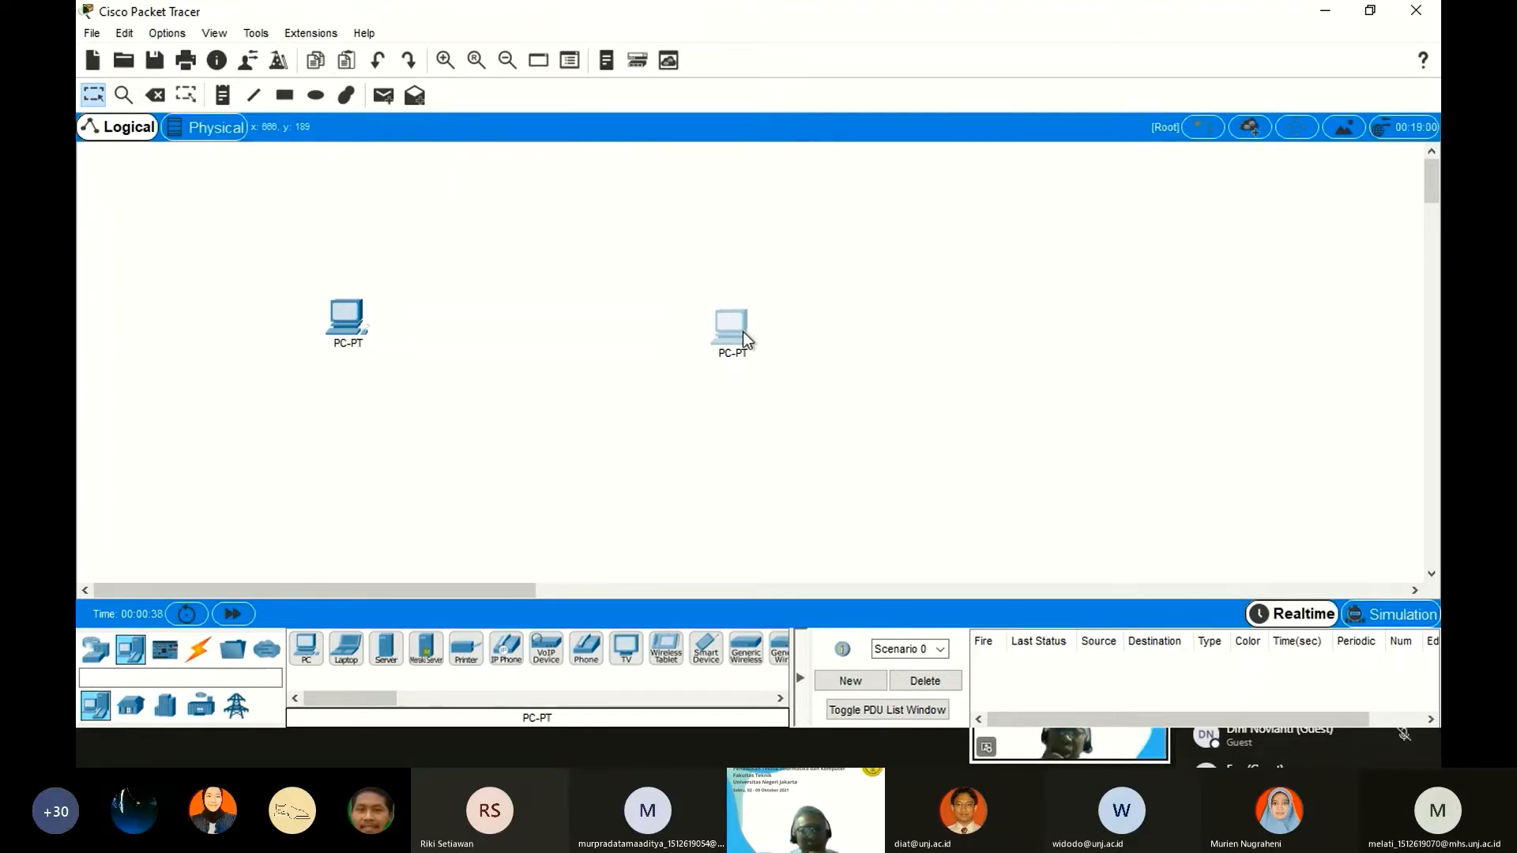
Space out the two PCs and connect their FastEthernet0 ports with a Copper Cross-Over cable.
{"action": "left_click_drag", "start_coordinate": [743, 338], "coordinate": [804, 336]}
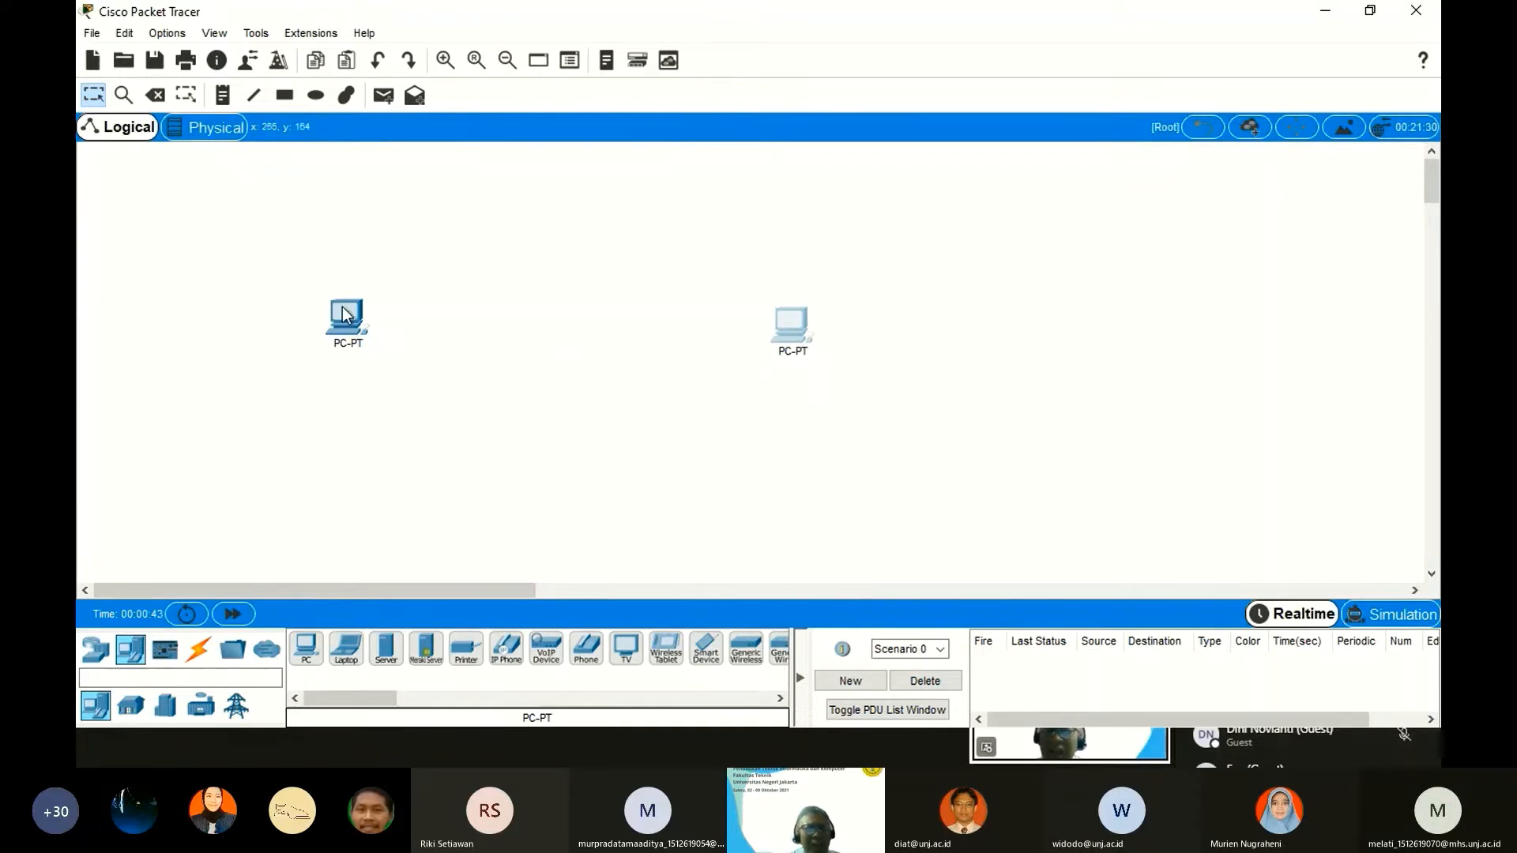
{"action": "left_click_drag", "start_coordinate": [348, 324], "coordinate": [395, 332]}
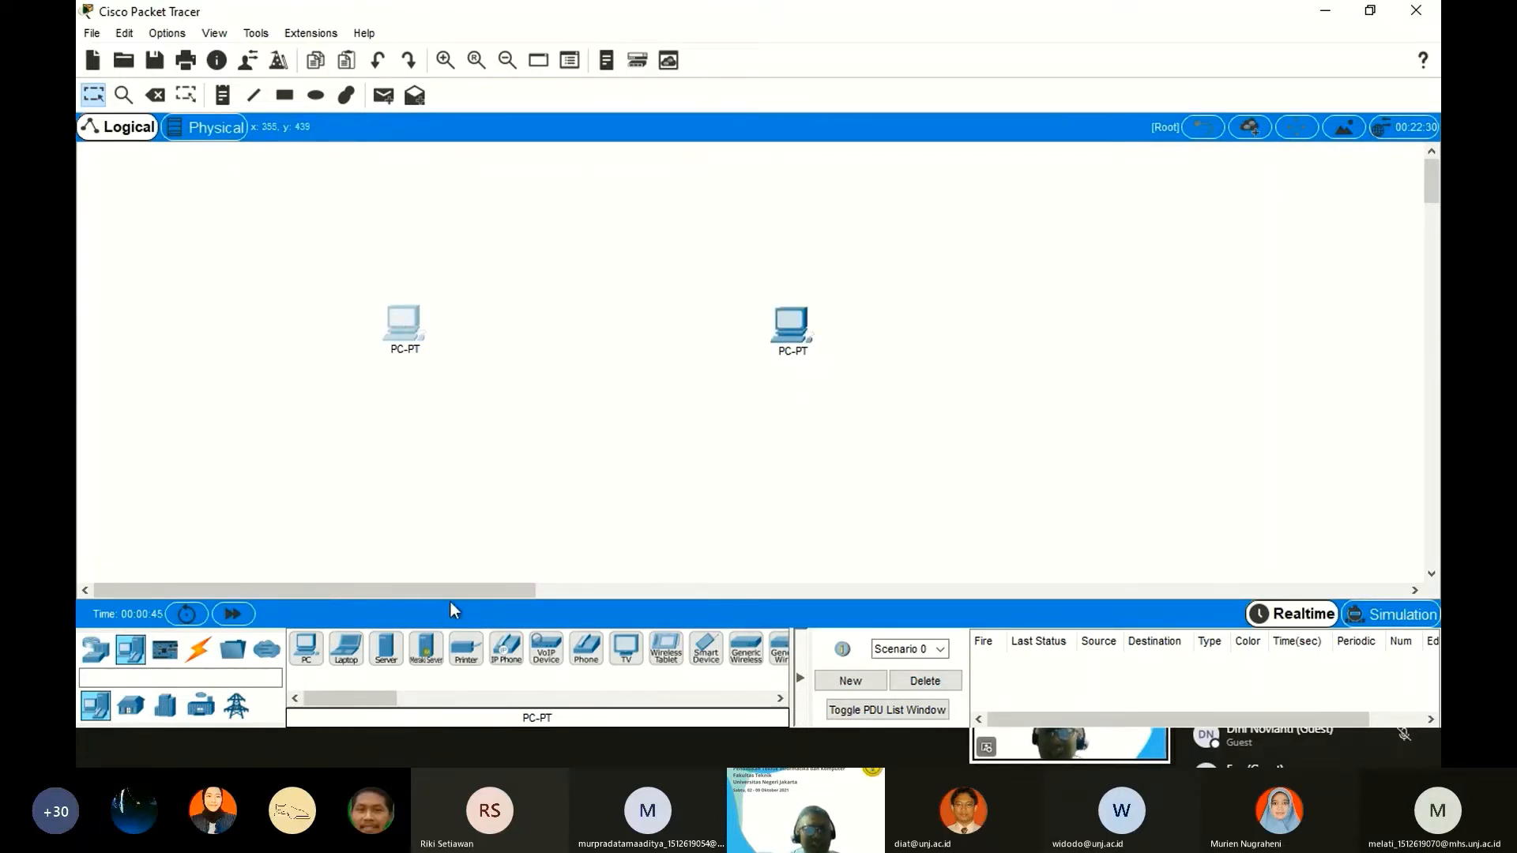
{"action": "left_click", "coordinate": [204, 657]}
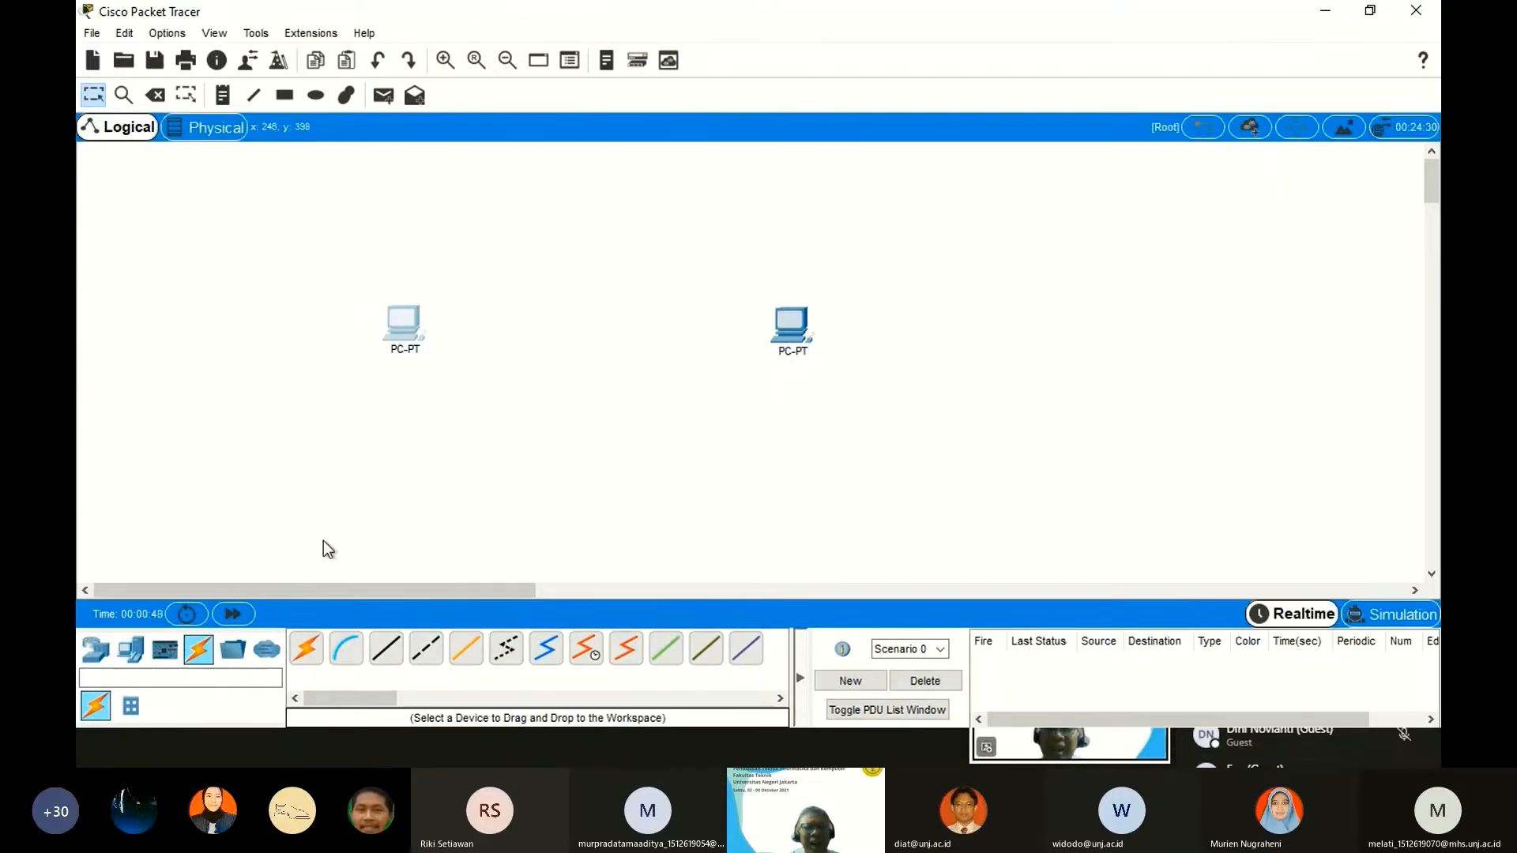
{"action": "left_click", "coordinate": [433, 658]}
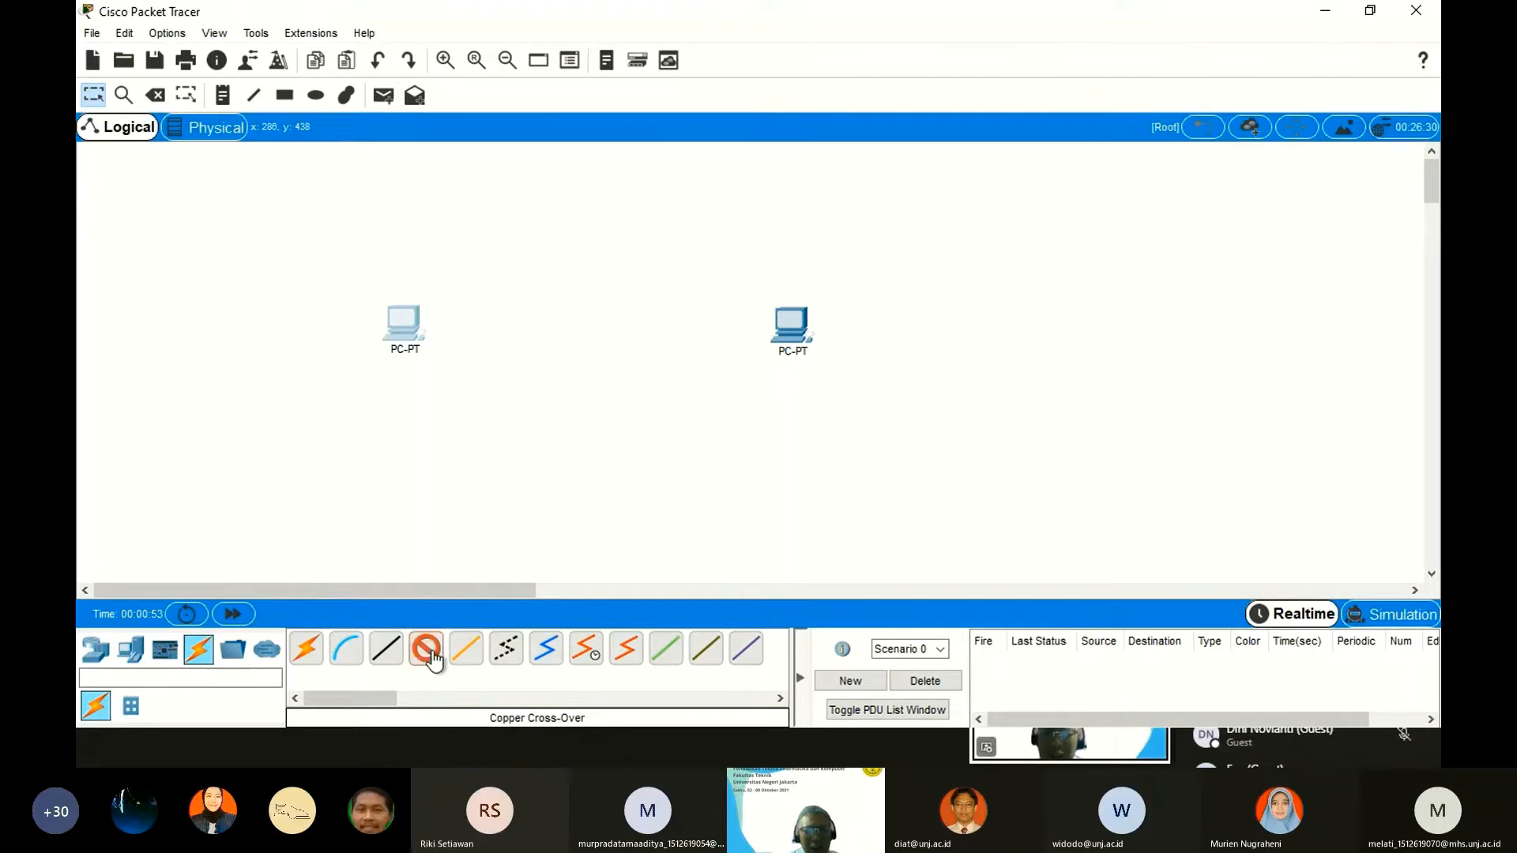
{"action": "left_click", "coordinate": [400, 326]}
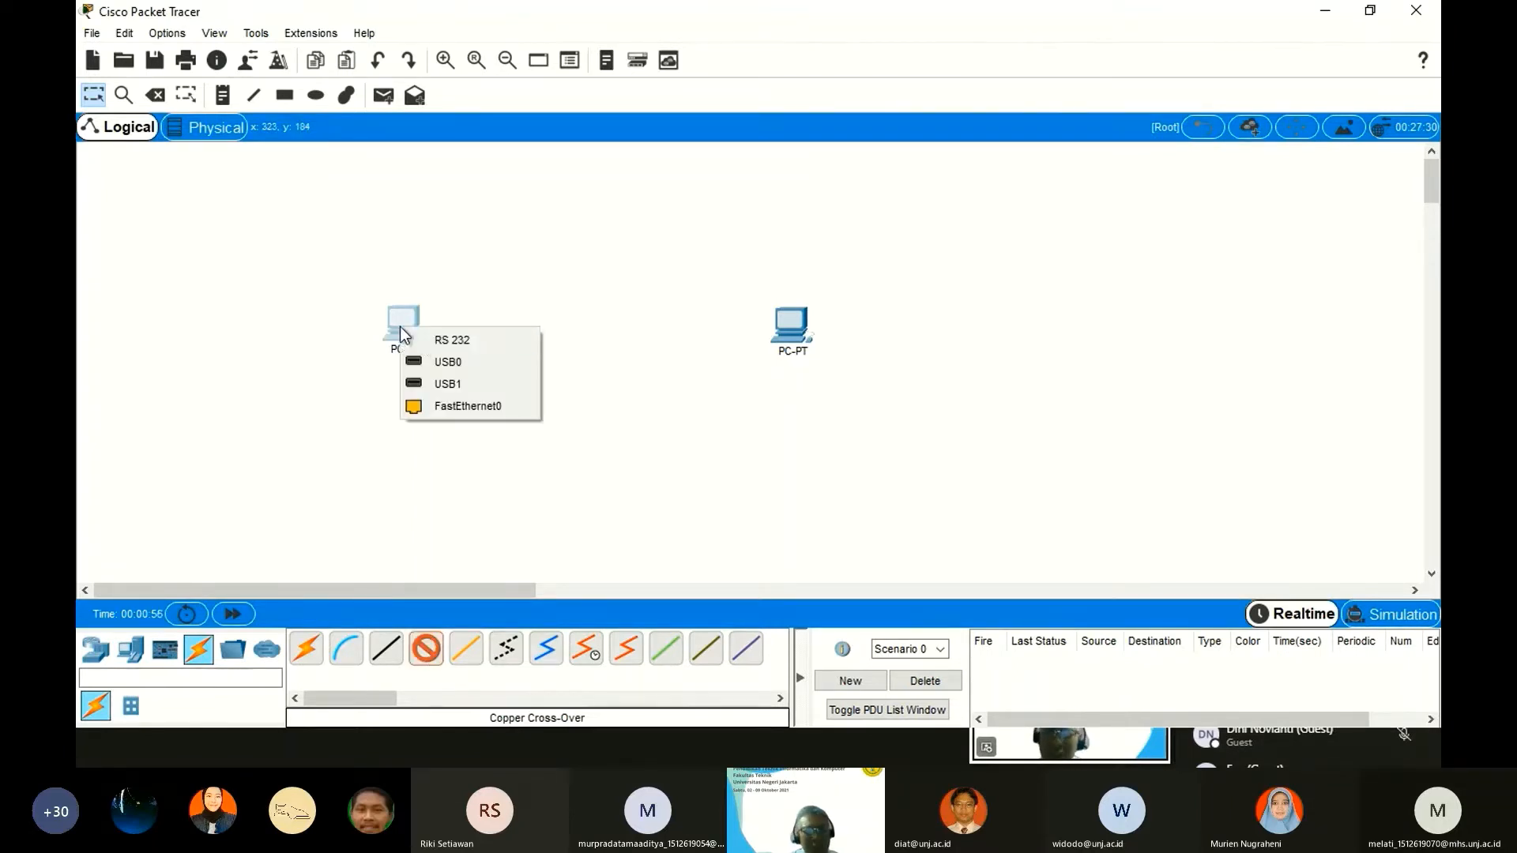
{"action": "left_click", "coordinate": [484, 407]}
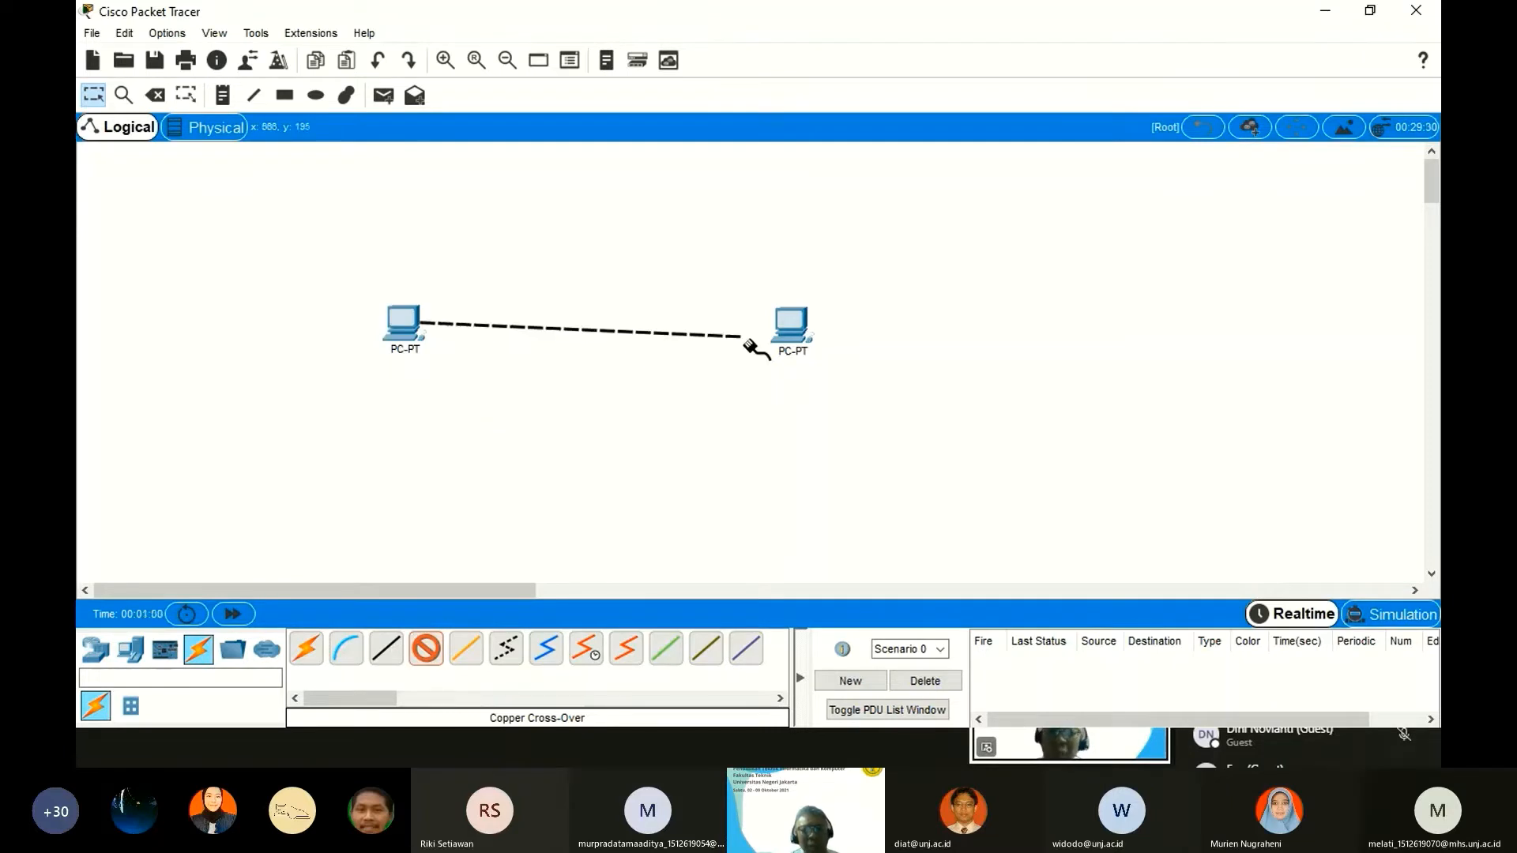
{"action": "left_click", "coordinate": [786, 325]}
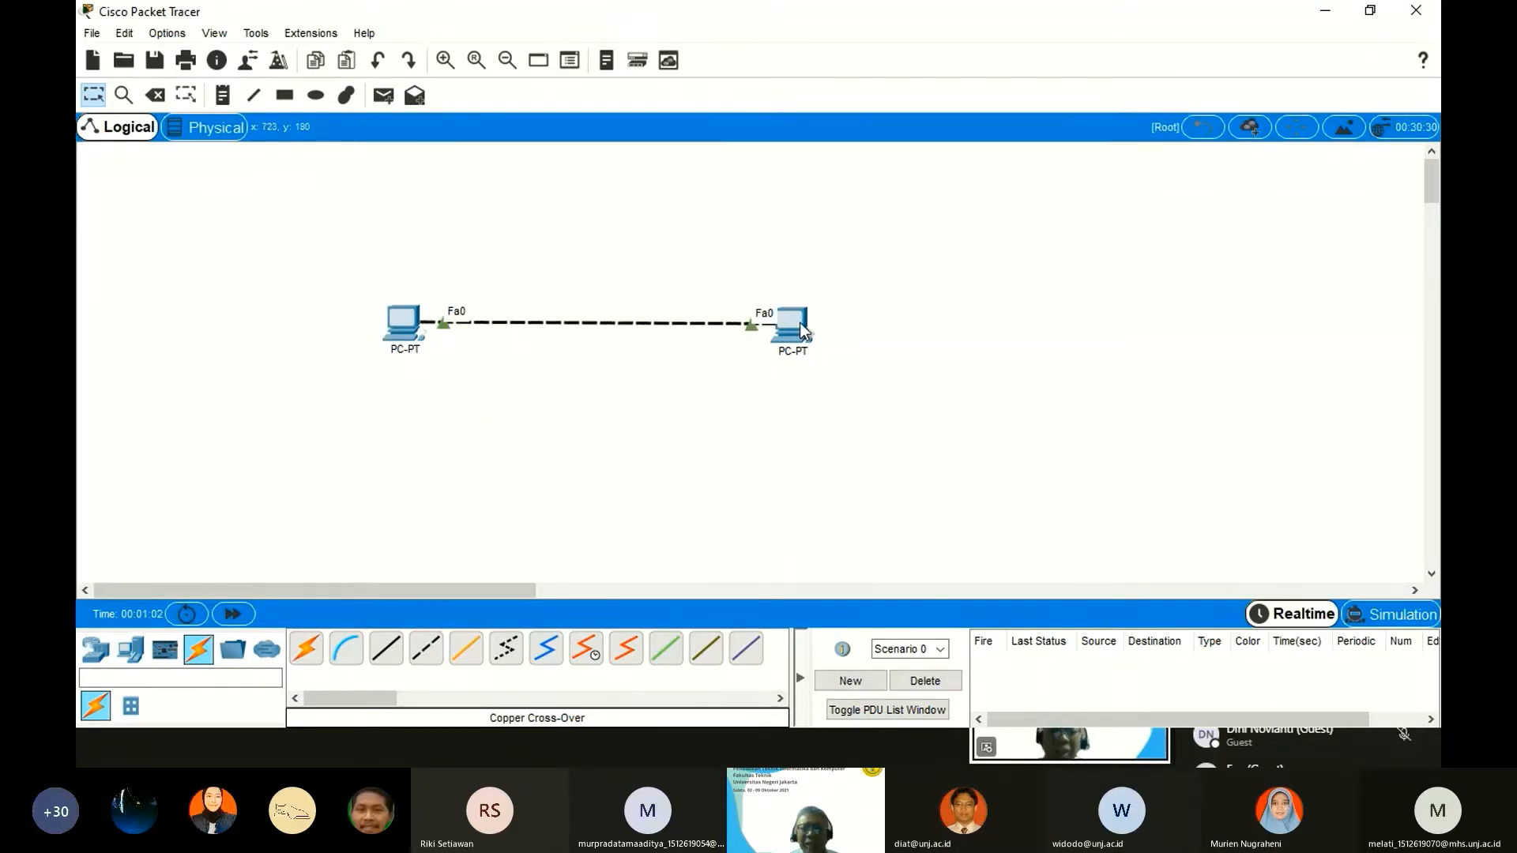
Move the second PC below the level of the first, and switch back to Cisco Packet Tracer in a maximized window.
{"action": "left_click_drag", "start_coordinate": [794, 326], "coordinate": [814, 427]}
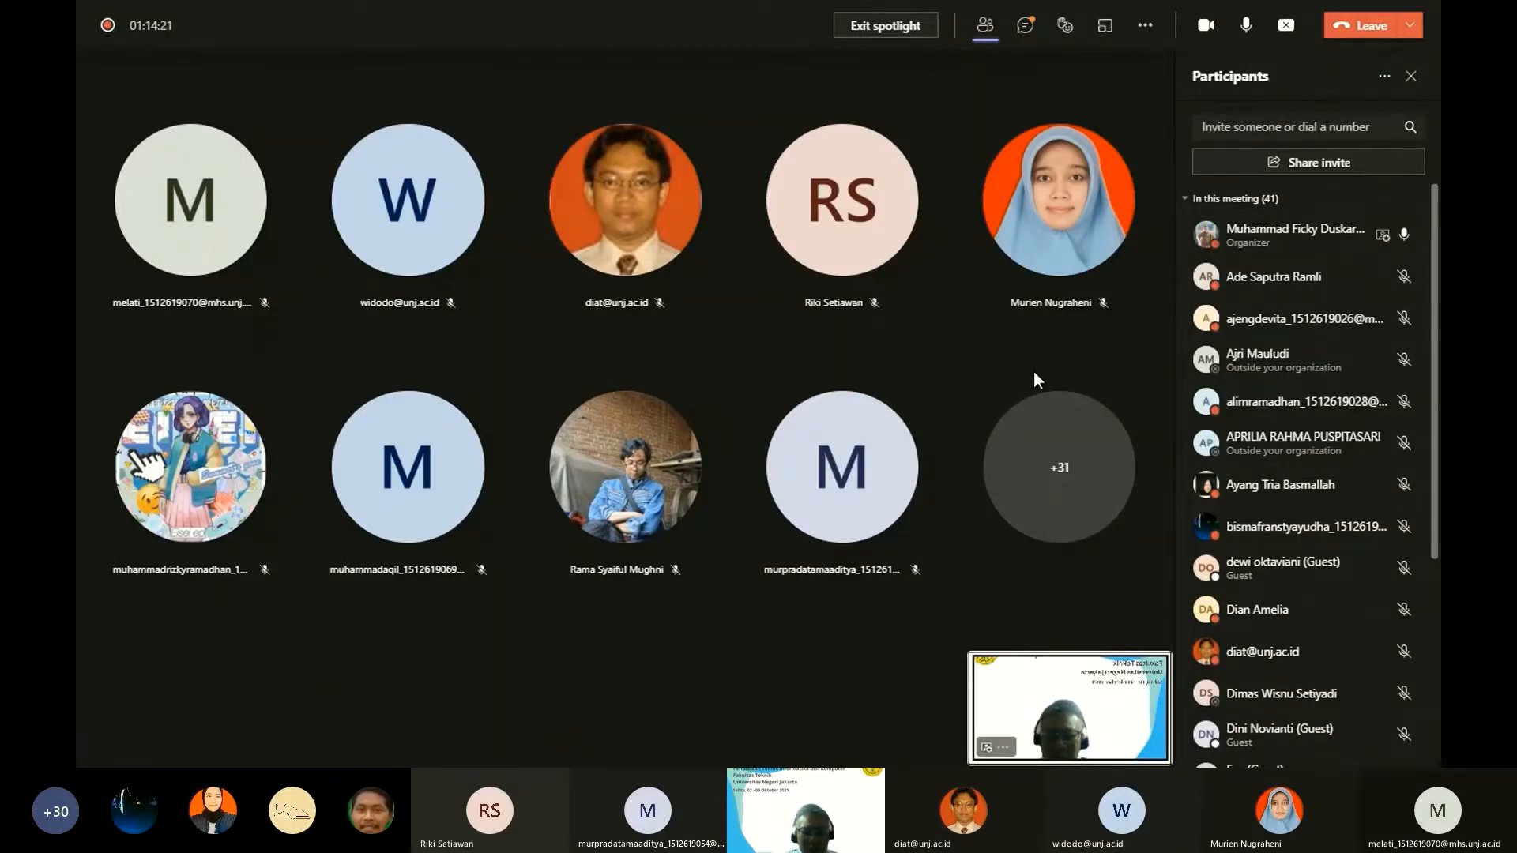
{"action": "key", "text": "super"}
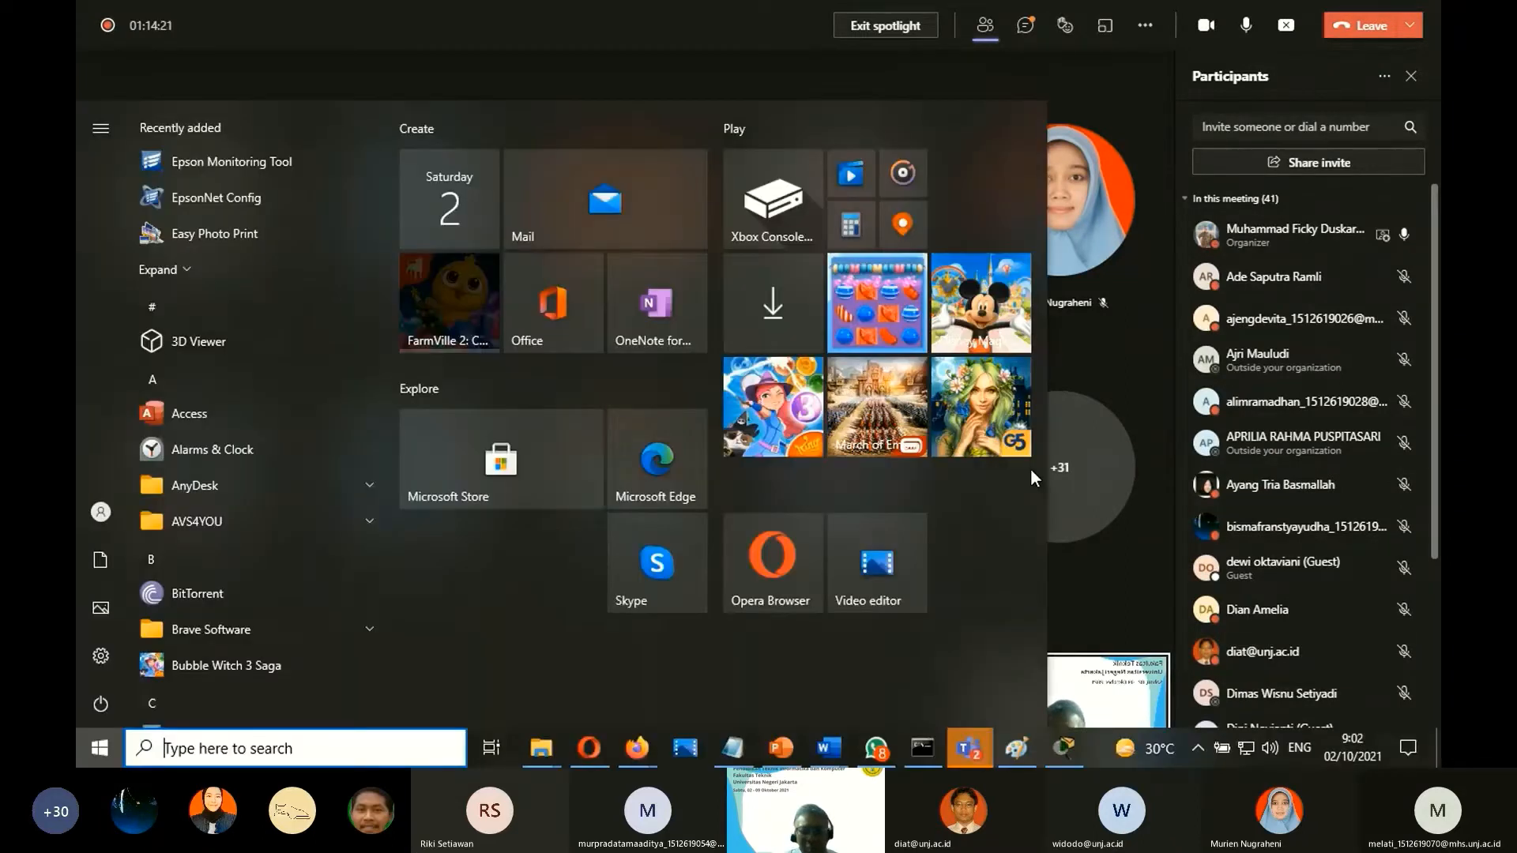
{"action": "left_click", "coordinate": [1061, 748]}
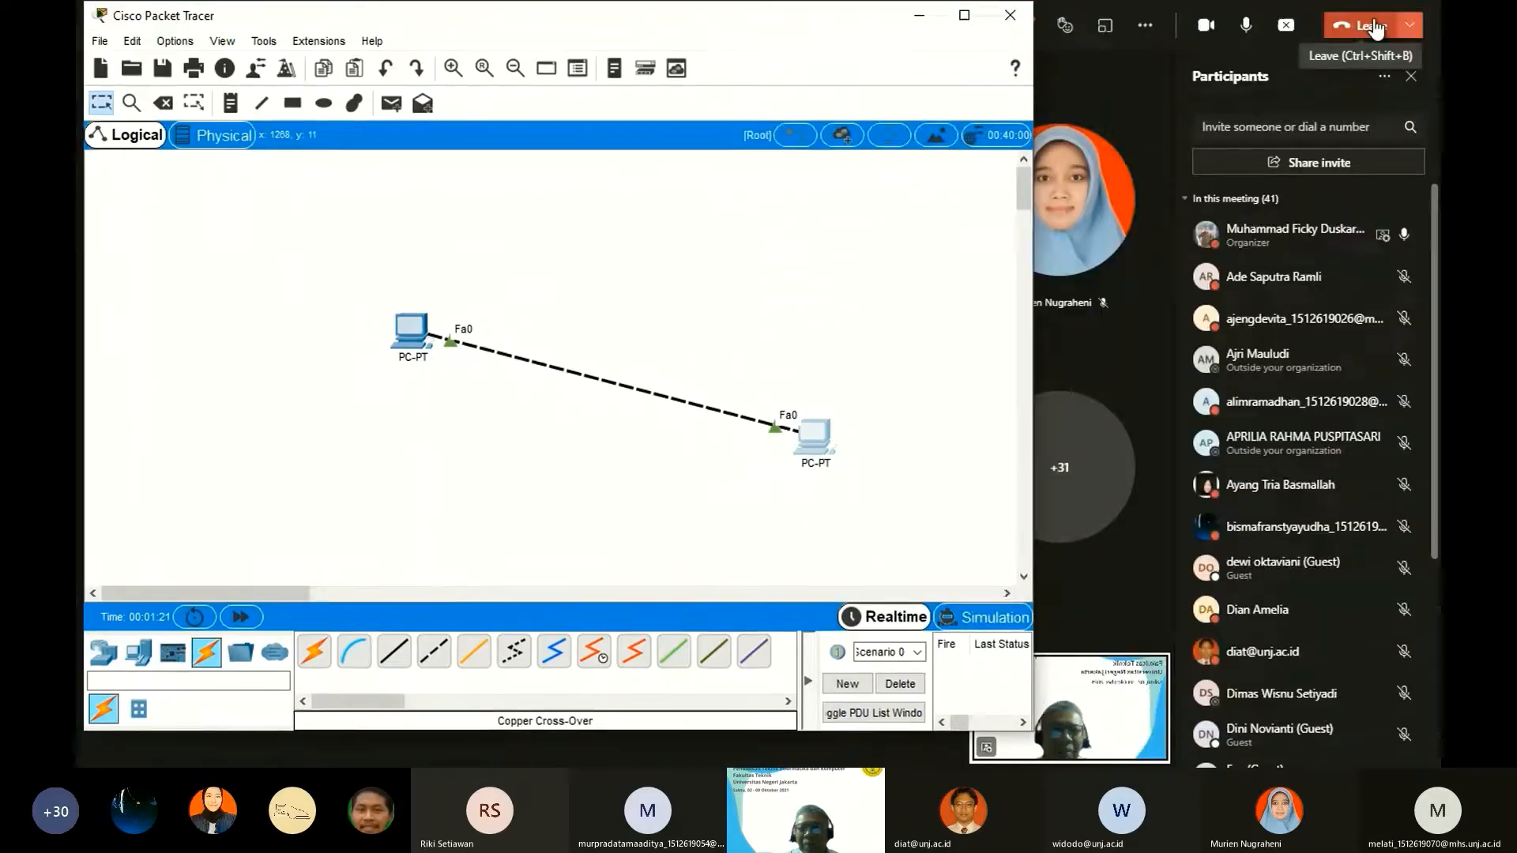
{"action": "left_click", "coordinate": [964, 15]}
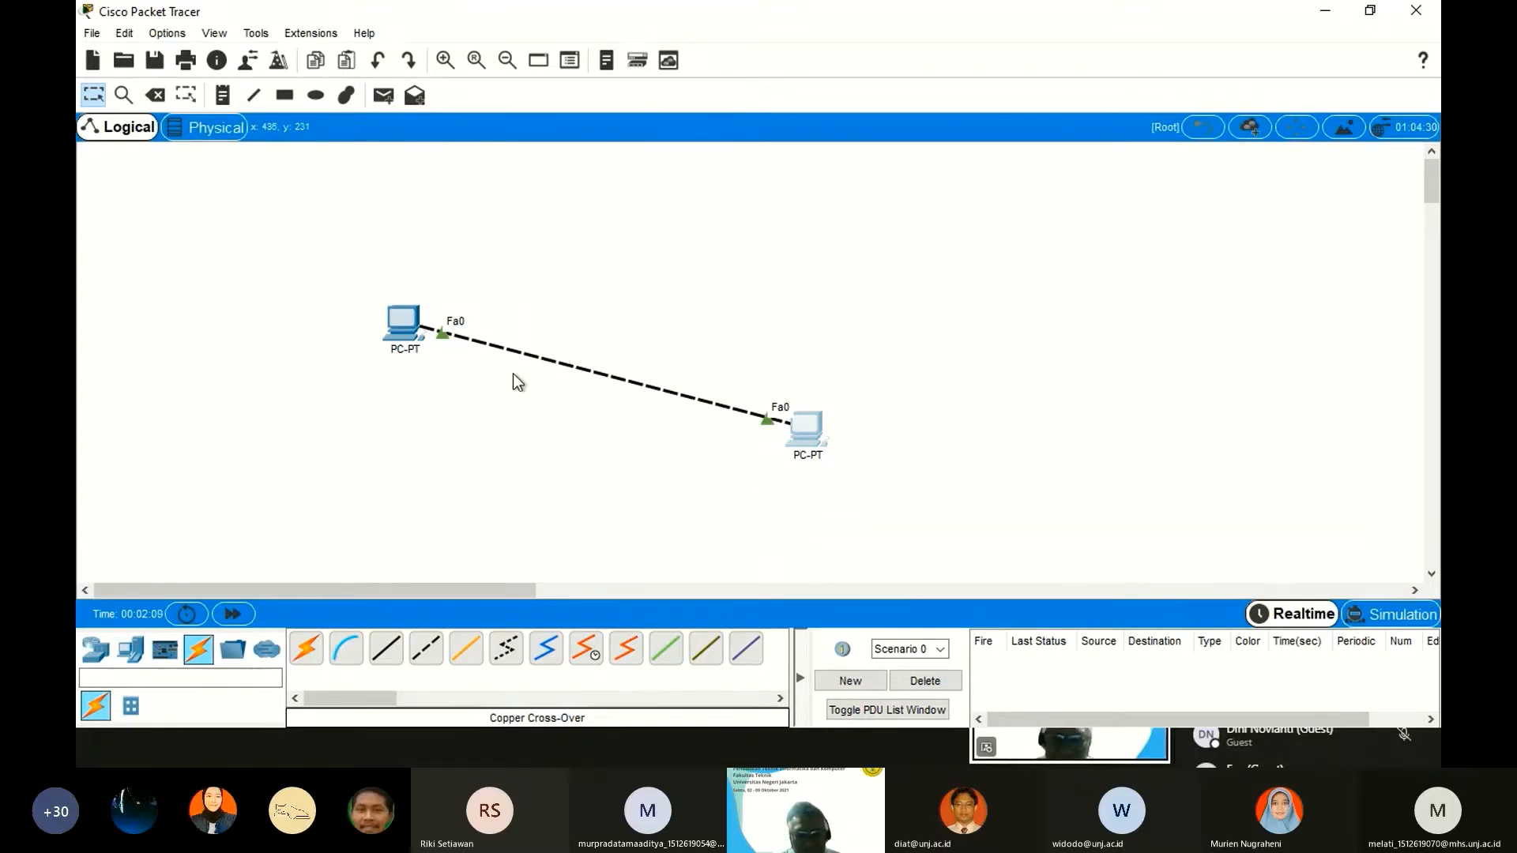
Rearrange the linked PCs so the first sits higher in the workspace and the second lies diagonally below it.
{"action": "mouse_move", "coordinate": [819, 436]}
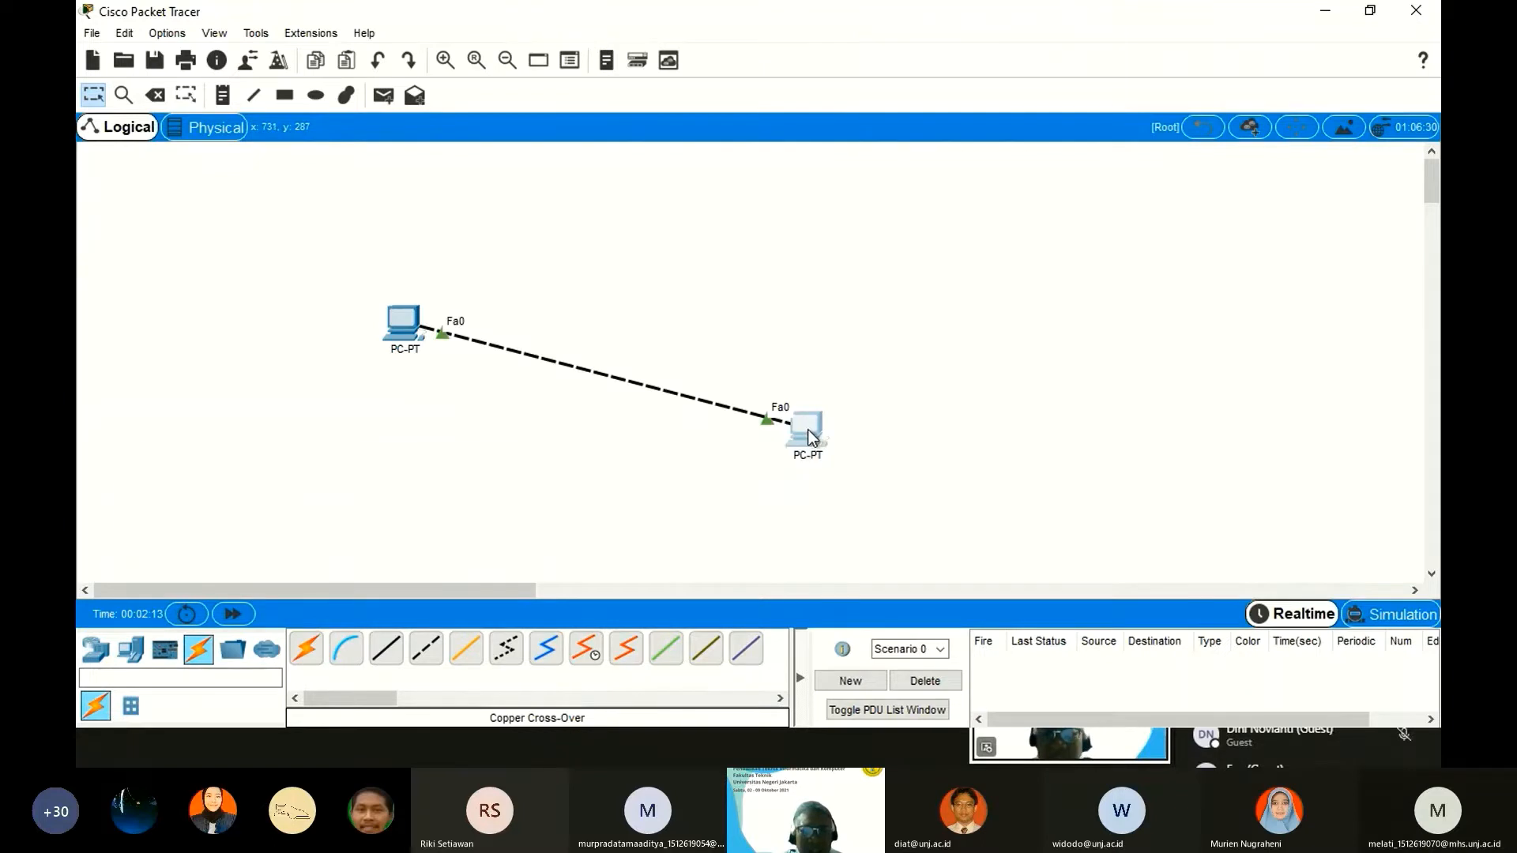
{"action": "left_click_drag", "start_coordinate": [811, 437], "coordinate": [743, 421]}
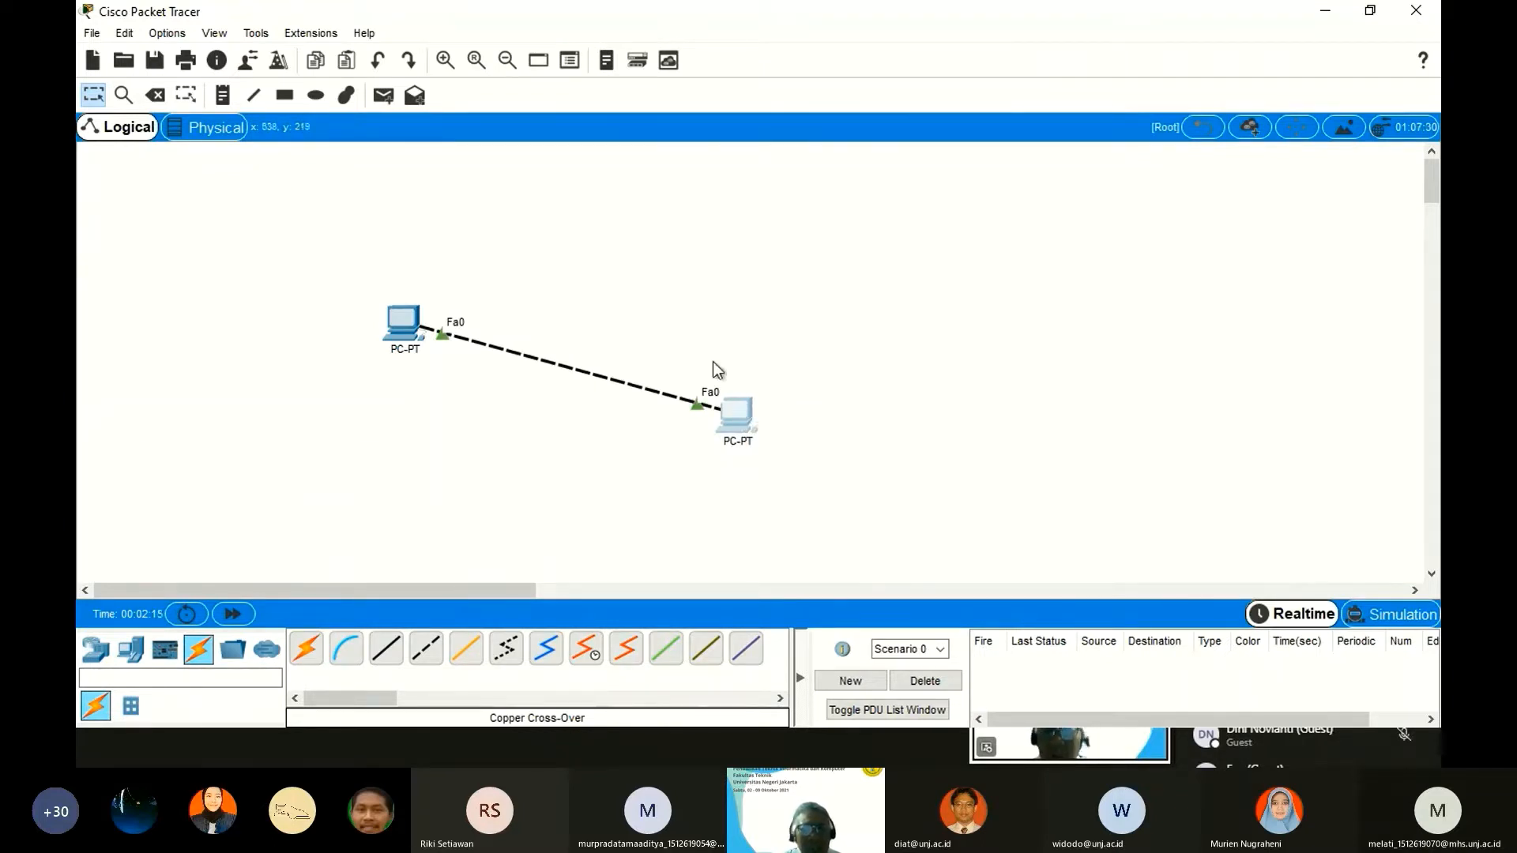
{"action": "left_click_drag", "start_coordinate": [403, 320], "coordinate": [343, 203]}
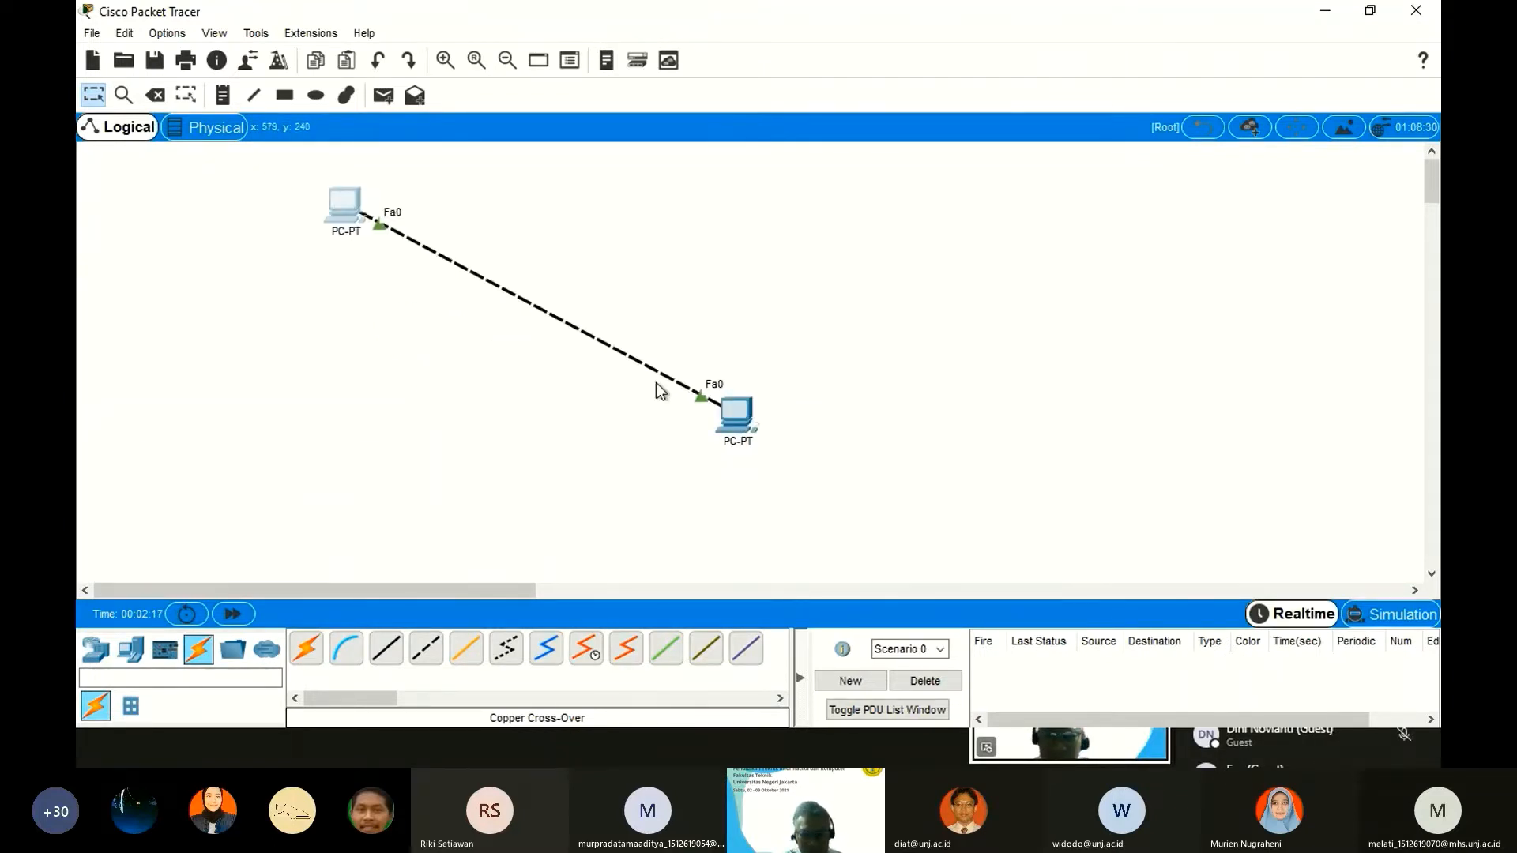
{"action": "left_click_drag", "start_coordinate": [743, 421], "coordinate": [671, 295]}
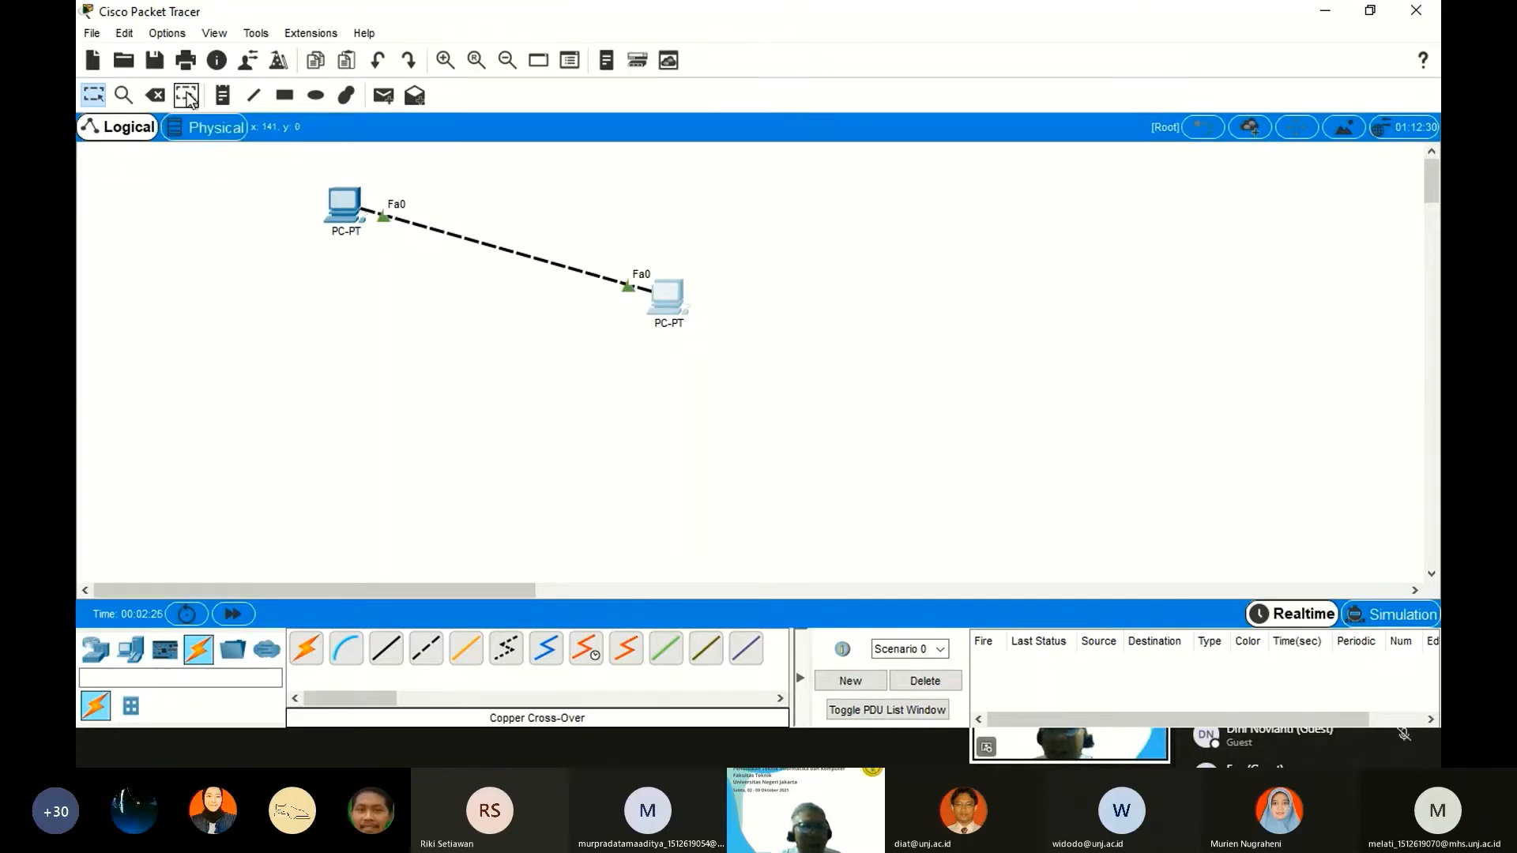
Open the interface preferences, placed so the first PC stays in view, and try the Play Sound option, leaving it off.
{"action": "left_click", "coordinate": [167, 32]}
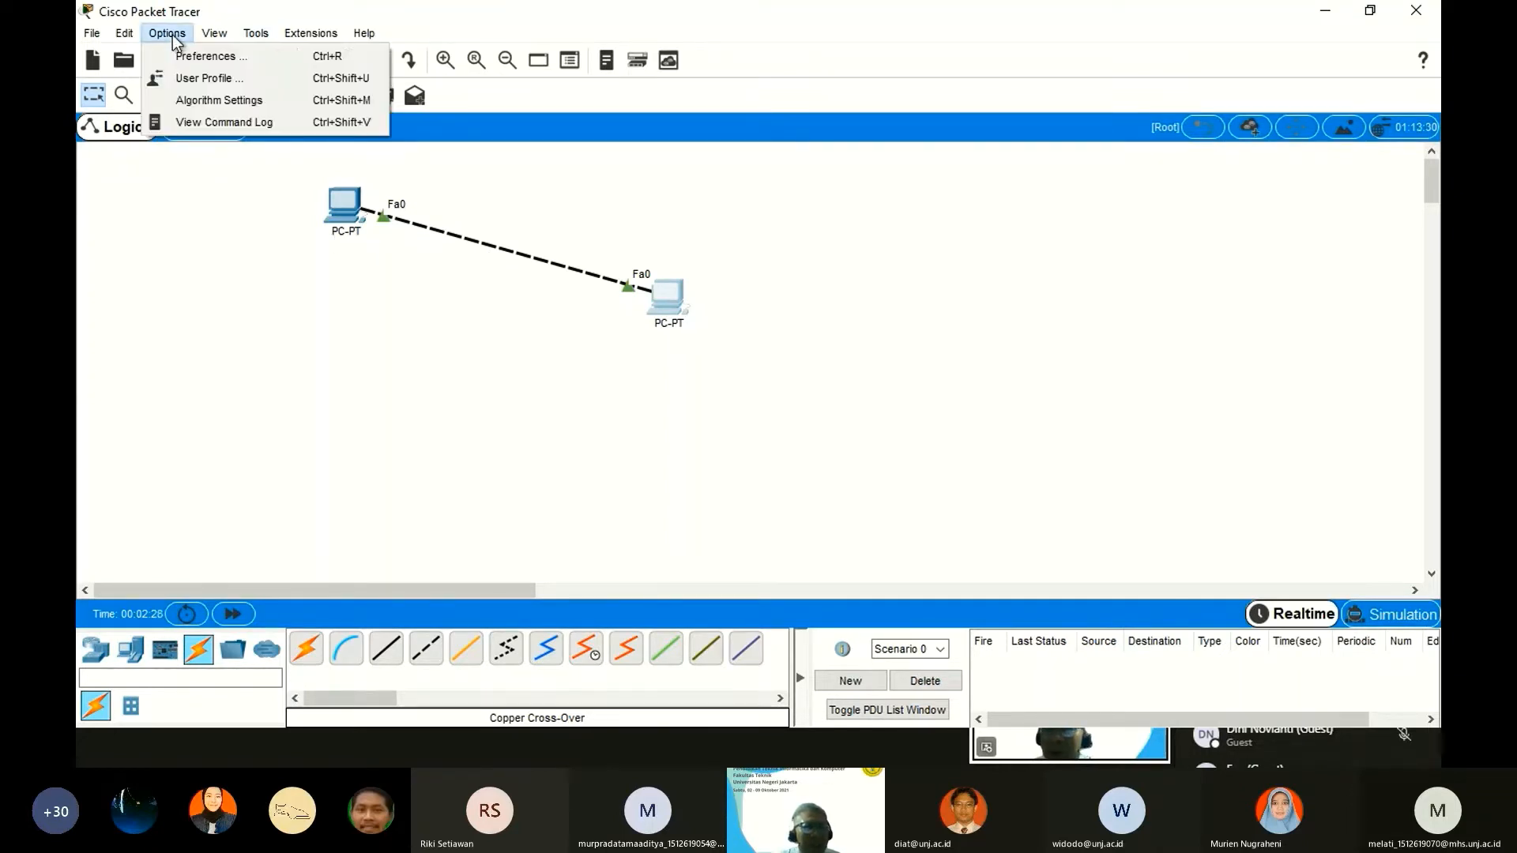
{"action": "left_click", "coordinate": [184, 57]}
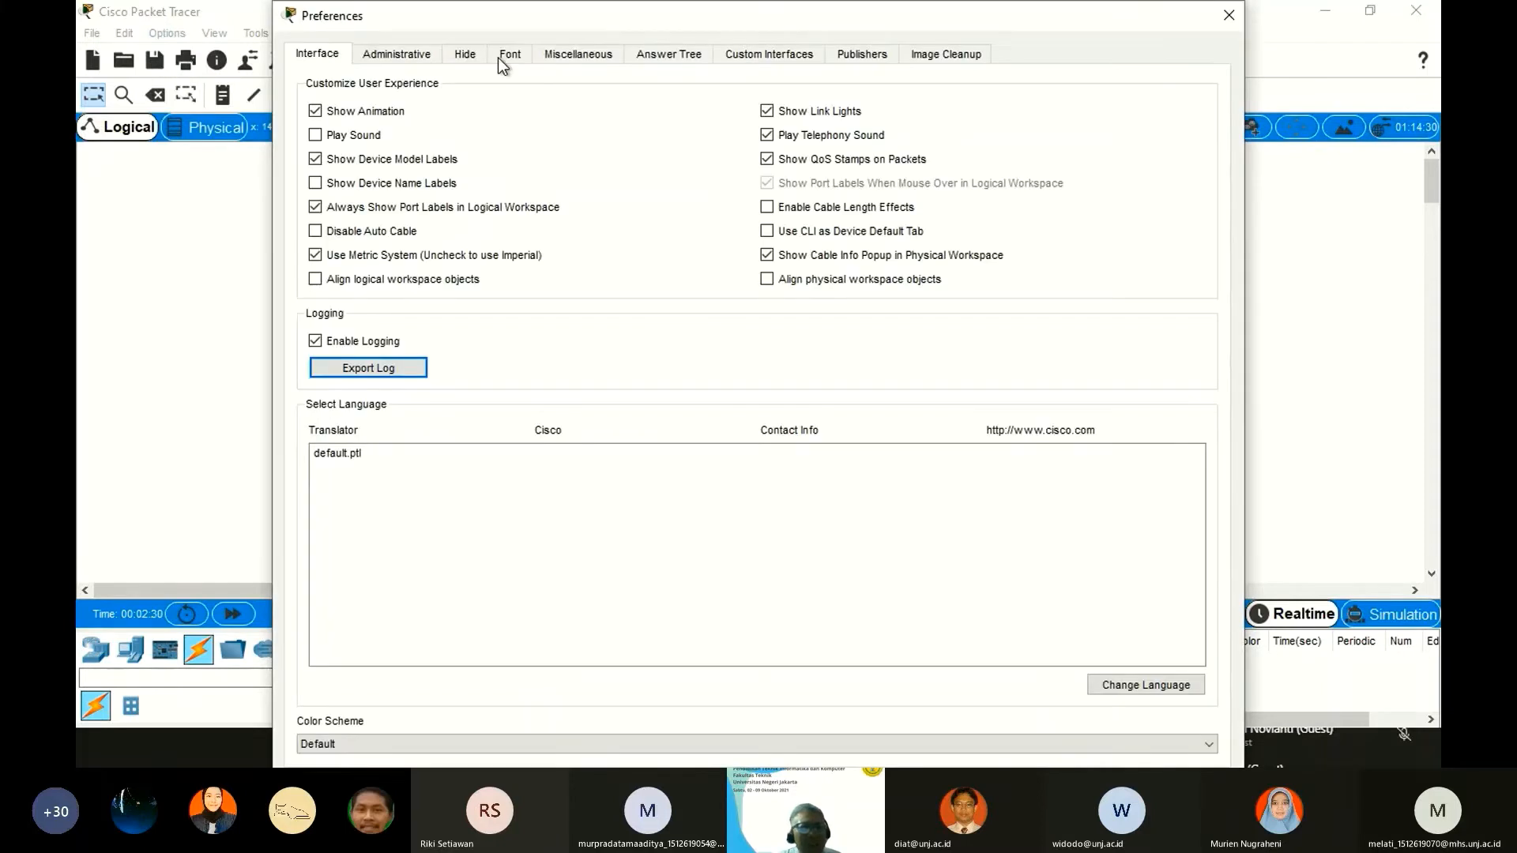
{"action": "left_click_drag", "start_coordinate": [490, 23], "coordinate": [680, 74]}
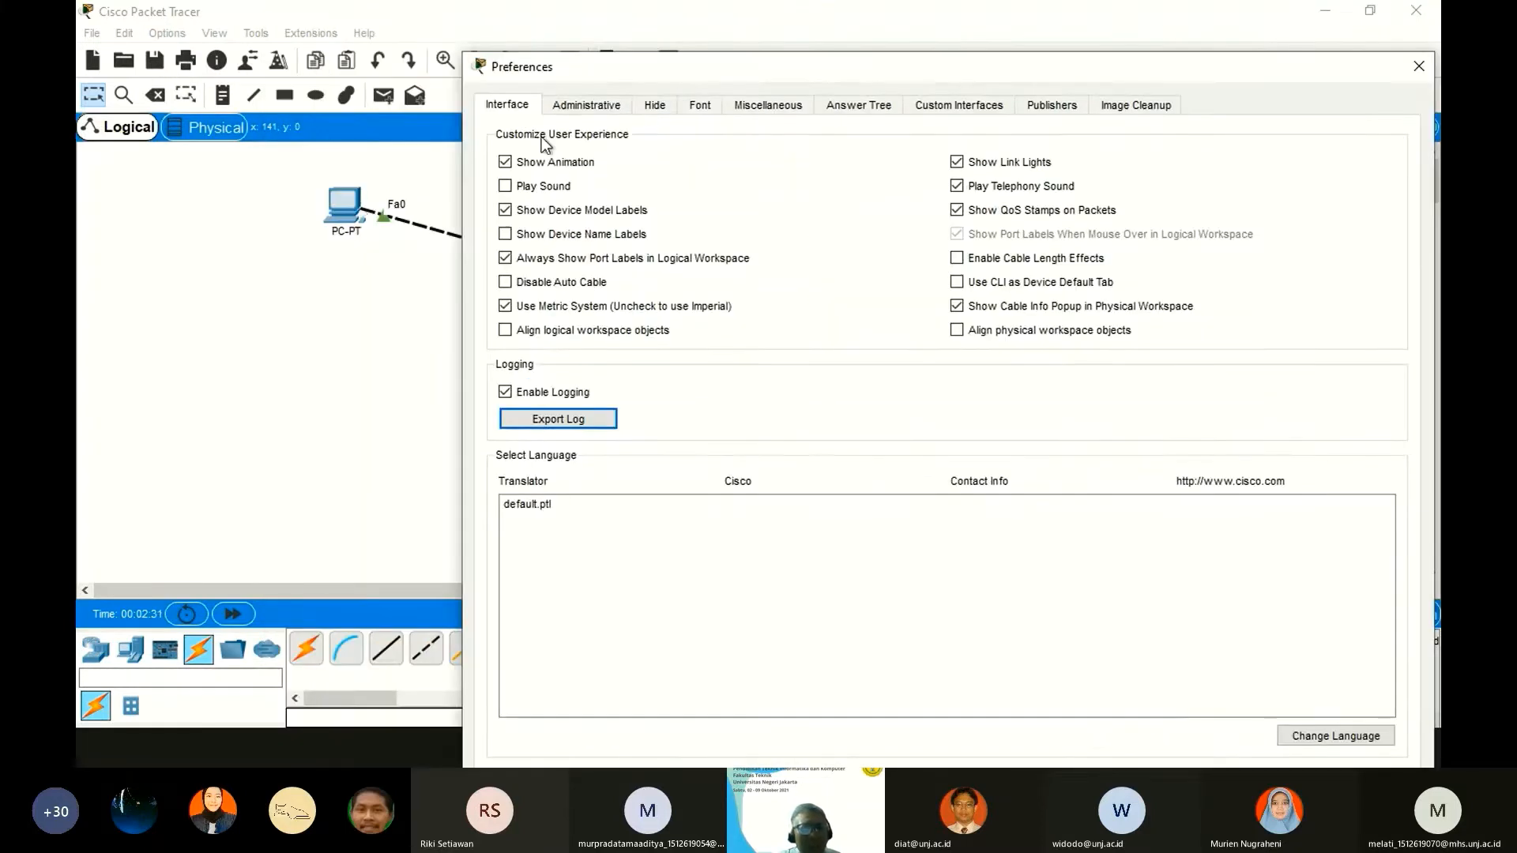
{"action": "left_click", "coordinate": [512, 188]}
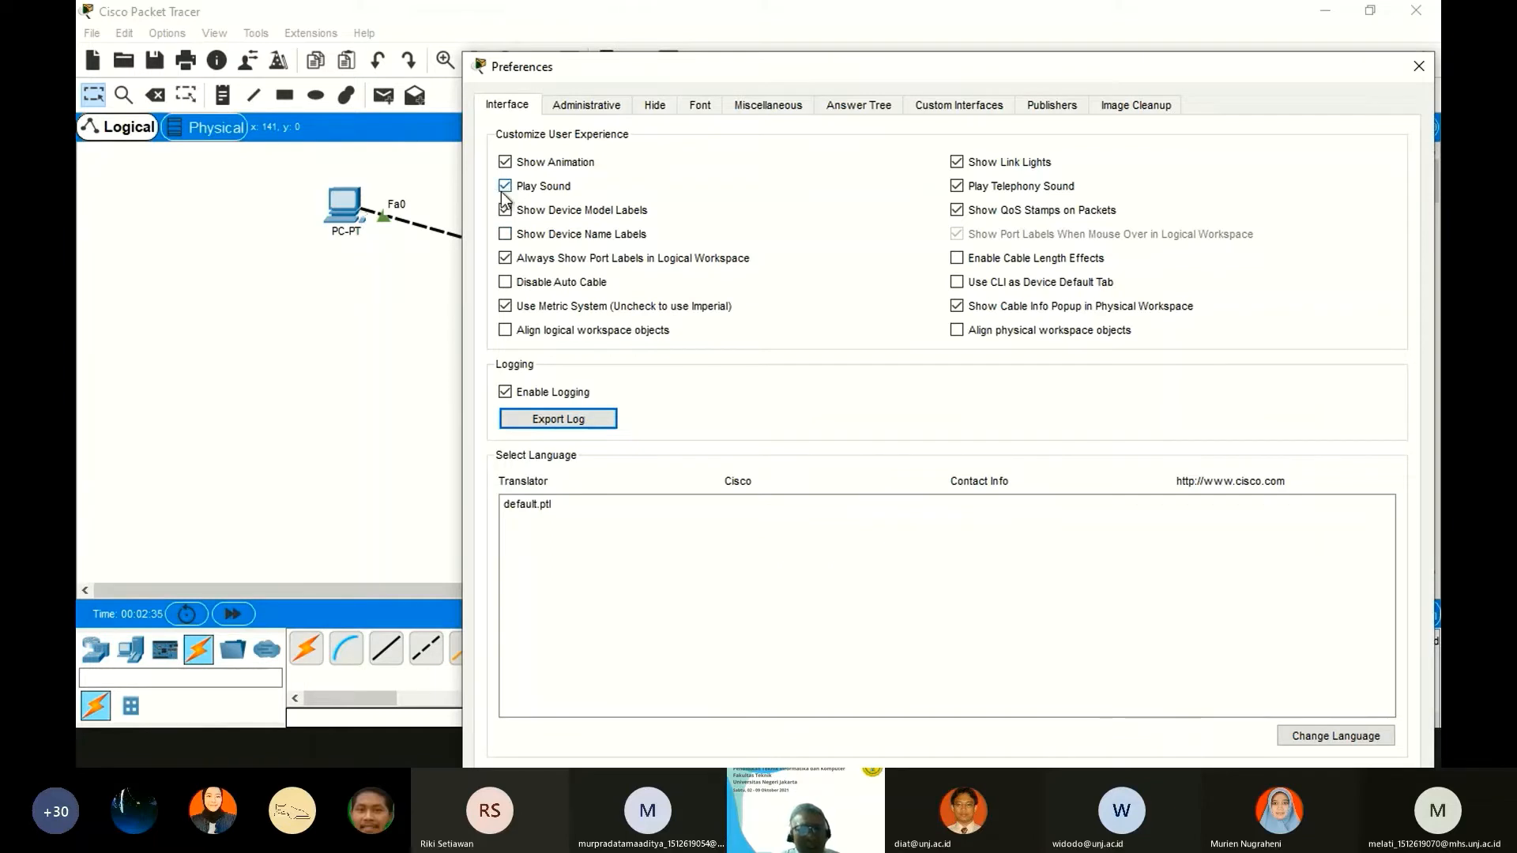
{"action": "left_click", "coordinate": [504, 190]}
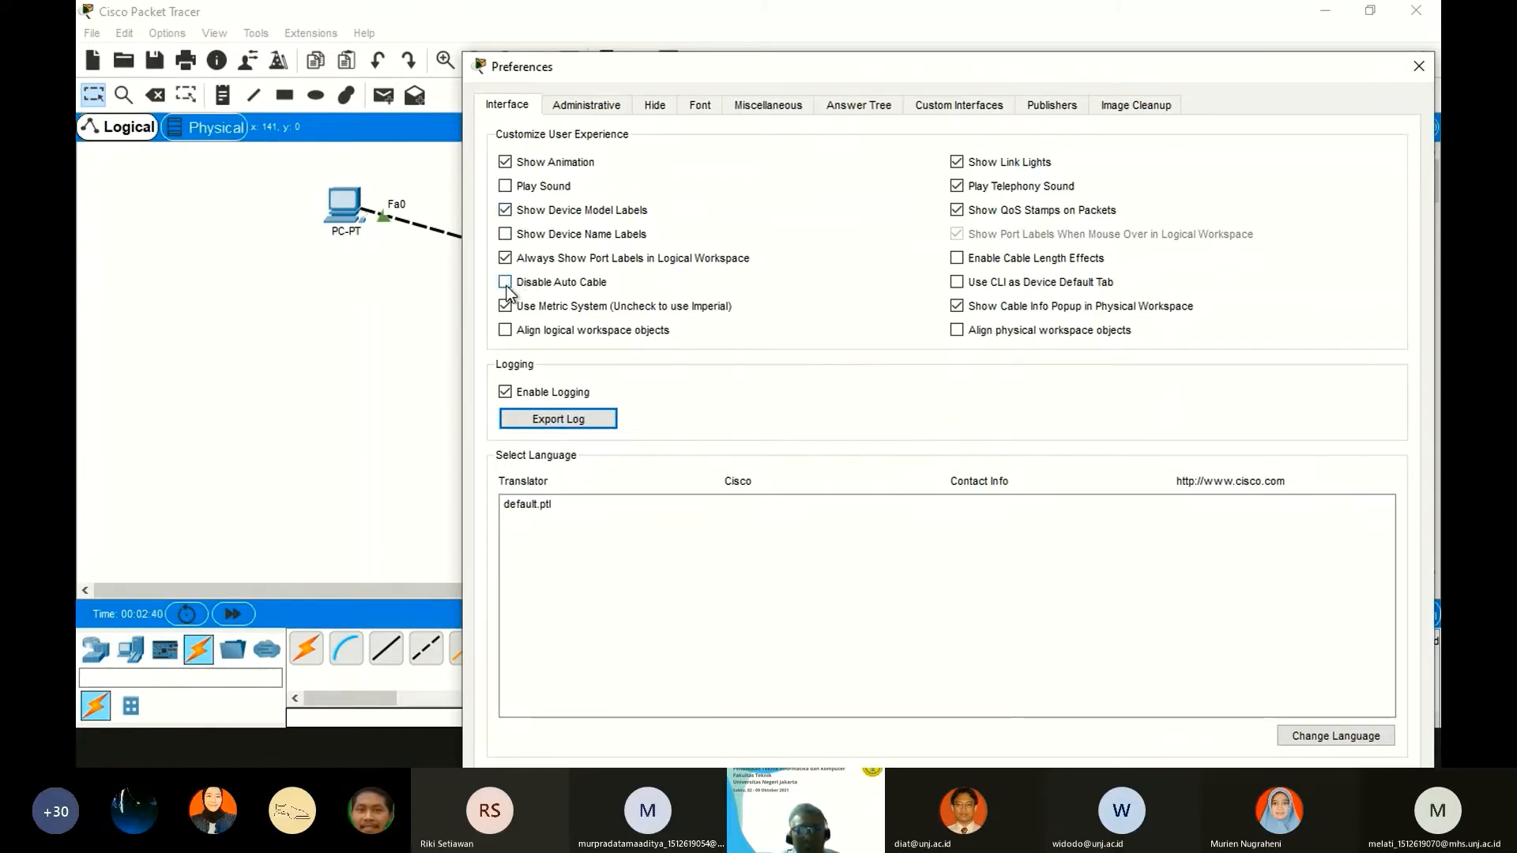
Try the Show Device Name Labels option, leaving it enabled.
{"action": "left_click", "coordinate": [505, 236]}
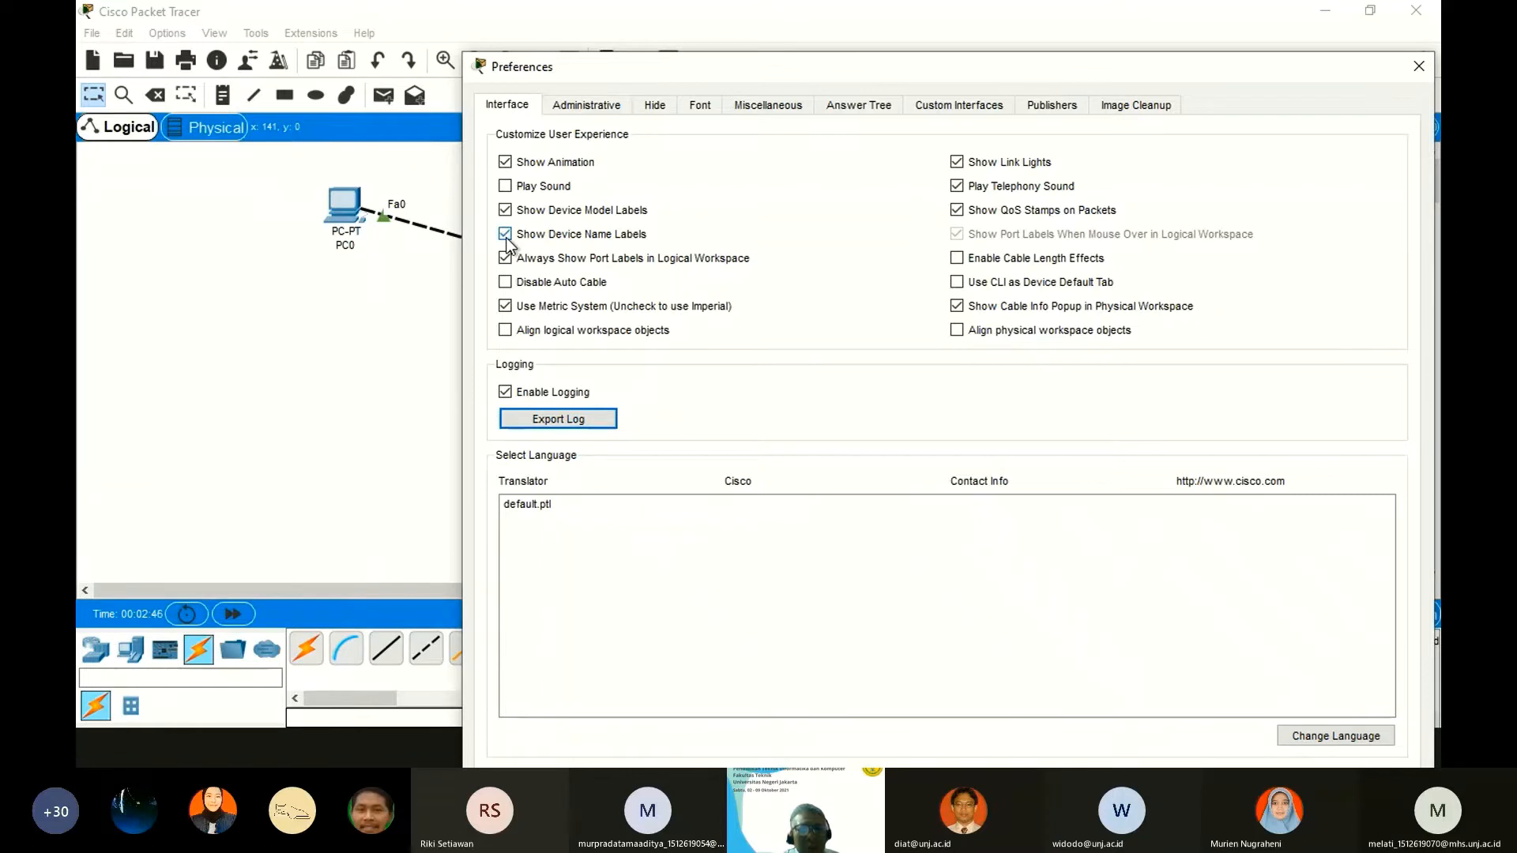
{"action": "left_click", "coordinate": [505, 236]}
{"action": "left_click", "coordinate": [505, 236]}
Toggle the device model labels to compare the display, and leave both model and name labels turned off.
{"action": "left_click", "coordinate": [505, 212]}
{"action": "left_click", "coordinate": [505, 219]}
{"action": "left_click", "coordinate": [506, 219]}
{"action": "left_click", "coordinate": [505, 219]}
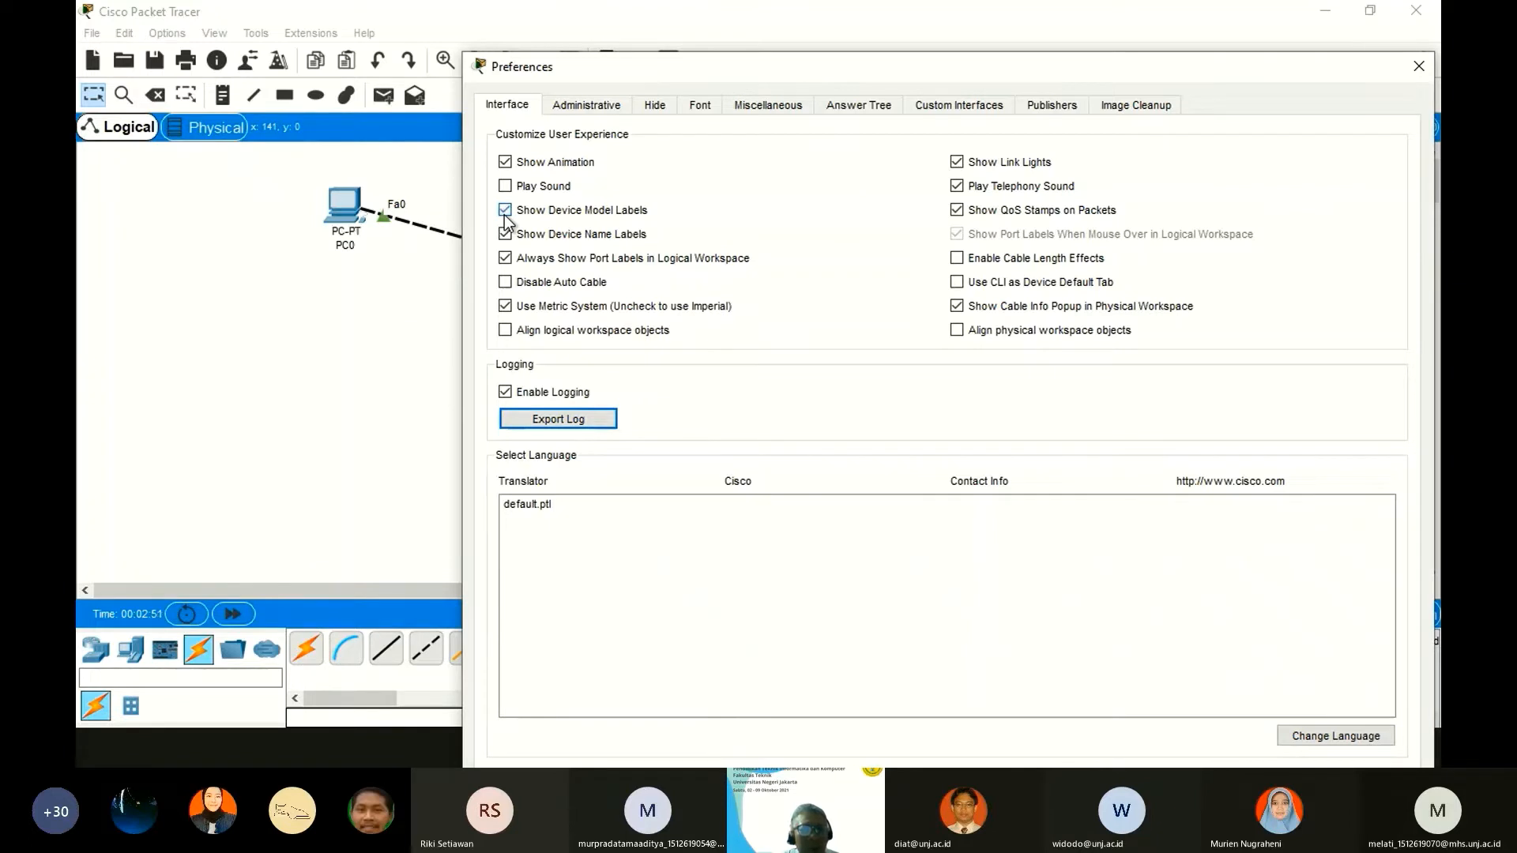
{"action": "left_click", "coordinate": [505, 218]}
{"action": "left_click", "coordinate": [506, 219]}
{"action": "left_click", "coordinate": [506, 219]}
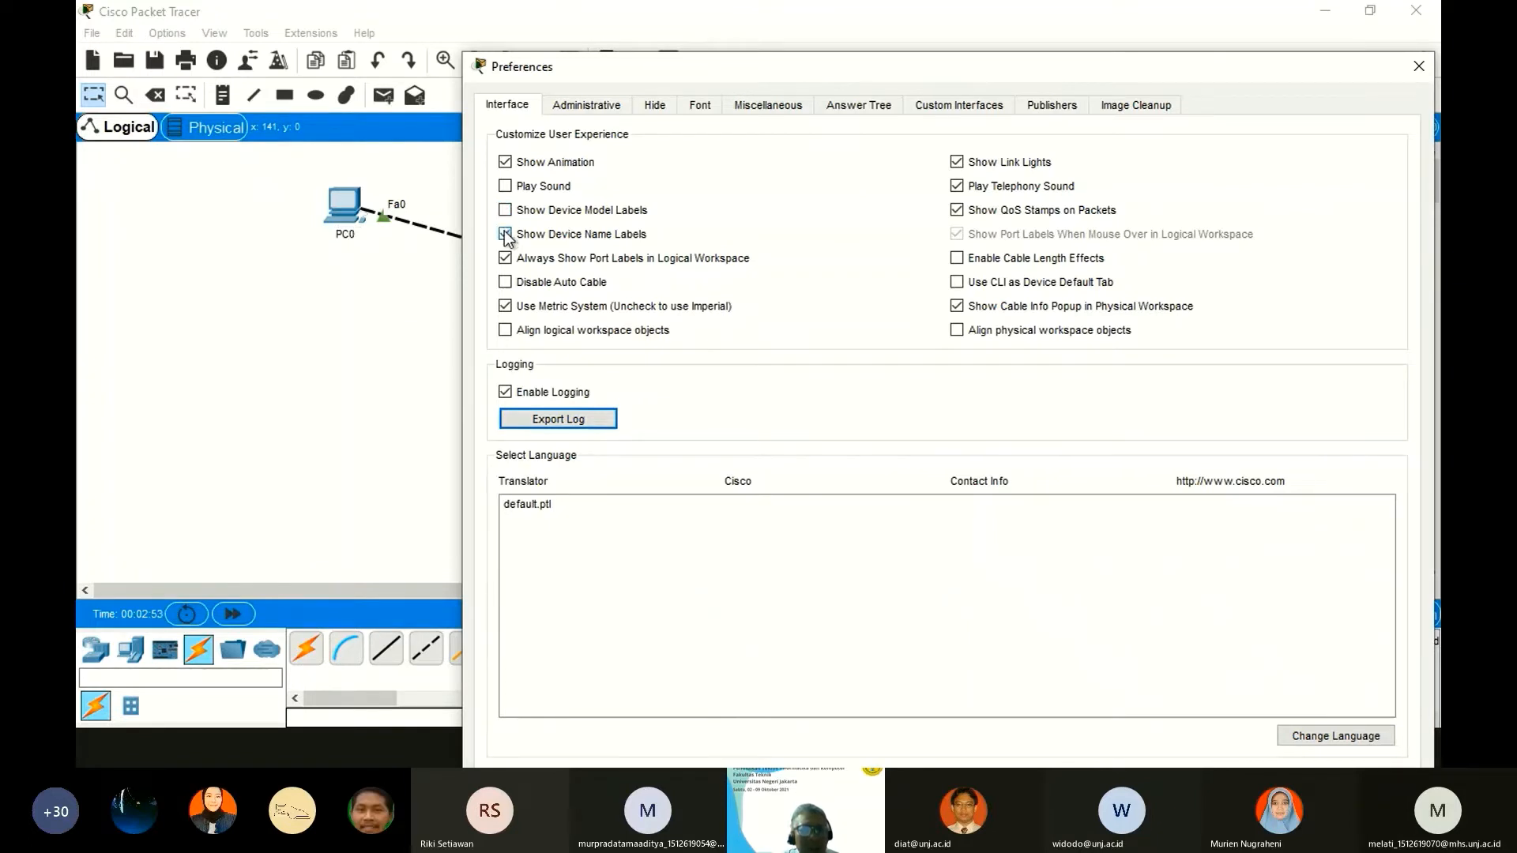
{"action": "left_click", "coordinate": [505, 236]}
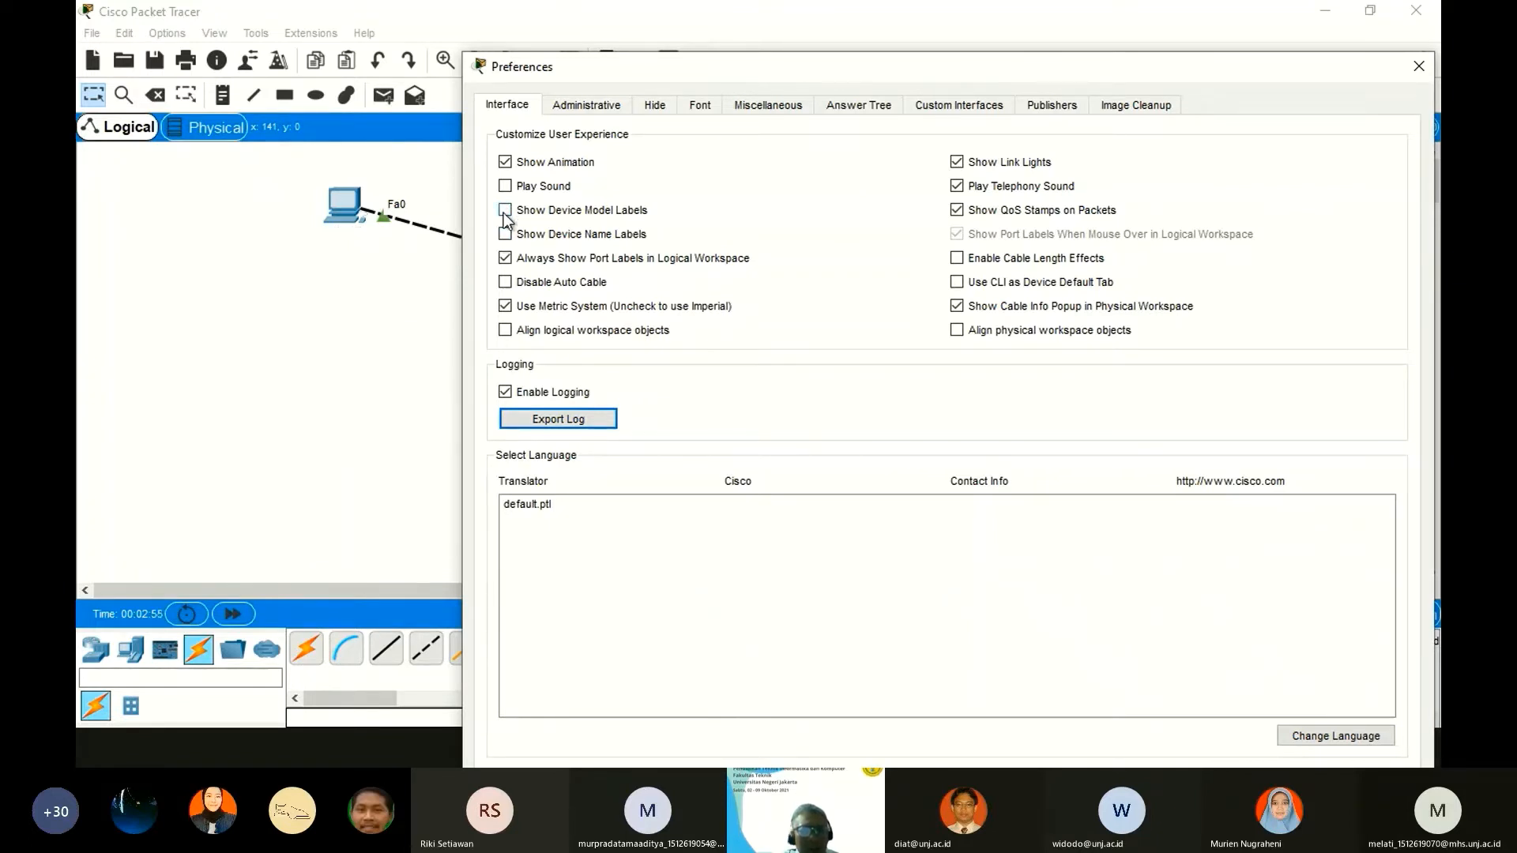
Enable Align logical workspace objects, and toggle Always Show Port Labels in Logical Workspace off and back on.
{"action": "left_click", "coordinate": [505, 330]}
{"action": "left_click", "coordinate": [506, 258]}
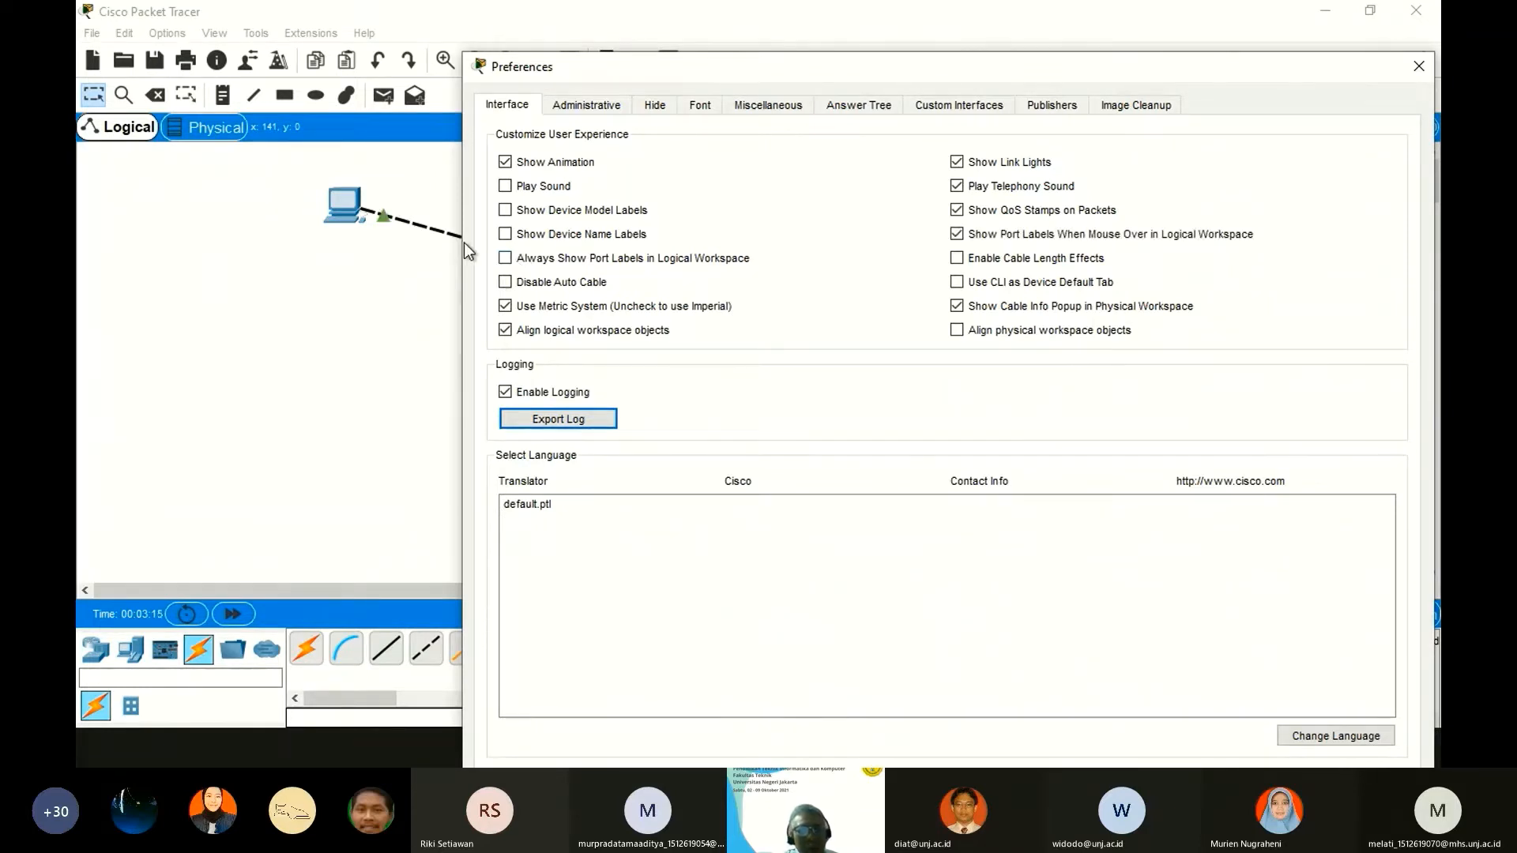
{"action": "left_click", "coordinate": [505, 258]}
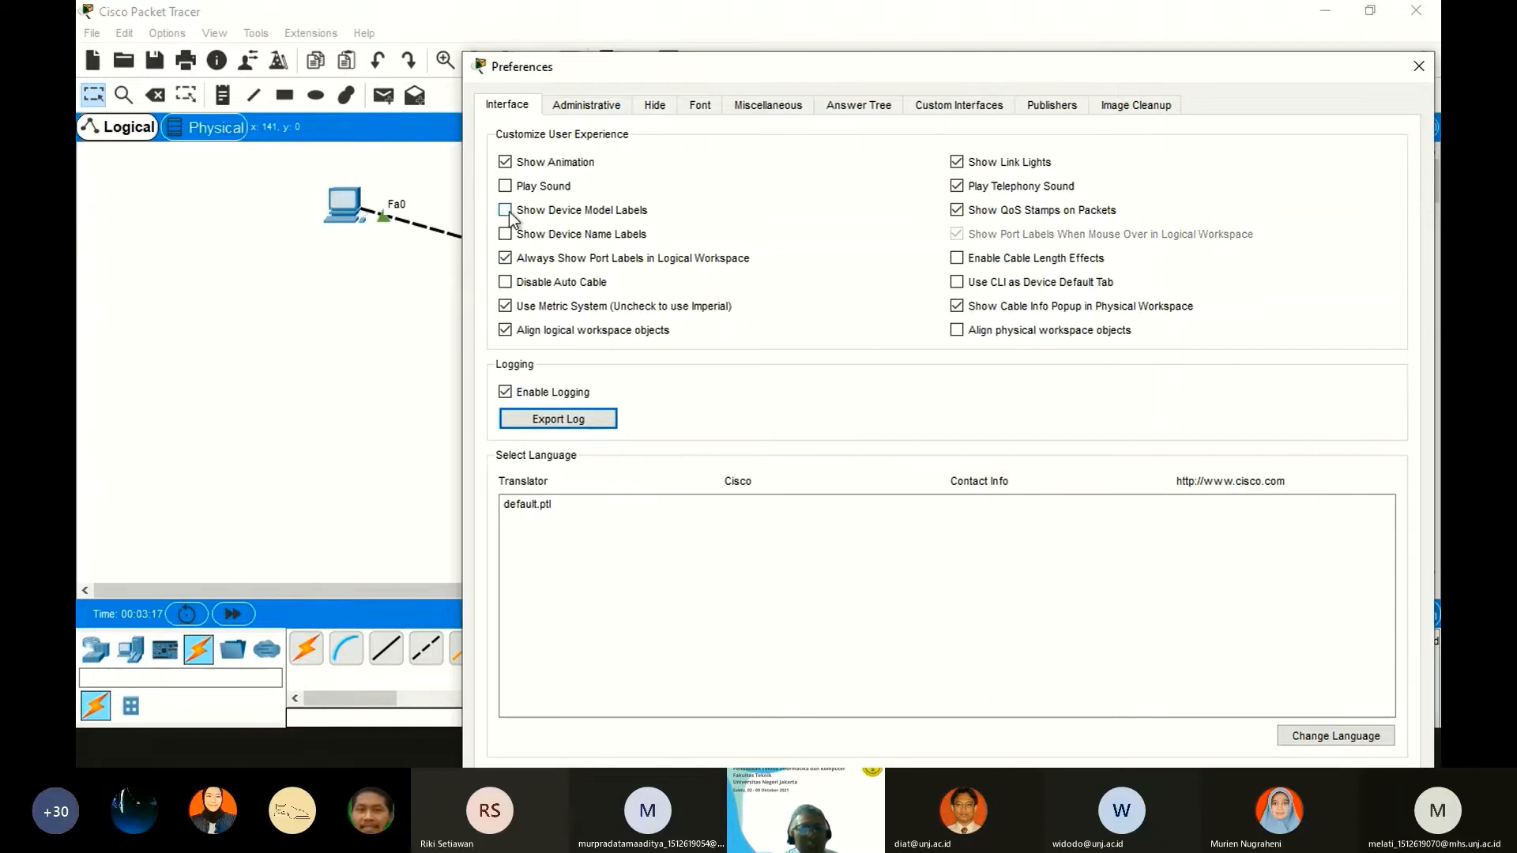
Enable both Show Device Model Labels and Show Device Name Labels, and close the preferences.
{"action": "left_click", "coordinate": [507, 212]}
{"action": "left_click", "coordinate": [507, 211]}
{"action": "left_click", "coordinate": [507, 212]}
{"action": "left_click", "coordinate": [506, 234]}
{"action": "left_click", "coordinate": [505, 212]}
{"action": "left_click", "coordinate": [506, 211]}
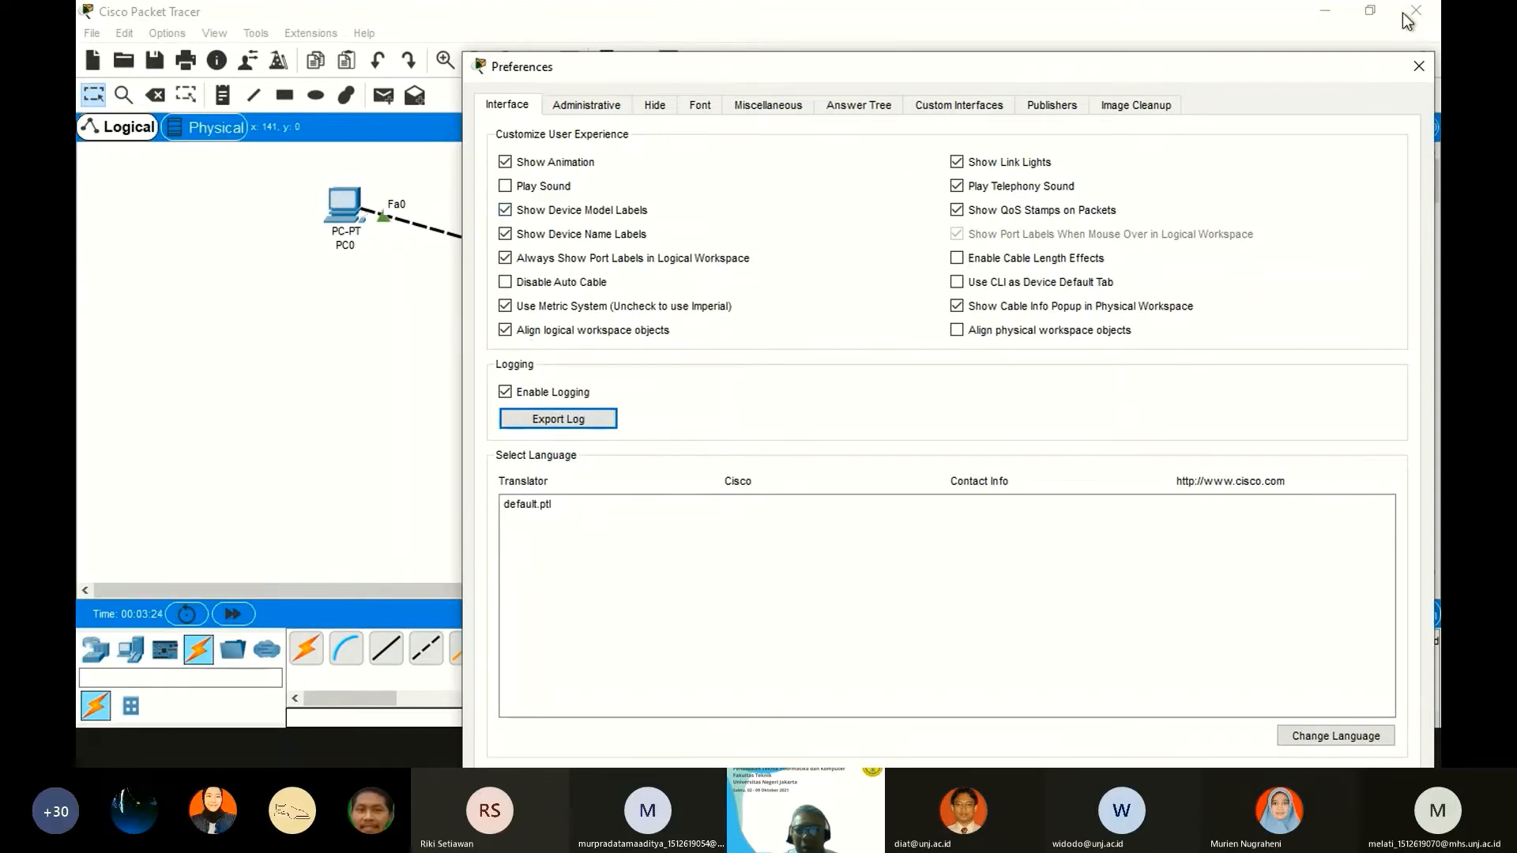
{"action": "left_click", "coordinate": [1419, 66]}
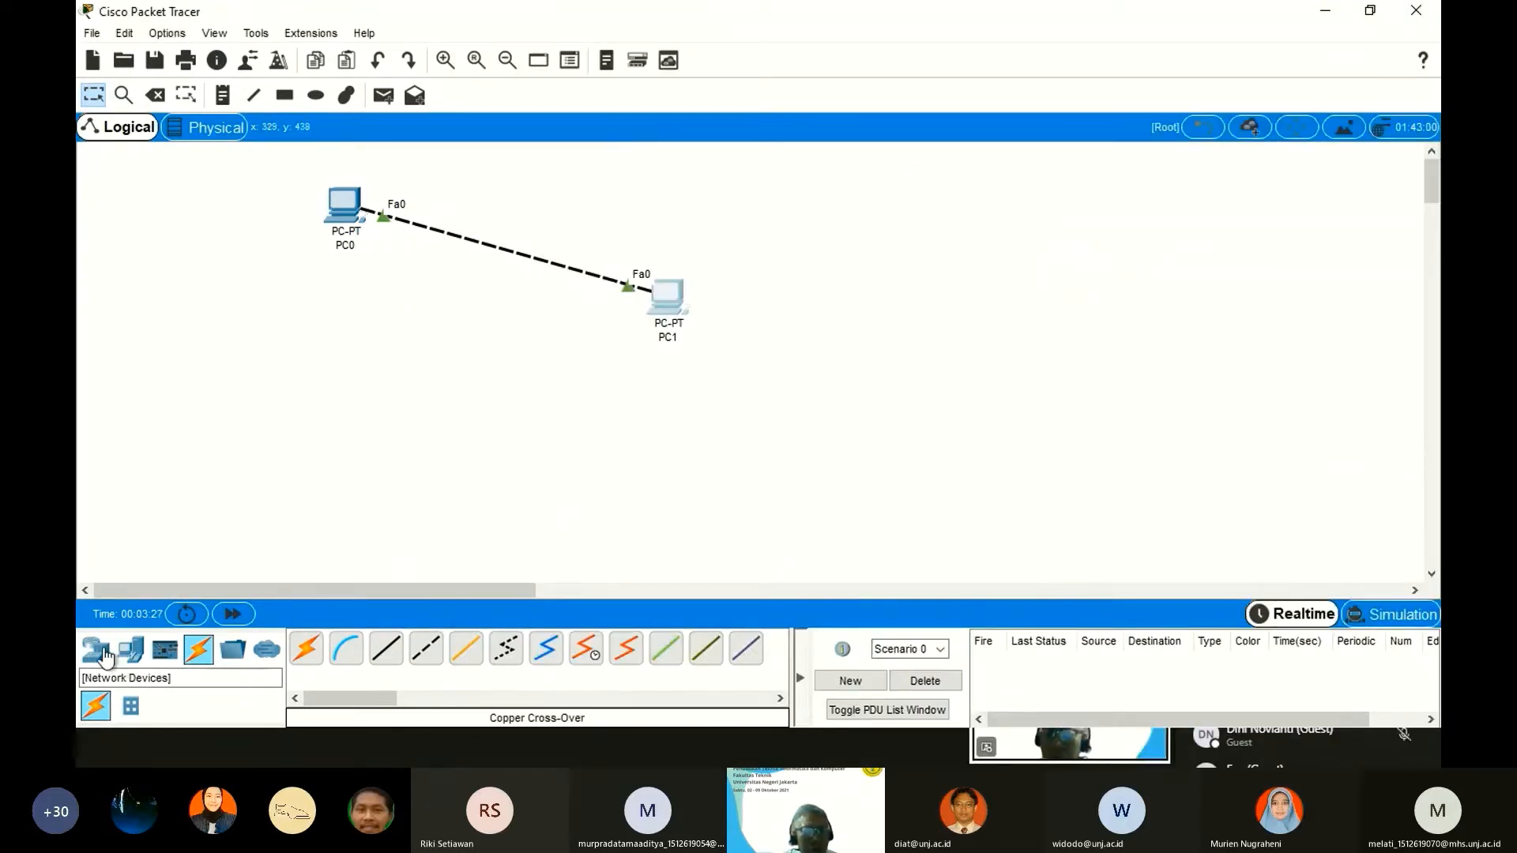
Test object alignment by placing a third PC and moving it beside PC1, and delete that PC.
{"action": "left_click", "coordinate": [131, 648]}
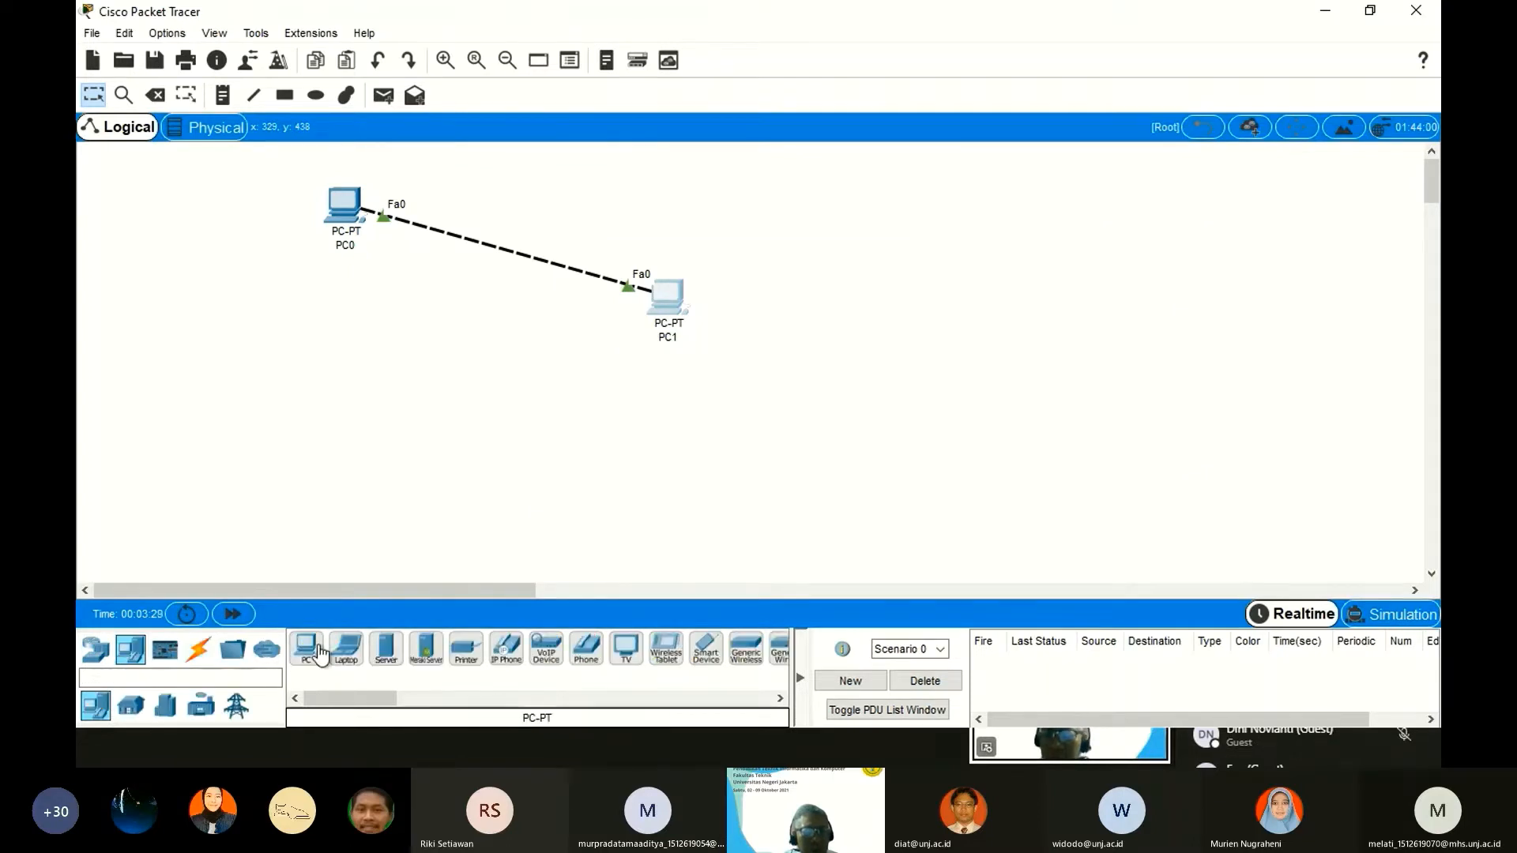
{"action": "left_click", "coordinate": [320, 654]}
{"action": "left_click", "coordinate": [328, 436]}
{"action": "left_click_drag", "start_coordinate": [328, 443], "coordinate": [775, 273]}
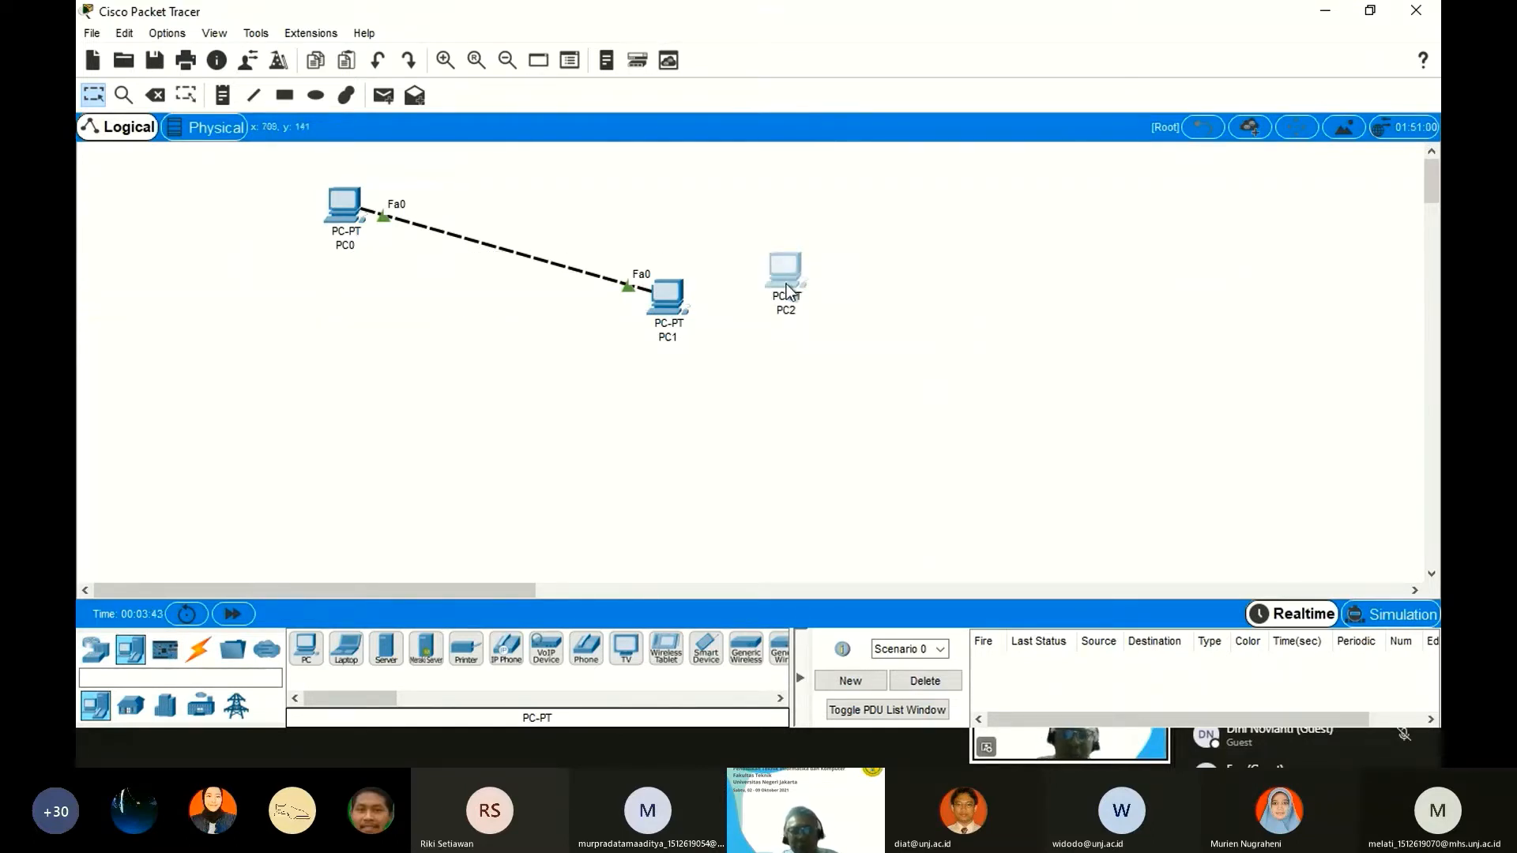
{"action": "key", "text": "Delete"}
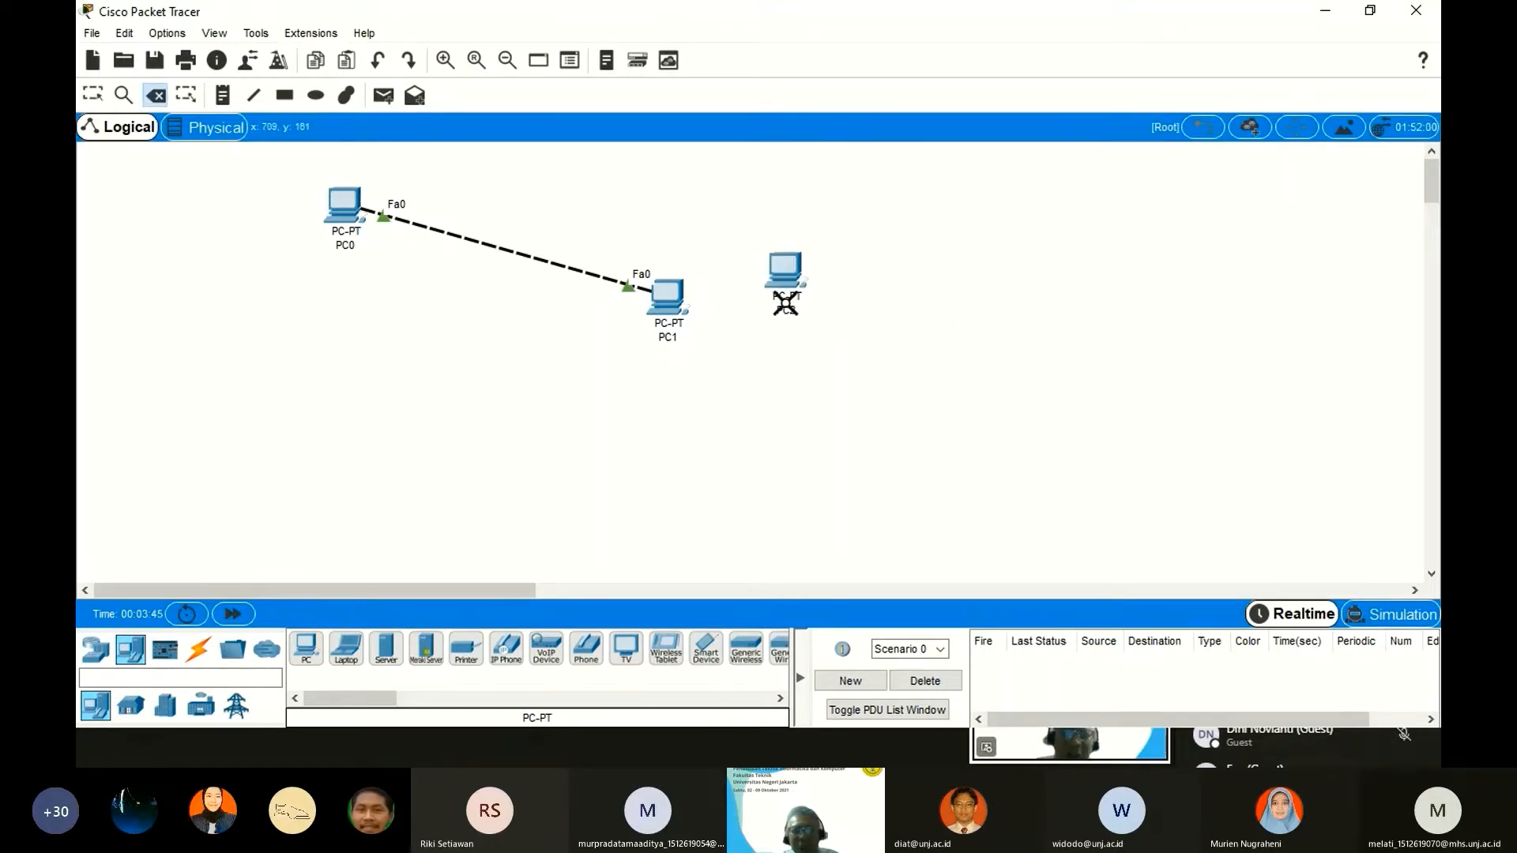
{"action": "left_click", "coordinate": [783, 291]}
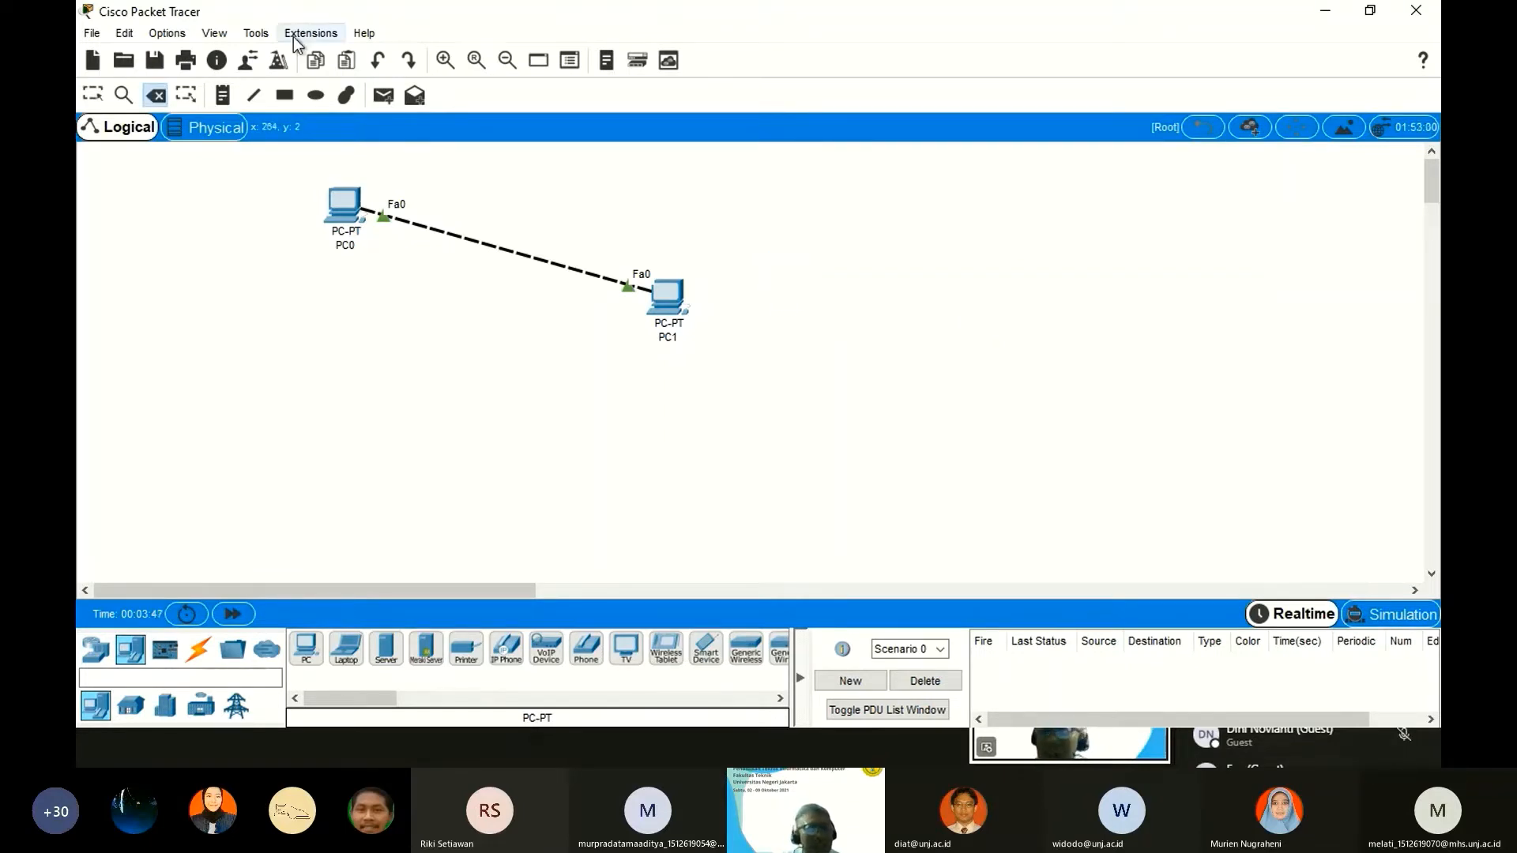
Reopen the preferences and disable Align logical workspace objects.
{"action": "left_click", "coordinate": [181, 37]}
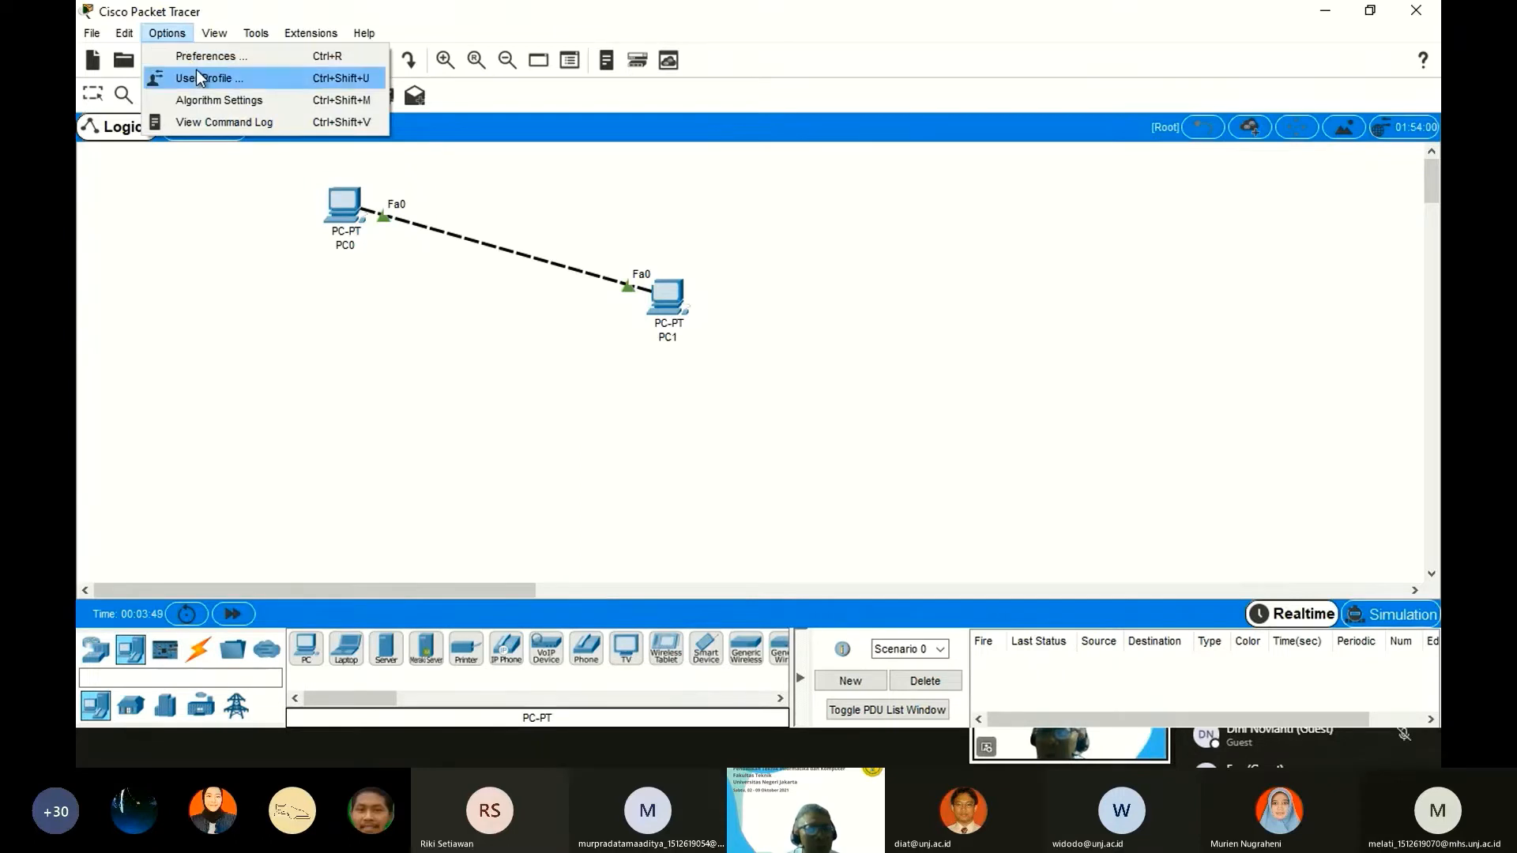
{"action": "left_click", "coordinate": [199, 61]}
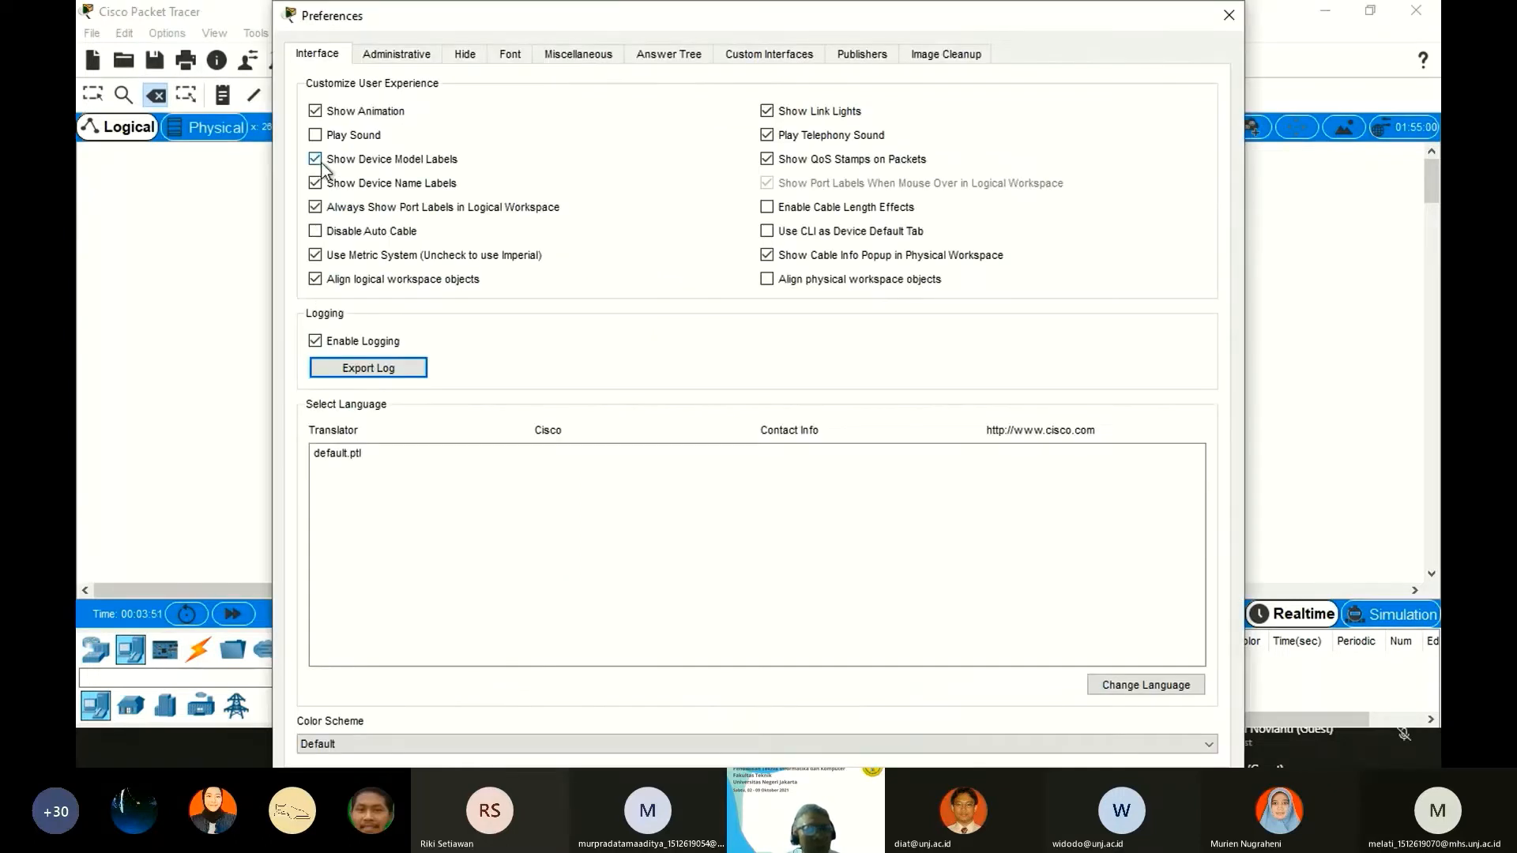
{"action": "left_click", "coordinate": [315, 278]}
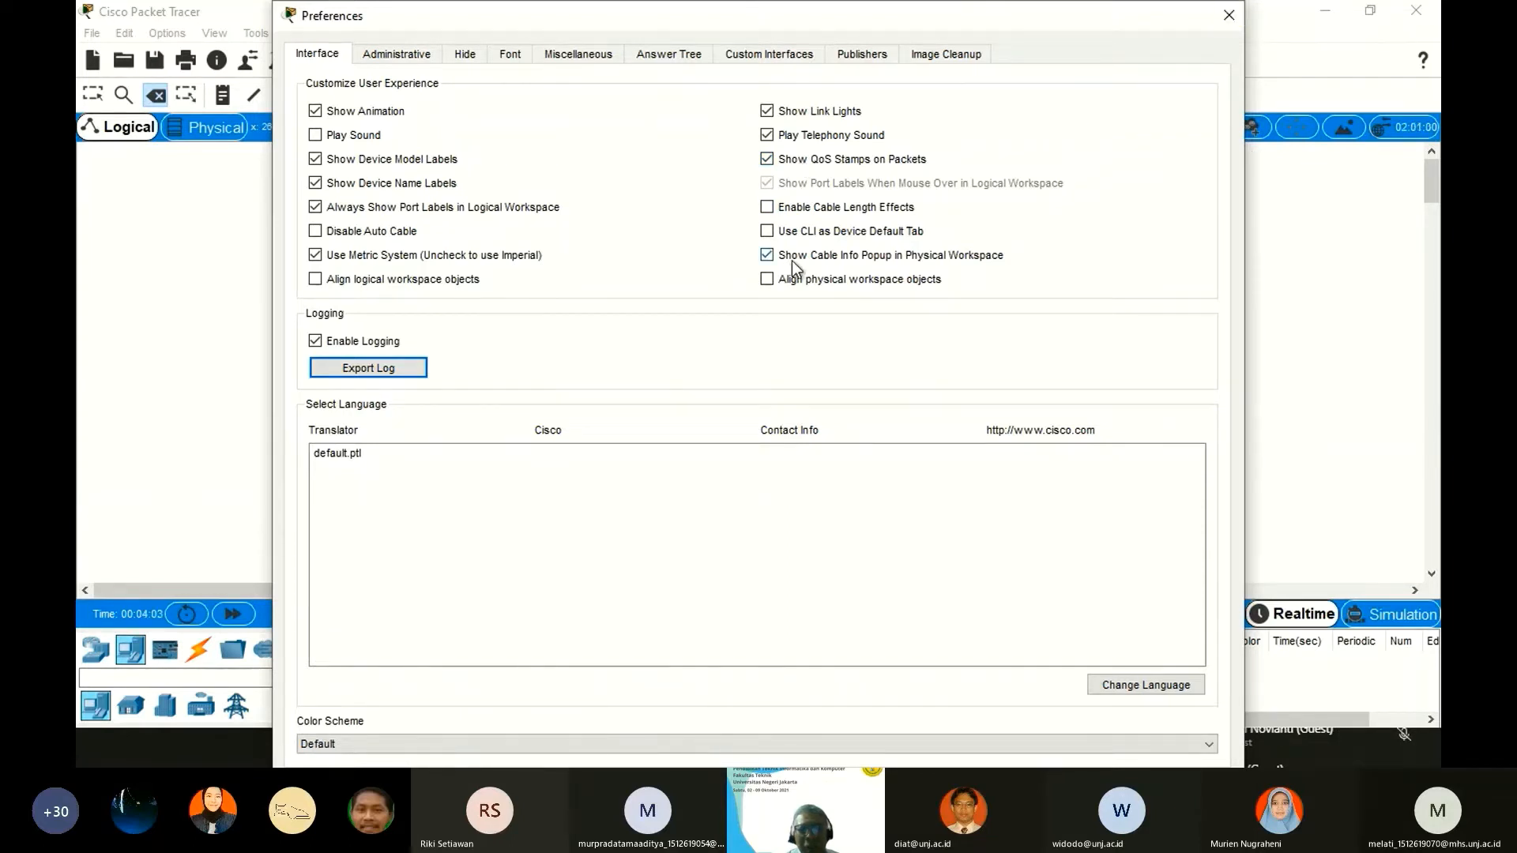
Close the preferences, leave delete mode, and rename PC0 as PC.A.
{"action": "left_click", "coordinate": [1229, 15]}
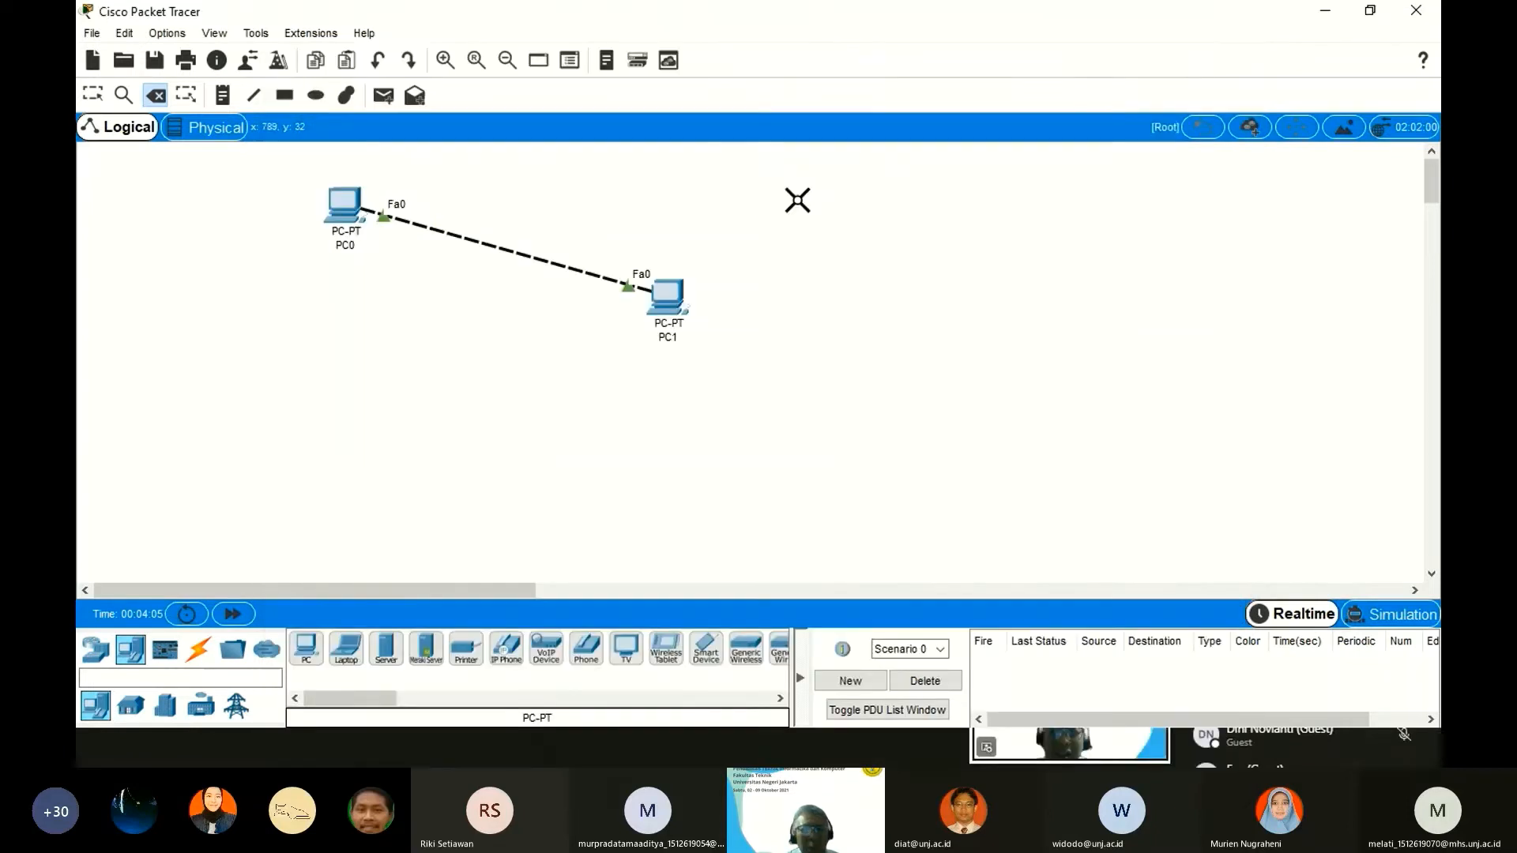
{"action": "key", "text": "Escape"}
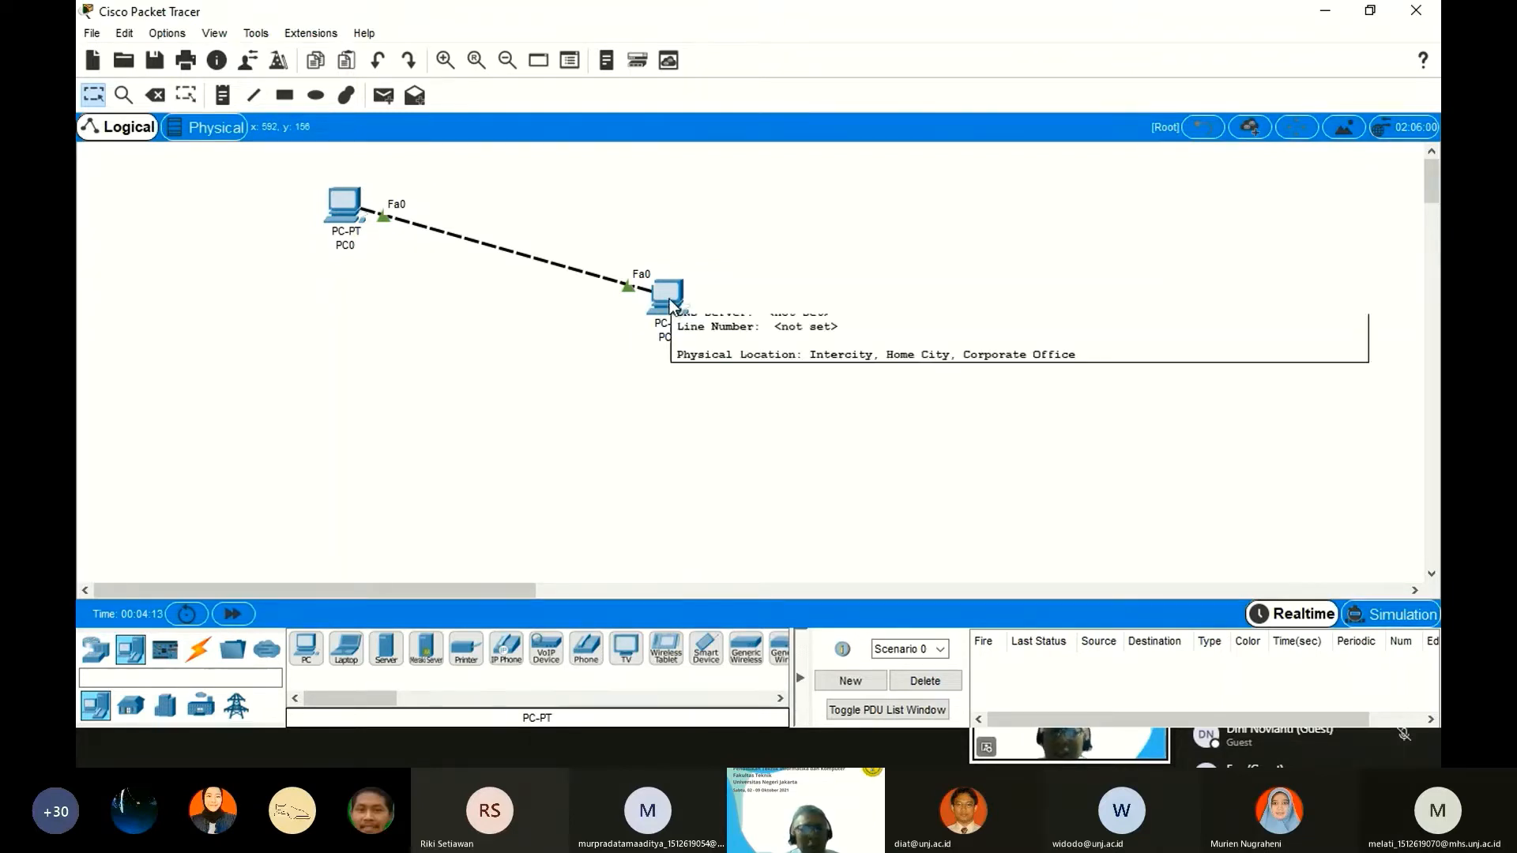
{"action": "left_click", "coordinate": [346, 246]}
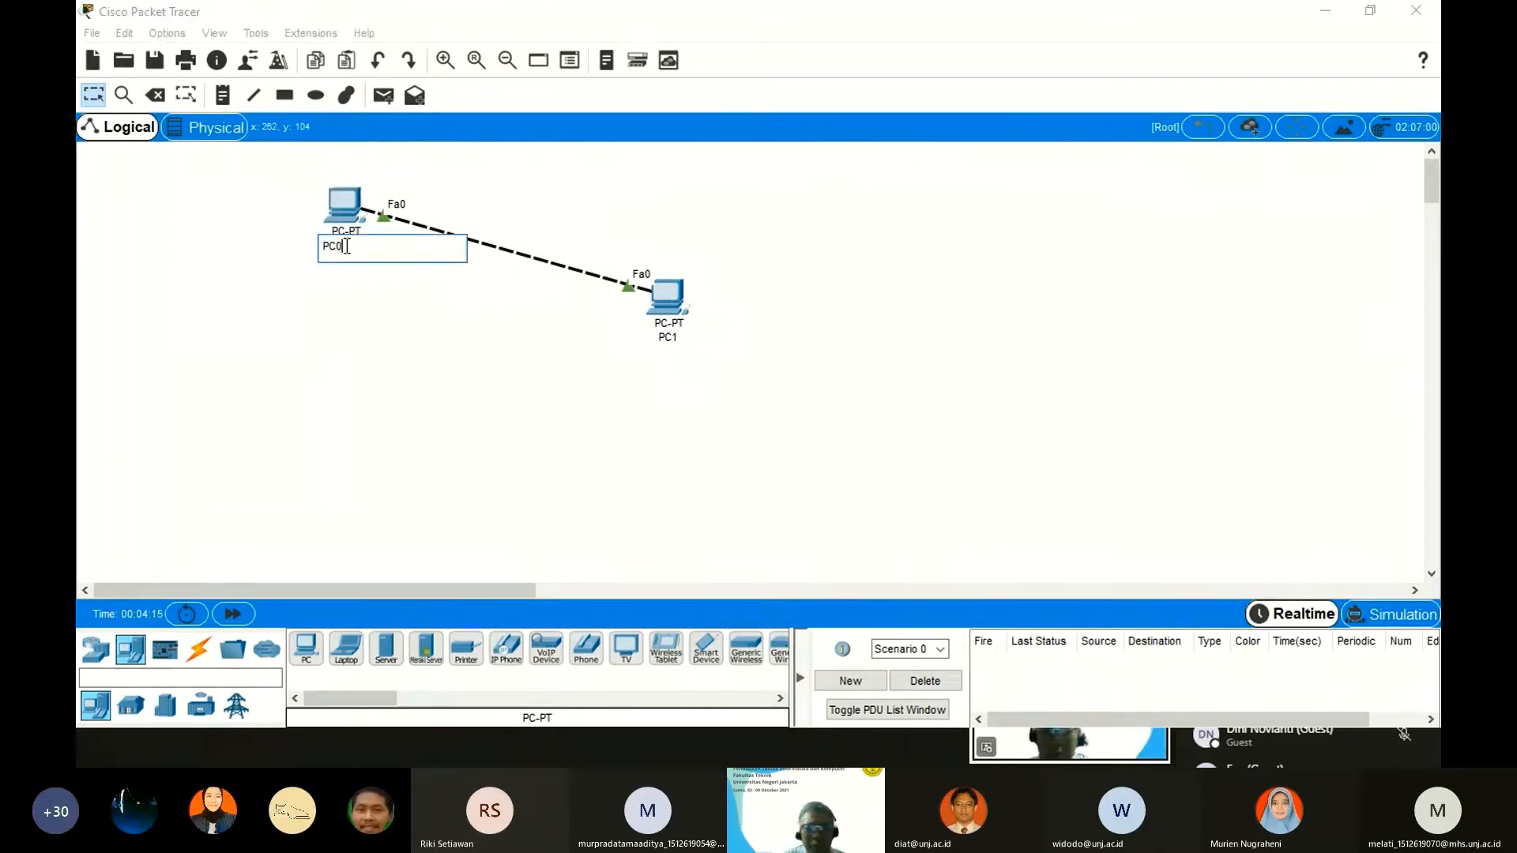
{"action": "key", "text": "BackSpace"}
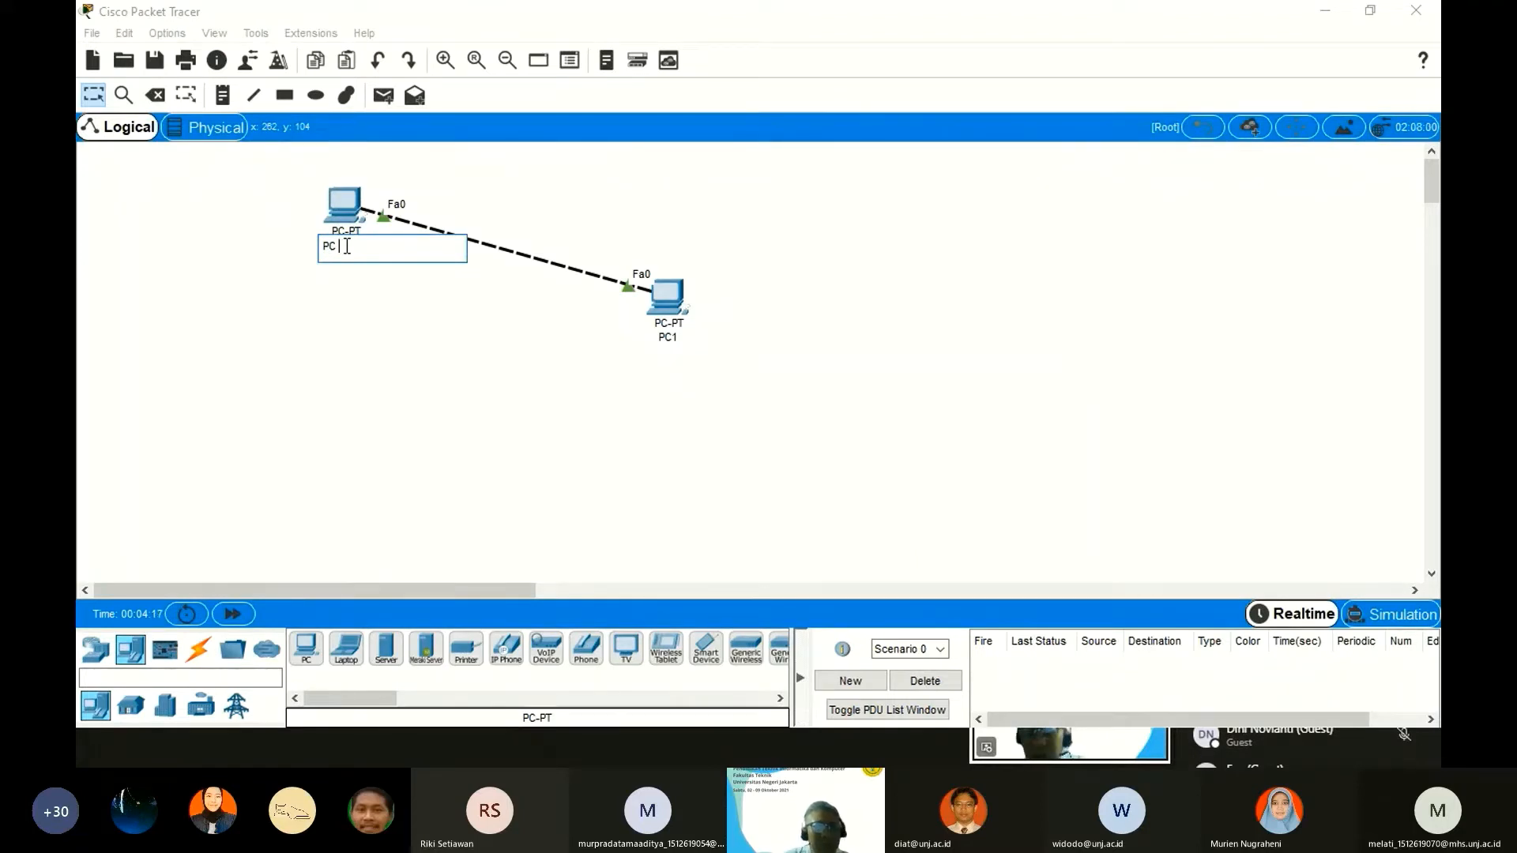
{"action": "type", "text": ".A"}
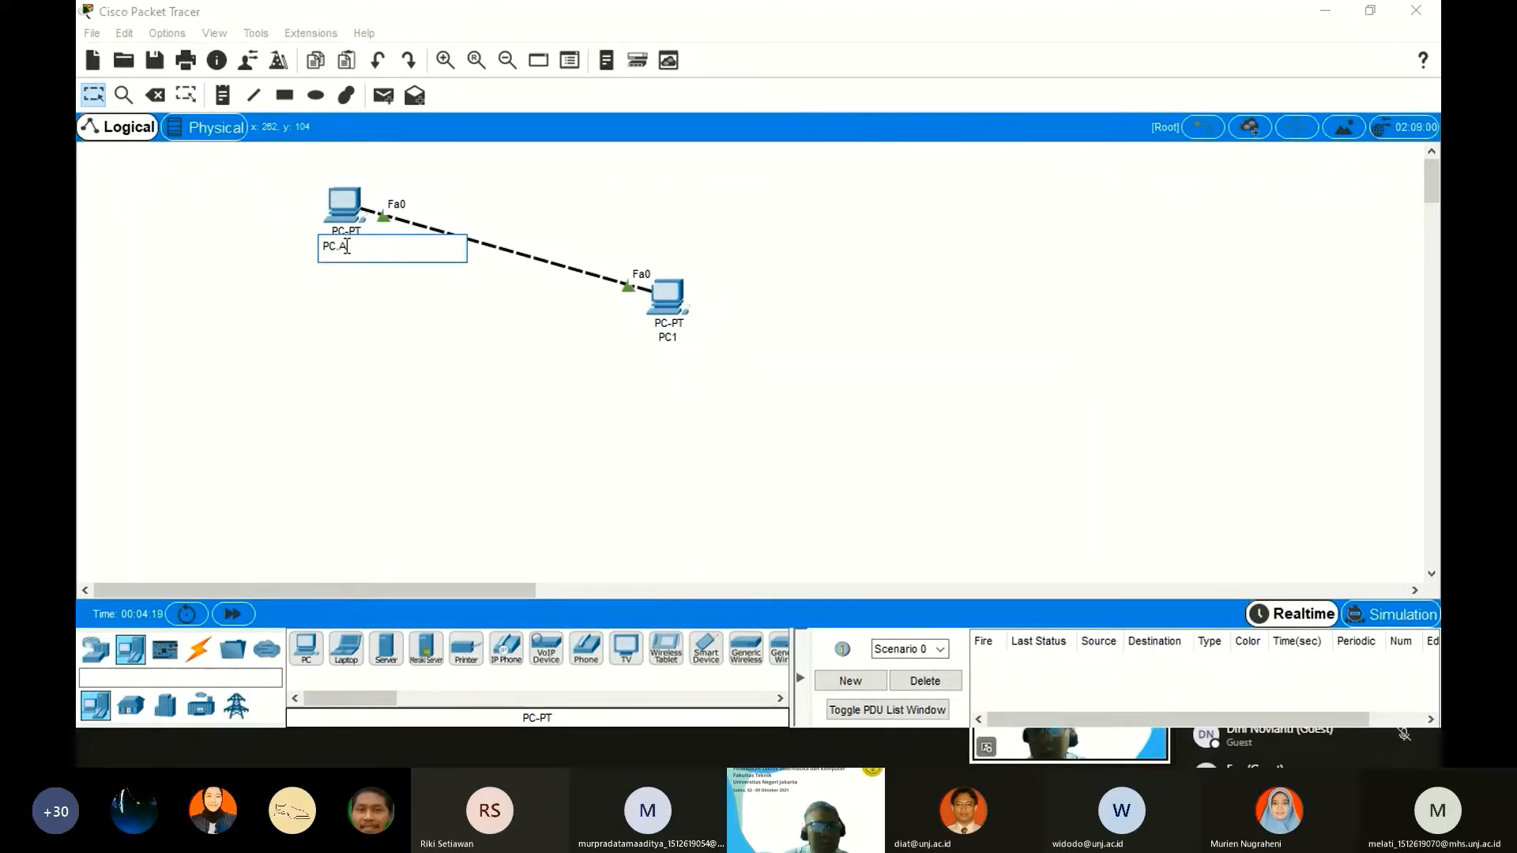
Rename PC1 as PC.B.
{"action": "left_click", "coordinate": [668, 337]}
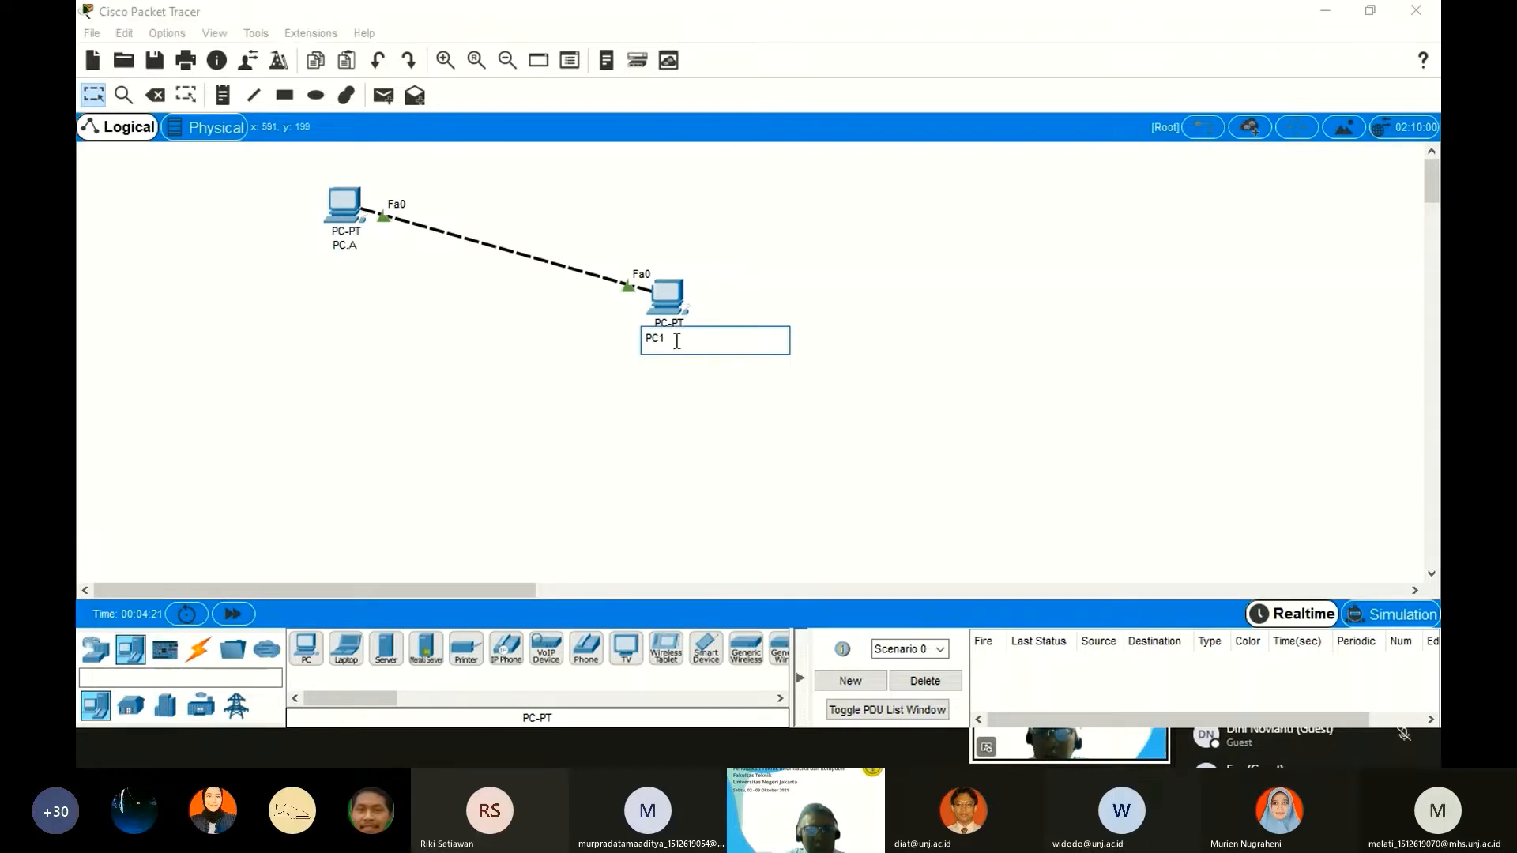
{"action": "key", "text": "BackSpace"}
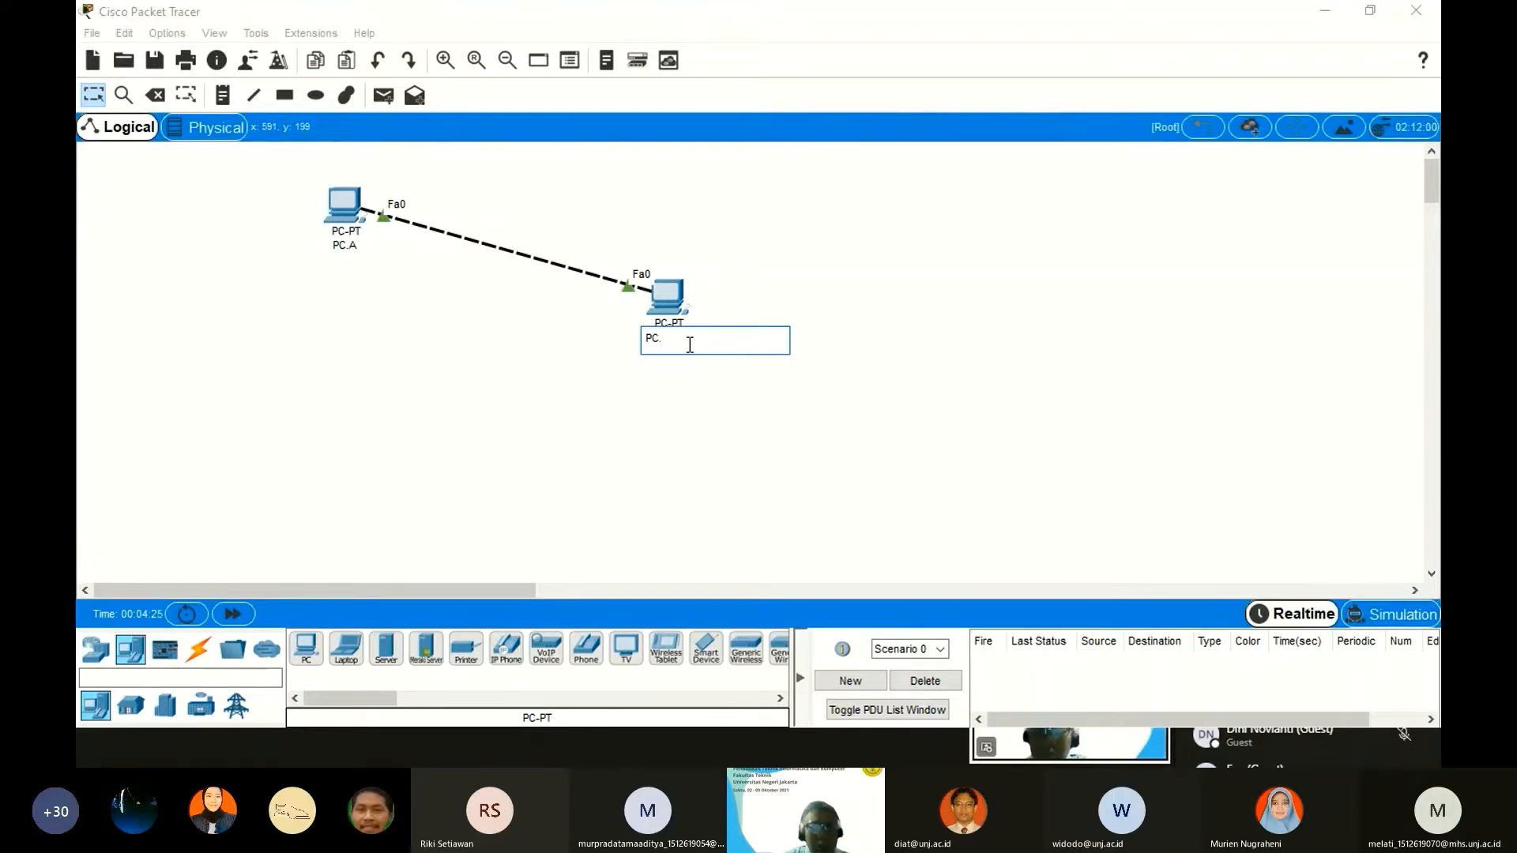
{"action": "type", "text": ".B"}
{"action": "left_click", "coordinate": [601, 398]}
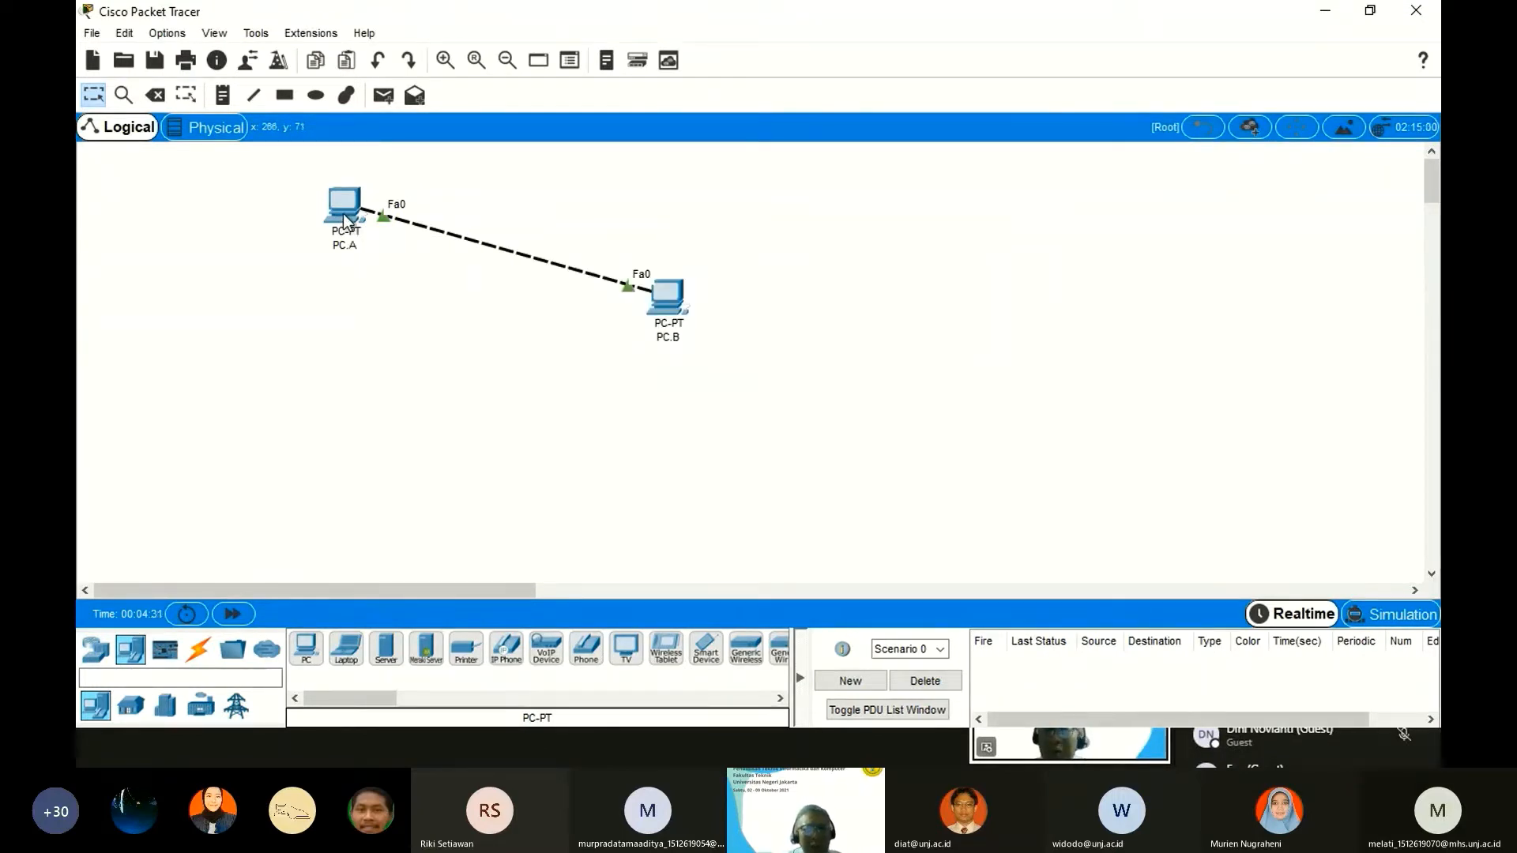
Select both connected PCs and move them together lower and slightly left in the logical workspace.
{"action": "mouse_move", "coordinate": [676, 304]}
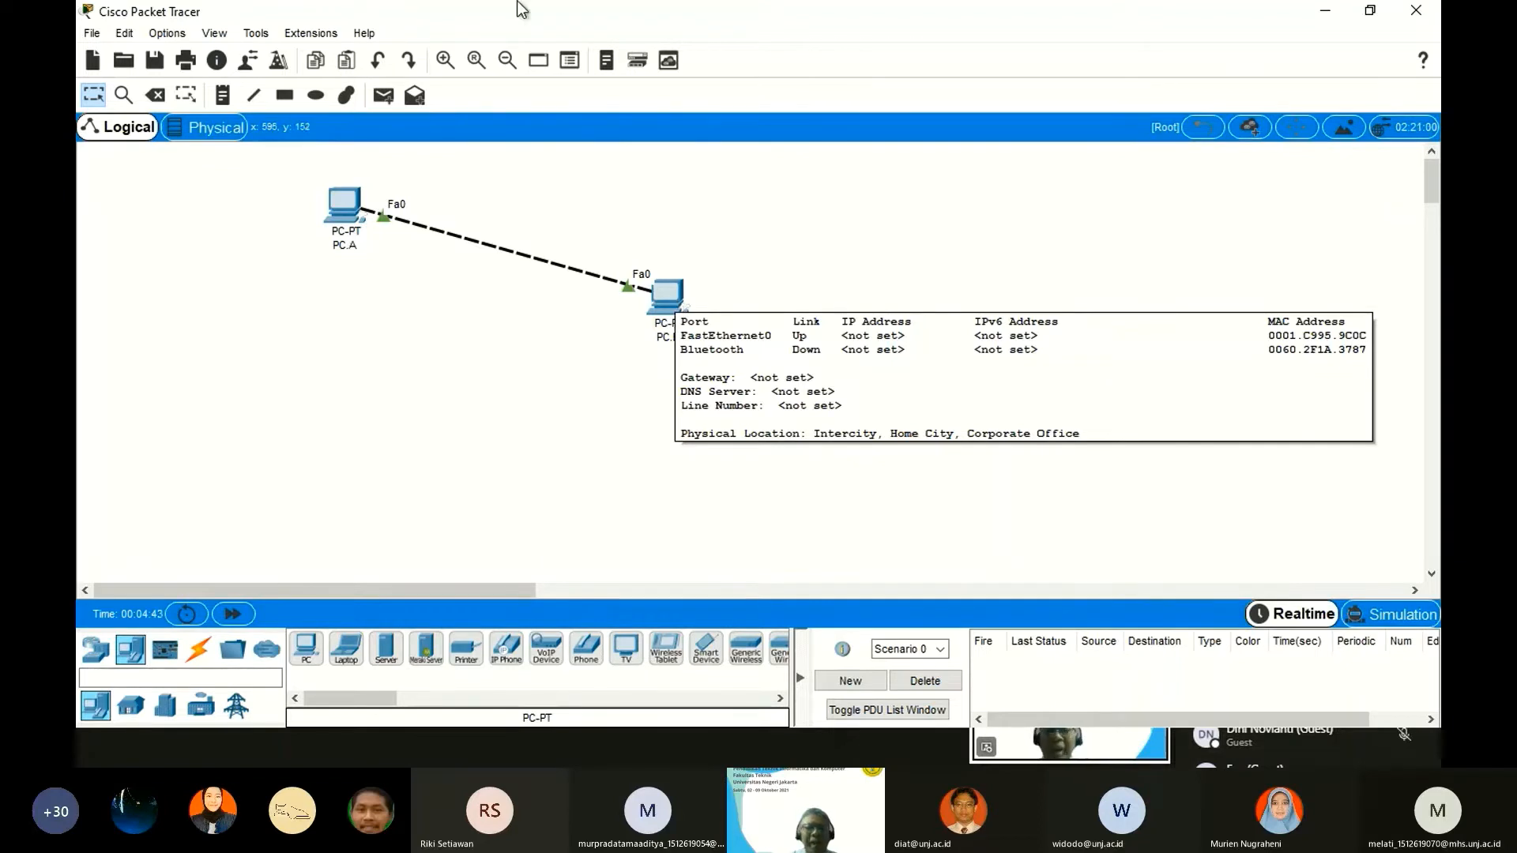
{"action": "scroll", "coordinate": [379, 343], "scroll_direction": "down", "scroll_amount": 1}
{"action": "scroll", "coordinate": [378, 342], "scroll_direction": "up", "scroll_amount": 1}
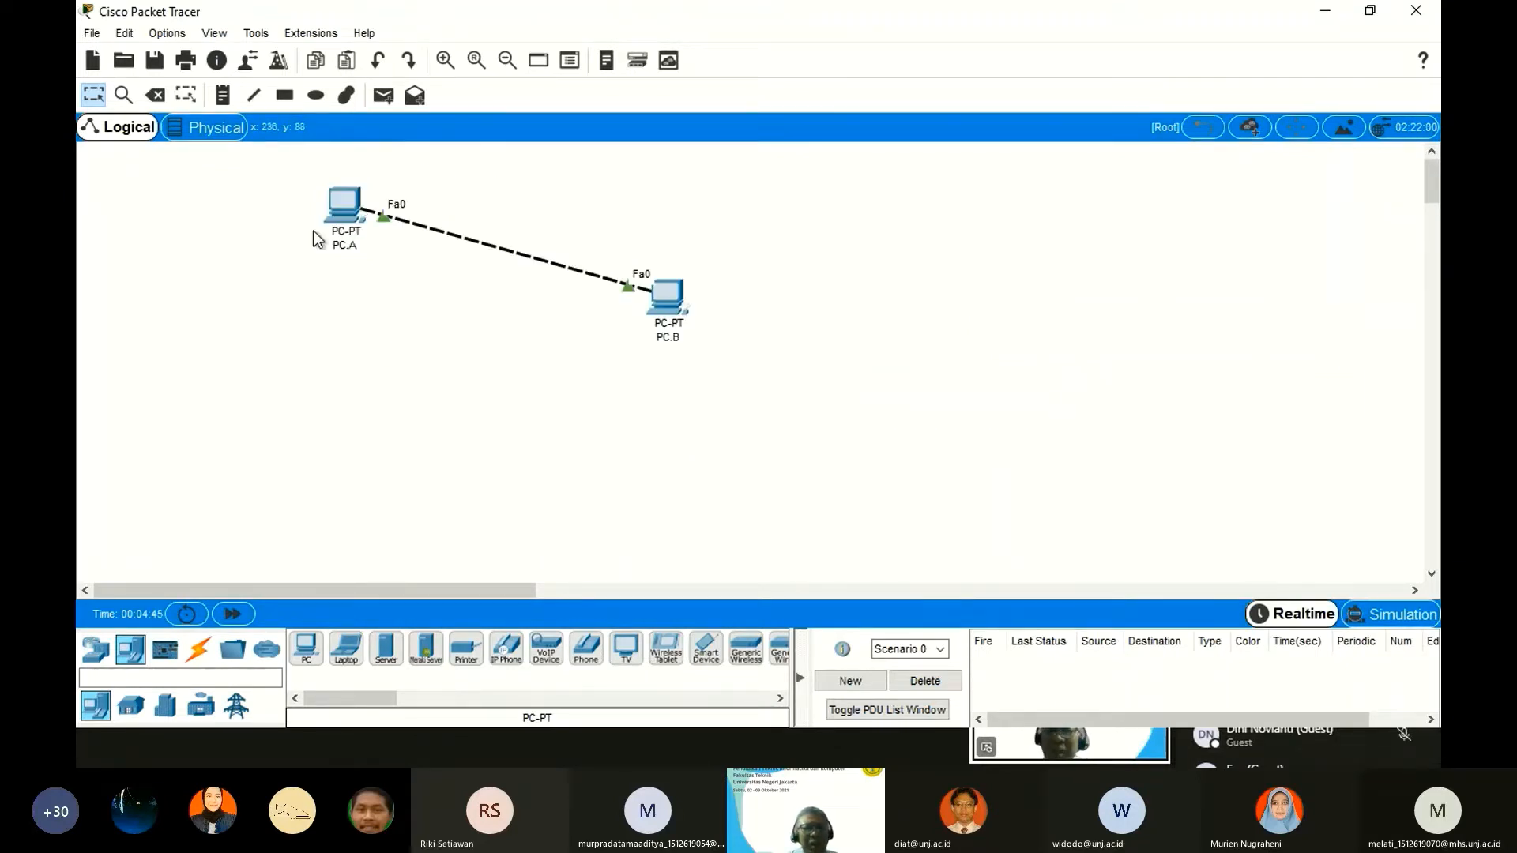
{"action": "left_click_drag", "start_coordinate": [299, 167], "coordinate": [754, 370]}
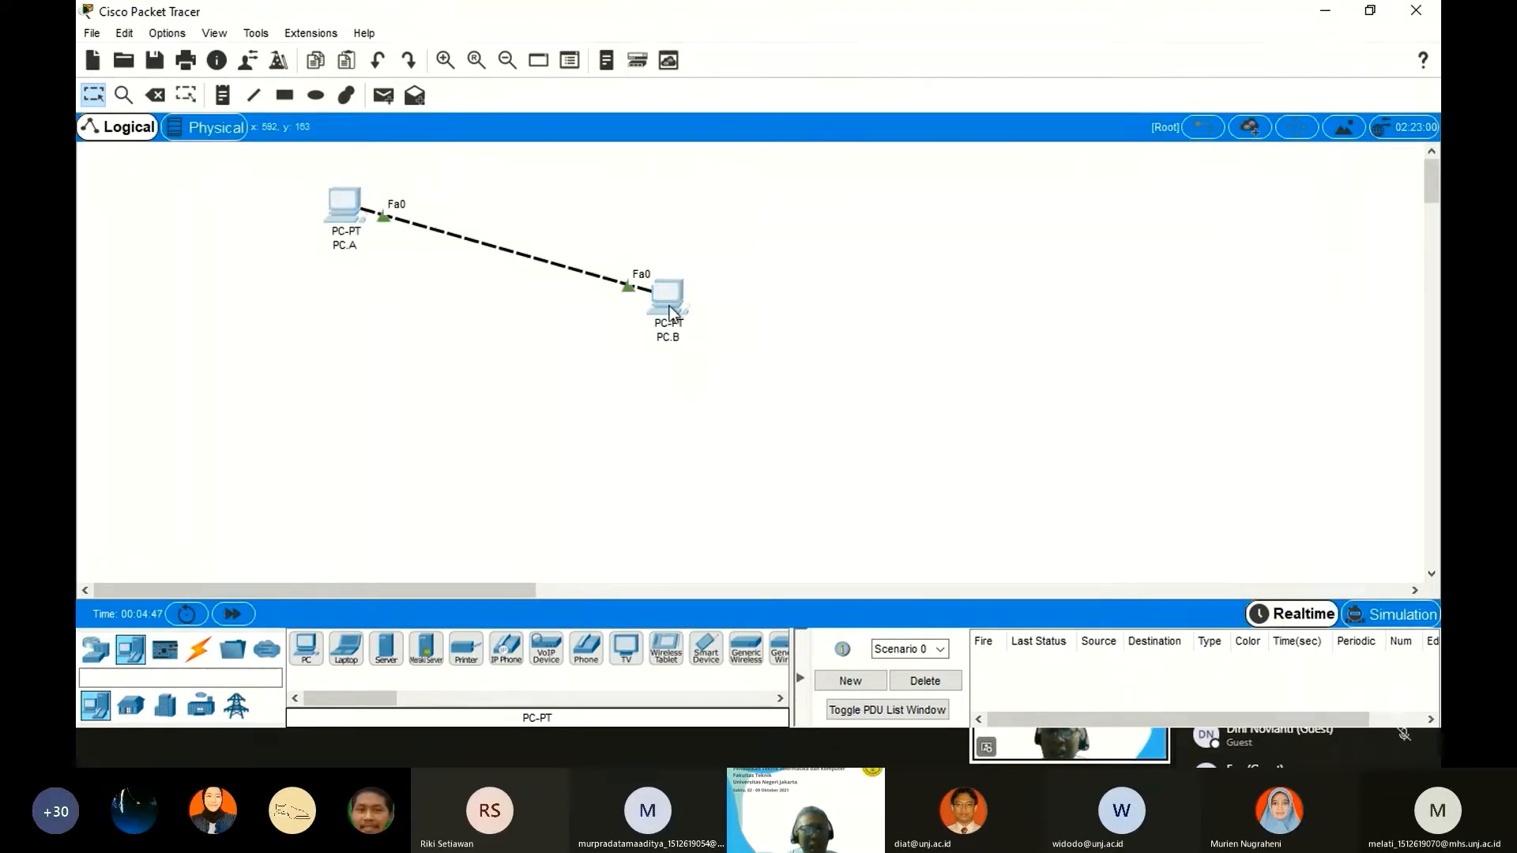
{"action": "left_click_drag", "start_coordinate": [669, 309], "coordinate": [618, 417]}
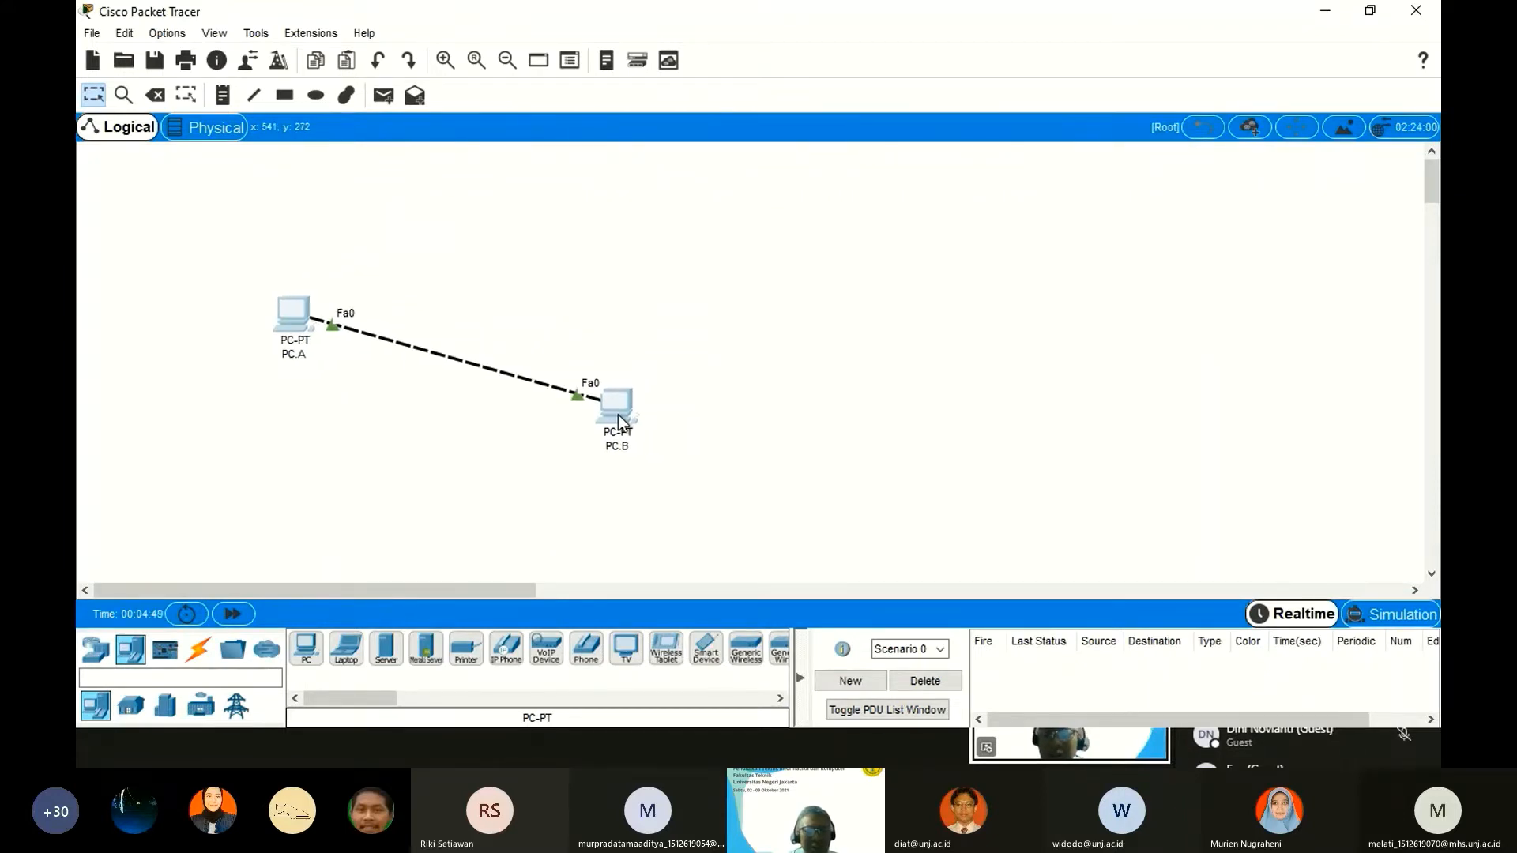
{"action": "left_click", "coordinate": [689, 282]}
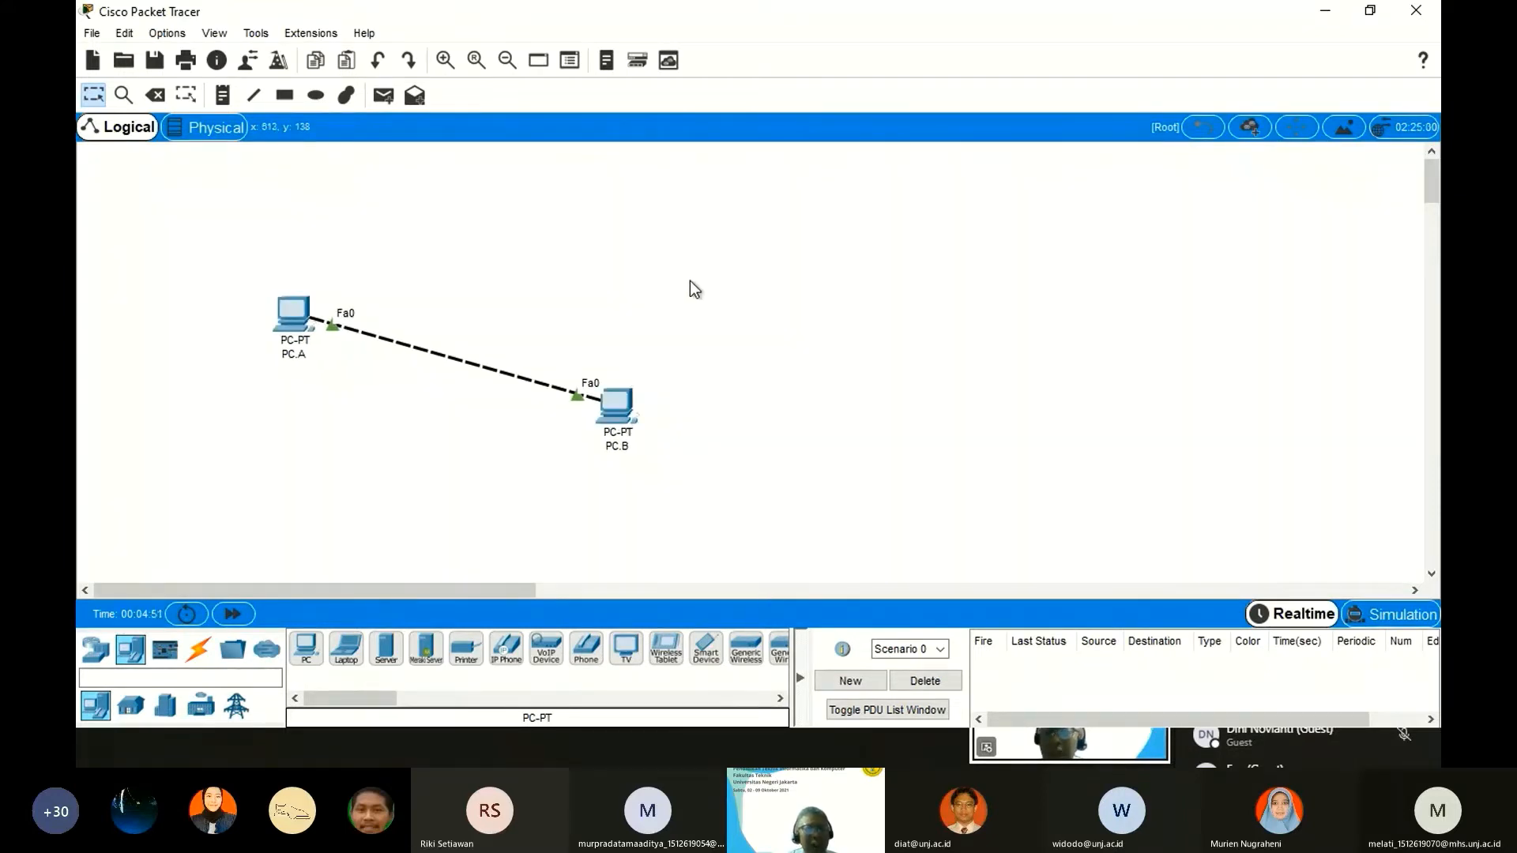
Place a note reading 192.168.101.0/24 above the cable between the two PCs.
{"action": "left_click", "coordinate": [220, 96]}
{"action": "left_click", "coordinate": [424, 276]}
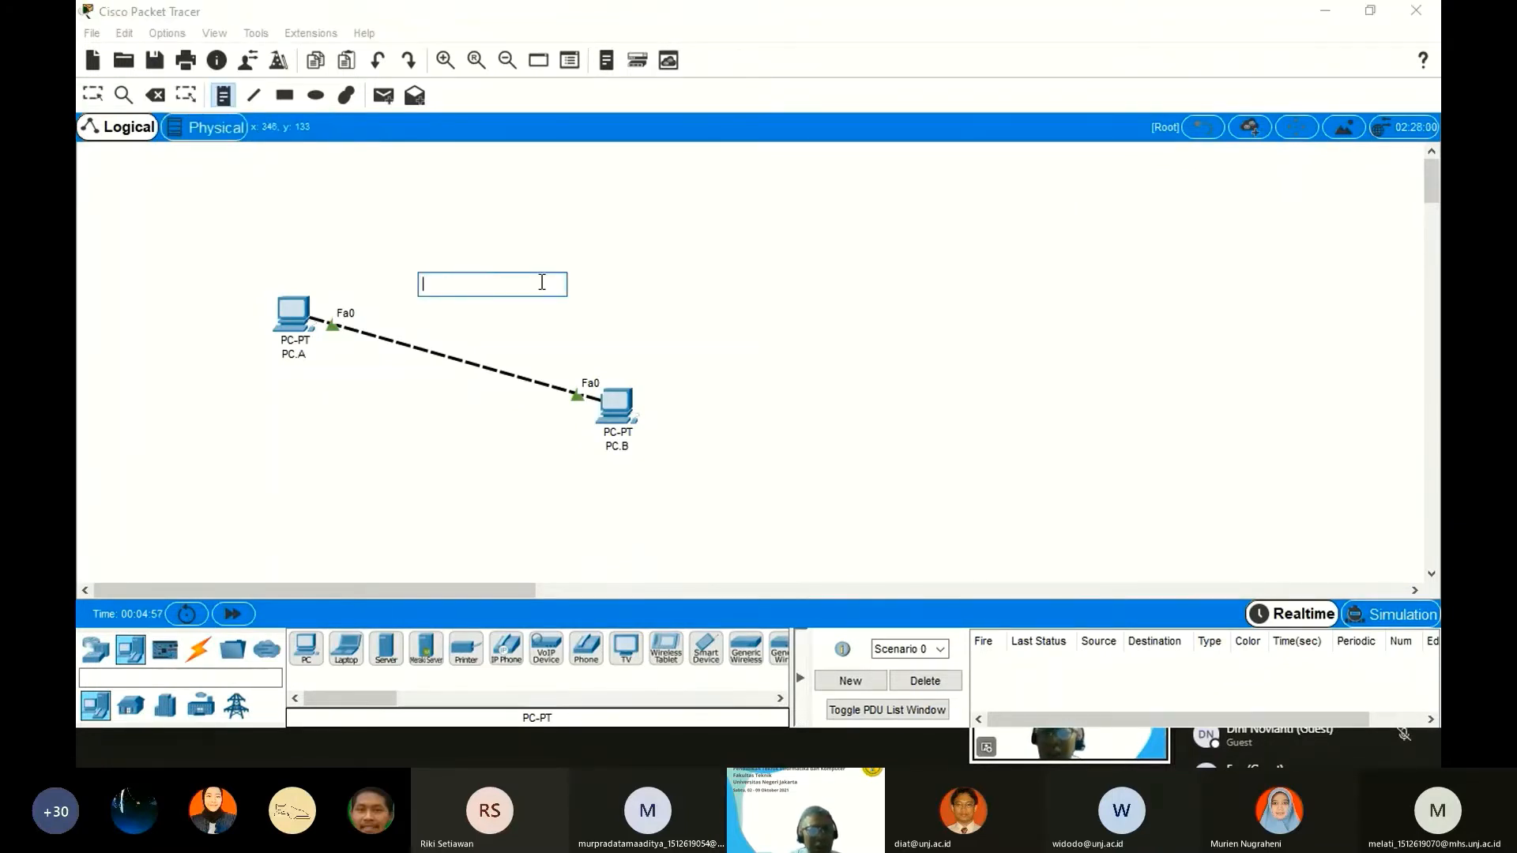
{"action": "type", "text": "1"}
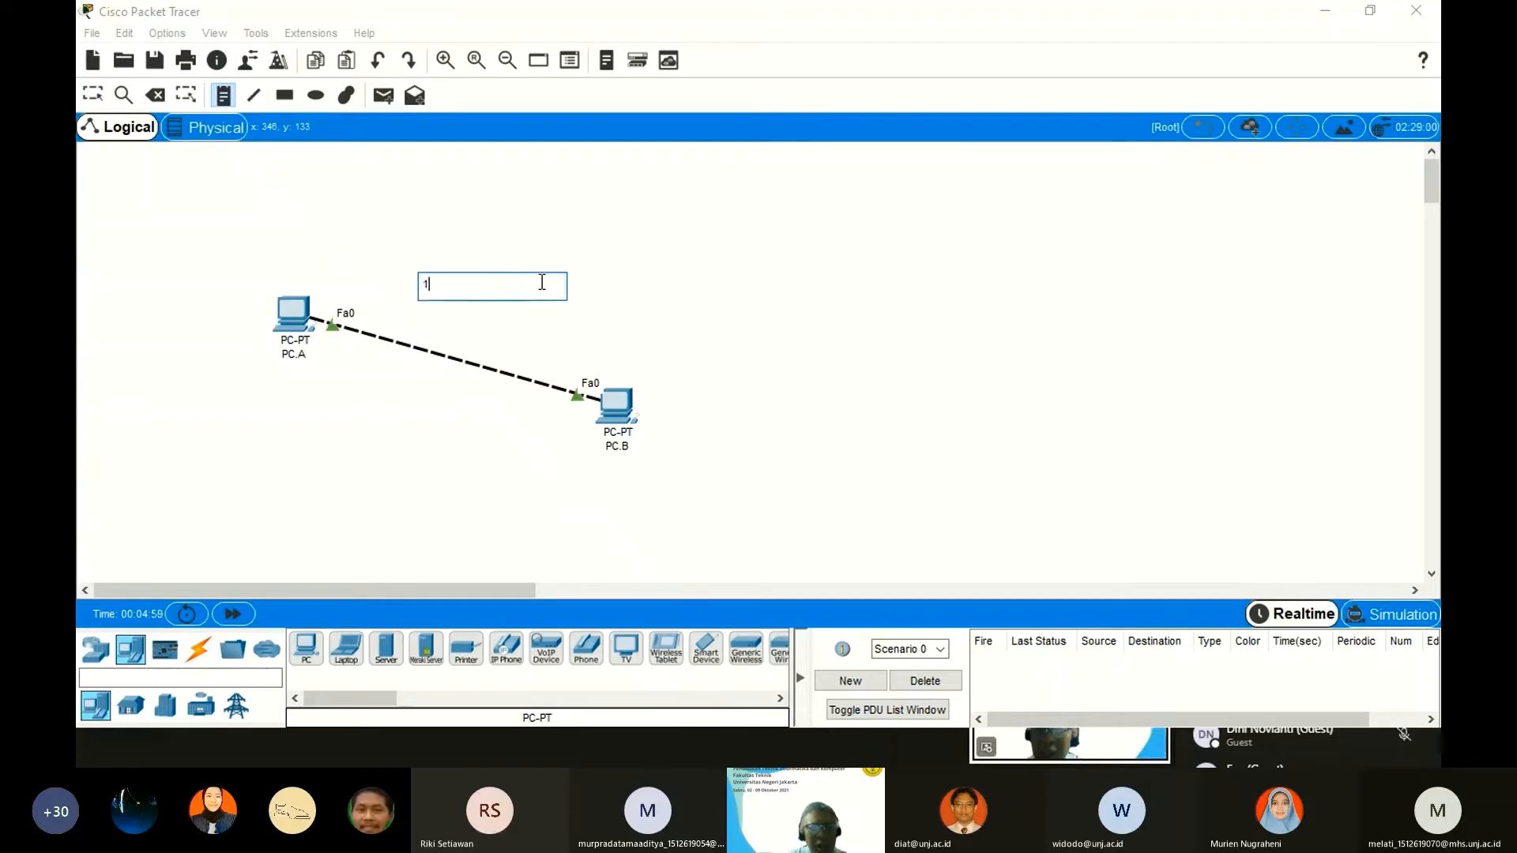
{"action": "type", "text": "92.168."}
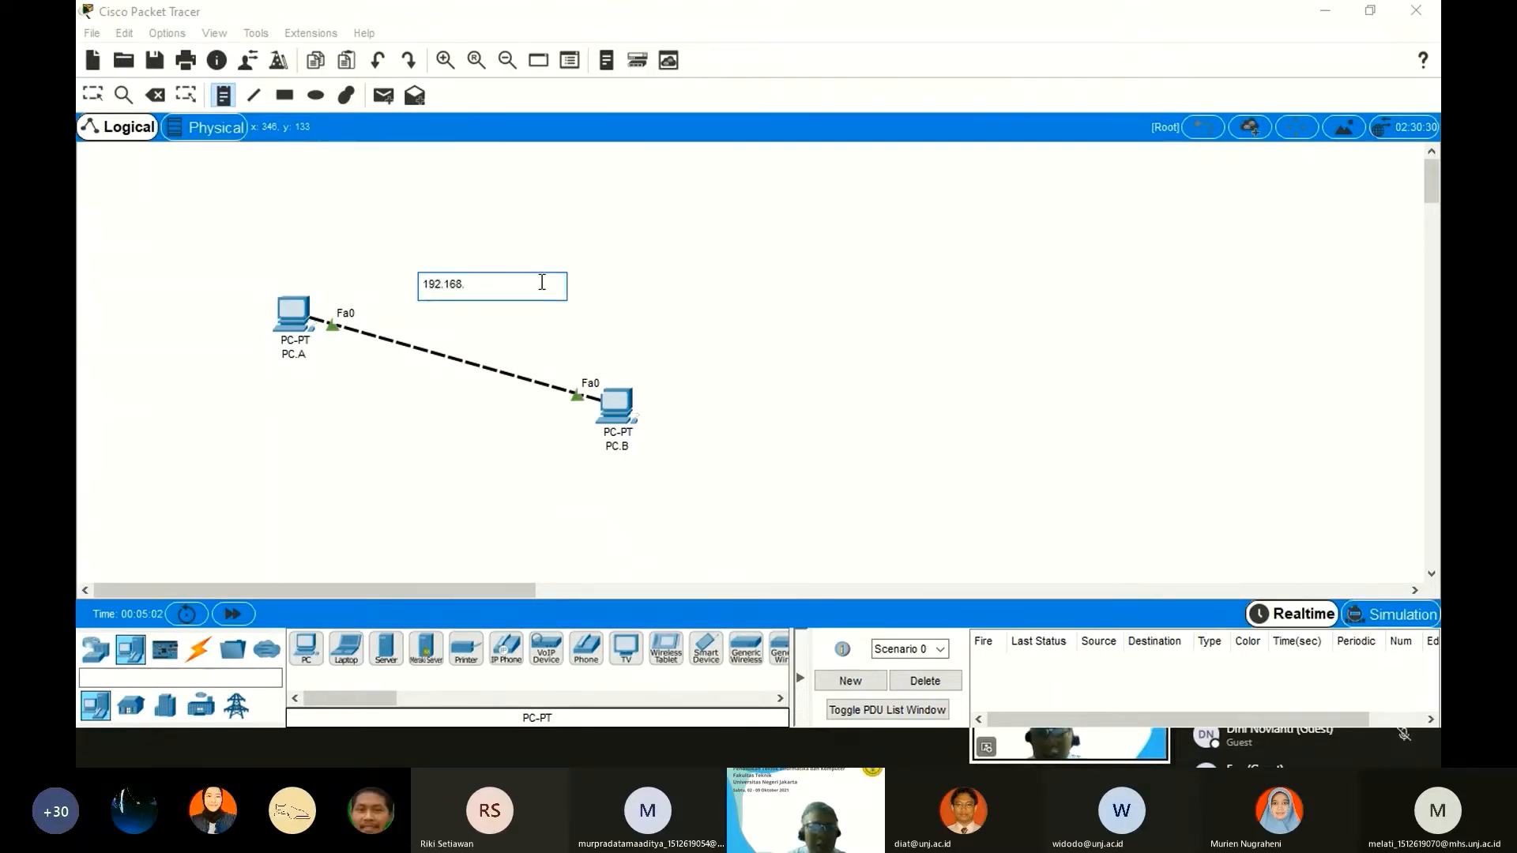
{"action": "type", "text": "101"}
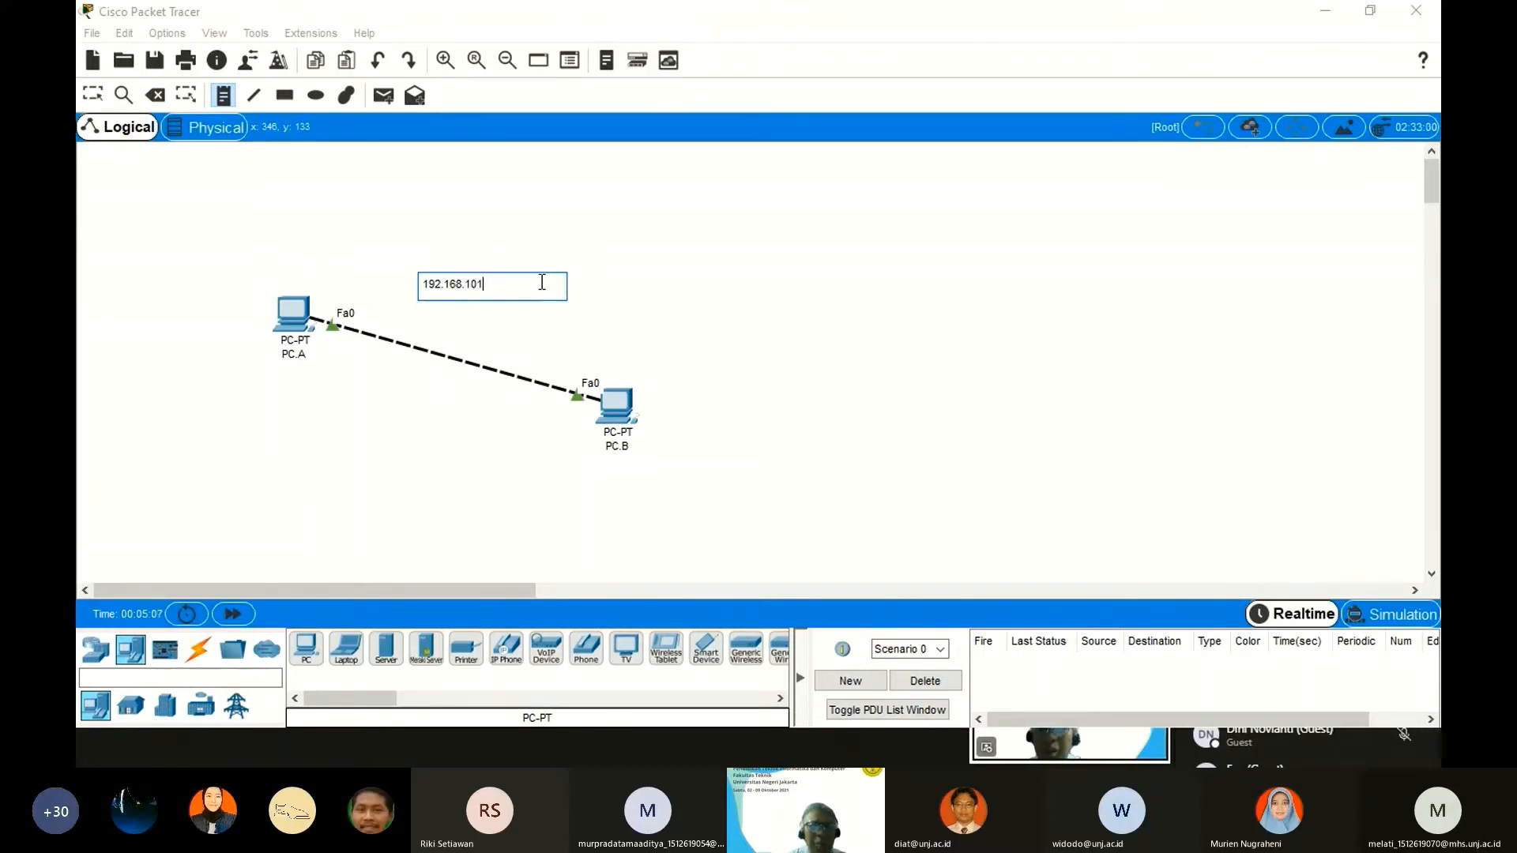
{"action": "key", "text": "BackSpace"}
{"action": "key", "text": "BackSpace"}
{"action": "key", "text": "BackSpace"}
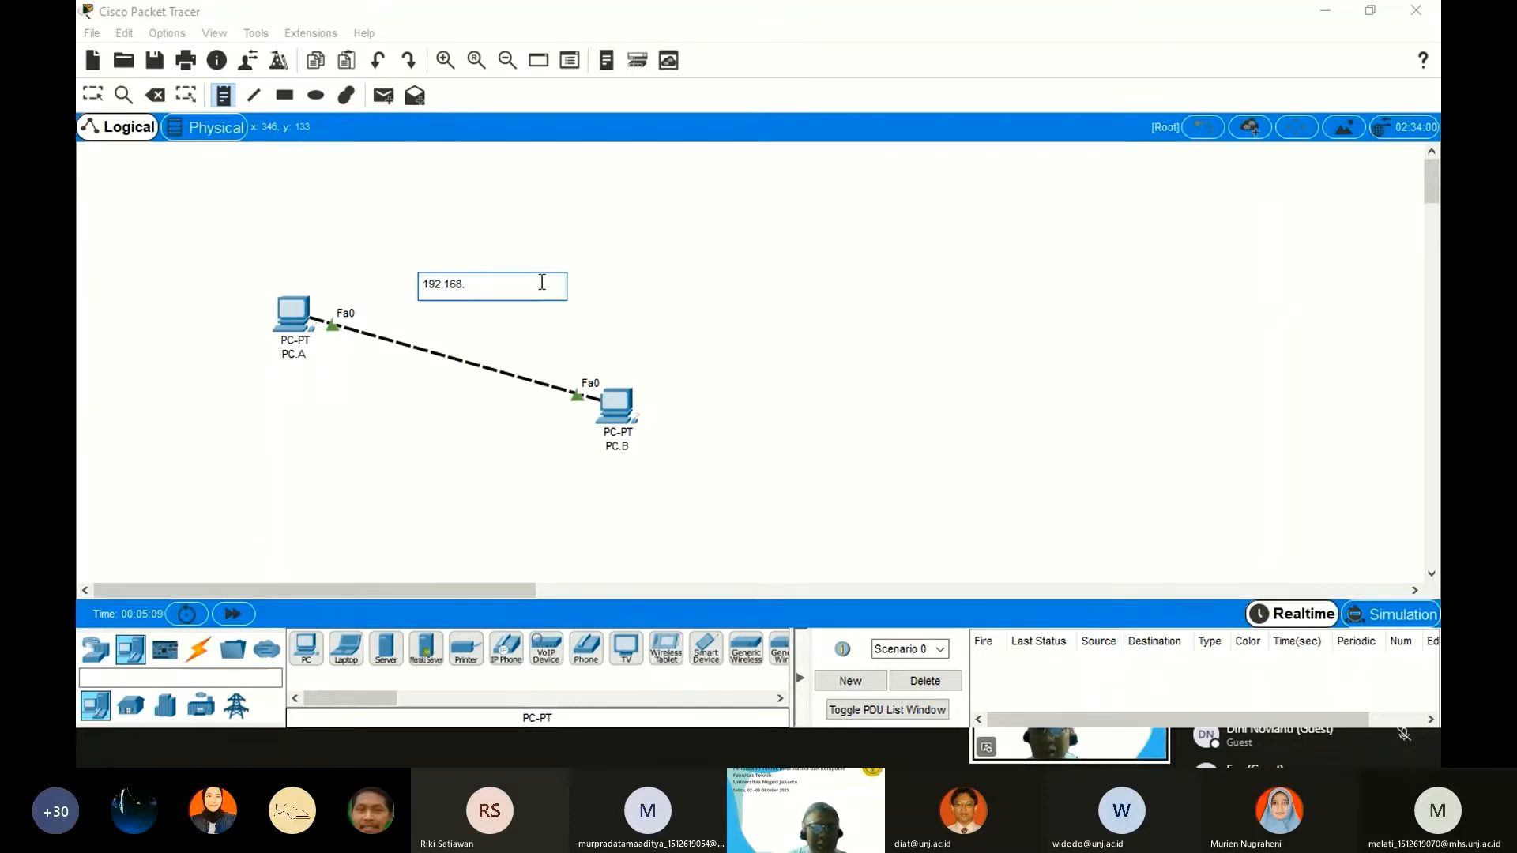
{"action": "type", "text": "1-2"}
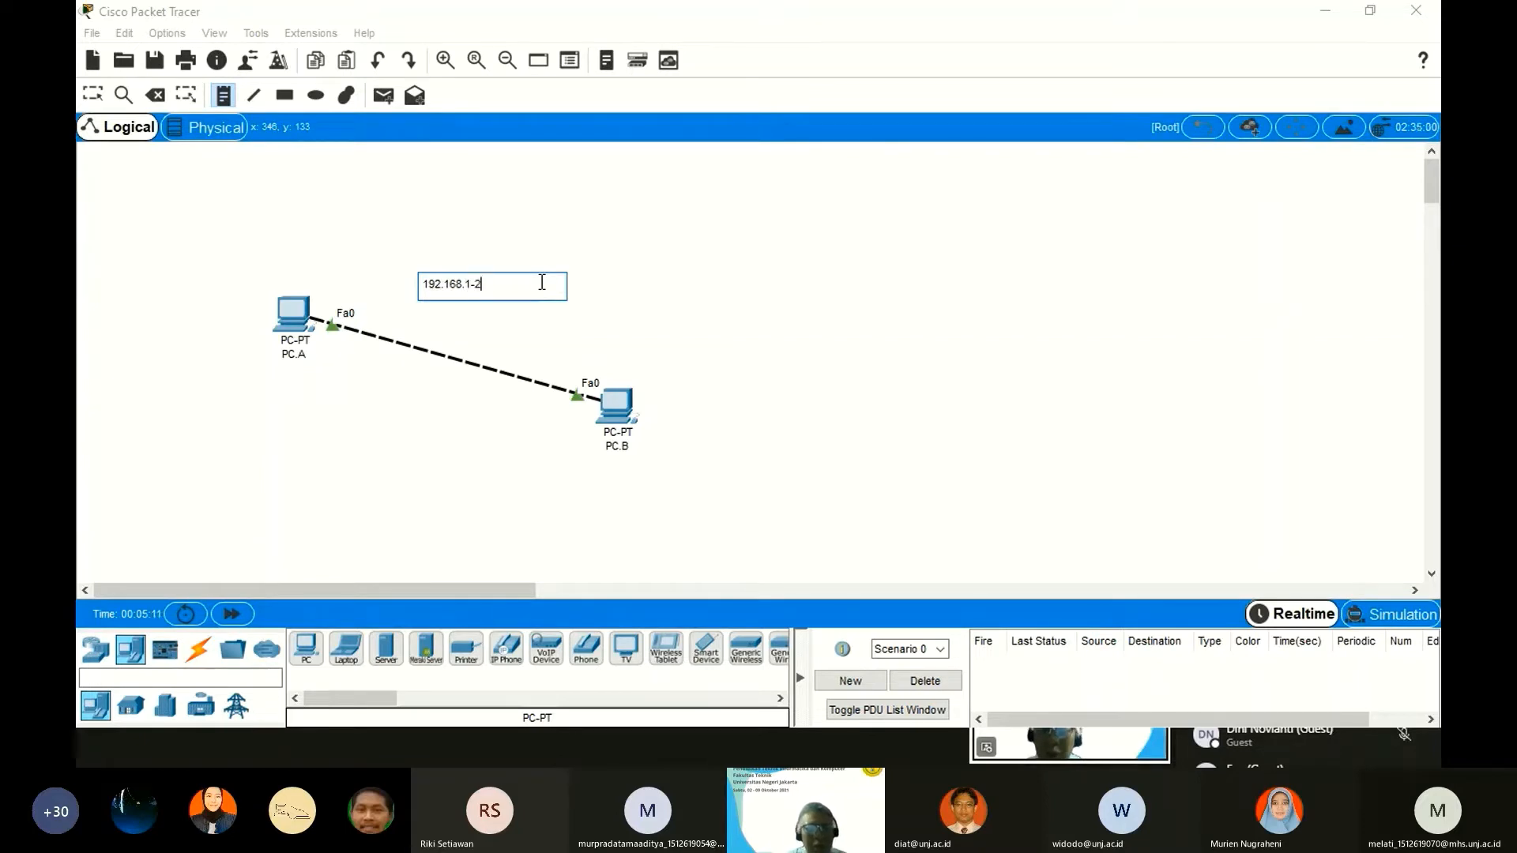
{"action": "key", "text": "BackSpace"}
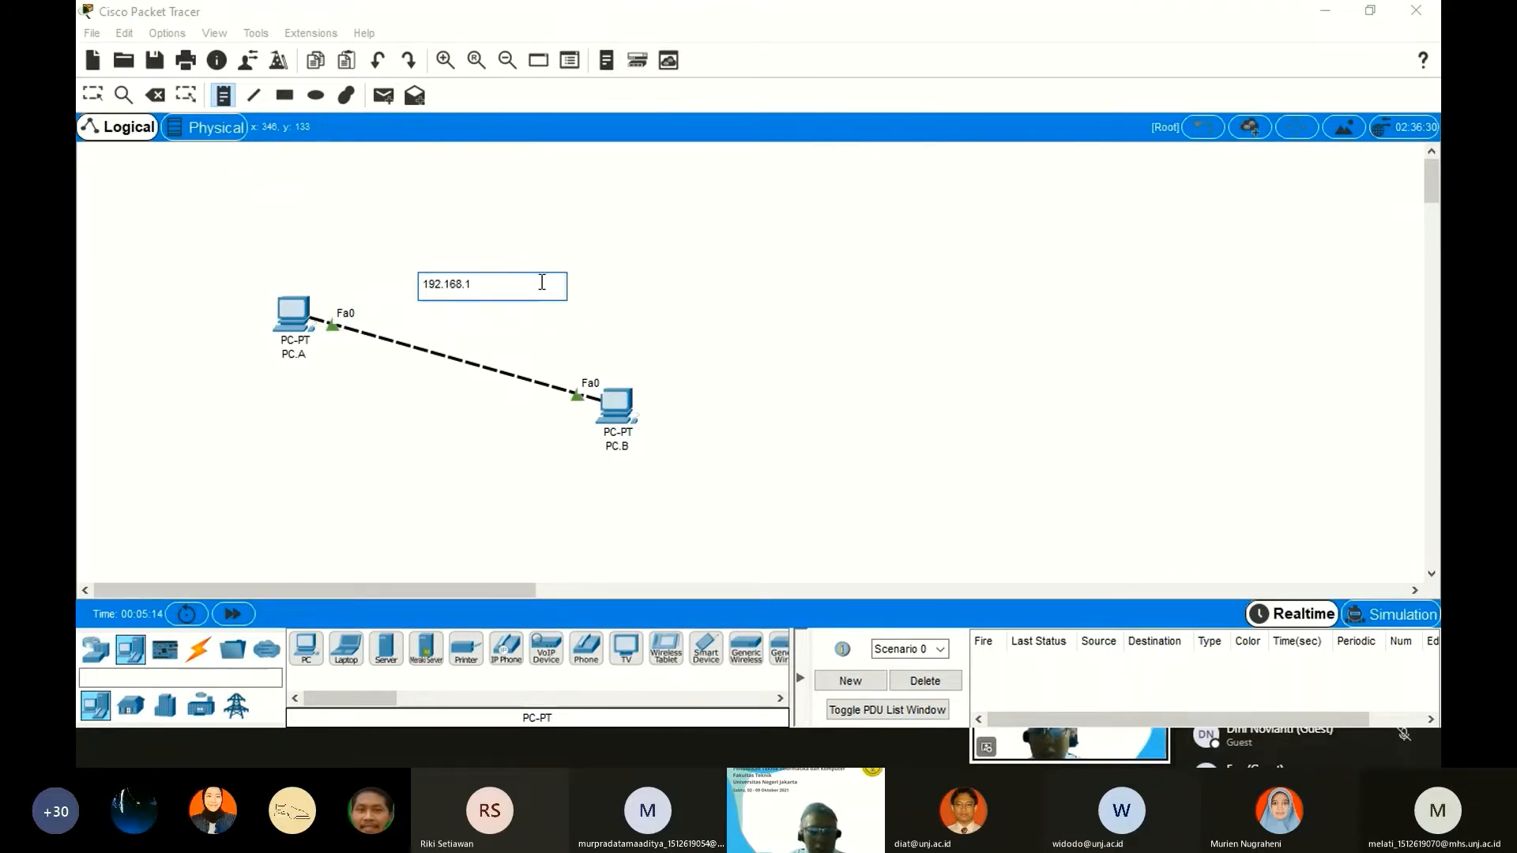
{"action": "type", "text": "01.0/24"}
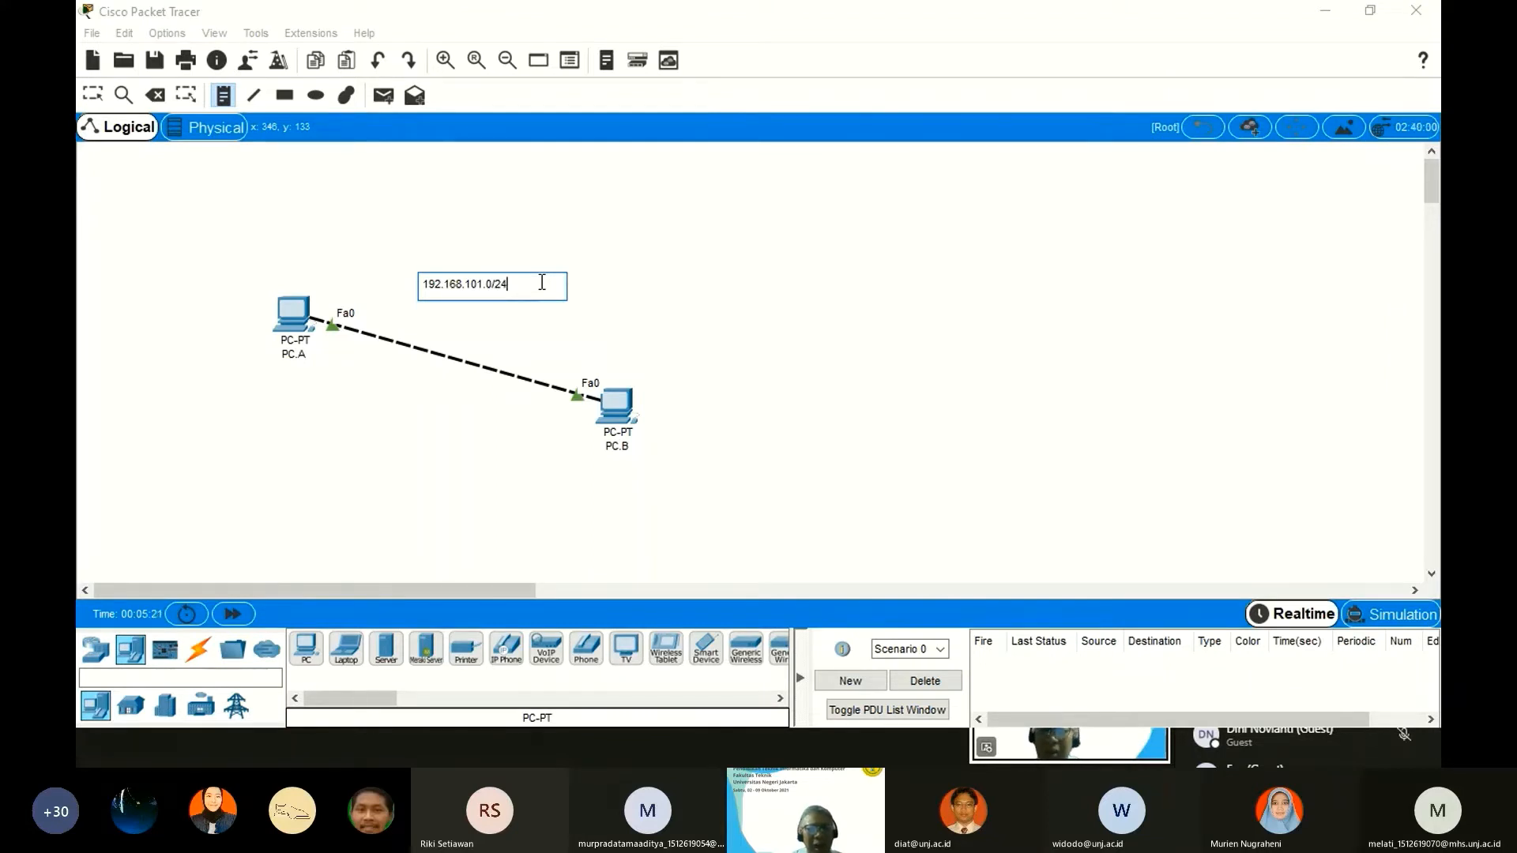
{"action": "left_click", "coordinate": [531, 251]}
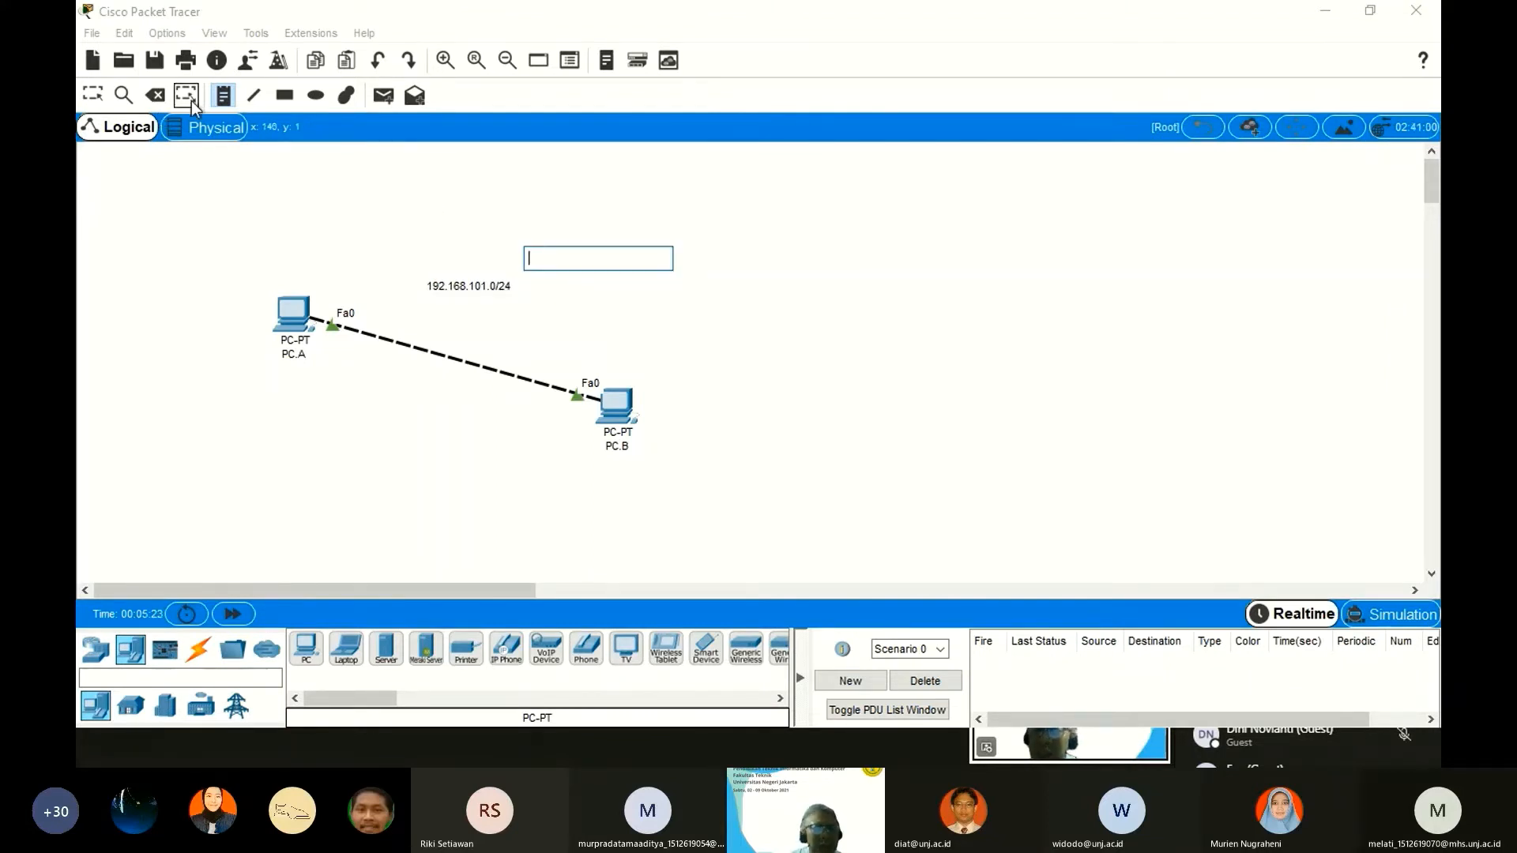
Add a note reading .1 above PC.A and a note reading .2 above PC.B.
{"action": "left_click", "coordinate": [221, 96]}
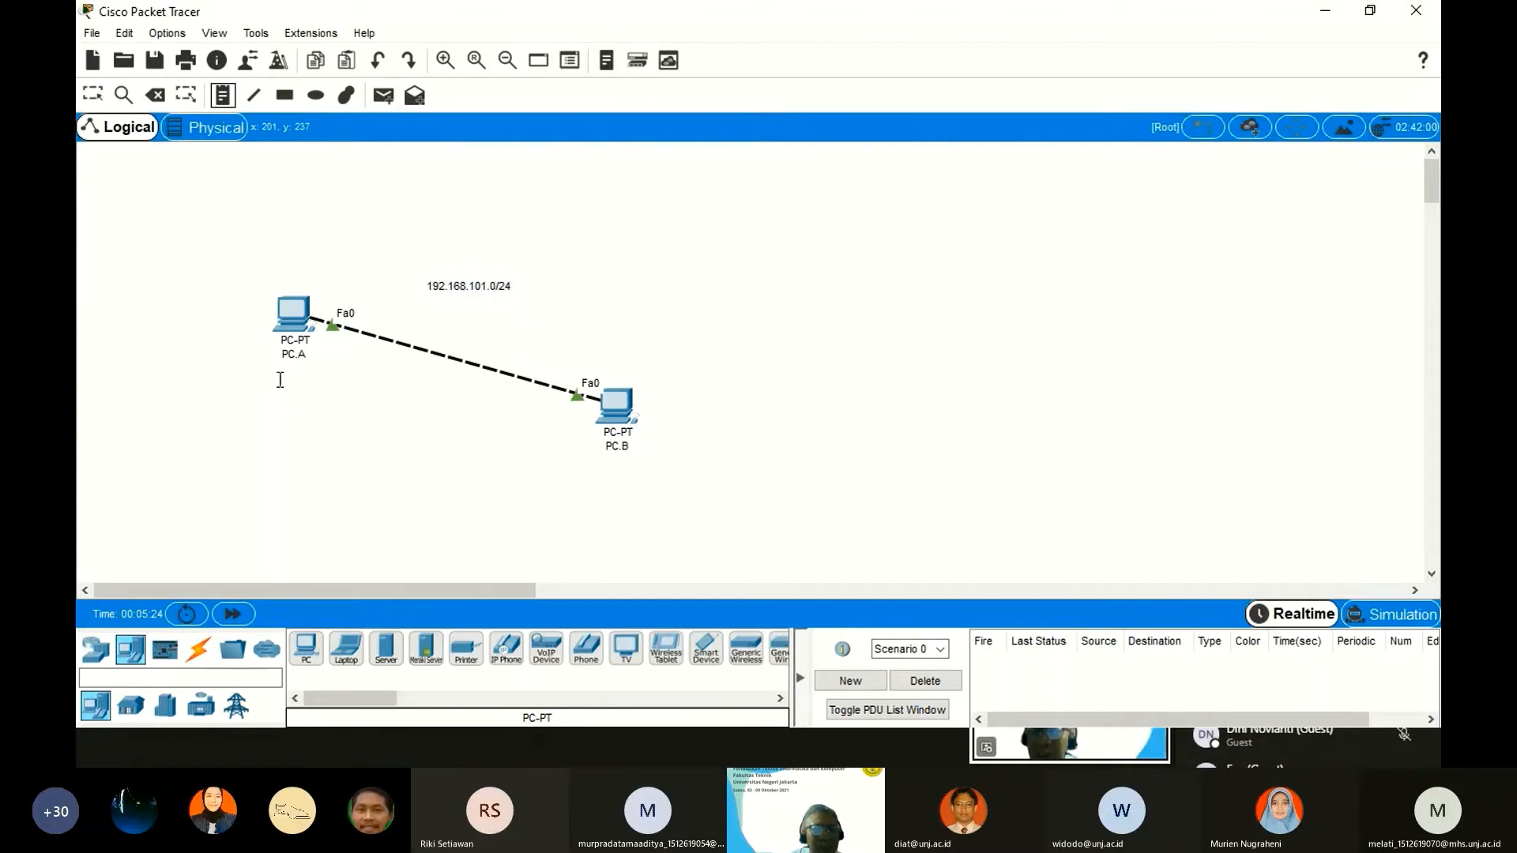
{"action": "left_click", "coordinate": [286, 275]}
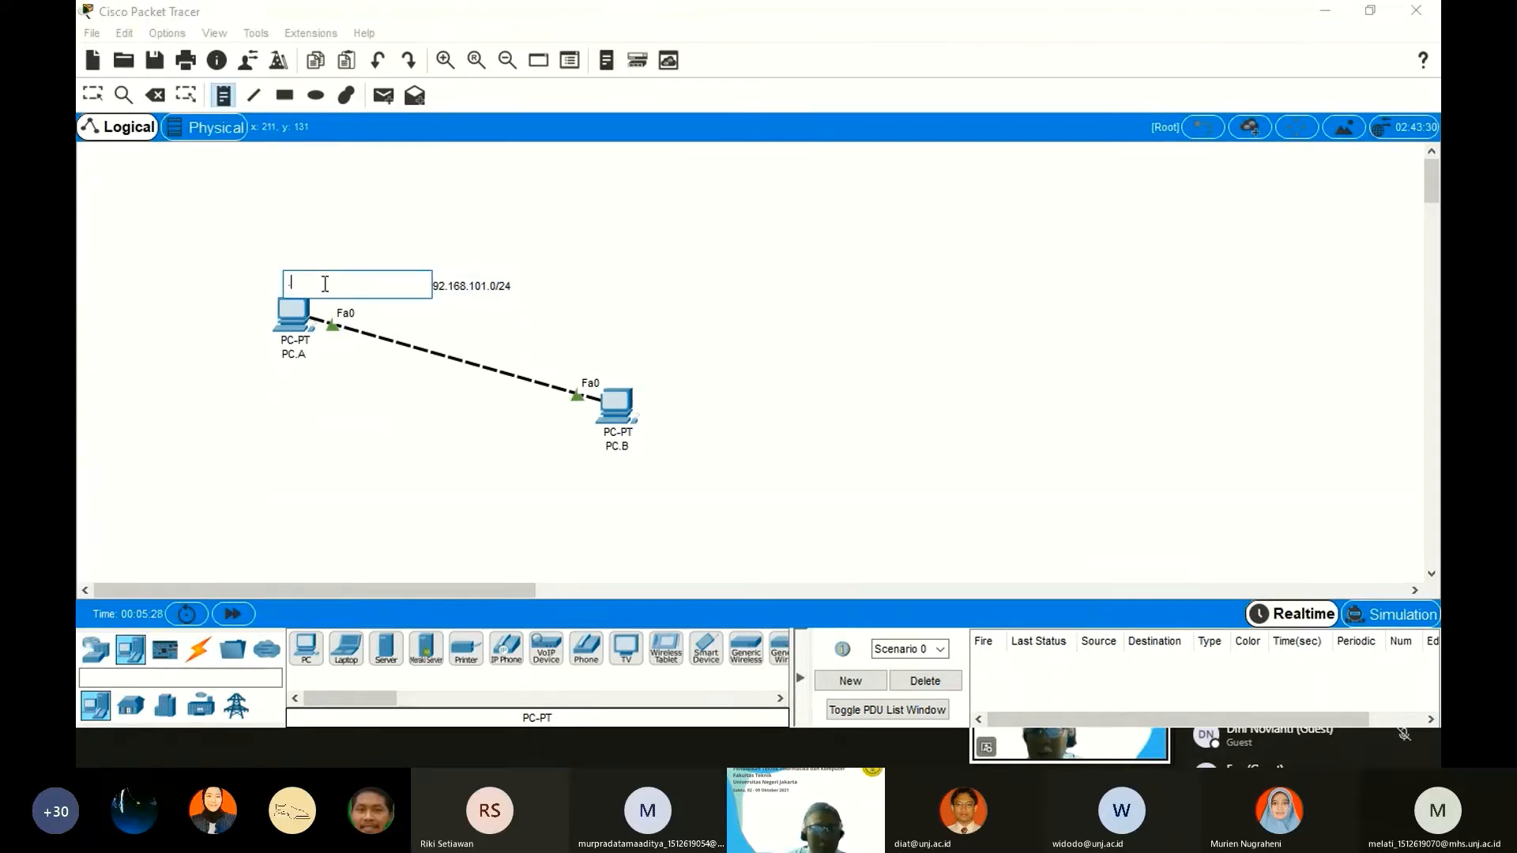
{"action": "type", "text": ".1"}
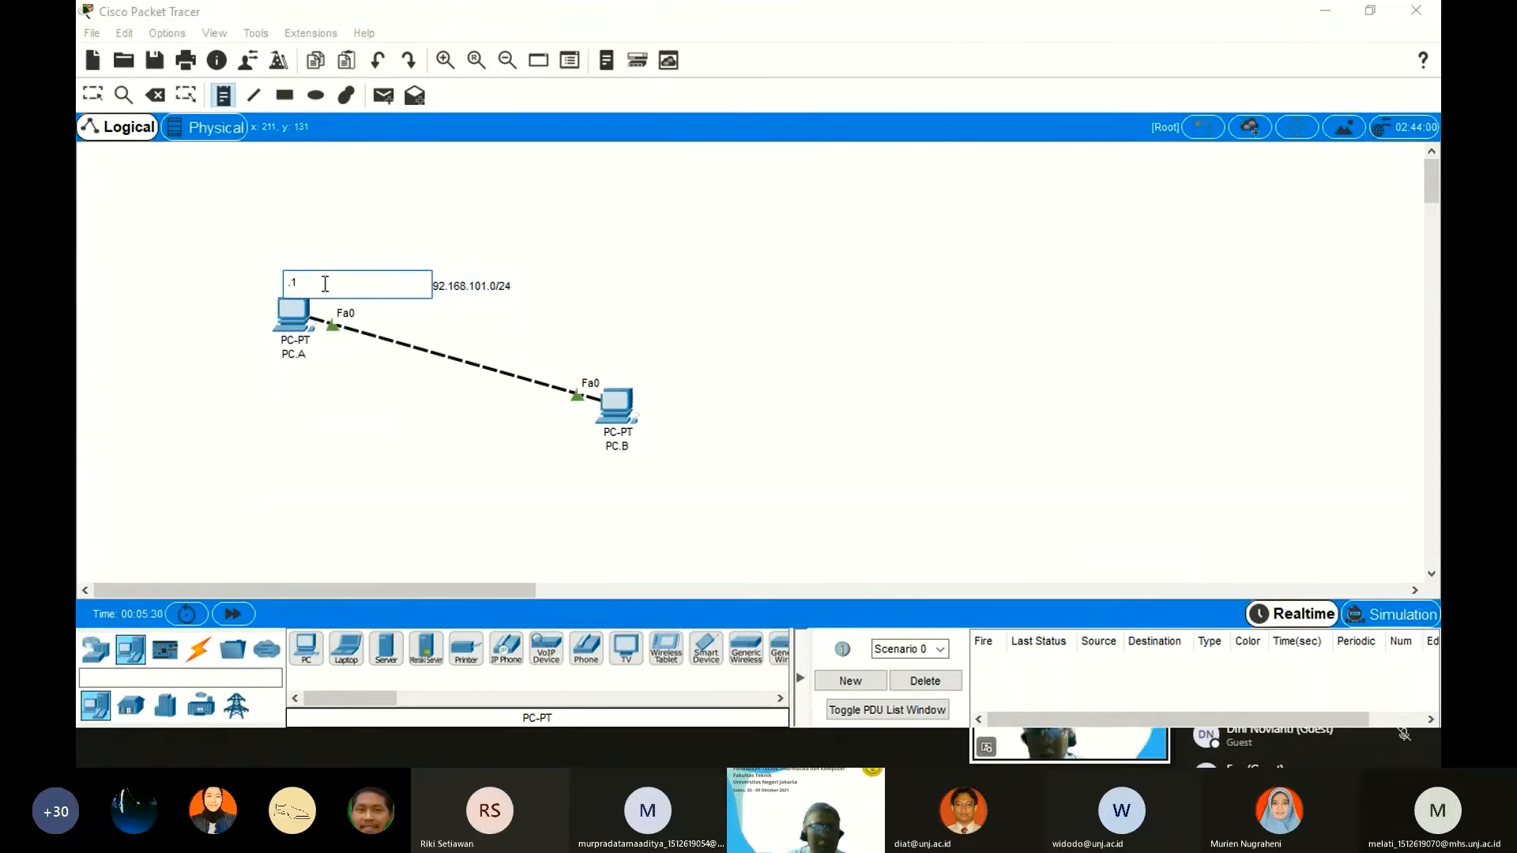
{"action": "left_click", "coordinate": [222, 96]}
{"action": "left_click", "coordinate": [614, 370]}
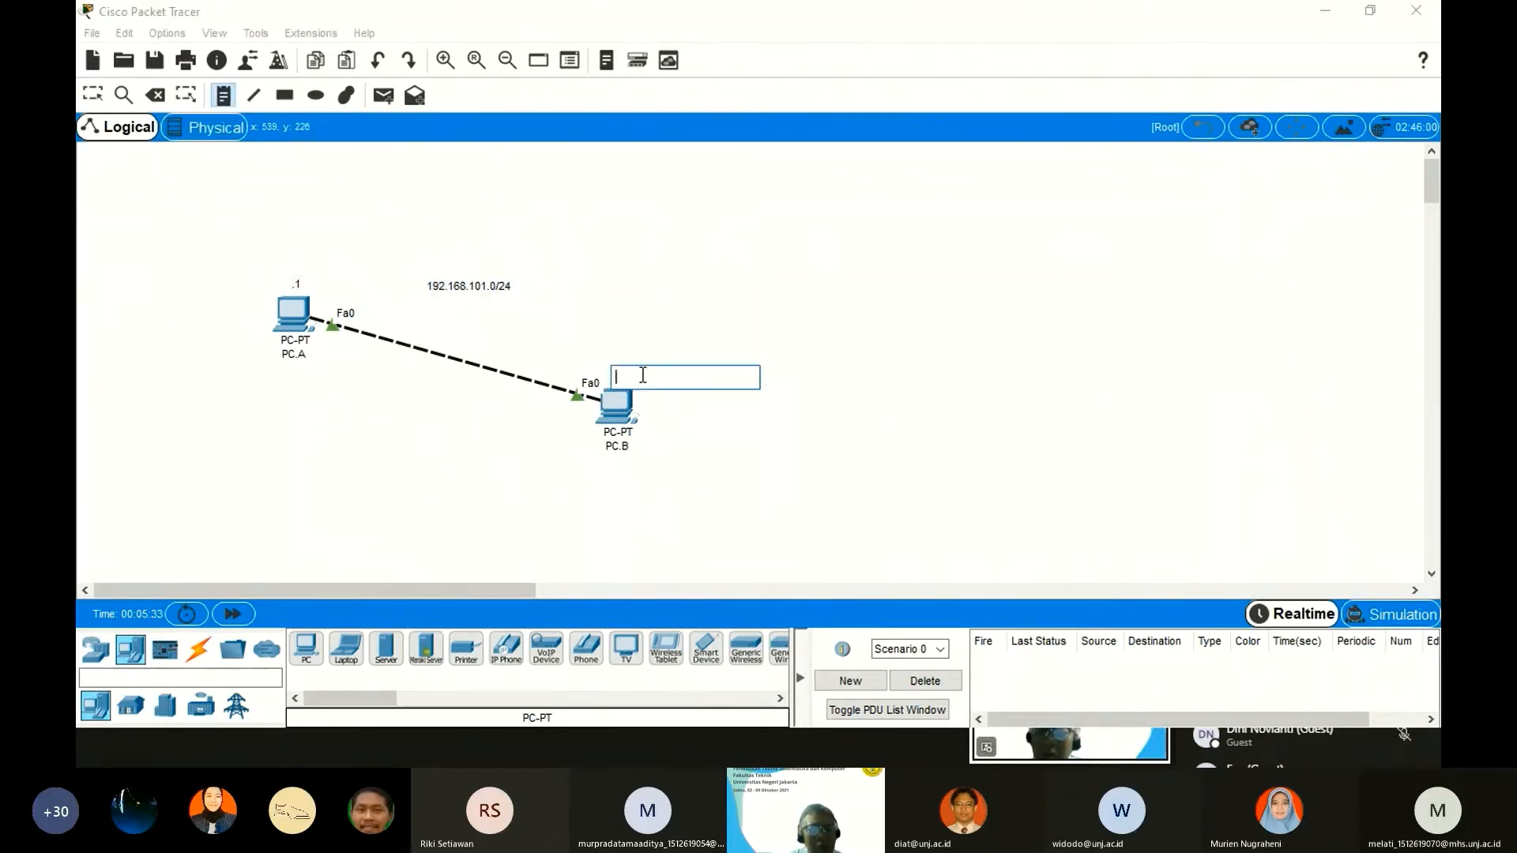
{"action": "type", "text": ".2"}
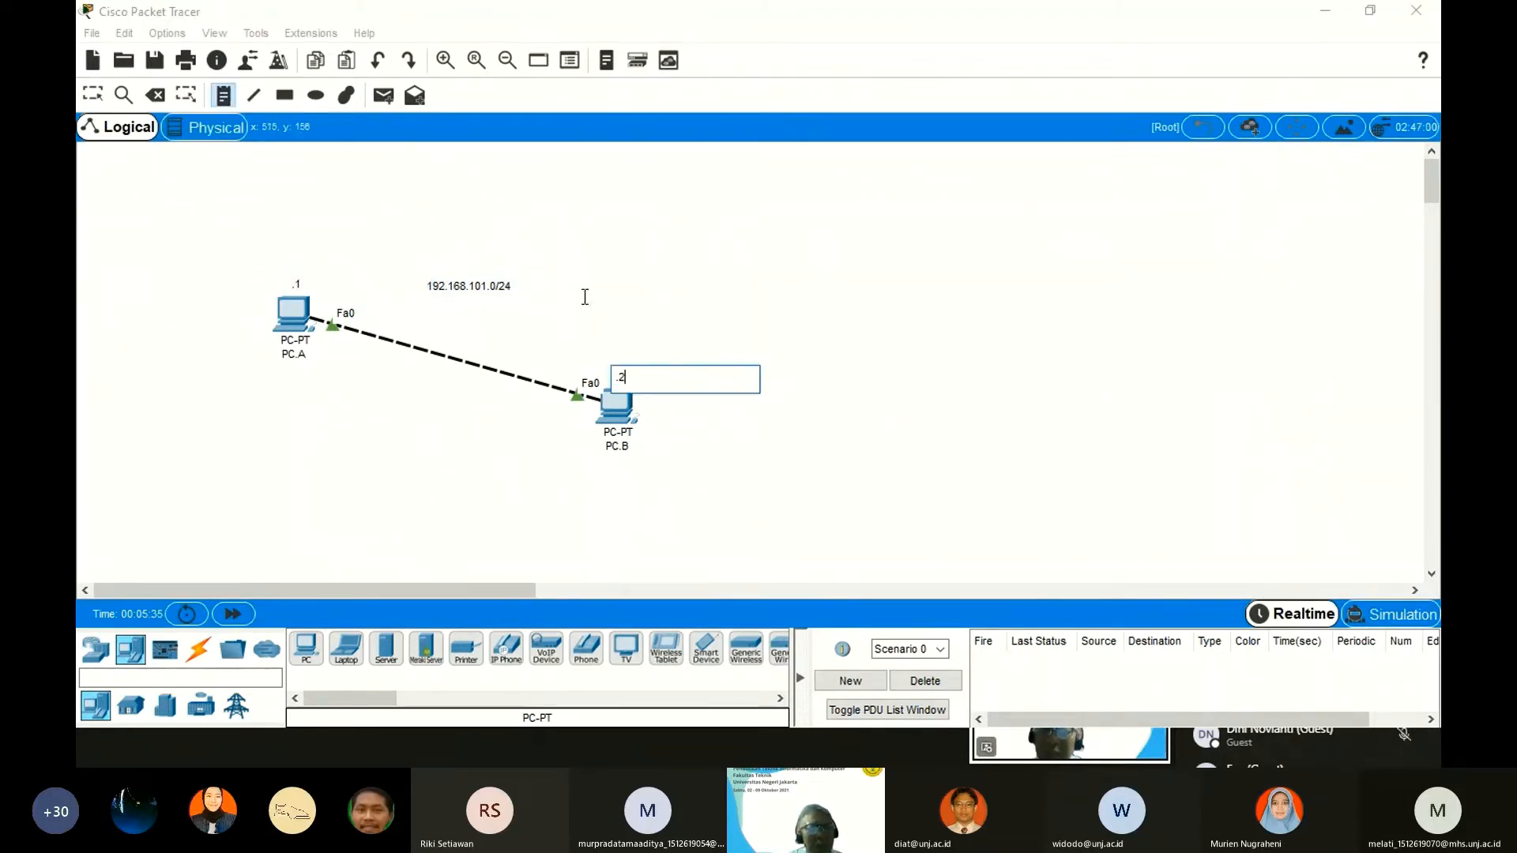
Move the .2 and .1 notes slightly higher above their PCs.
{"action": "left_click", "coordinate": [87, 97]}
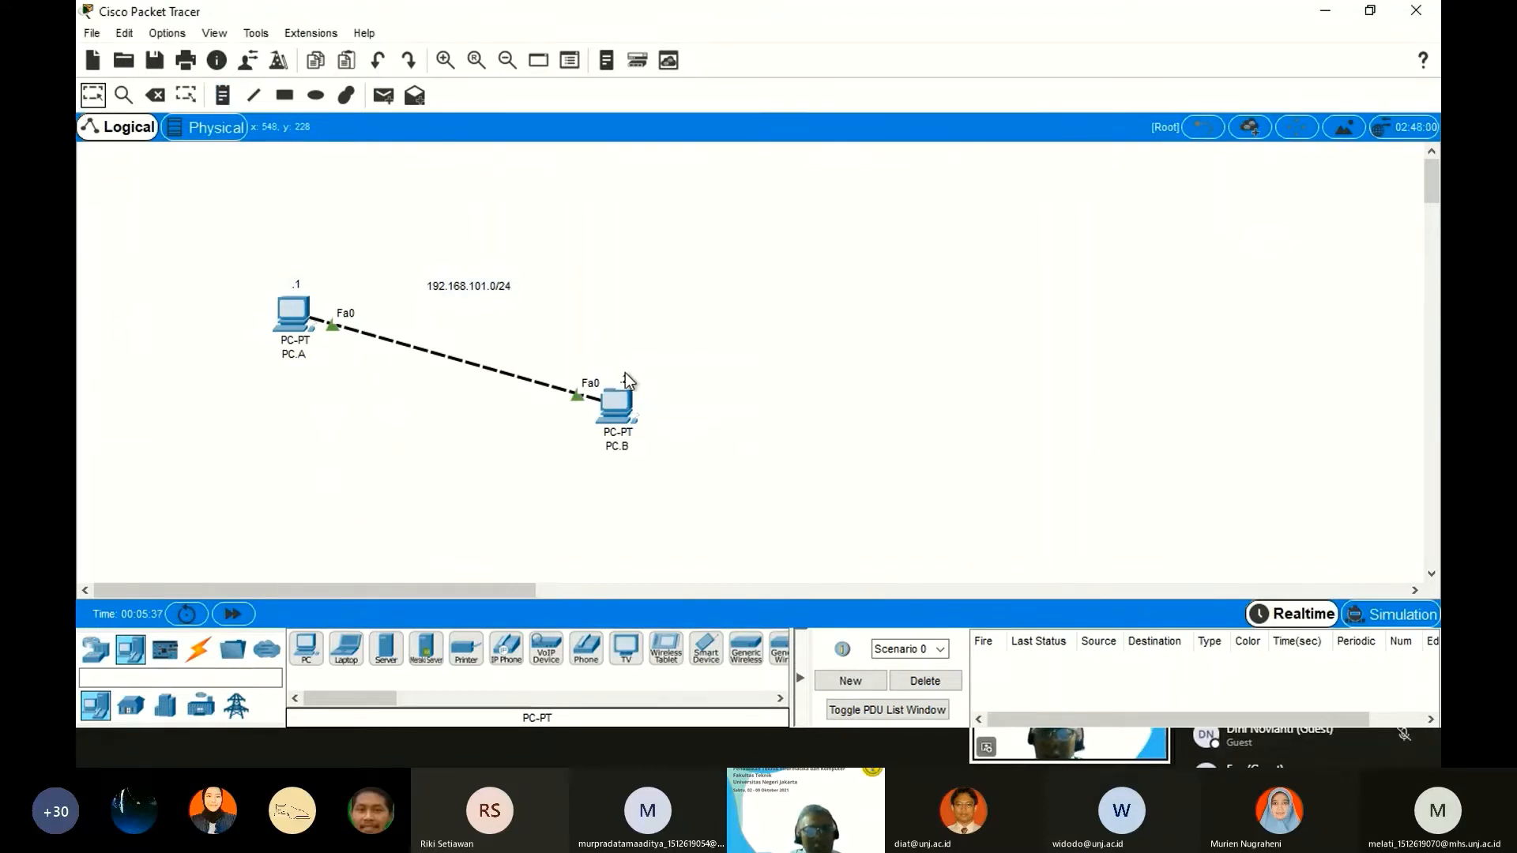
{"action": "left_click_drag", "start_coordinate": [624, 372], "coordinate": [627, 369]}
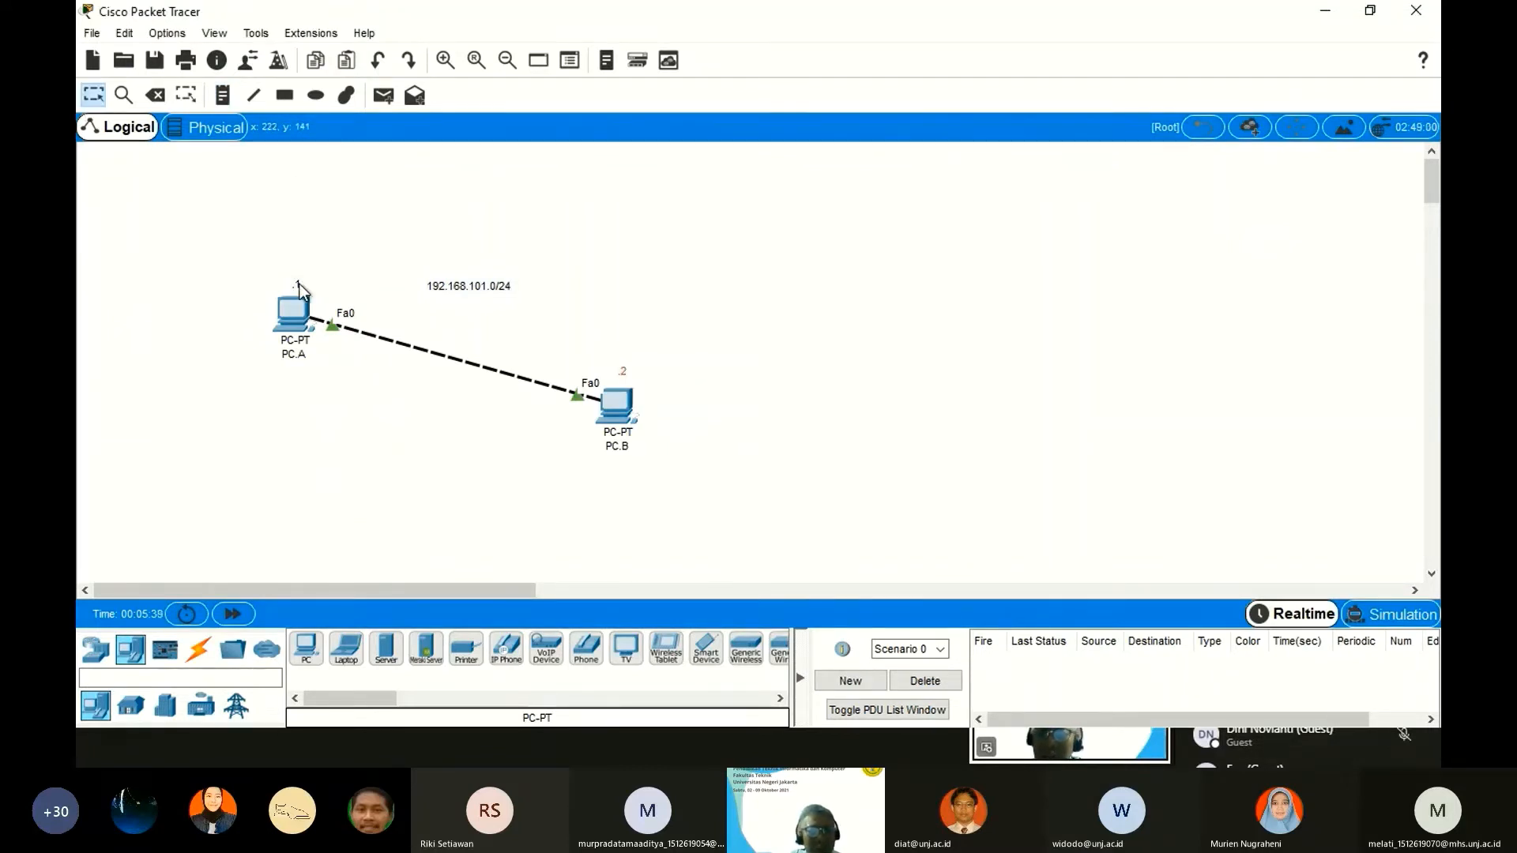
{"action": "left_click_drag", "start_coordinate": [299, 283], "coordinate": [295, 276]}
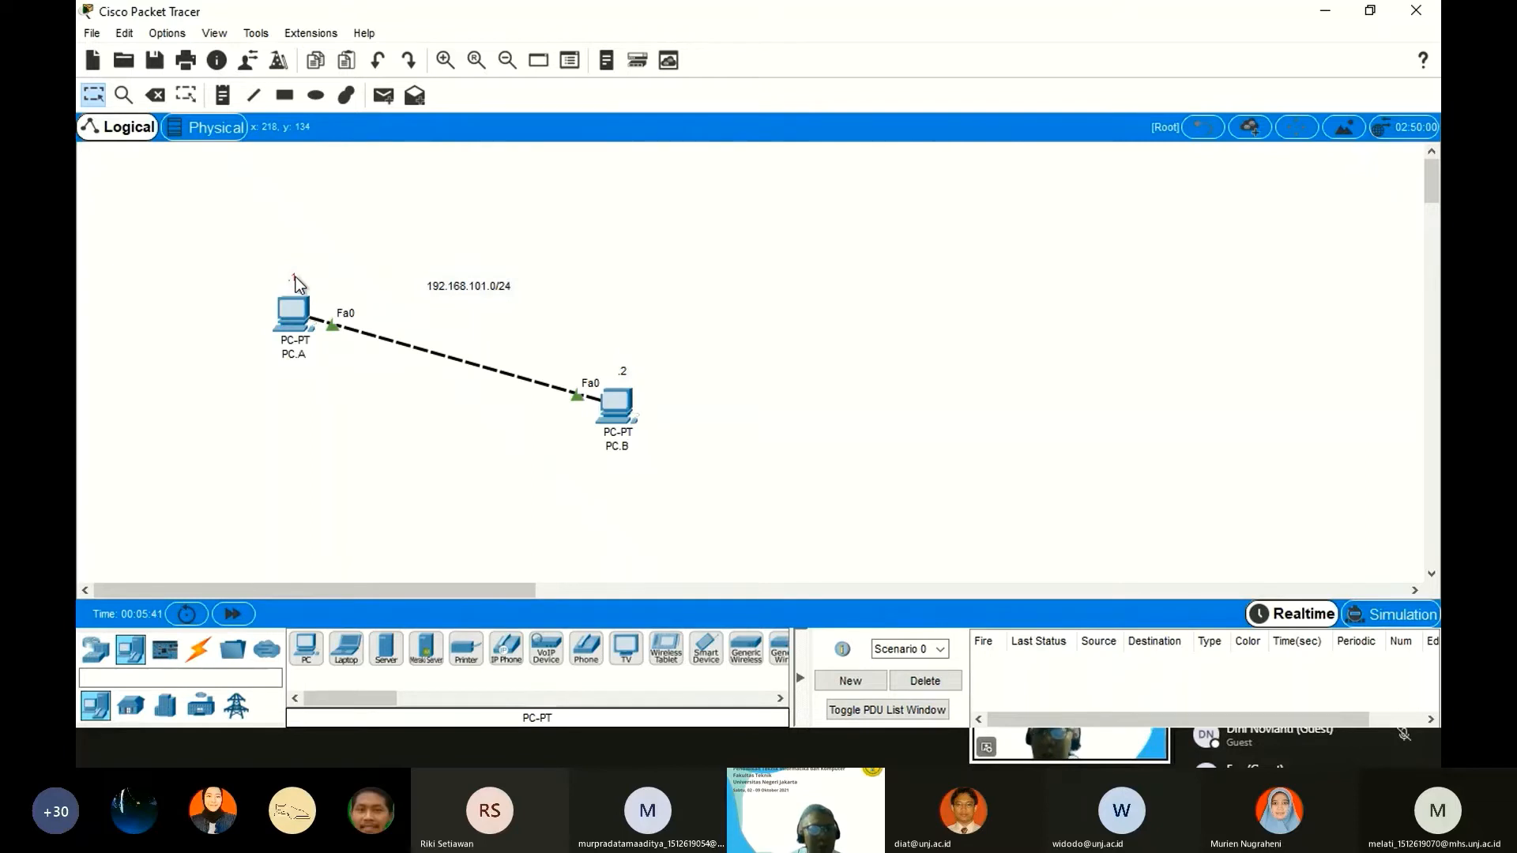
Add a note reading 192.168.101.1/24 below PC.A and copy its text.
{"action": "left_click", "coordinate": [219, 100]}
{"action": "left_click", "coordinate": [245, 379]}
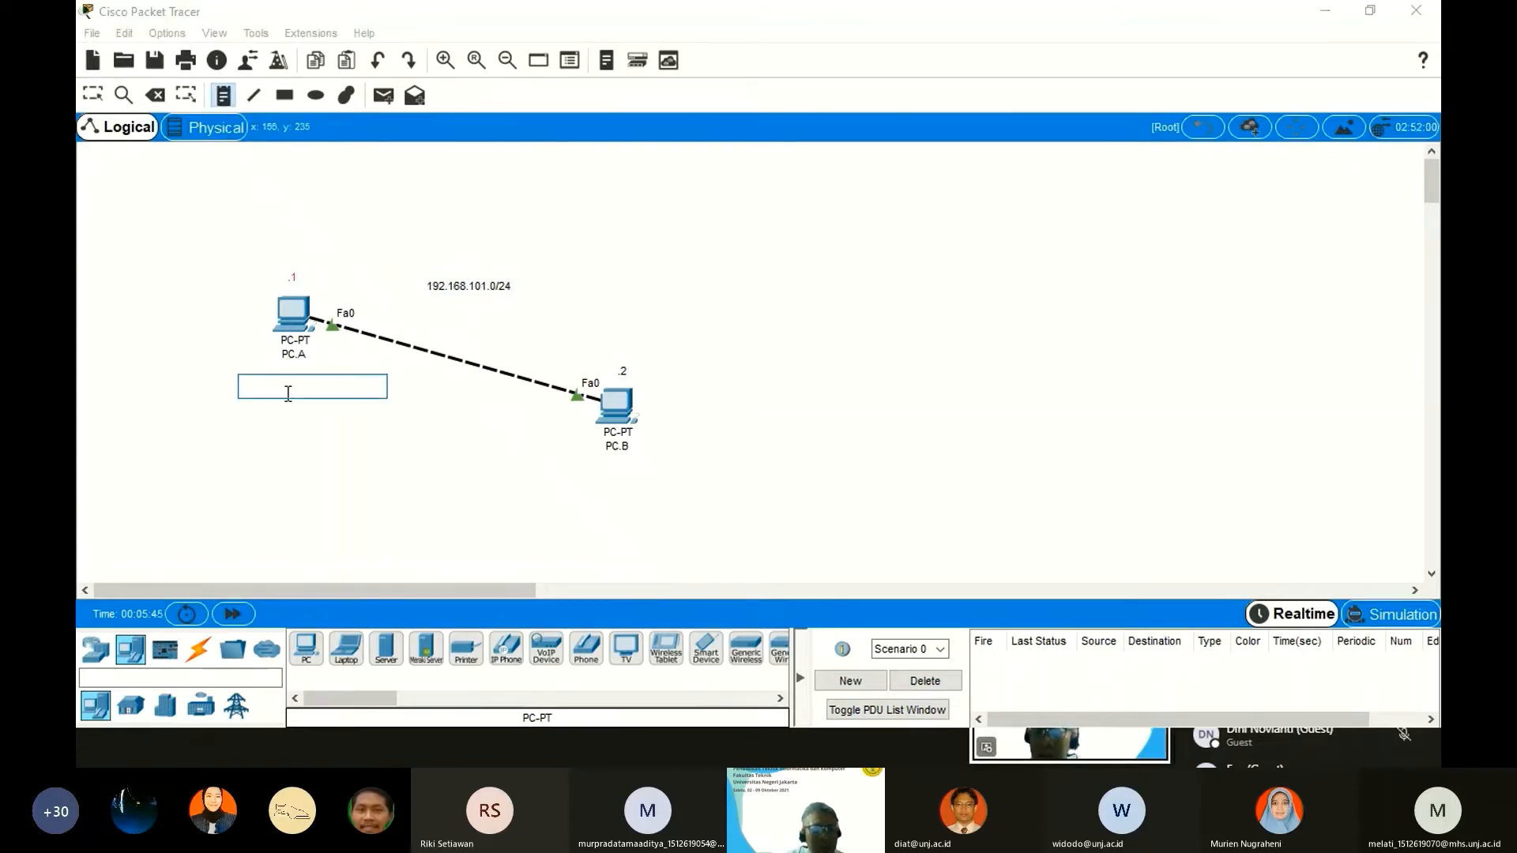
{"action": "type", "text": "192.168"}
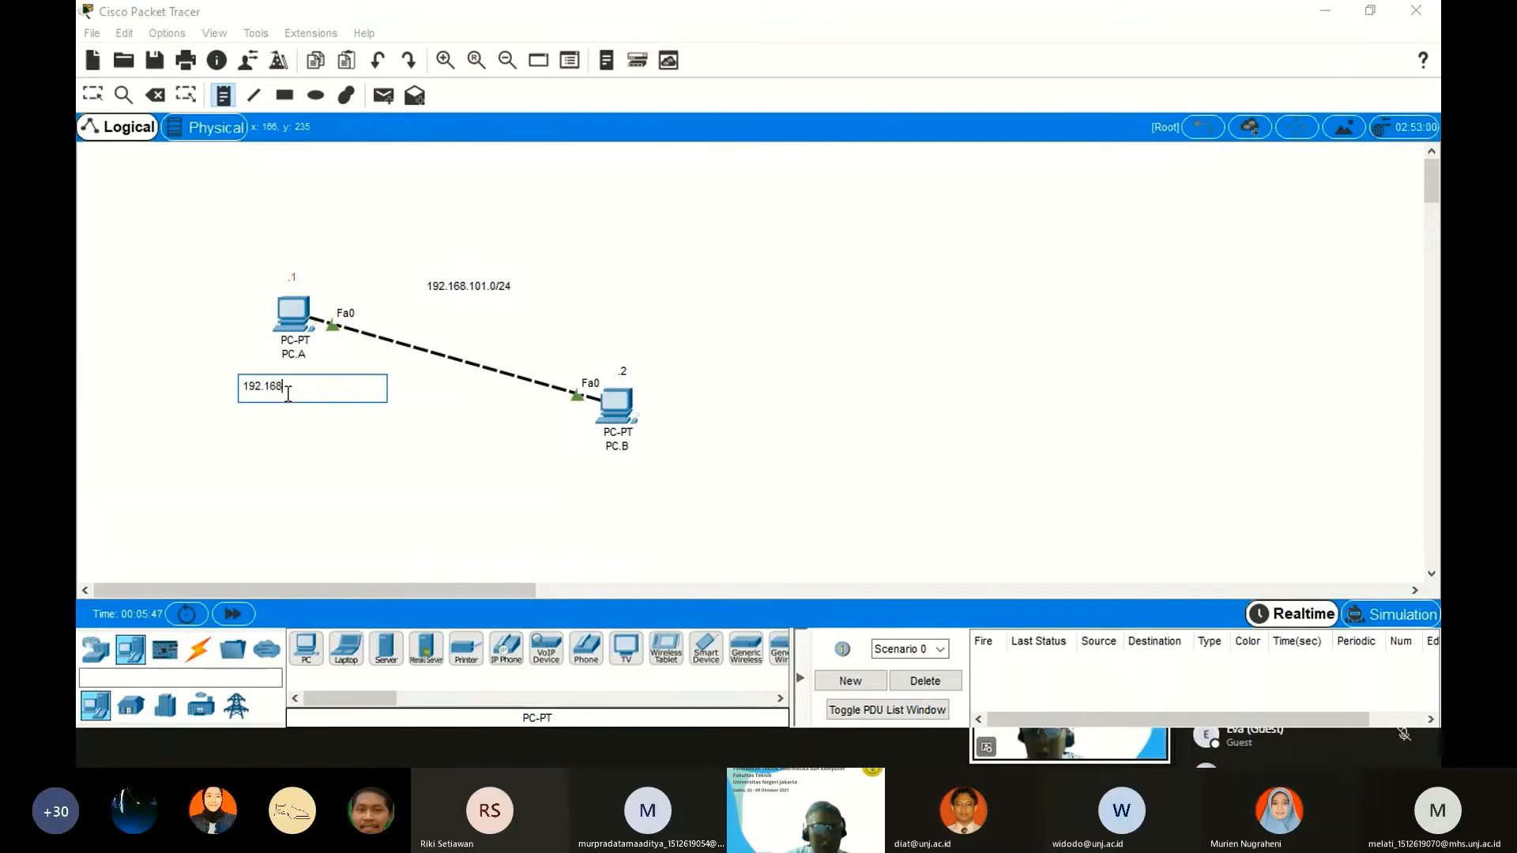
{"action": "type", "text": ".101.1/24"}
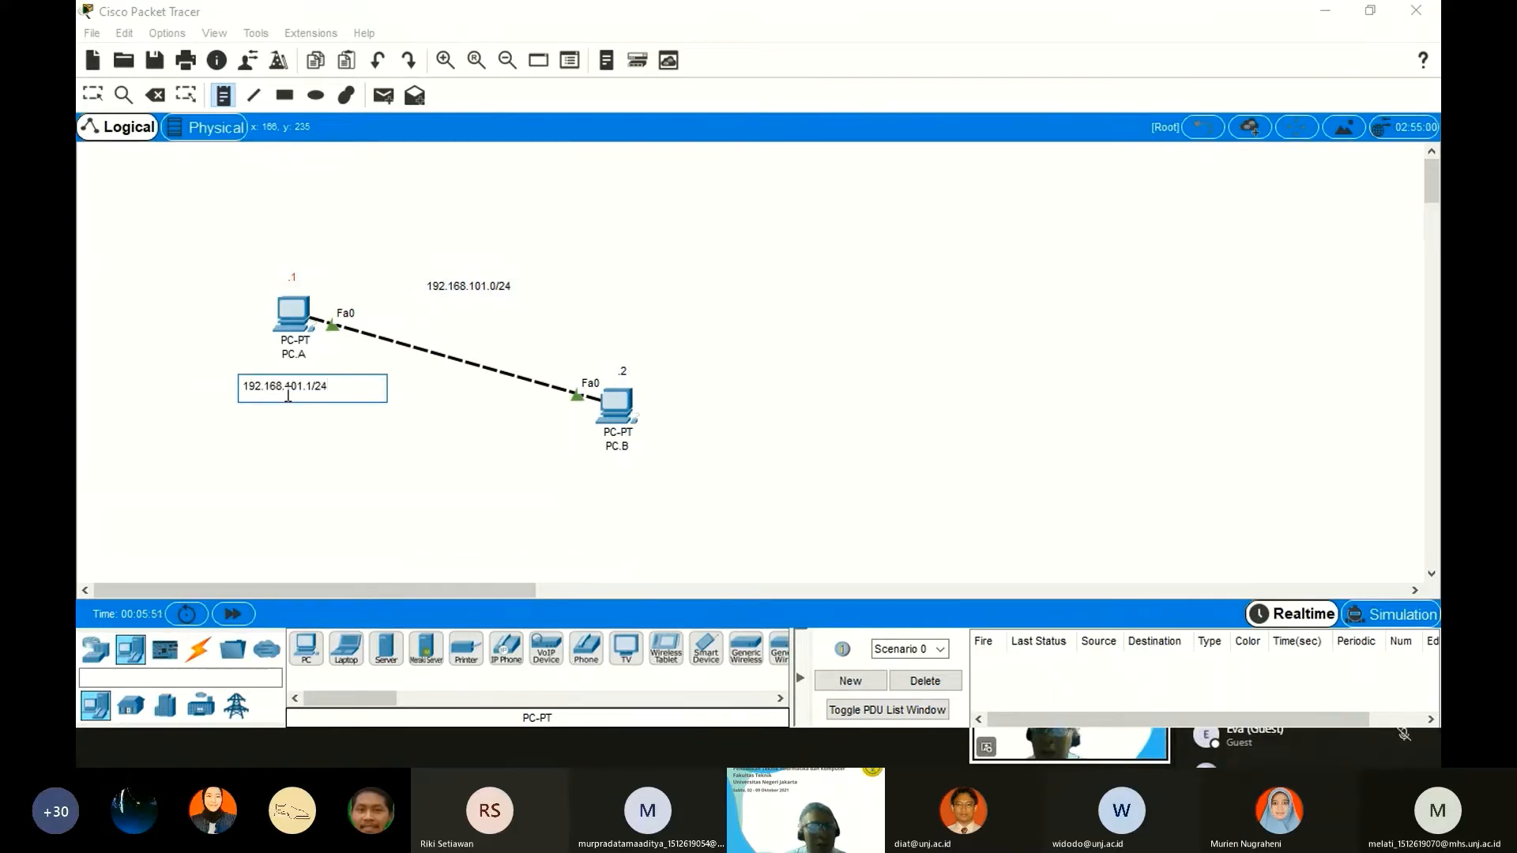
{"action": "left_click_drag", "start_coordinate": [346, 387], "coordinate": [237, 381]}
{"action": "key", "text": "ctrl+c"}
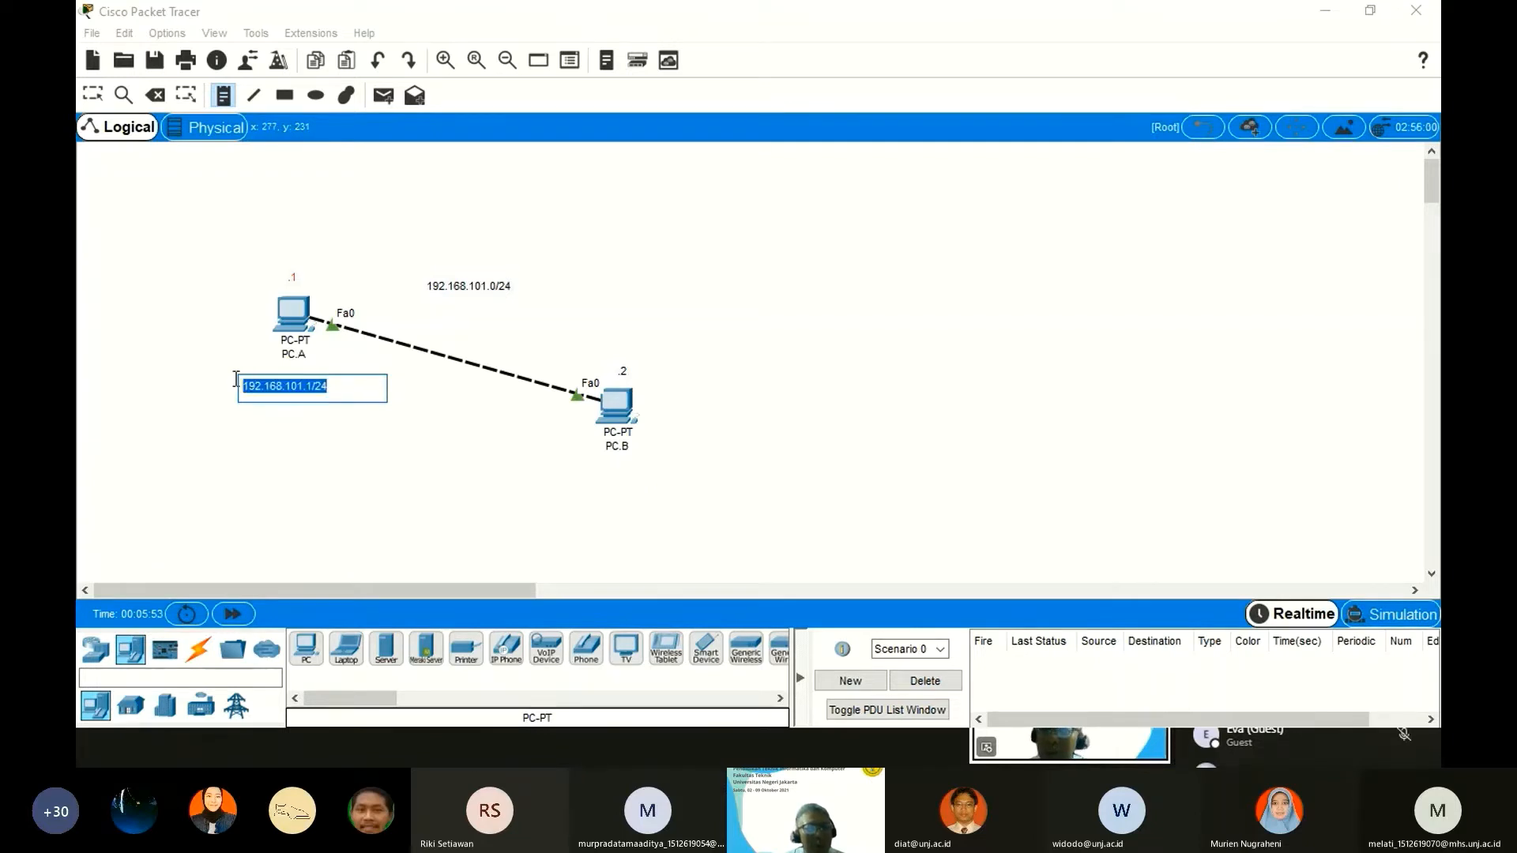
{"action": "left_click", "coordinate": [410, 416]}
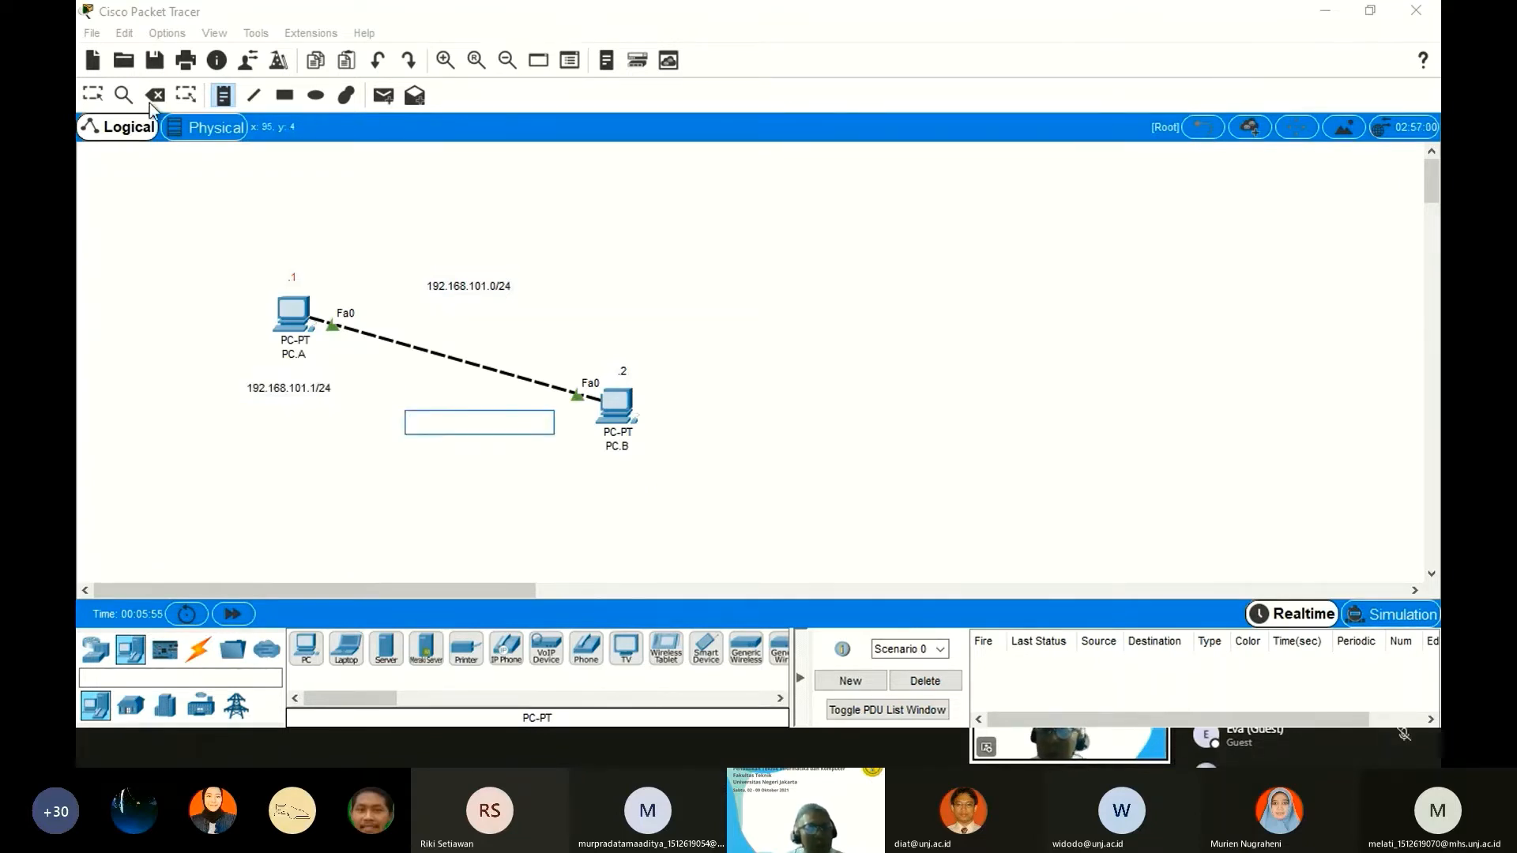
Add a note reading 192.168.101.2/24 below PC.B, reusing the copied text with the host number changed to 2.
{"action": "left_click", "coordinate": [224, 98]}
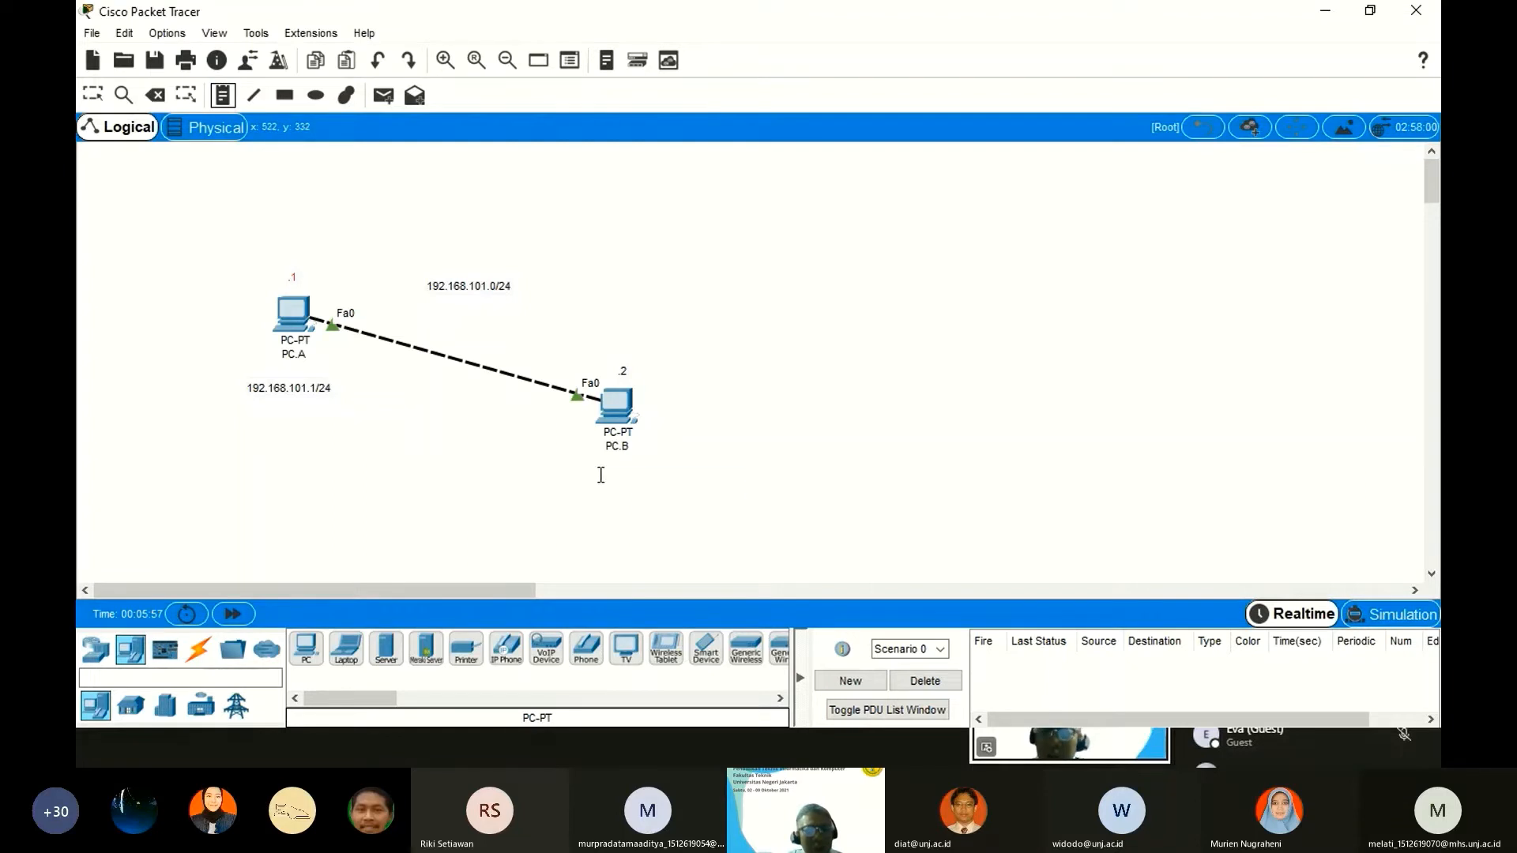
{"action": "left_click", "coordinate": [599, 474]}
{"action": "key", "text": "ctrl+v"}
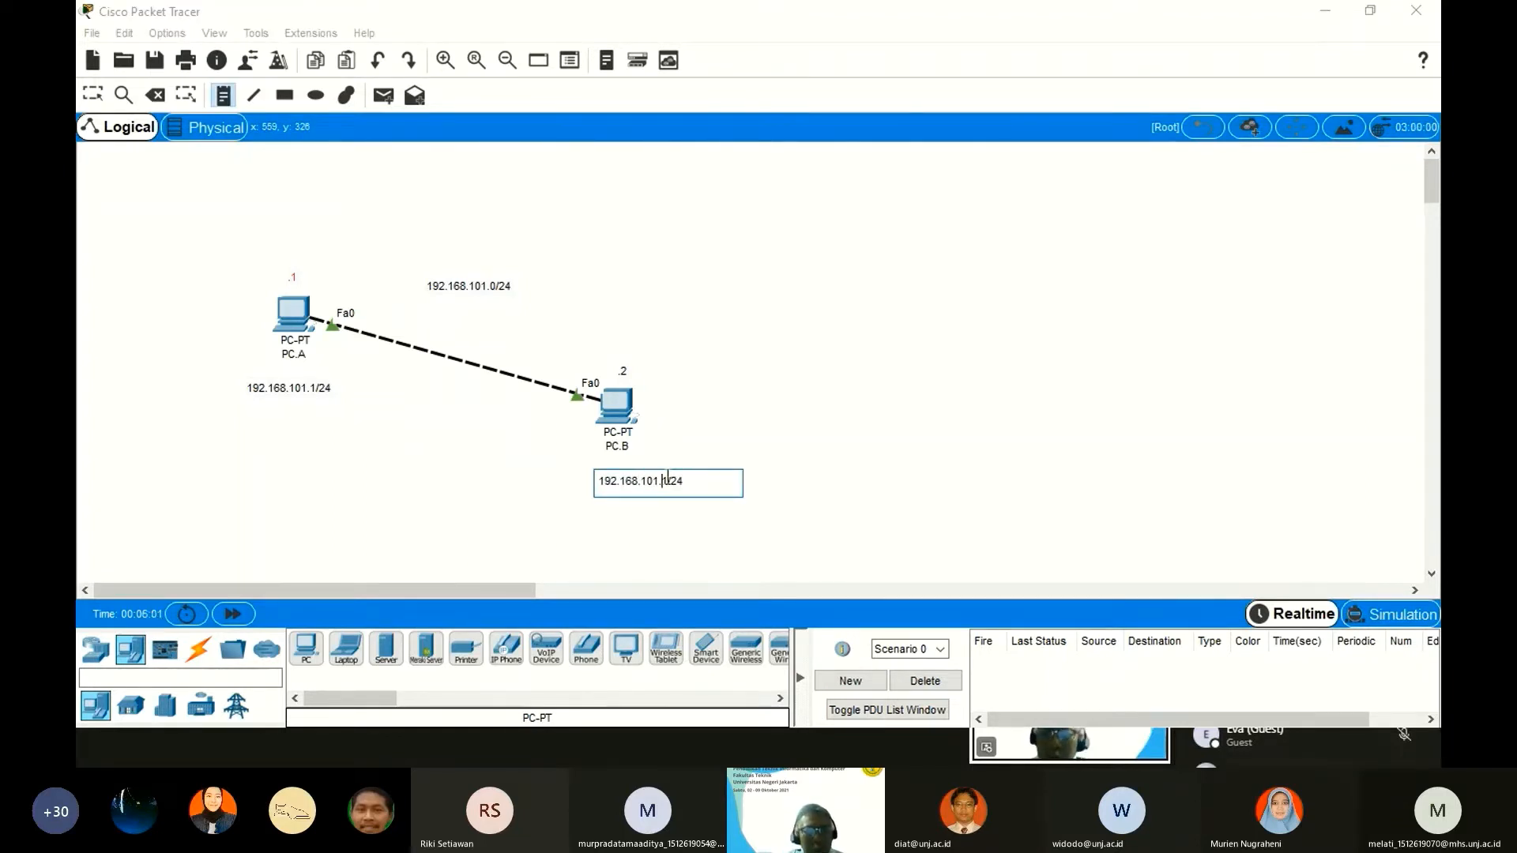
{"action": "left_click", "coordinate": [668, 478]}
{"action": "key", "text": "Delete"}
{"action": "type", "text": "2"}
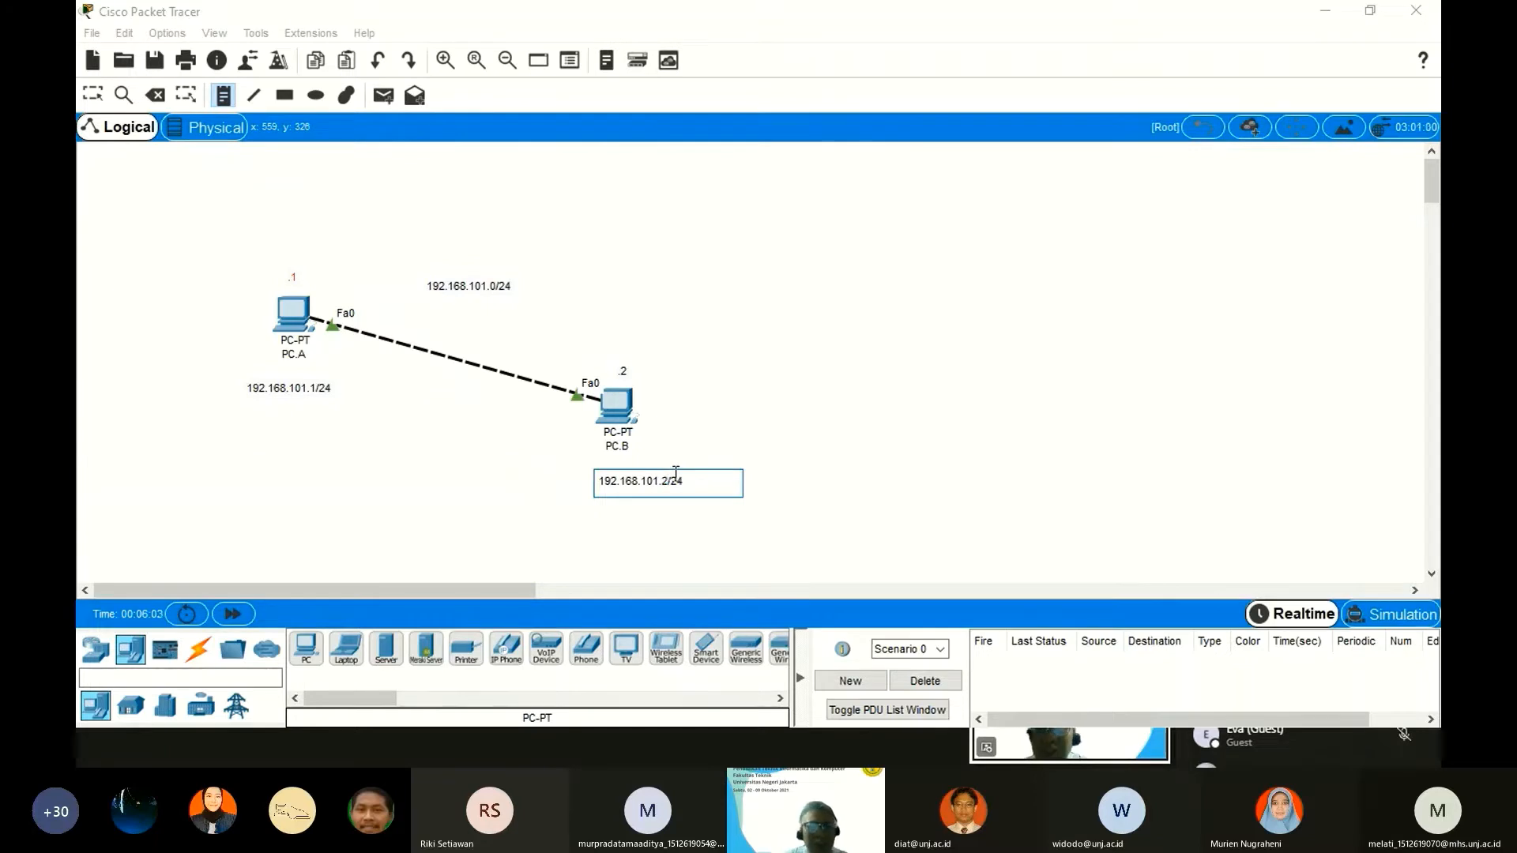
{"action": "key", "text": "Escape"}
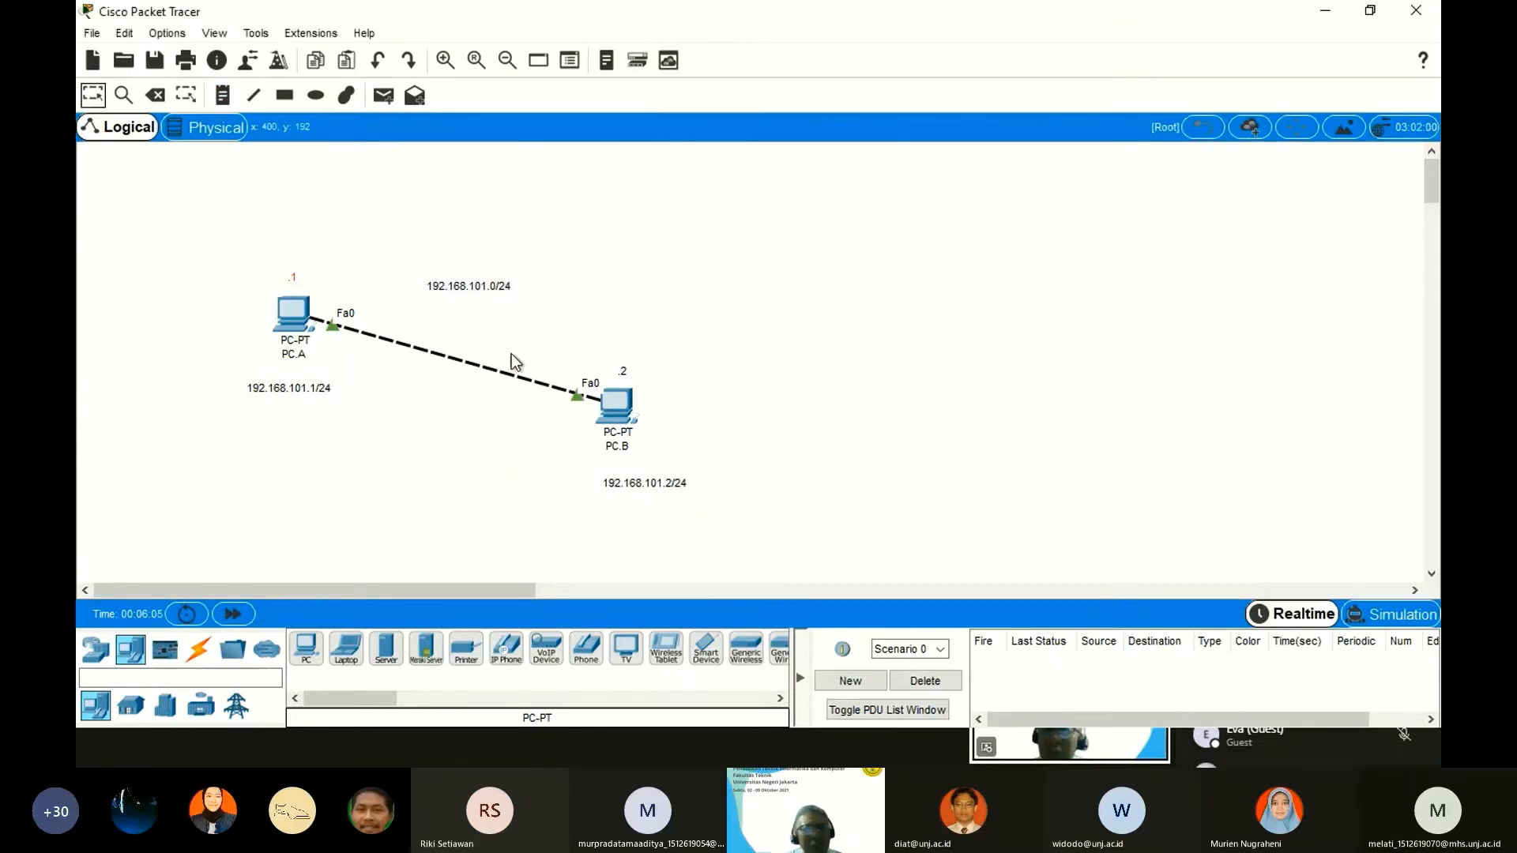
Move the 192.168.101.2/24 note directly under PC.B and the 192.168.101.0/24 note closer to the cable.
{"action": "left_click_drag", "start_coordinate": [679, 470], "coordinate": [655, 454]}
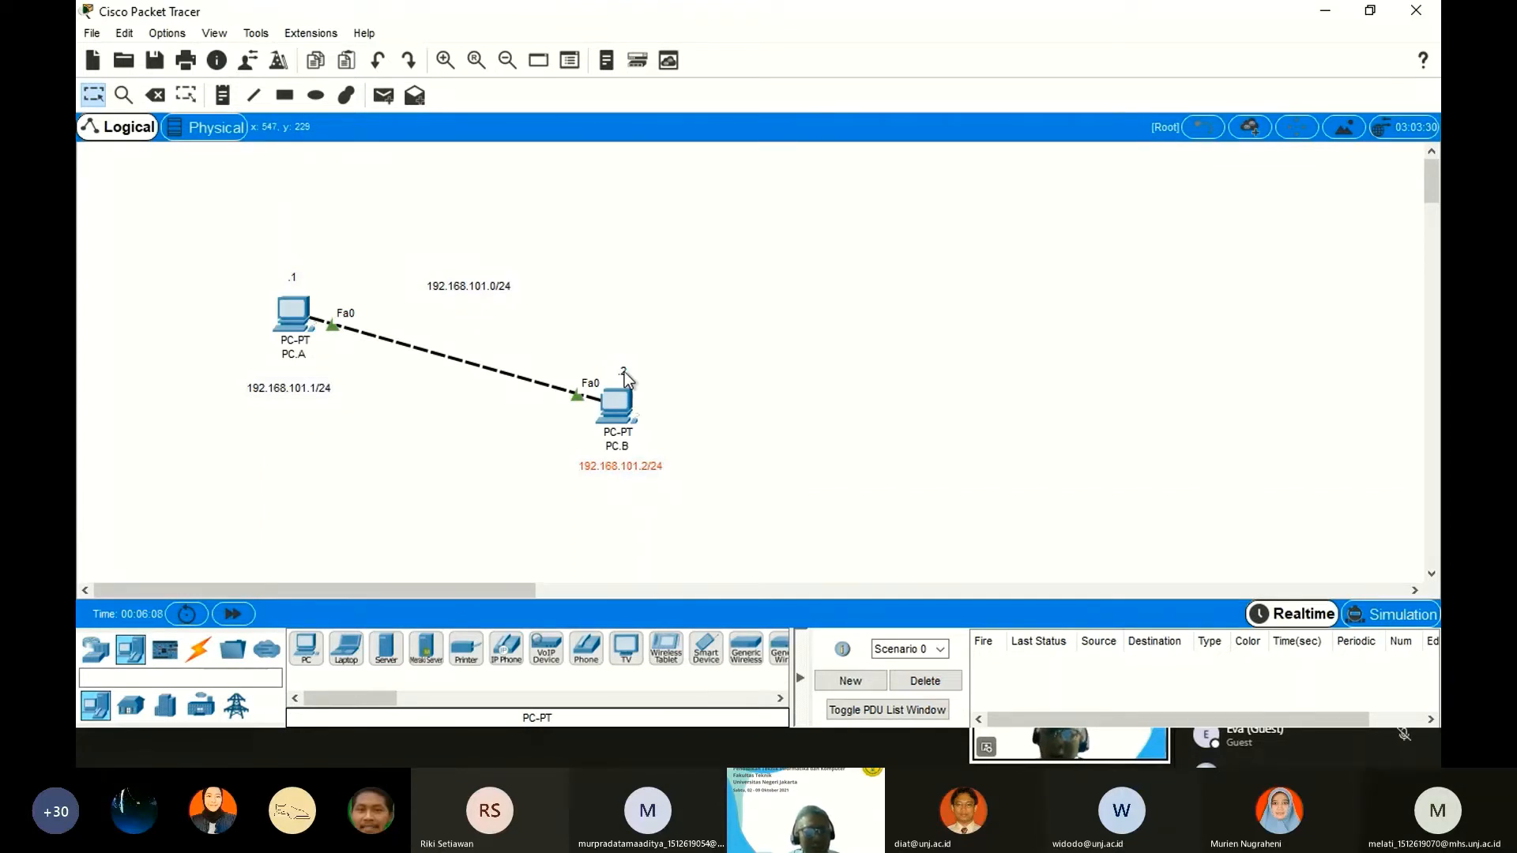
{"action": "mouse_move", "coordinate": [476, 287]}
{"action": "left_mouse_down"}
{"action": "mouse_move", "coordinate": [474, 331]}
{"action": "mouse_move", "coordinate": [480, 315]}
{"action": "left_mouse_up"}
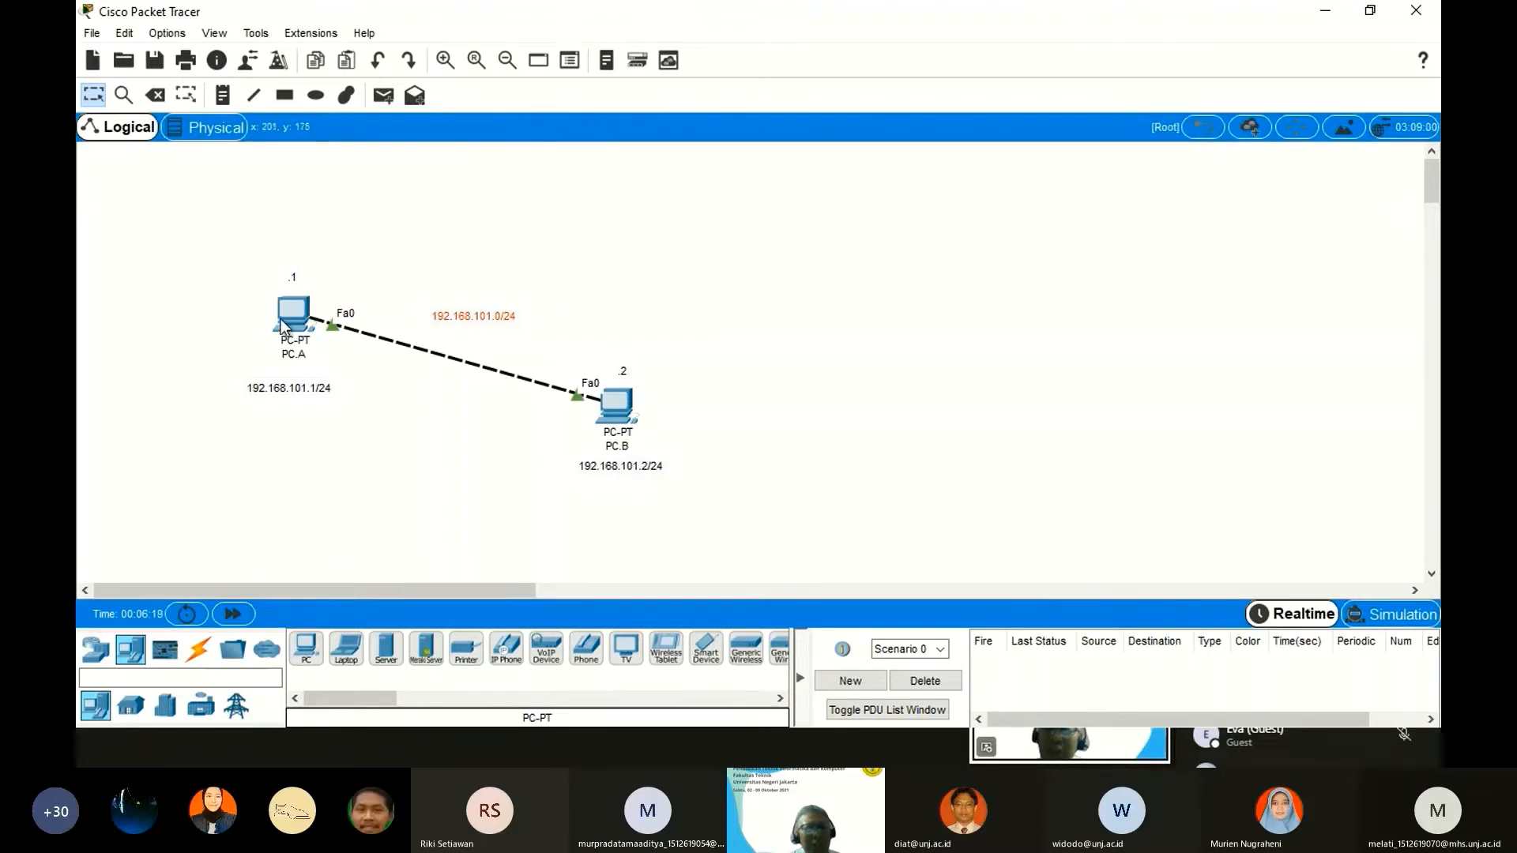
Assign PC.A the static IPv4 address 192.168.101.1 with subnet mask 255.255.255.0 on FastEthernet0.
{"action": "mouse_move", "coordinate": [294, 321]}
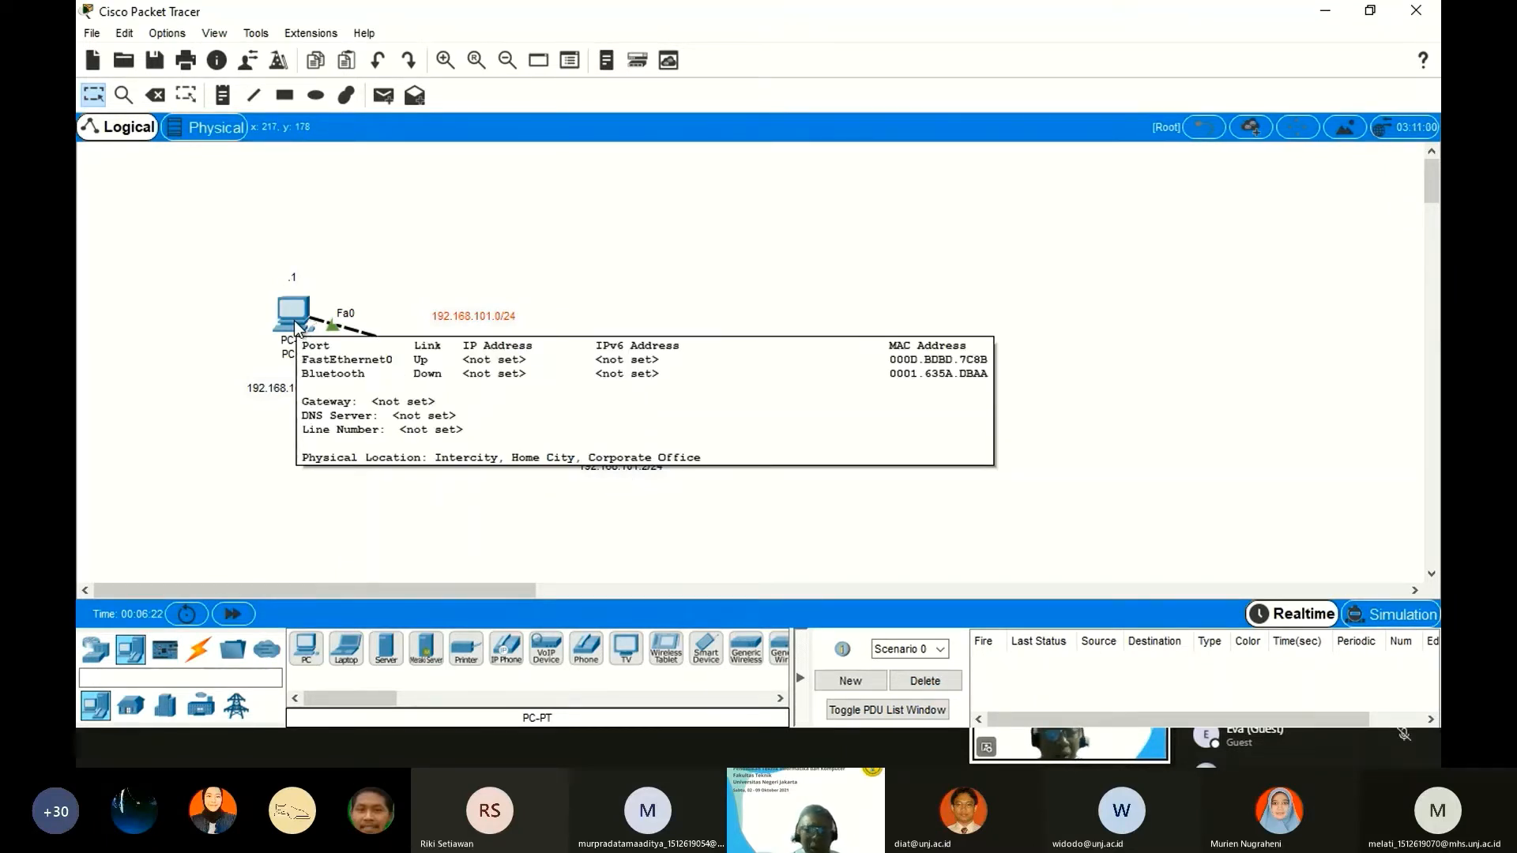
{"action": "left_click", "coordinate": [300, 314]}
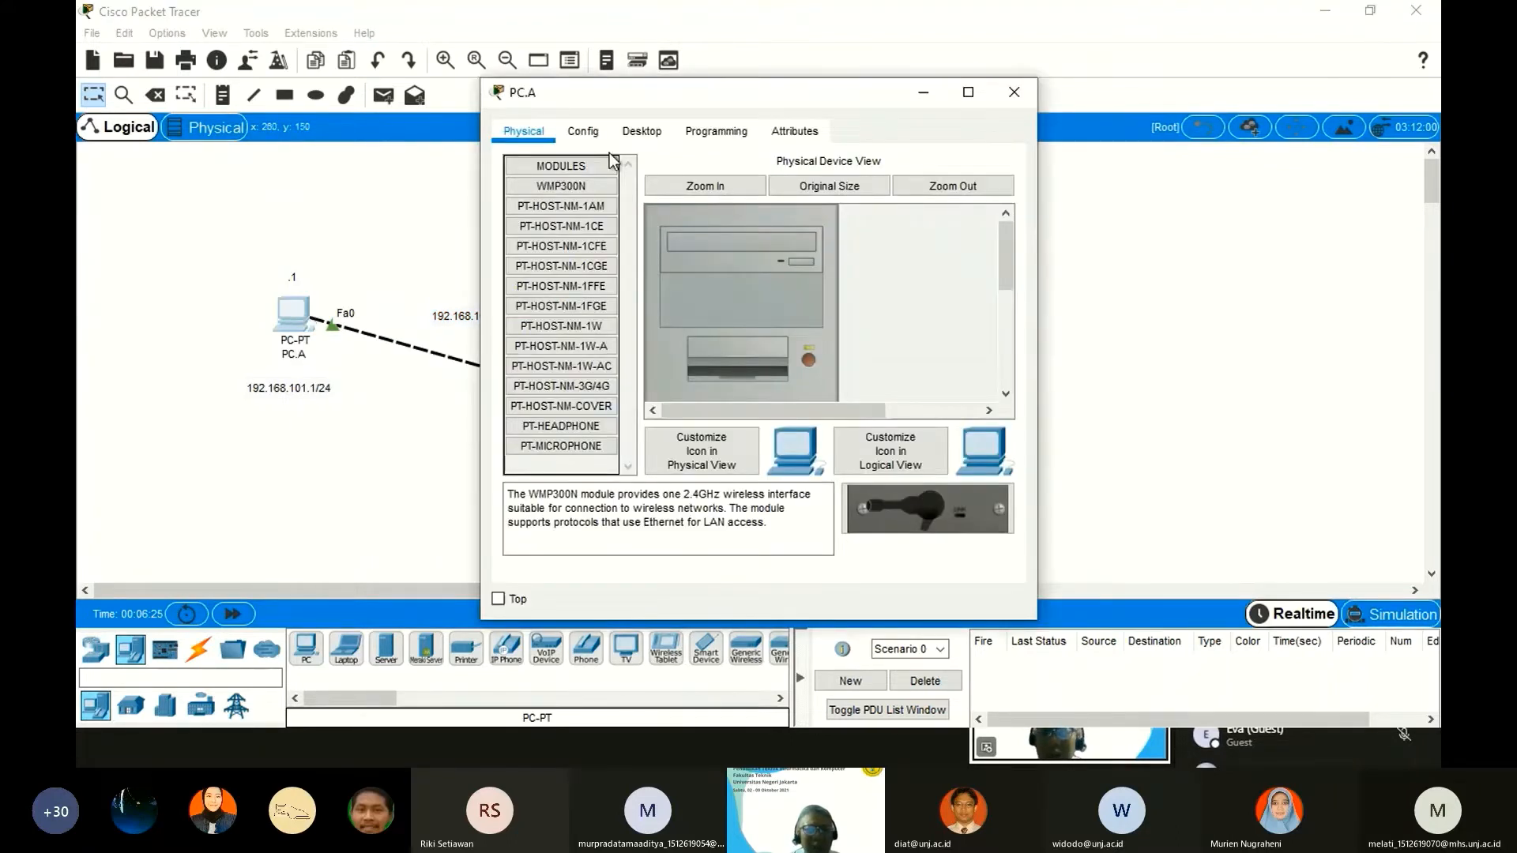
{"action": "left_click", "coordinate": [585, 133]}
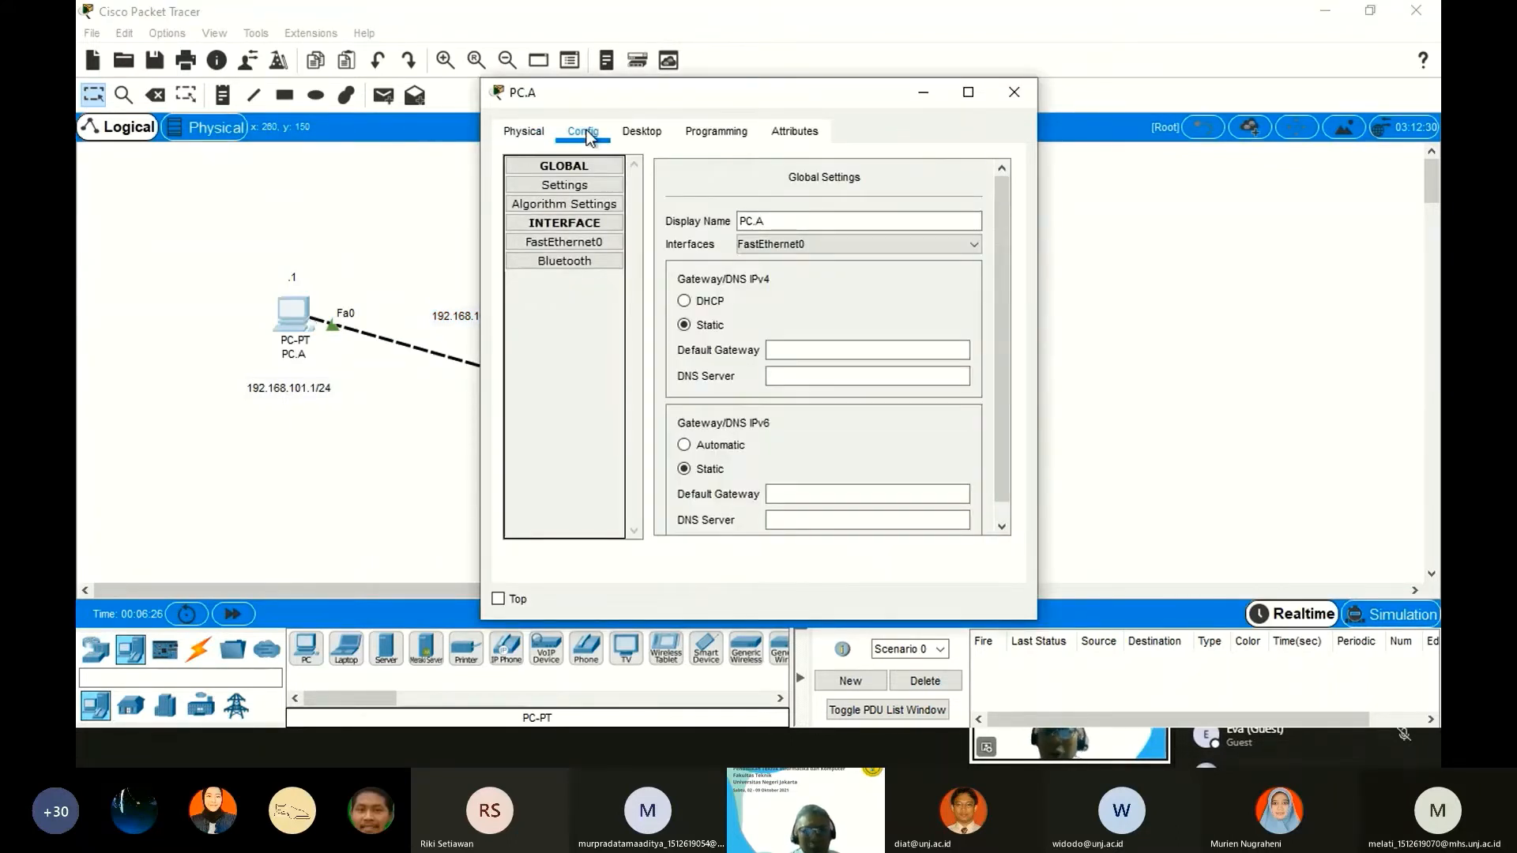
{"action": "left_click", "coordinate": [638, 129]}
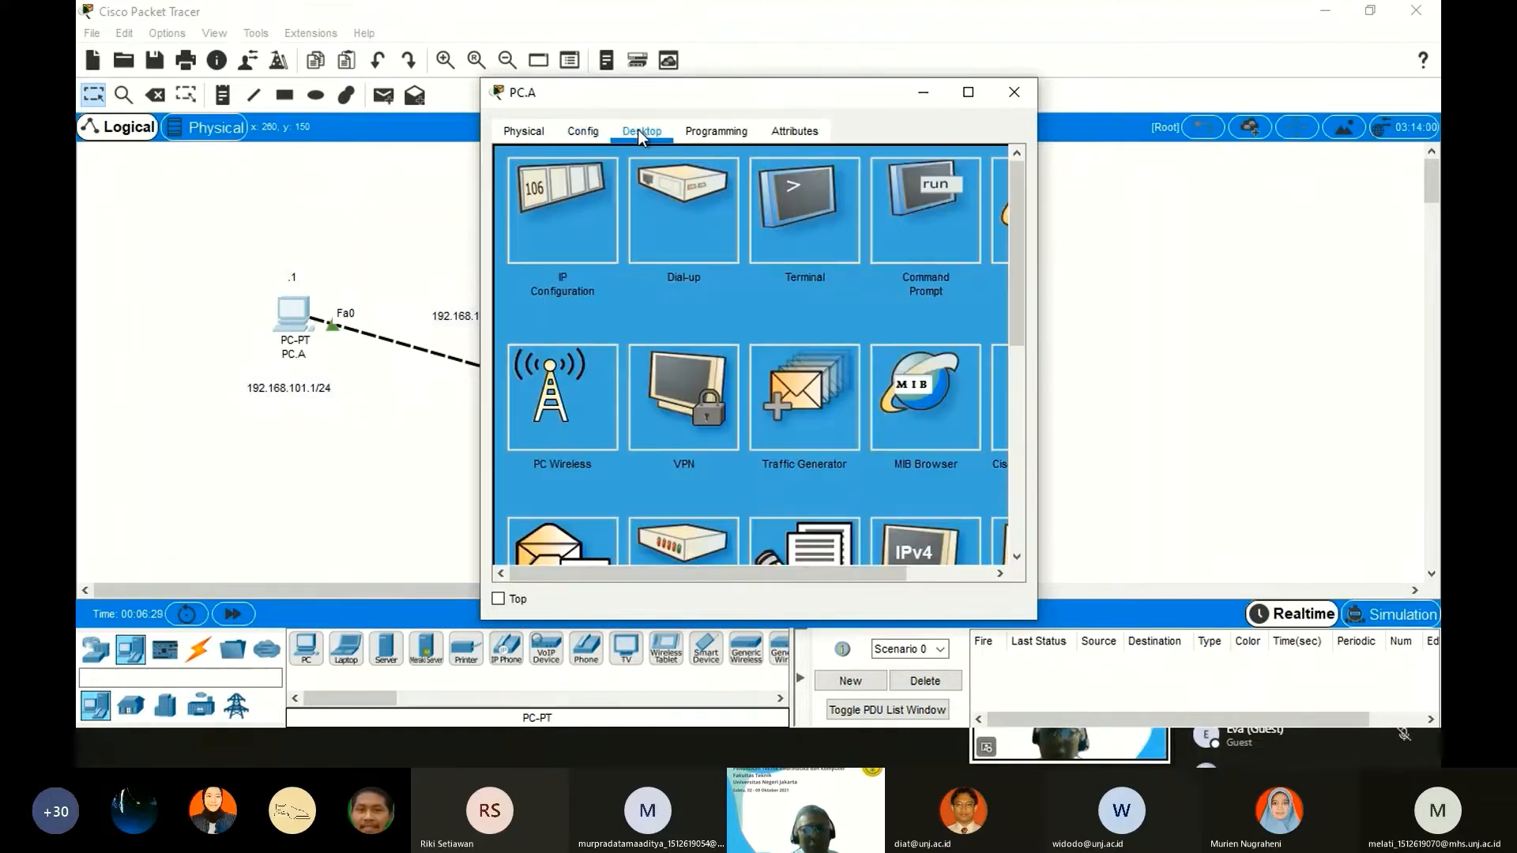
{"action": "left_click", "coordinate": [580, 212]}
{"action": "left_click", "coordinate": [681, 270]}
{"action": "type", "text": "192."}
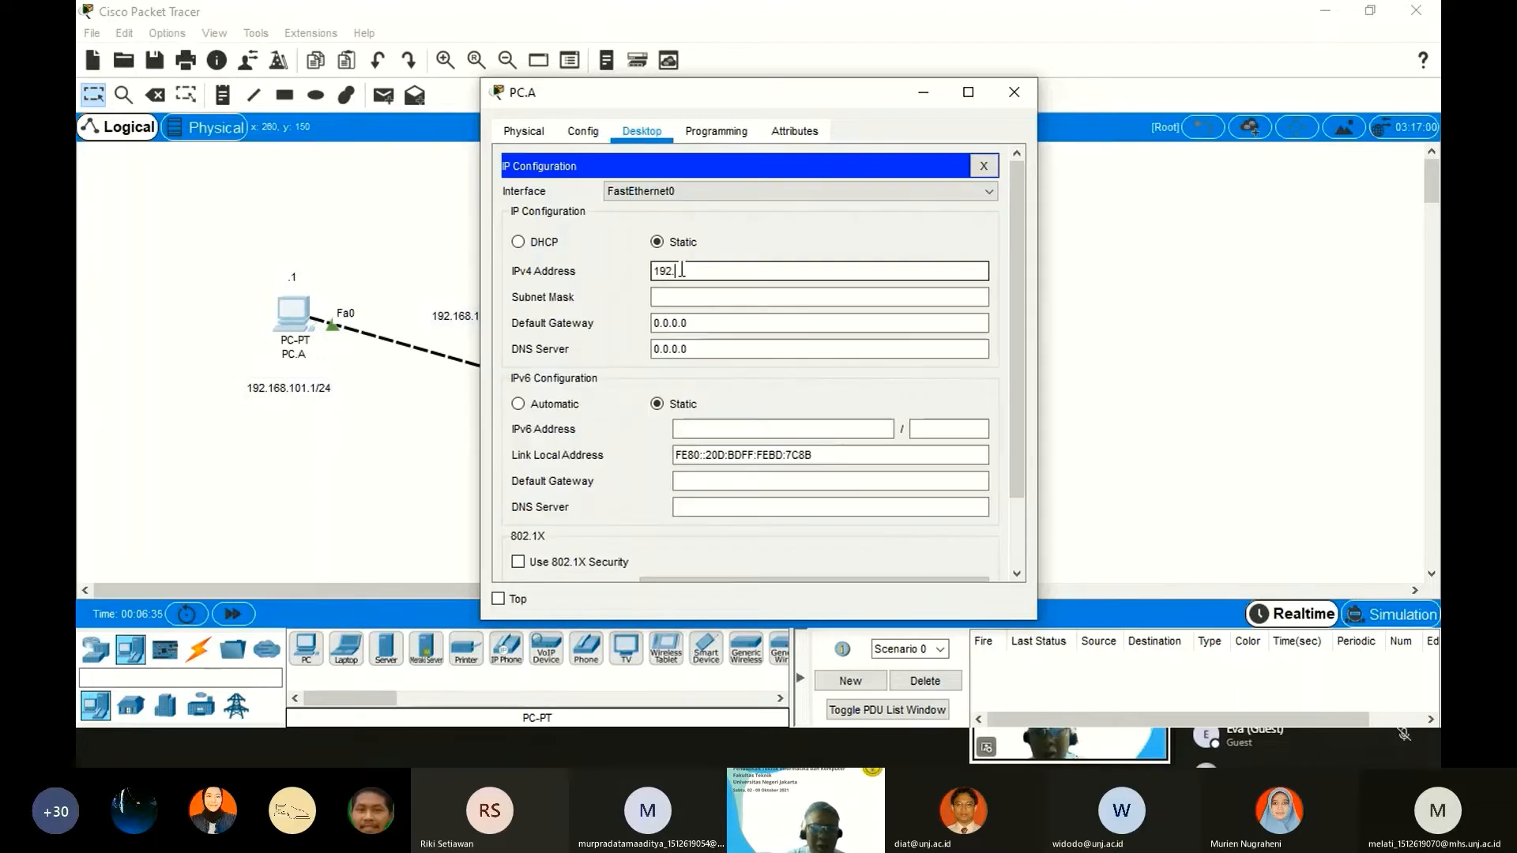
{"action": "type", "text": "168"}
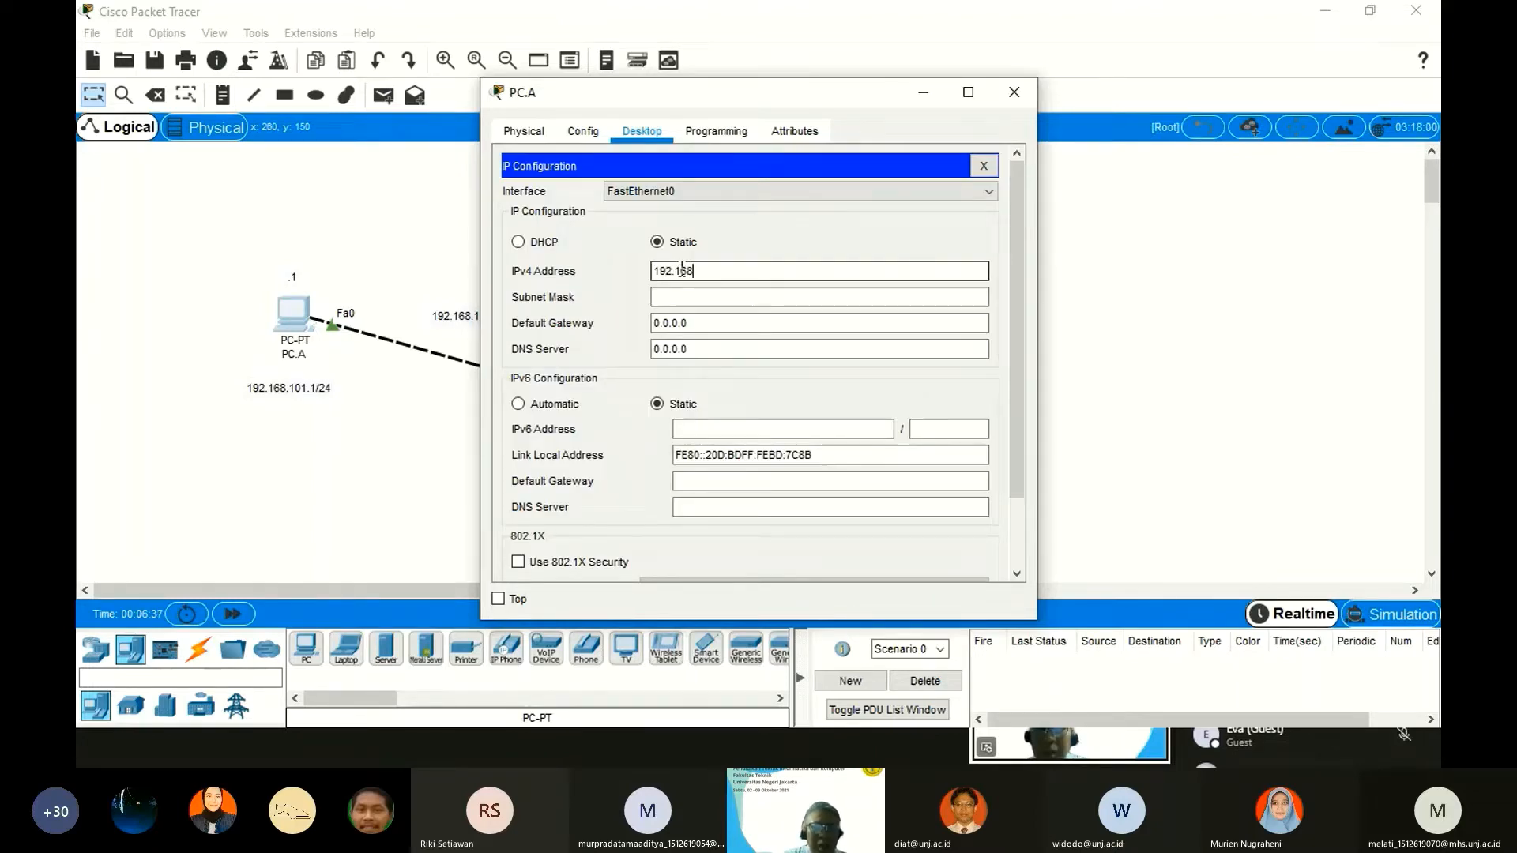
{"action": "type", "text": ".101"}
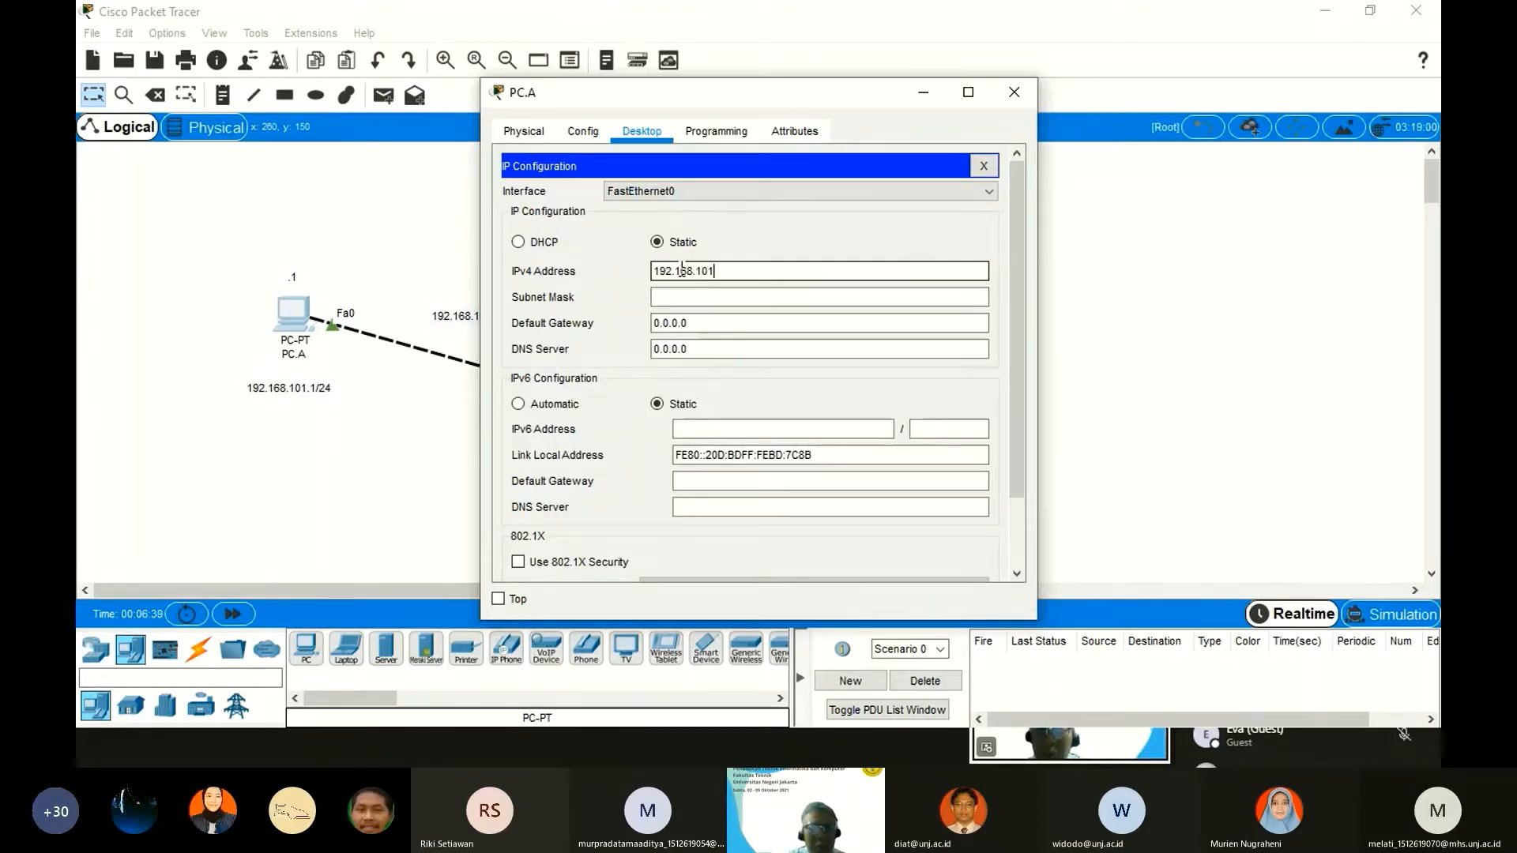
{"action": "type", "text": ".1"}
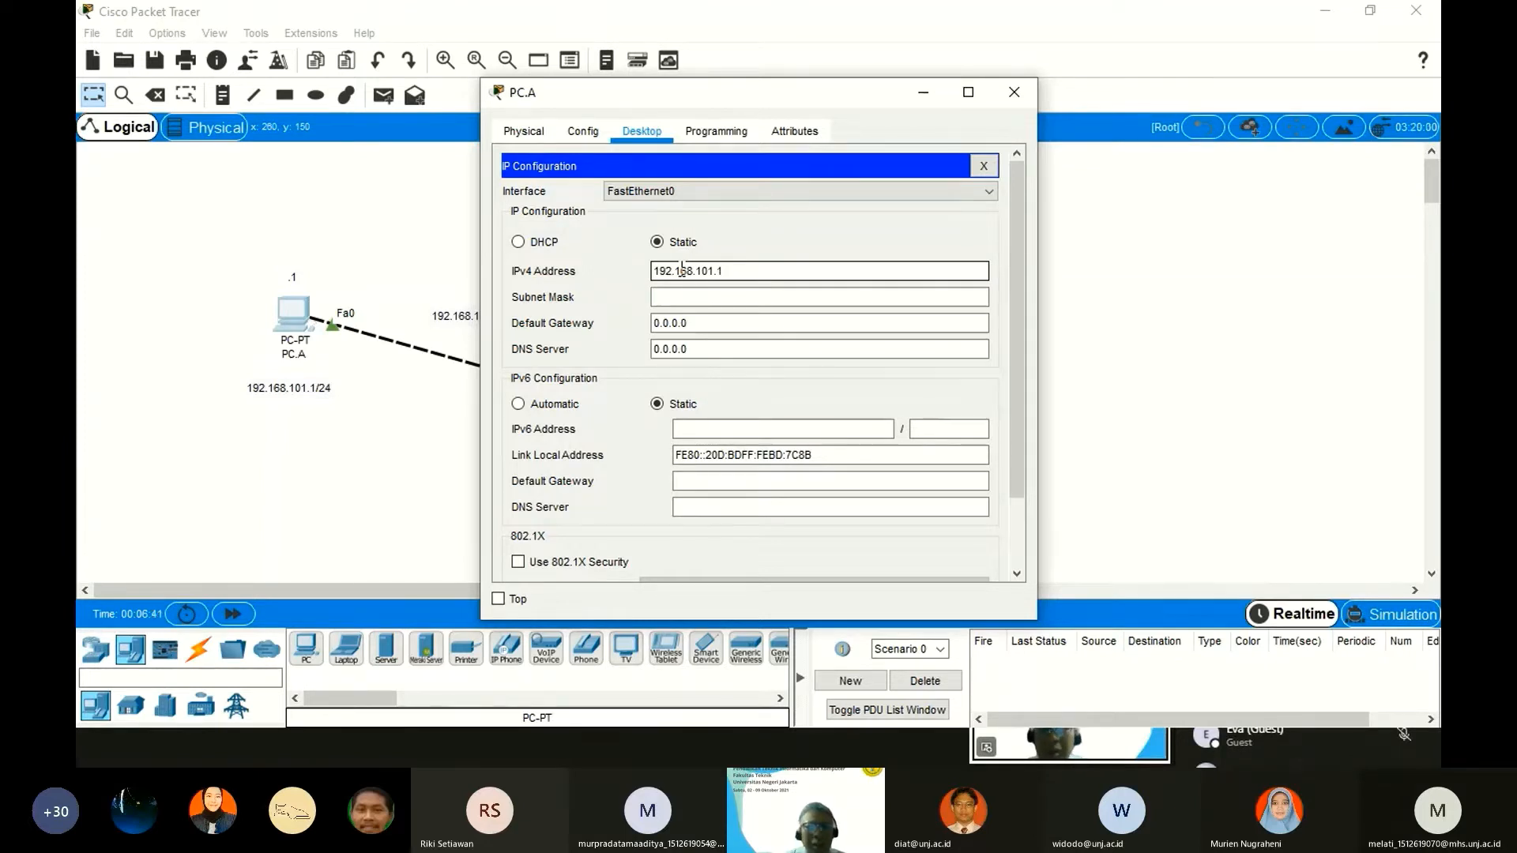
{"action": "left_click", "coordinate": [719, 300]}
{"action": "left_click", "coordinate": [728, 323]}
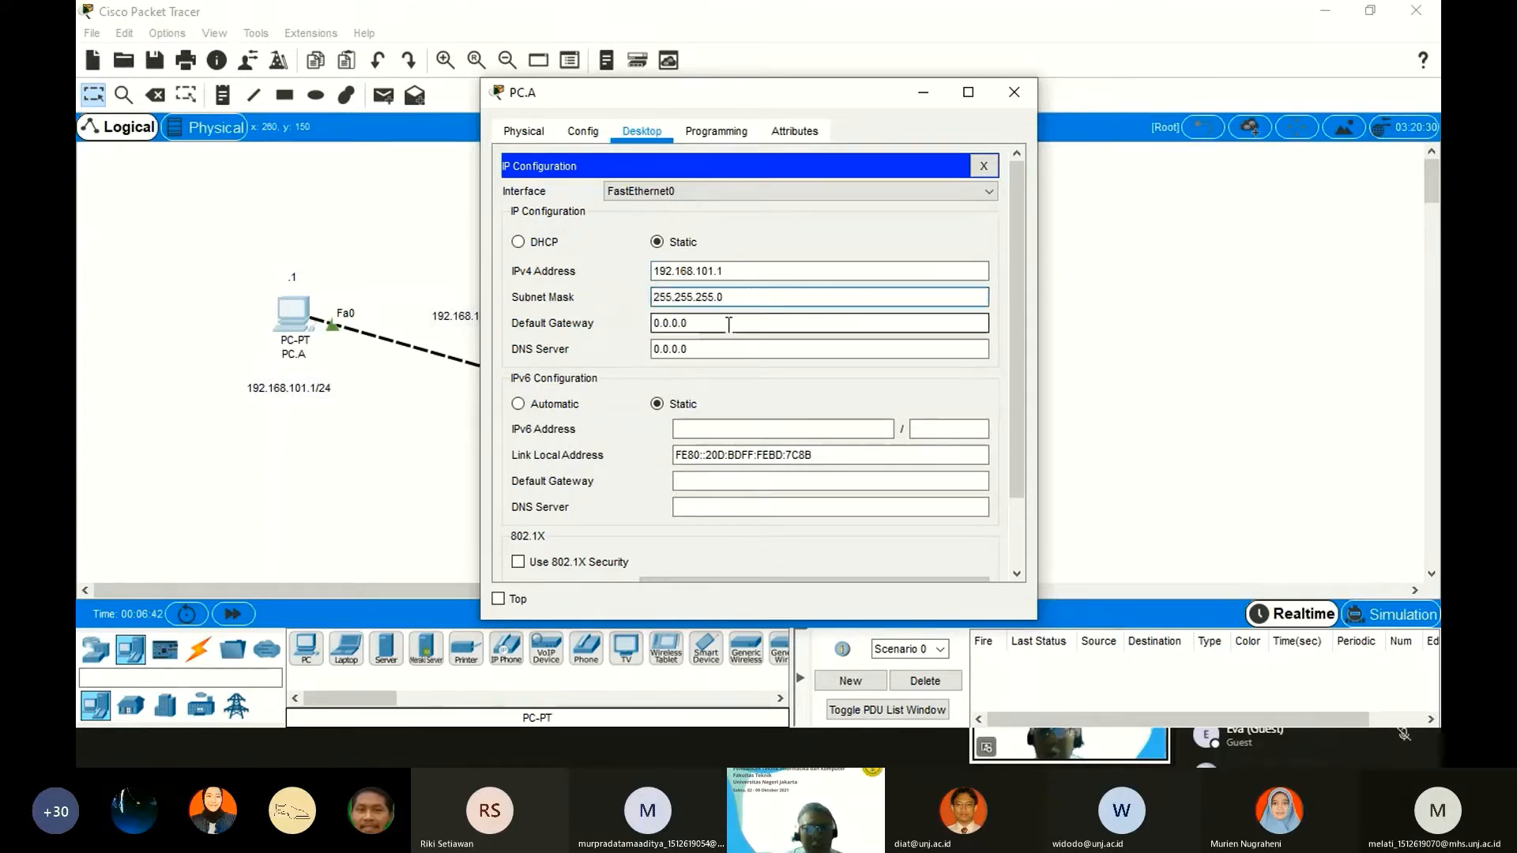
{"action": "left_click", "coordinate": [728, 324]}
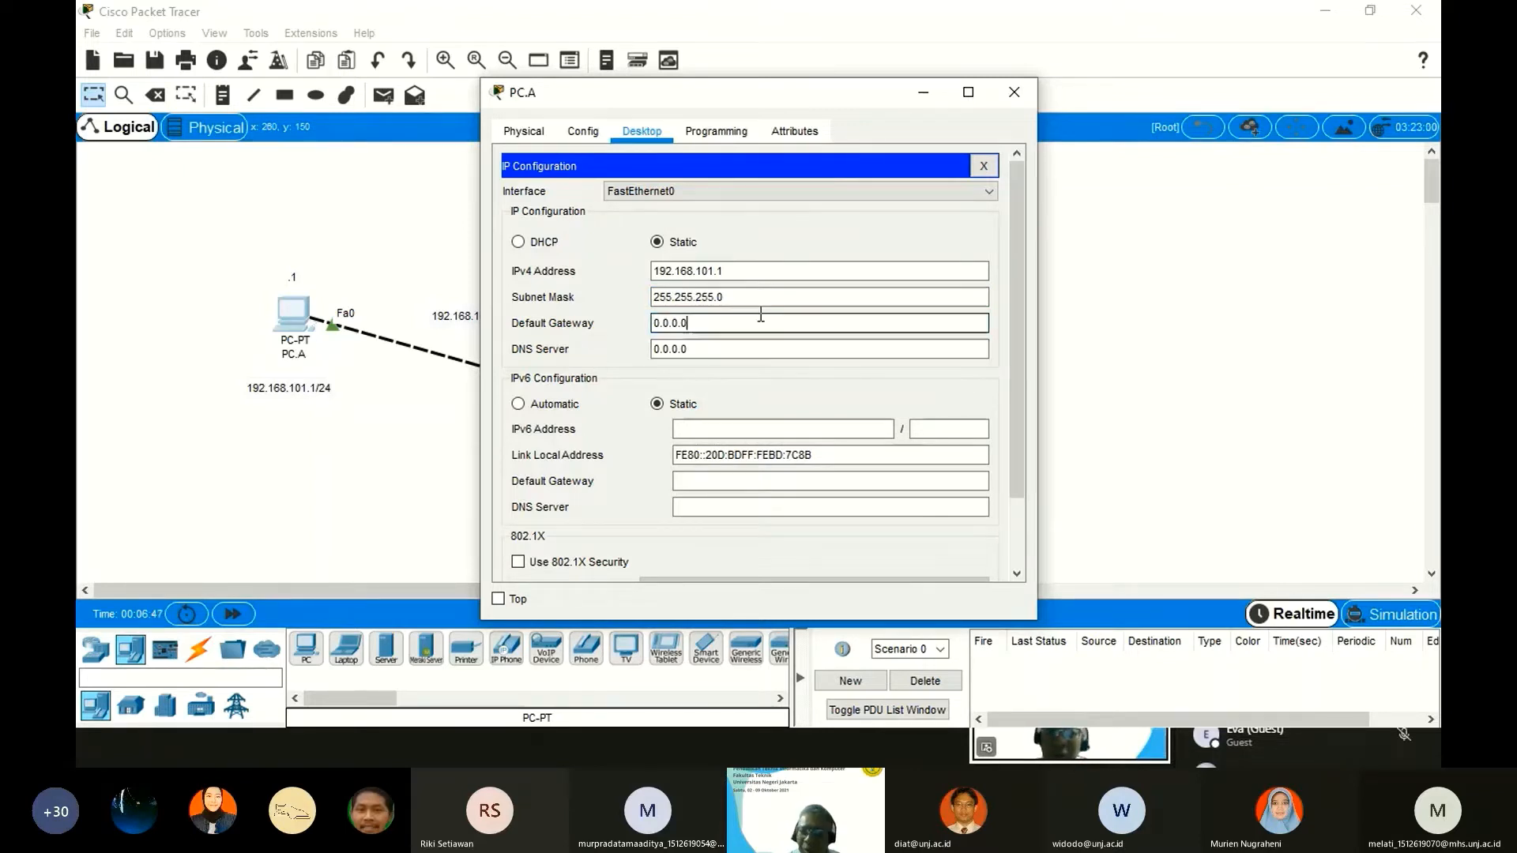
Copy PC.A's IPv4 address and close its configuration window.
{"action": "left_click", "coordinate": [748, 272]}
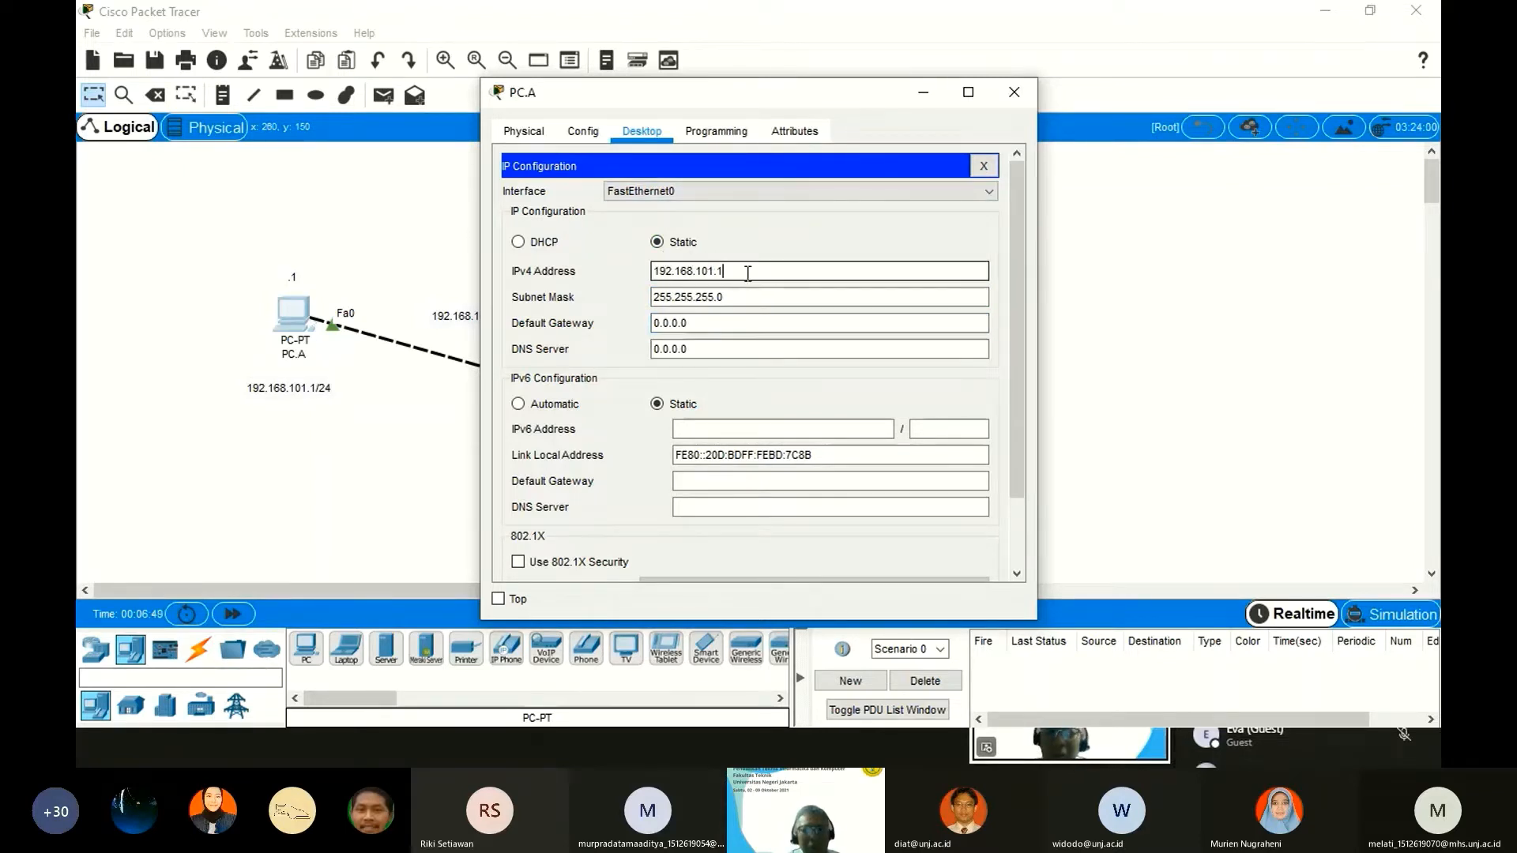
{"action": "left_click_drag", "start_coordinate": [747, 272], "coordinate": [591, 268]}
{"action": "key", "text": "ctrl+c"}
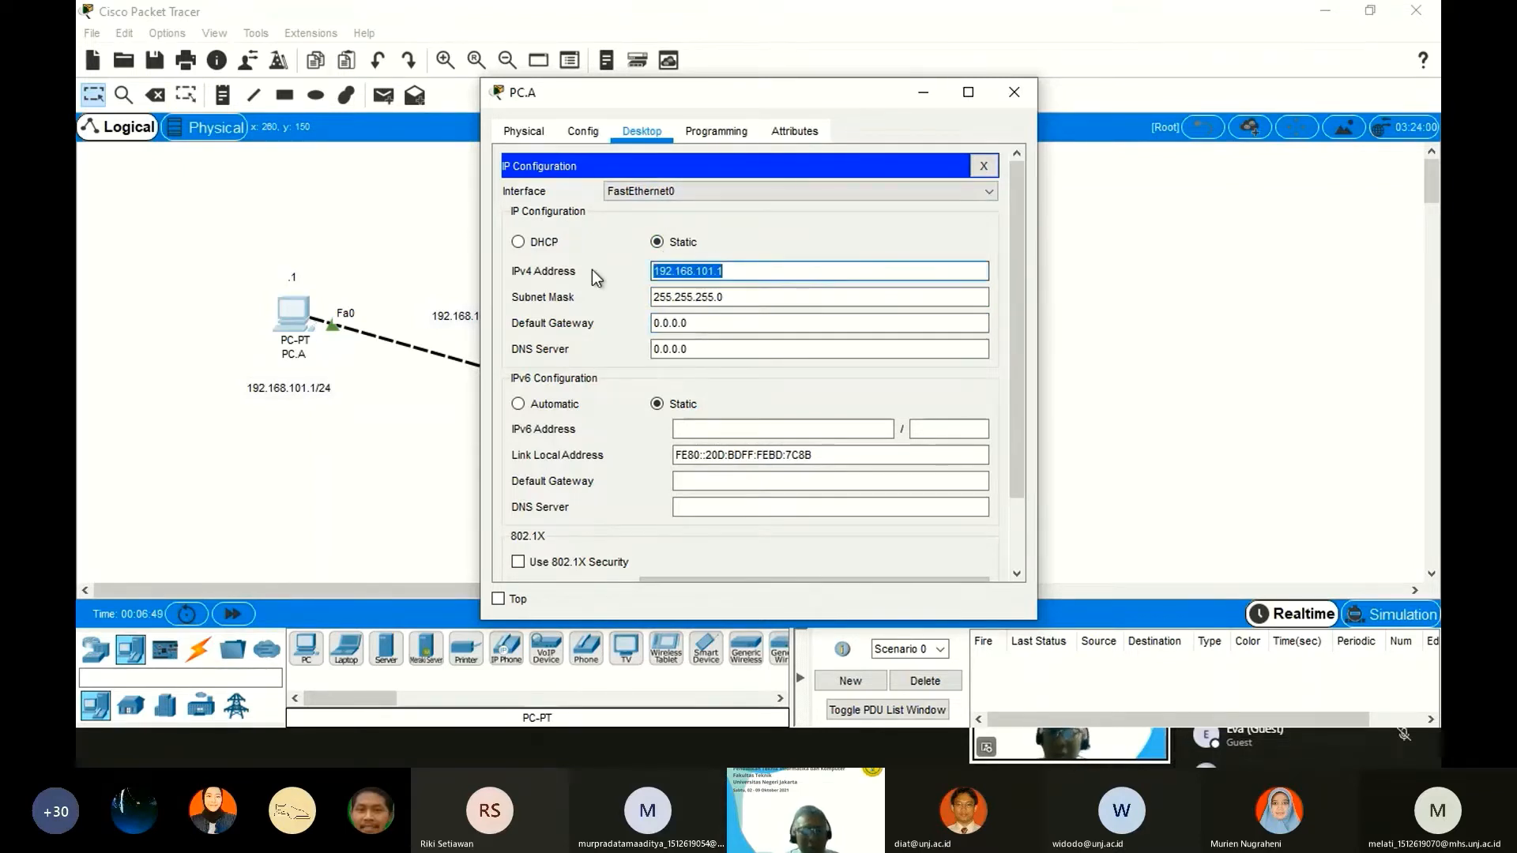
{"action": "left_click", "coordinate": [1013, 93]}
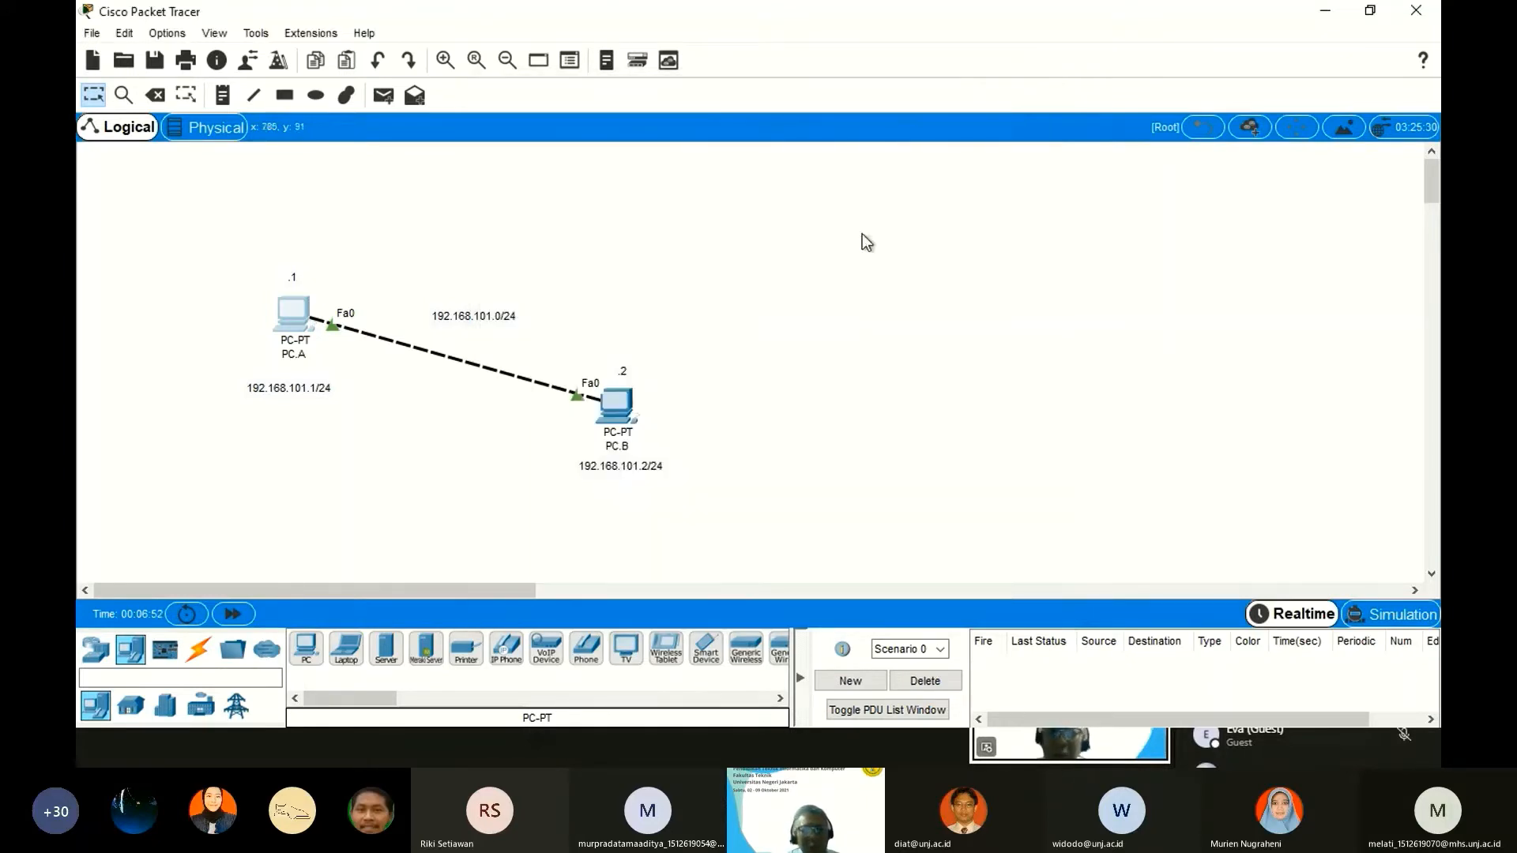
Open the IP configuration of PC.B.
{"action": "left_click", "coordinate": [624, 414]}
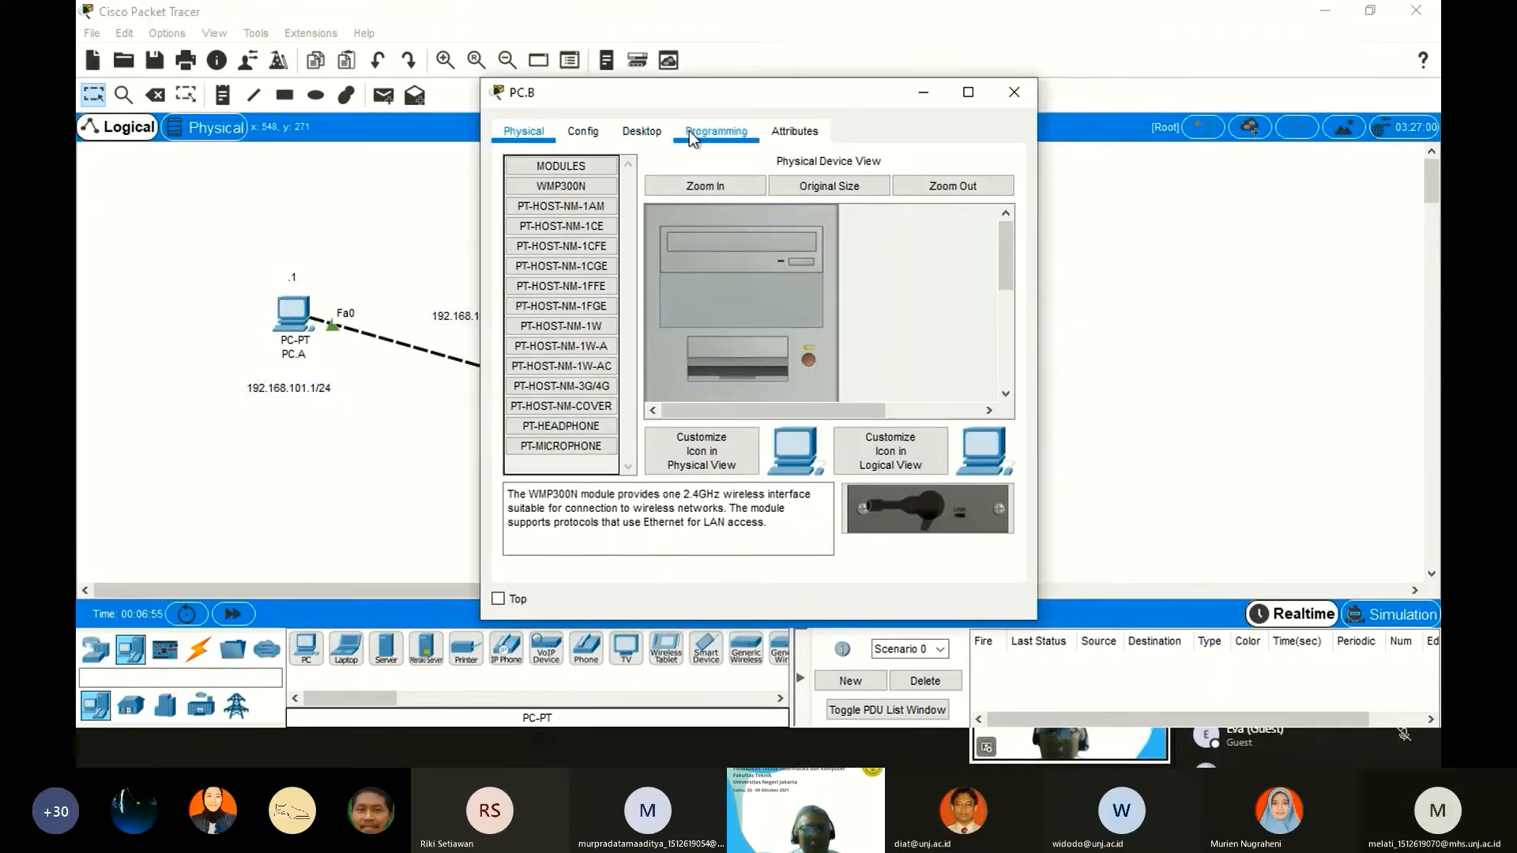
{"action": "left_click", "coordinate": [656, 133]}
{"action": "left_click", "coordinate": [572, 201]}
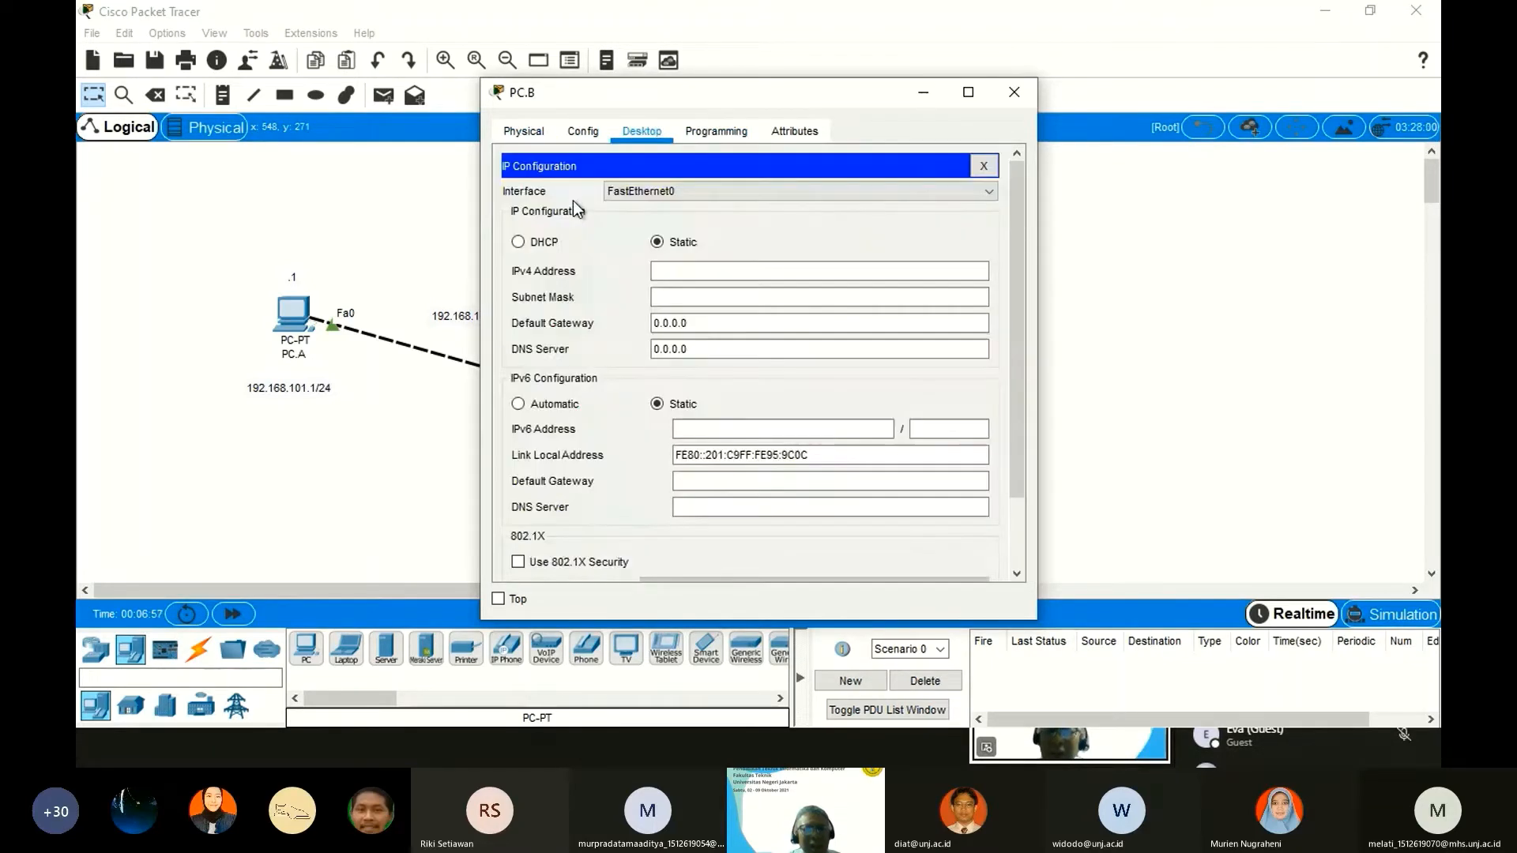
Try to assign the copied address 192.168.101.1 to PC.B as its static IPv4 address.
{"action": "left_click", "coordinate": [686, 274]}
{"action": "key", "text": "ctrl+v"}
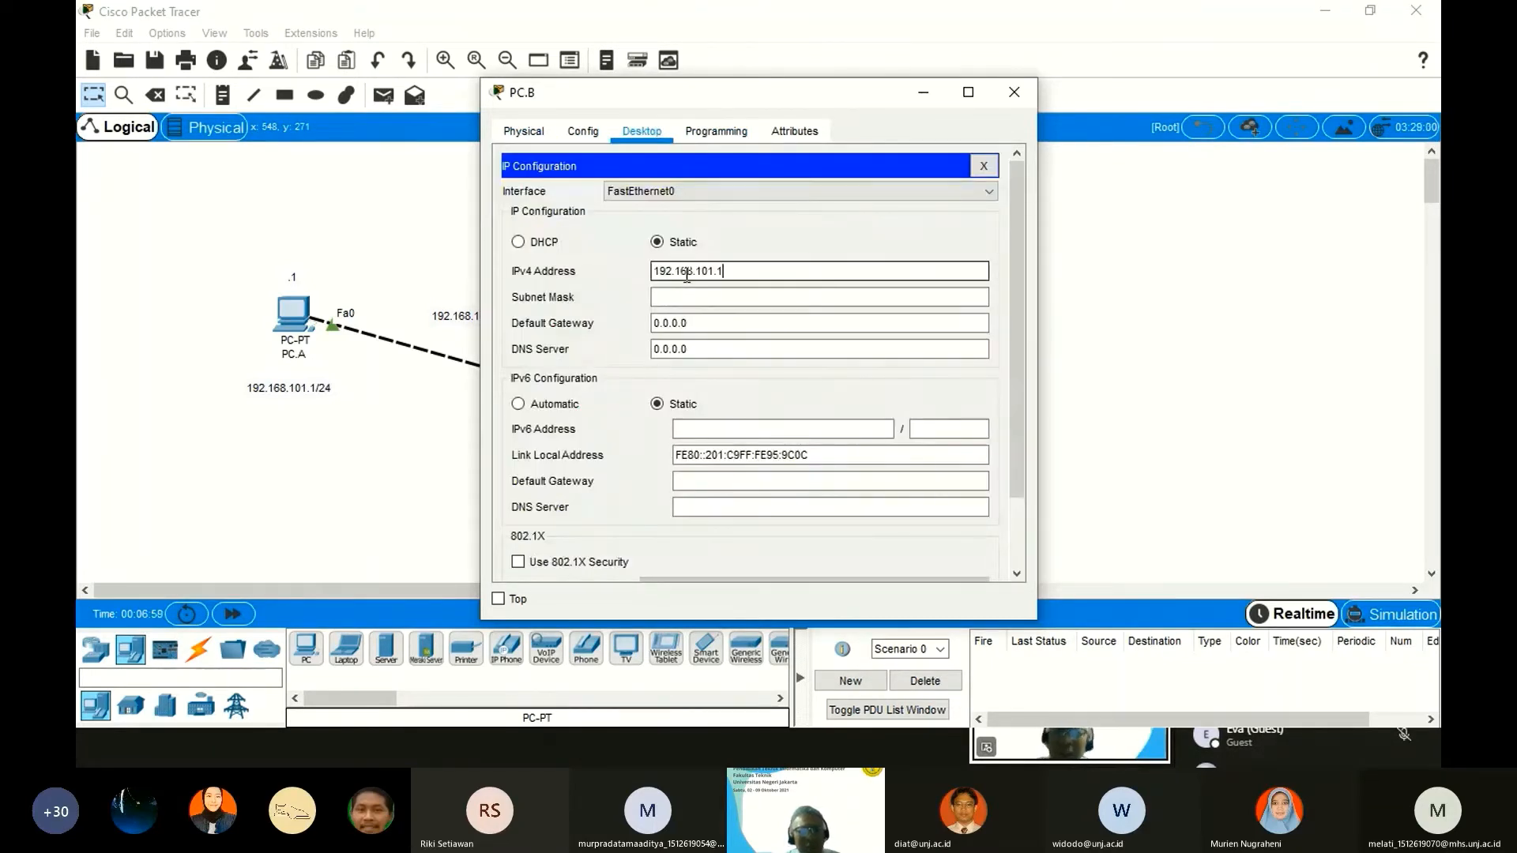
{"action": "key", "text": "Tab"}
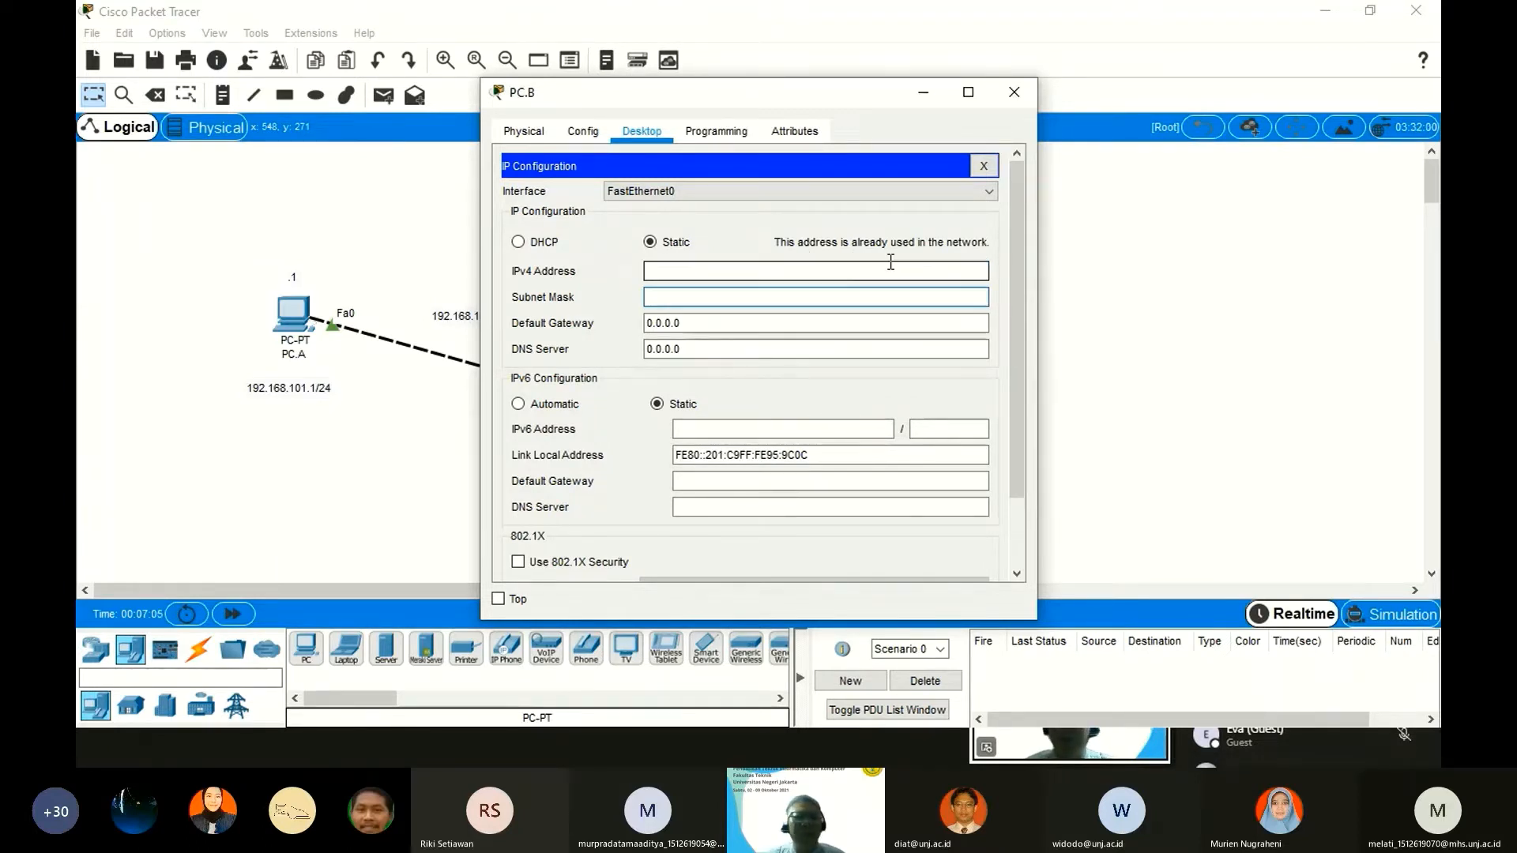
Assign PC.B the static IPv4 address 192.168.101.2 with subnet mask 255.255.255.0 and close its configuration window.
{"action": "left_click", "coordinate": [765, 270]}
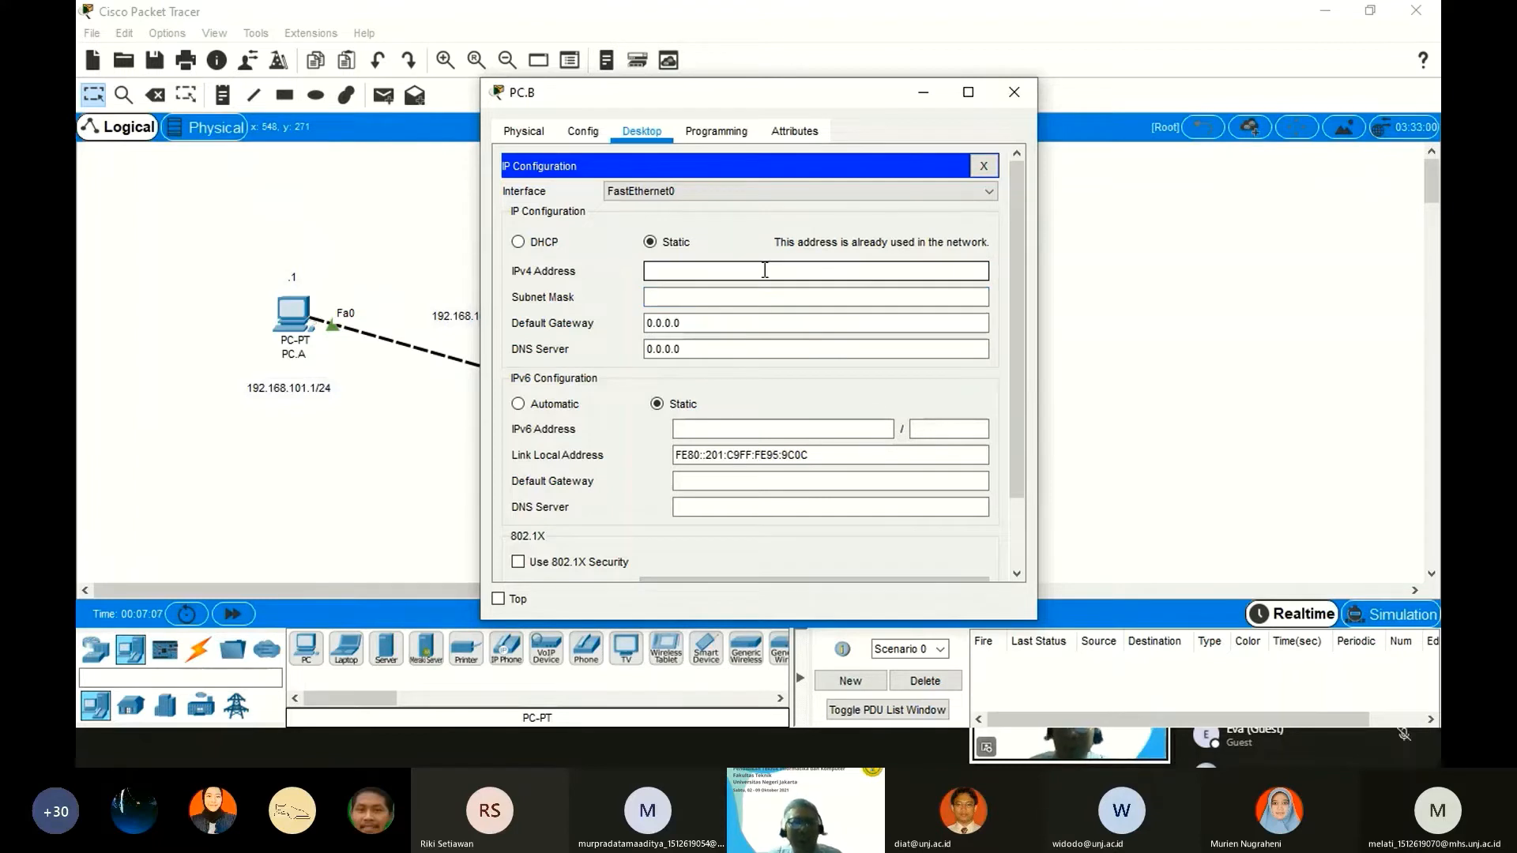
{"action": "key", "text": "ctrl+v"}
{"action": "key", "text": "BackSpace"}
{"action": "type", "text": "2"}
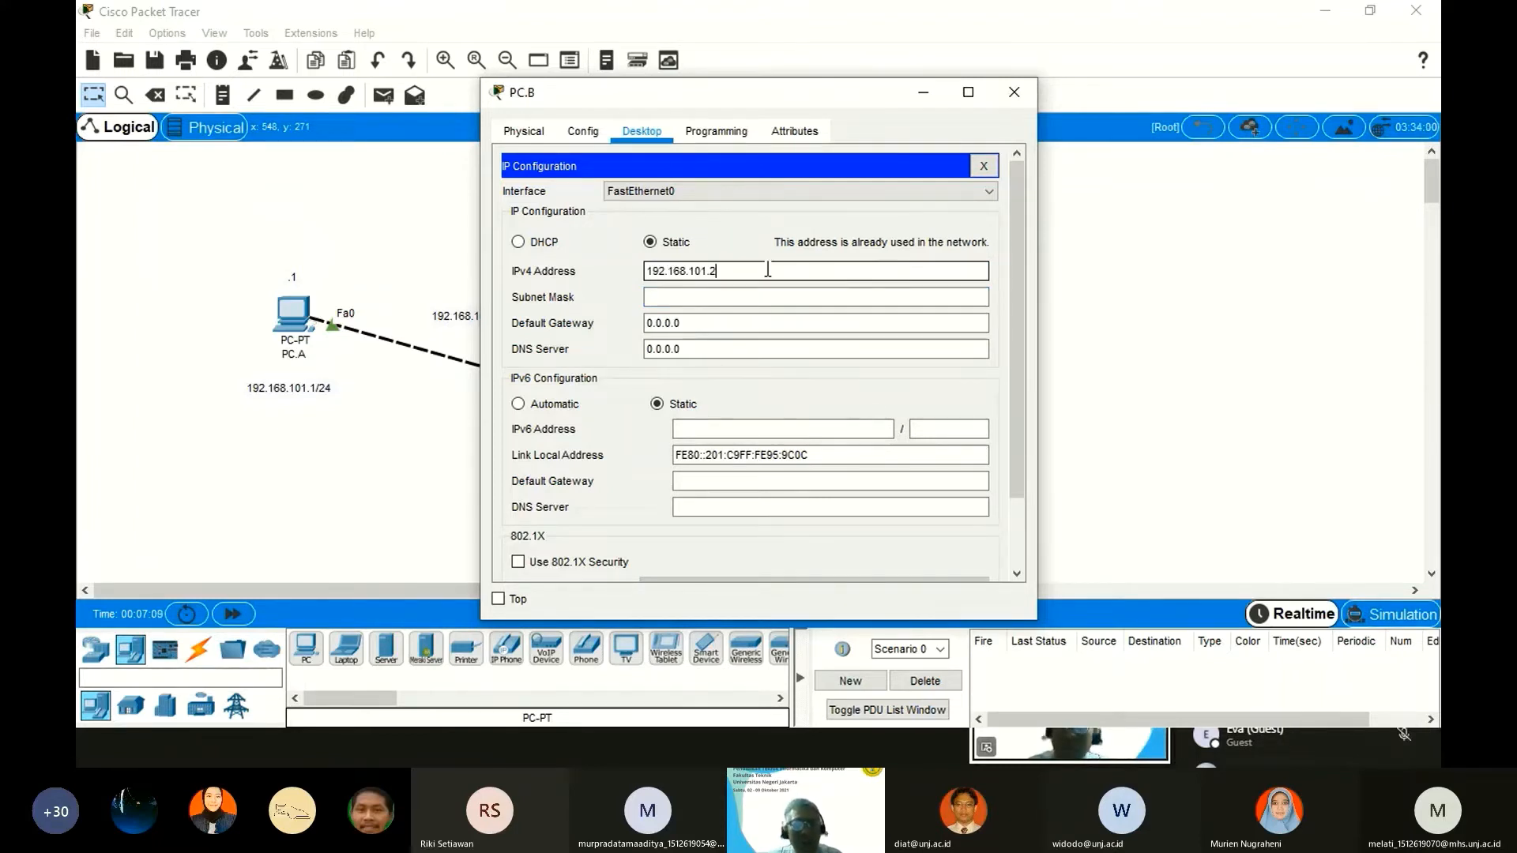
{"action": "left_click", "coordinate": [746, 300]}
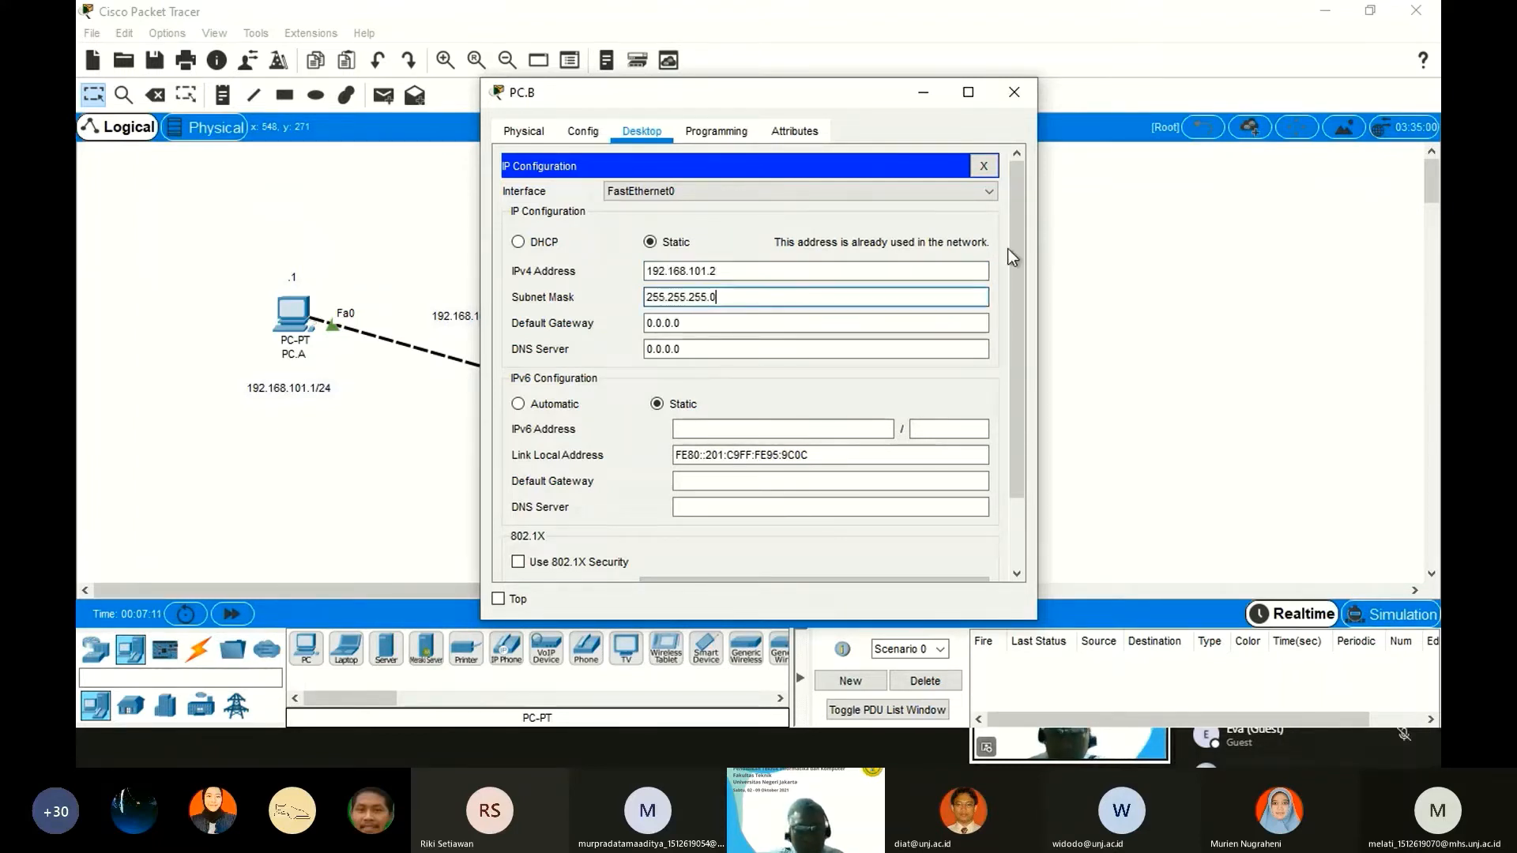
{"action": "left_click", "coordinate": [1011, 92]}
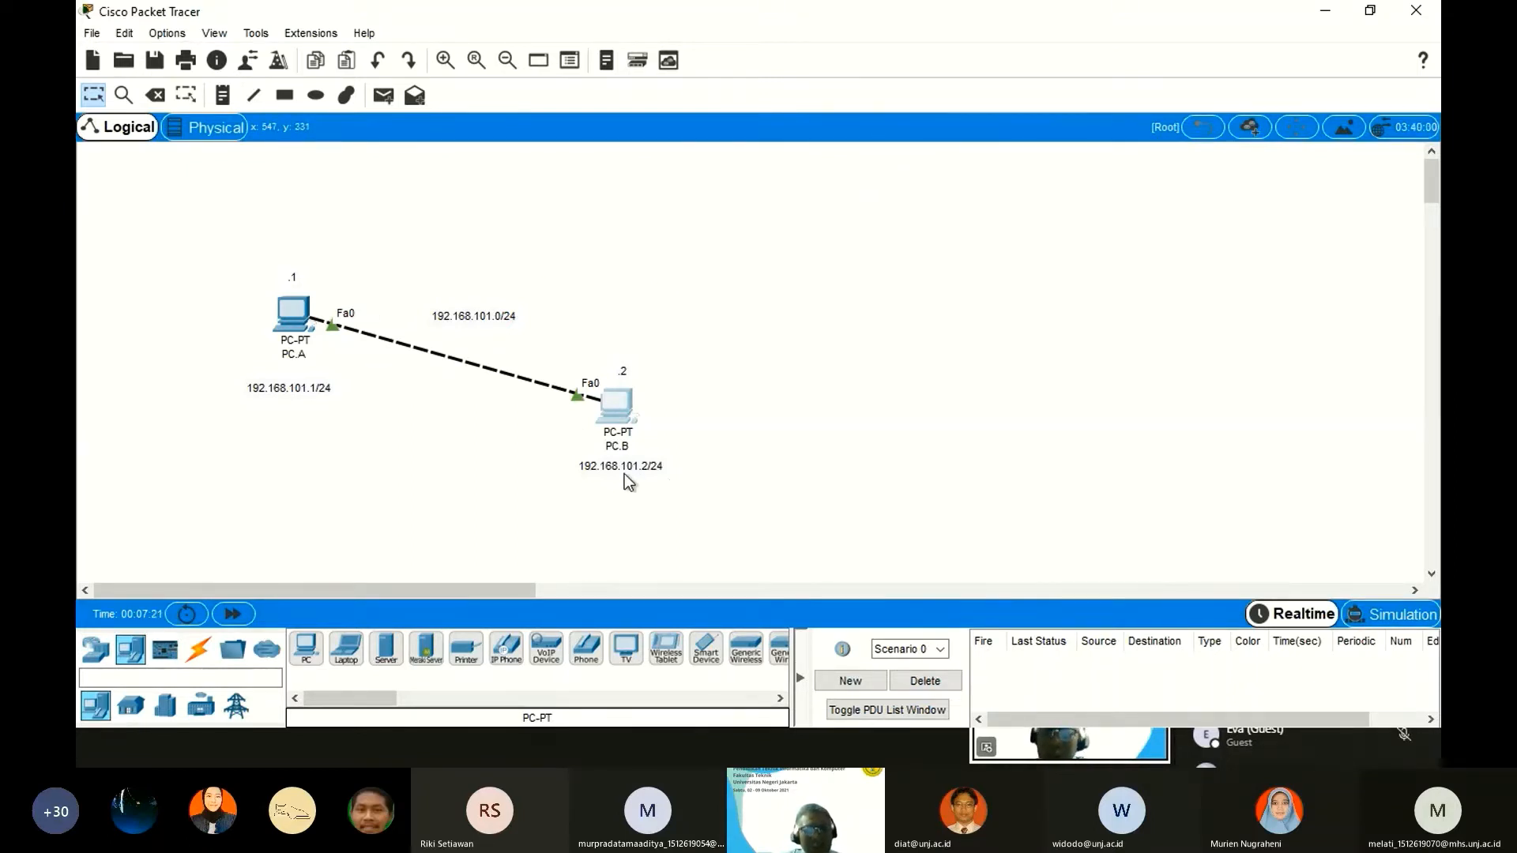
Check PC.A's IP configuration once more and close its window.
{"action": "left_click", "coordinate": [294, 313]}
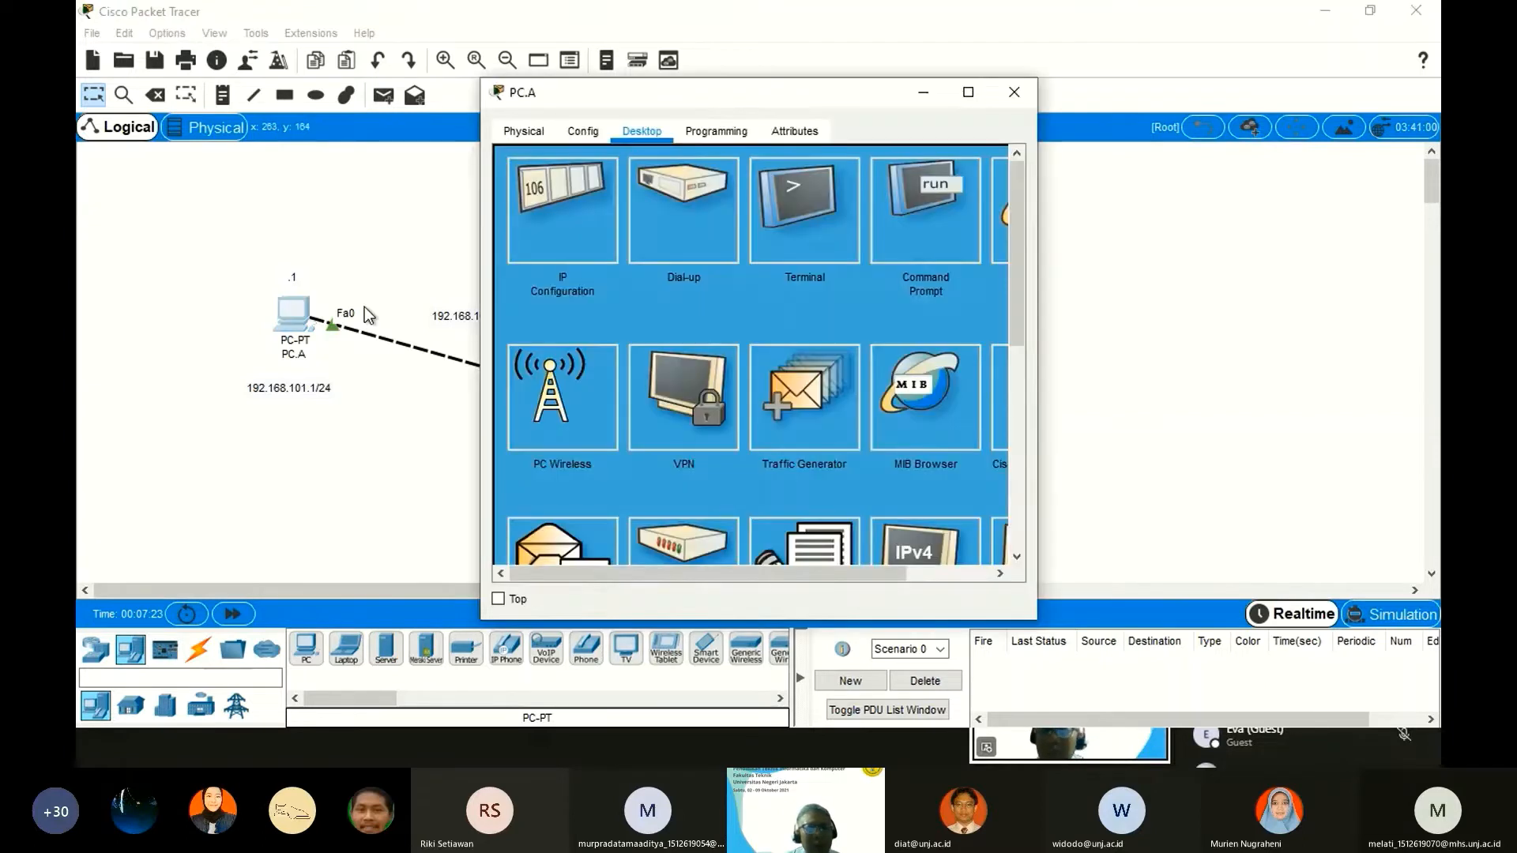
{"action": "left_click_drag", "start_coordinate": [836, 102], "coordinate": [954, 86]}
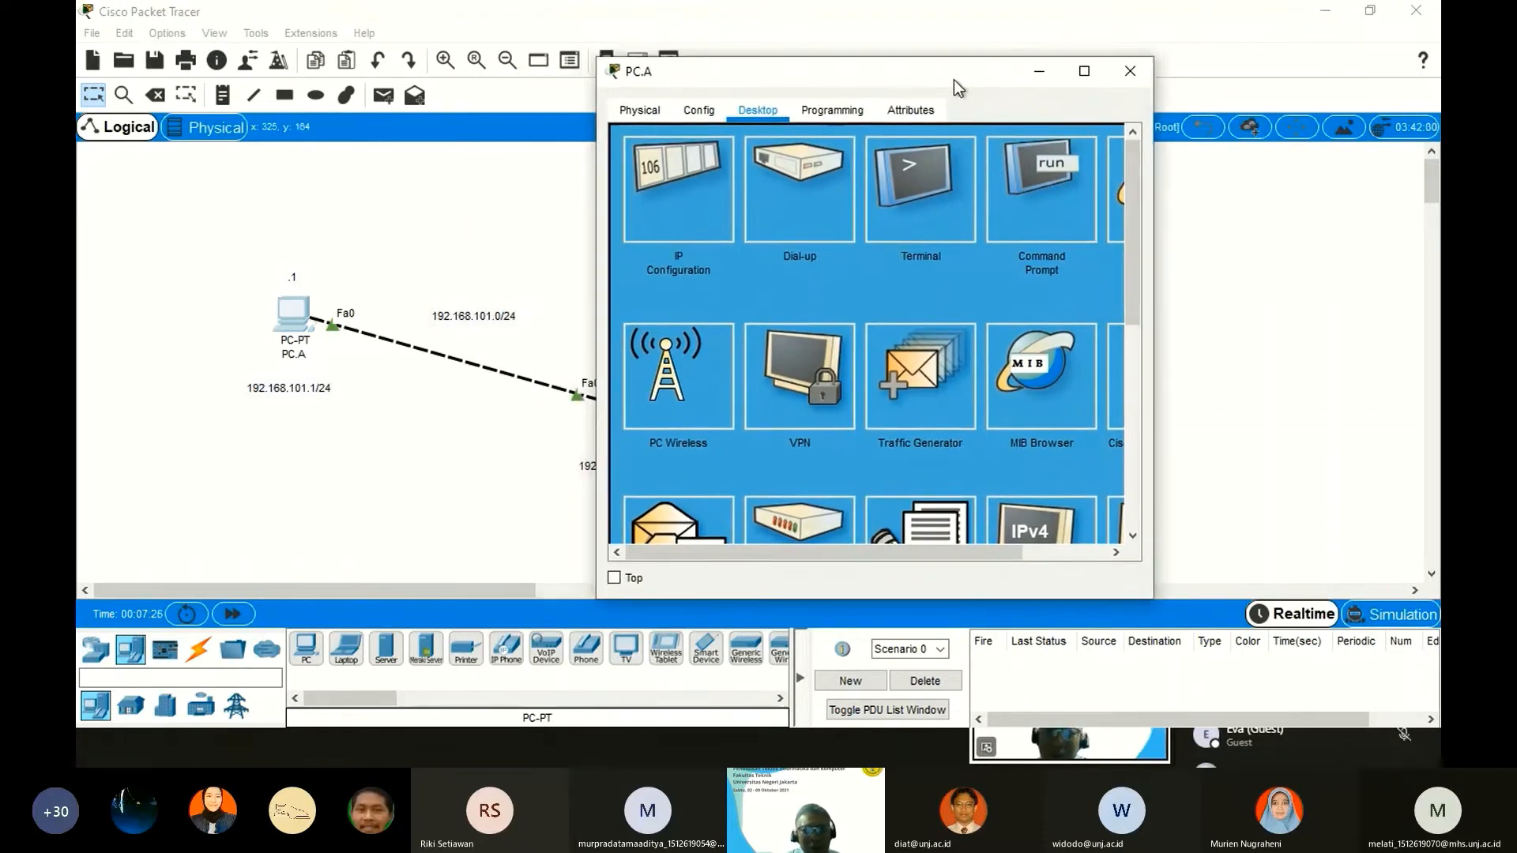
{"action": "left_click", "coordinate": [709, 215]}
{"action": "left_click", "coordinate": [1130, 71]}
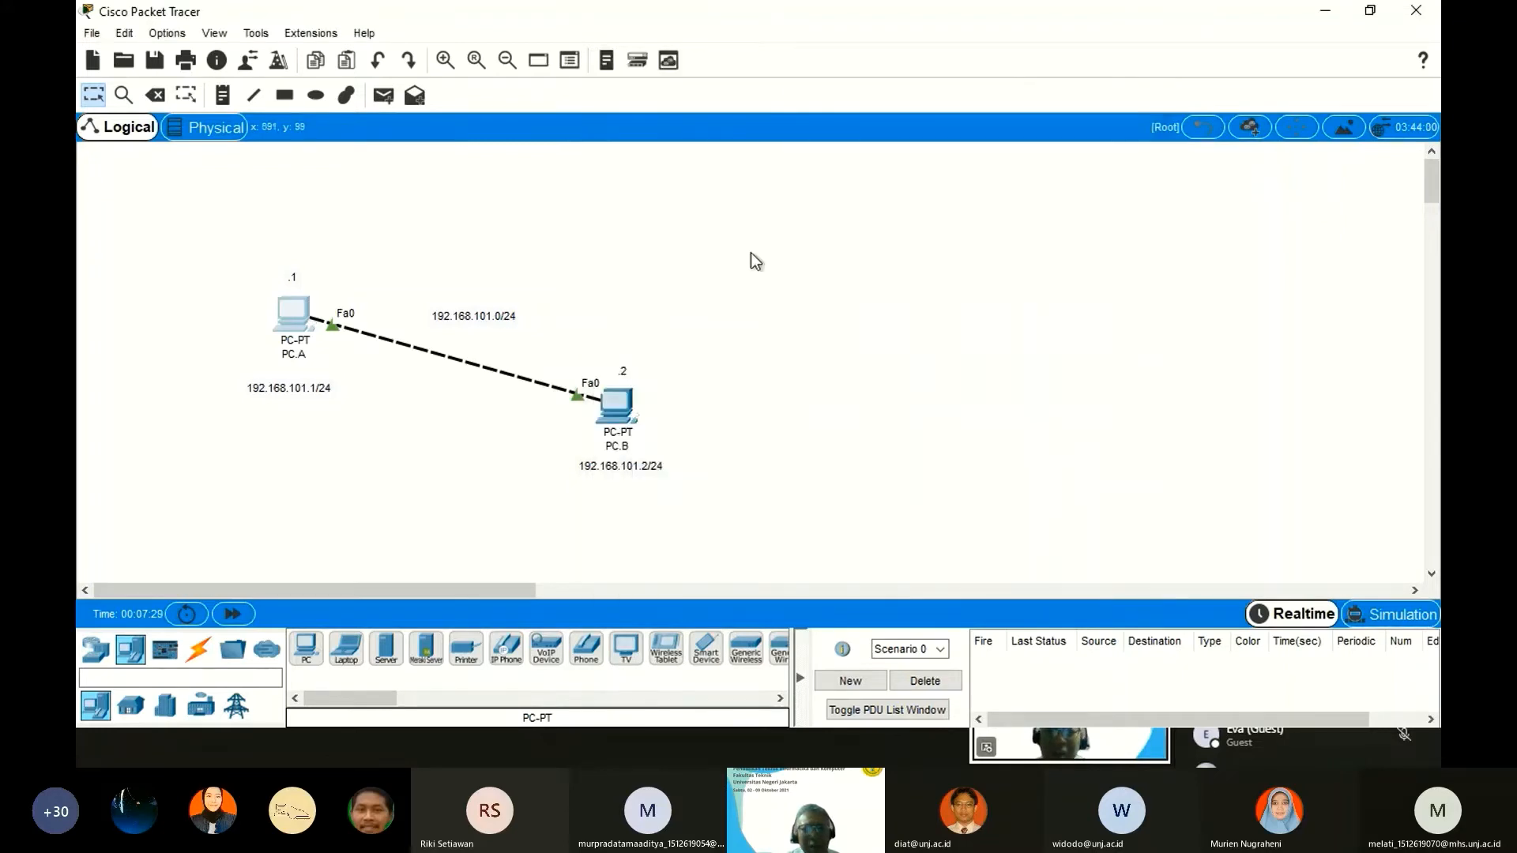
Open the Command Prompt of PC.A and ping the loopback address 127.0.0.1.
{"action": "left_click", "coordinate": [295, 315]}
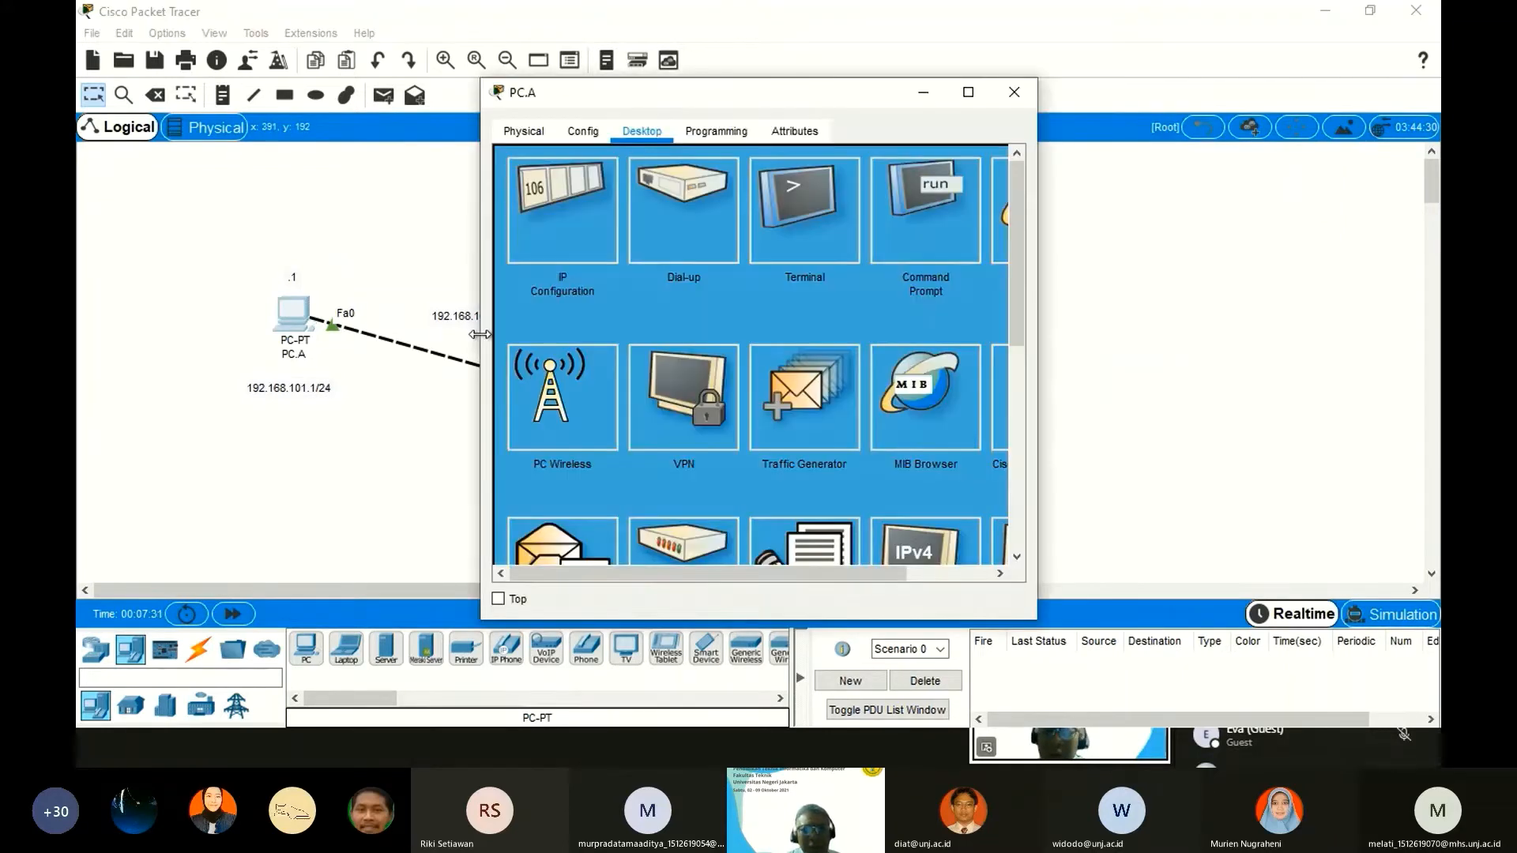
{"action": "left_click", "coordinate": [925, 209]}
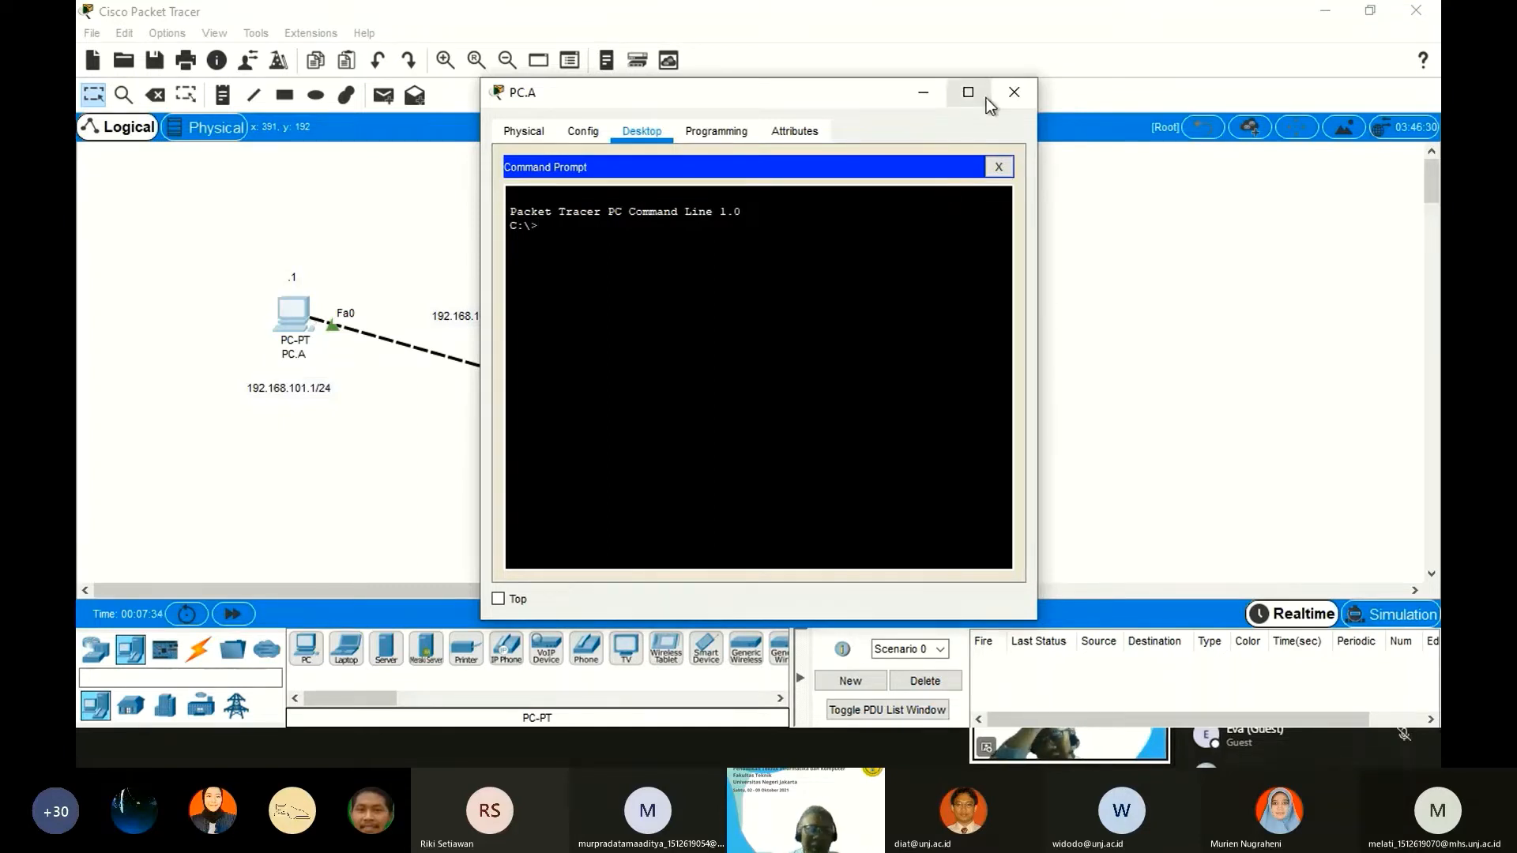
{"action": "left_click_drag", "start_coordinate": [986, 98], "coordinate": [1049, 148]}
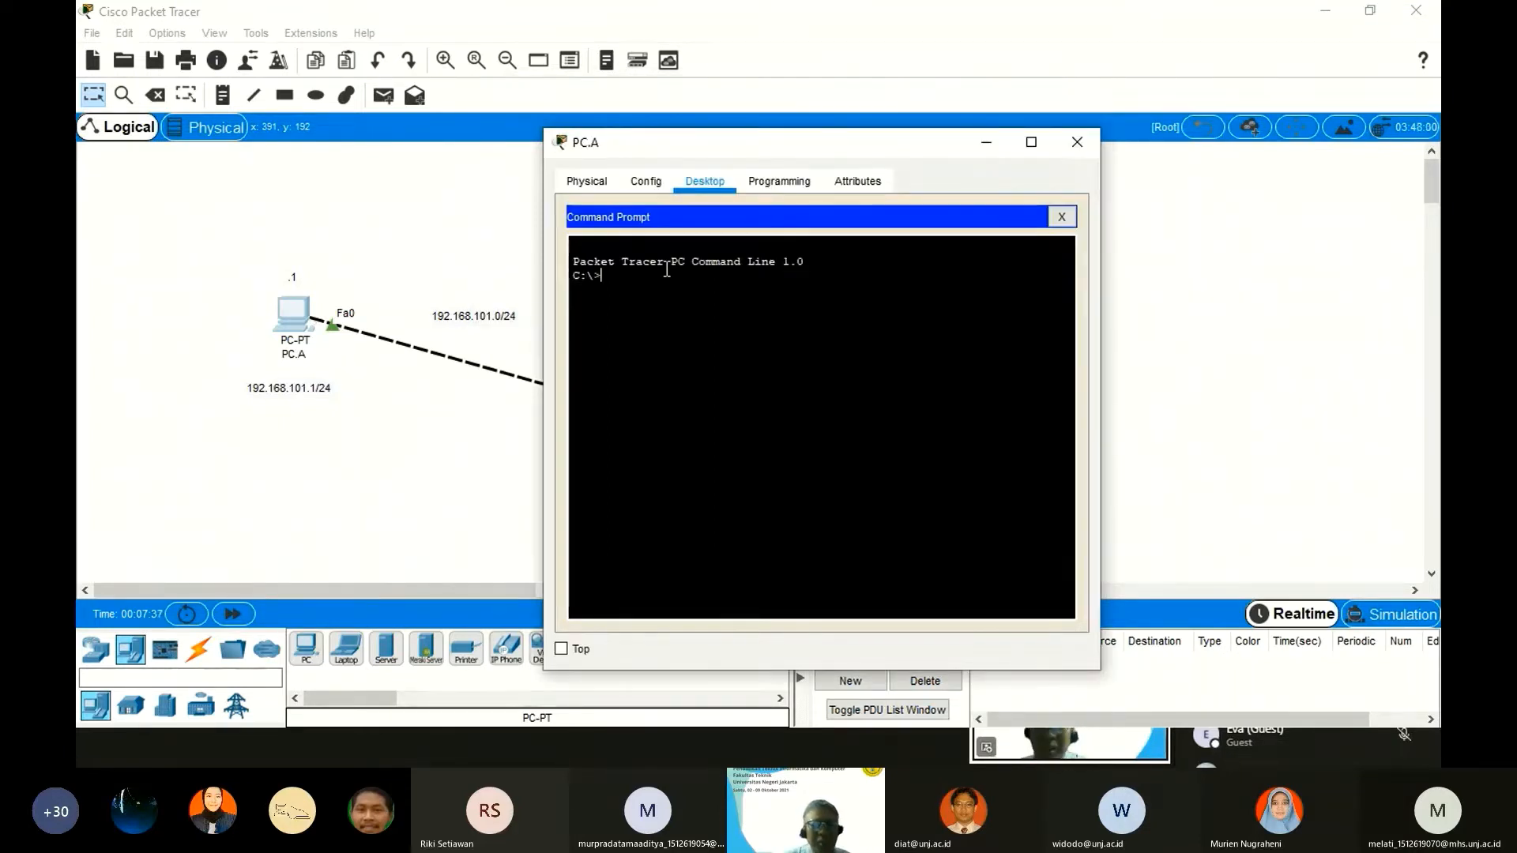
{"action": "type", "text": "ing "}
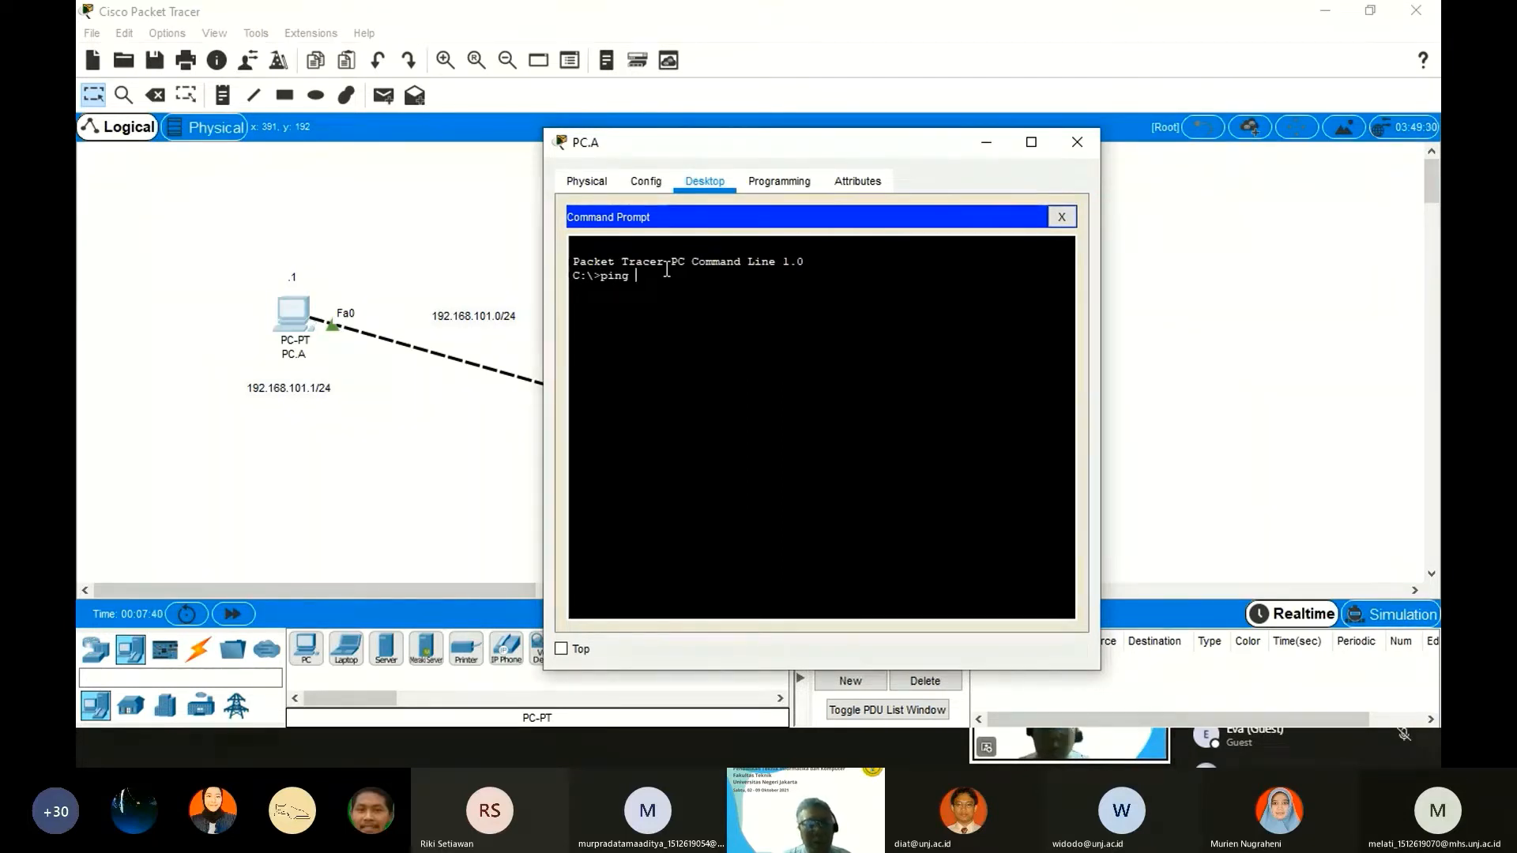
{"action": "type", "text": "127"}
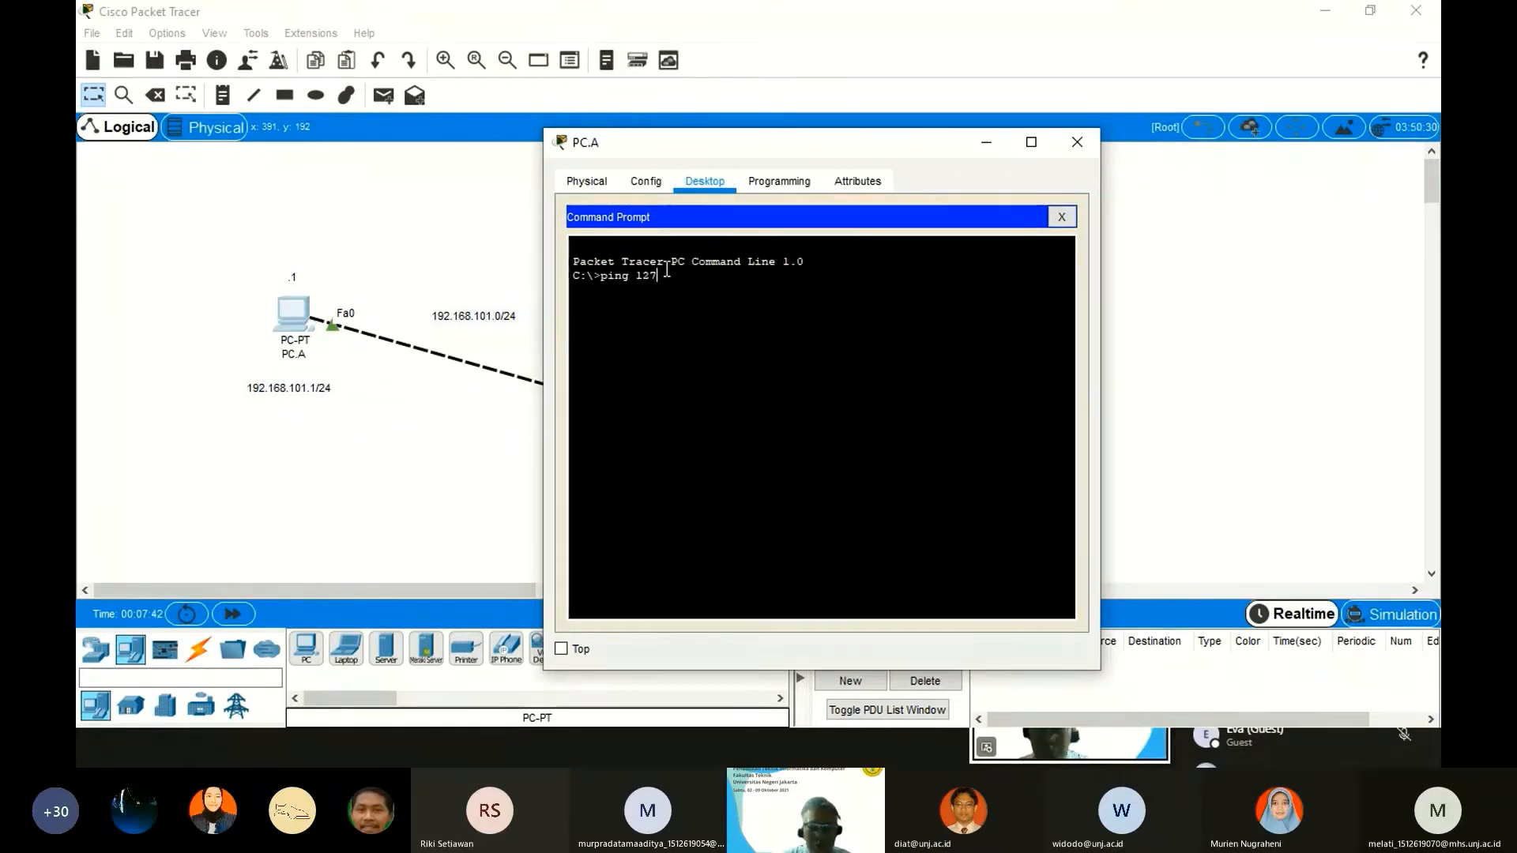
{"action": "type", "text": ".0.0.1"}
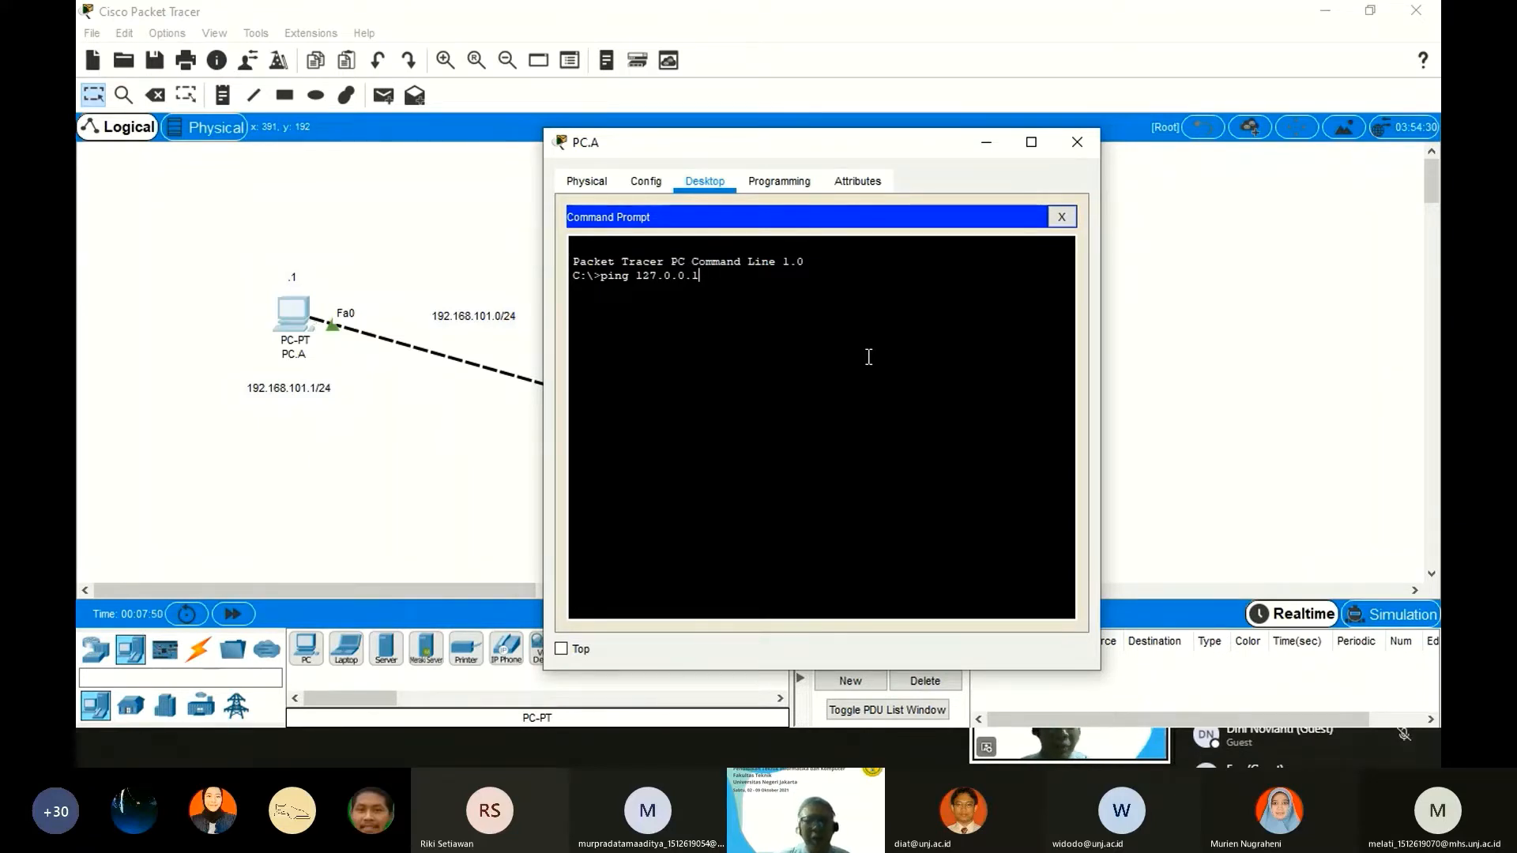
{"action": "key", "text": "Return"}
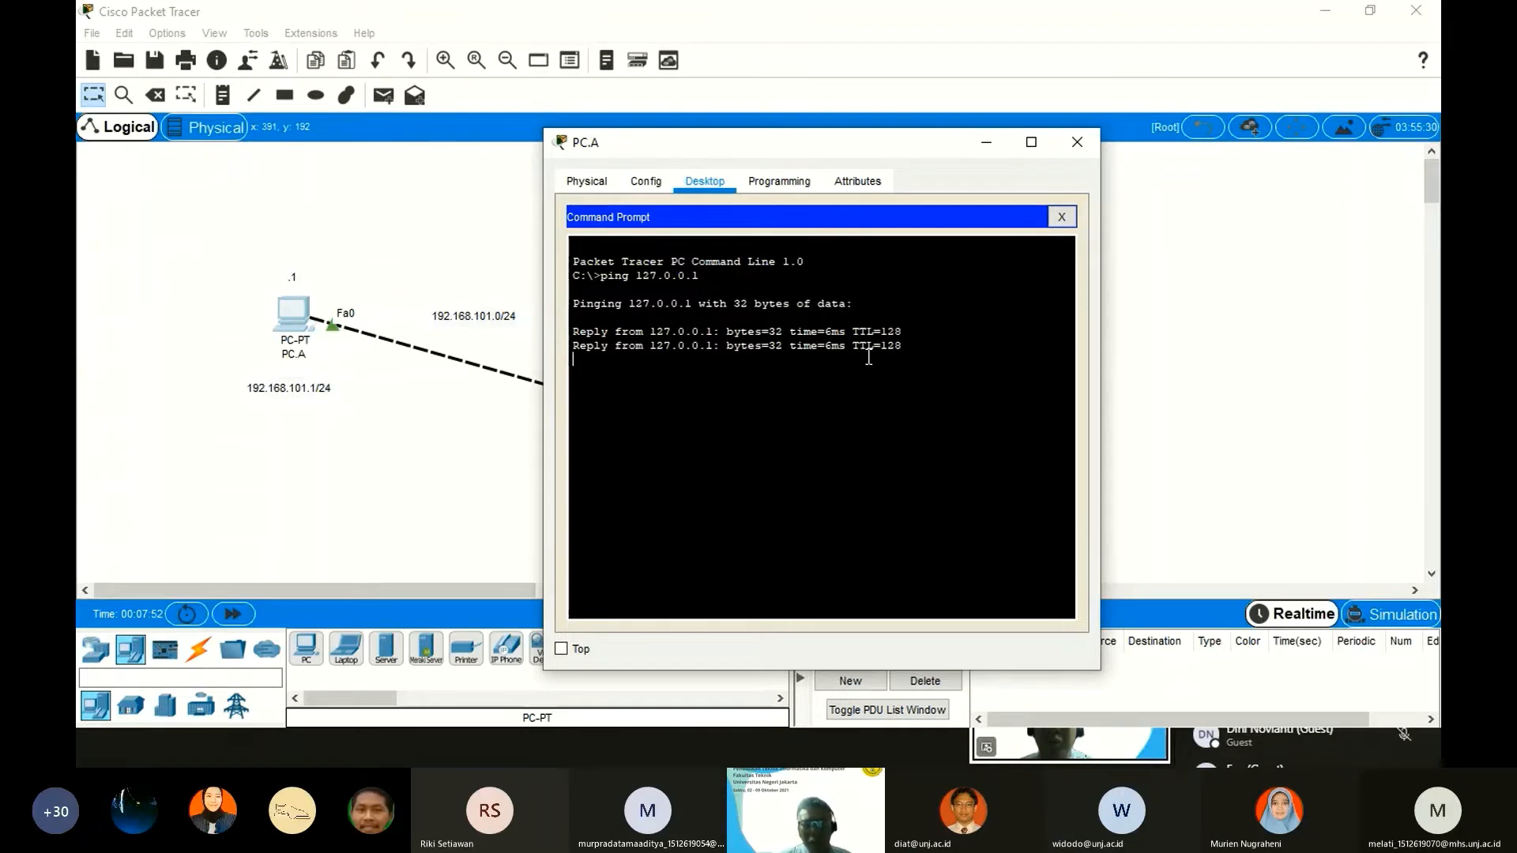
Ping PC.A's own address 192.168.101.1 from its Command Prompt.
{"action": "key", "text": "Up"}
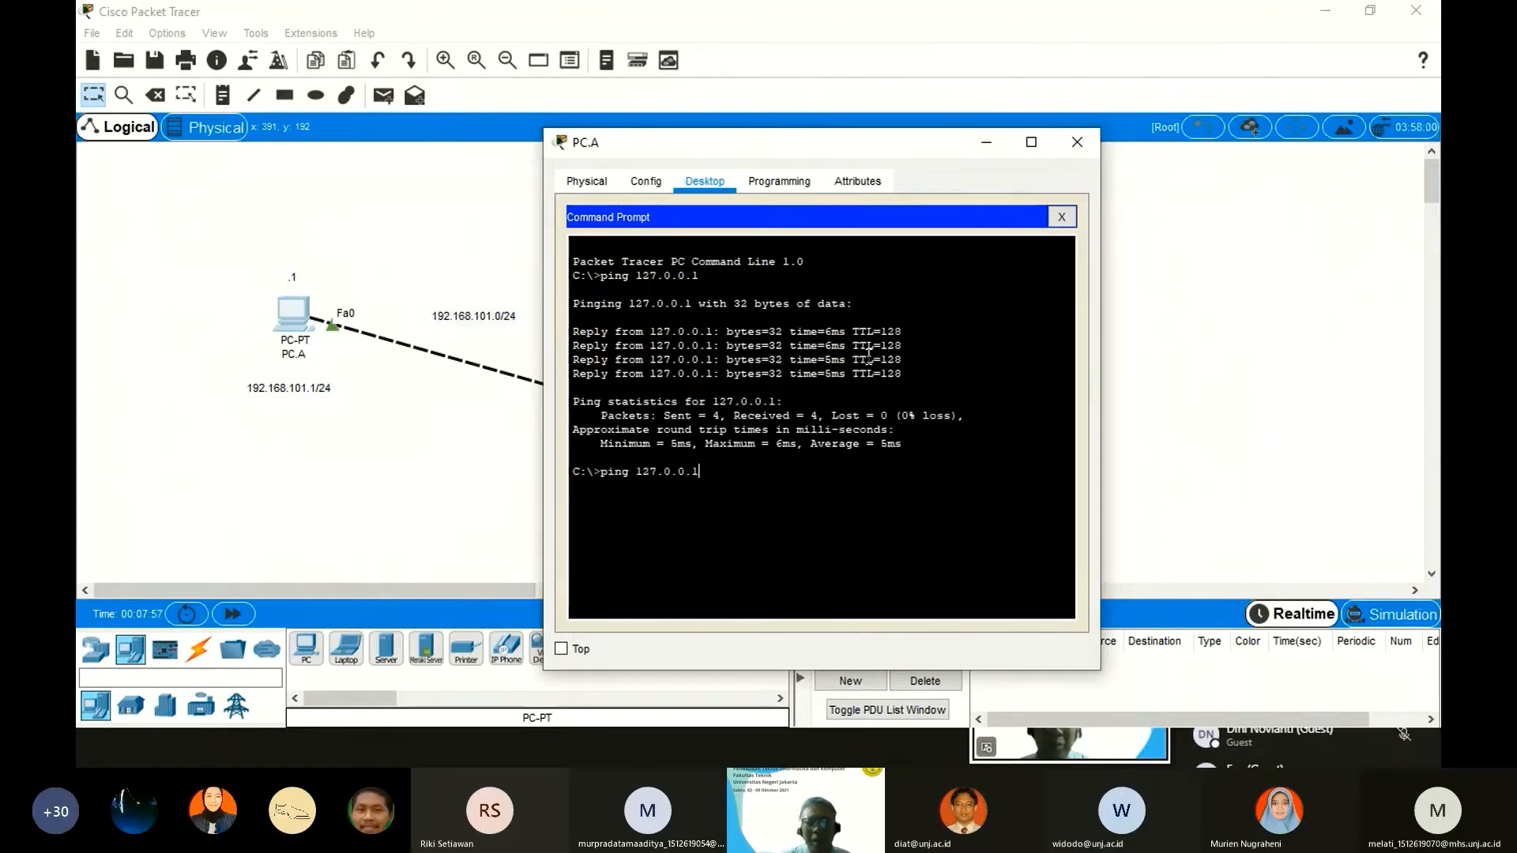
{"action": "key", "text": "BackSpace"}
{"action": "key", "text": "BackSpace"}
{"action": "key", "text": "BackSpace"}
{"action": "key", "text": "BackSpace"}
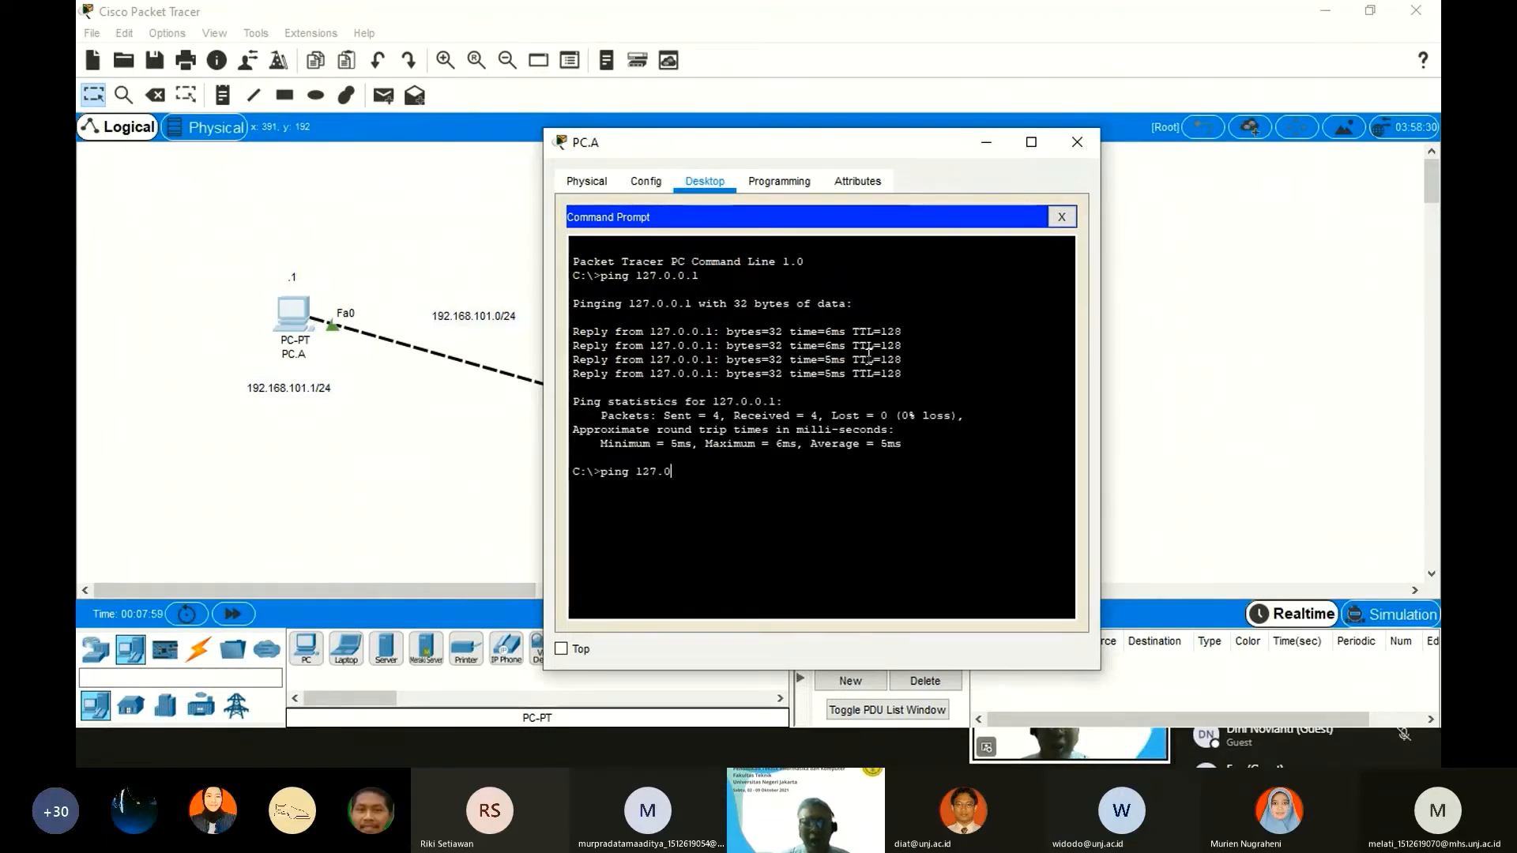
{"action": "key", "text": "BackSpace"}
{"action": "key", "text": "BackSpace"}
{"action": "key", "text": "BackSpace"}
{"action": "key", "text": "BackSpace"}
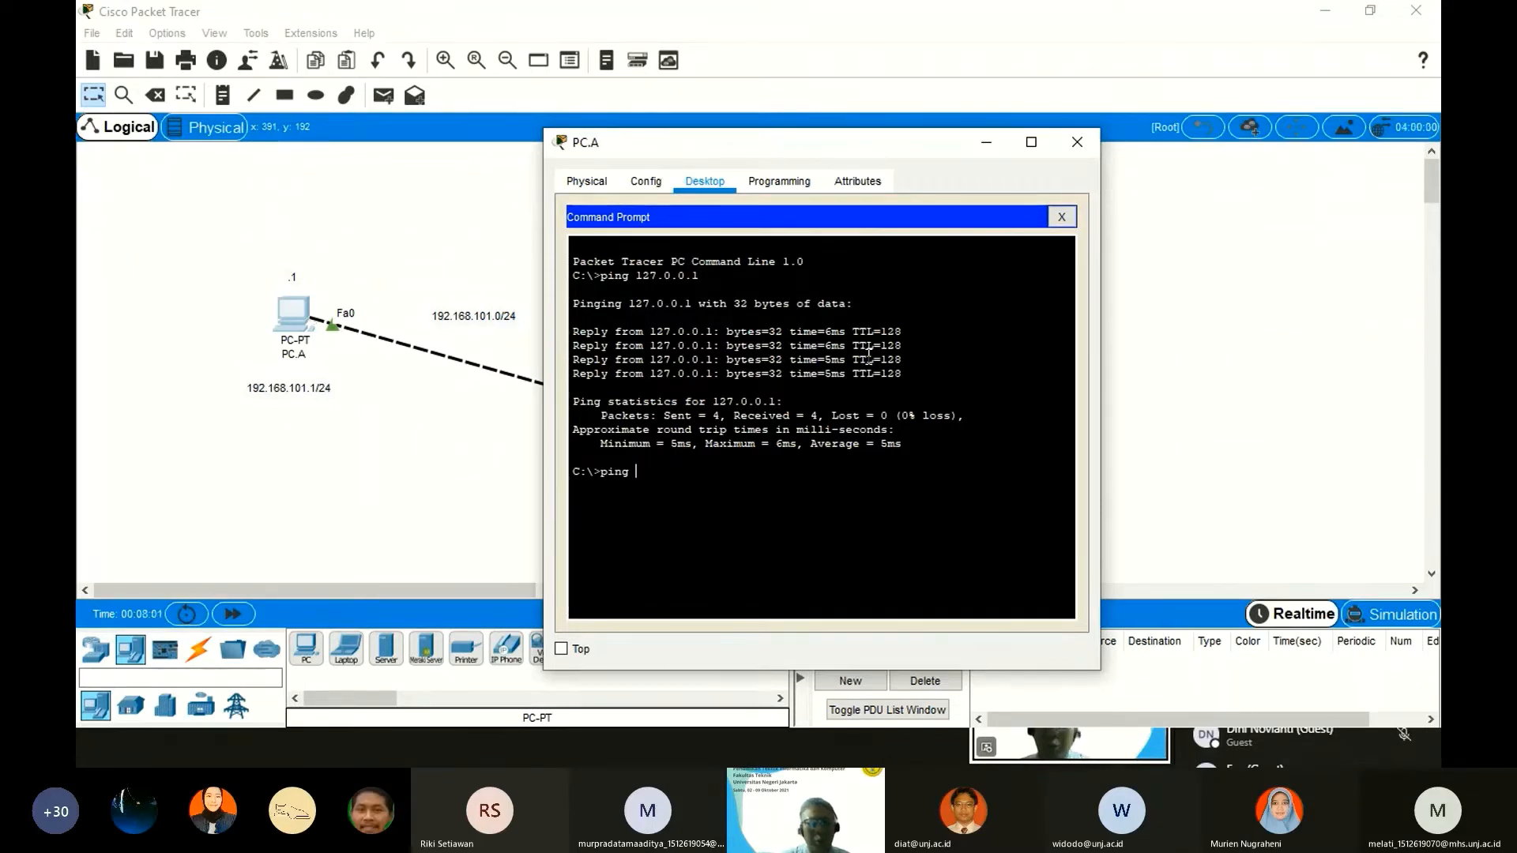
{"action": "type", "text": "92.168"}
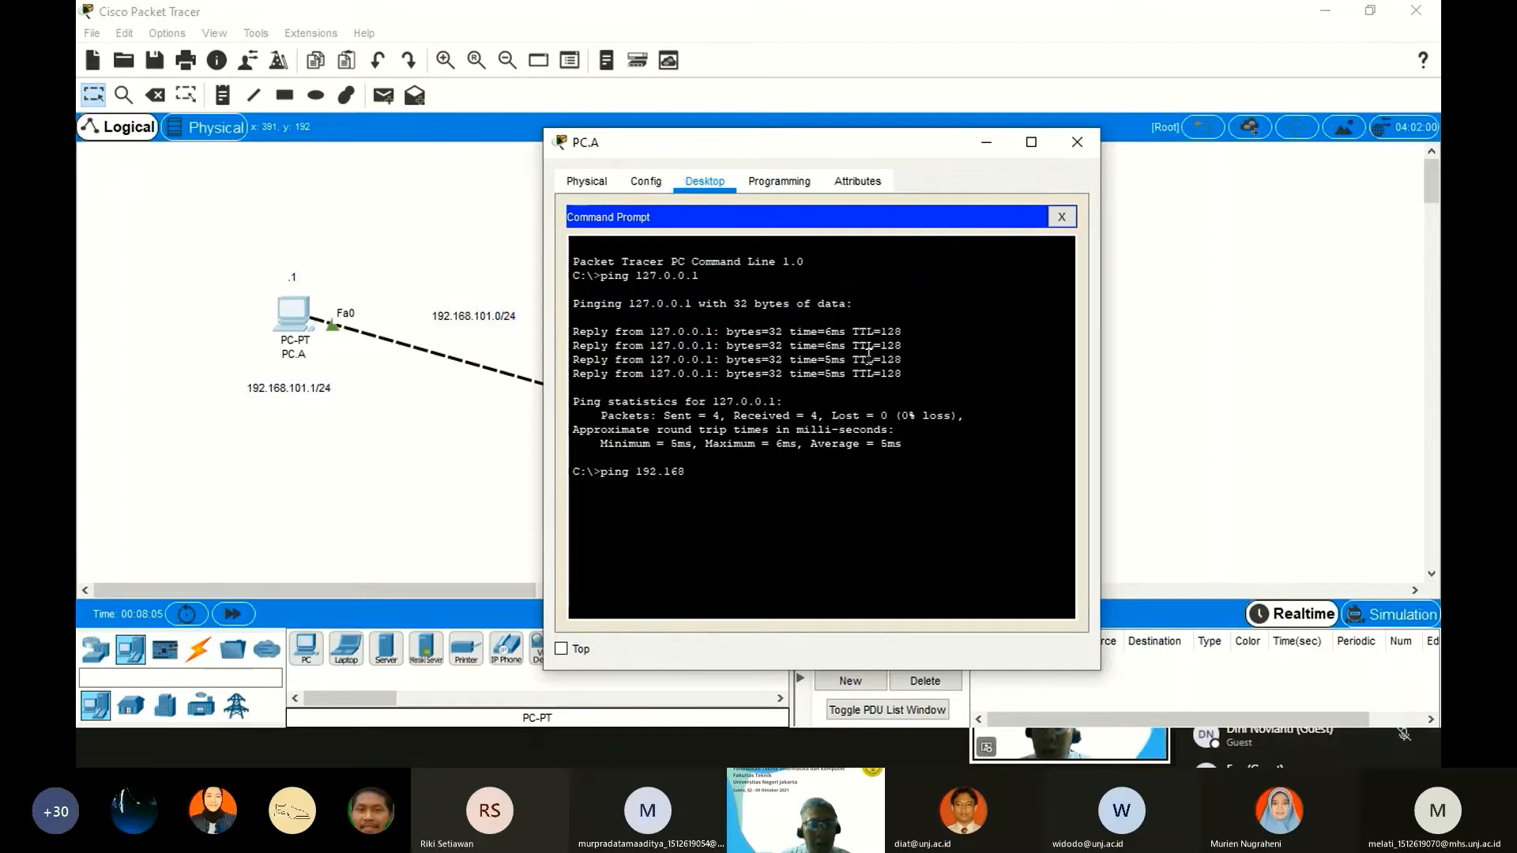
{"action": "type", "text": ".101.1"}
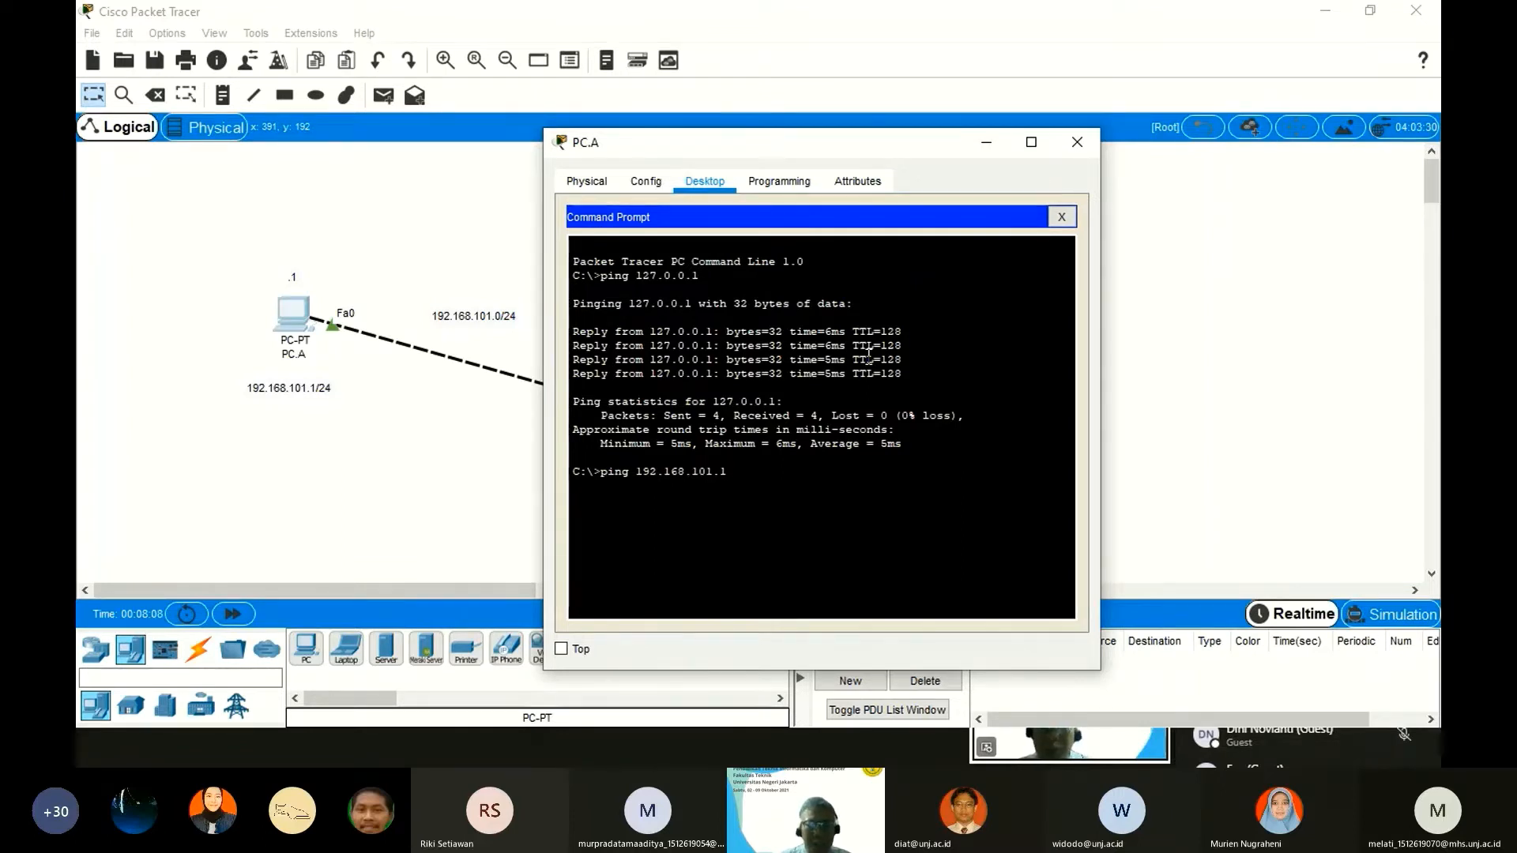
{"action": "key", "text": "Return"}
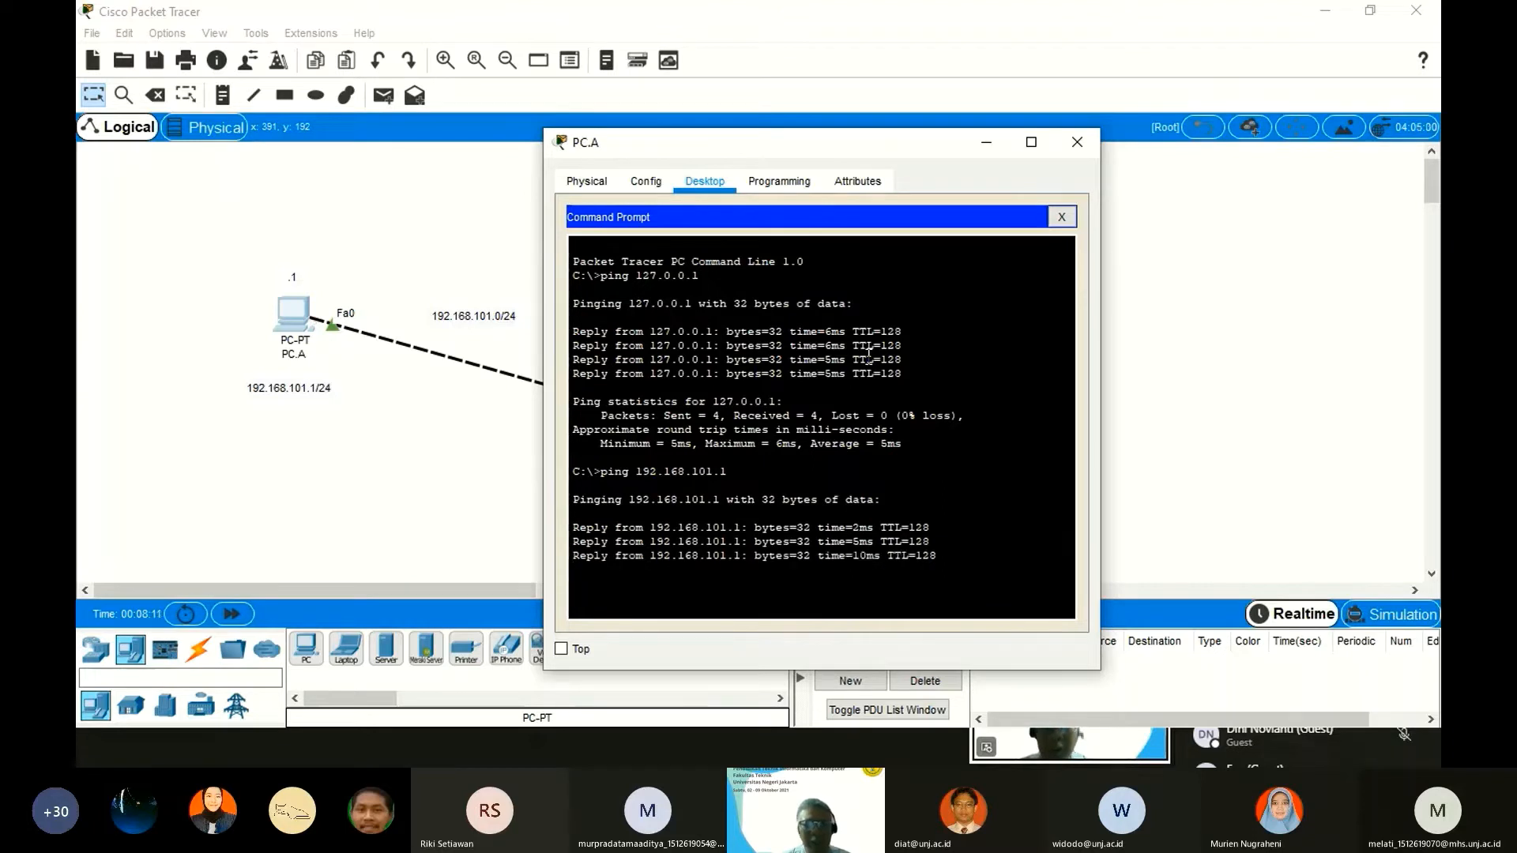
Ping PC.B at 192.168.101.2 from PC.A and close PC.A's window.
{"action": "key", "text": "Up"}
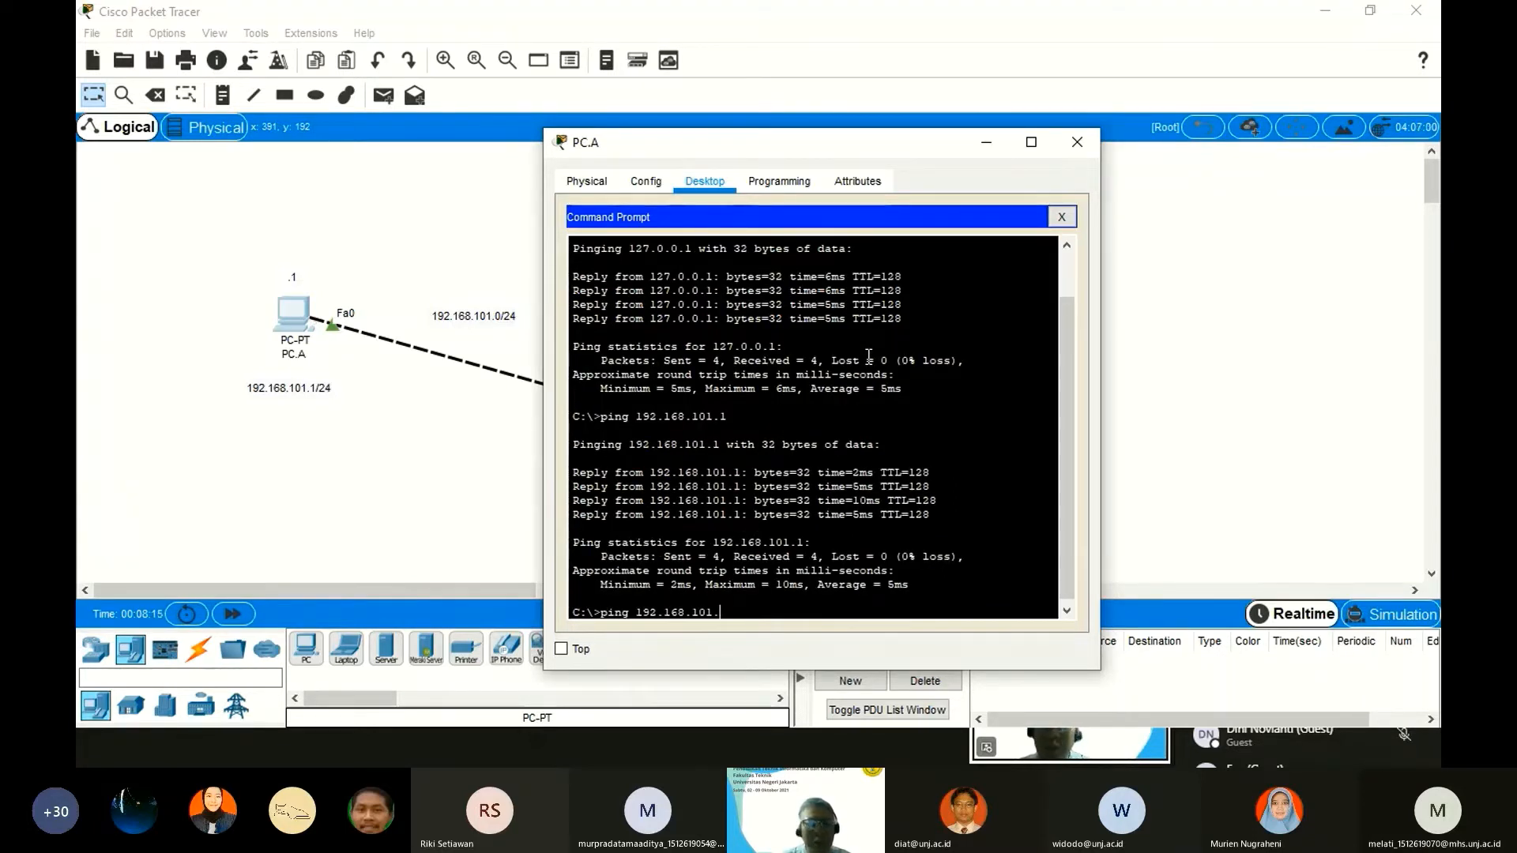
{"action": "key", "text": "BackSpace"}
{"action": "type", "text": "3"}
{"action": "key", "text": "BackSpace"}
{"action": "type", "text": "2"}
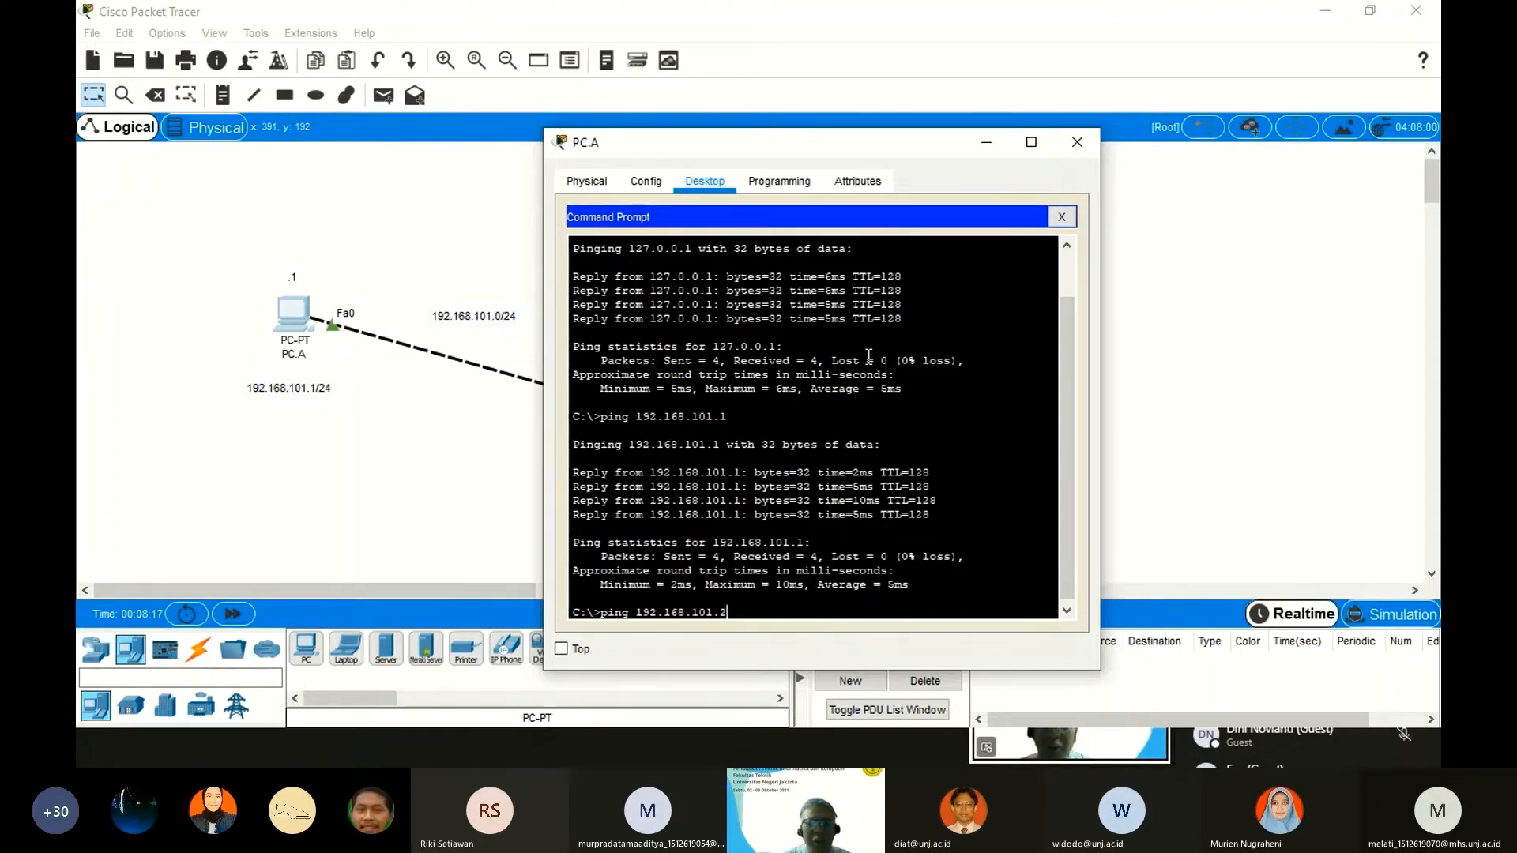
{"action": "key", "text": "Return"}
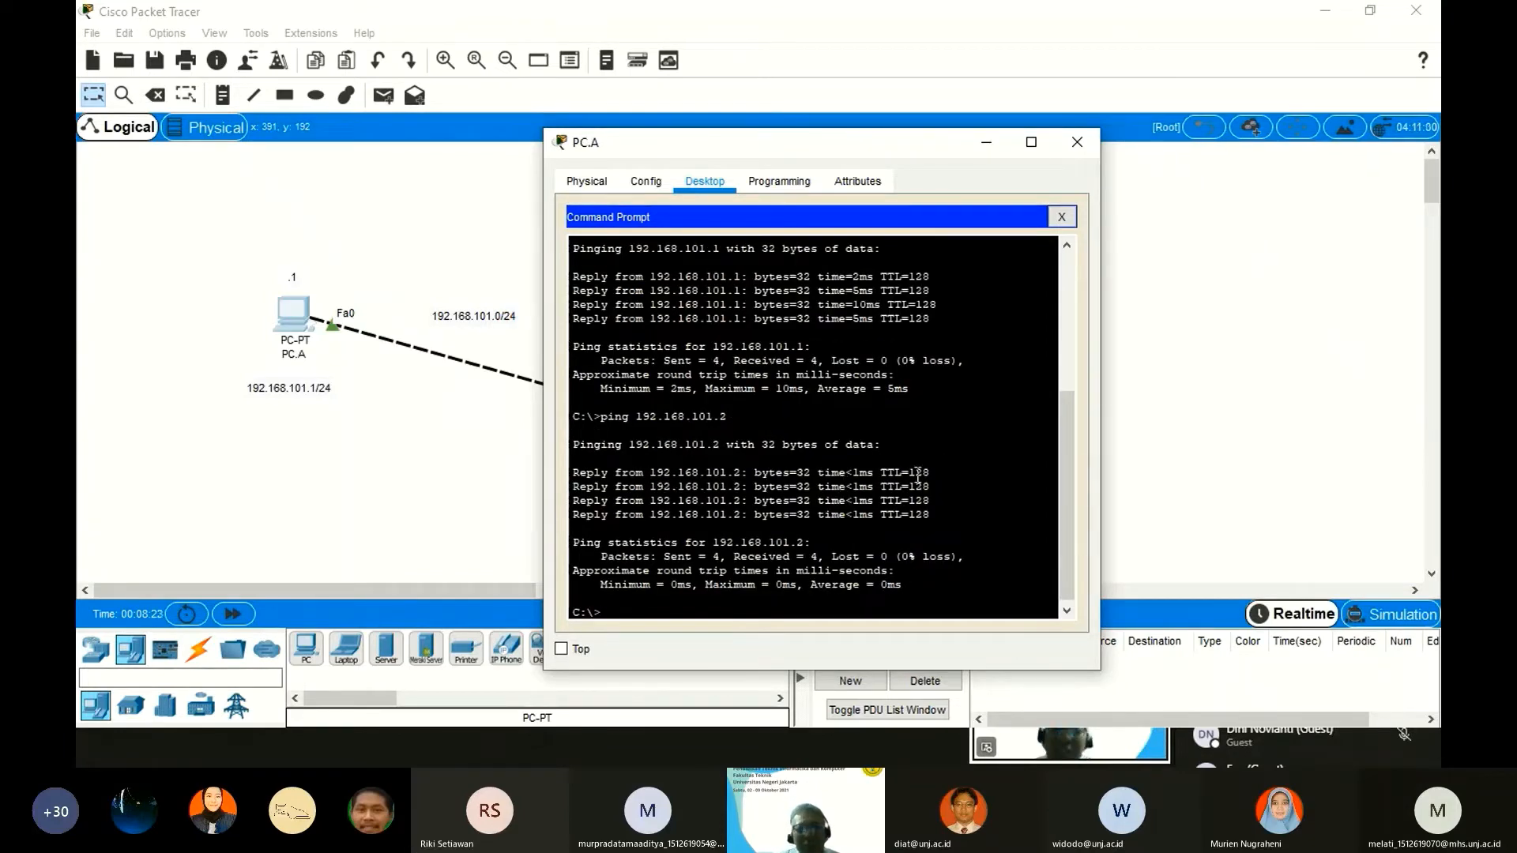
{"action": "left_click", "coordinate": [1076, 141]}
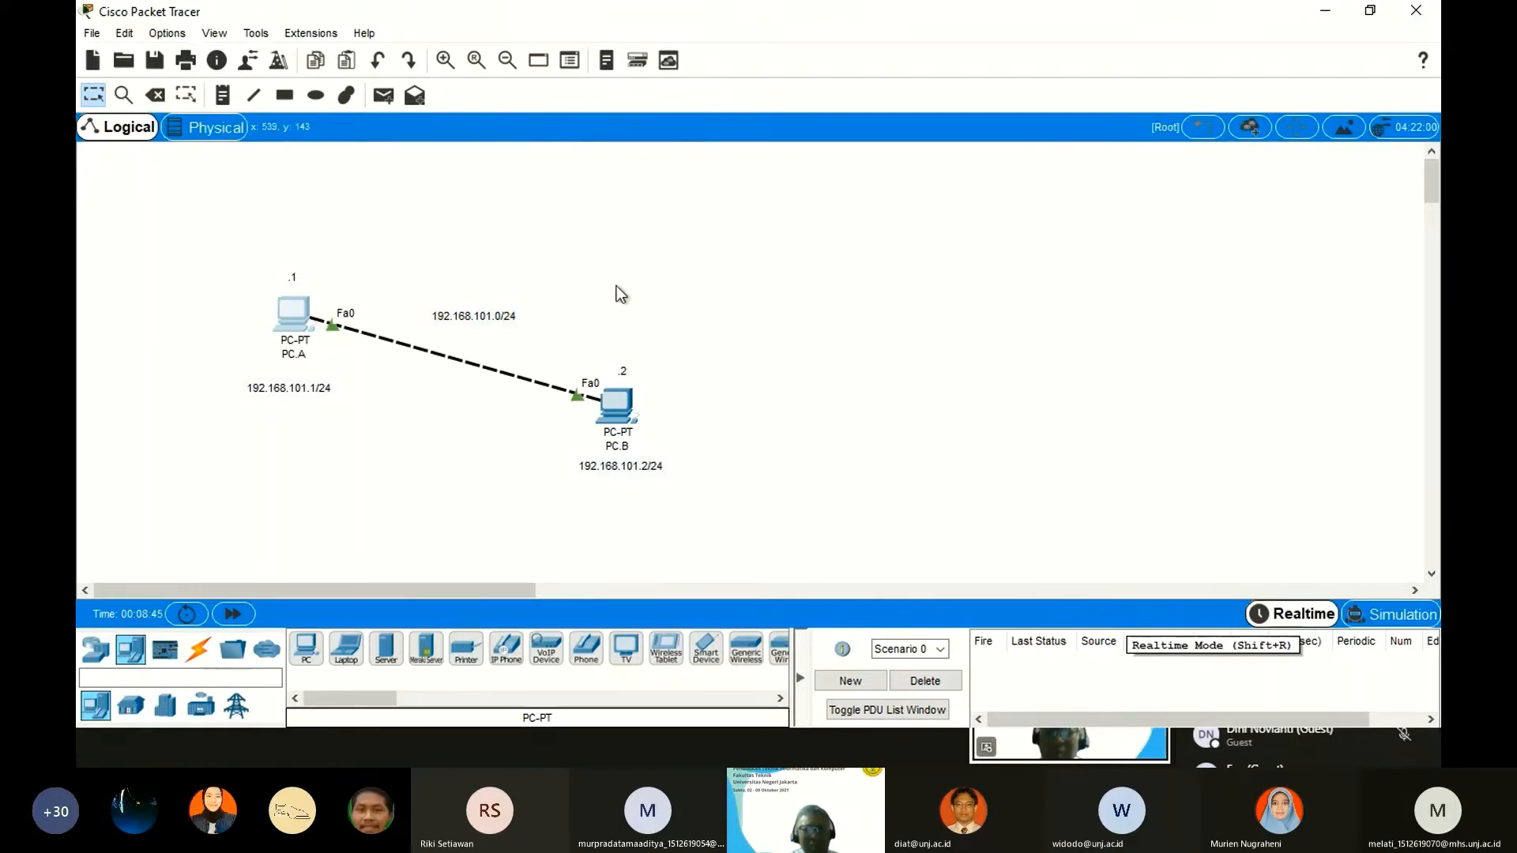
{"action": "left_click", "coordinate": [382, 97]}
{"action": "left_click", "coordinate": [299, 316]}
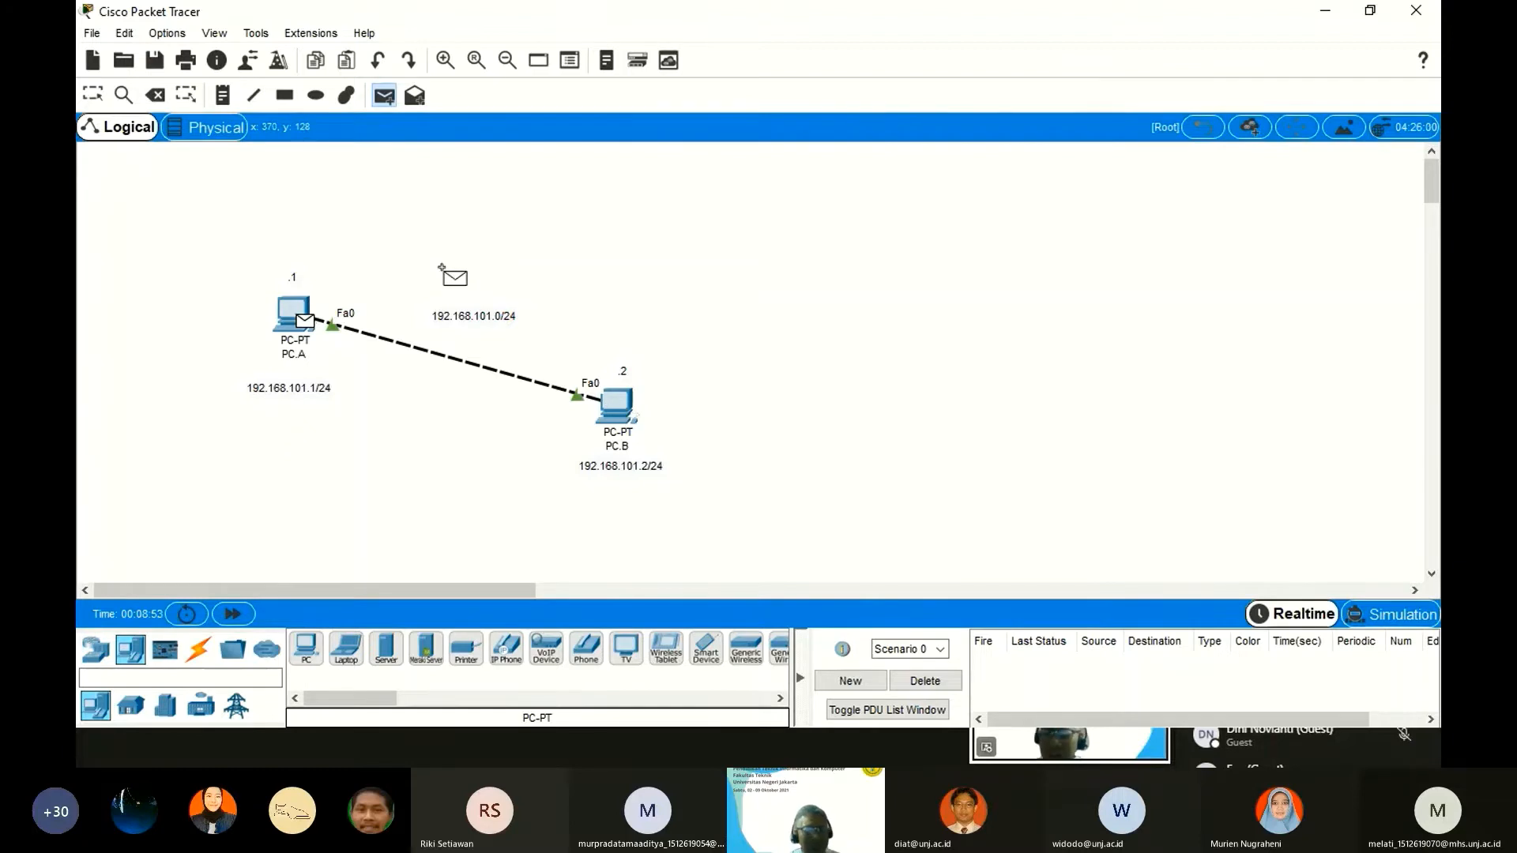
{"action": "key", "text": "Escape"}
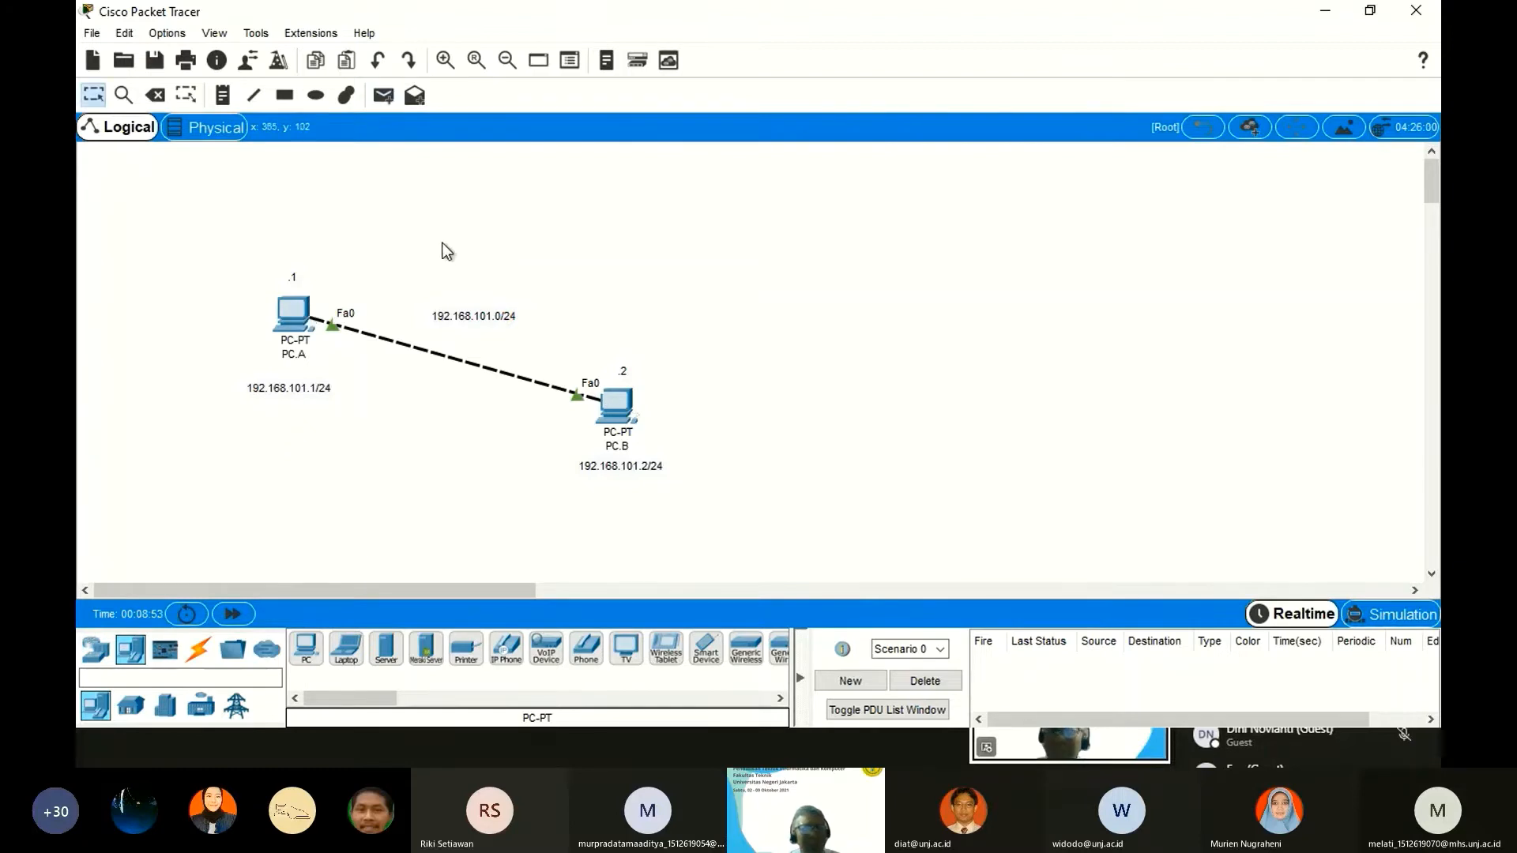
Send a simple PDU from PC.A to PC.B in Realtime mode.
{"action": "left_click", "coordinate": [384, 97]}
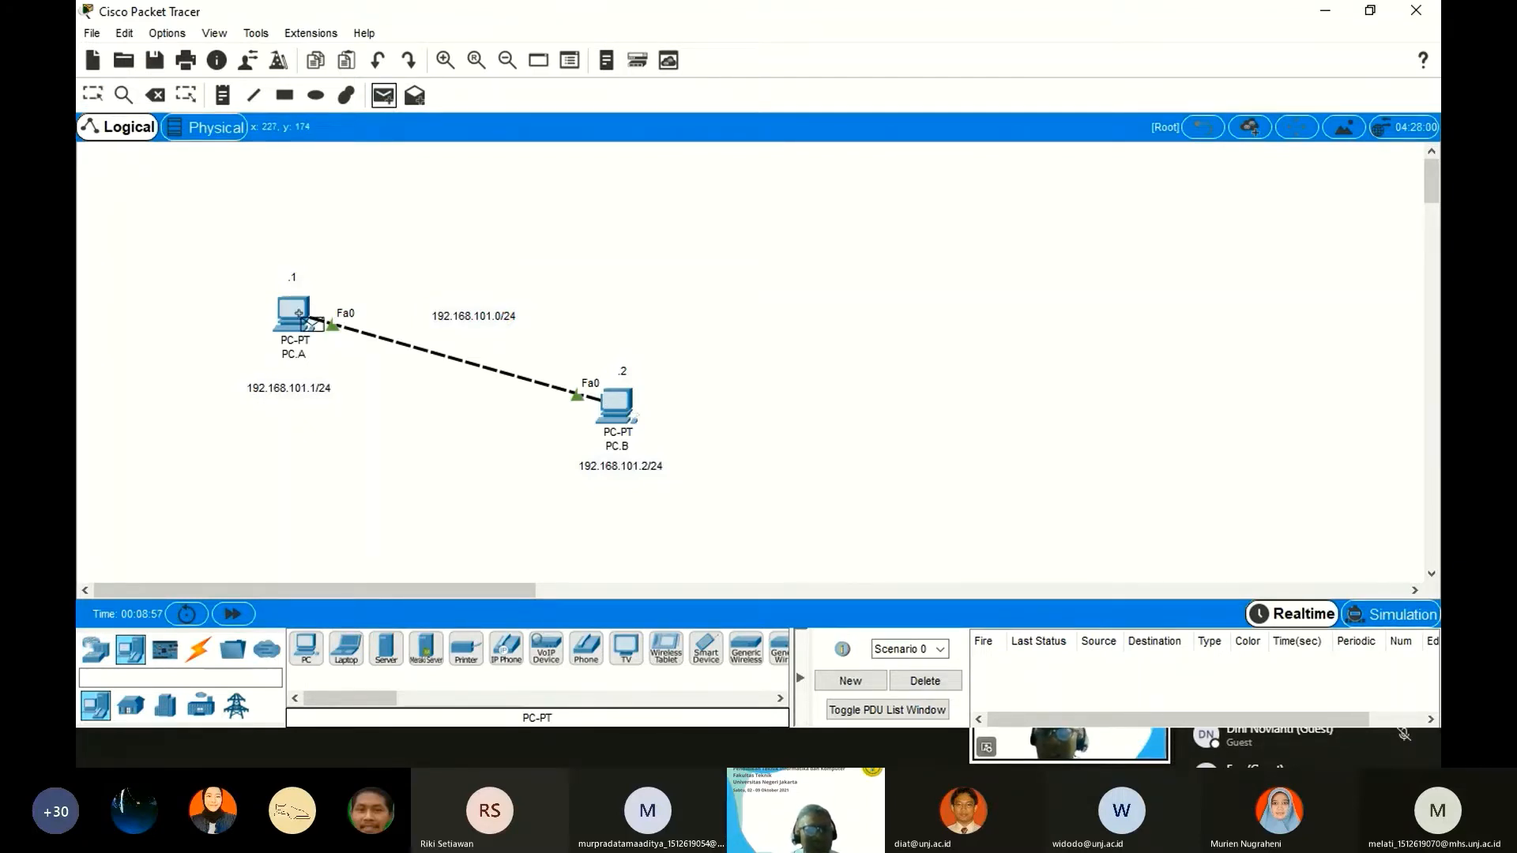
{"action": "left_click", "coordinate": [298, 314]}
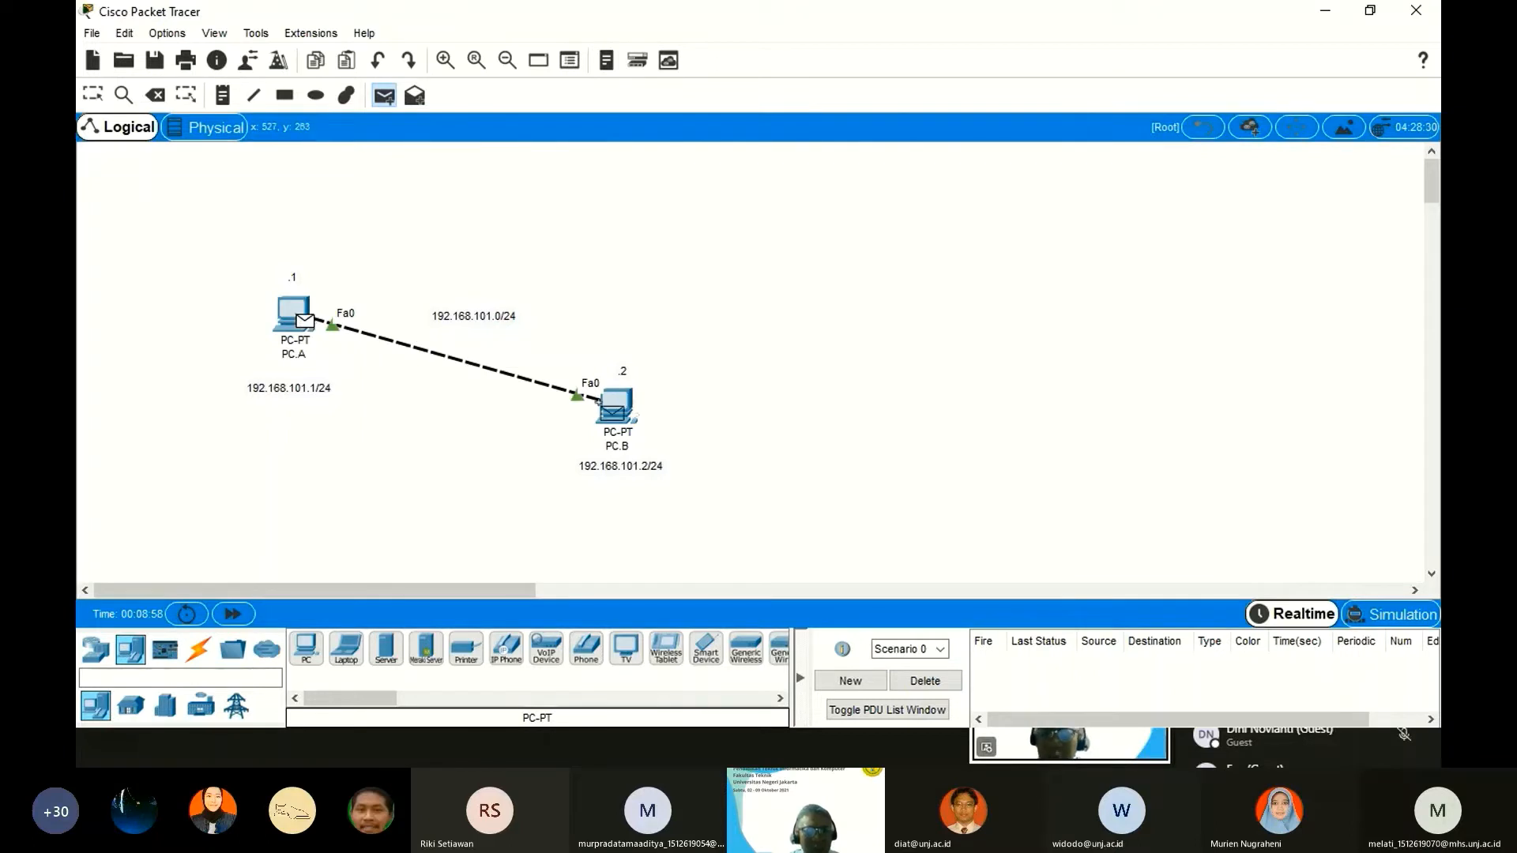
{"action": "left_click", "coordinate": [614, 409]}
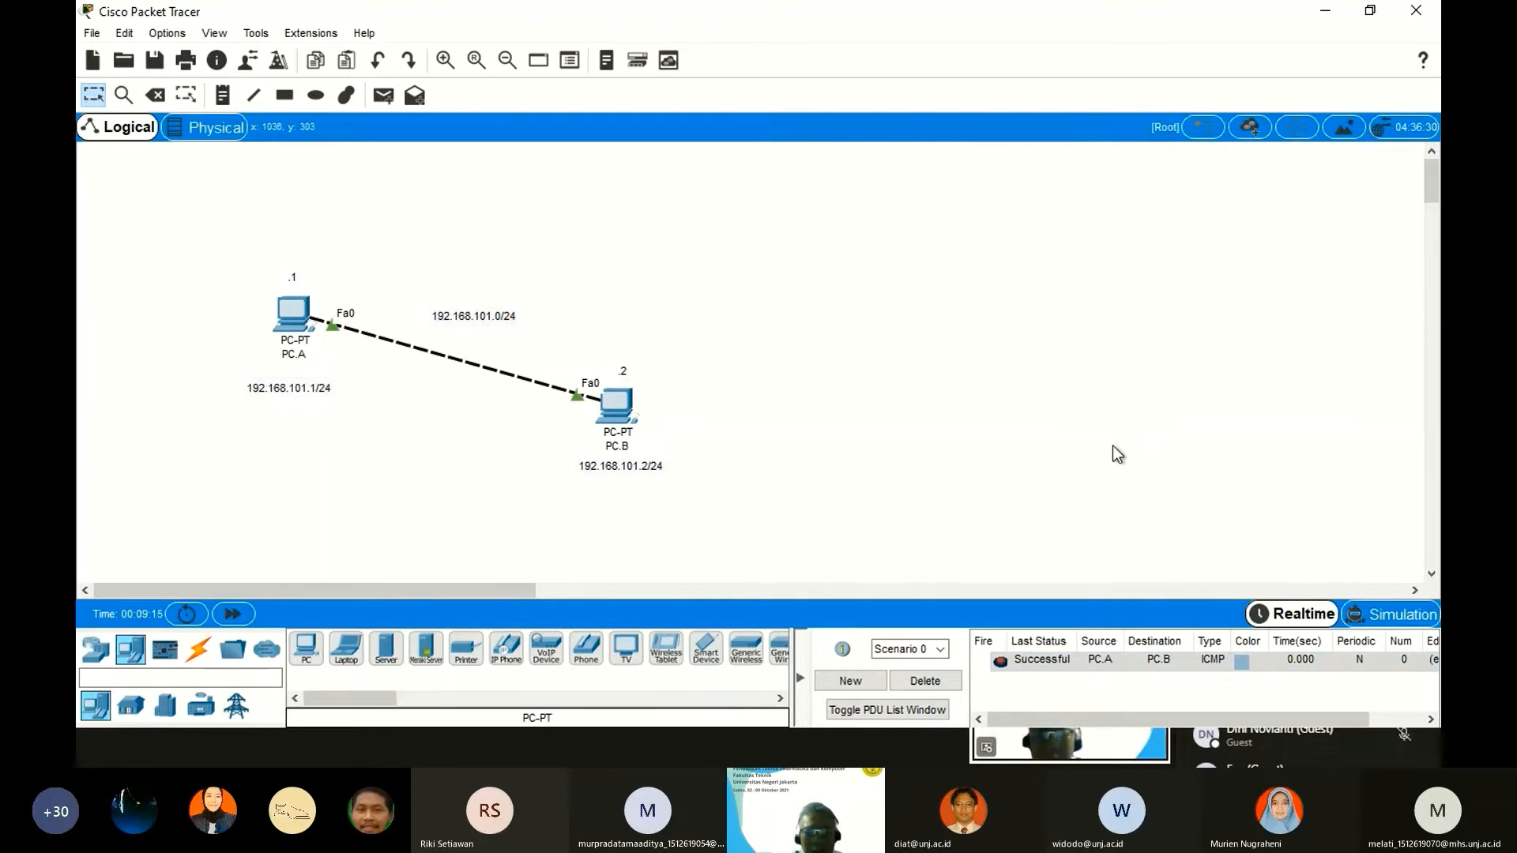
Switch to Simulation mode and try to add another simple PDU between PC.A and PC.B.
{"action": "left_click", "coordinate": [1407, 618]}
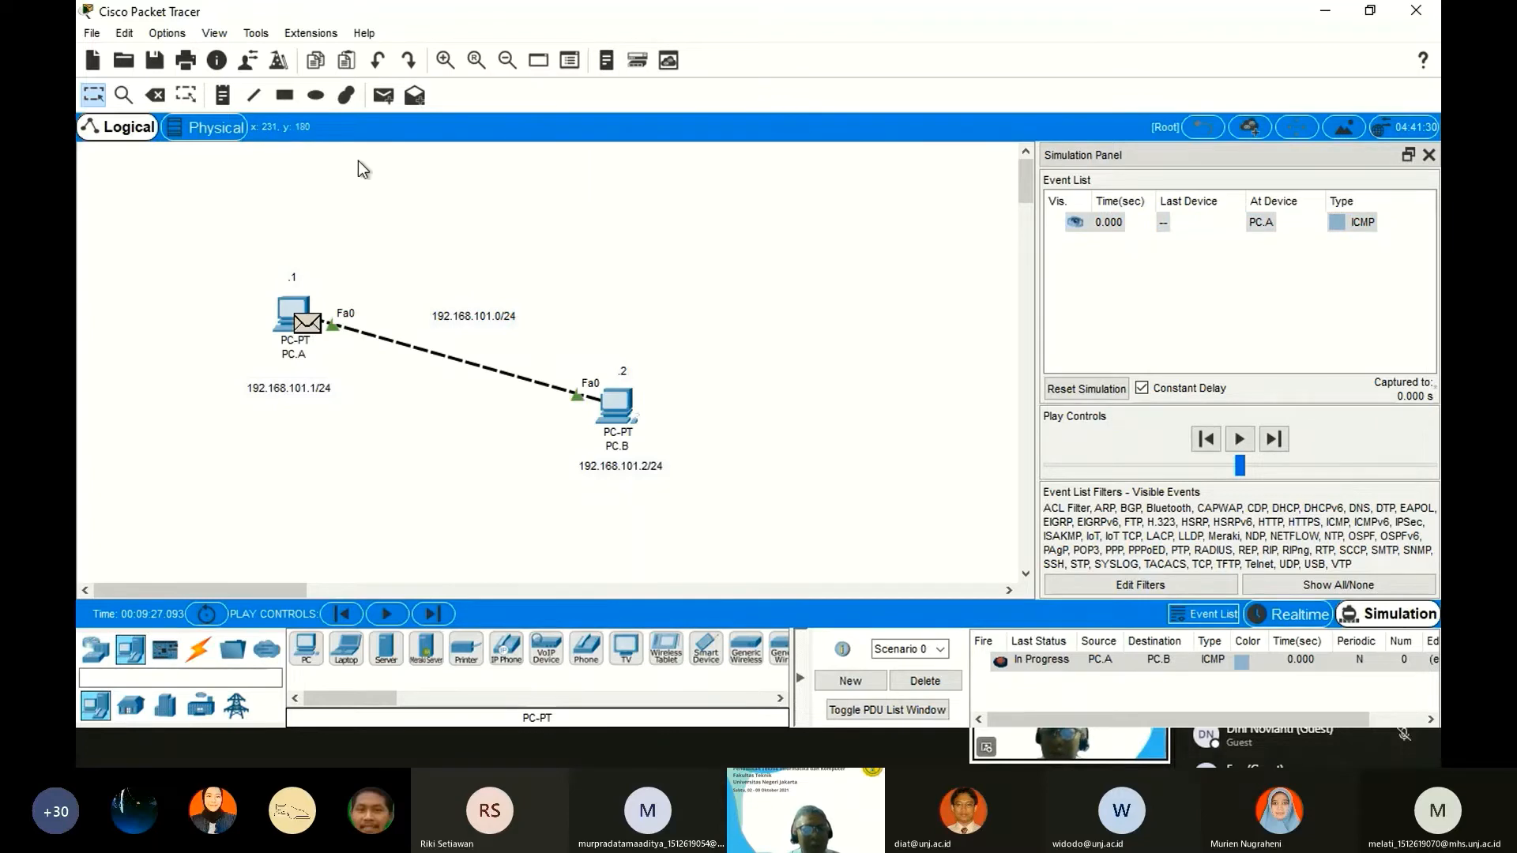
{"action": "left_click", "coordinate": [384, 94]}
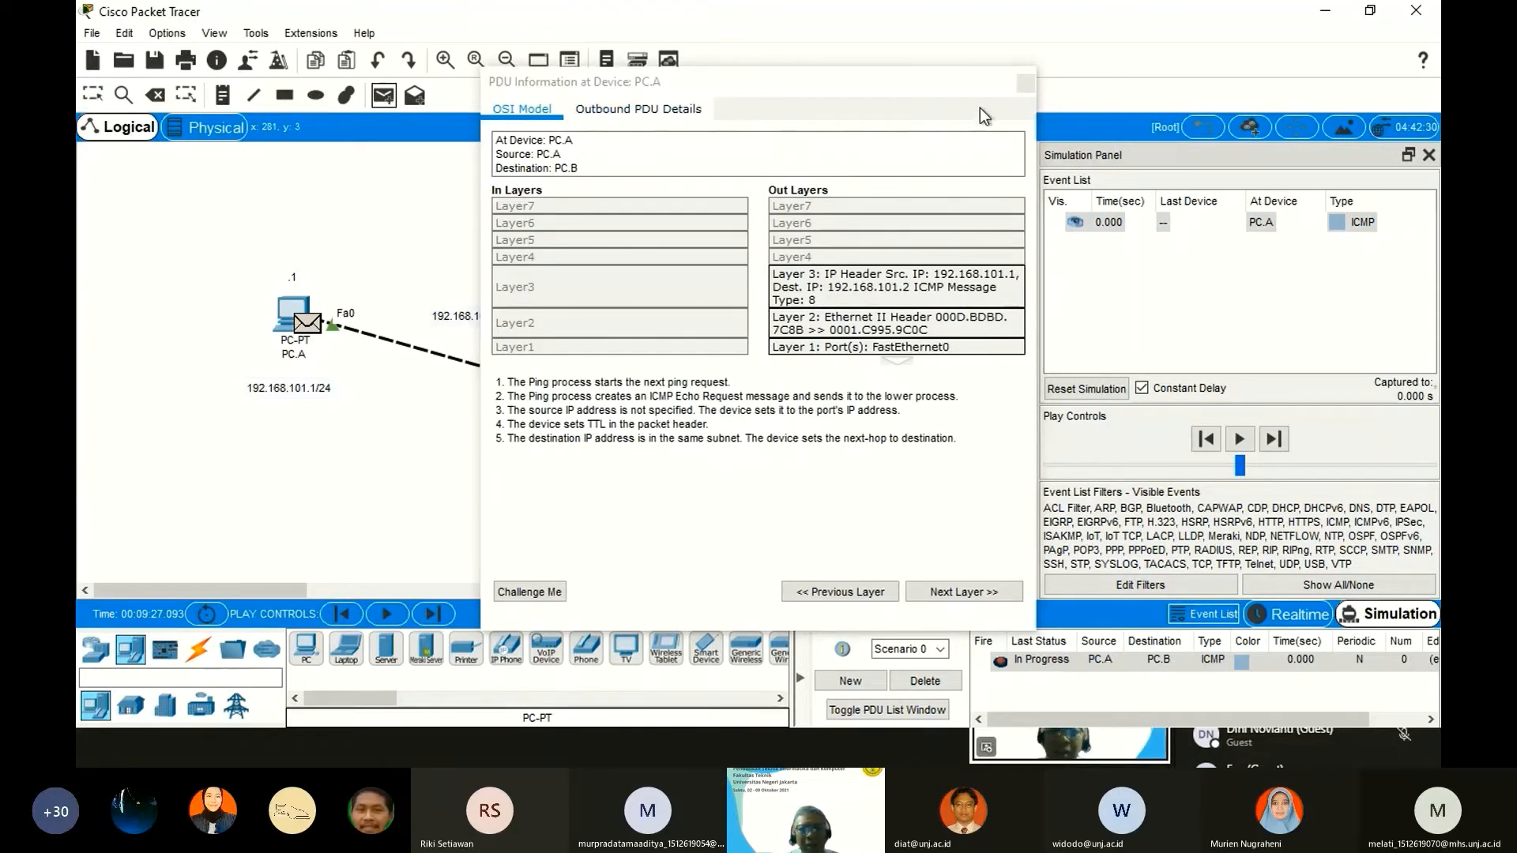
{"action": "left_click", "coordinate": [1024, 84]}
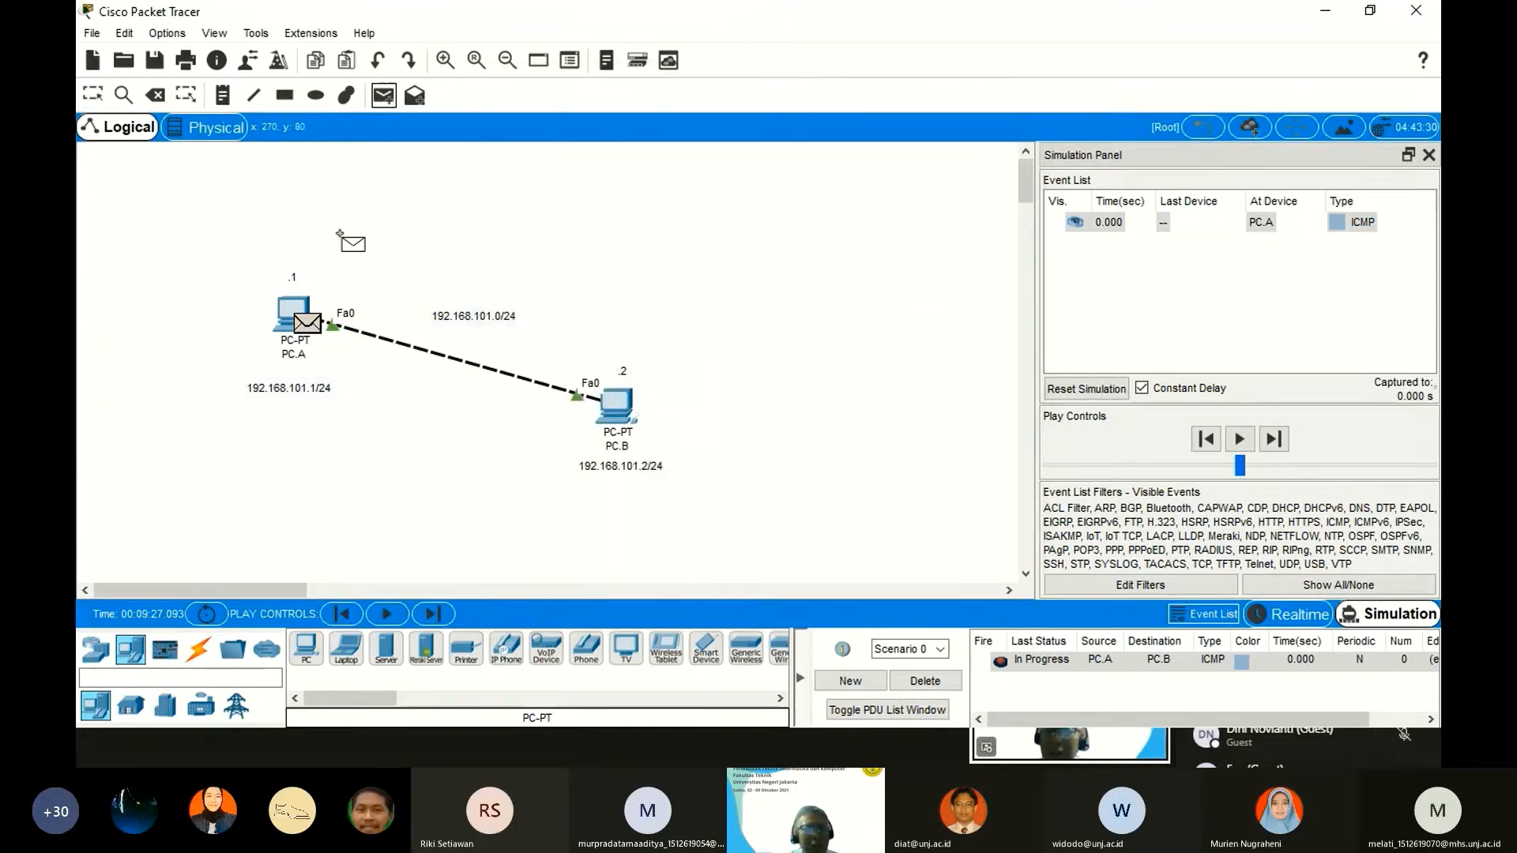
{"action": "left_click", "coordinate": [295, 314]}
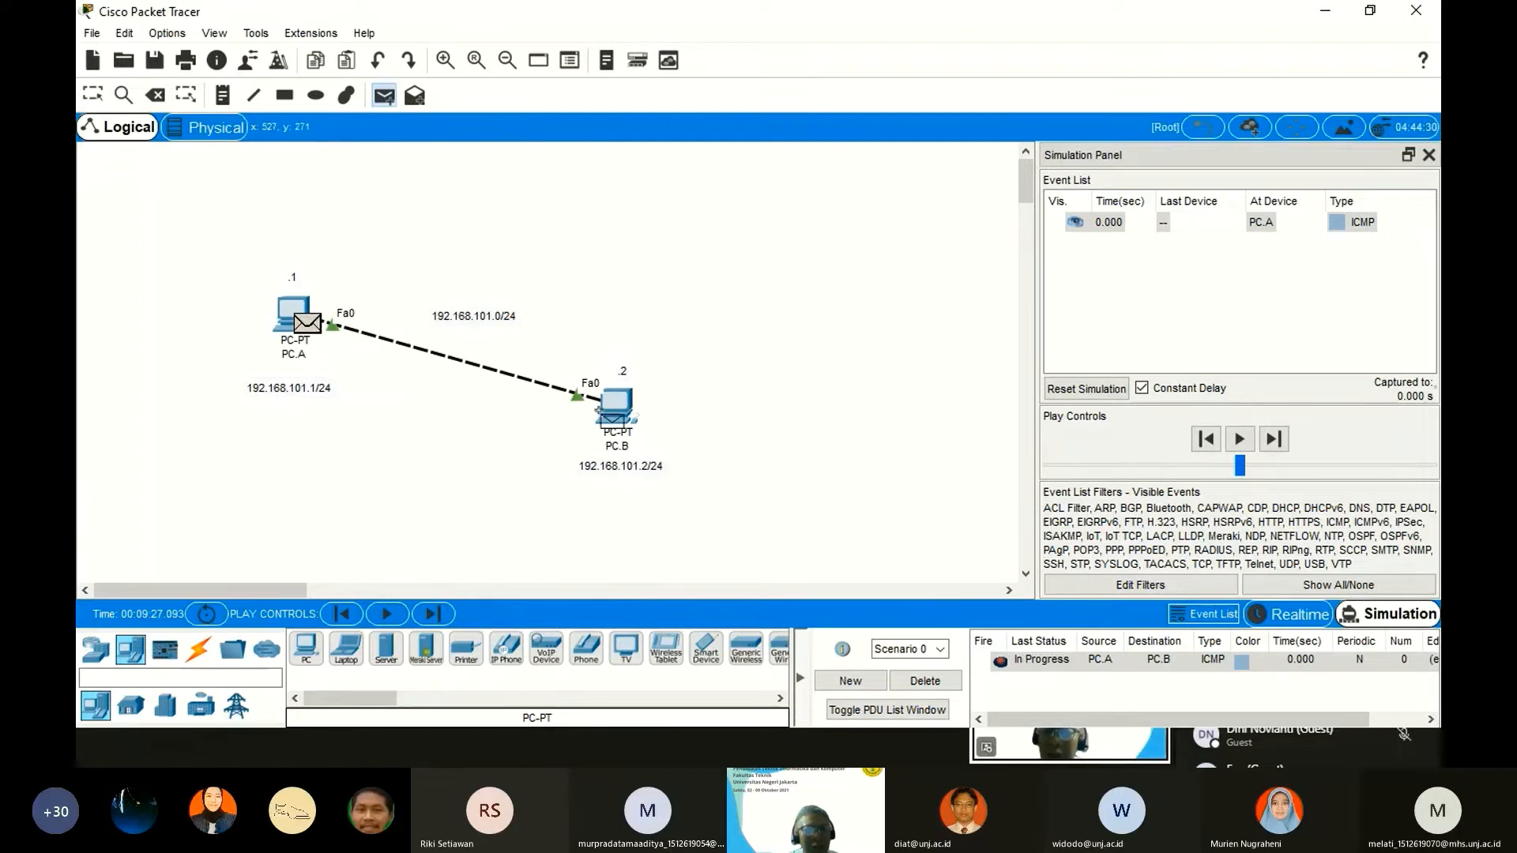
{"action": "left_click", "coordinate": [598, 412]}
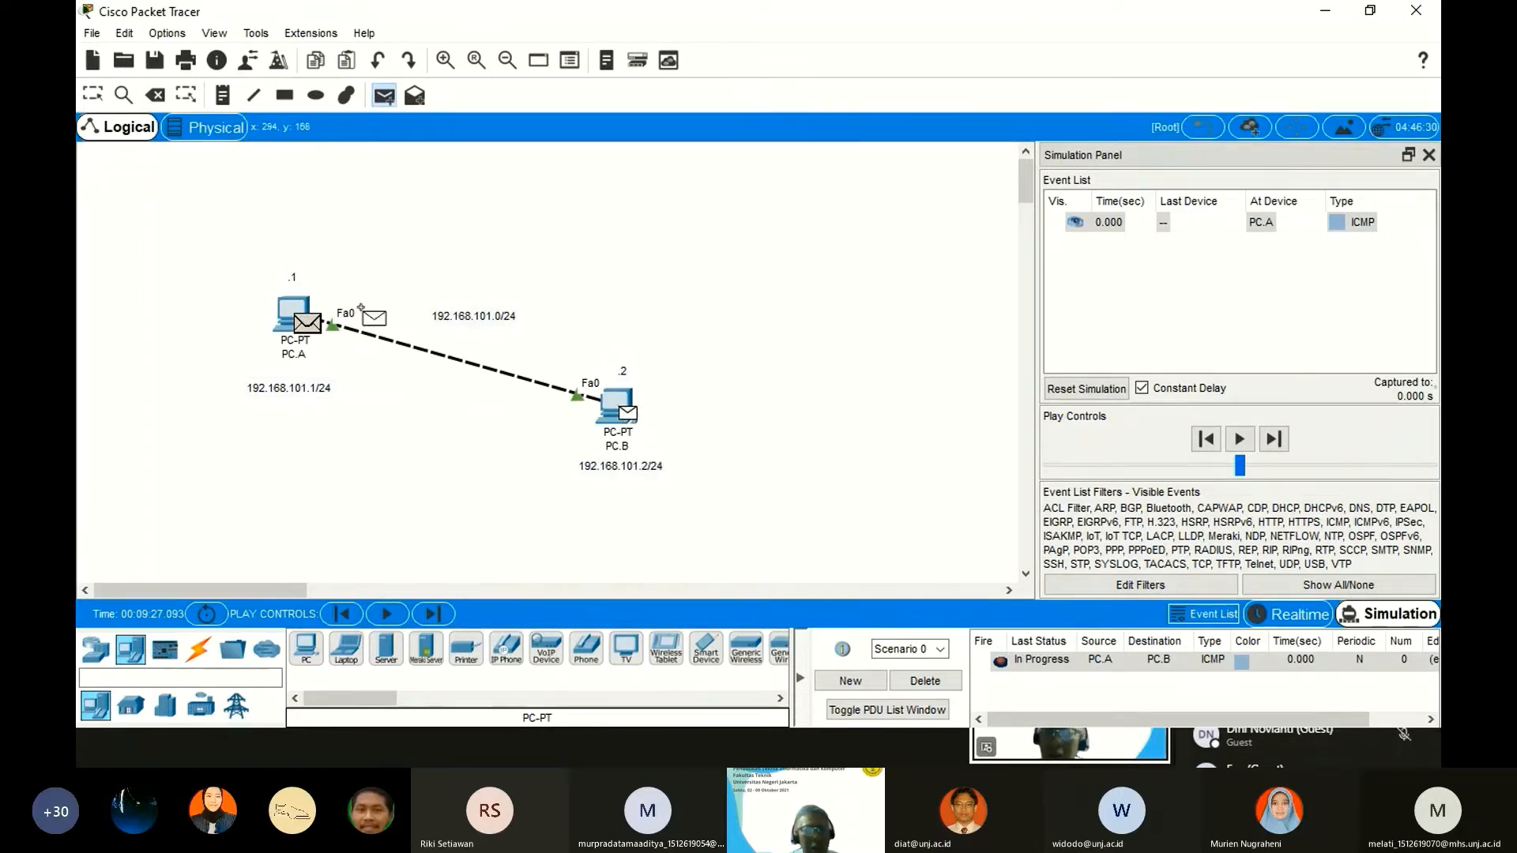
{"action": "key", "text": "Escape"}
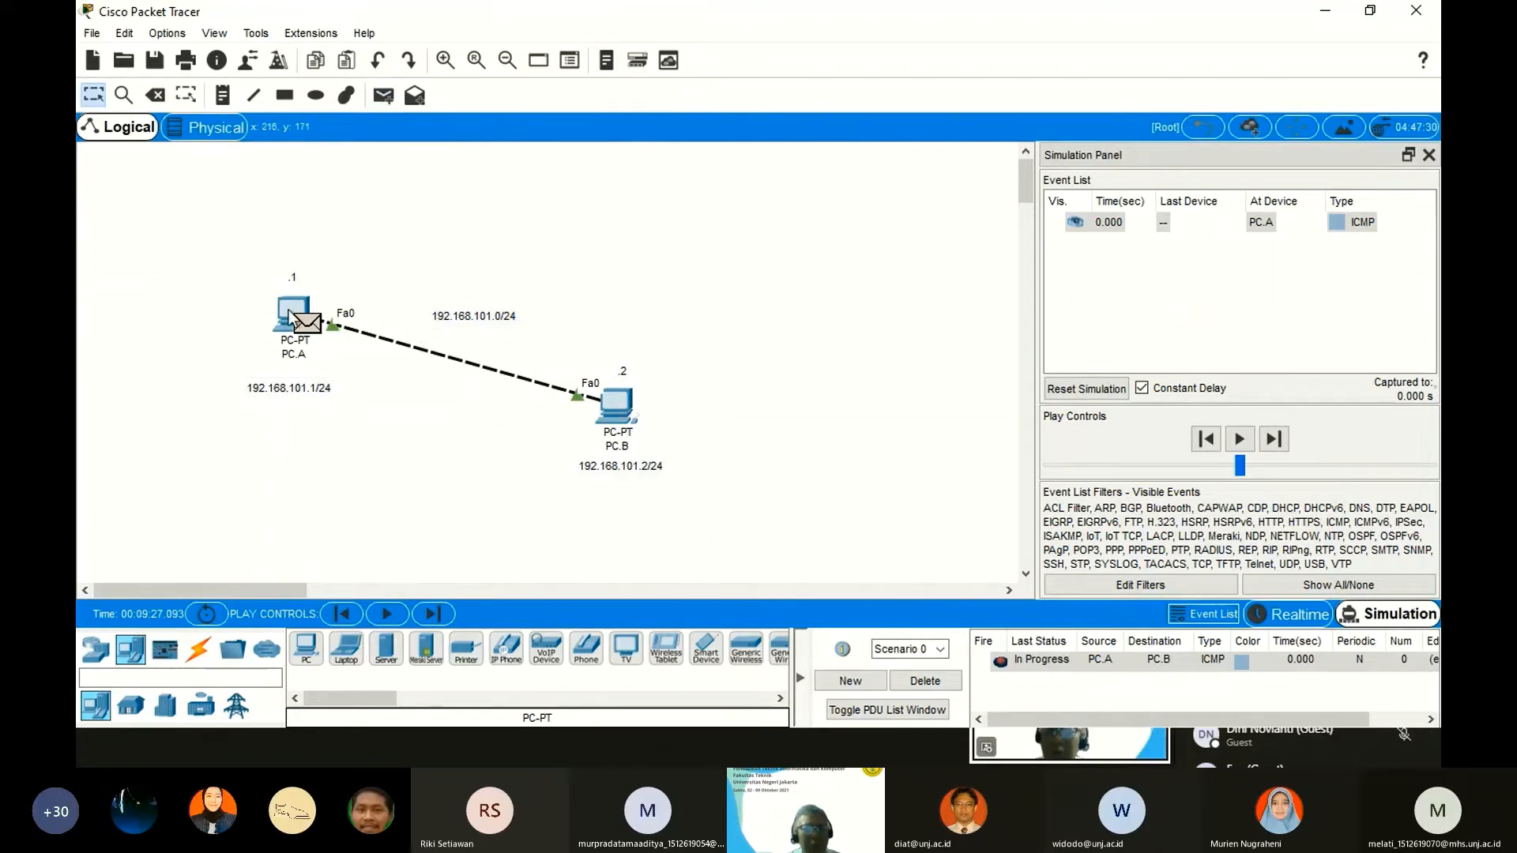
Add a simple PDU with PC.B as source and PC.A as destination.
{"action": "left_click", "coordinate": [384, 95]}
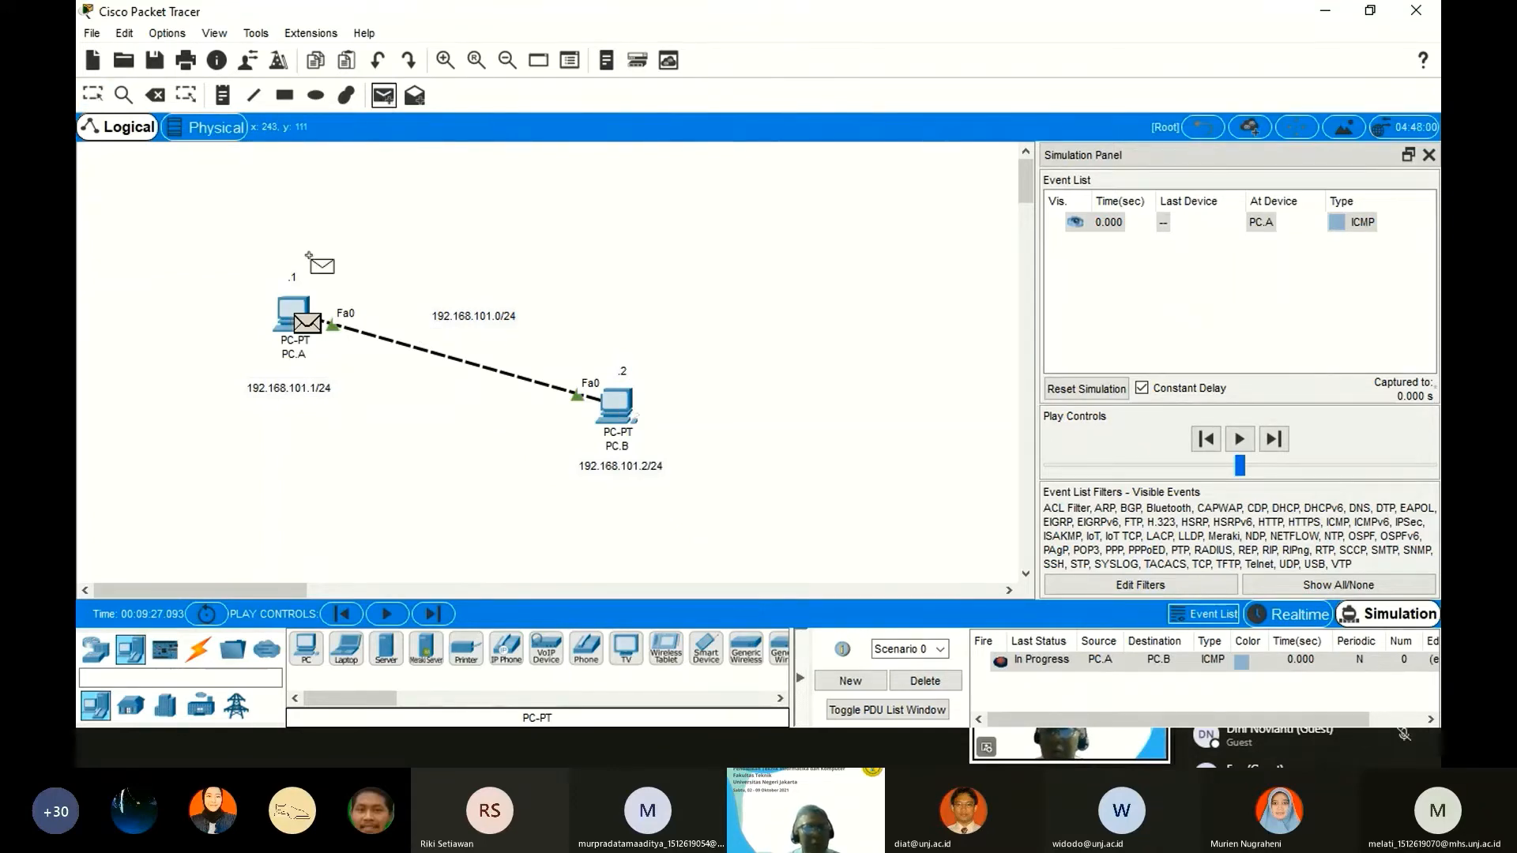
{"action": "left_click", "coordinate": [624, 411]}
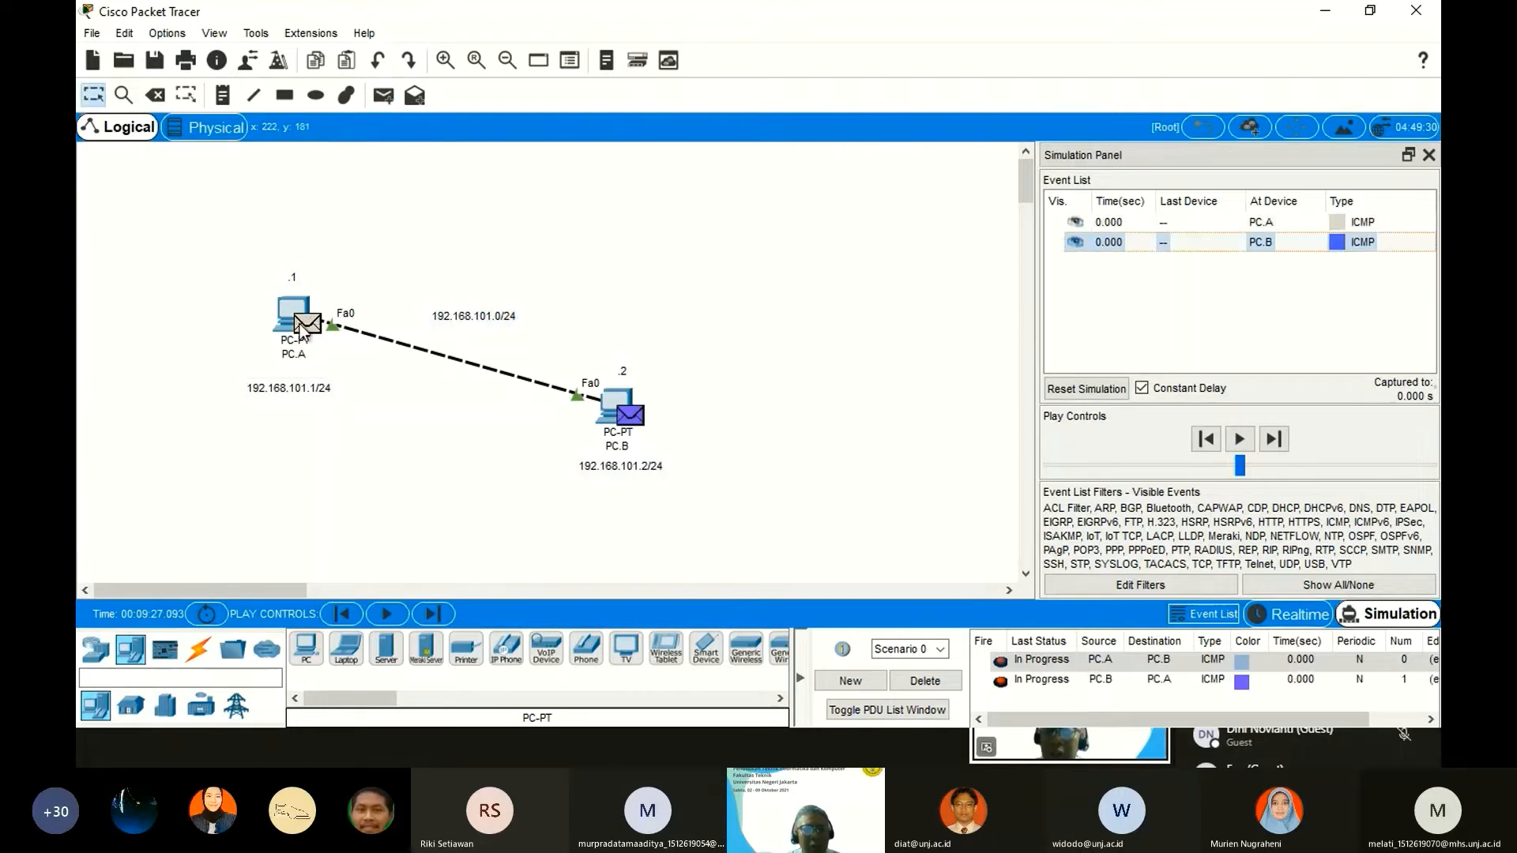
Delete both test PDUs from the scenario and return to Realtime mode.
{"action": "left_click", "coordinate": [1078, 680]}
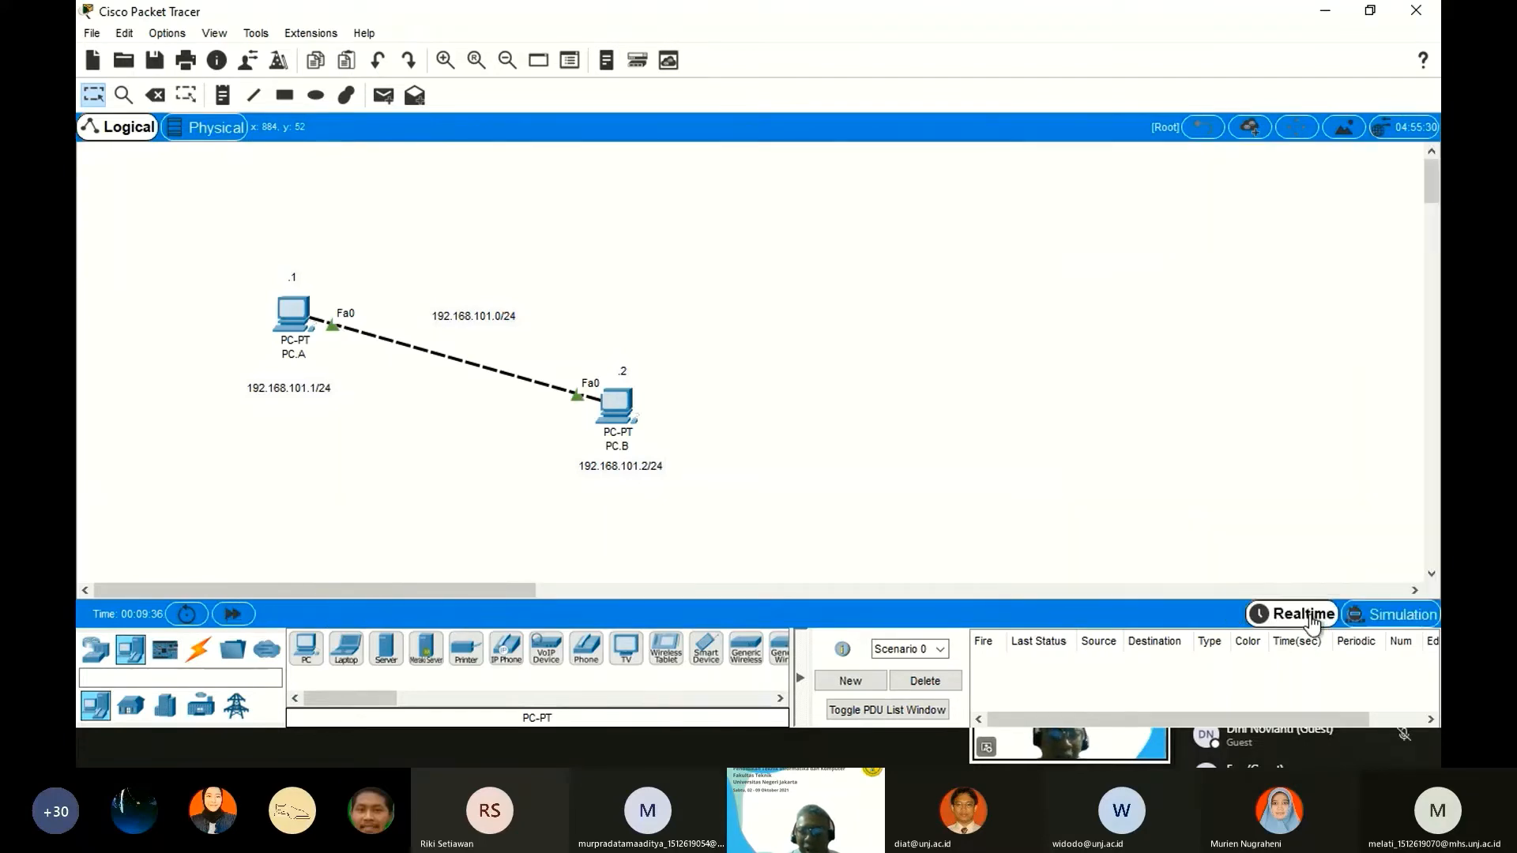
{"action": "left_click", "coordinate": [1303, 616]}
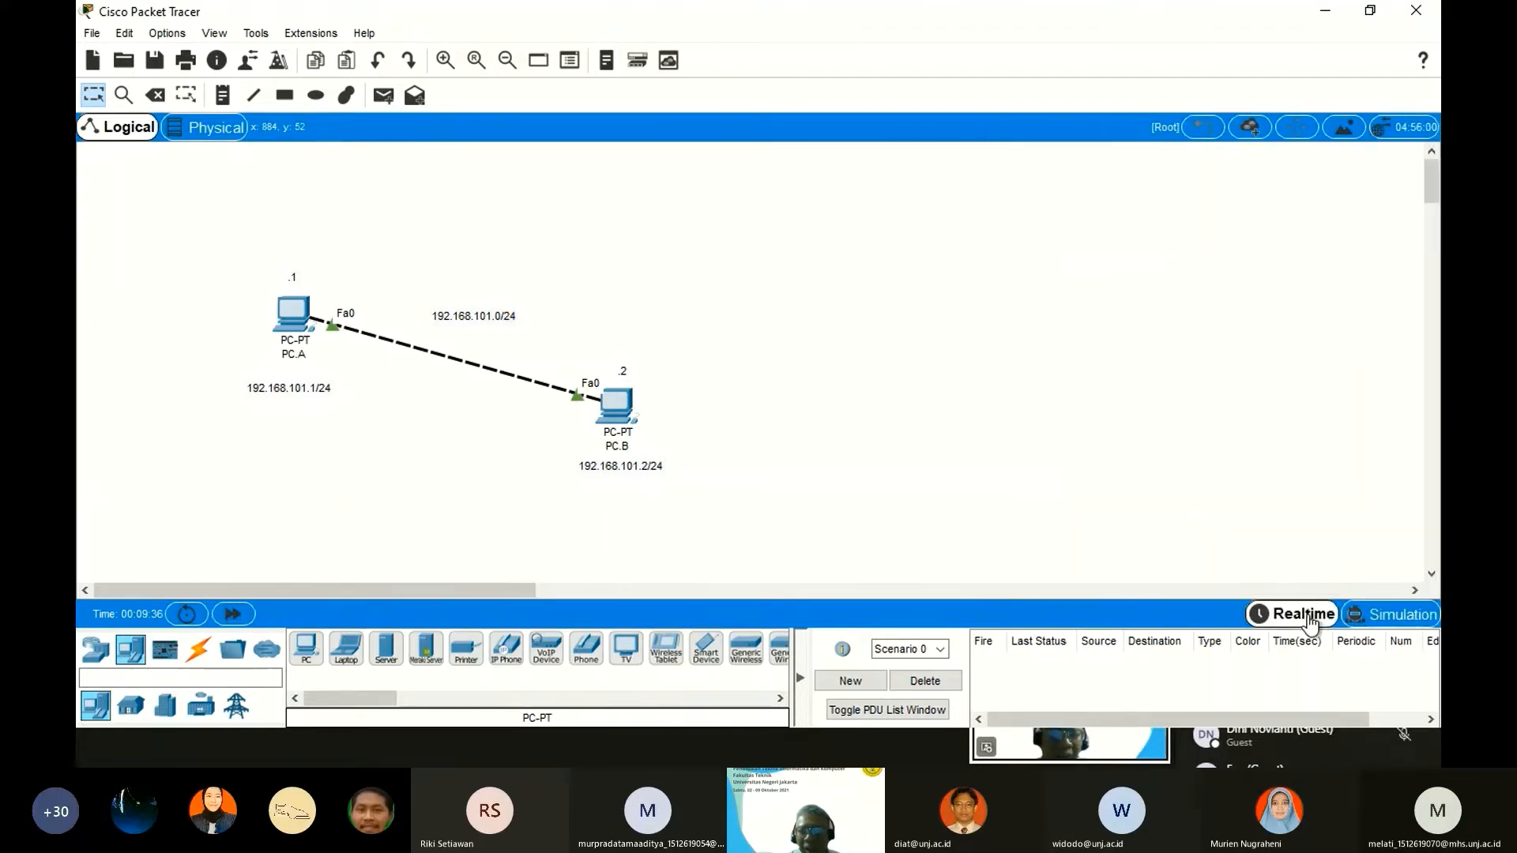
Switch to Simulation mode and add a simple PDU with PC.A as source and PC.B as destination.
{"action": "left_click", "coordinate": [1394, 615]}
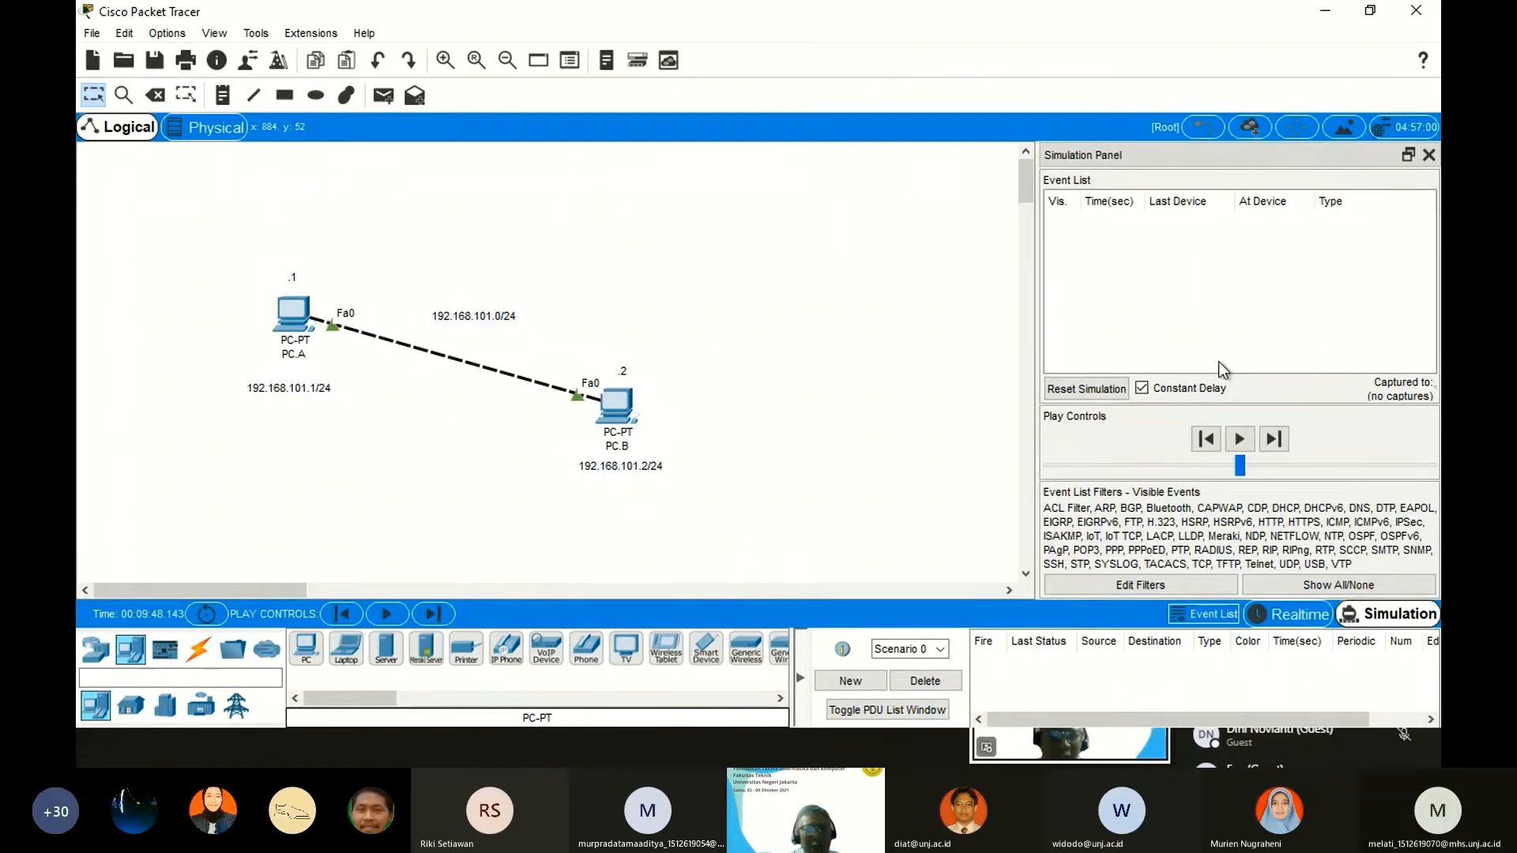
{"action": "left_click", "coordinate": [384, 95]}
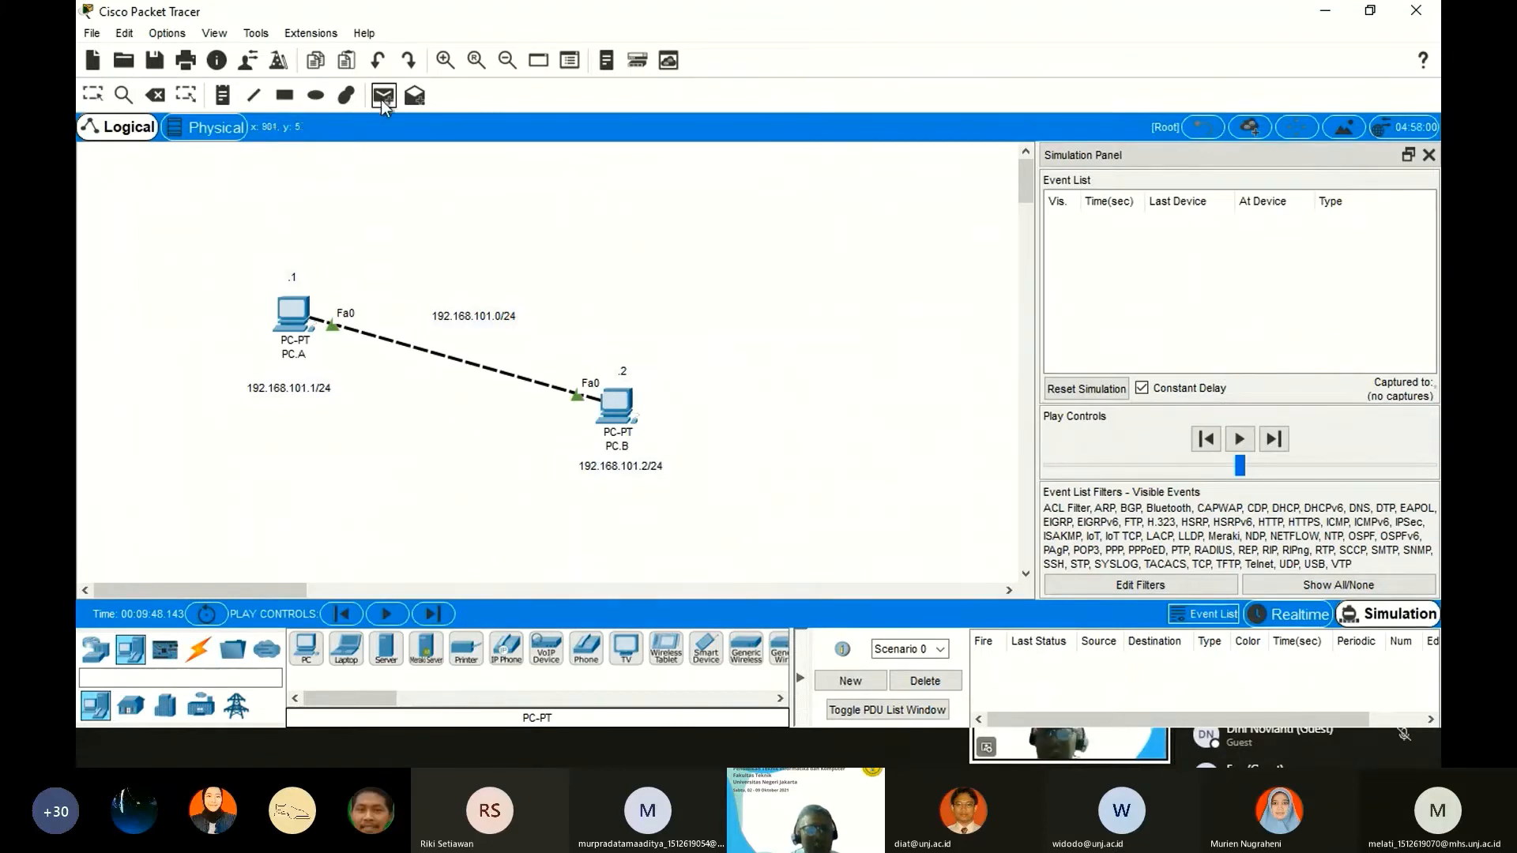
{"action": "left_click", "coordinate": [299, 315]}
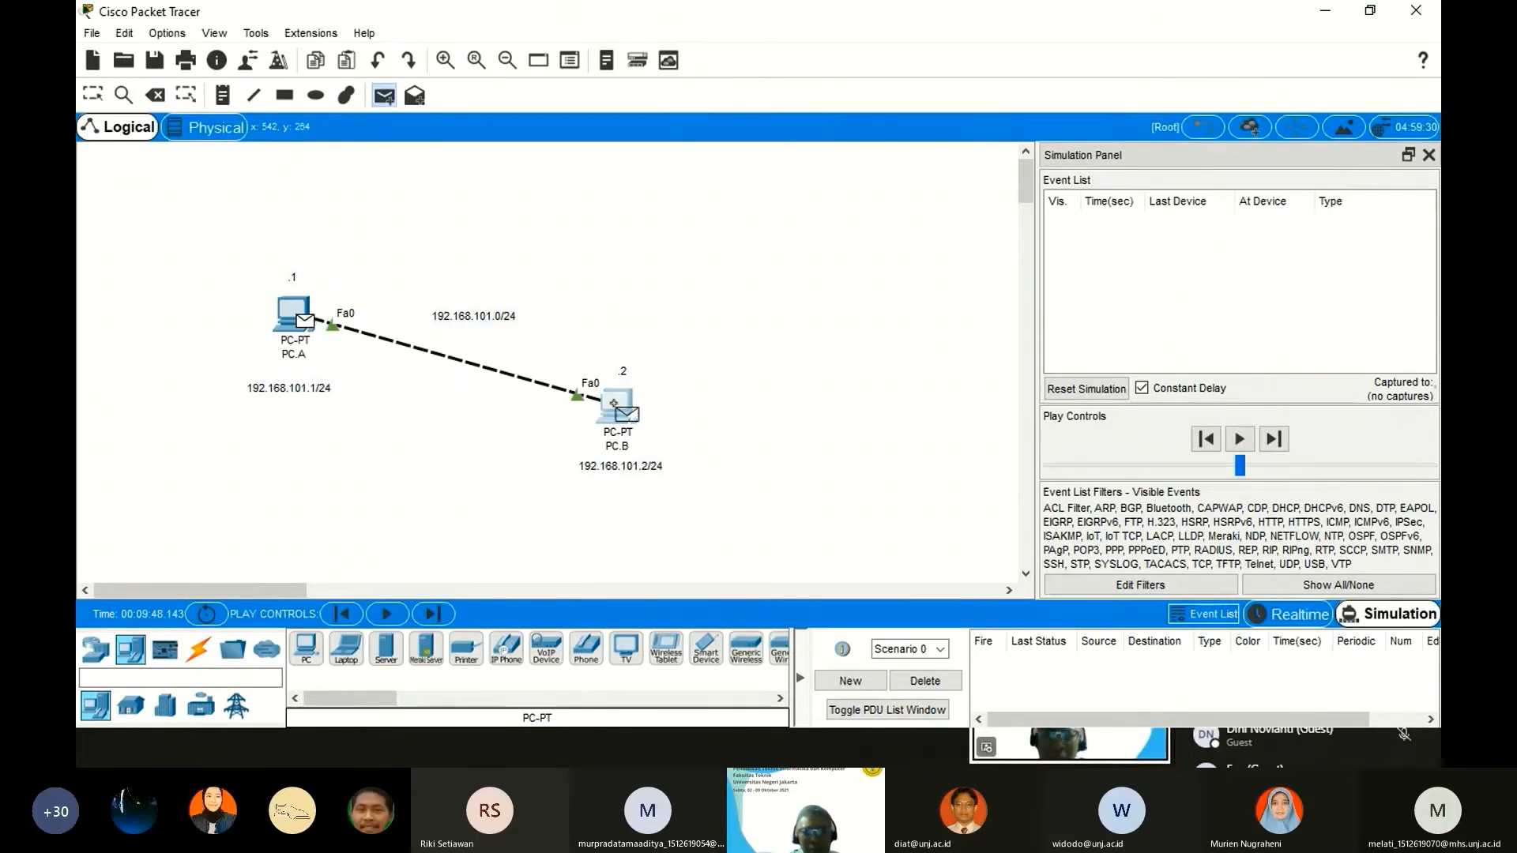
{"action": "left_click", "coordinate": [624, 412]}
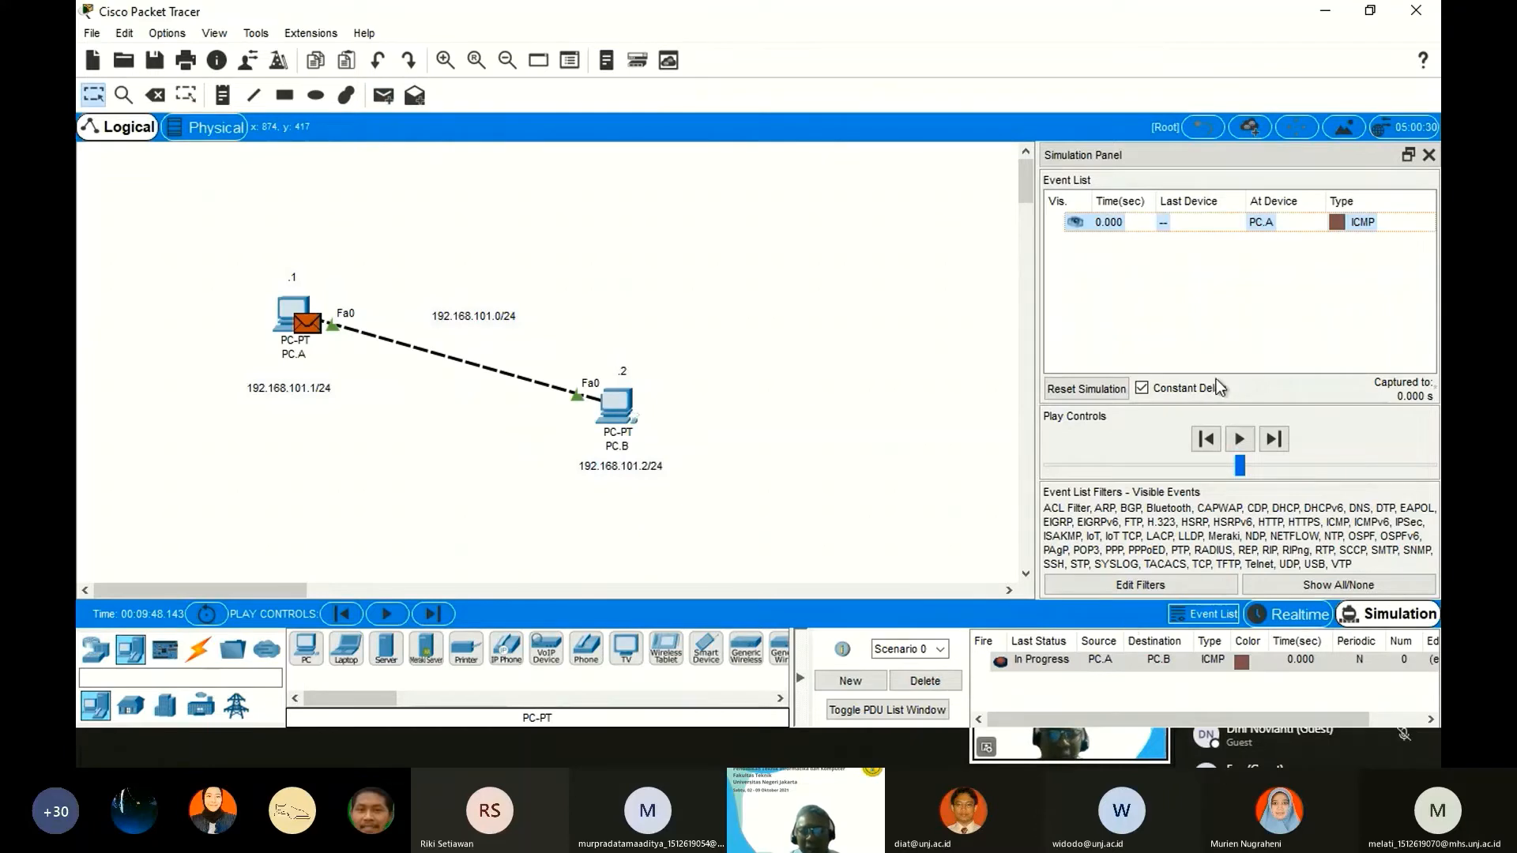
Play the PDU simulation from PC.A to PC.B, and fast-forward the time back in Realtime mode.
{"action": "left_click", "coordinate": [1240, 440]}
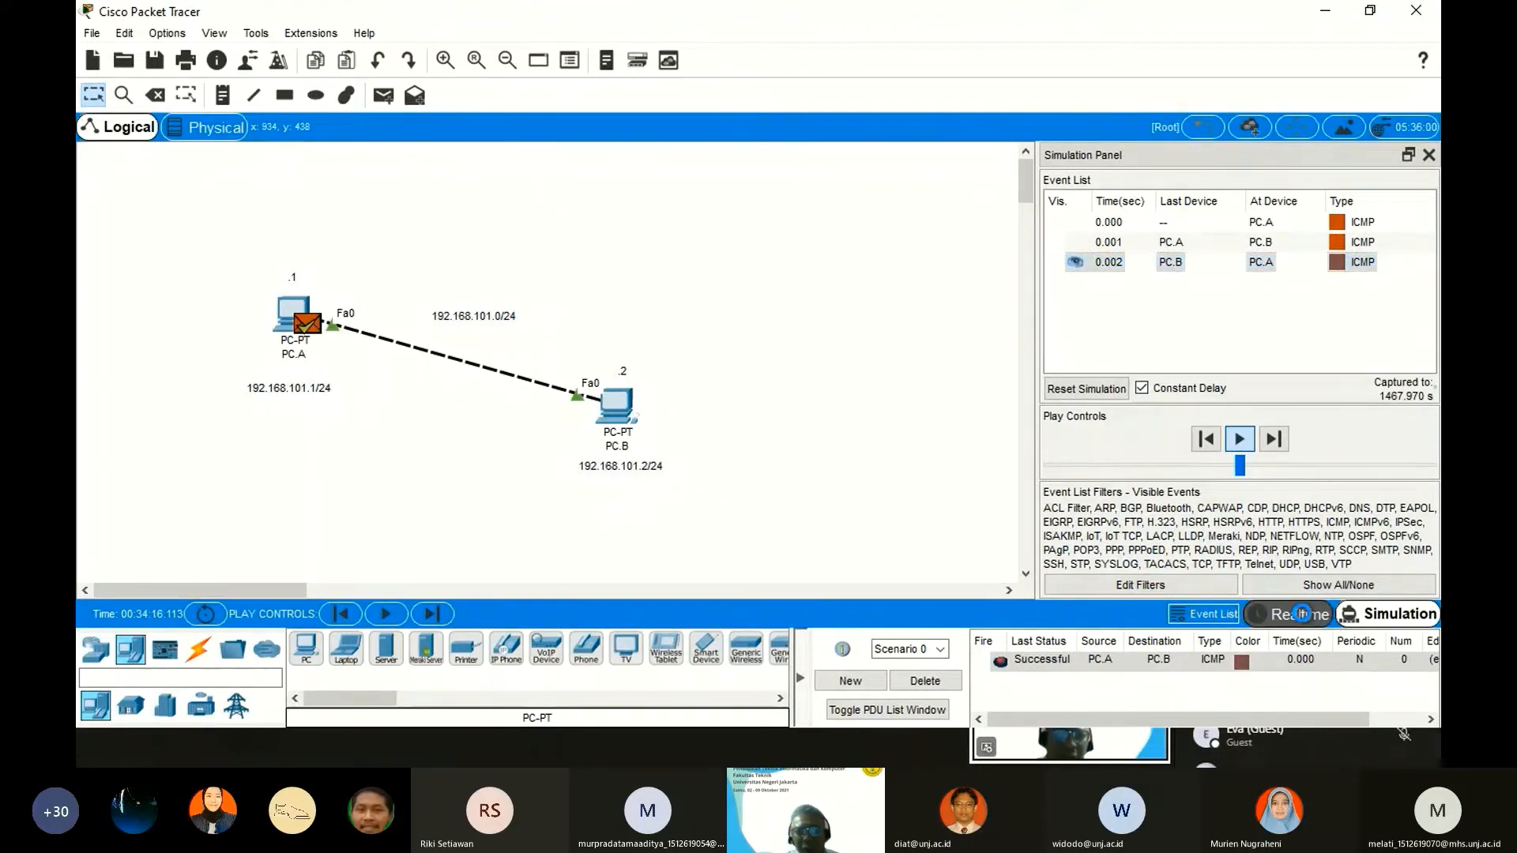
{"action": "left_click", "coordinate": [1302, 613]}
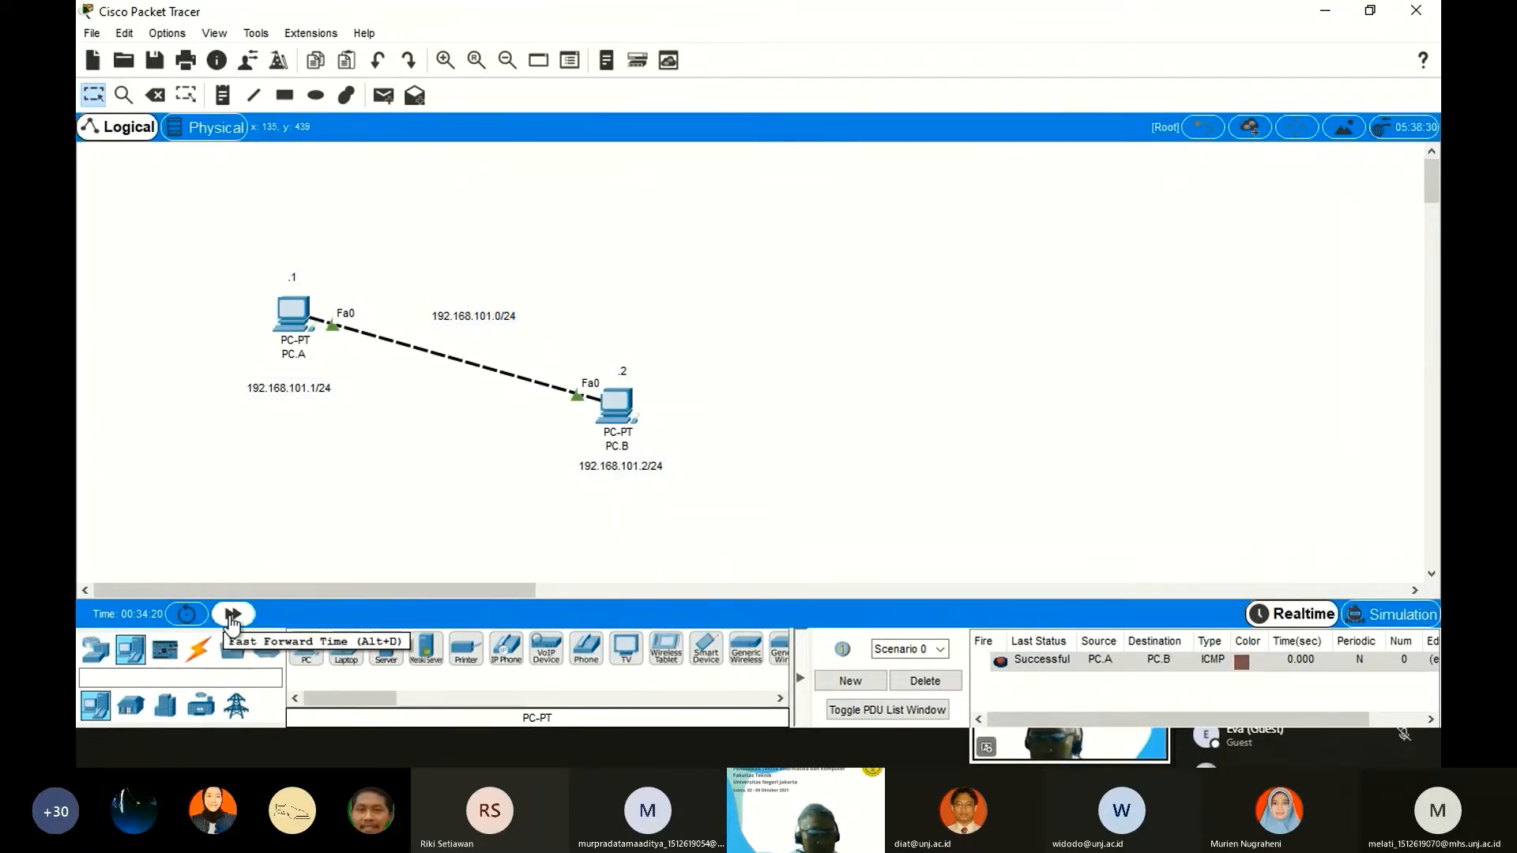
{"action": "left_click", "coordinate": [233, 615]}
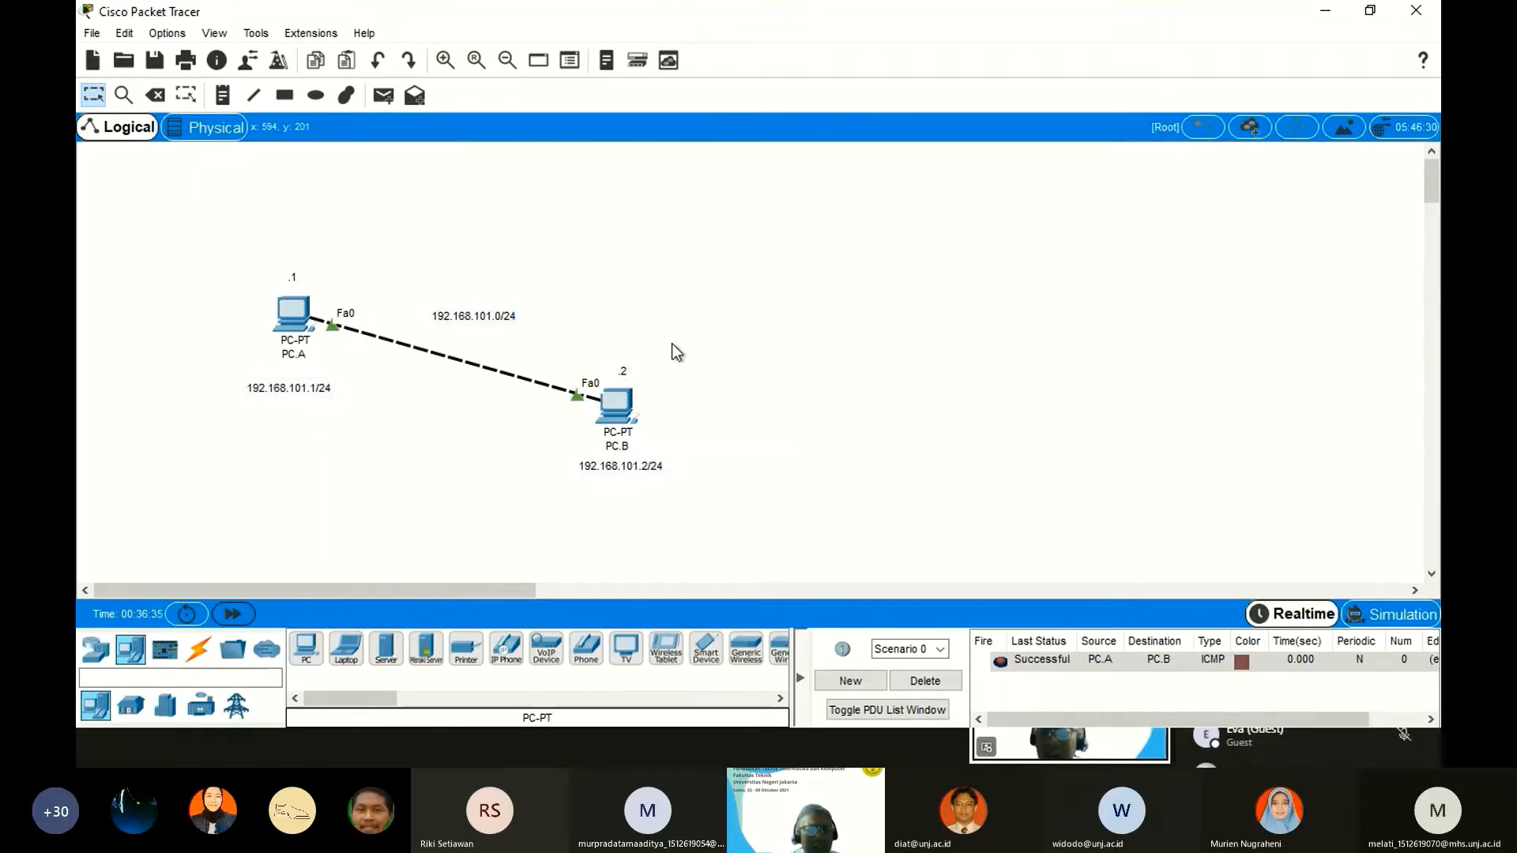
Place three new PCs in a row in the empty workspace below the PC.A and PC.B network.
{"action": "scroll", "coordinate": [737, 338], "scroll_direction": "down", "scroll_amount": 2}
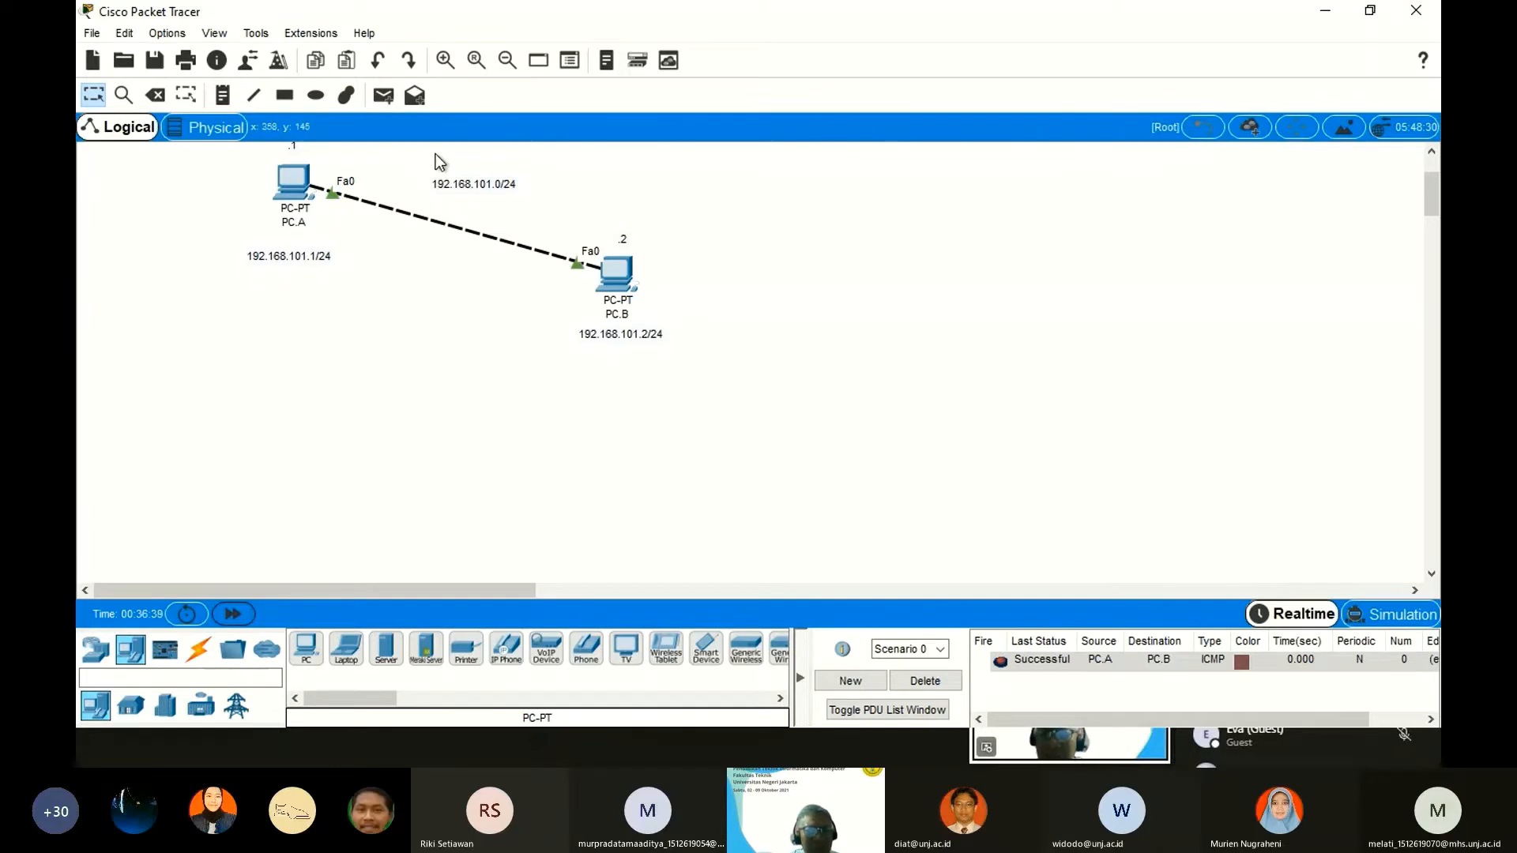
{"action": "scroll", "coordinate": [382, 397], "scroll_direction": "down", "scroll_amount": 1}
{"action": "scroll", "coordinate": [383, 396], "scroll_direction": "up", "scroll_amount": 1}
{"action": "left_click", "coordinate": [308, 661]}
{"action": "scroll", "coordinate": [291, 513], "scroll_direction": "down", "scroll_amount": 1}
{"action": "left_click", "coordinate": [280, 440]}
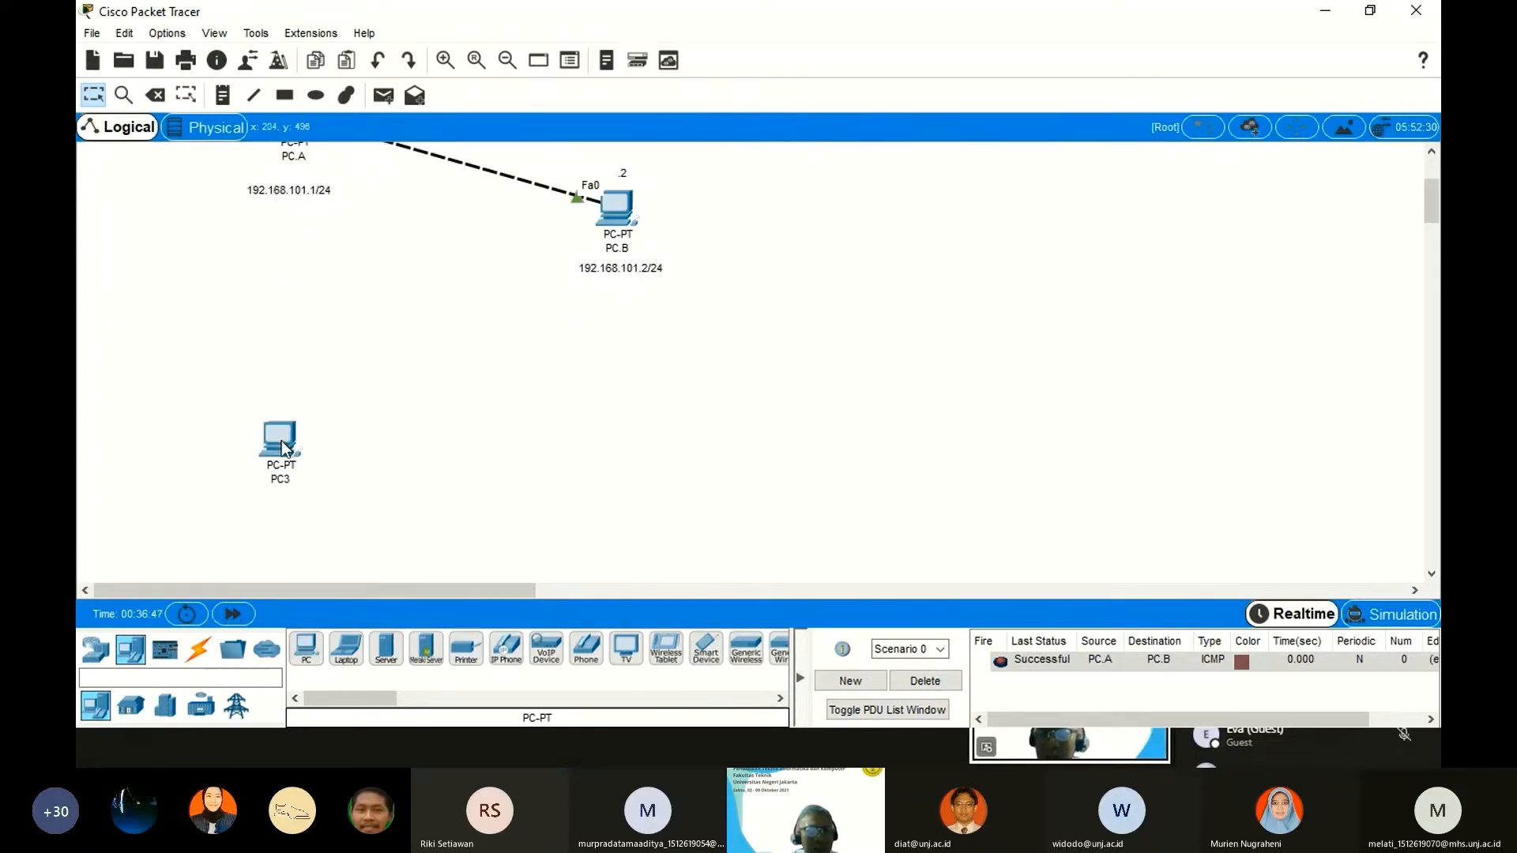
{"action": "left_click", "coordinate": [310, 652]}
{"action": "left_click", "coordinate": [464, 485]}
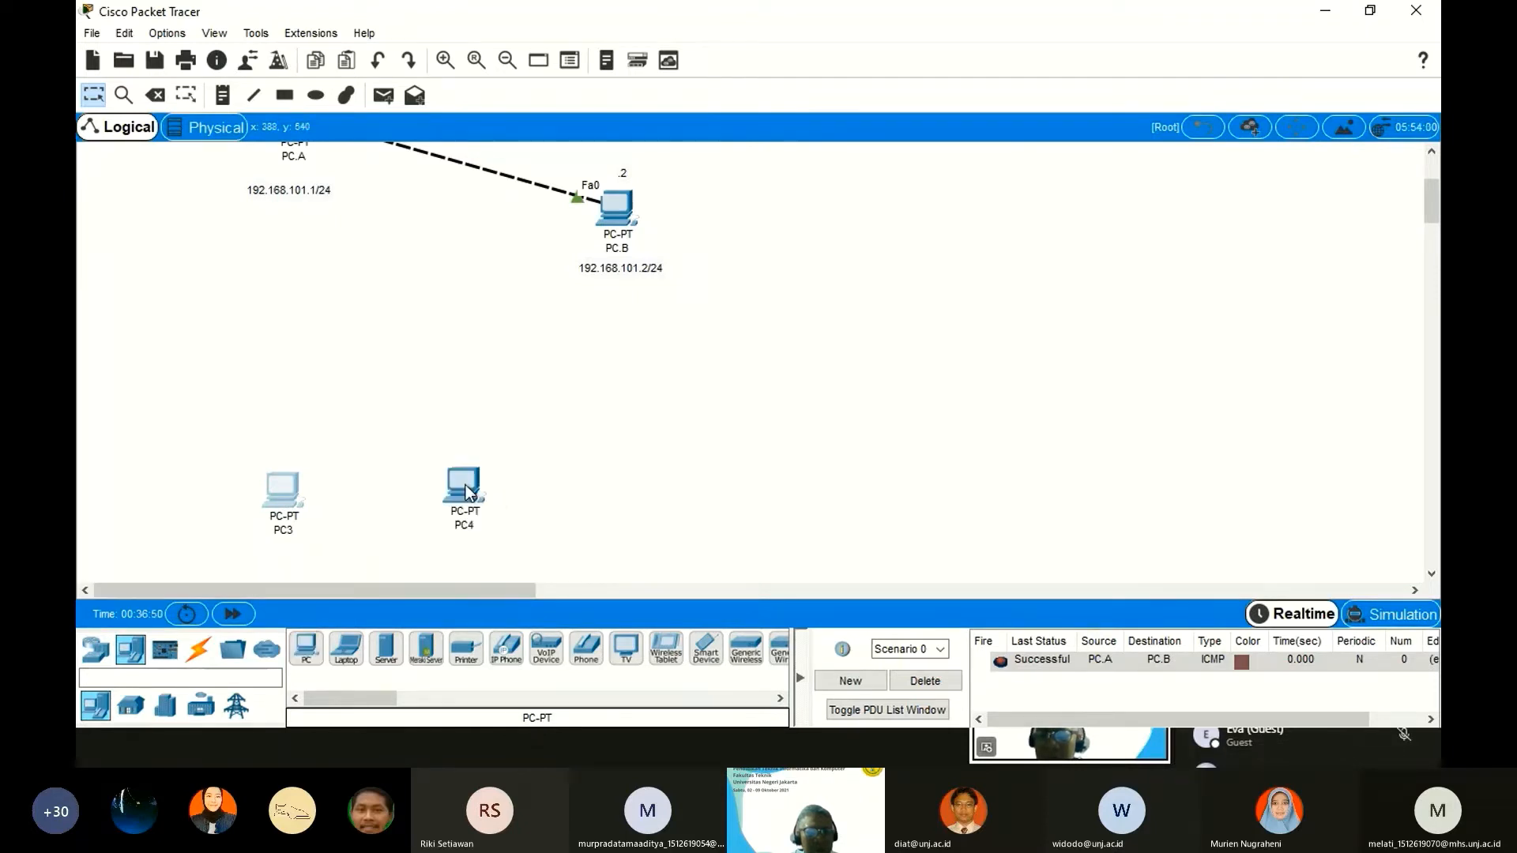
{"action": "left_click", "coordinate": [308, 651]}
{"action": "left_click", "coordinate": [622, 494]}
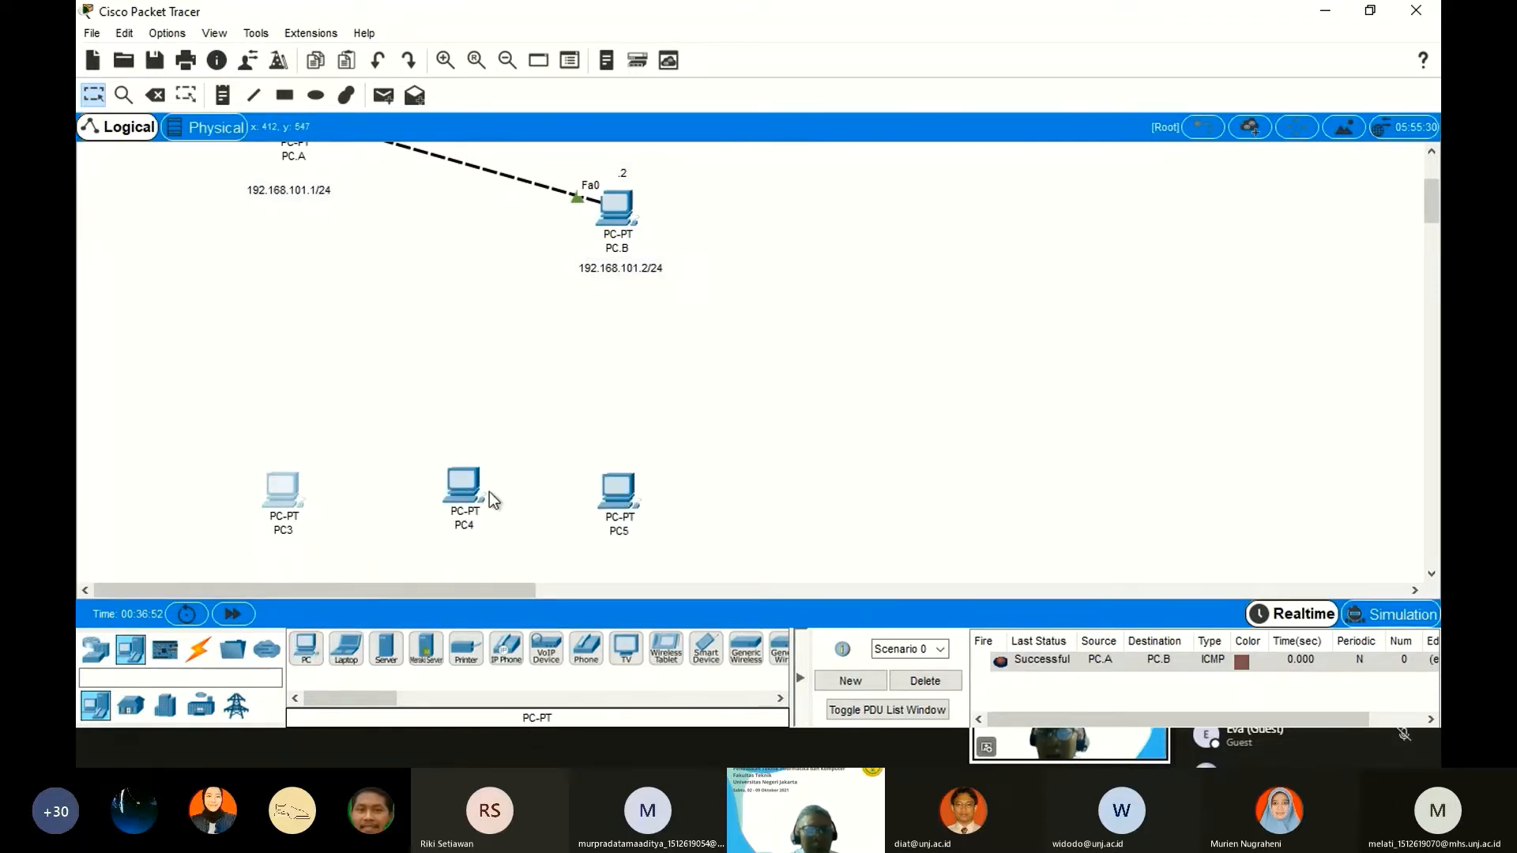
Reposition PC4 so it lines up horizontally midway between PC3 and PC5.
{"action": "left_click_drag", "start_coordinate": [464, 493], "coordinate": [453, 537]}
{"action": "scroll", "coordinate": [490, 540], "scroll_direction": "down", "scroll_amount": 3}
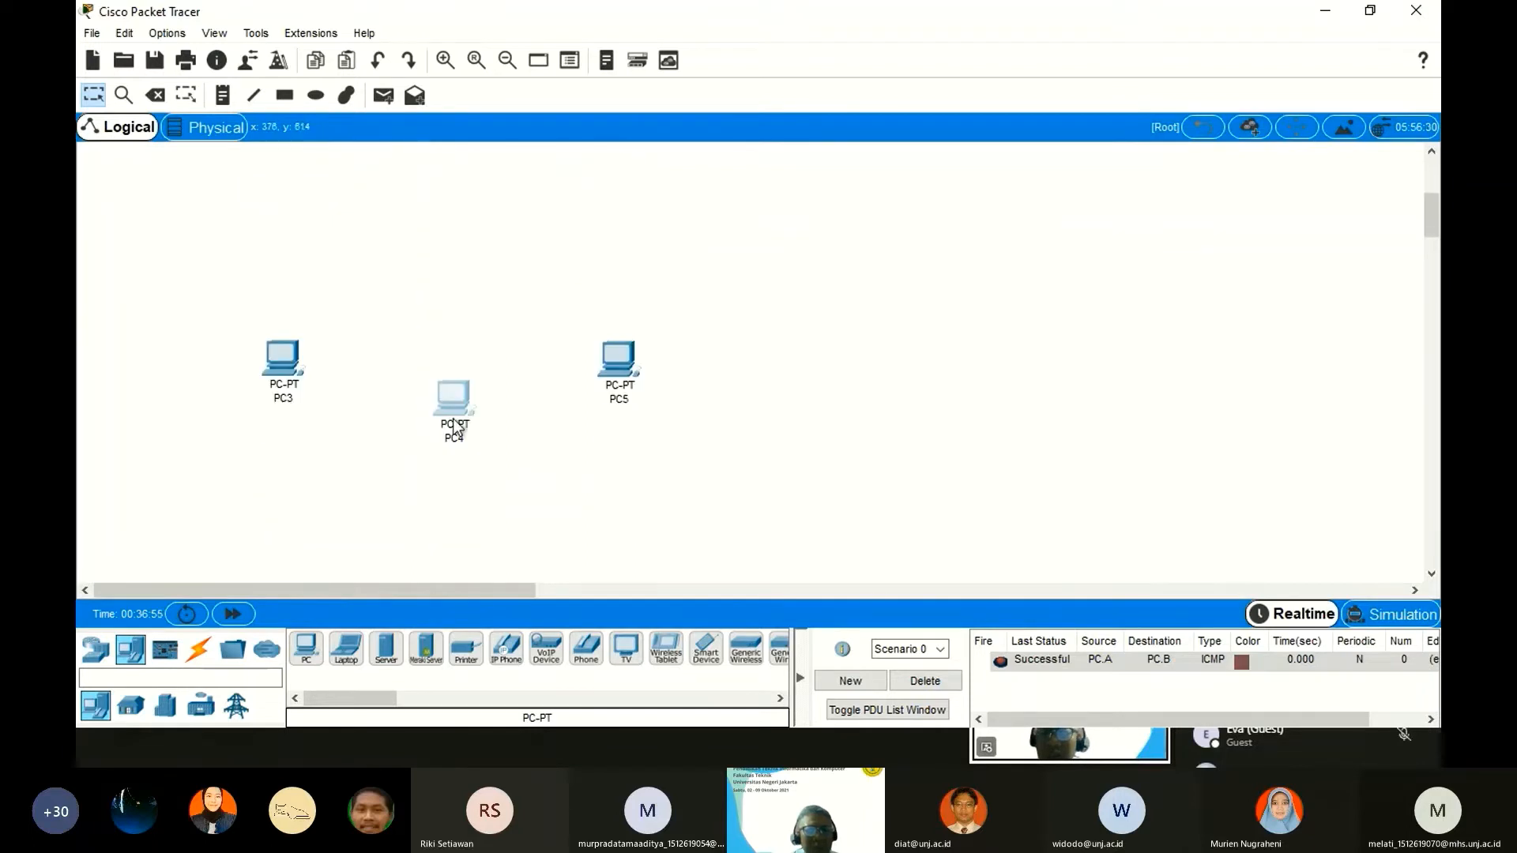
{"action": "left_click_drag", "start_coordinate": [452, 415], "coordinate": [453, 507]}
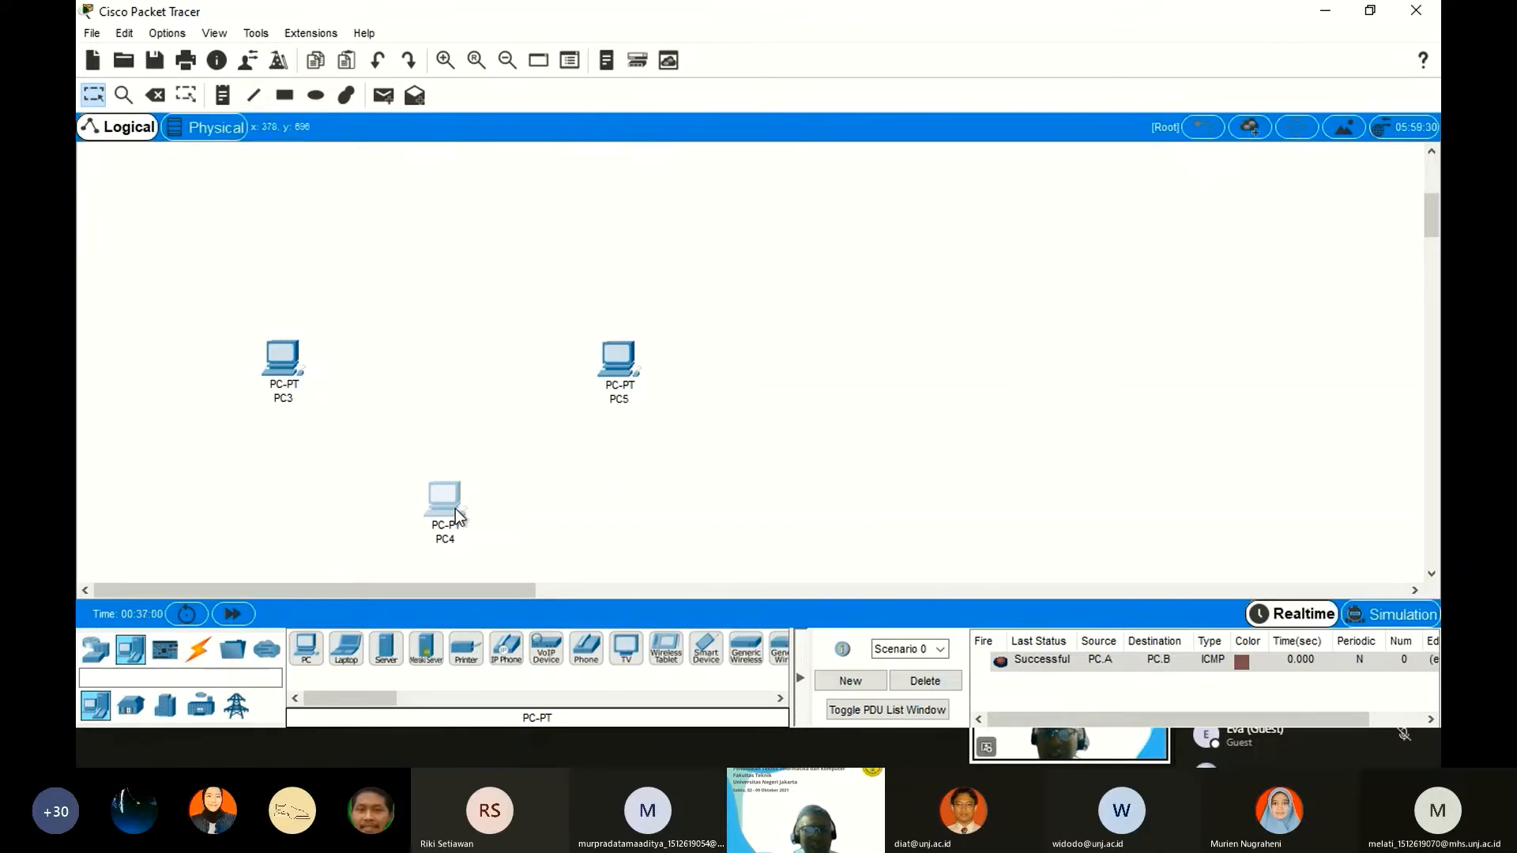
{"action": "left_click_drag", "start_coordinate": [455, 510], "coordinate": [465, 373]}
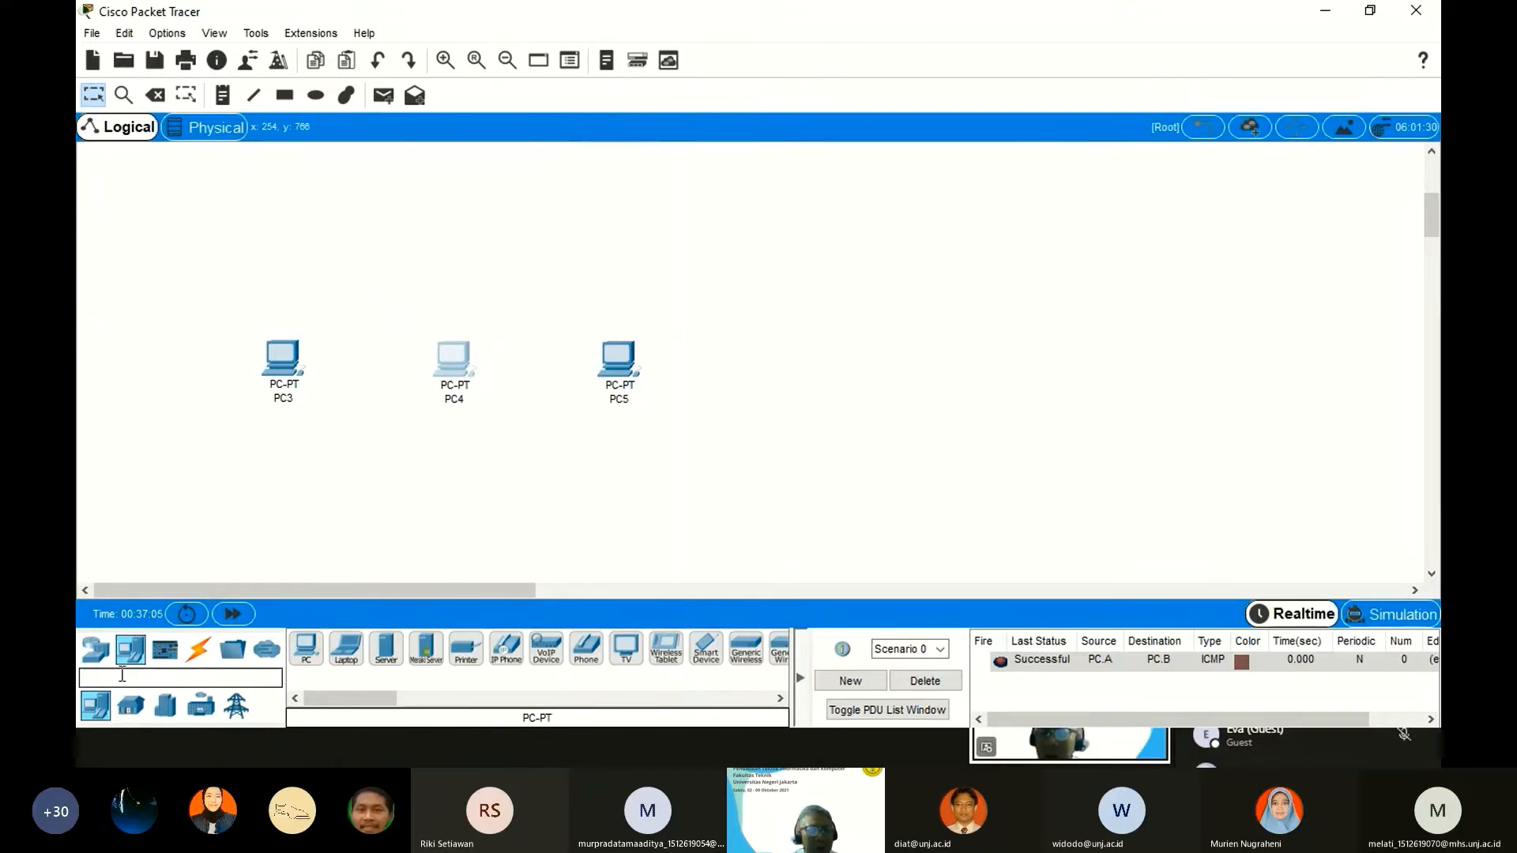
Add a 2960 switch to the workspace, centred above the row of three new PCs.
{"action": "left_click", "coordinate": [95, 649]}
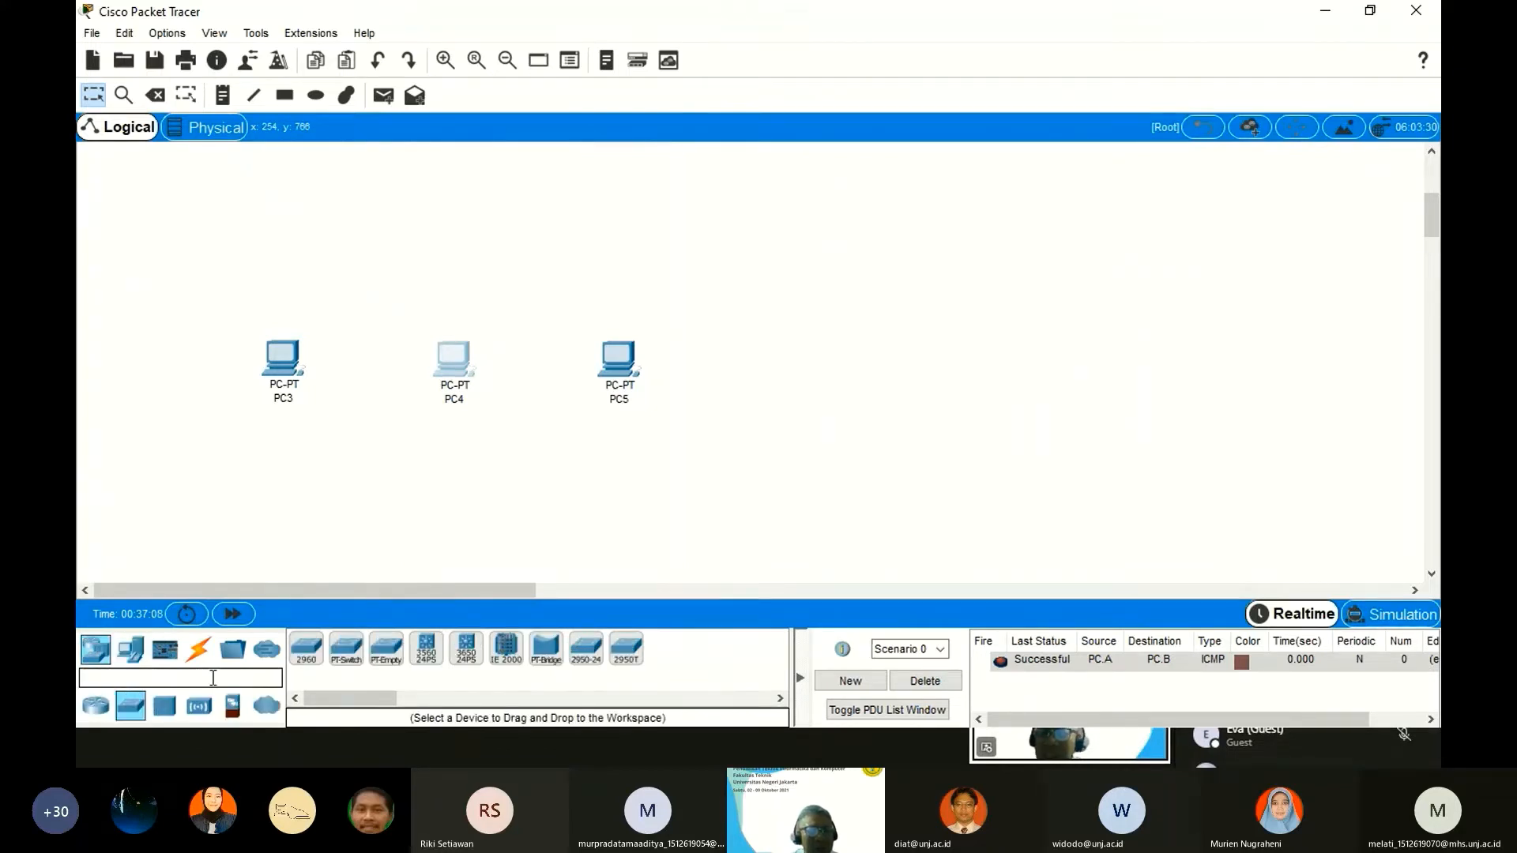
{"action": "left_click", "coordinate": [308, 659]}
{"action": "left_click", "coordinate": [419, 202]}
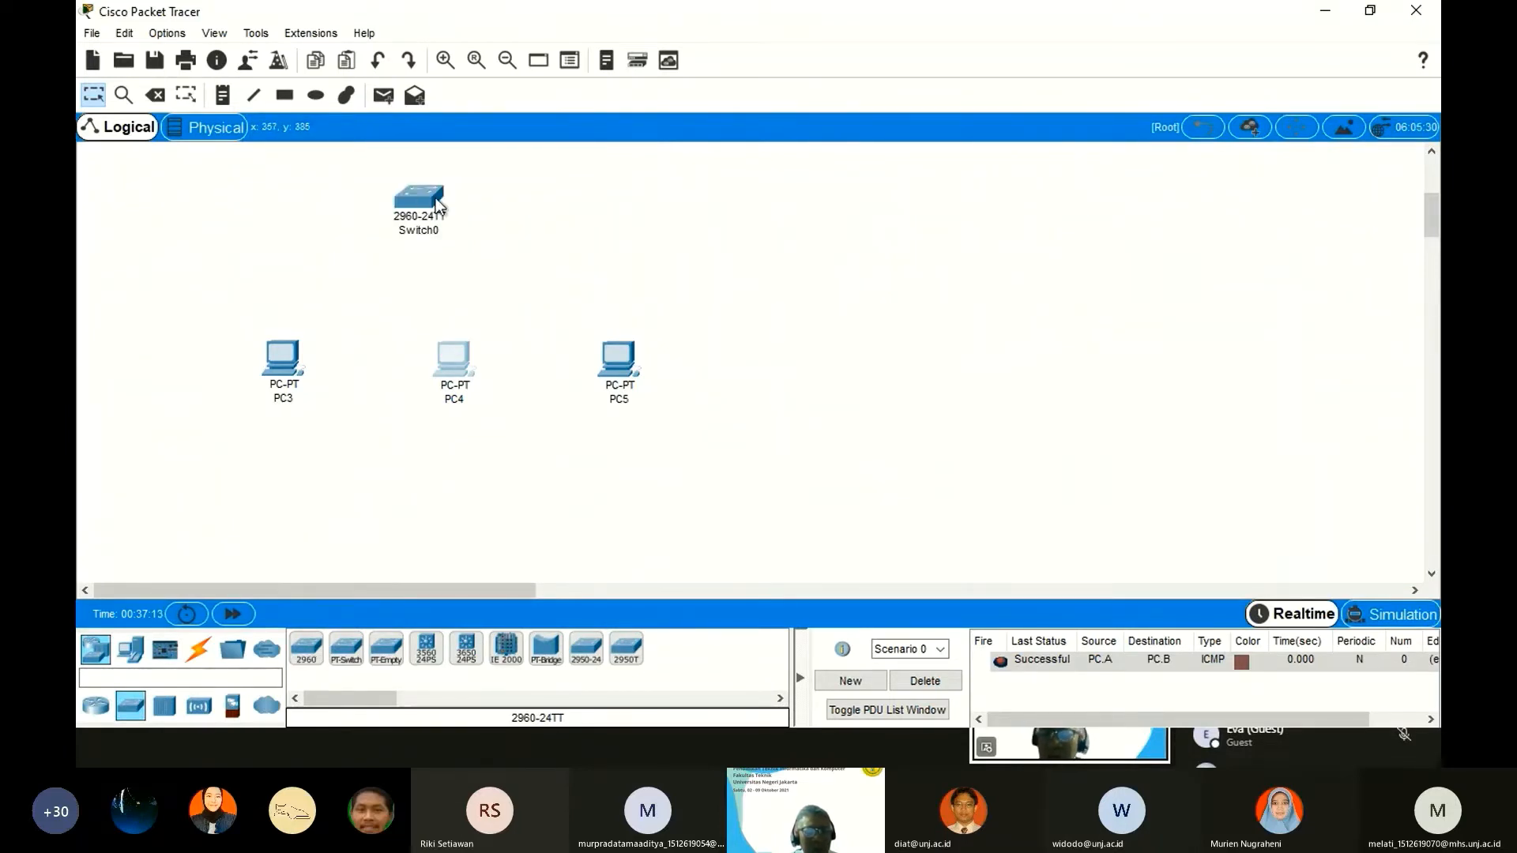
{"action": "left_click_drag", "start_coordinate": [427, 203], "coordinate": [480, 194]}
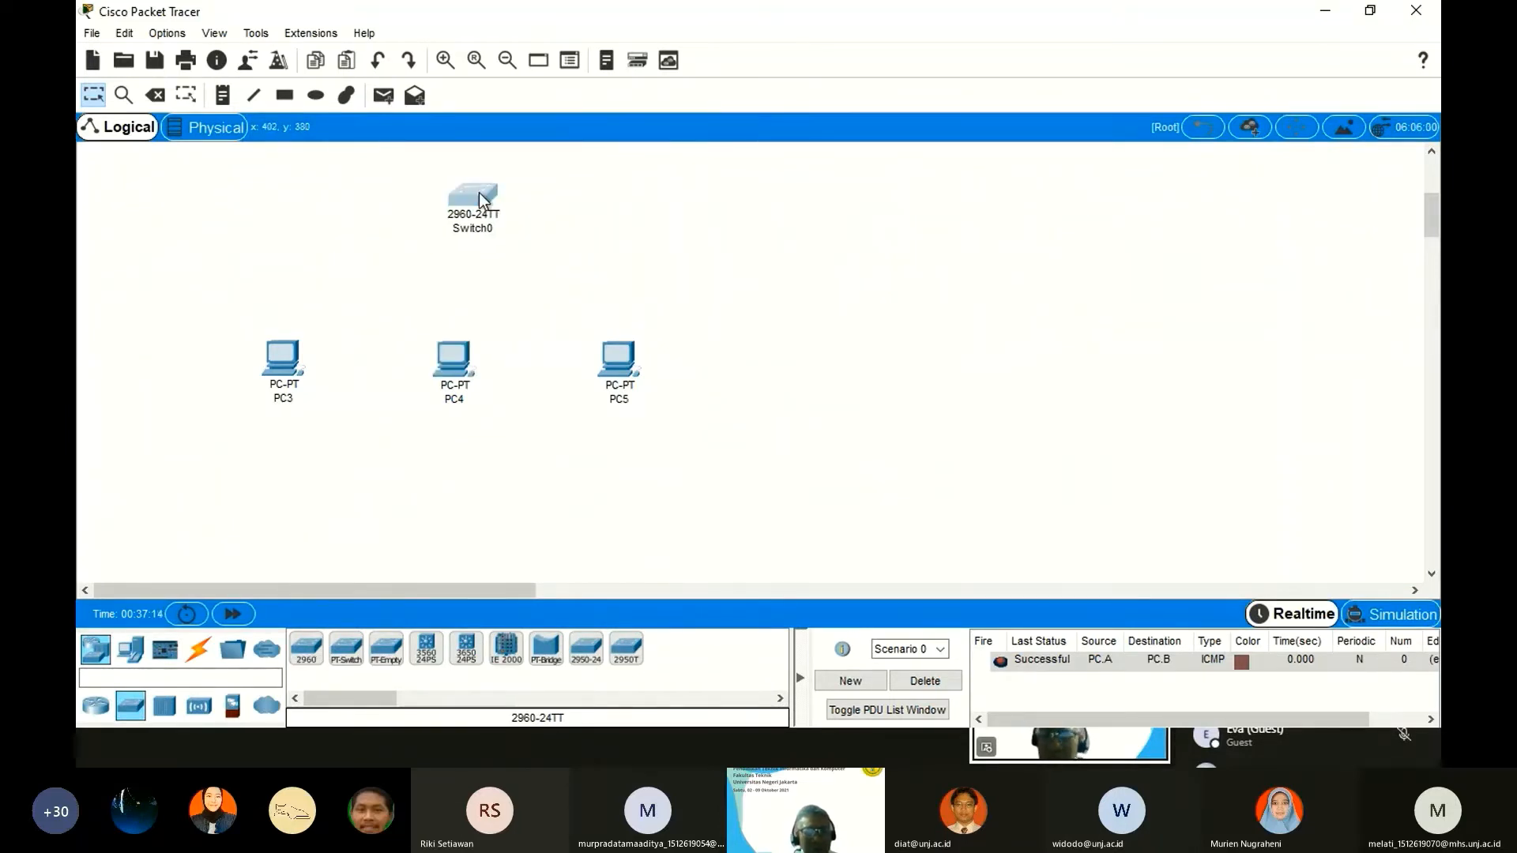
Move the switch and its three PCs together farther down, away from the PC.A and PC.B network.
{"action": "scroll", "coordinate": [537, 369], "scroll_direction": "up", "scroll_amount": 3}
{"action": "scroll", "coordinate": [540, 371], "scroll_direction": "down", "scroll_amount": 1}
{"action": "left_click_drag", "start_coordinate": [199, 310], "coordinate": [727, 584]}
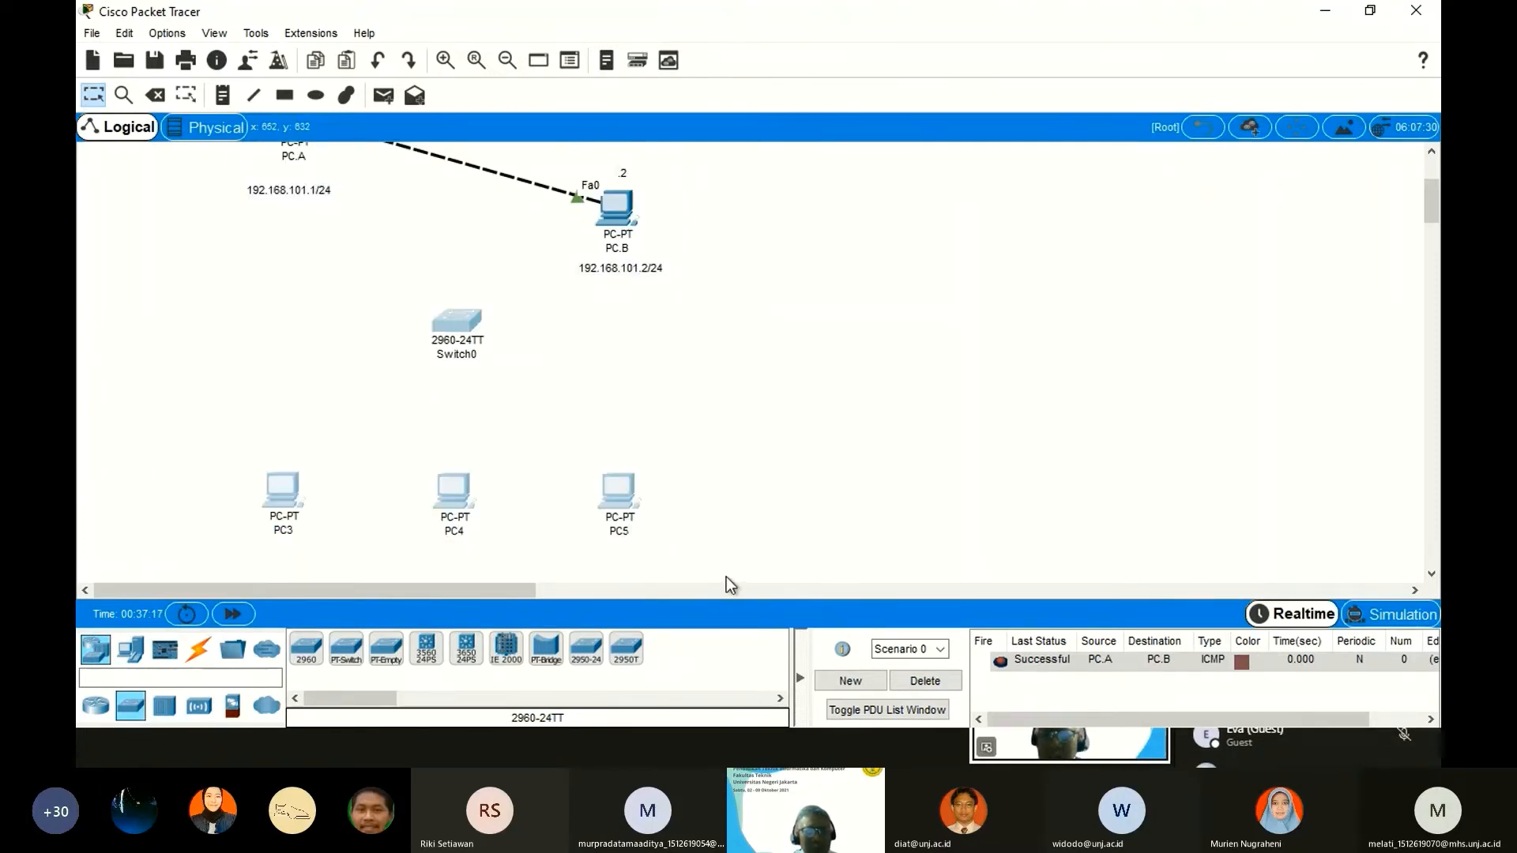
{"action": "scroll", "coordinate": [599, 356], "scroll_direction": "down", "scroll_amount": 1}
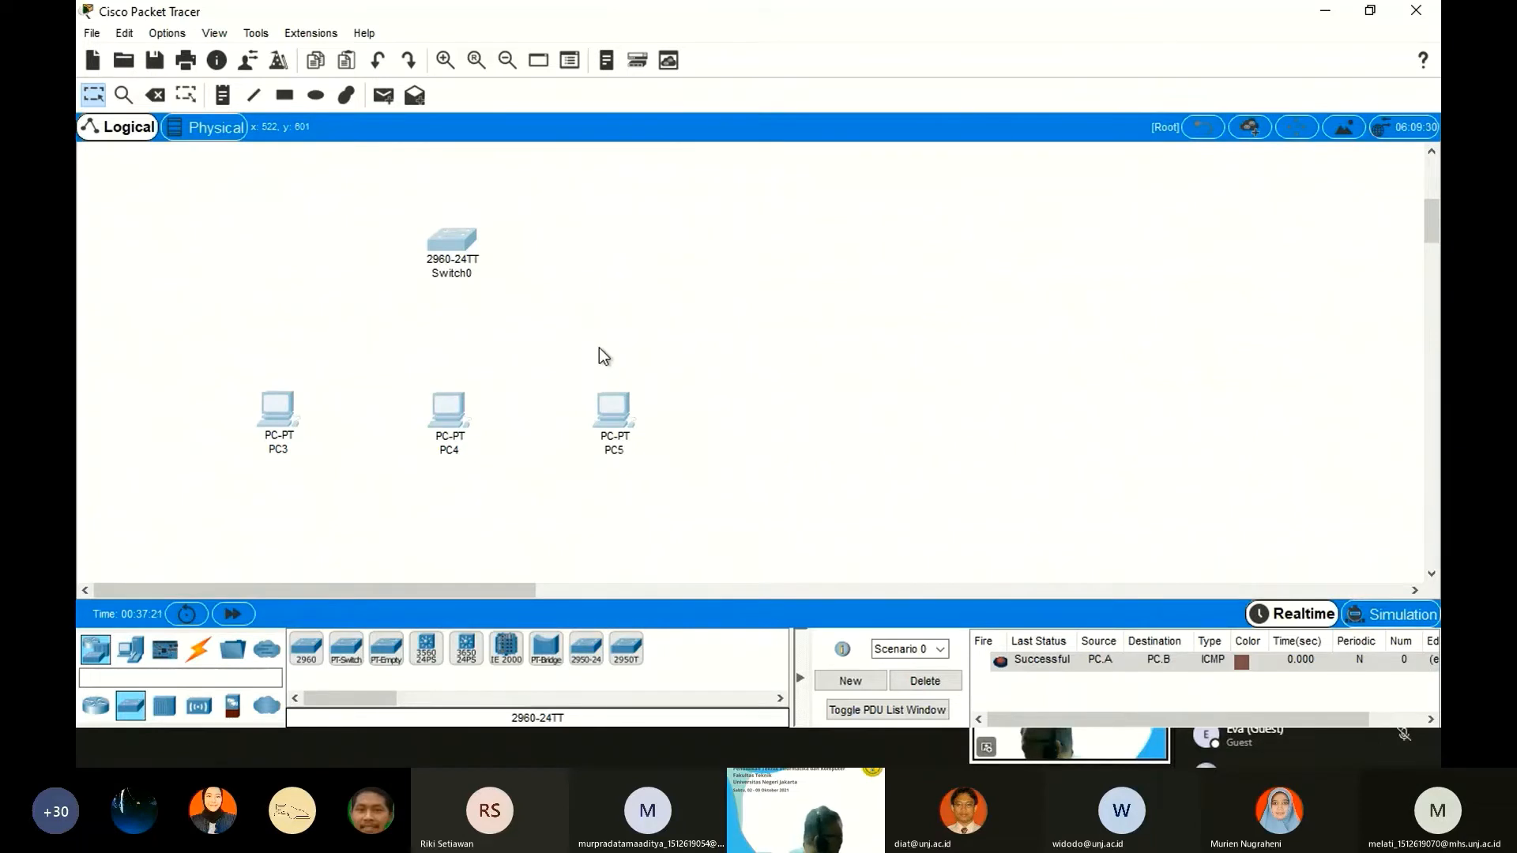
Rename the 2960 switch as SA.
{"action": "left_click", "coordinate": [455, 270]}
{"action": "type", "text": "SA"}
{"action": "key", "text": "Return"}
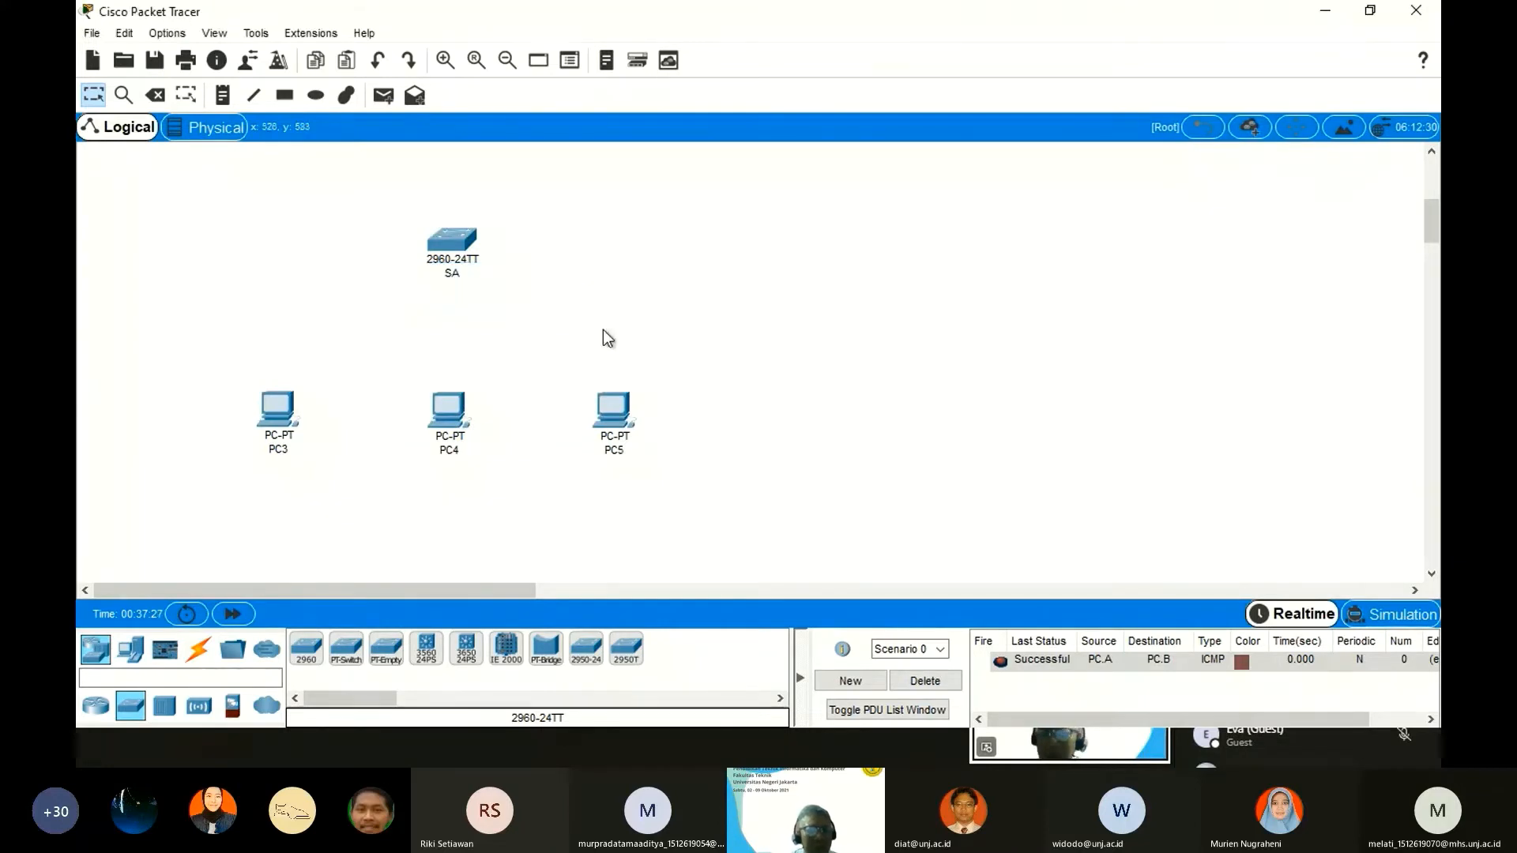
{"action": "left_click", "coordinate": [282, 448]}
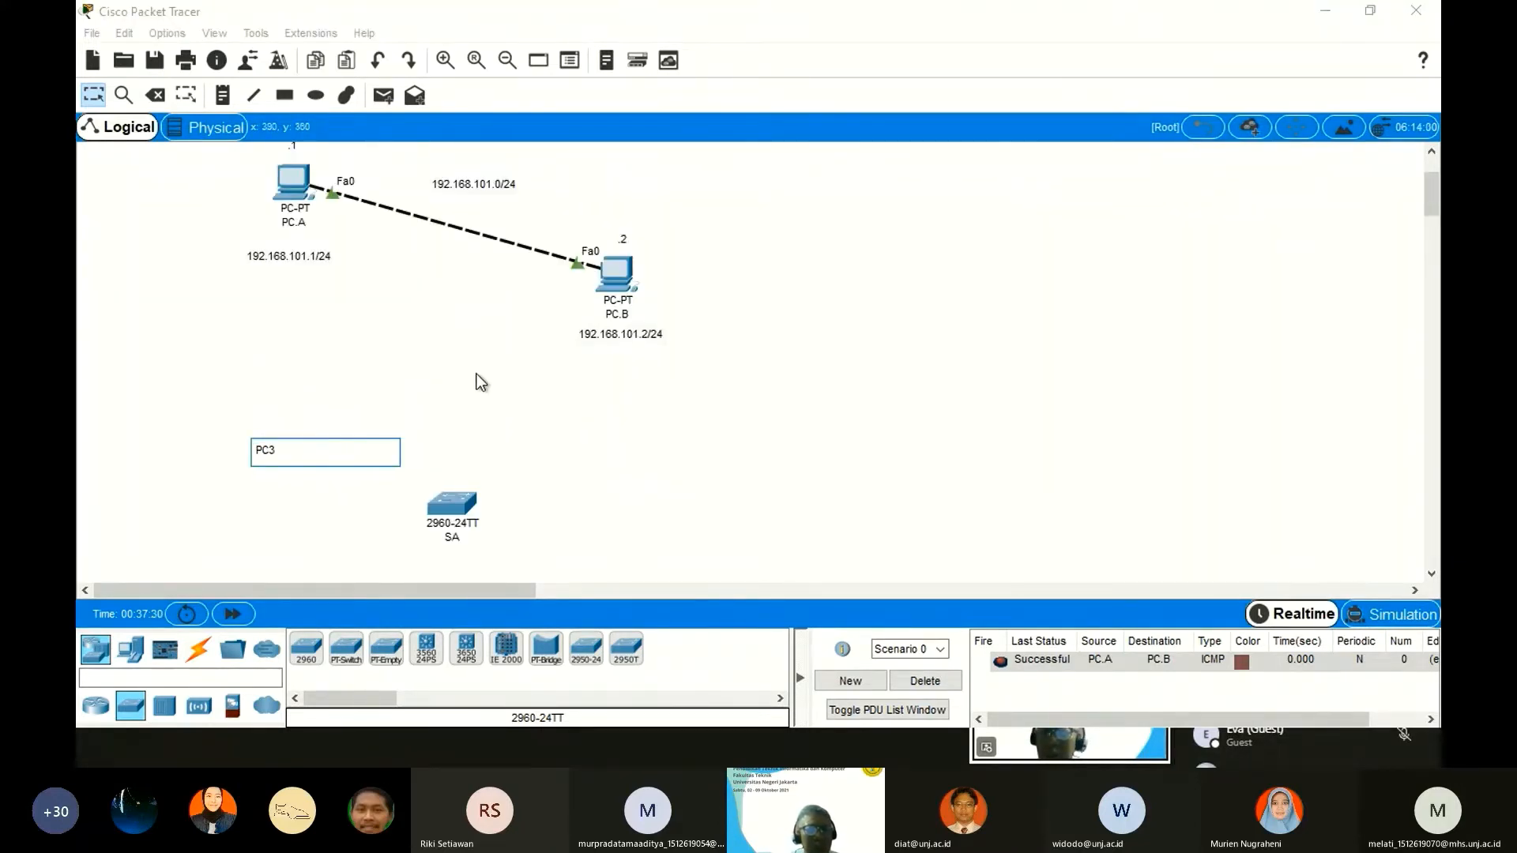
{"action": "left_click", "coordinate": [395, 419]}
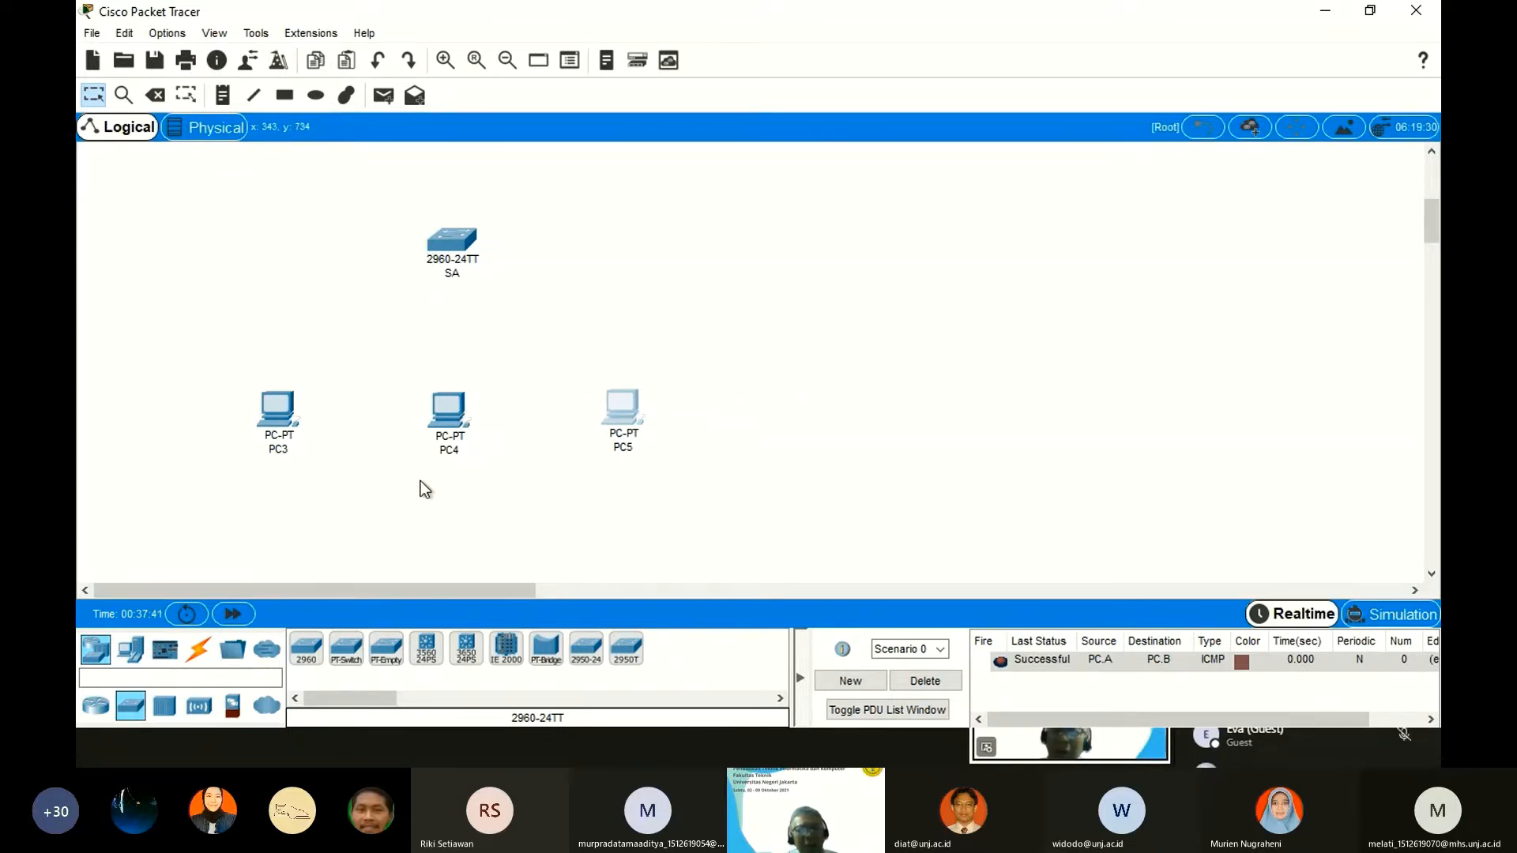
Delete the existing test PDU scenario and send a new simple PDU from PC.A to PC.B in Realtime mode.
{"action": "scroll", "coordinate": [519, 418], "scroll_direction": "up", "scroll_amount": 5}
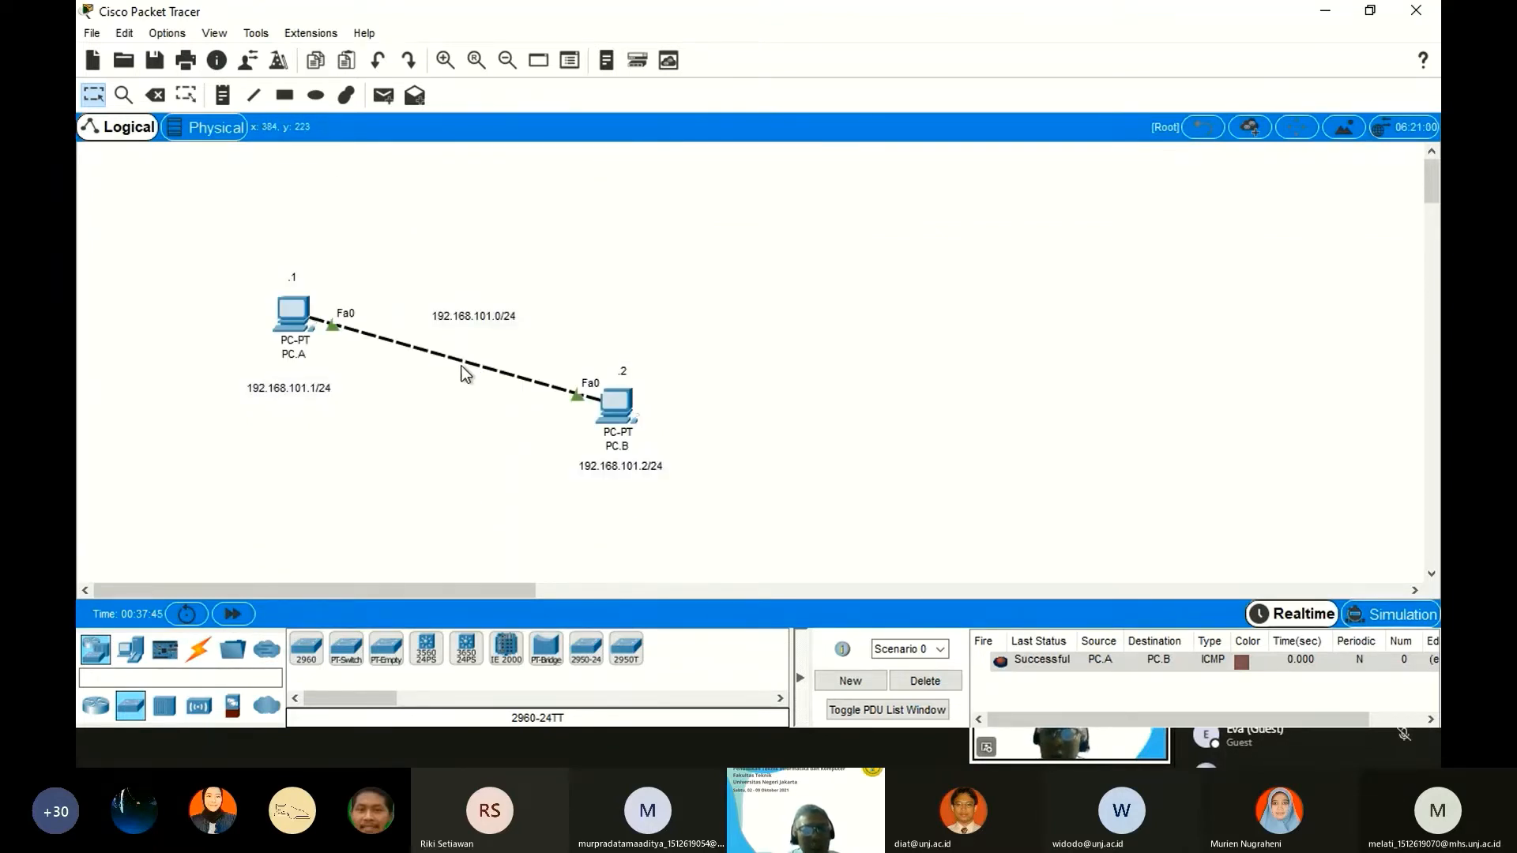
{"action": "left_click", "coordinate": [385, 96]}
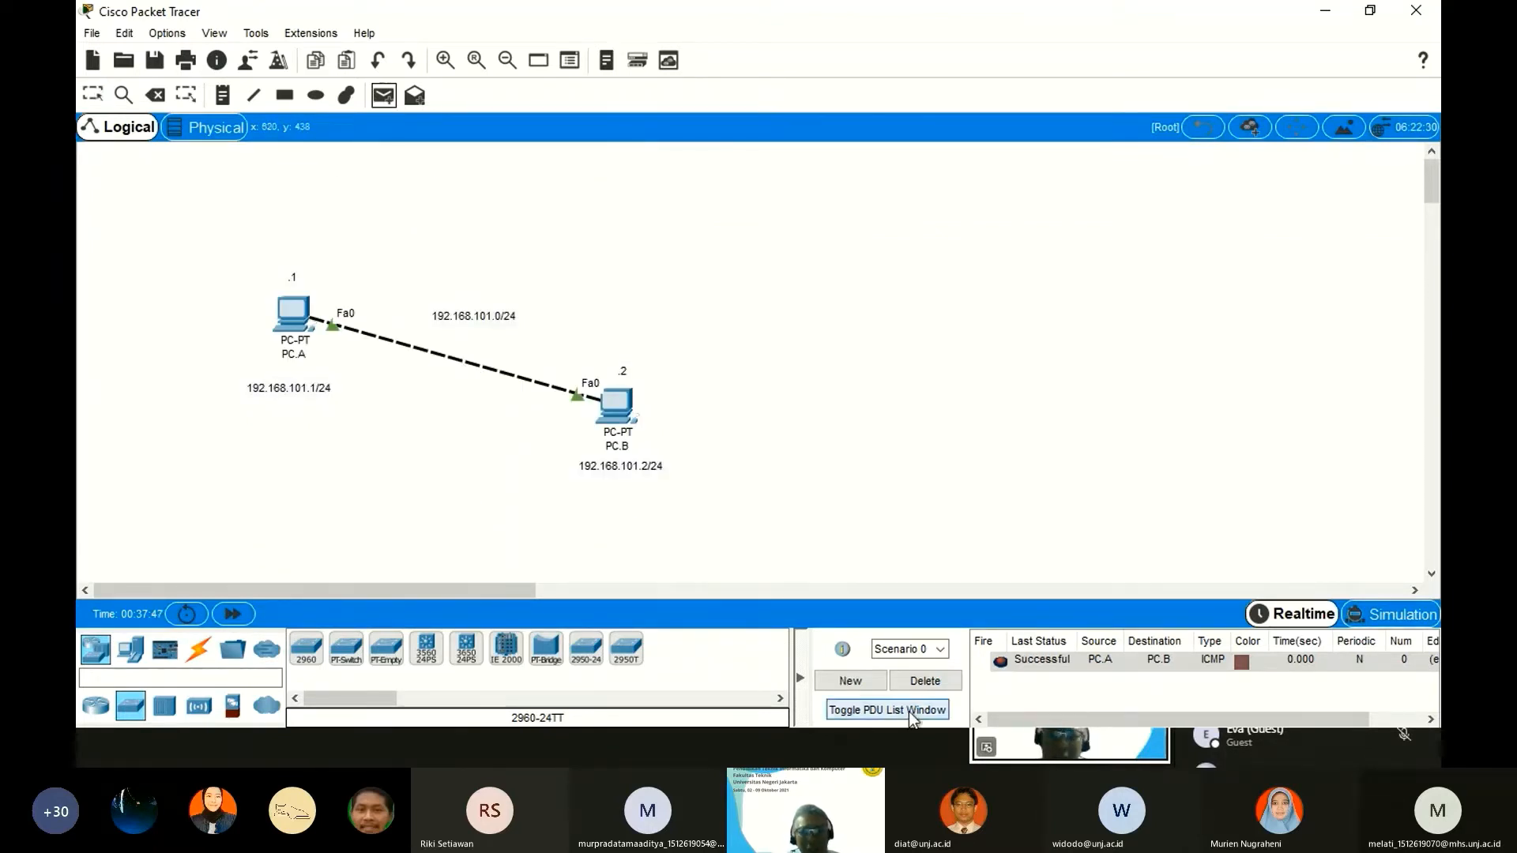
{"action": "left_click", "coordinate": [926, 684]}
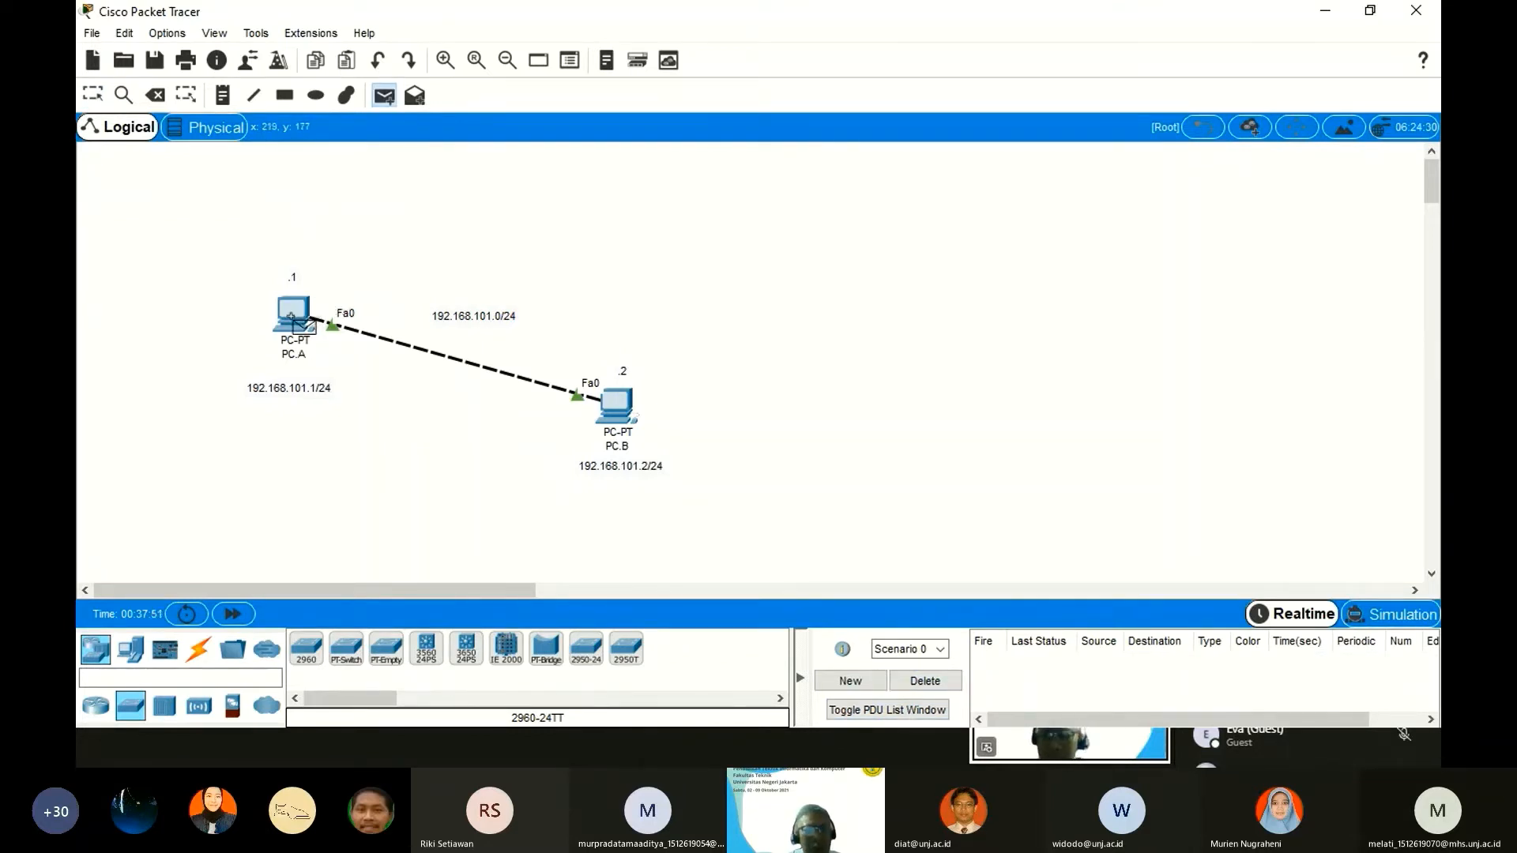
{"action": "left_click", "coordinate": [291, 311]}
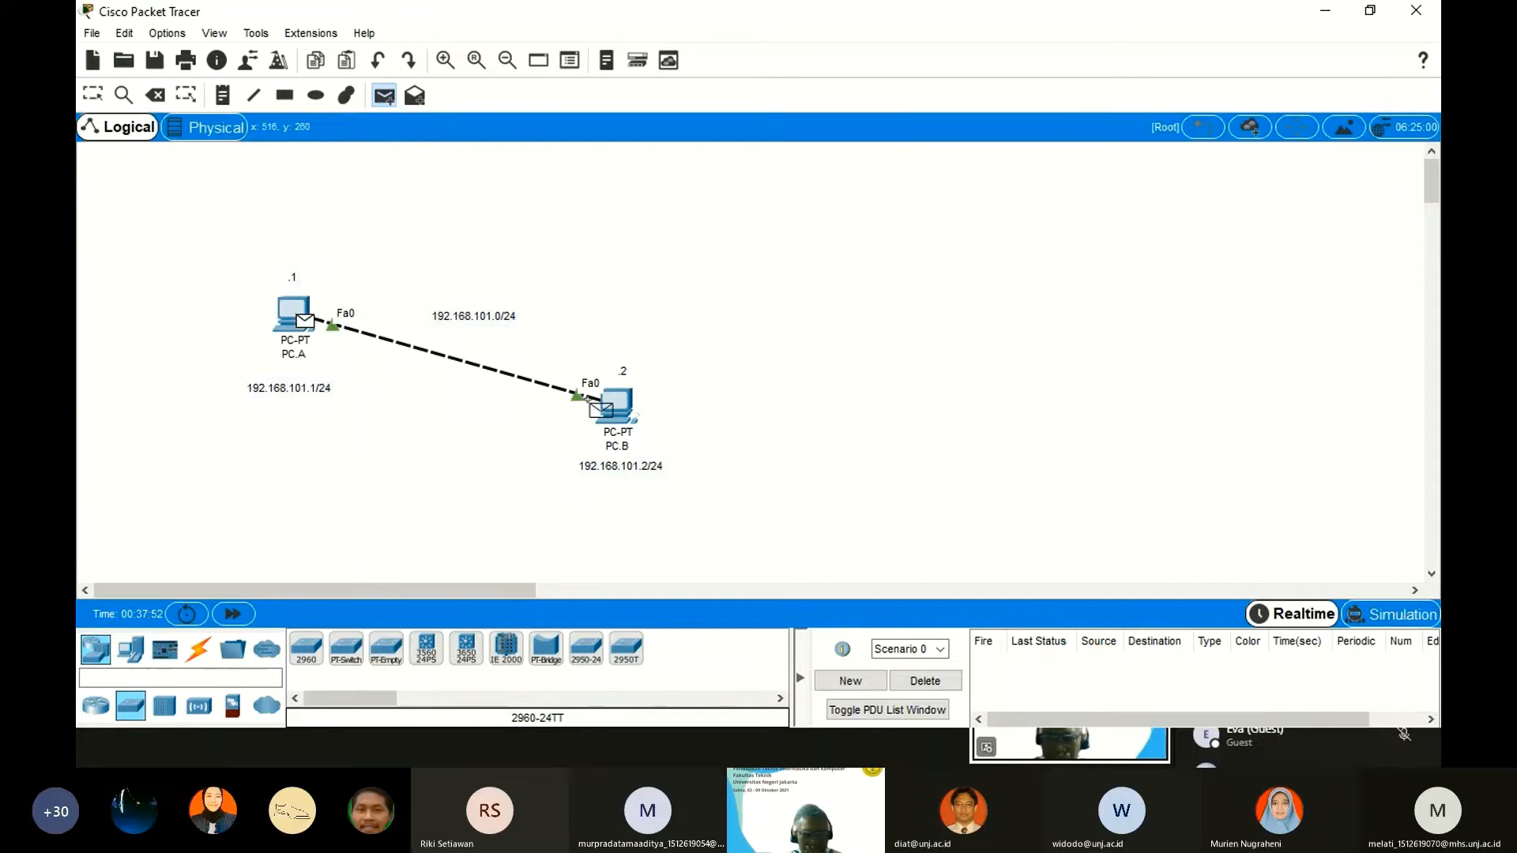
{"action": "left_click", "coordinate": [615, 404]}
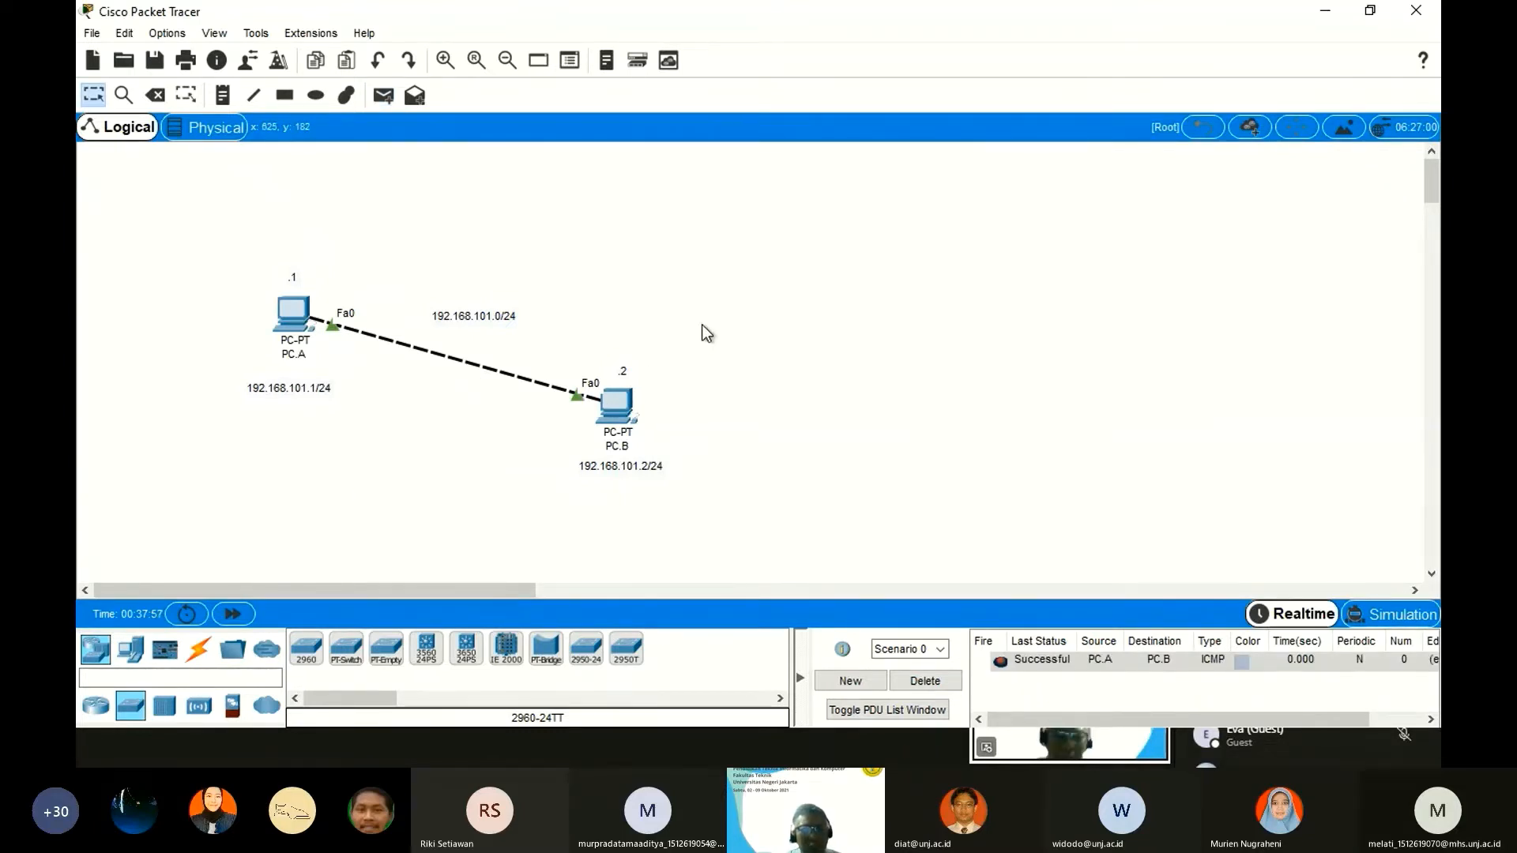
Delete the cross-over cable between PC.A and PC.B.
{"action": "key", "text": "Delete"}
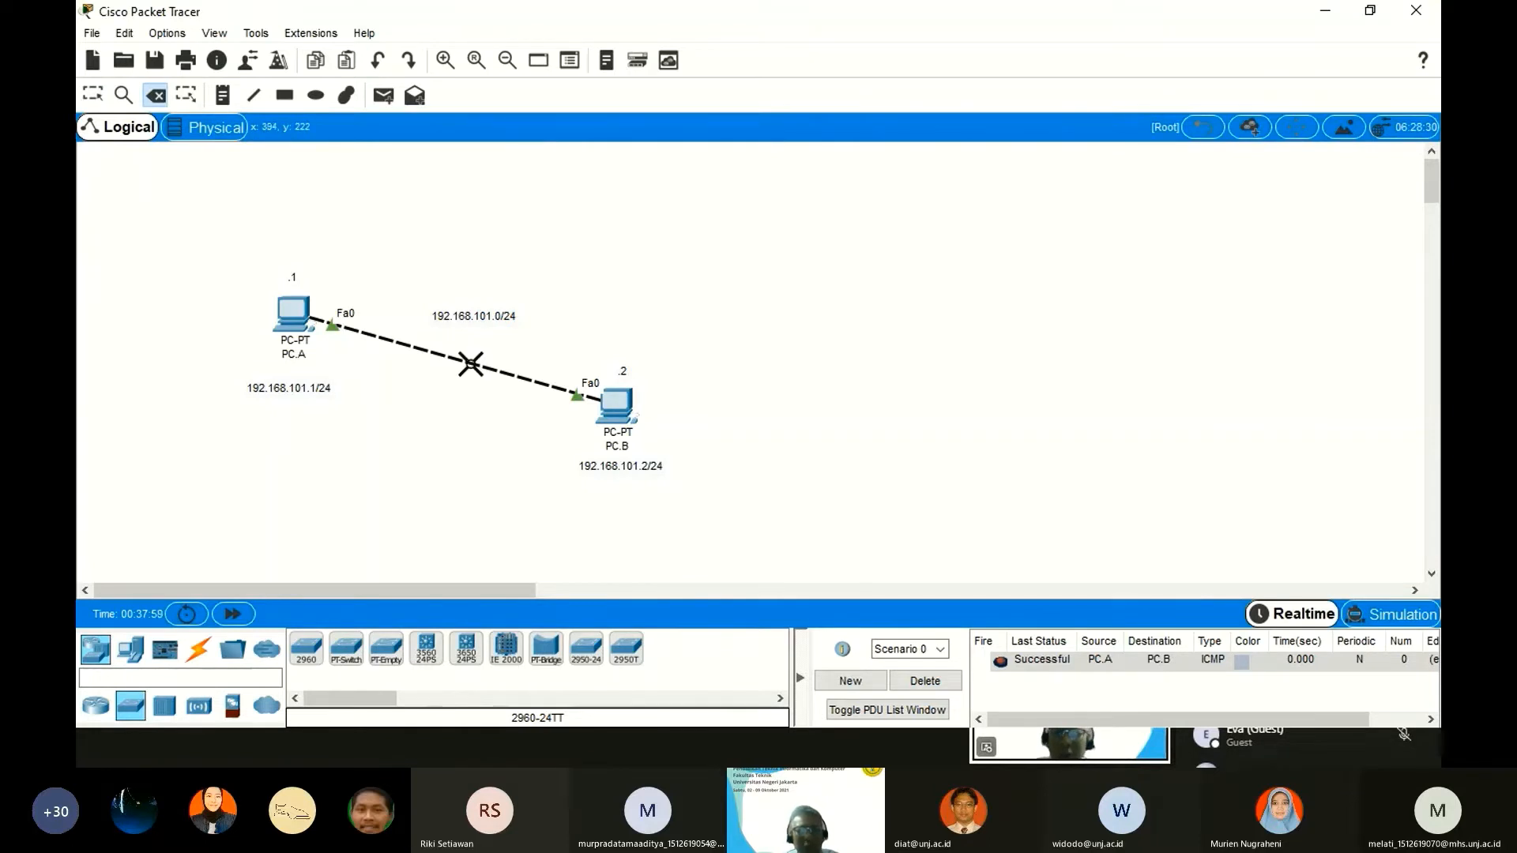
{"action": "left_click", "coordinate": [470, 364]}
{"action": "key", "text": "Escape"}
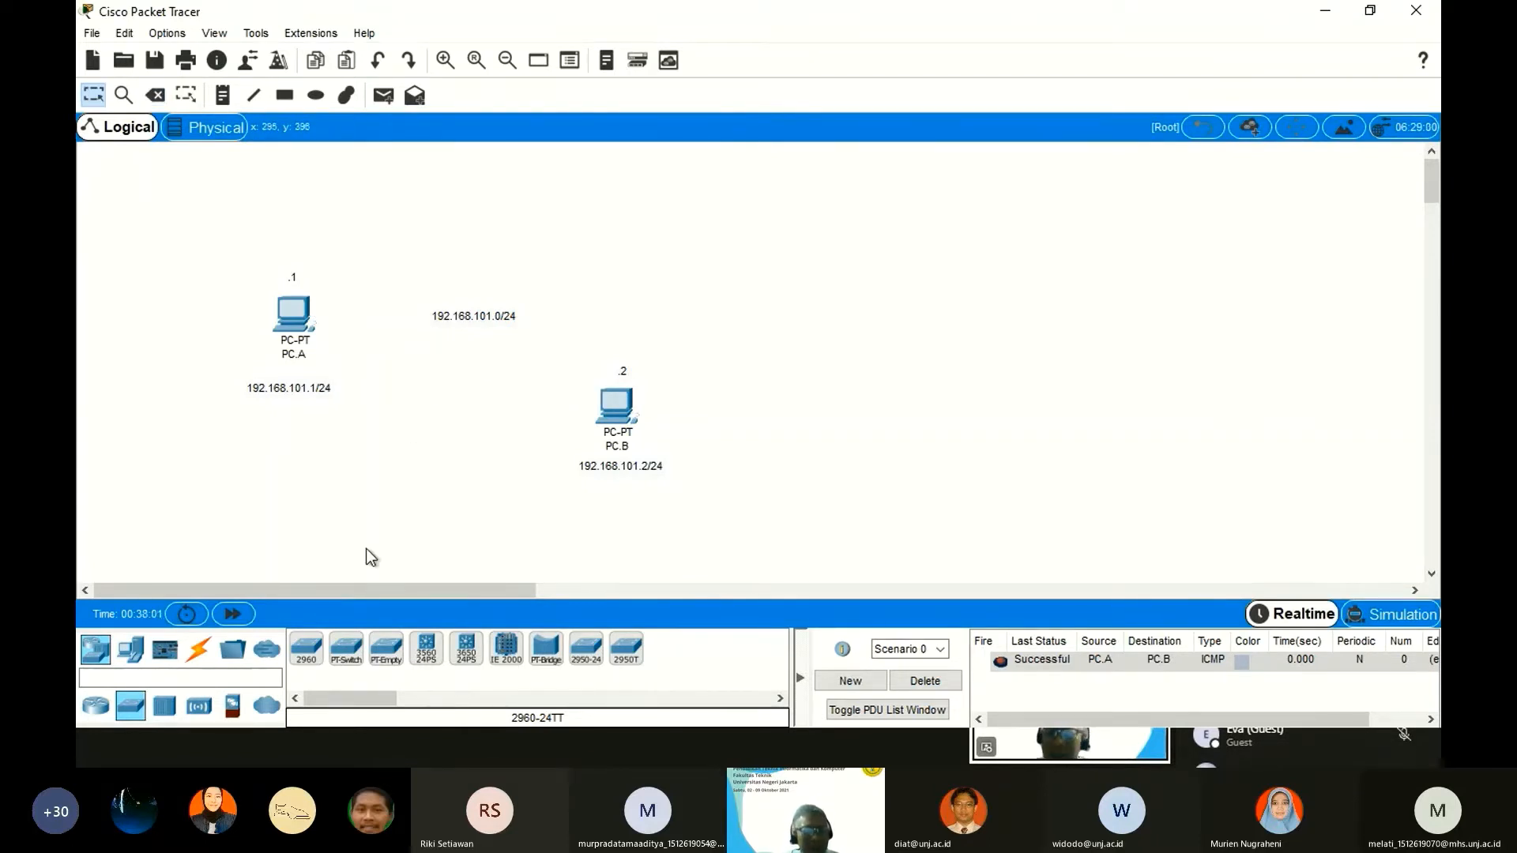
Connect FastEthernet0 of PC.A to FastEthernet0 of PC.B with a Copper Straight-Through cable.
{"action": "left_click", "coordinate": [202, 650]}
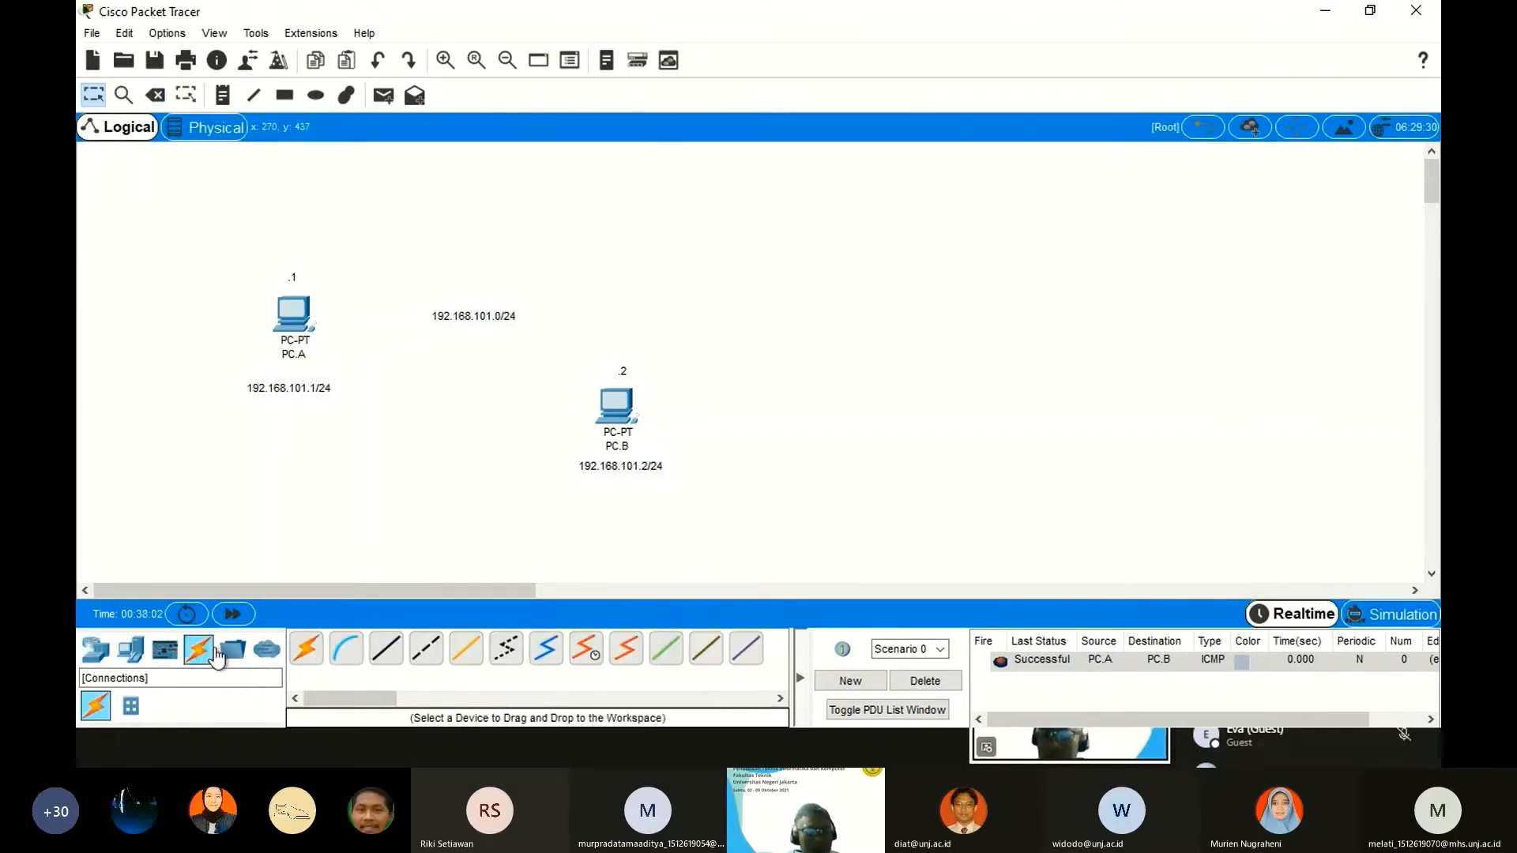
{"action": "left_click", "coordinate": [395, 660]}
{"action": "left_click", "coordinate": [297, 314]}
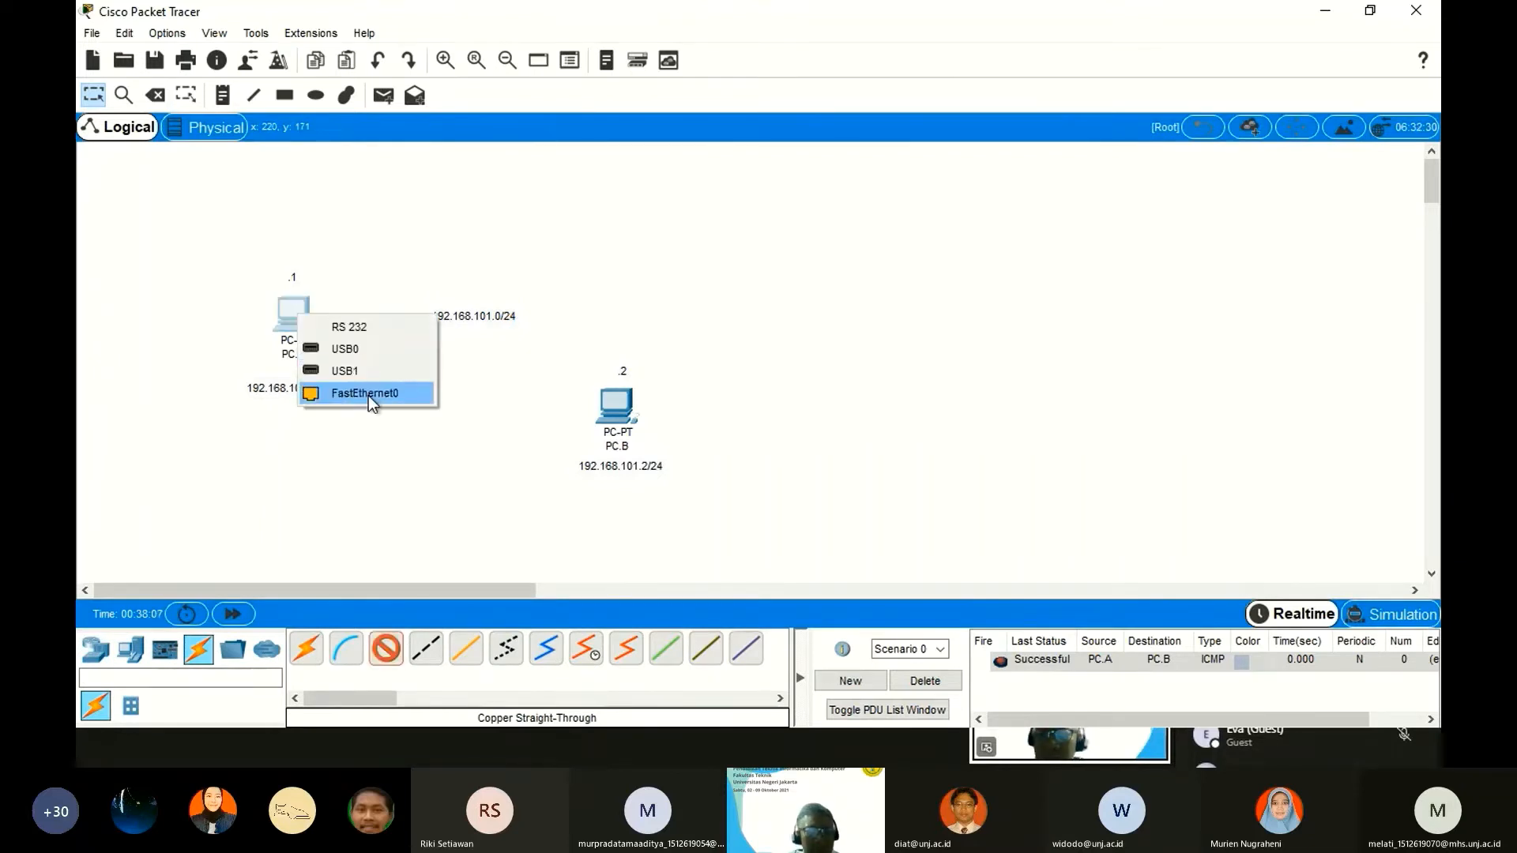
{"action": "left_click", "coordinate": [368, 395]}
{"action": "left_click", "coordinate": [608, 403]}
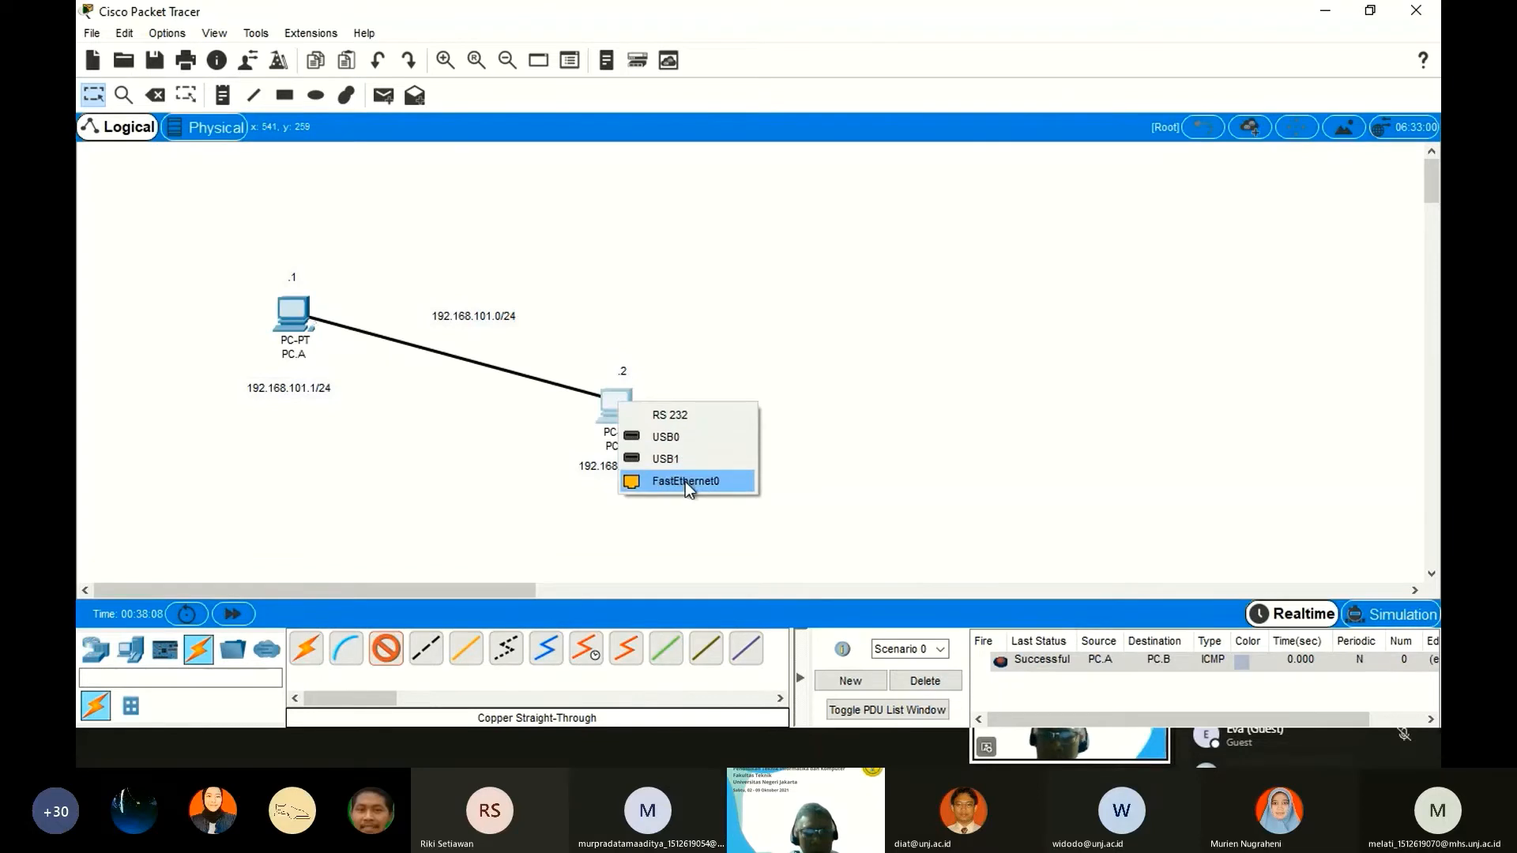
{"action": "left_click", "coordinate": [685, 482]}
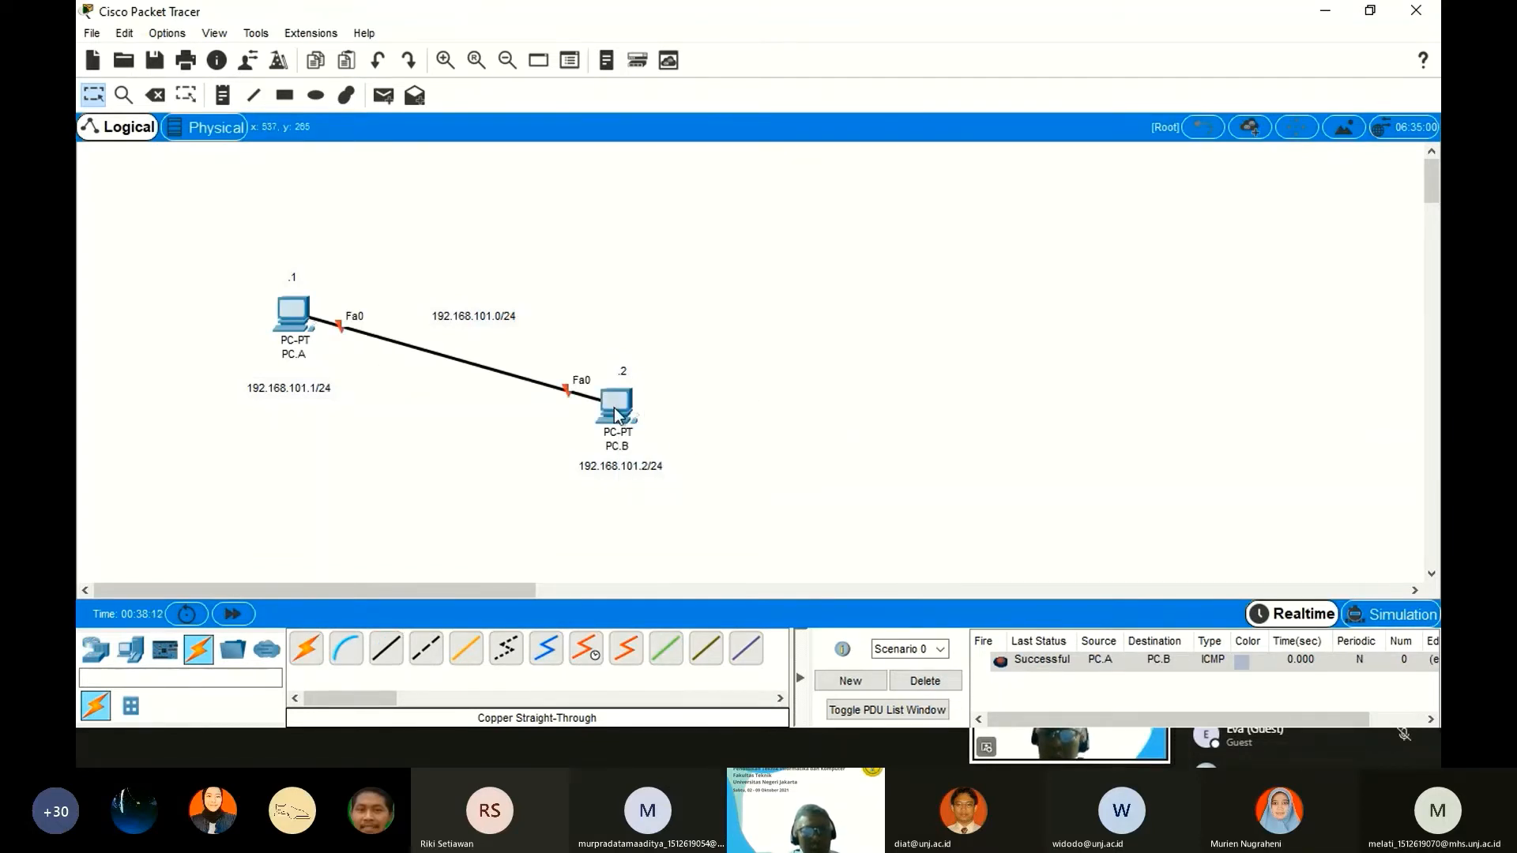
Fast-forward the time repeatedly to check the straight-through link between PC.A and PC.B.
{"action": "left_click", "coordinate": [231, 622]}
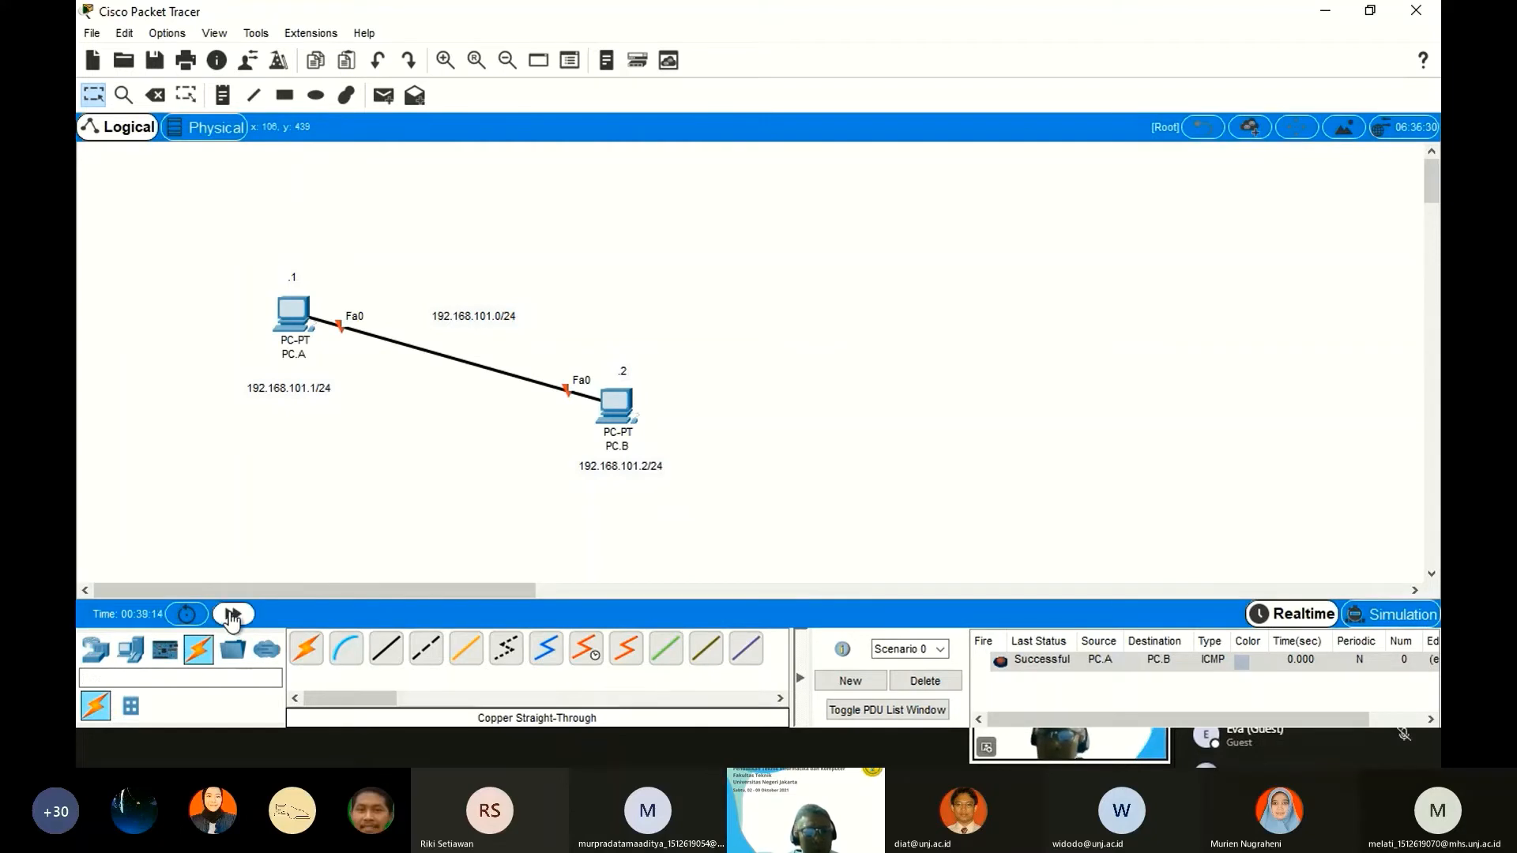
{"action": "left_click", "coordinate": [232, 620]}
{"action": "left_click", "coordinate": [233, 622]}
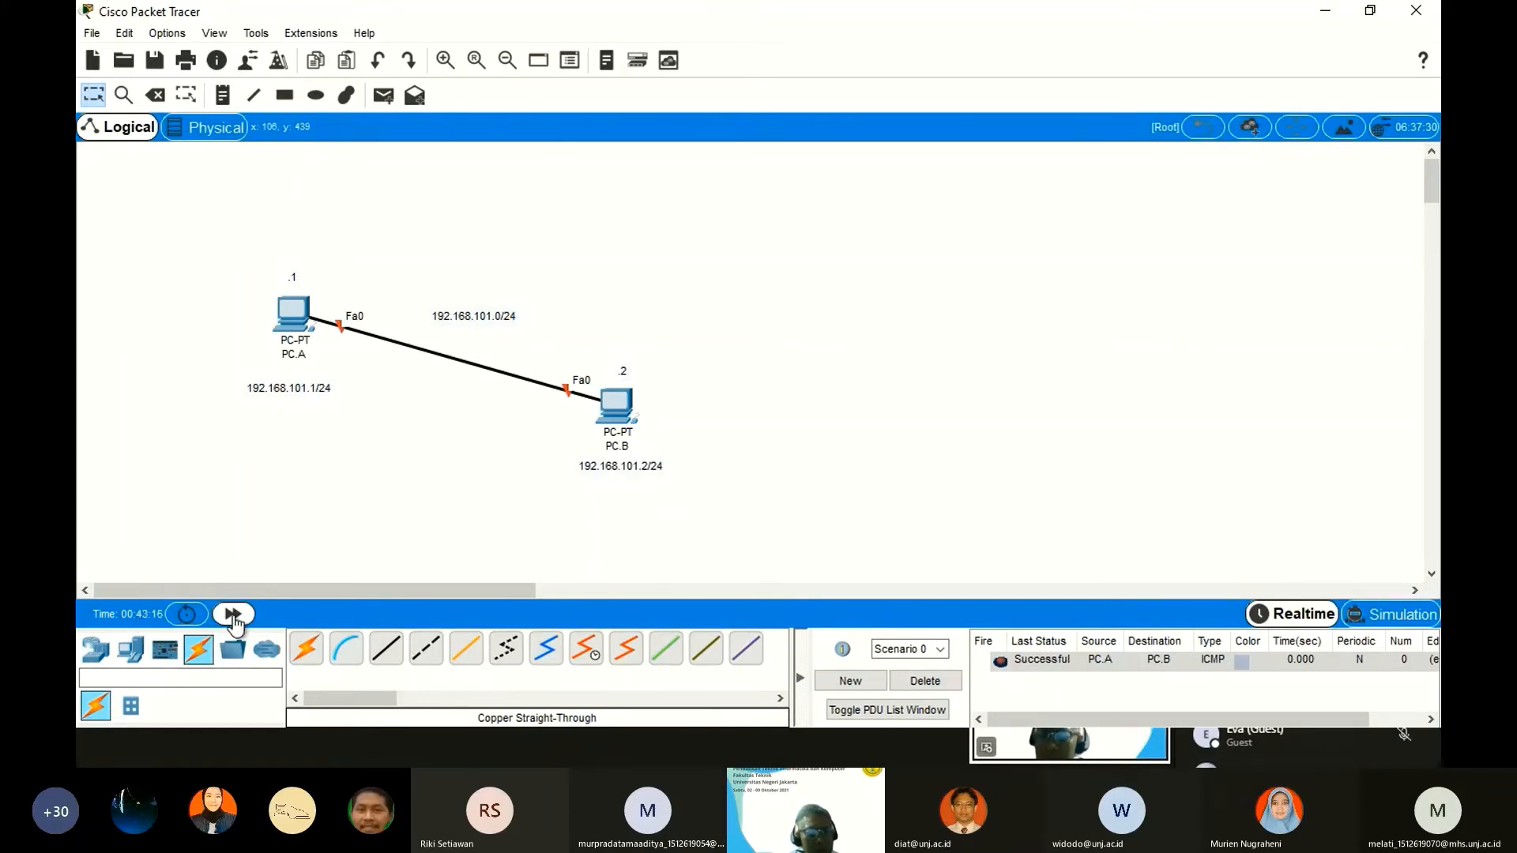
Fast-forward the time further and test the straight-through link with a simple PDU from PC.A to PC.B.
{"action": "left_click", "coordinate": [233, 620]}
{"action": "left_click", "coordinate": [233, 620]}
{"action": "left_click", "coordinate": [233, 620]}
{"action": "left_click", "coordinate": [233, 620]}
{"action": "left_click", "coordinate": [233, 620]}
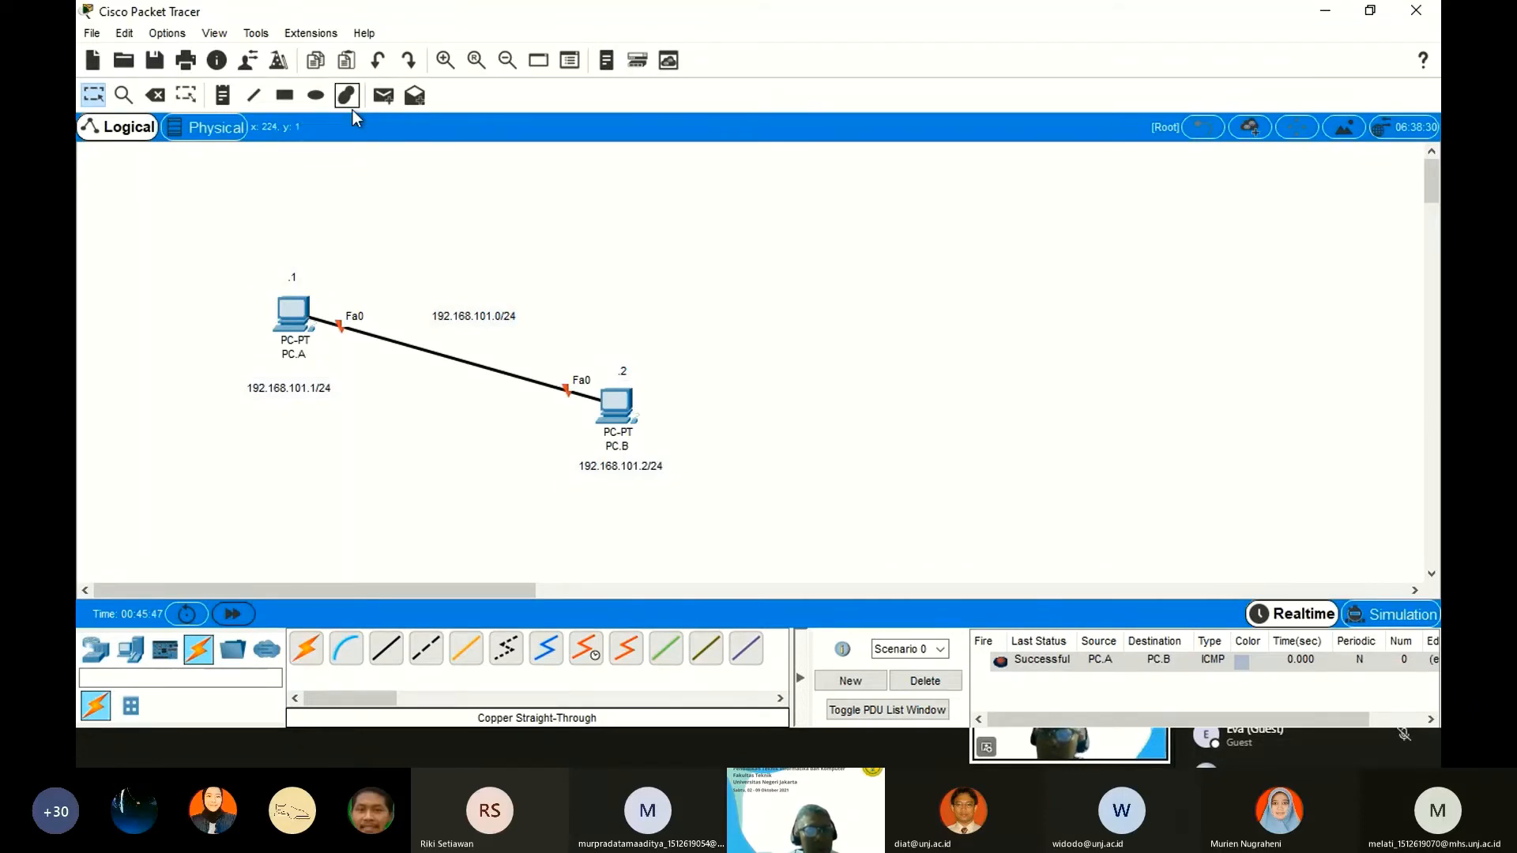
{"action": "left_click", "coordinate": [383, 95]}
{"action": "left_click", "coordinate": [292, 316]}
{"action": "left_click", "coordinate": [616, 404]}
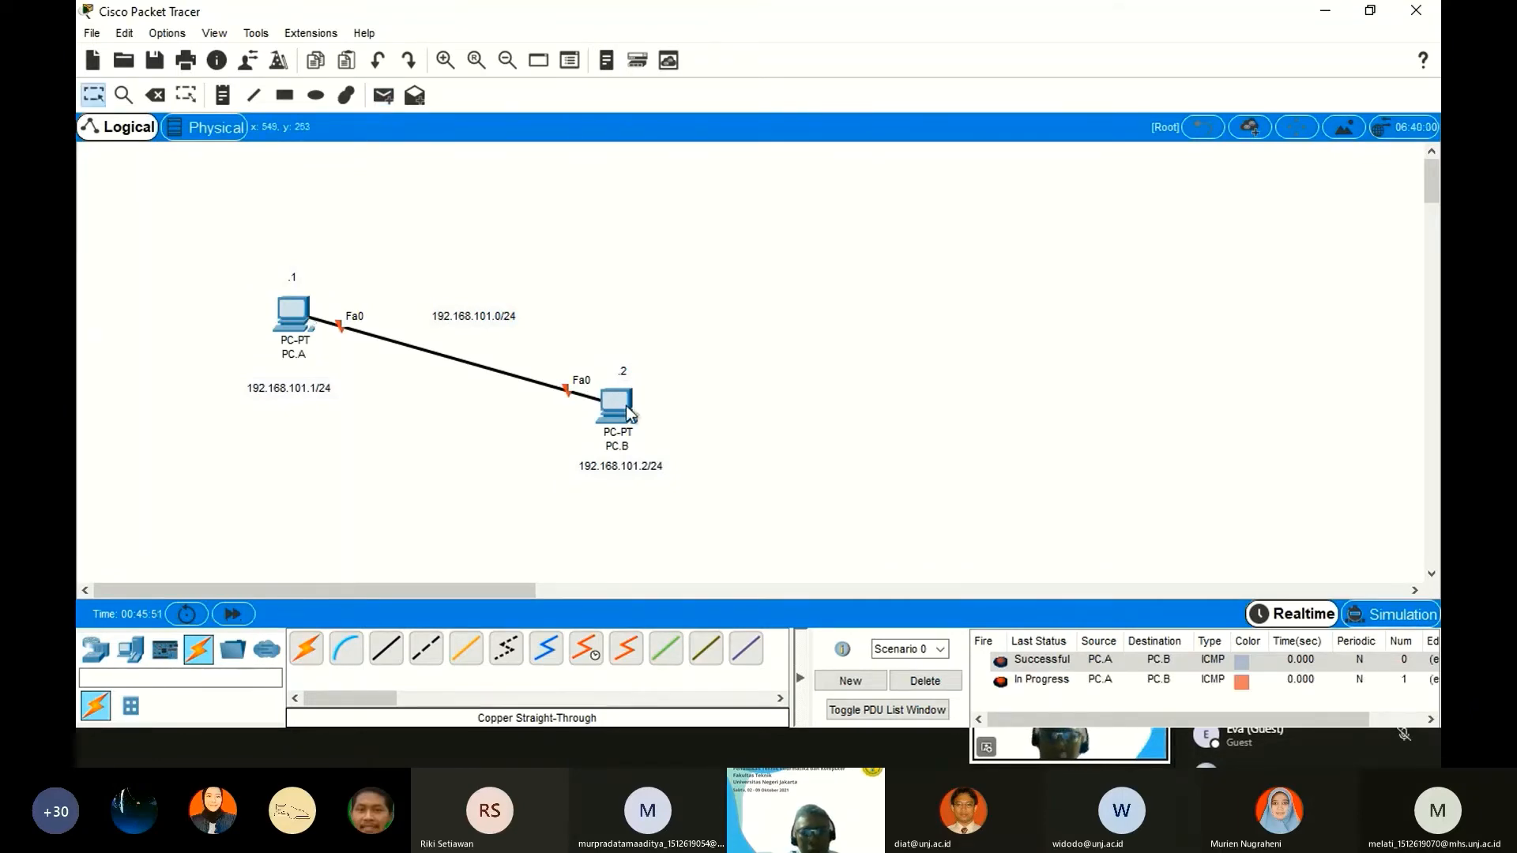
{"action": "double_click", "coordinate": [1000, 682]}
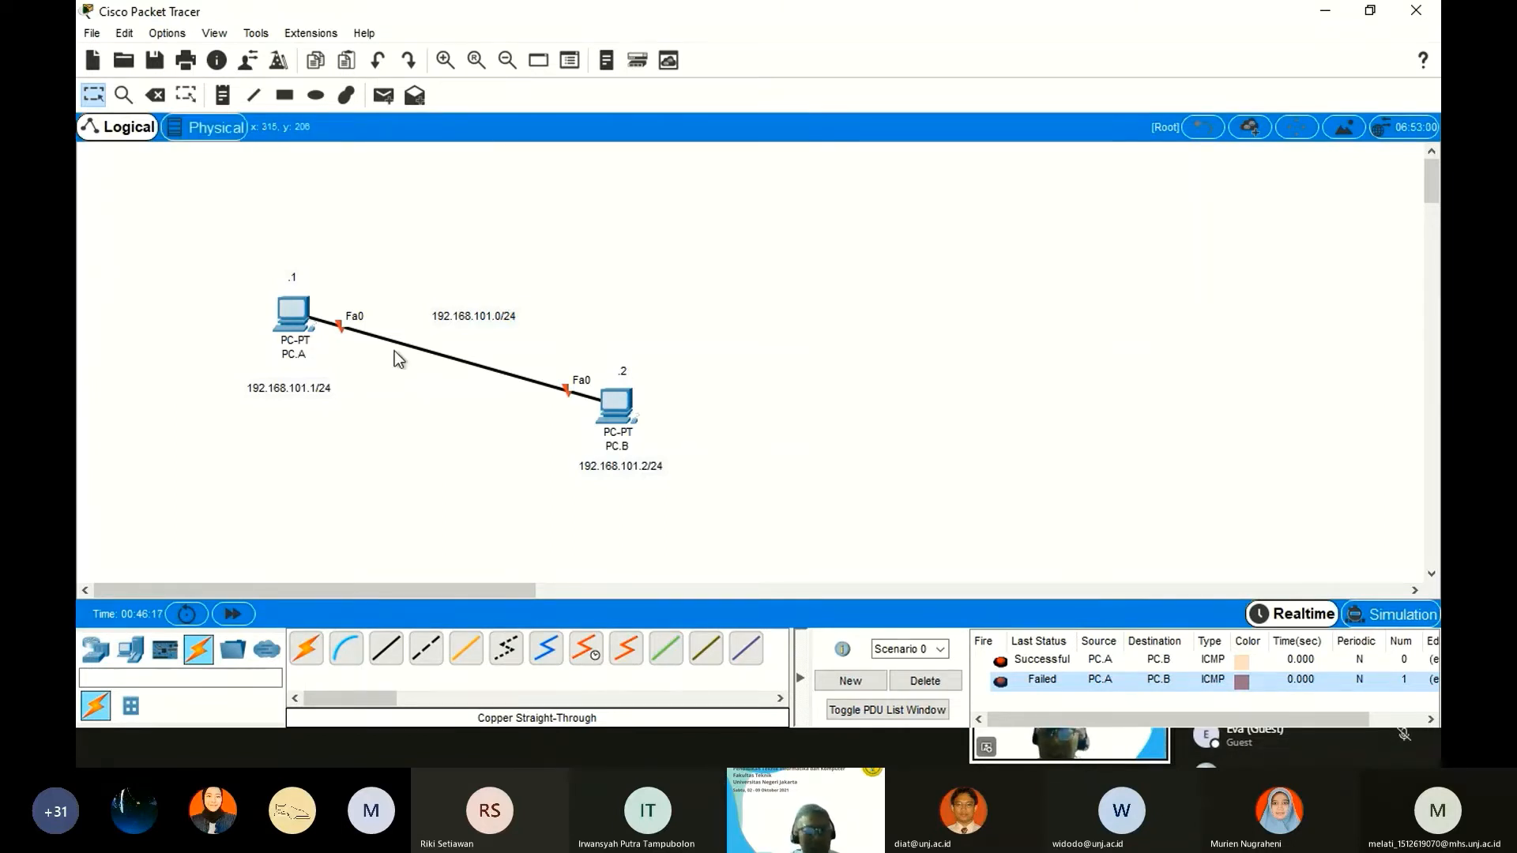
Replace the straight-through cable between PC.A and PC.B with a Copper Cross-Over cable joining their FastEthernet0 ports.
{"action": "key", "text": "Delete"}
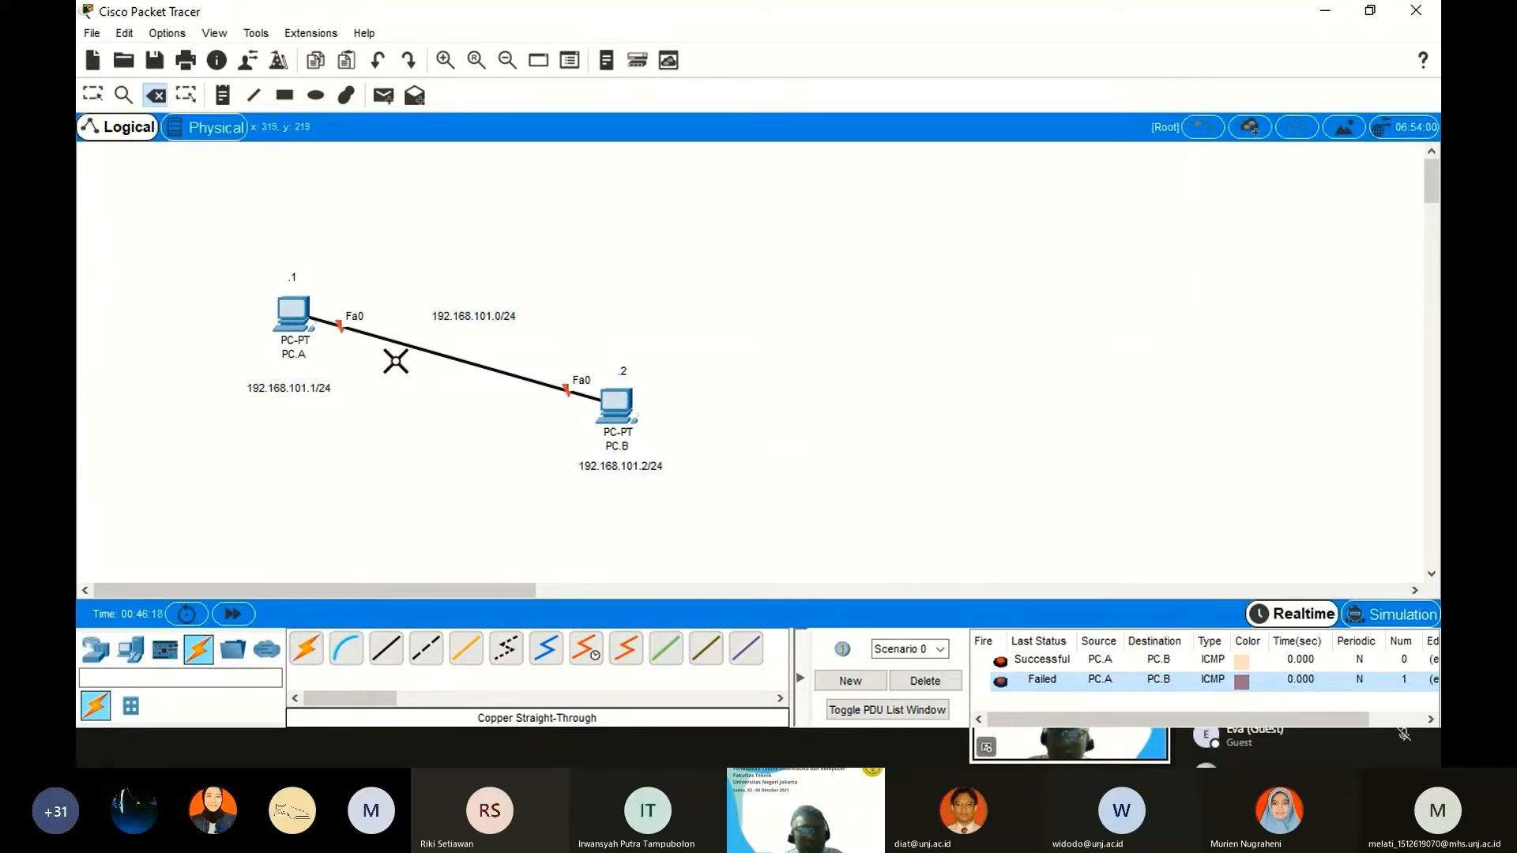
{"action": "left_click", "coordinate": [440, 353]}
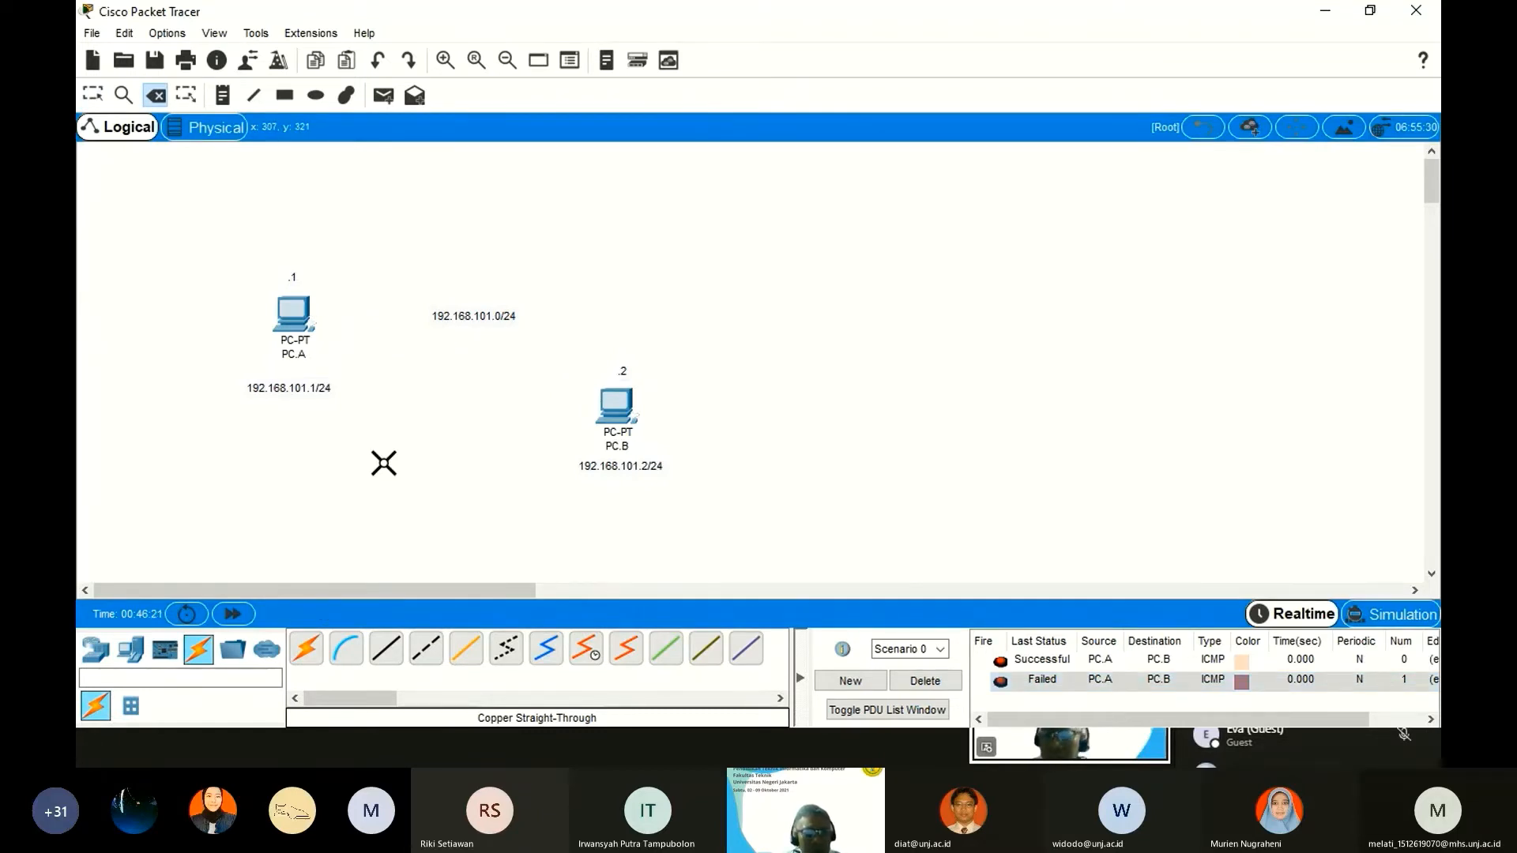
{"action": "left_click", "coordinate": [425, 648]}
{"action": "left_click", "coordinate": [291, 312]}
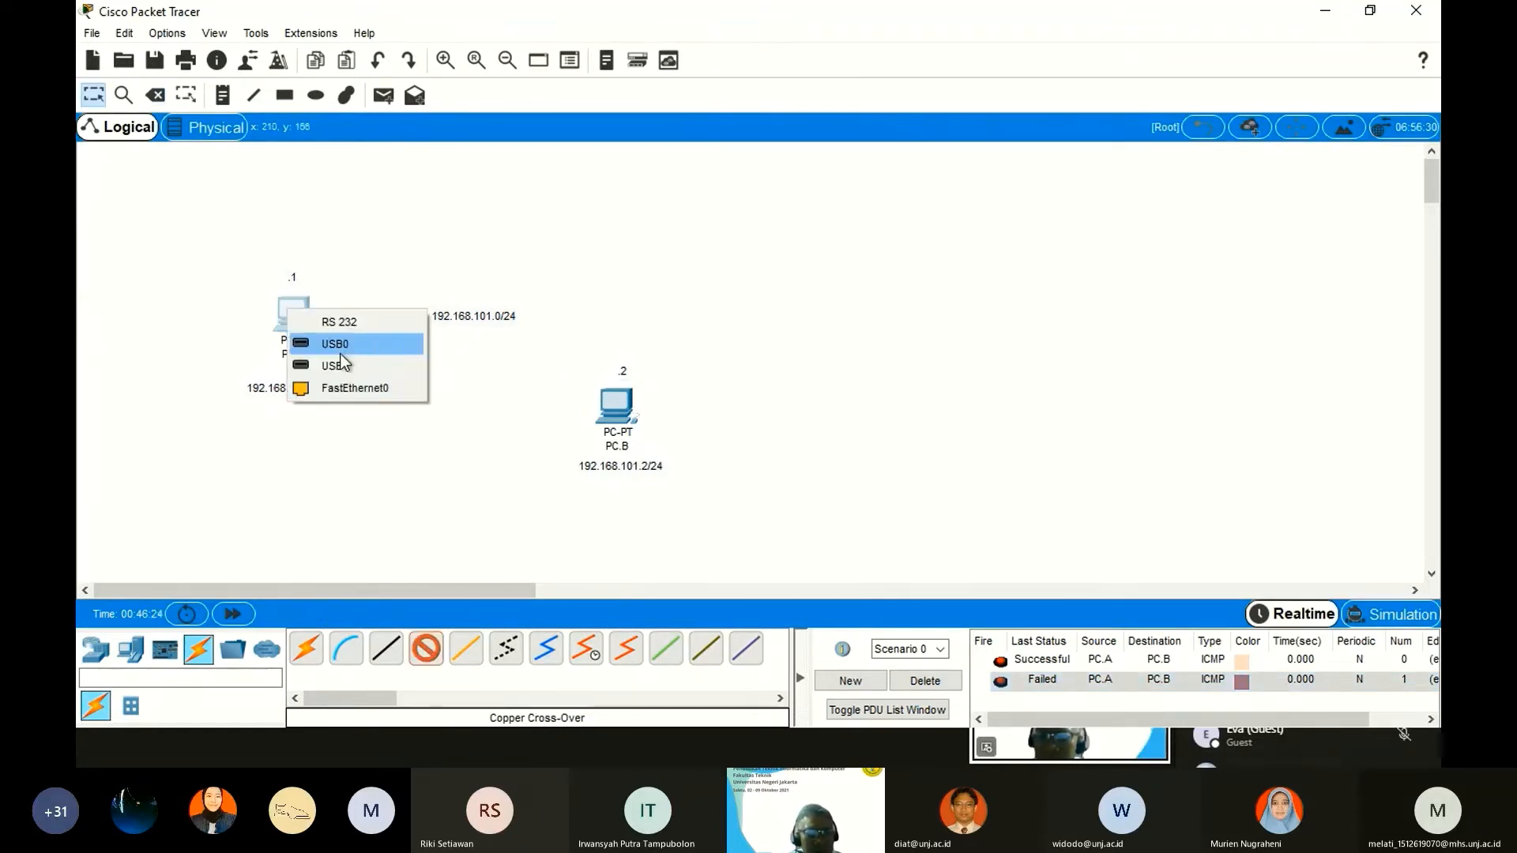
{"action": "left_click", "coordinate": [373, 385]}
{"action": "left_click", "coordinate": [613, 406]}
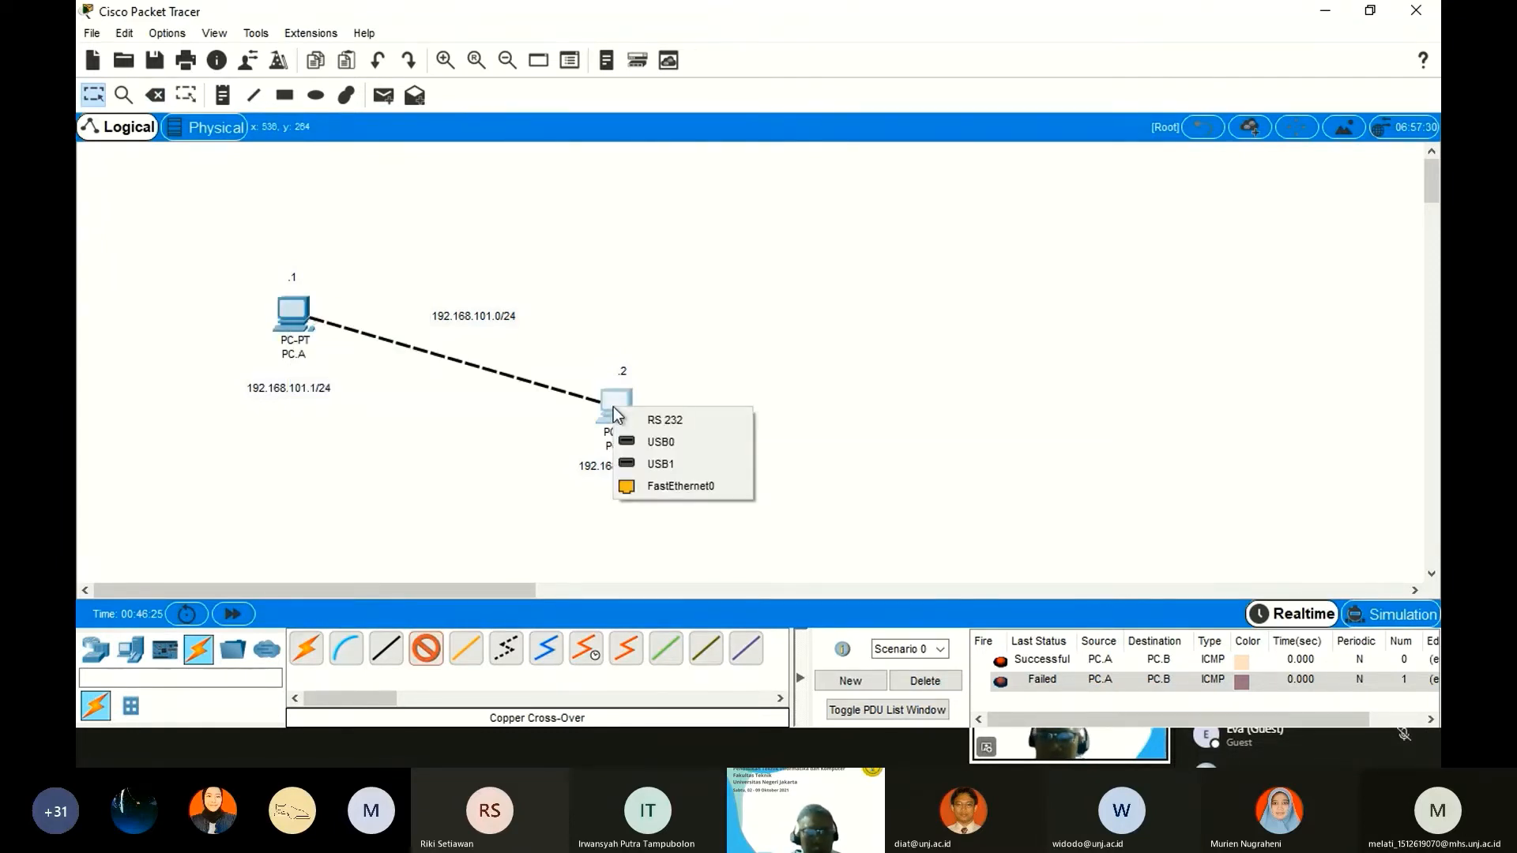
{"action": "left_click", "coordinate": [667, 486]}
Add a fourth PC beside PC5 and arrange the four PCs in a row beneath switch SA.
{"action": "scroll", "coordinate": [712, 396], "scroll_direction": "down", "scroll_amount": 5}
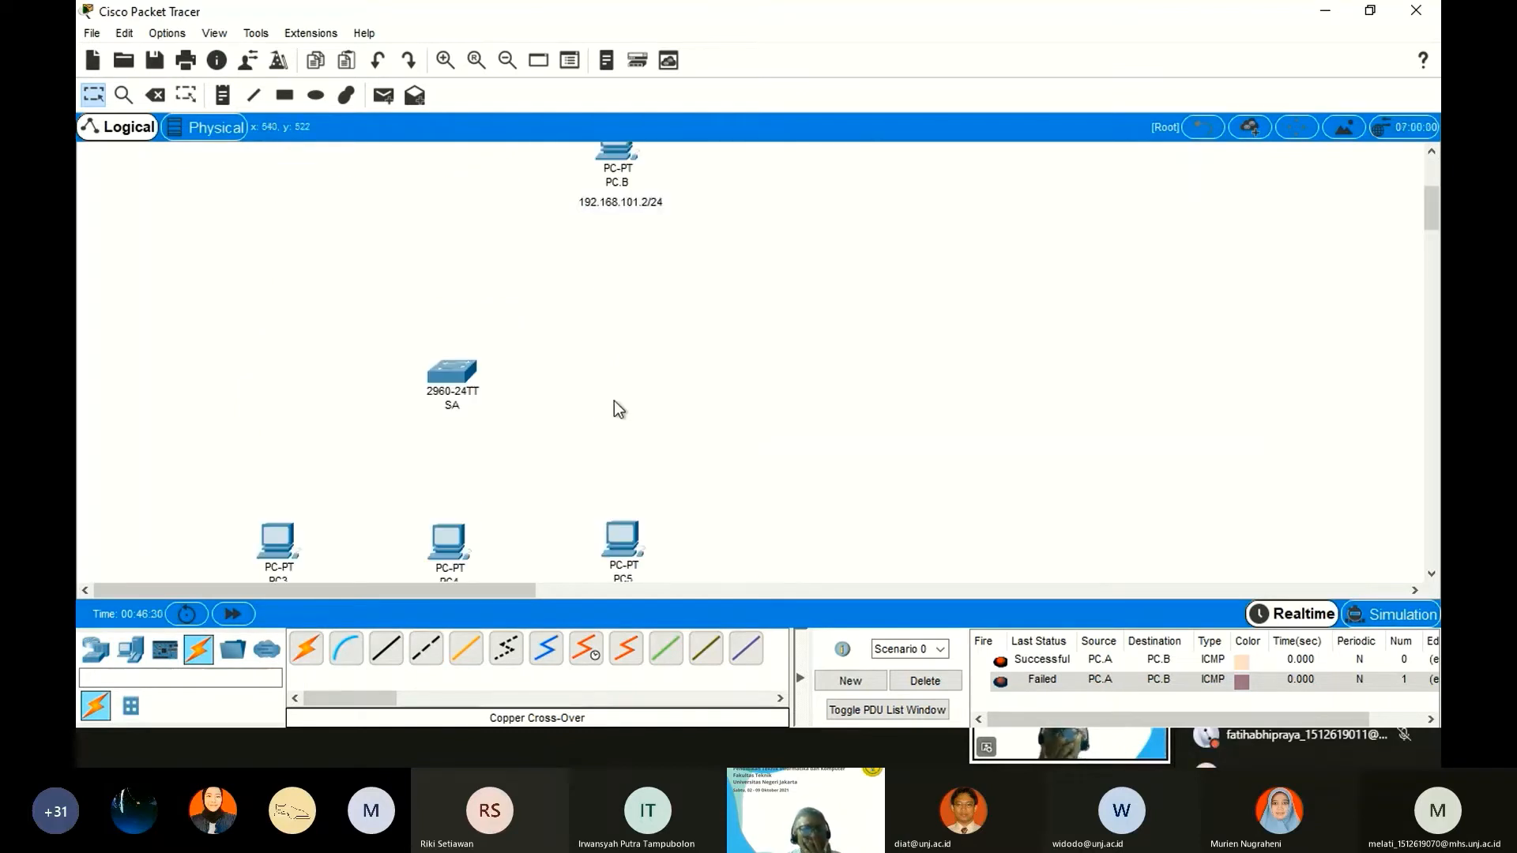
{"action": "scroll", "coordinate": [601, 387], "scroll_direction": "down", "scroll_amount": 2}
{"action": "scroll", "coordinate": [550, 353], "scroll_direction": "down", "scroll_amount": 1}
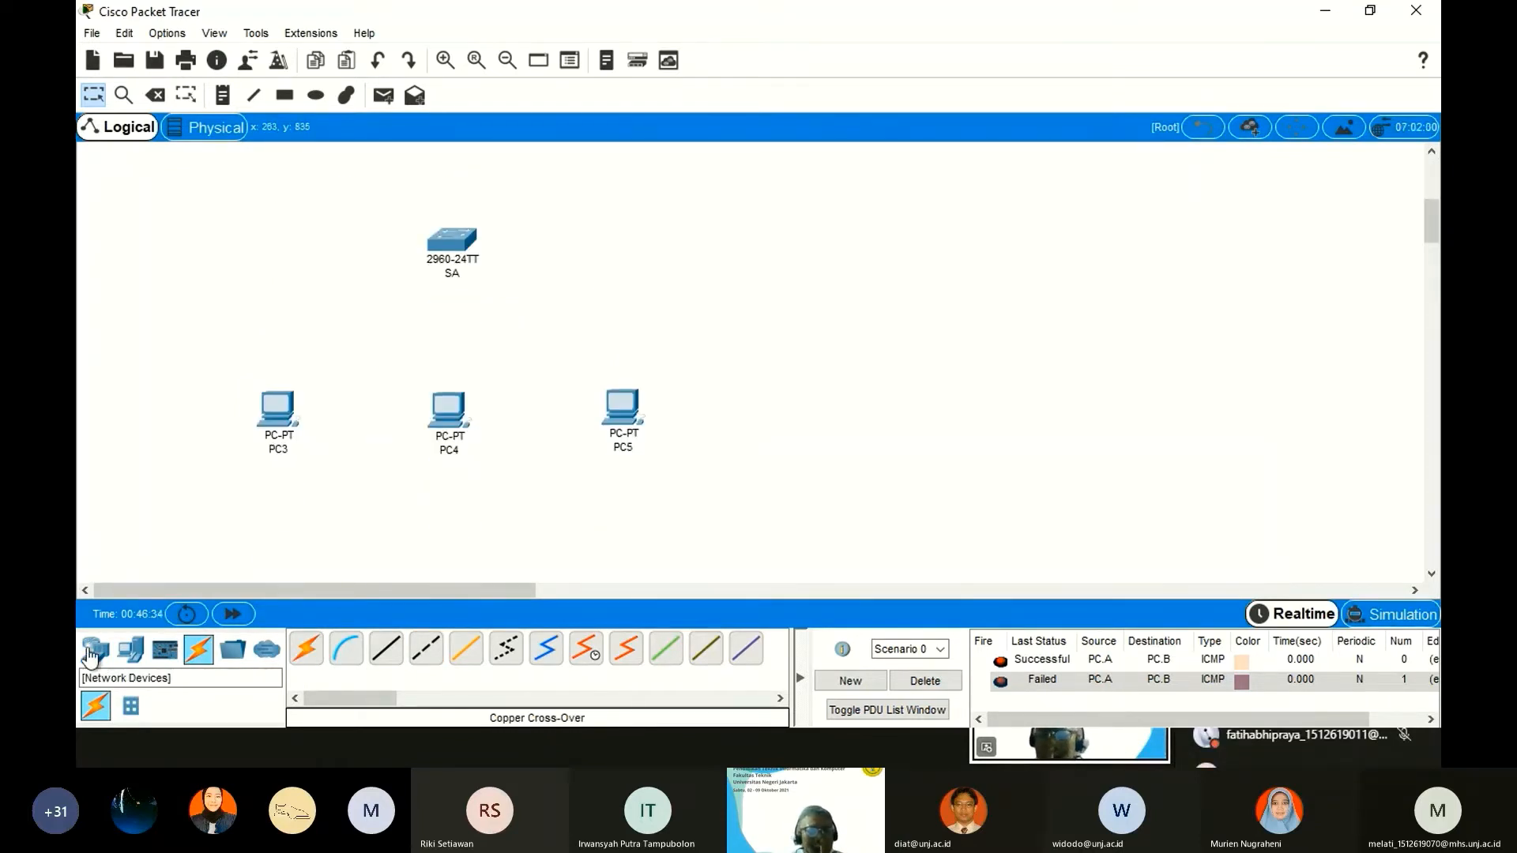
{"action": "left_click", "coordinate": [130, 654]}
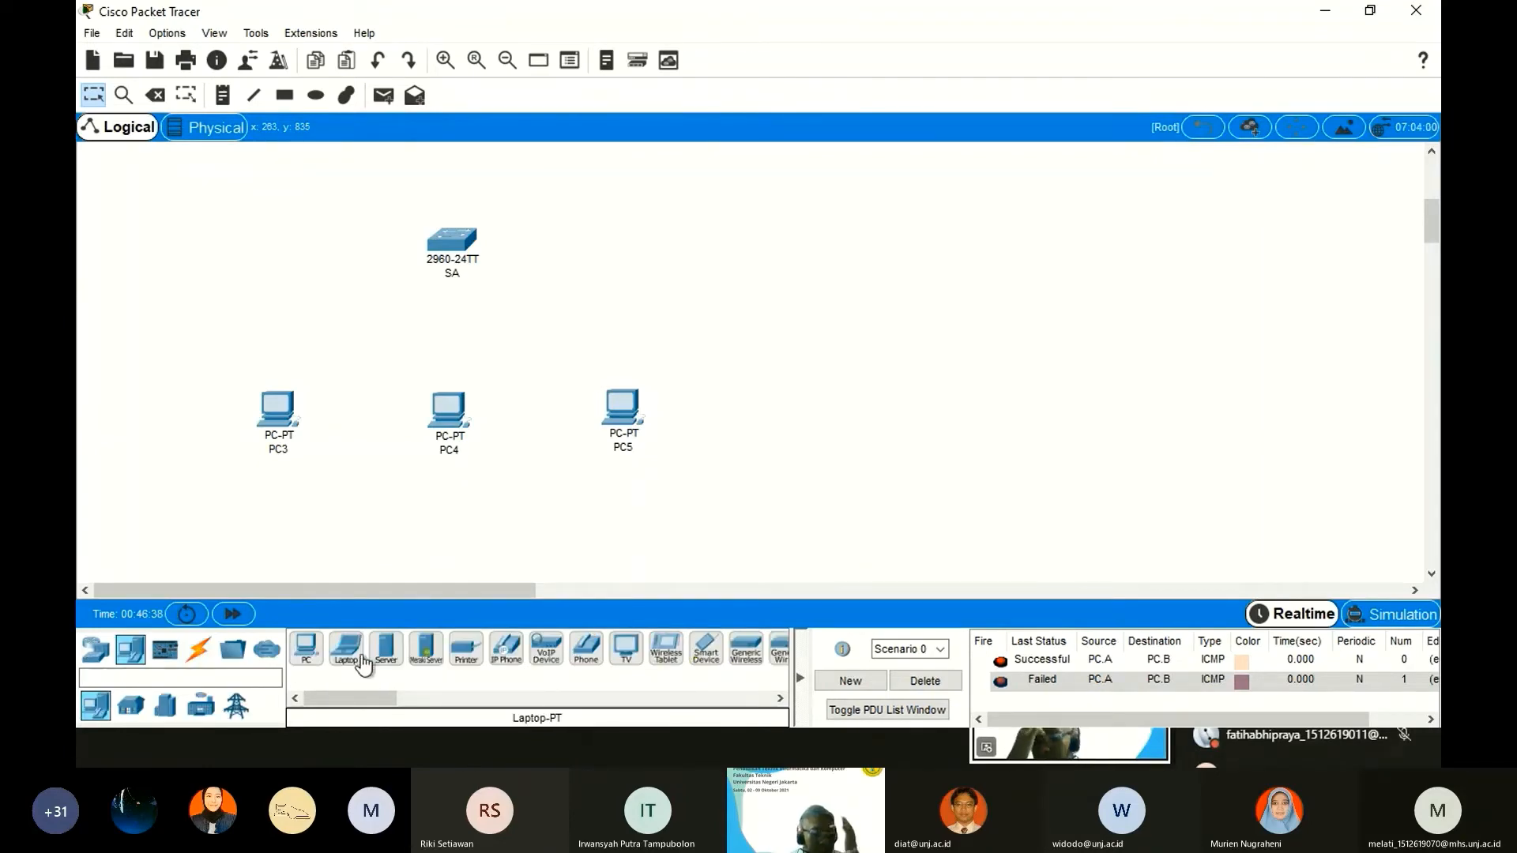
{"action": "left_click", "coordinate": [306, 652]}
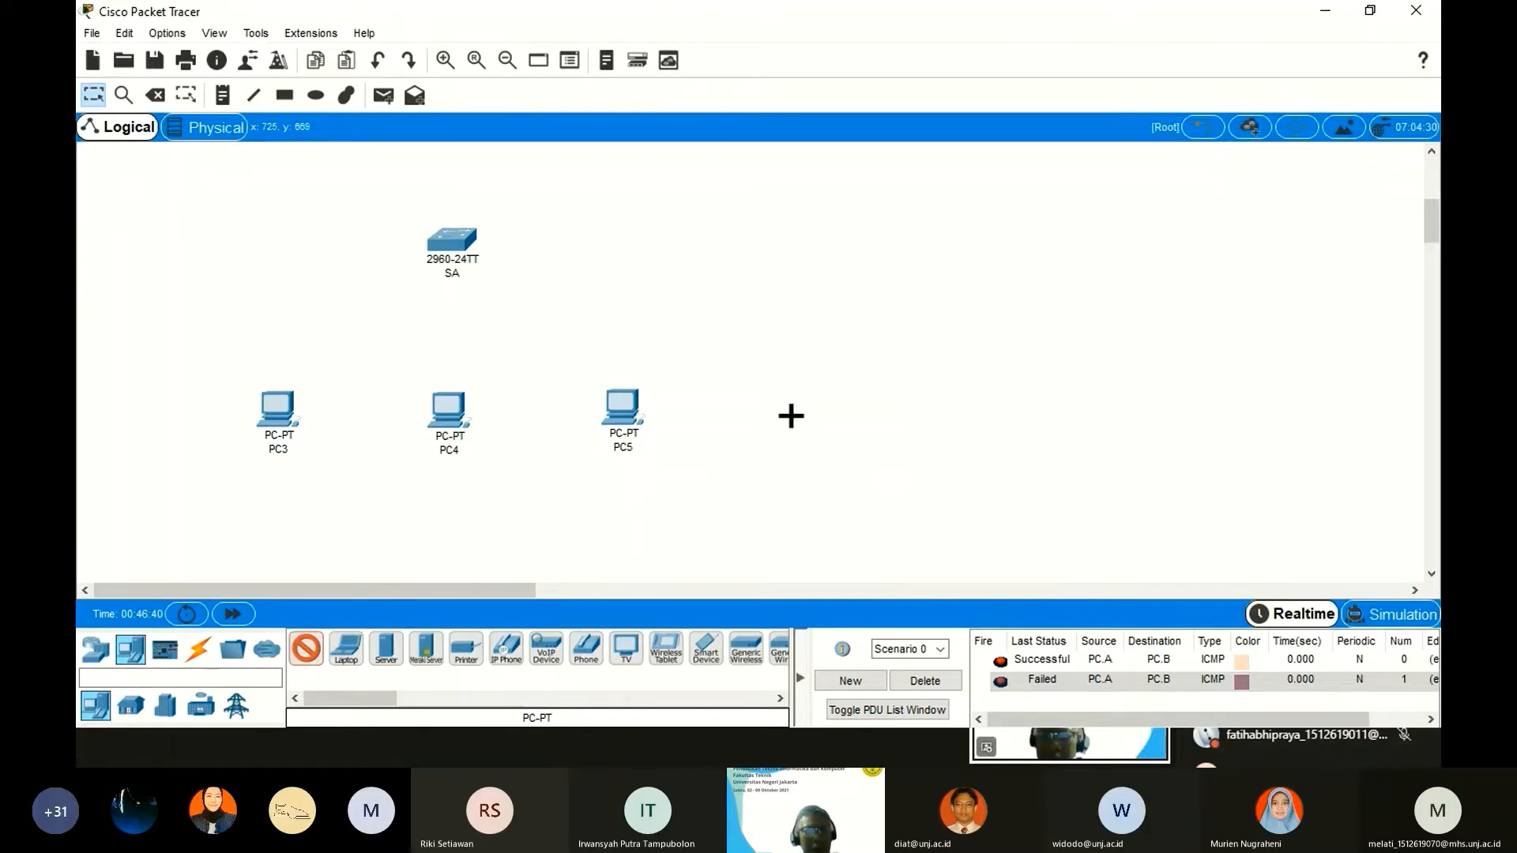
{"action": "left_click", "coordinate": [790, 416]}
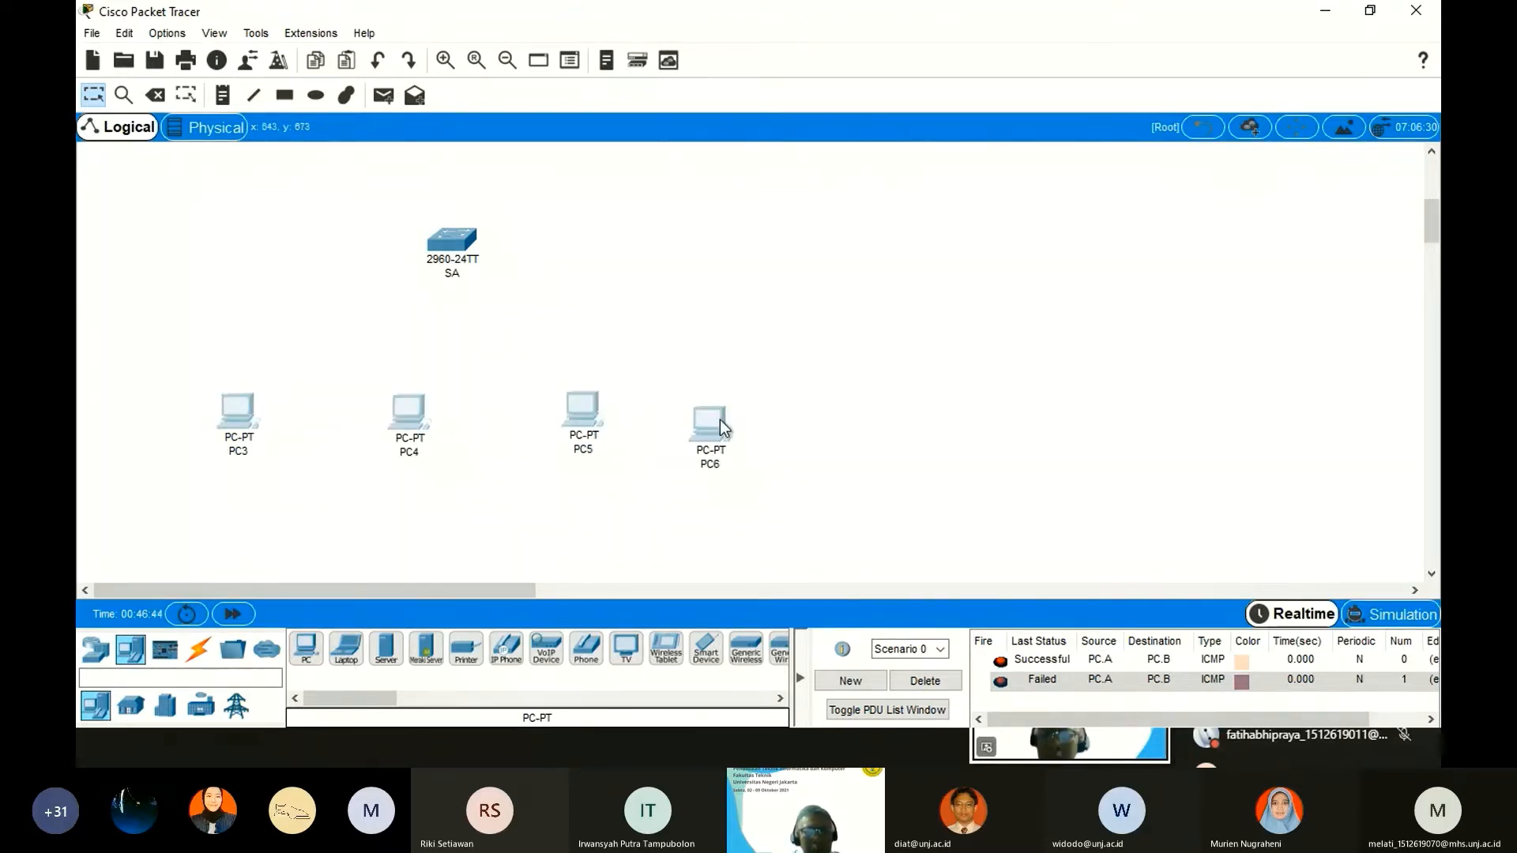
{"action": "left_click", "coordinate": [719, 419]}
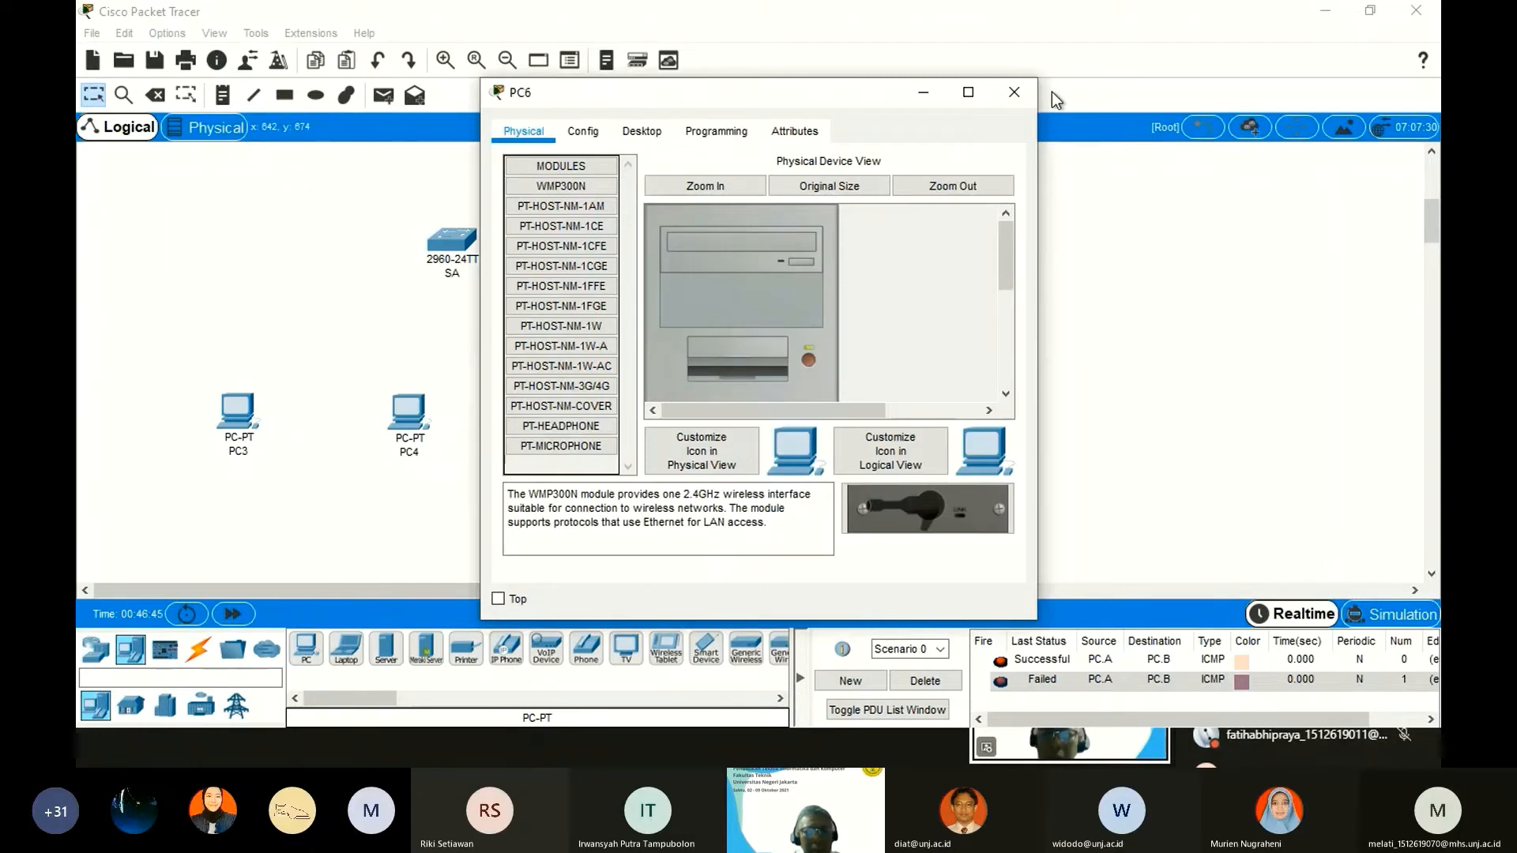
{"action": "left_click", "coordinate": [1013, 92]}
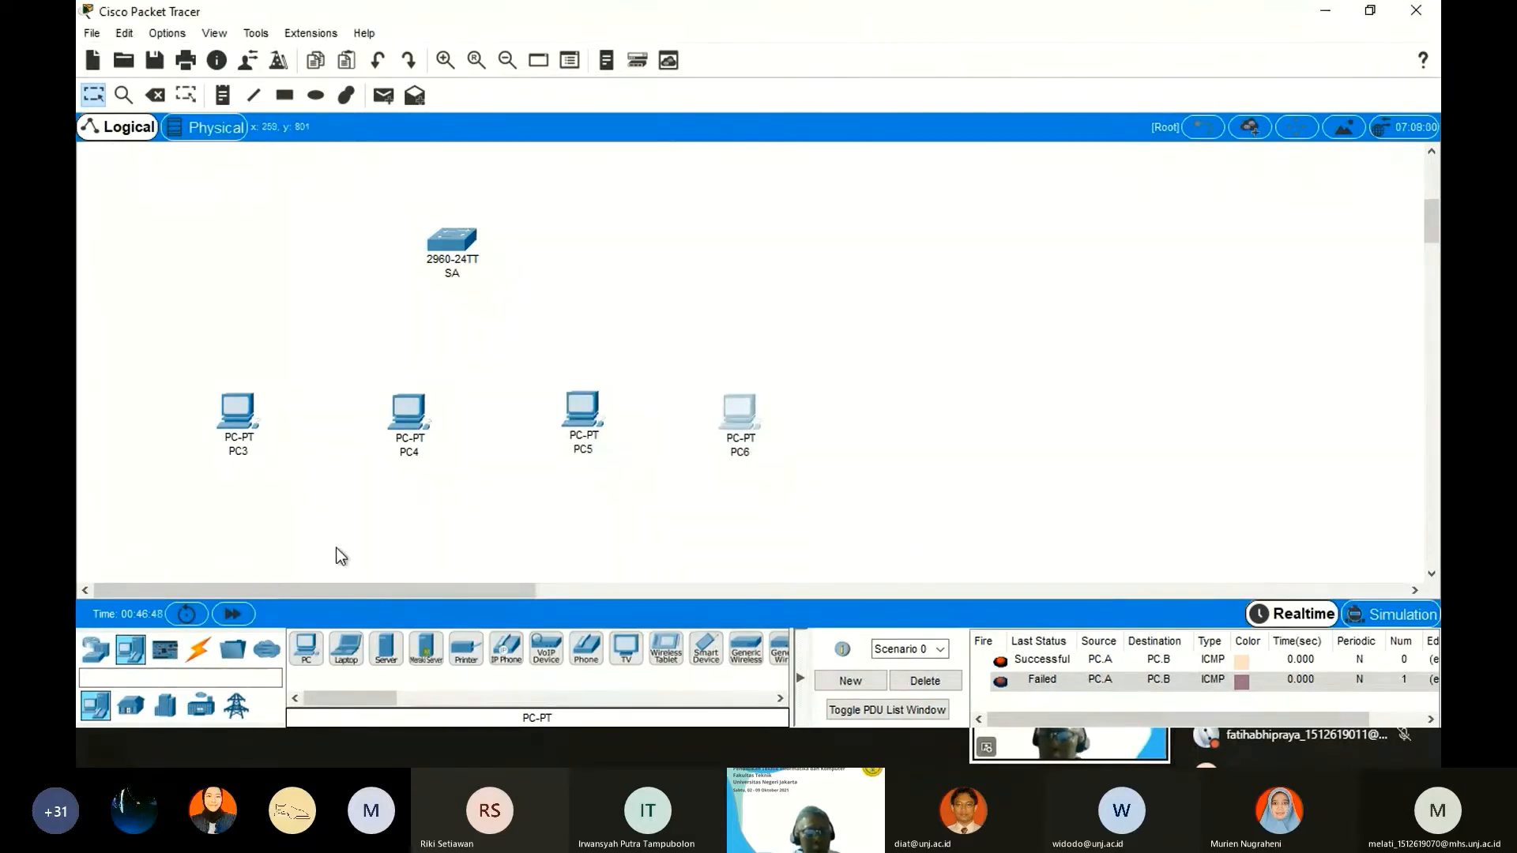
Connect FastEthernet0/1 of switch SA to FastEthernet0 of PC3 with a Copper Straight-Through cable.
{"action": "left_click", "coordinate": [198, 649]}
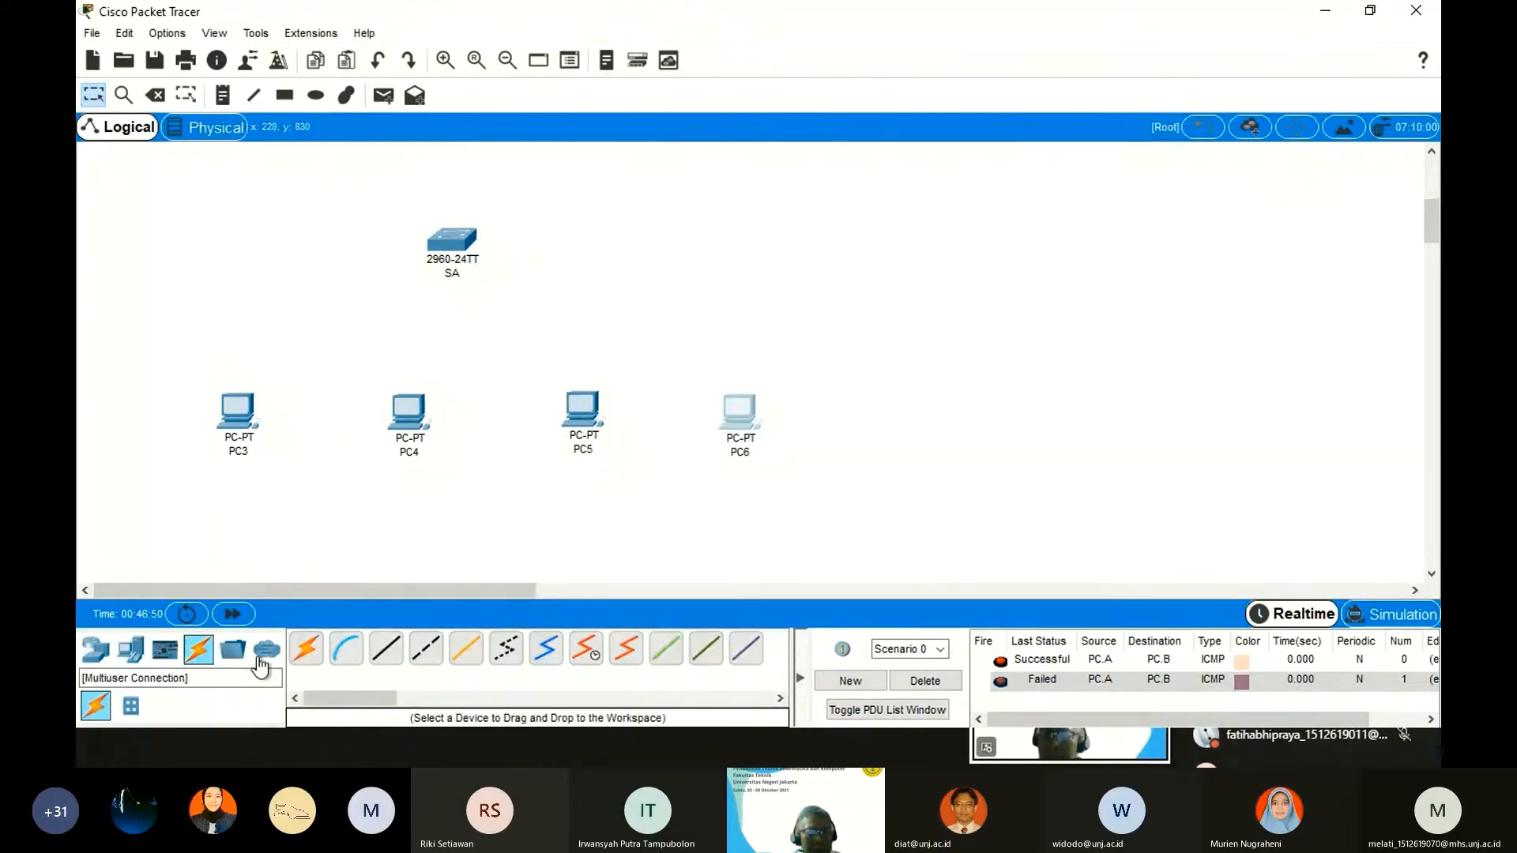
{"action": "left_click", "coordinate": [425, 648]}
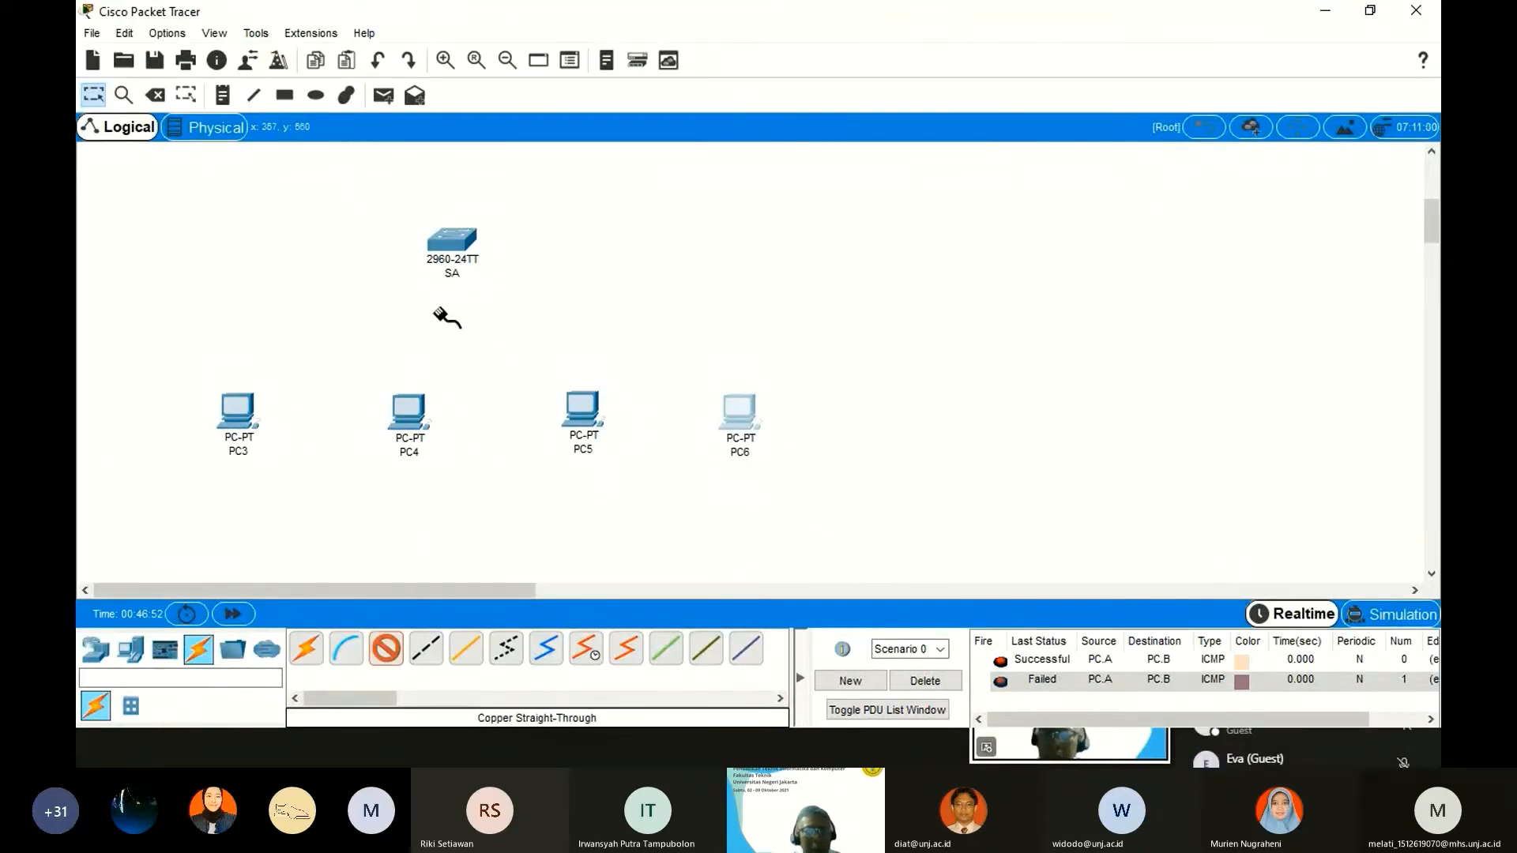
{"action": "left_click", "coordinate": [452, 241]}
{"action": "left_click", "coordinate": [514, 37]}
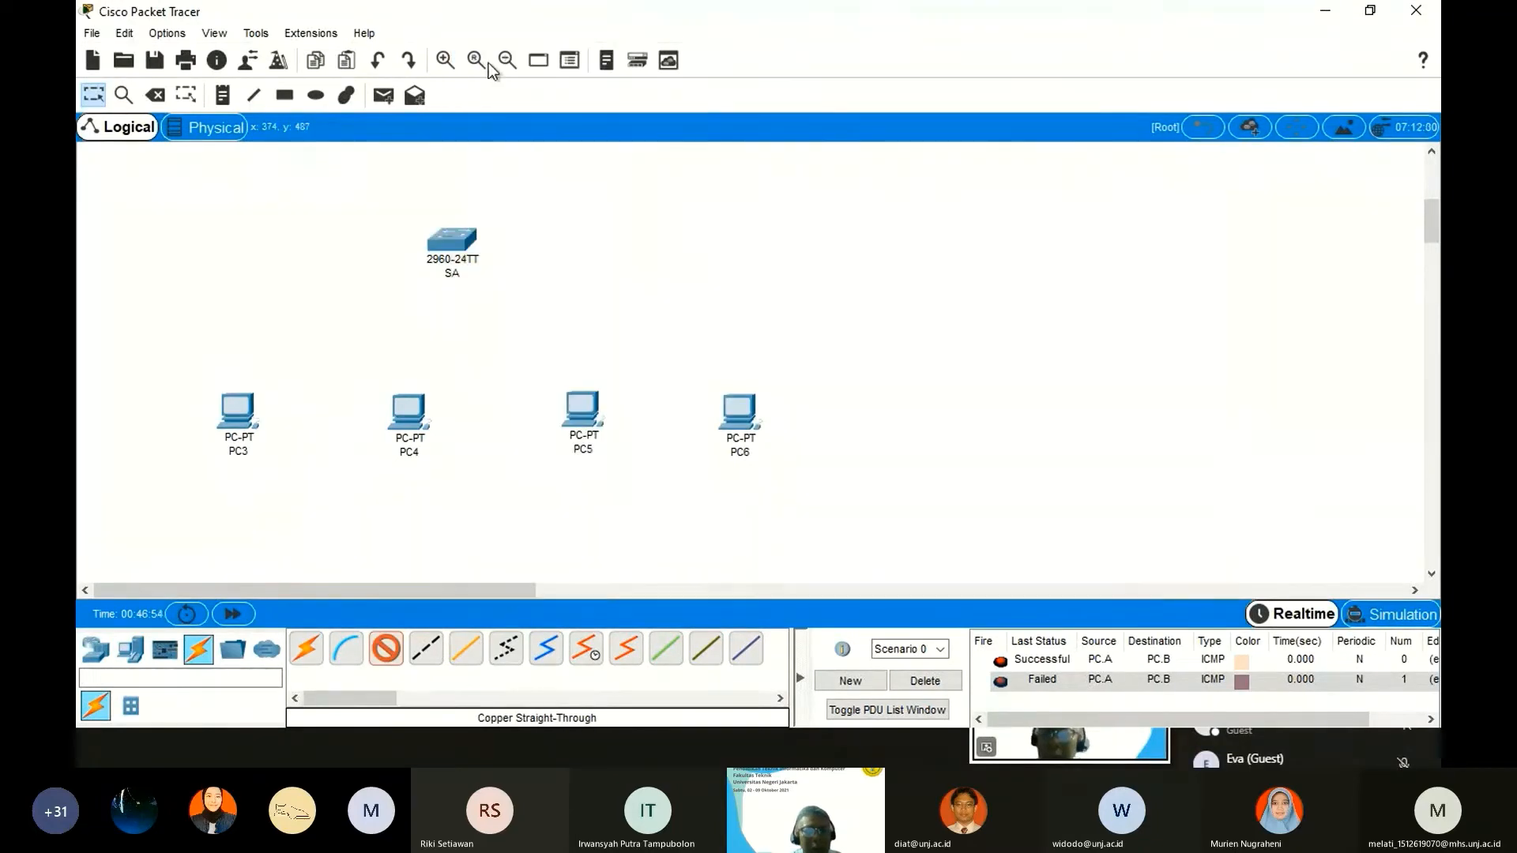
{"action": "left_click", "coordinate": [230, 410]}
{"action": "left_click", "coordinate": [272, 487]}
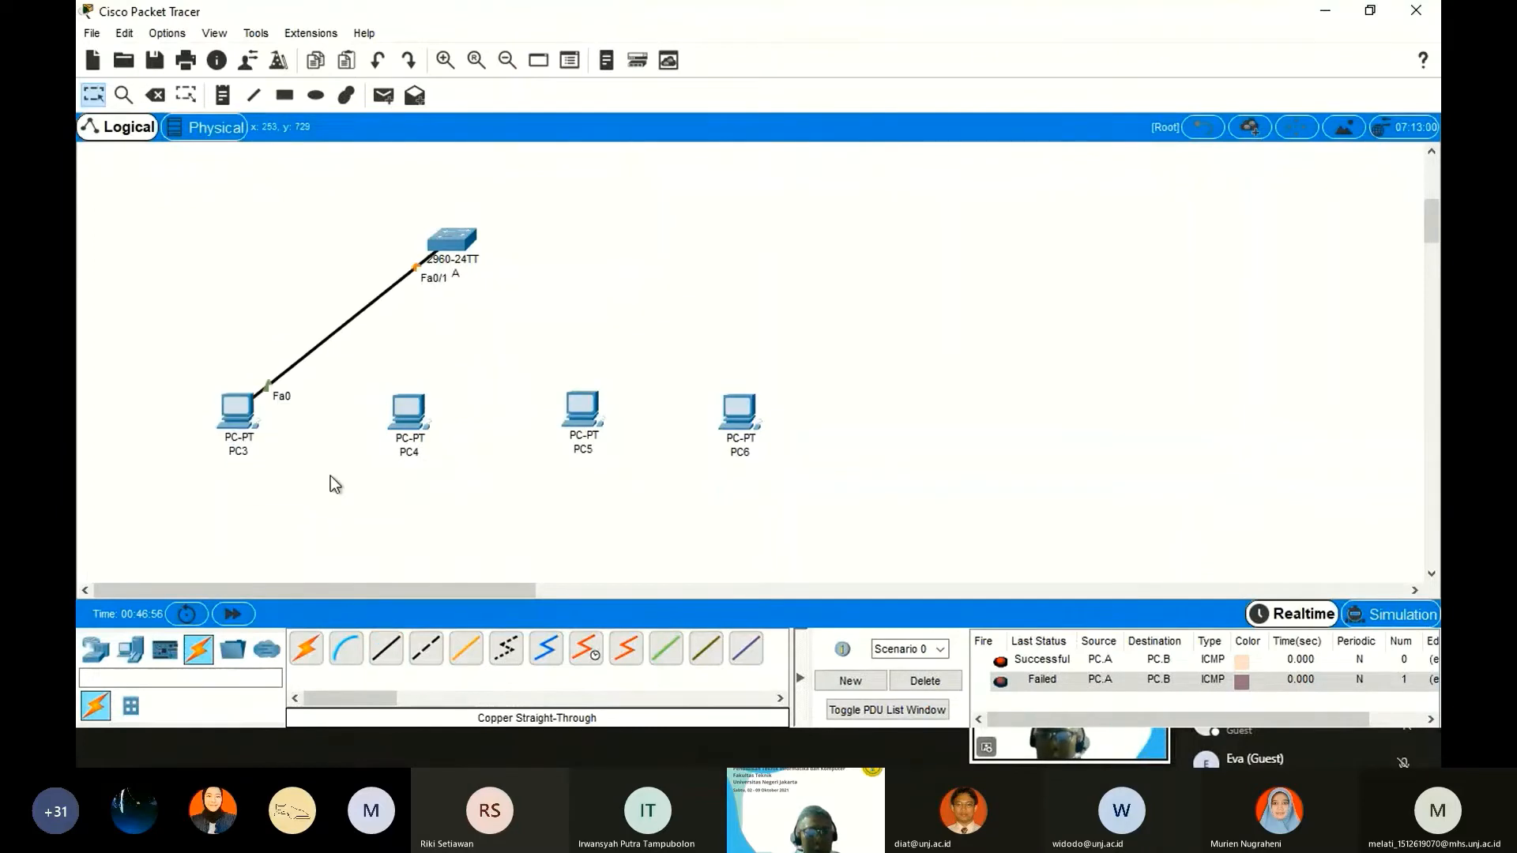
Connect FastEthernet0/2 of switch SA to FastEthernet0 of PC4 with a Copper Straight-Through cable.
{"action": "left_click", "coordinate": [386, 648]}
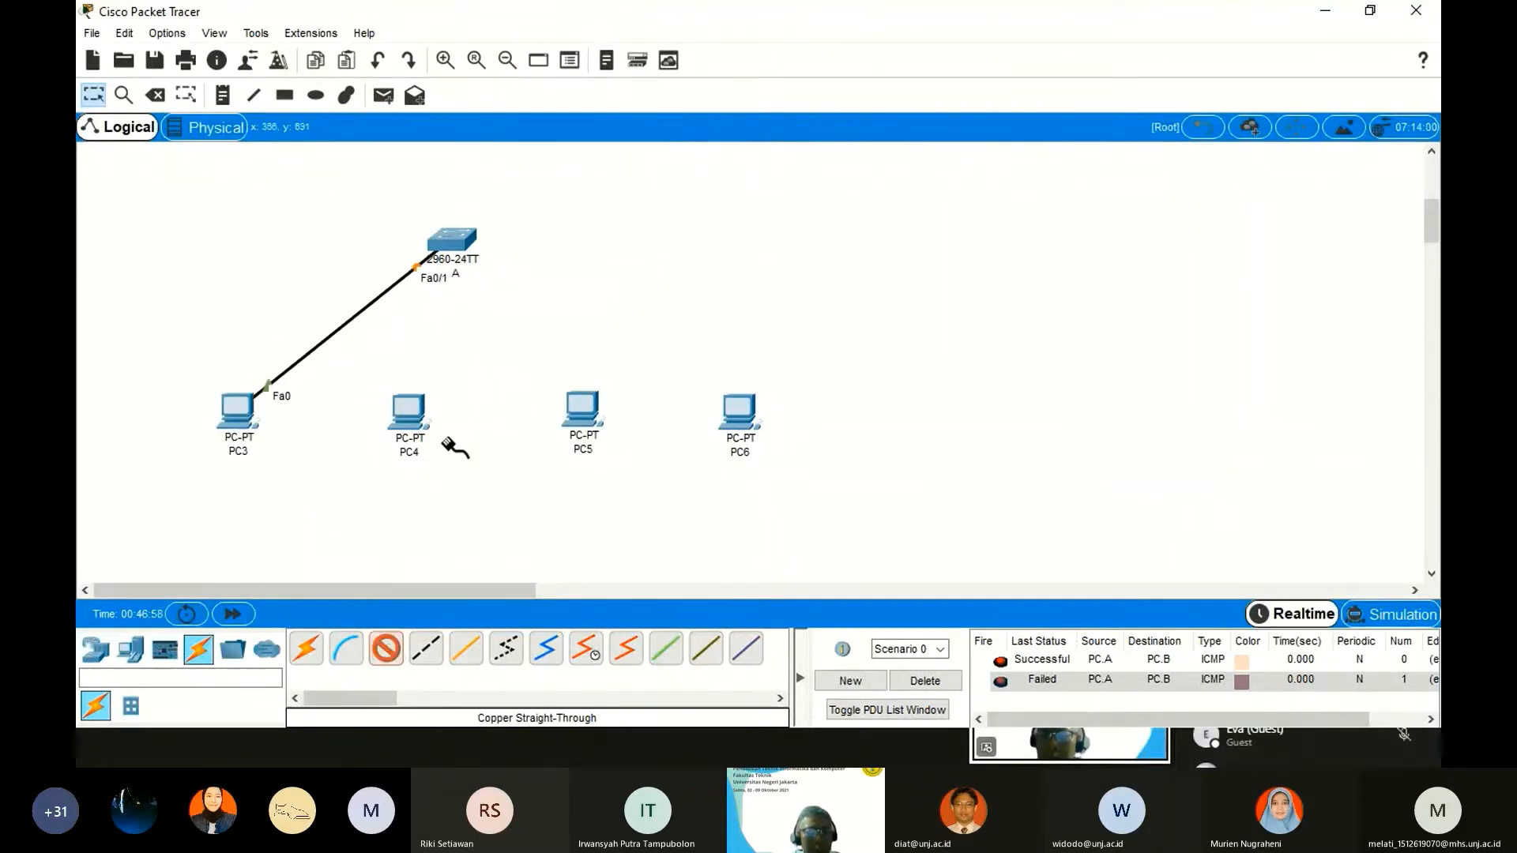
{"action": "left_click", "coordinate": [469, 235]}
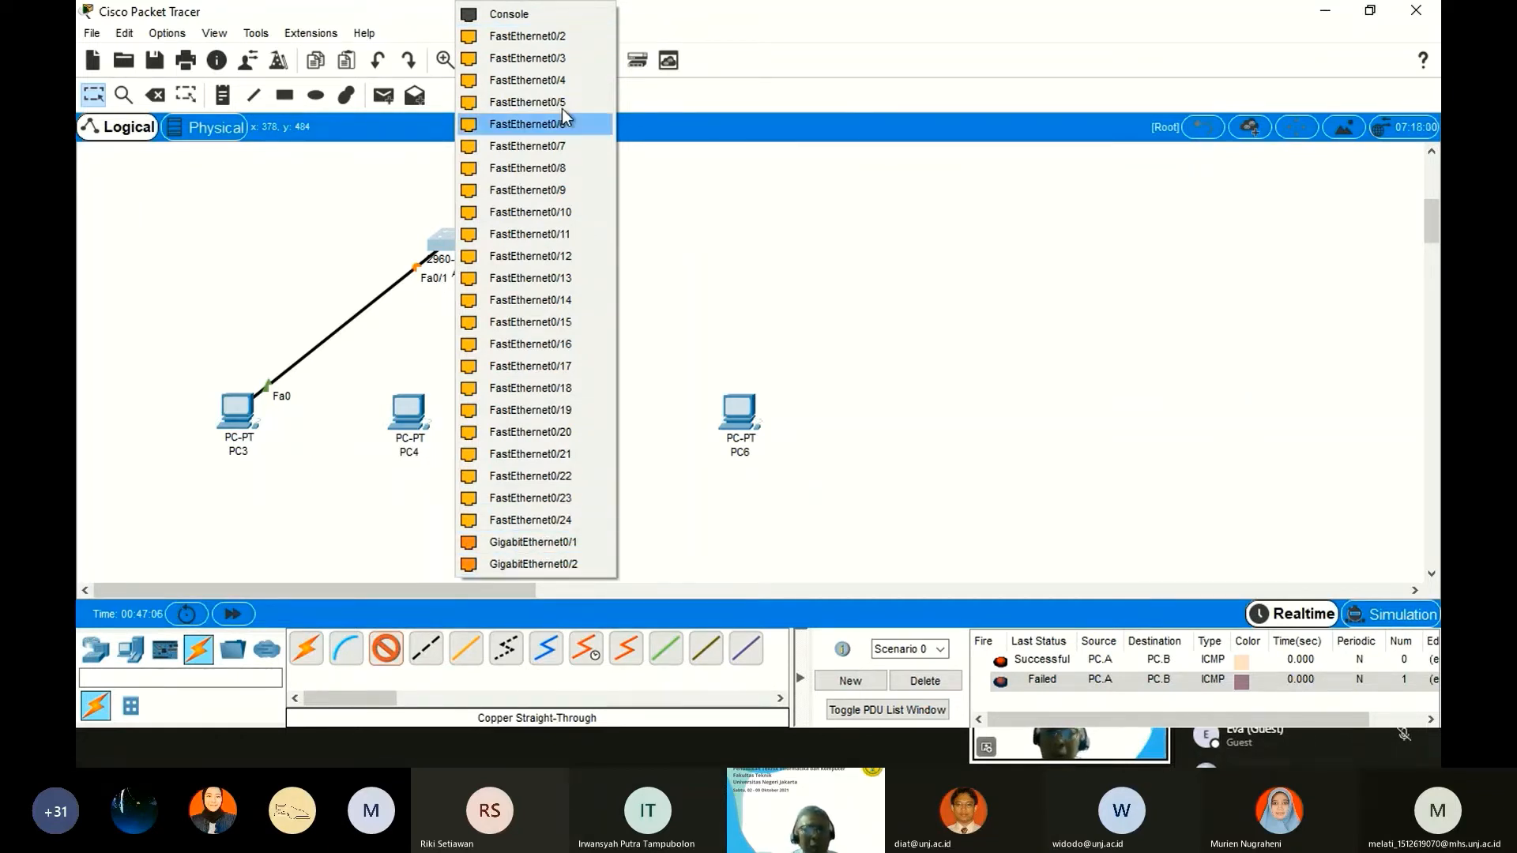
{"action": "left_click", "coordinate": [542, 37]}
{"action": "left_click", "coordinate": [407, 409]}
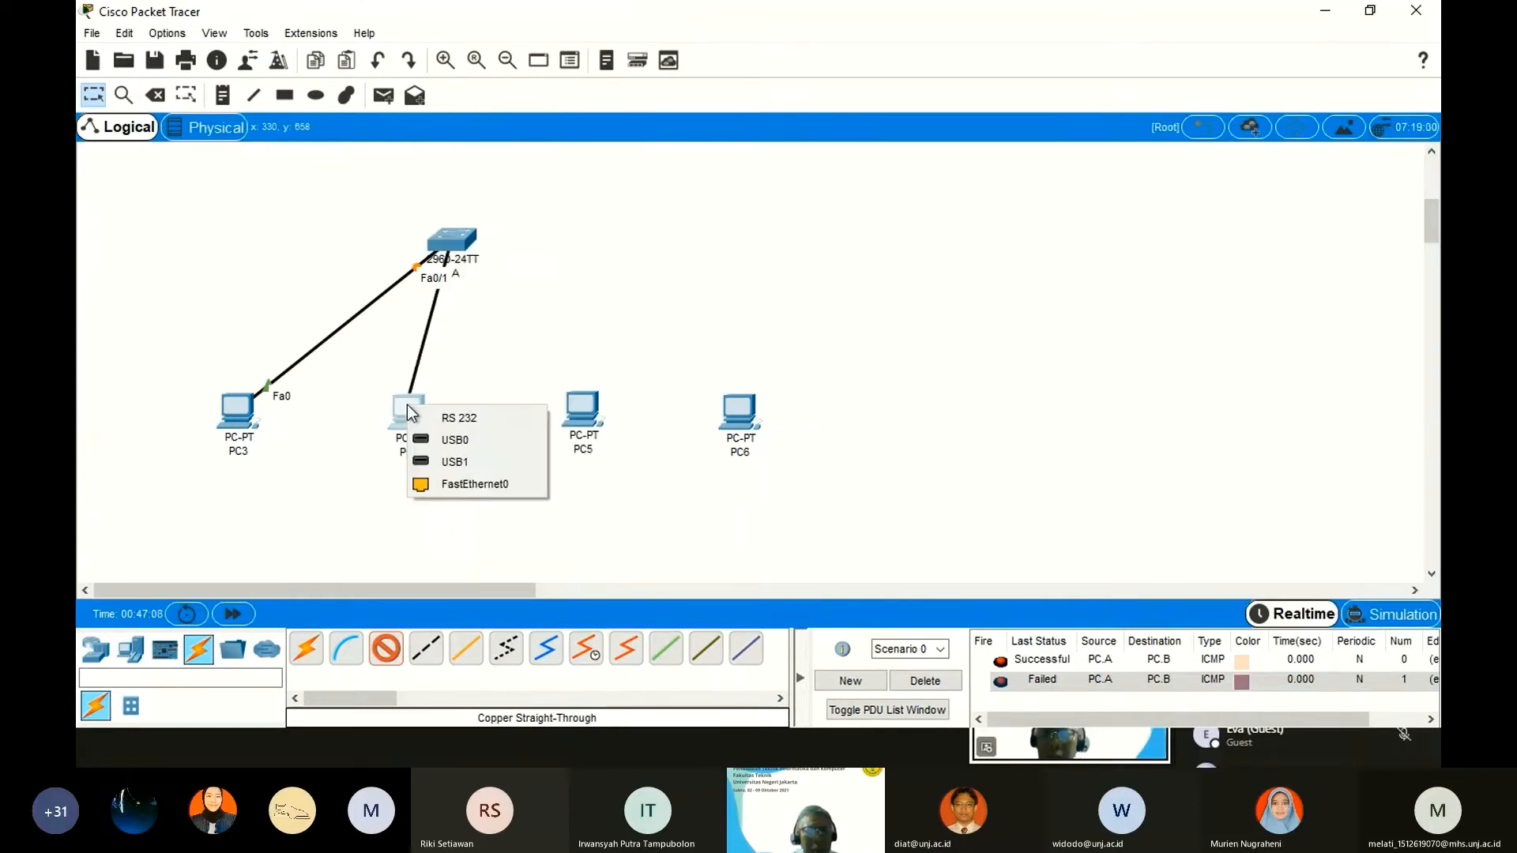
{"action": "left_click", "coordinate": [453, 480]}
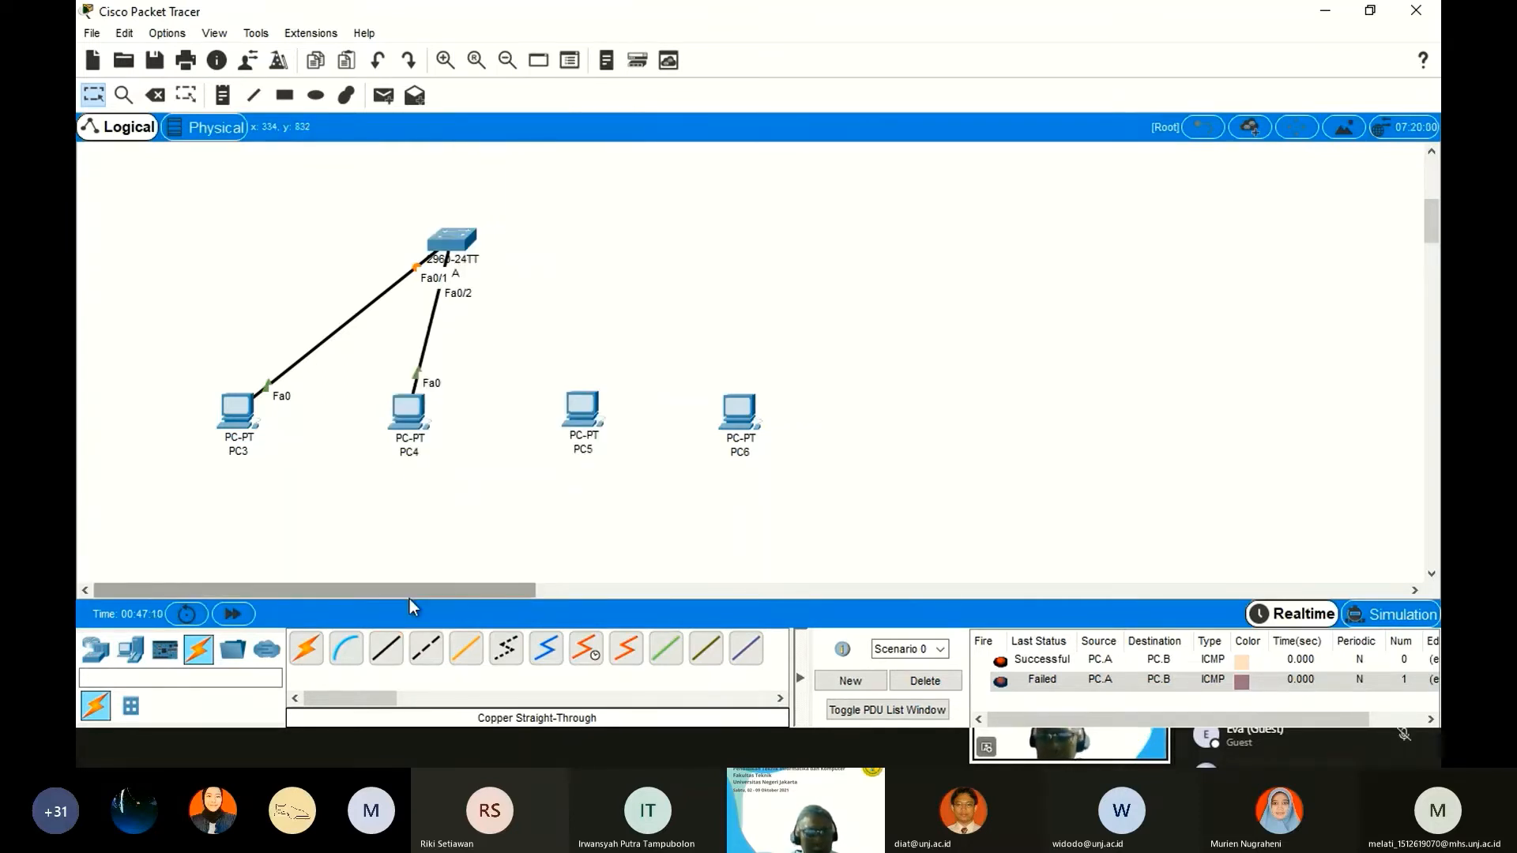
Connect FastEthernet0/3 of switch SA to FastEthernet0 of PC5 with a Copper Straight-Through cable.
{"action": "left_click", "coordinate": [386, 647]}
{"action": "left_click", "coordinate": [454, 244]}
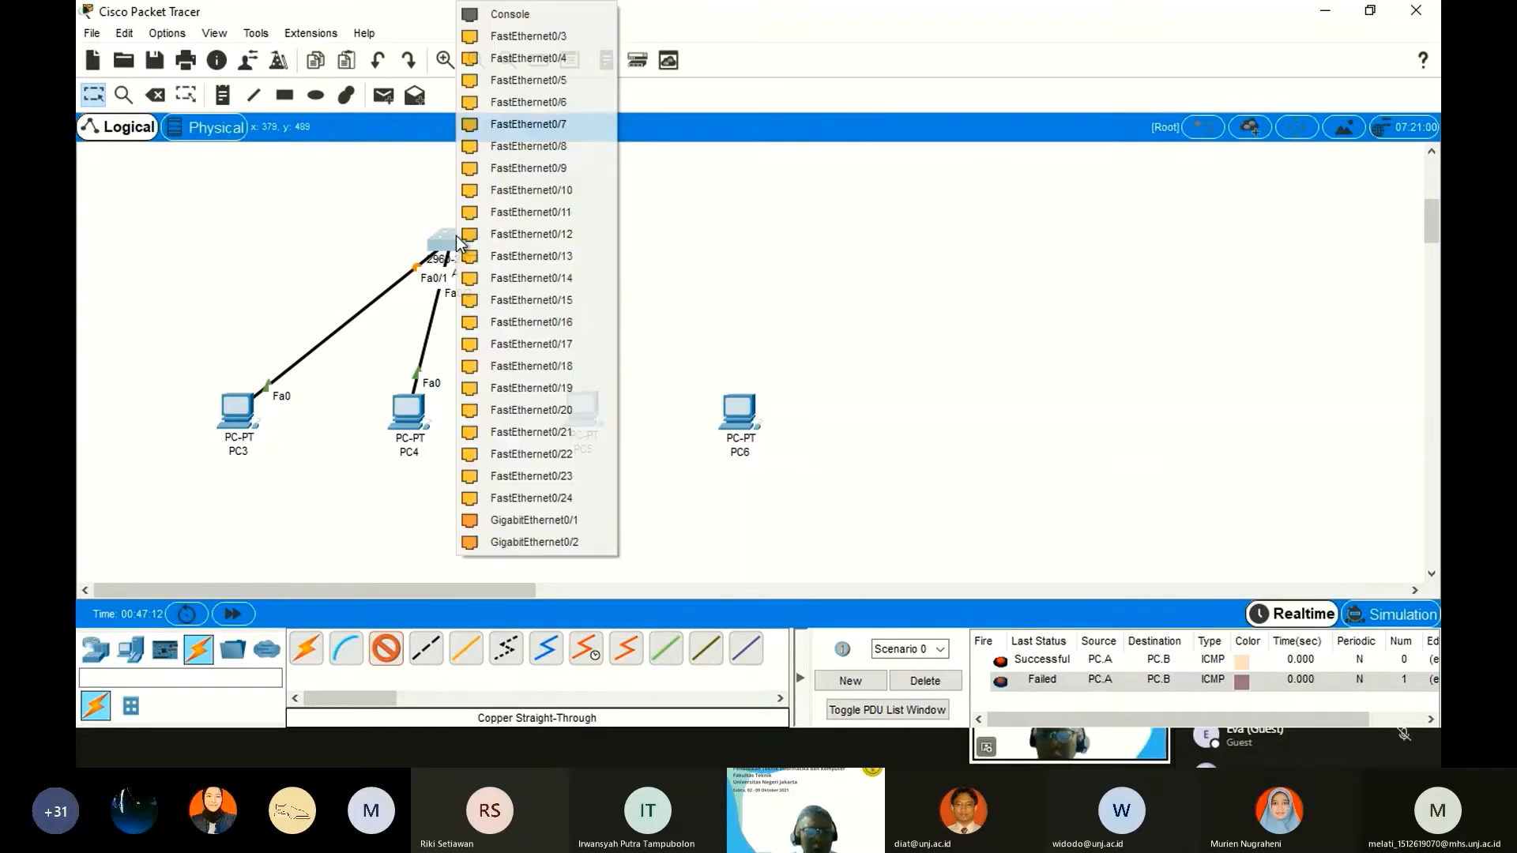
{"action": "left_click", "coordinate": [521, 39]}
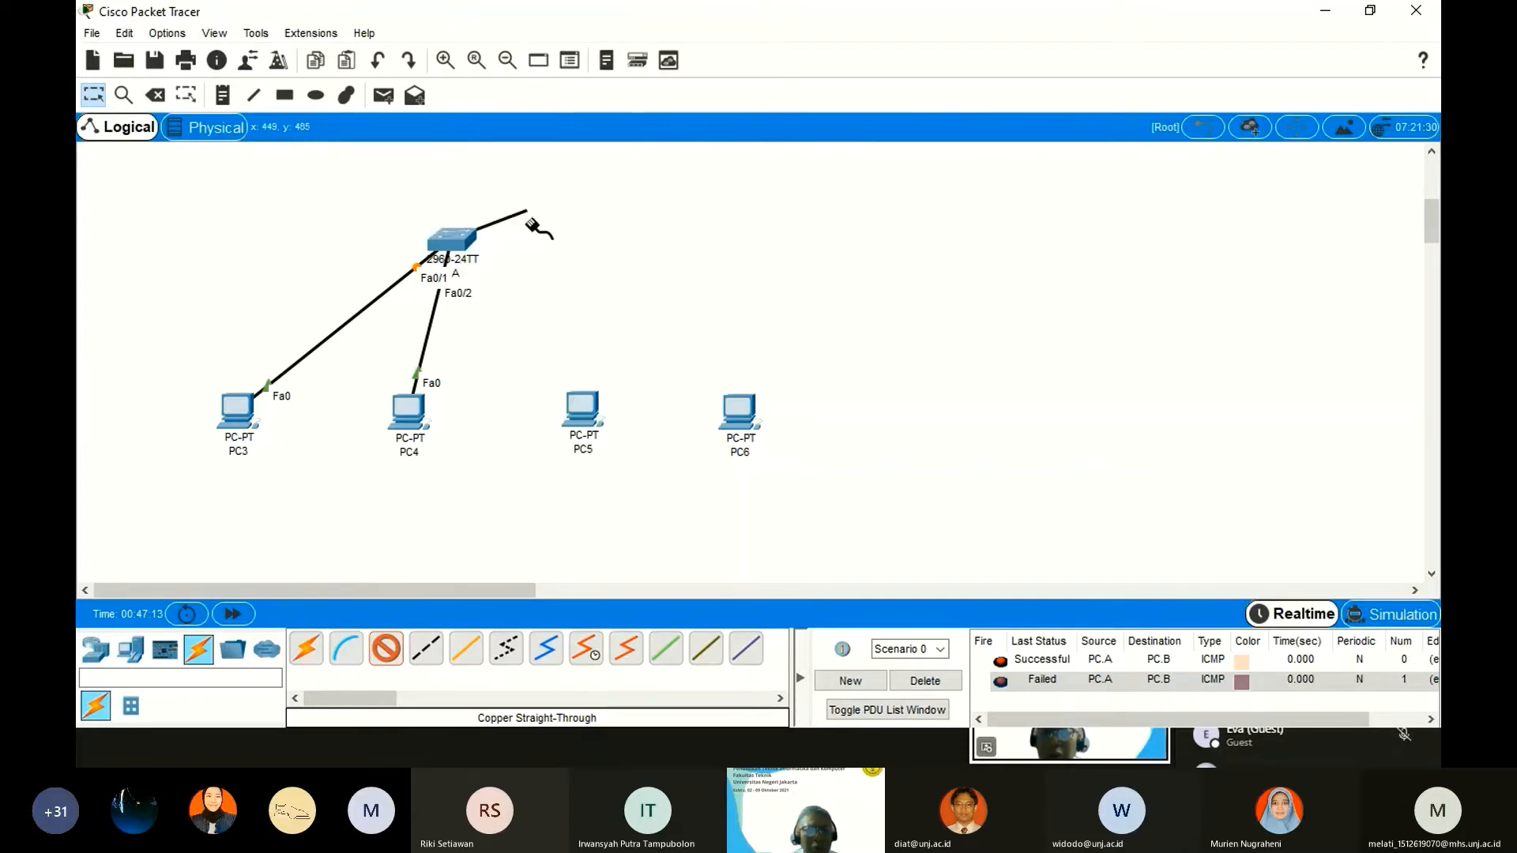
{"action": "left_click", "coordinate": [580, 401]}
{"action": "left_click", "coordinate": [637, 481]}
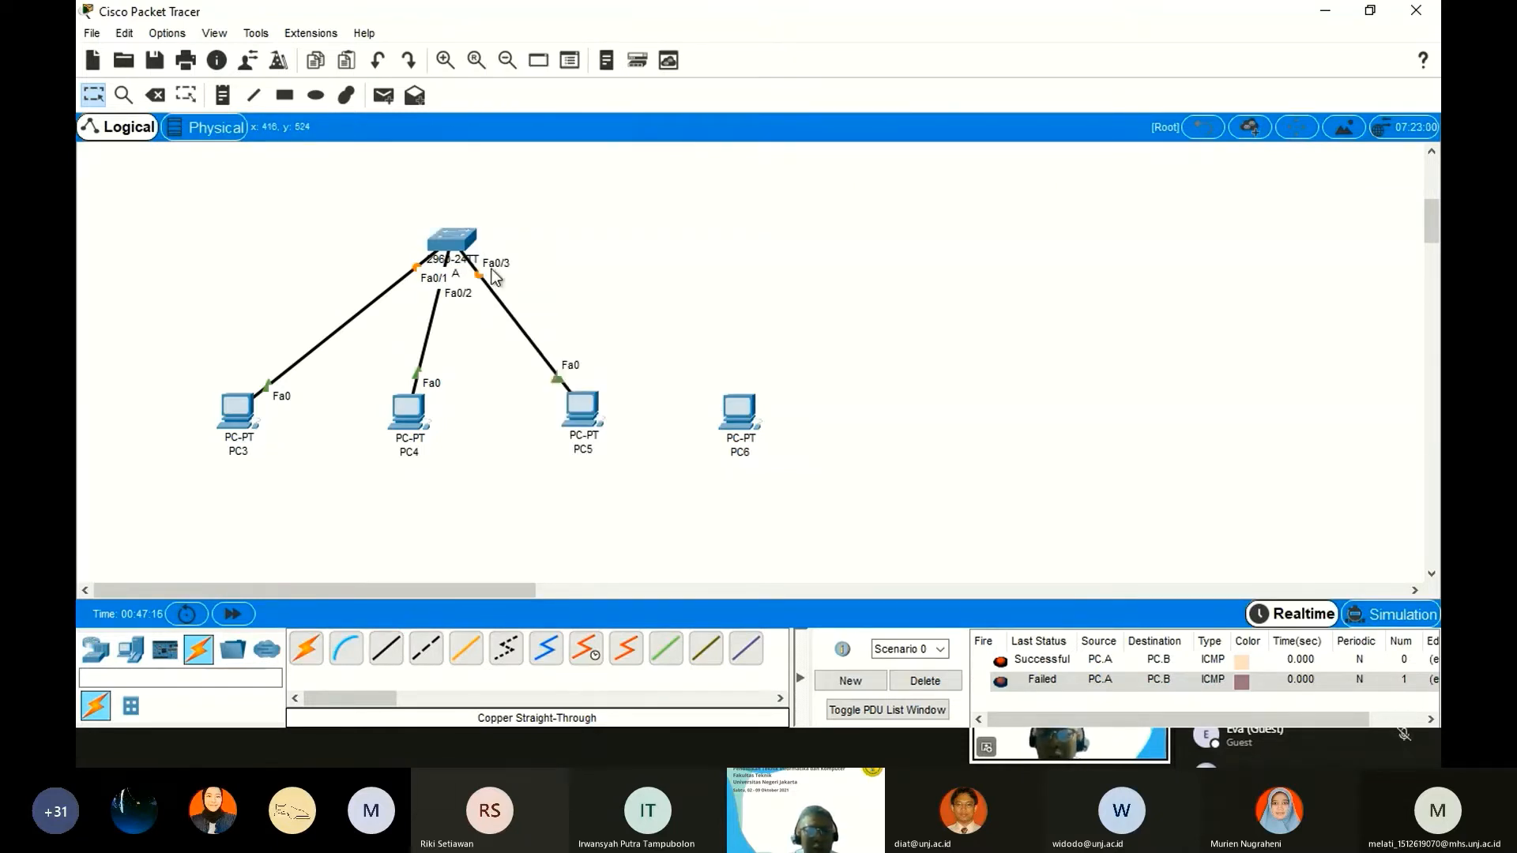
{"action": "left_click", "coordinate": [451, 239]}
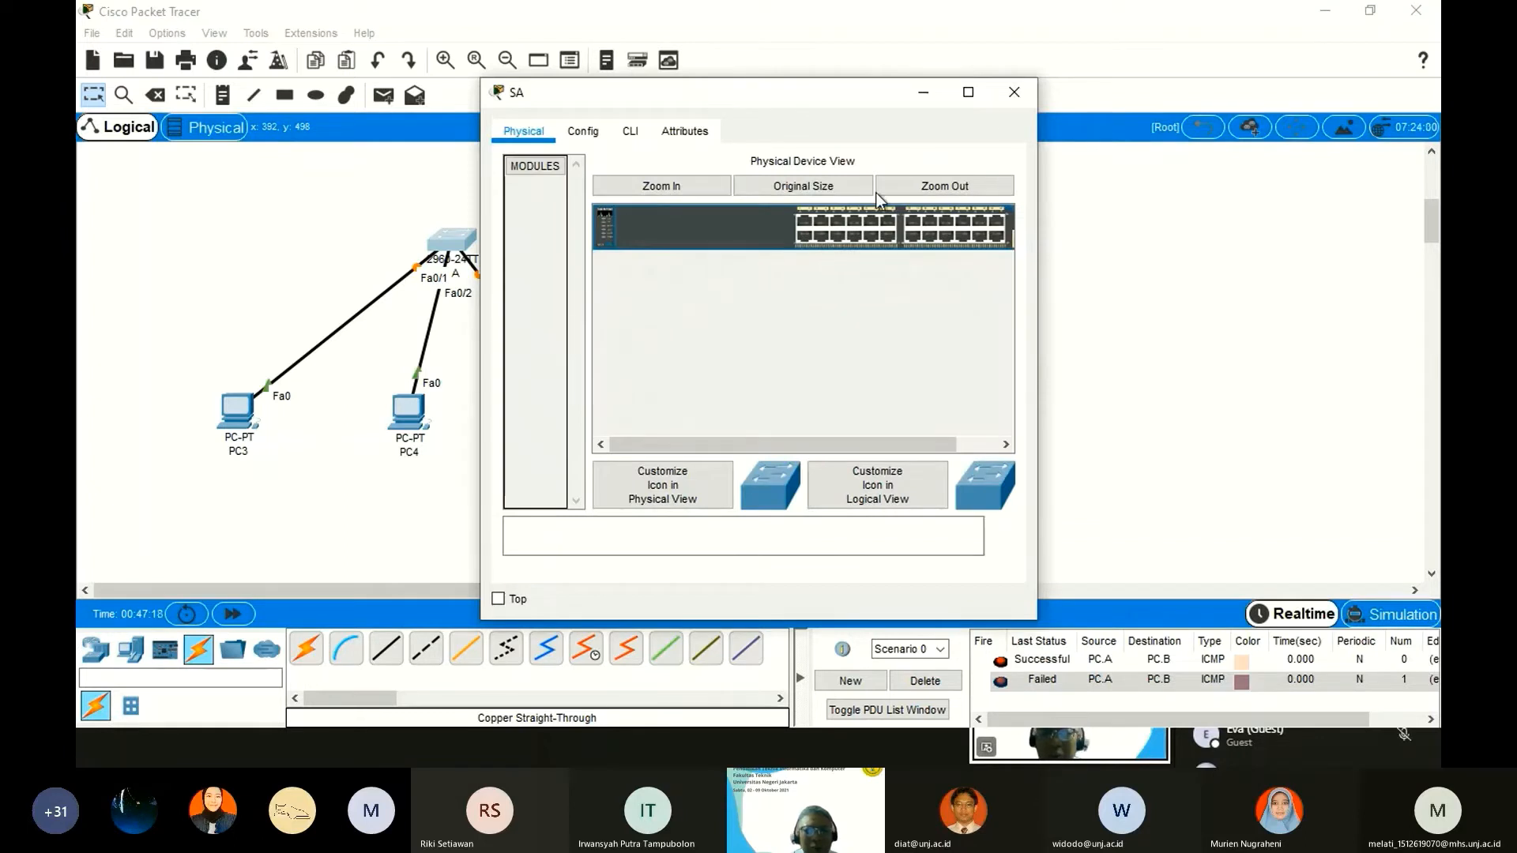
{"action": "left_click", "coordinate": [1014, 94]}
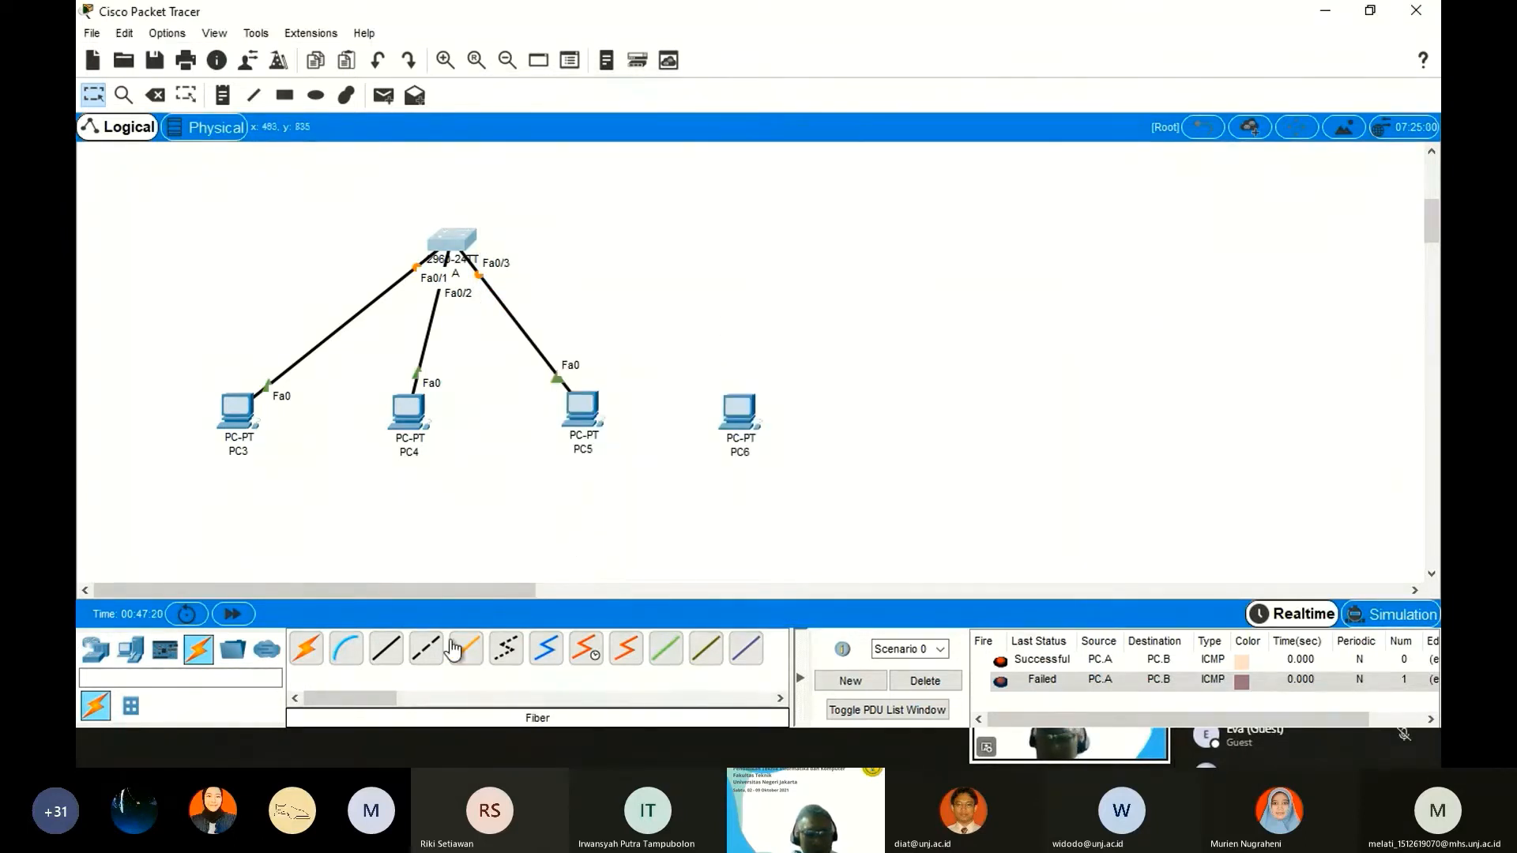
Connect FastEthernet0/10 of switch SA to FastEthernet0 of PC6 with a Copper Straight-Through cable.
{"action": "left_click", "coordinate": [395, 659]}
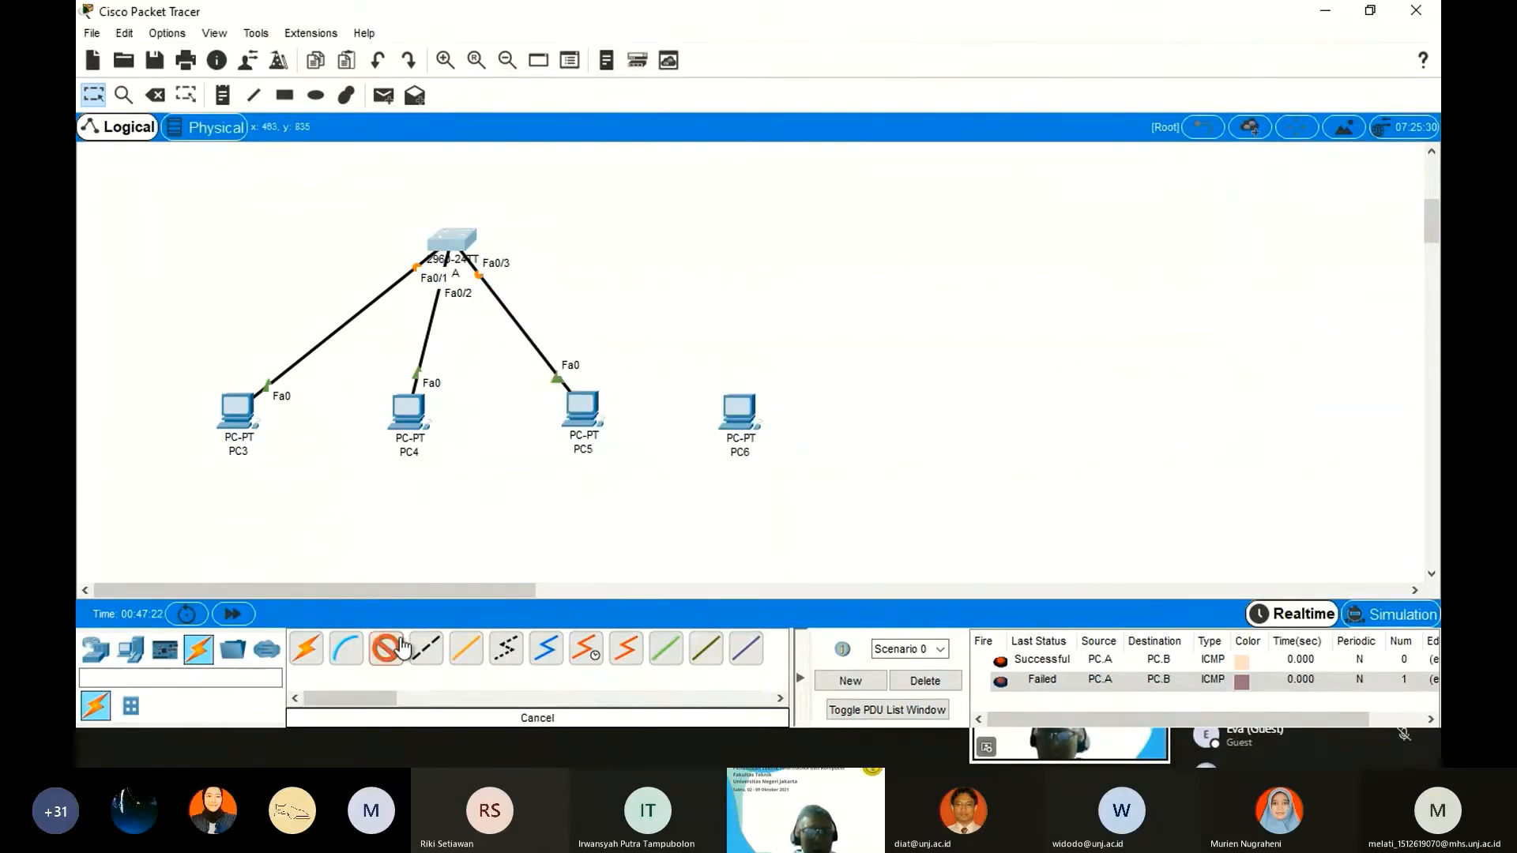
{"action": "left_click", "coordinate": [464, 243]}
{"action": "left_click", "coordinate": [525, 164]}
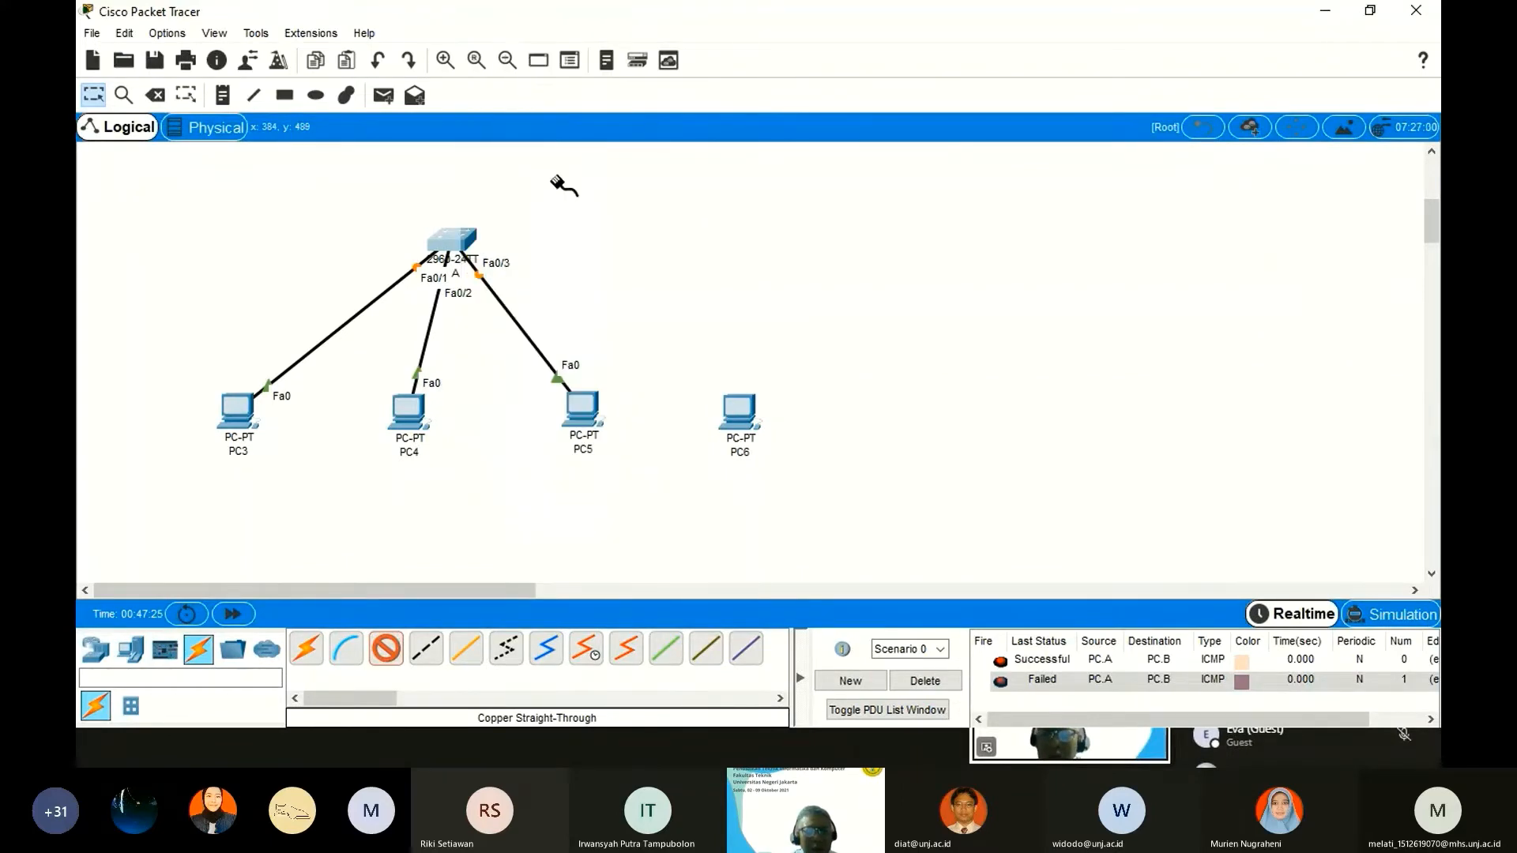
{"action": "left_click", "coordinate": [730, 409]}
{"action": "left_click", "coordinate": [740, 411]}
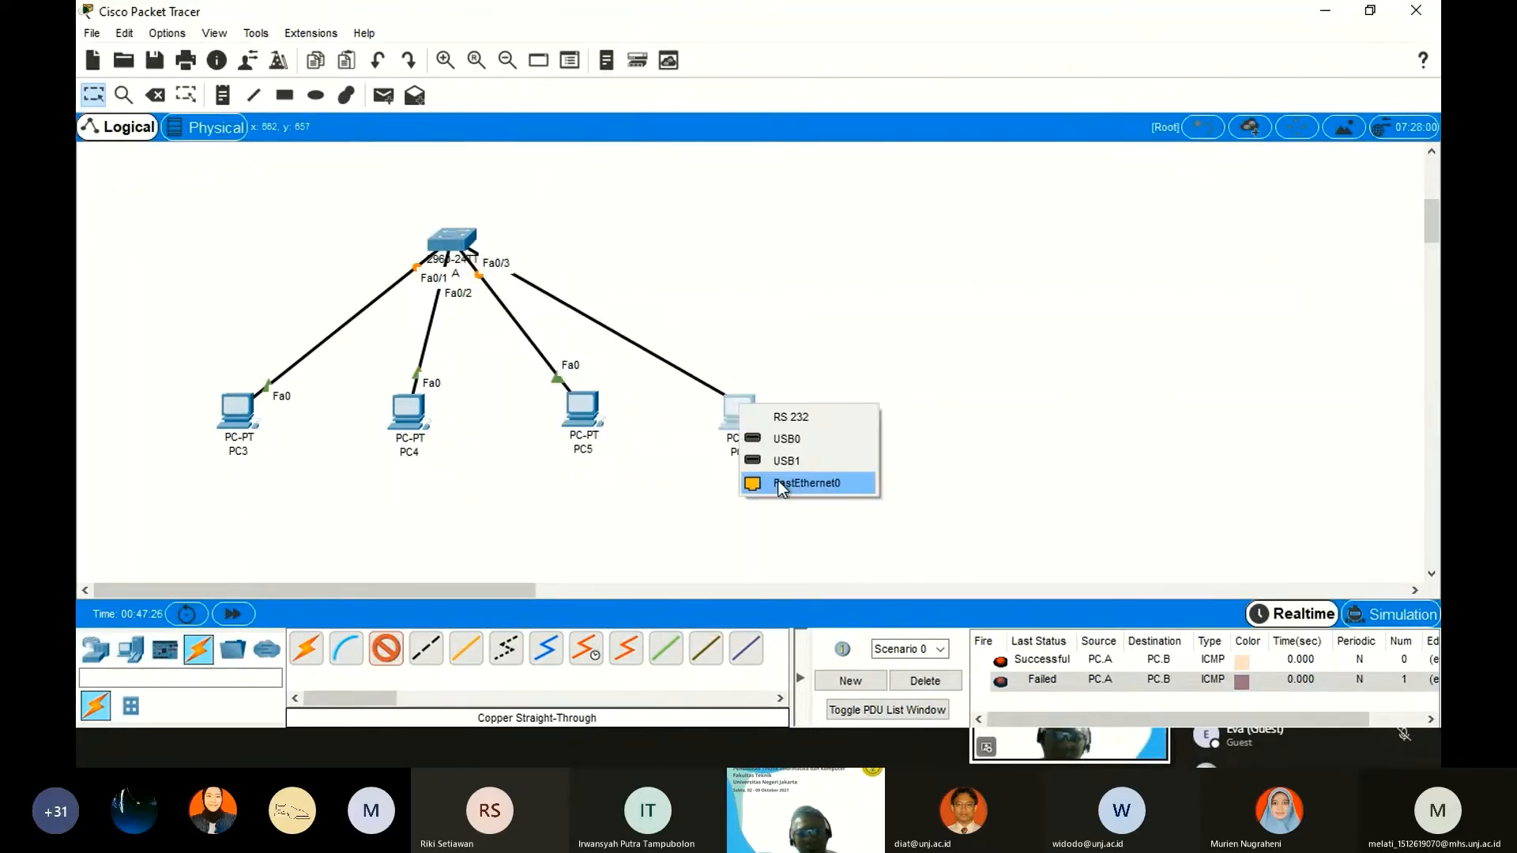
{"action": "left_click", "coordinate": [778, 483]}
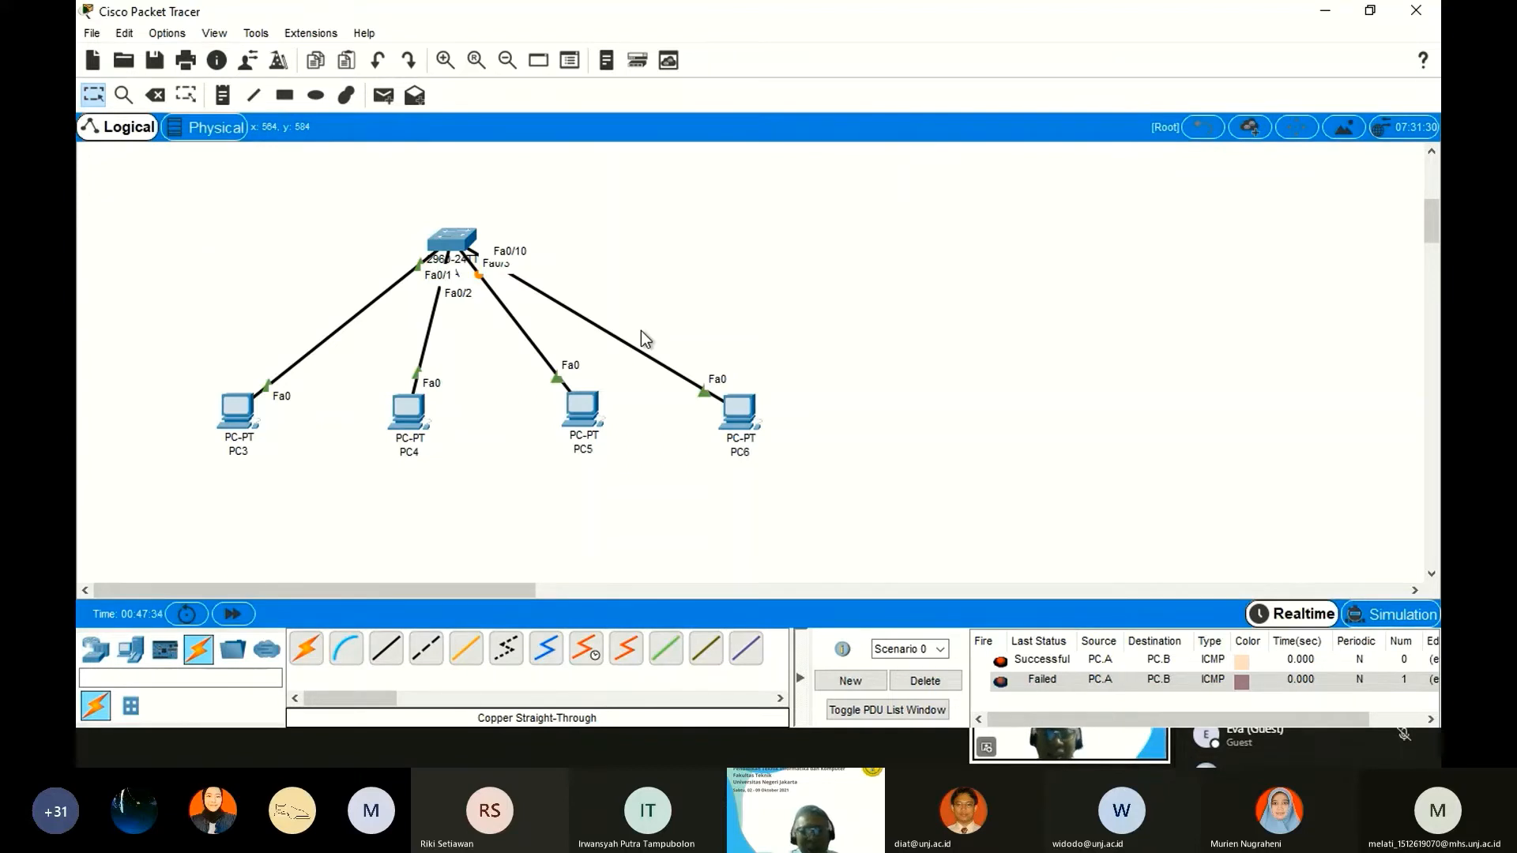
Delete the test PDU scenario and turn off the device model labels and device name labels in the workspace.
{"action": "left_click", "coordinate": [925, 680]}
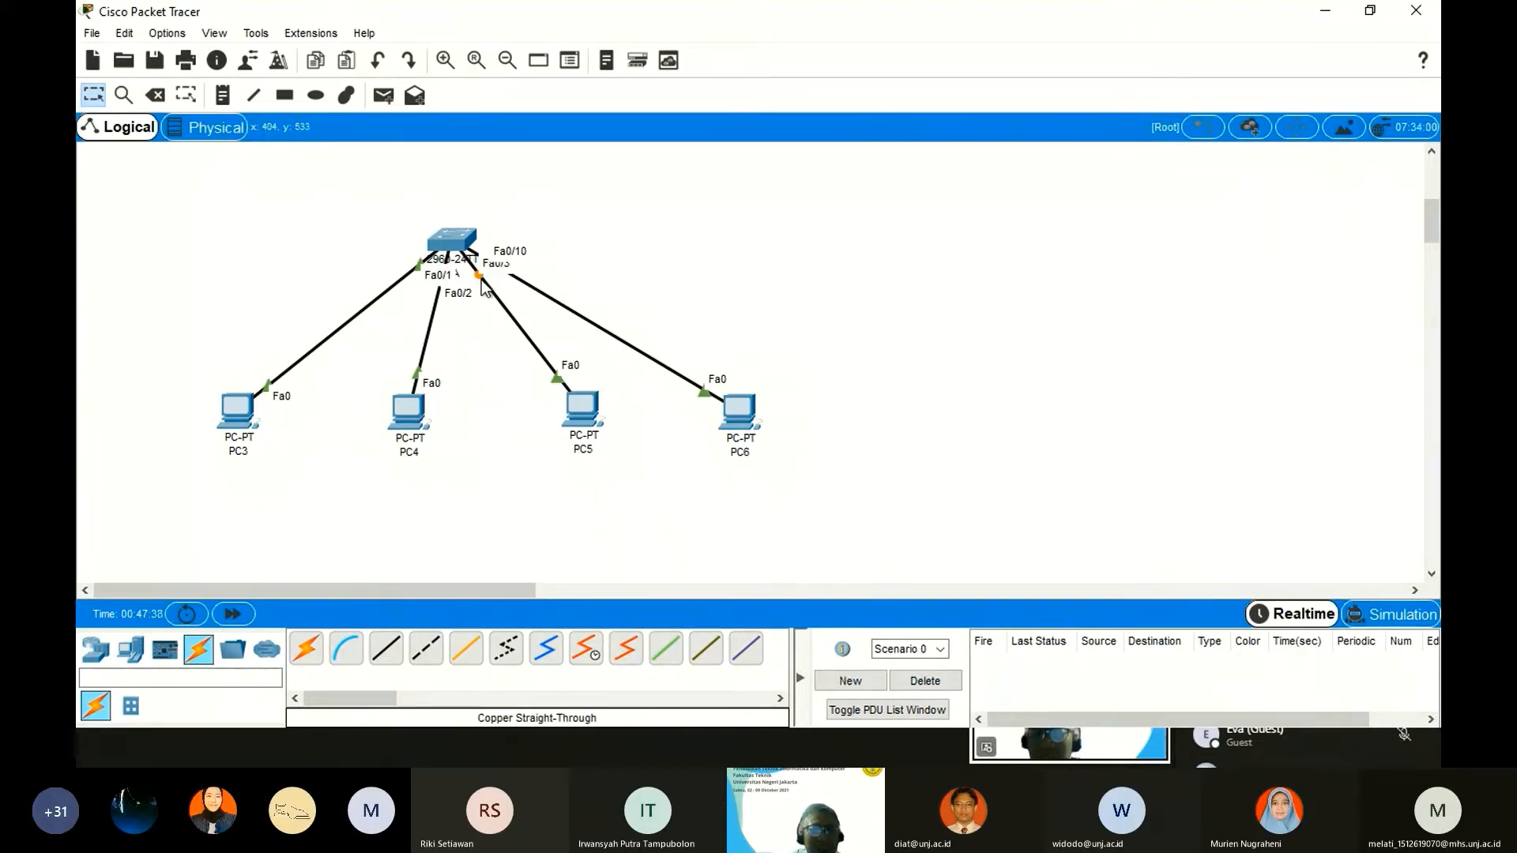
{"action": "left_click", "coordinate": [182, 33]}
{"action": "left_click", "coordinate": [196, 54]}
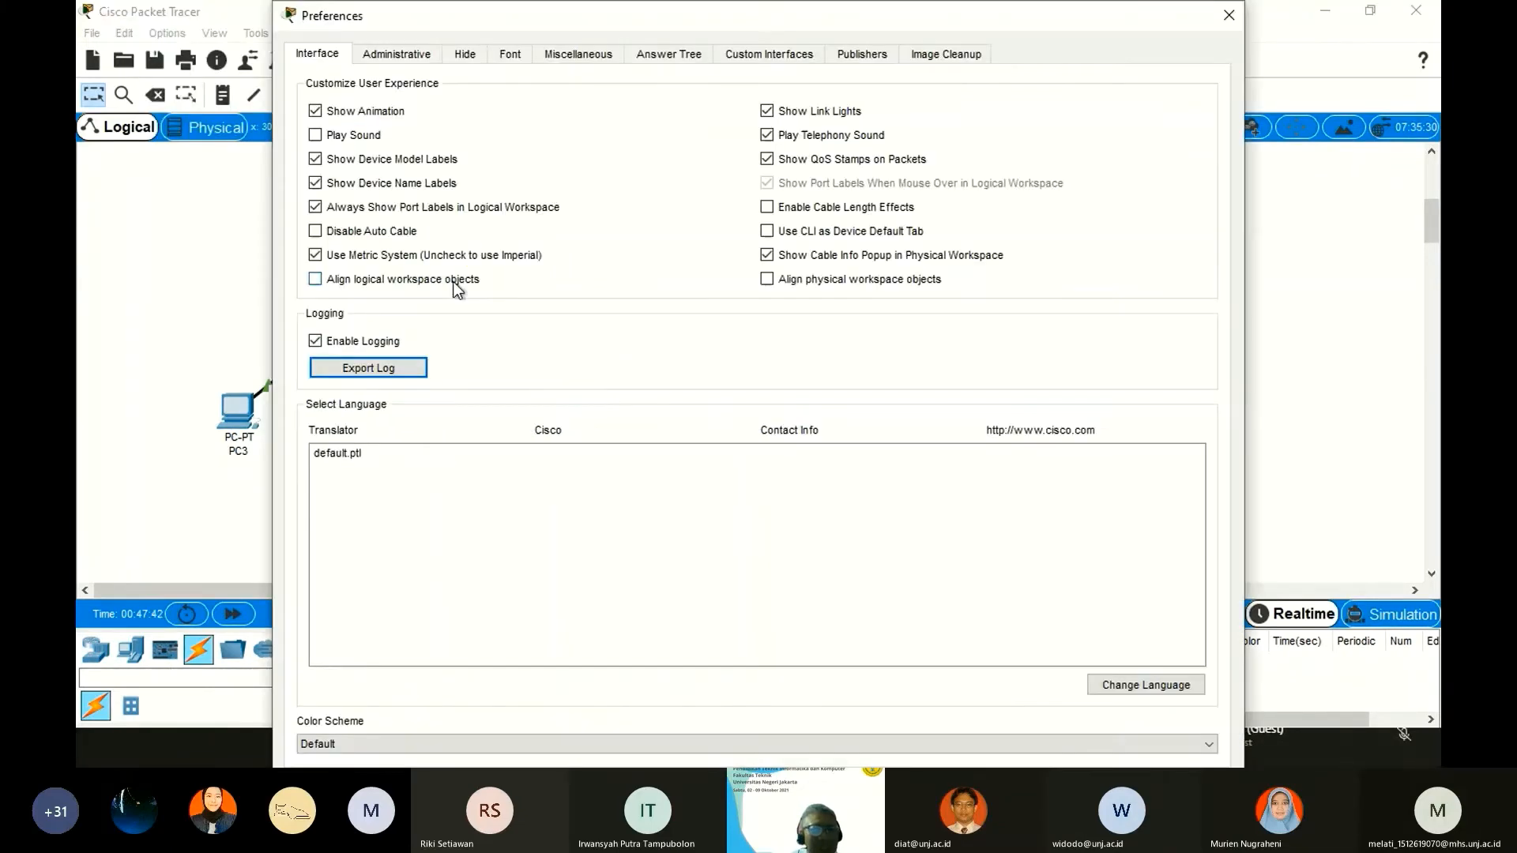
{"action": "left_click", "coordinate": [320, 166]}
{"action": "left_click", "coordinate": [1228, 15]}
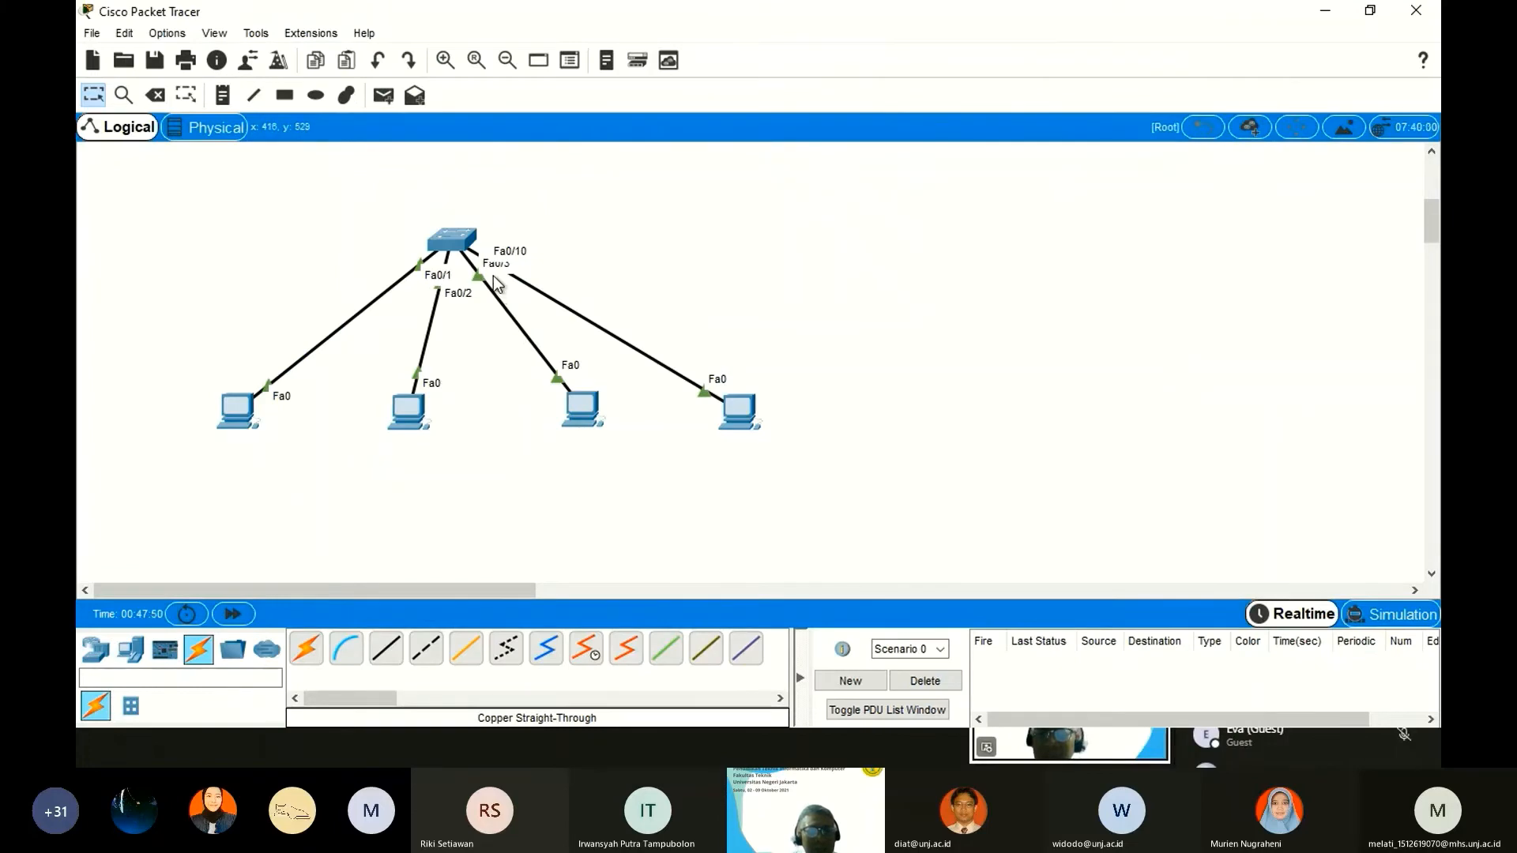
Turn off the option that always shows port labels in the logical workspace.
{"action": "left_click", "coordinate": [177, 33]}
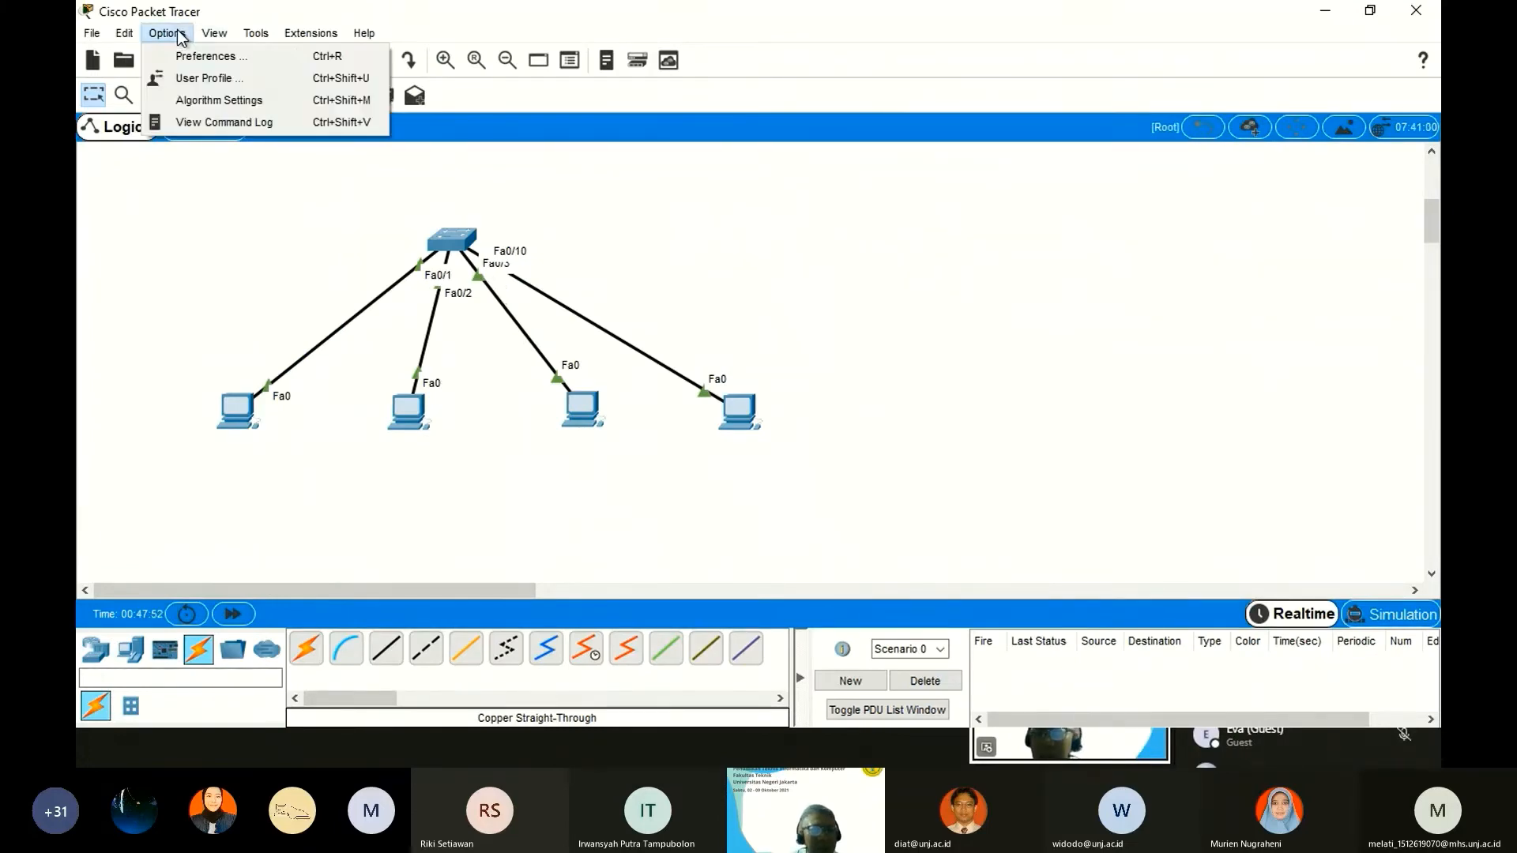
{"action": "left_click", "coordinate": [207, 56]}
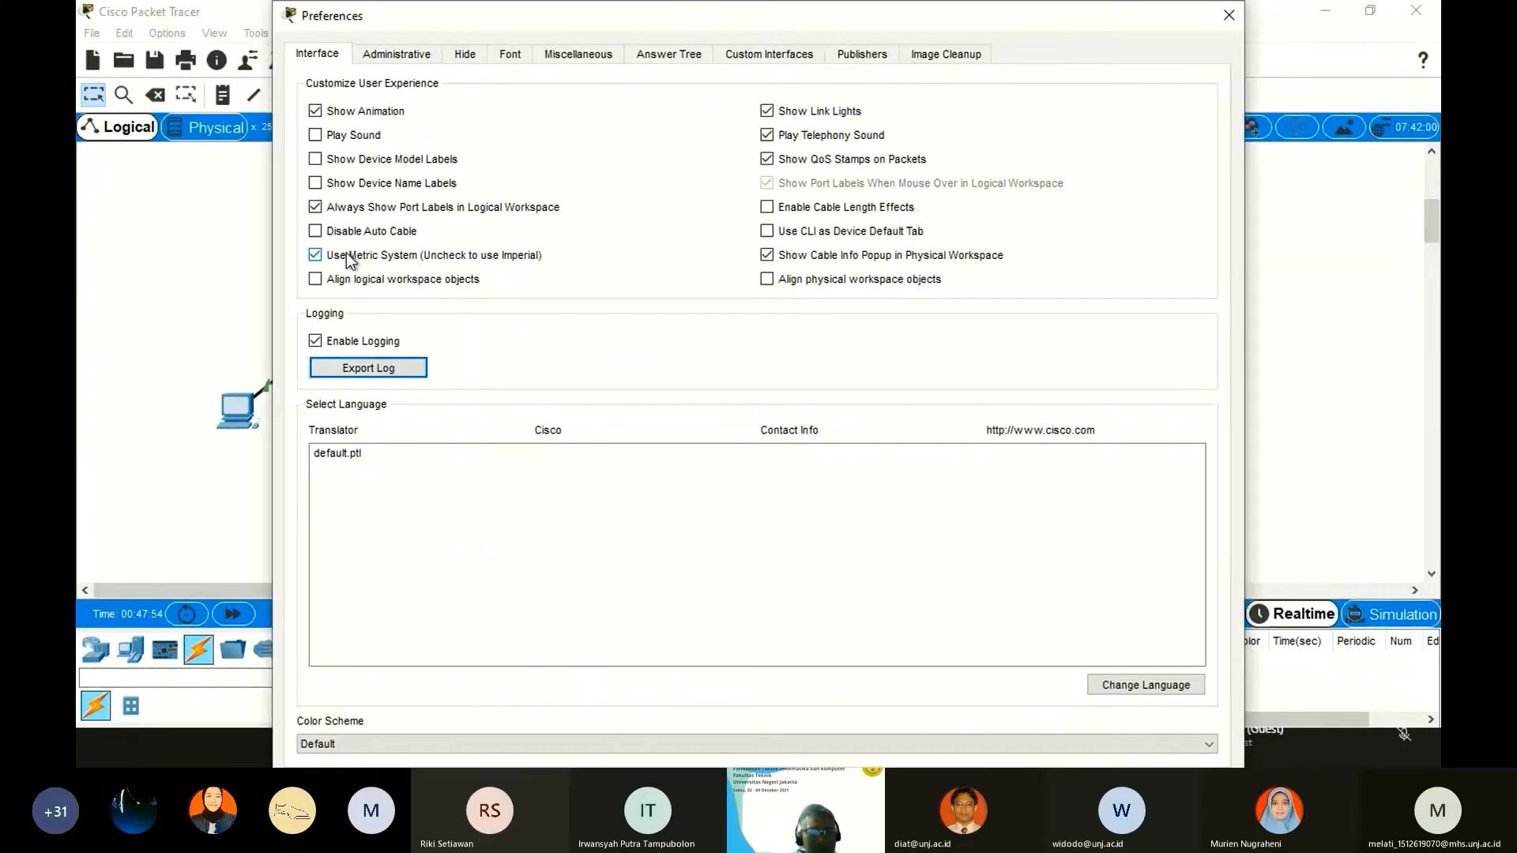
{"action": "left_click", "coordinate": [337, 211]}
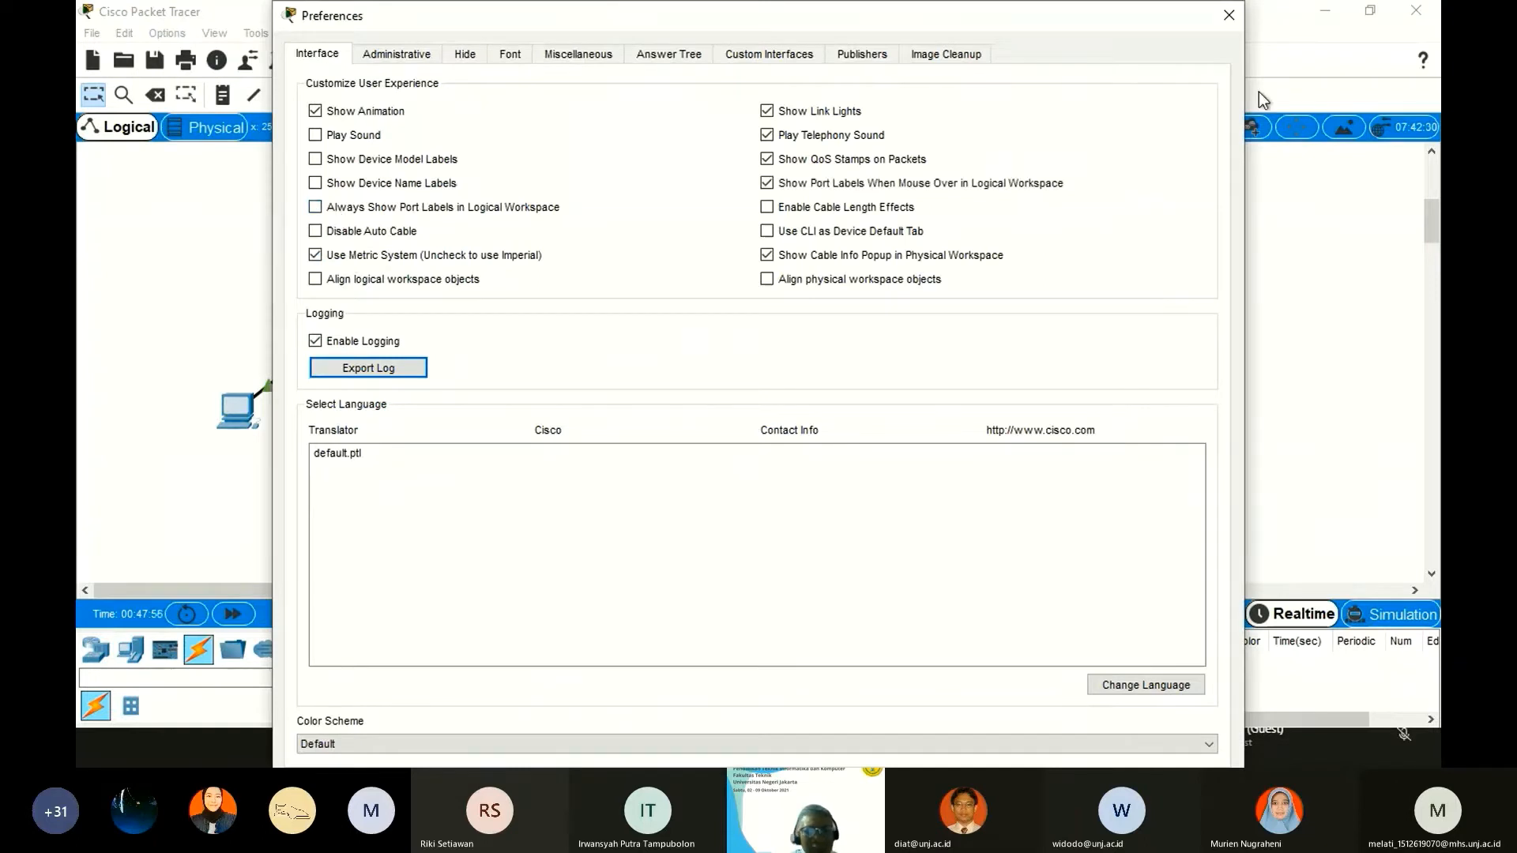
{"action": "left_click", "coordinate": [1229, 15]}
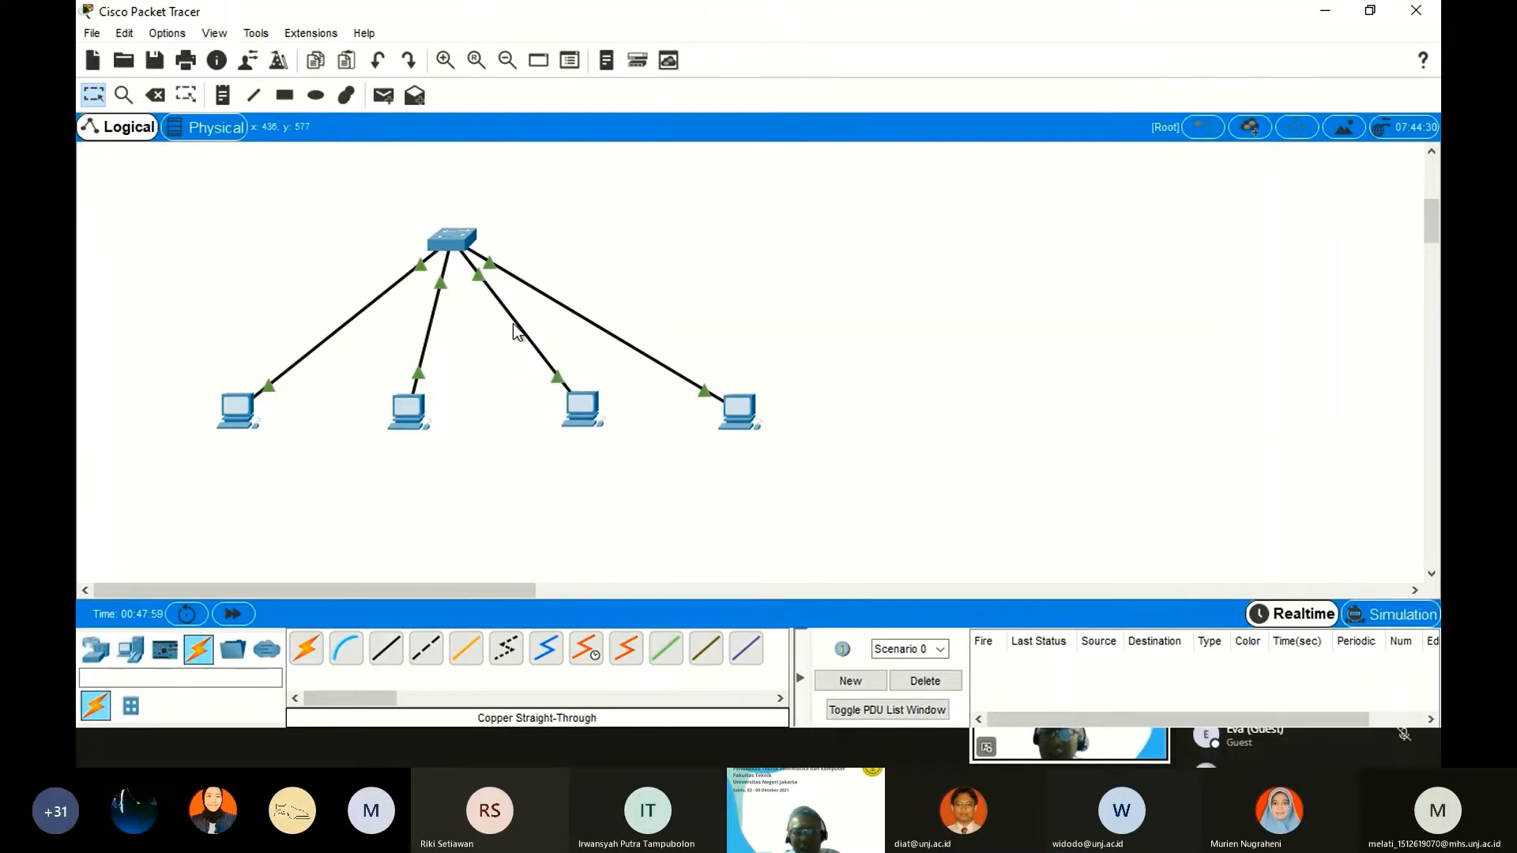
Delete all four cables linking the switch to the PCs.
{"action": "key", "text": "Delete"}
{"action": "left_click", "coordinate": [374, 300]}
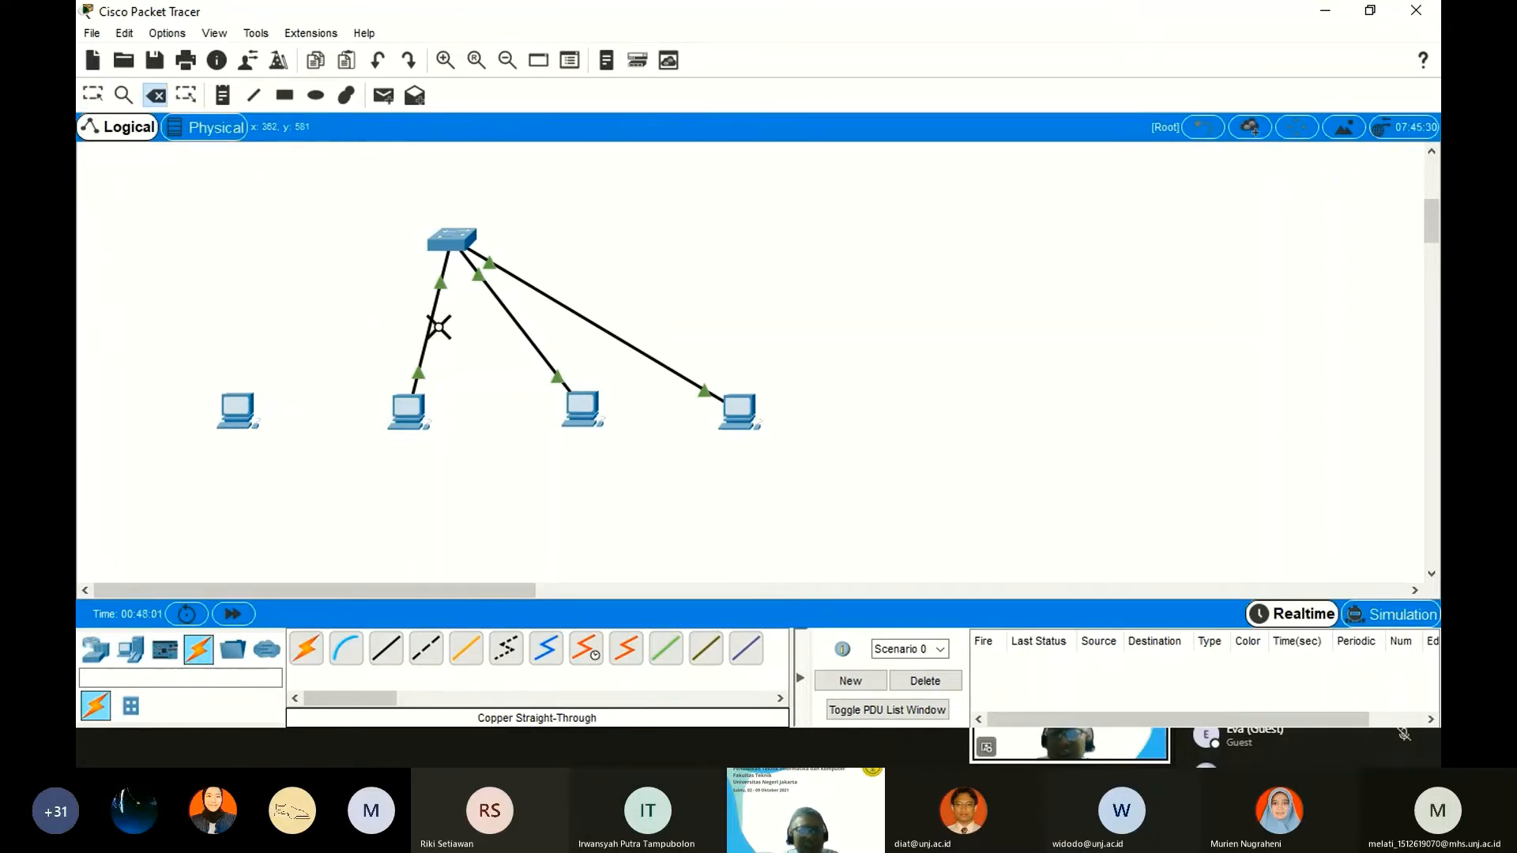
{"action": "left_click", "coordinate": [519, 327]}
{"action": "left_click", "coordinate": [432, 331]}
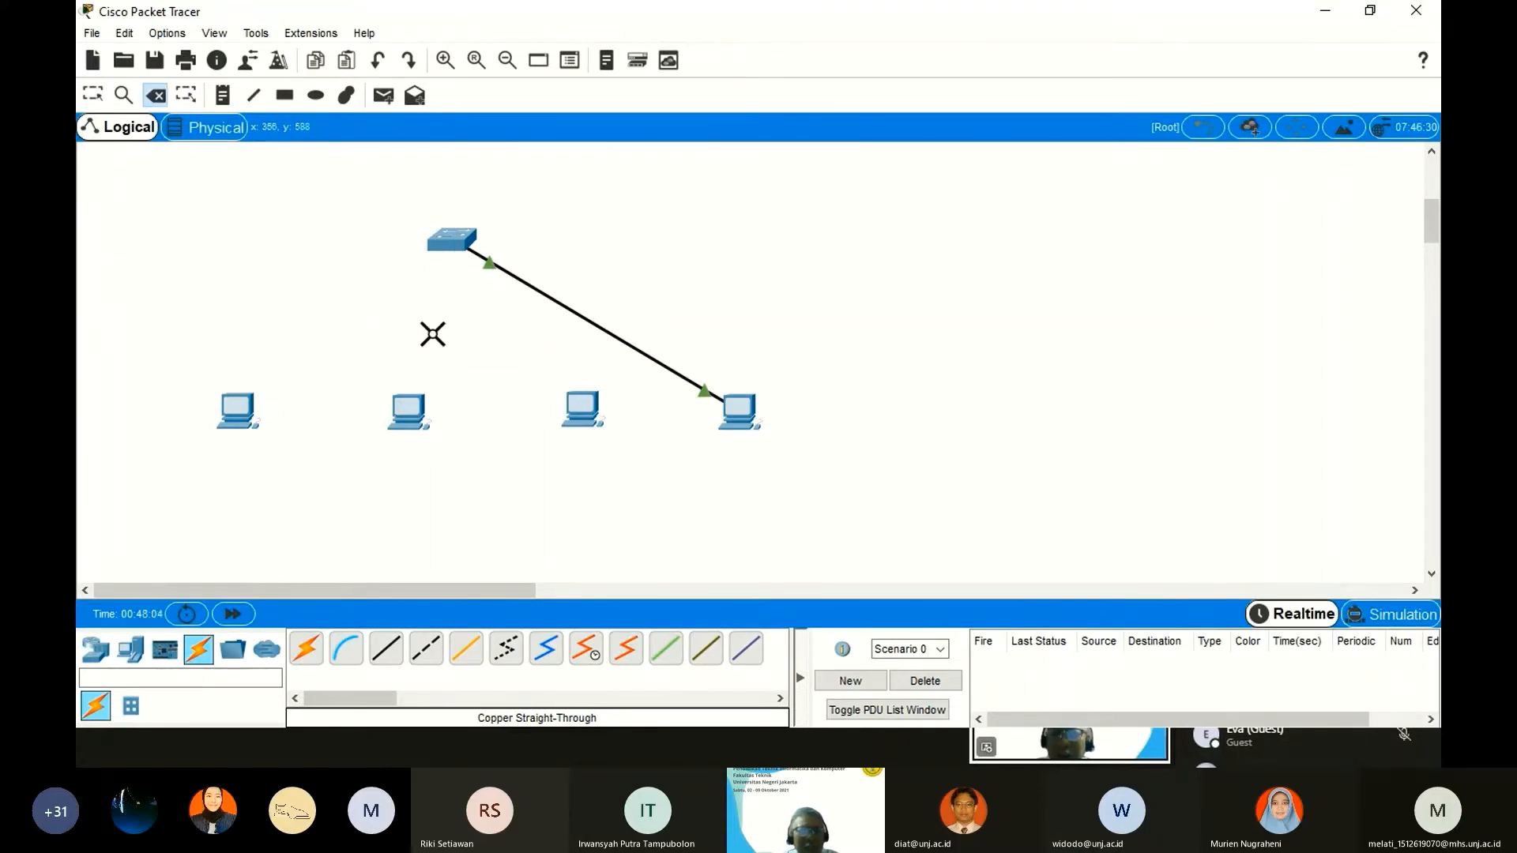
{"action": "left_click", "coordinate": [554, 300]}
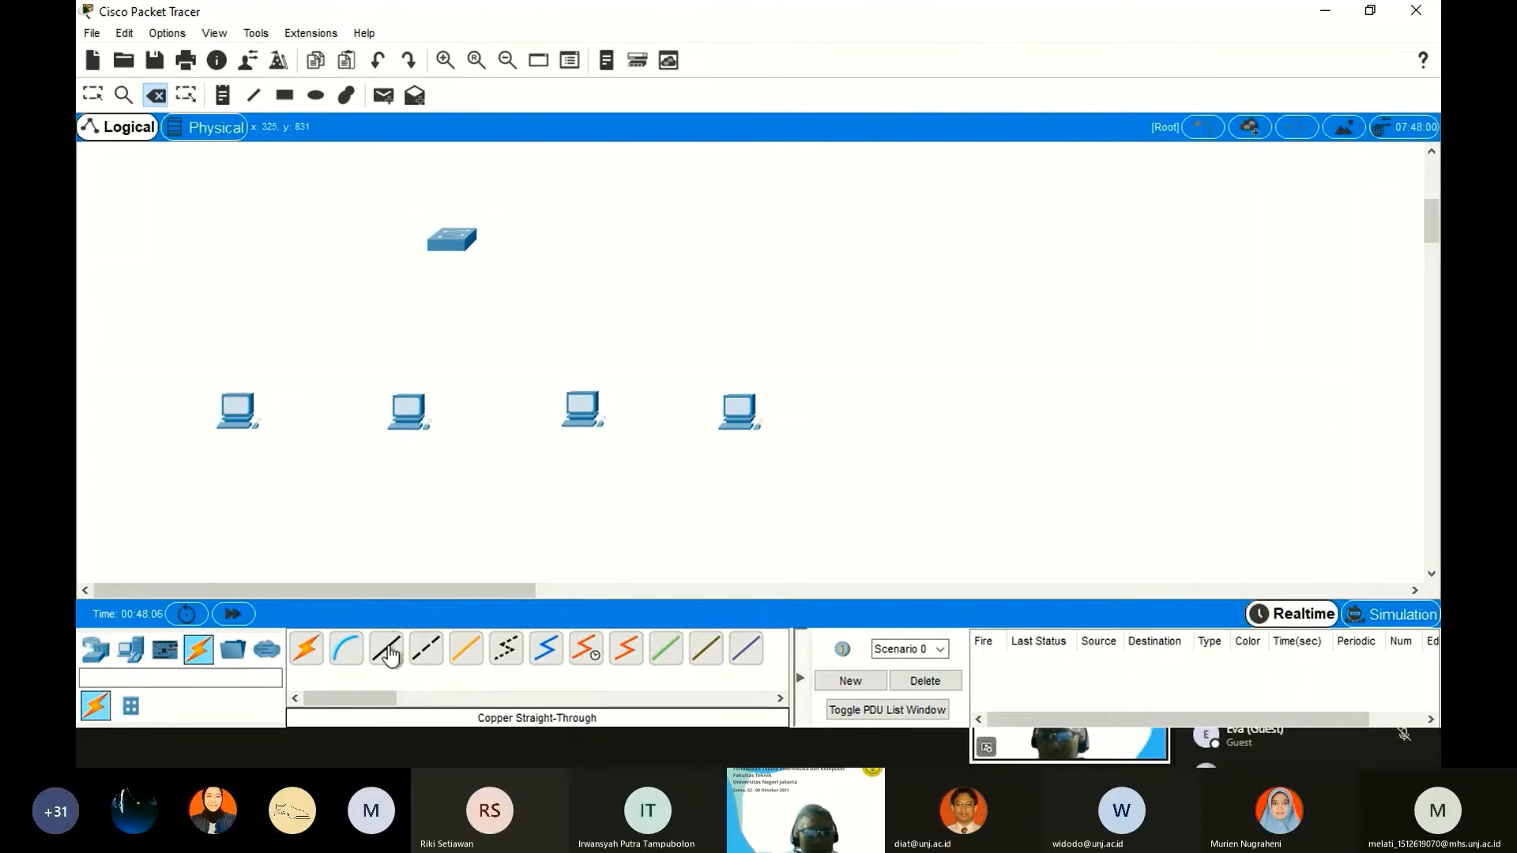
Connect FastEthernet0/1 of the switch to PC3 with a Copper Straight-Through cable.
{"action": "left_click", "coordinate": [386, 650]}
{"action": "left_click", "coordinate": [442, 237]}
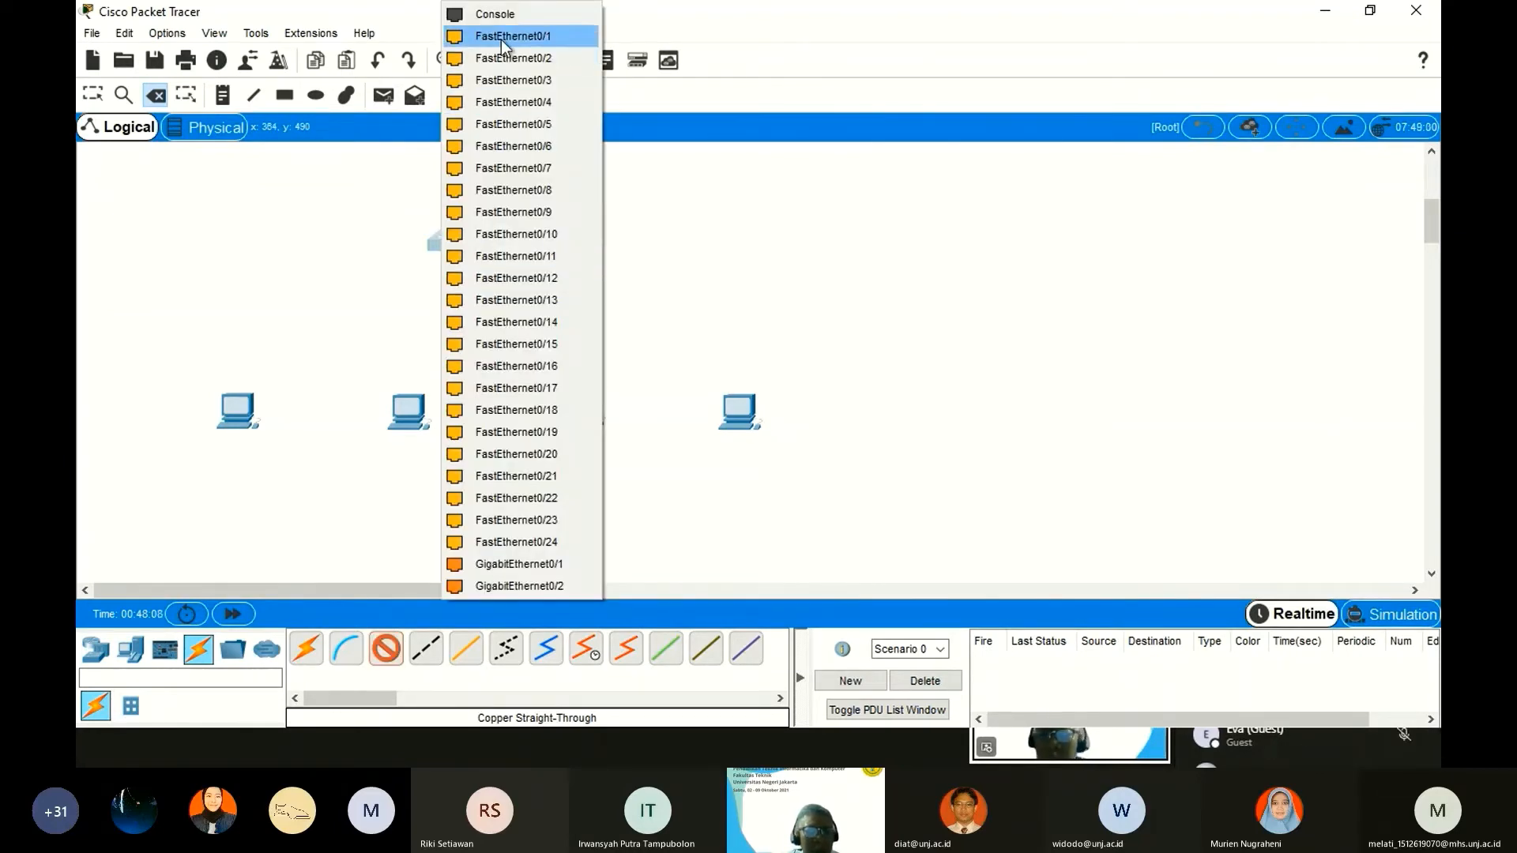
{"action": "left_click", "coordinate": [503, 46]}
{"action": "left_click", "coordinate": [237, 411]}
{"action": "left_click", "coordinate": [316, 484]}
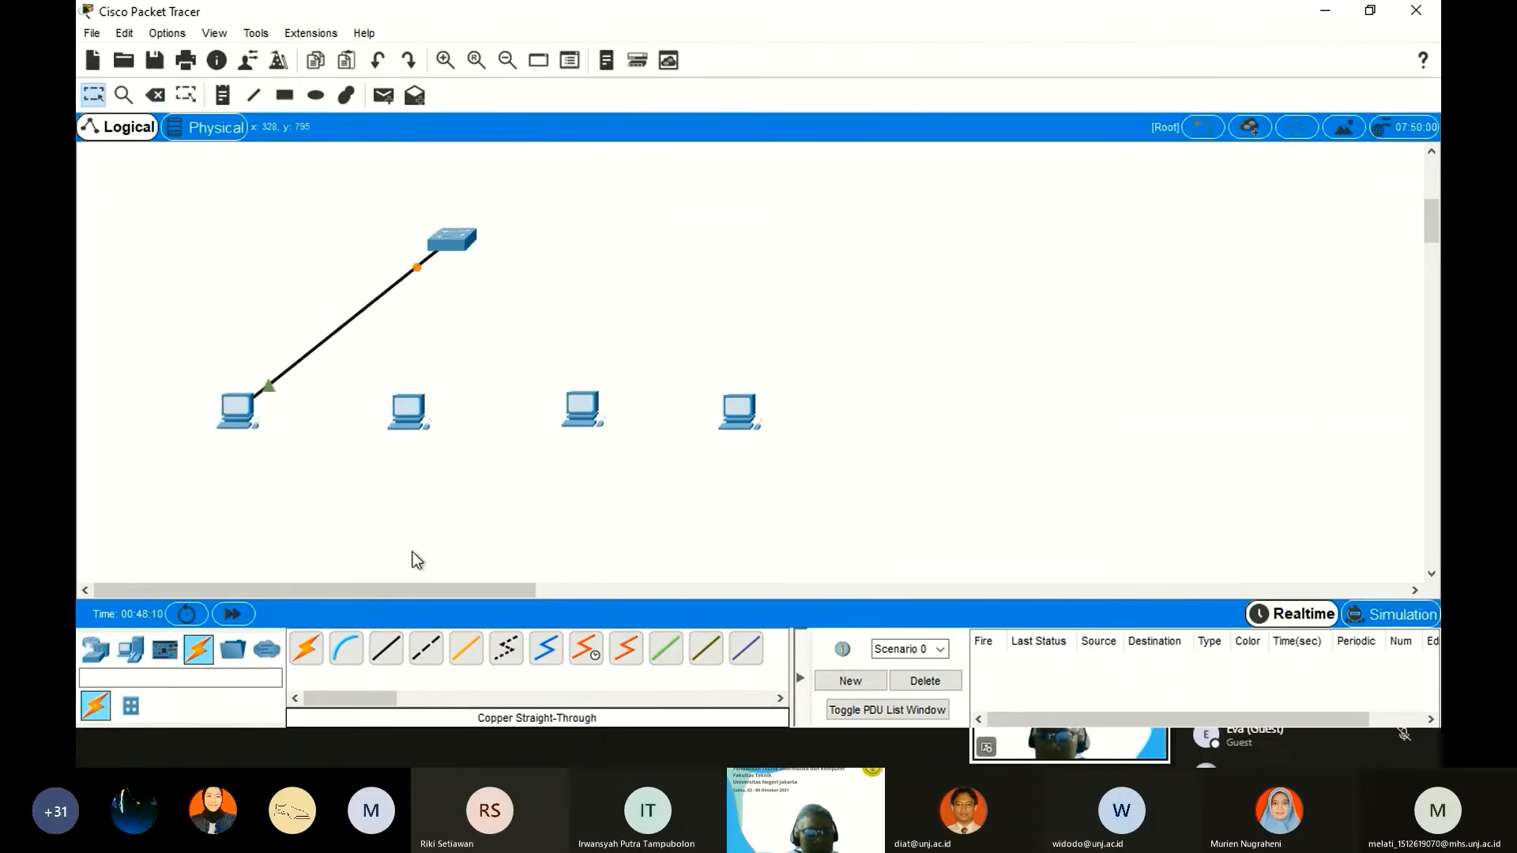
Connect FastEthernet0/2 of the switch to PC4 with a Copper Straight-Through cable.
{"action": "left_click", "coordinate": [386, 649]}
{"action": "left_click", "coordinate": [451, 239]}
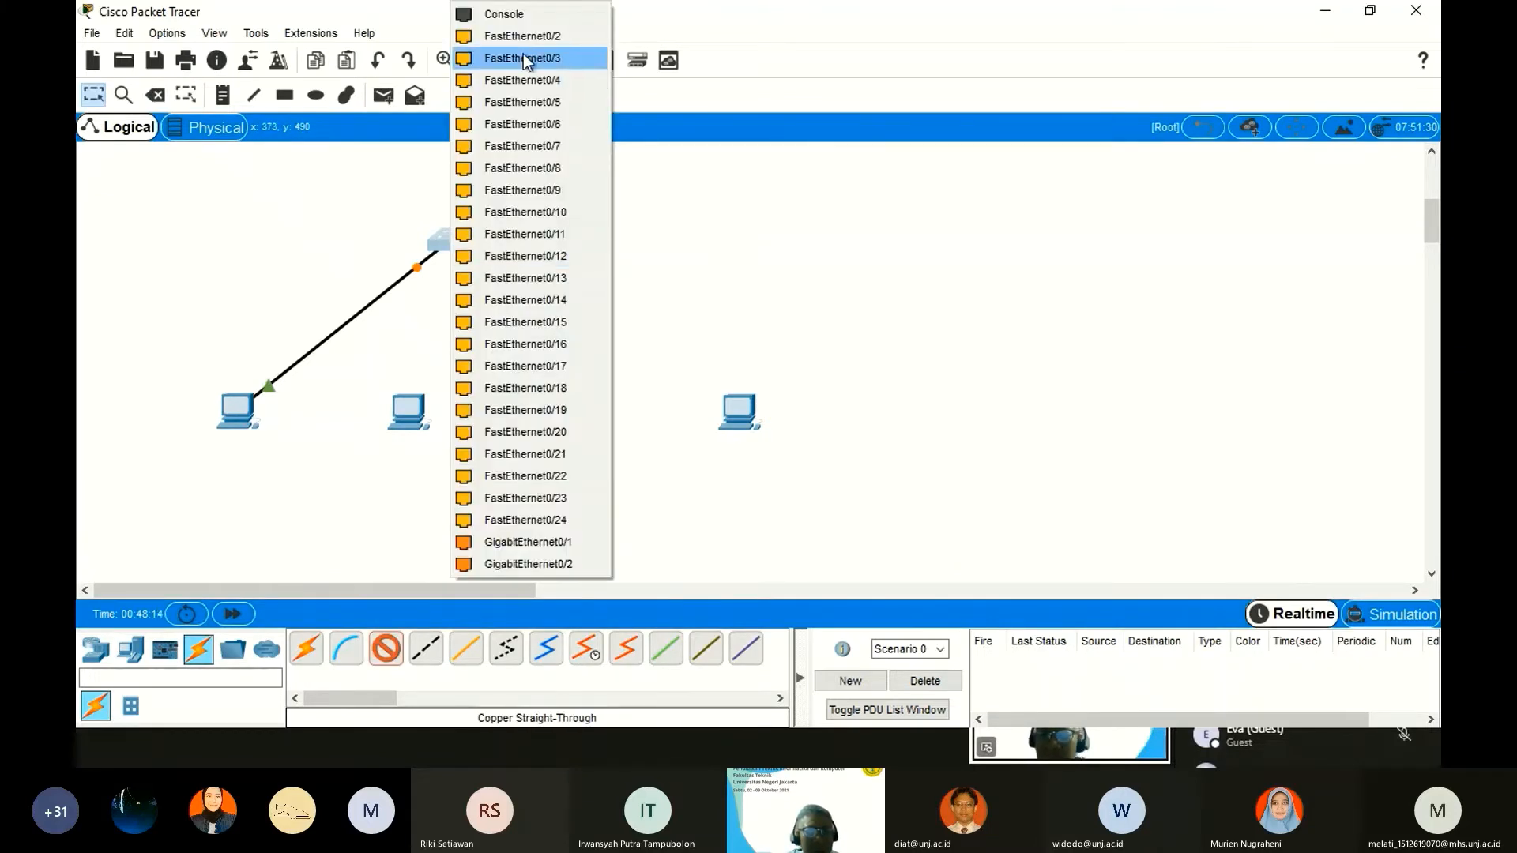
{"action": "left_click", "coordinate": [523, 59]}
{"action": "left_click", "coordinate": [406, 410]}
{"action": "left_click", "coordinate": [446, 485]}
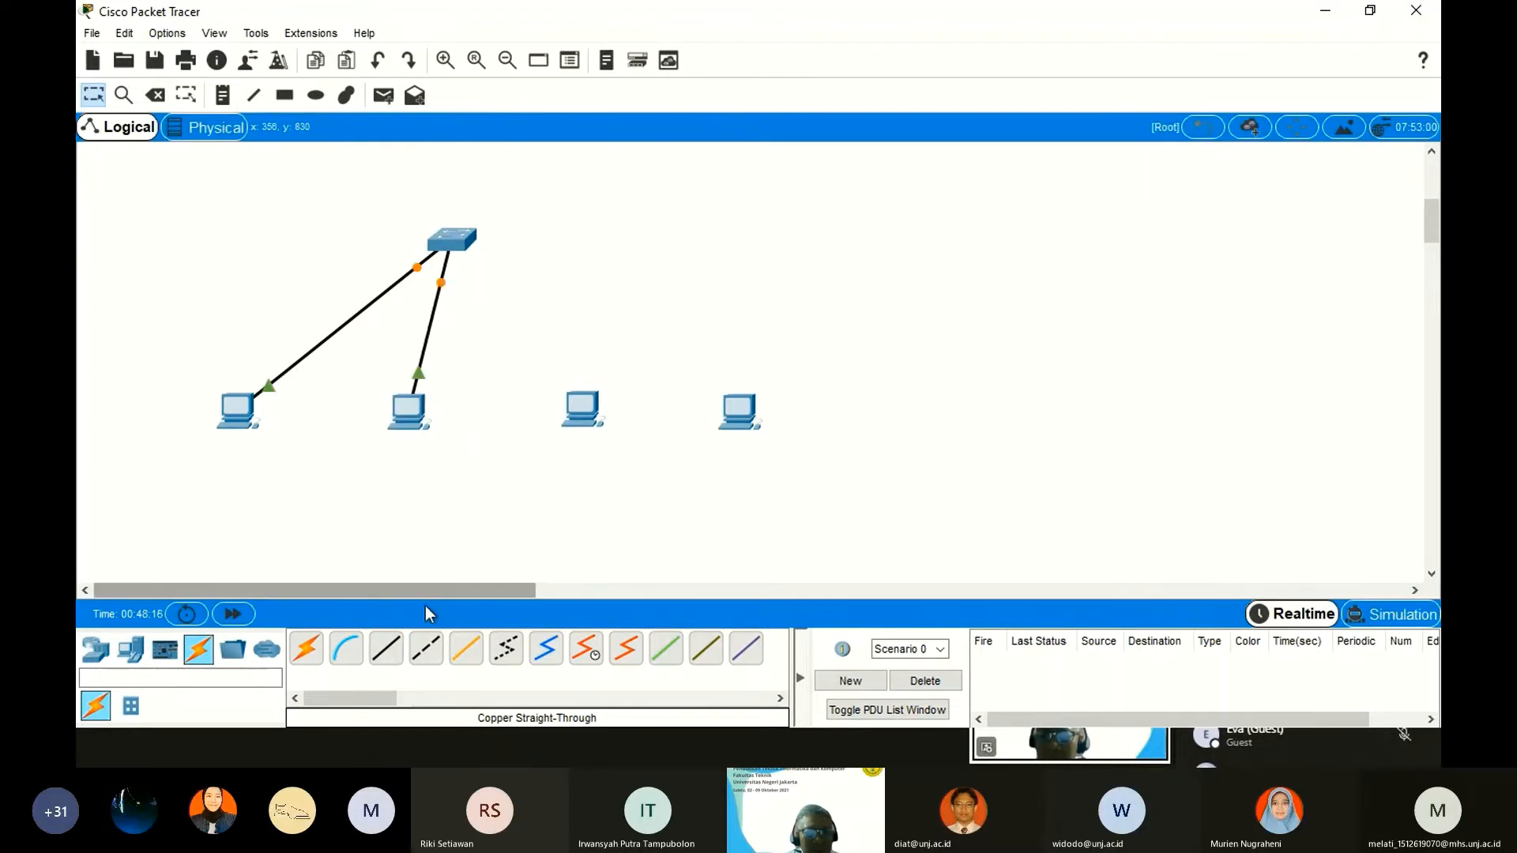
Connect FastEthernet0/4 of the switch to PC5 with a Copper Straight-Through cable.
{"action": "left_click", "coordinate": [386, 649]}
{"action": "left_click", "coordinate": [474, 241]}
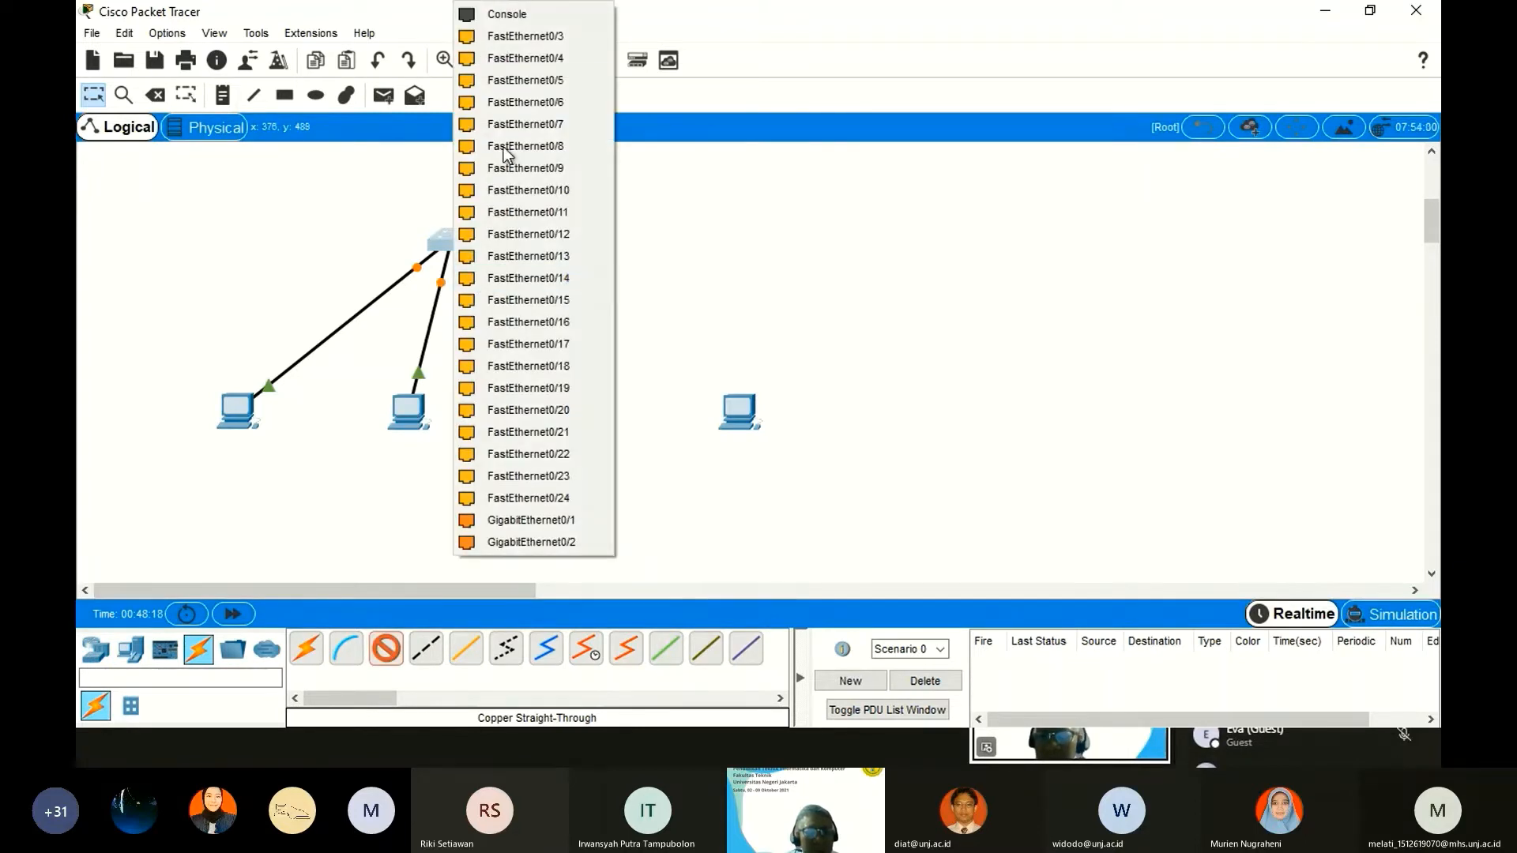
{"action": "left_click", "coordinate": [523, 36]}
{"action": "left_click", "coordinate": [581, 408]}
{"action": "left_click", "coordinate": [638, 478]}
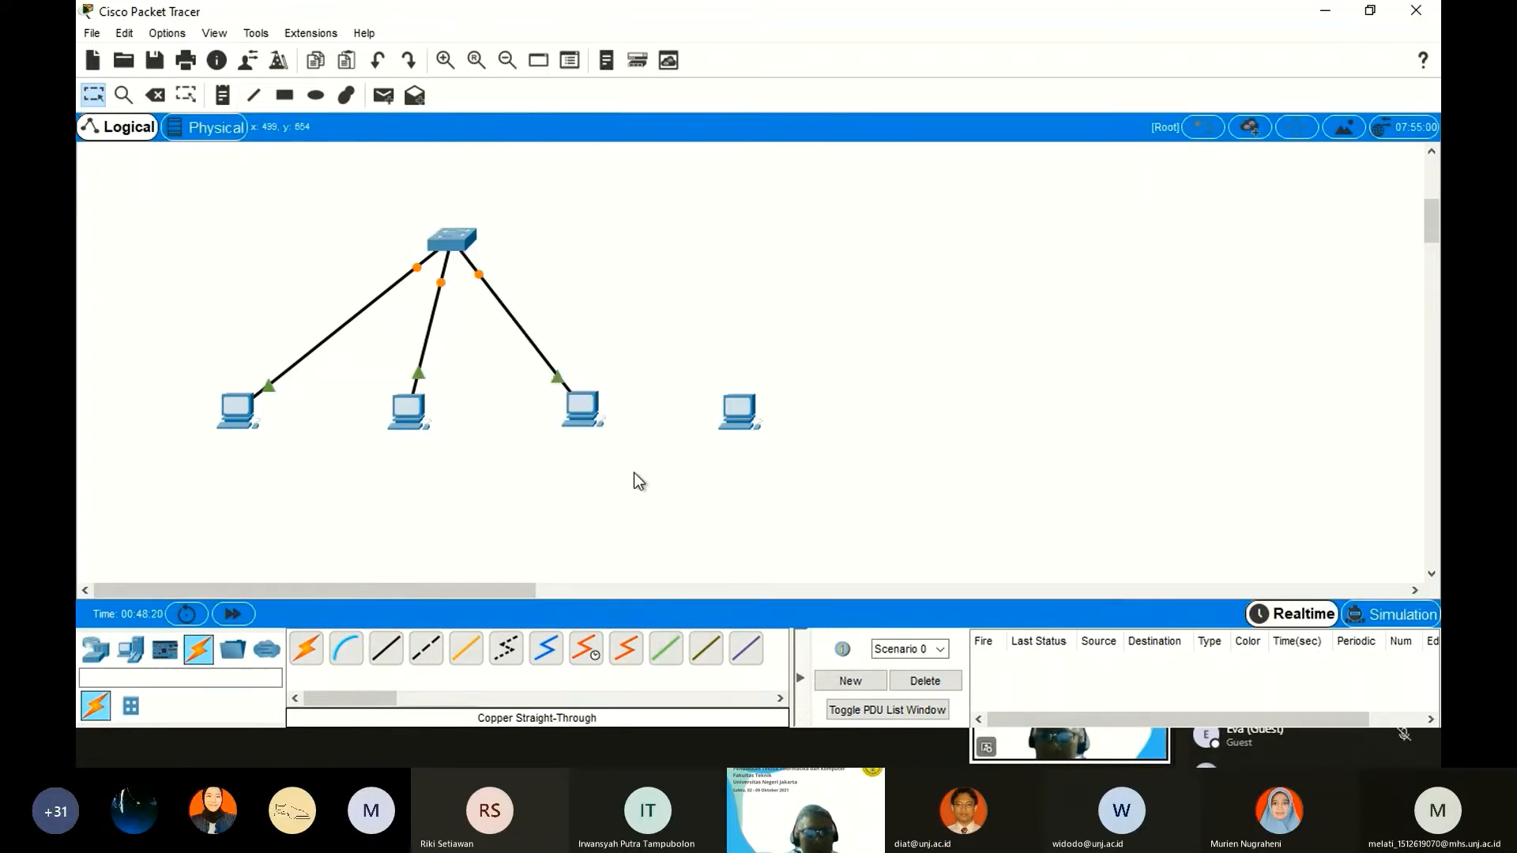
Connect FastEthernet0/14 of the switch to PC6 with a Copper Straight-Through cable and fast-forward the network time.
{"action": "left_click", "coordinate": [464, 652]}
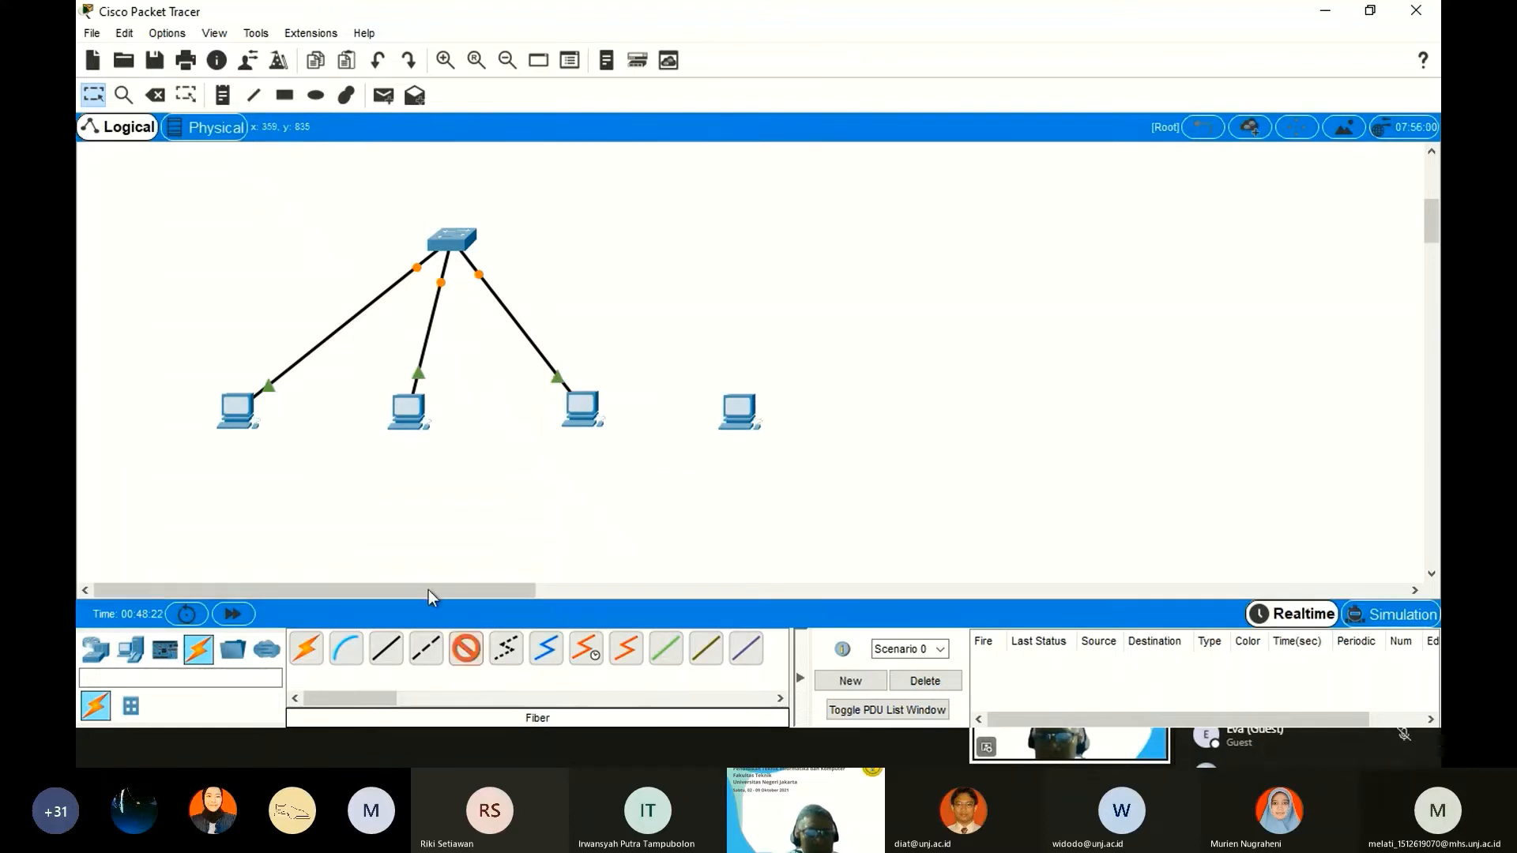
{"action": "left_click", "coordinate": [386, 649]}
{"action": "left_click", "coordinate": [456, 242]}
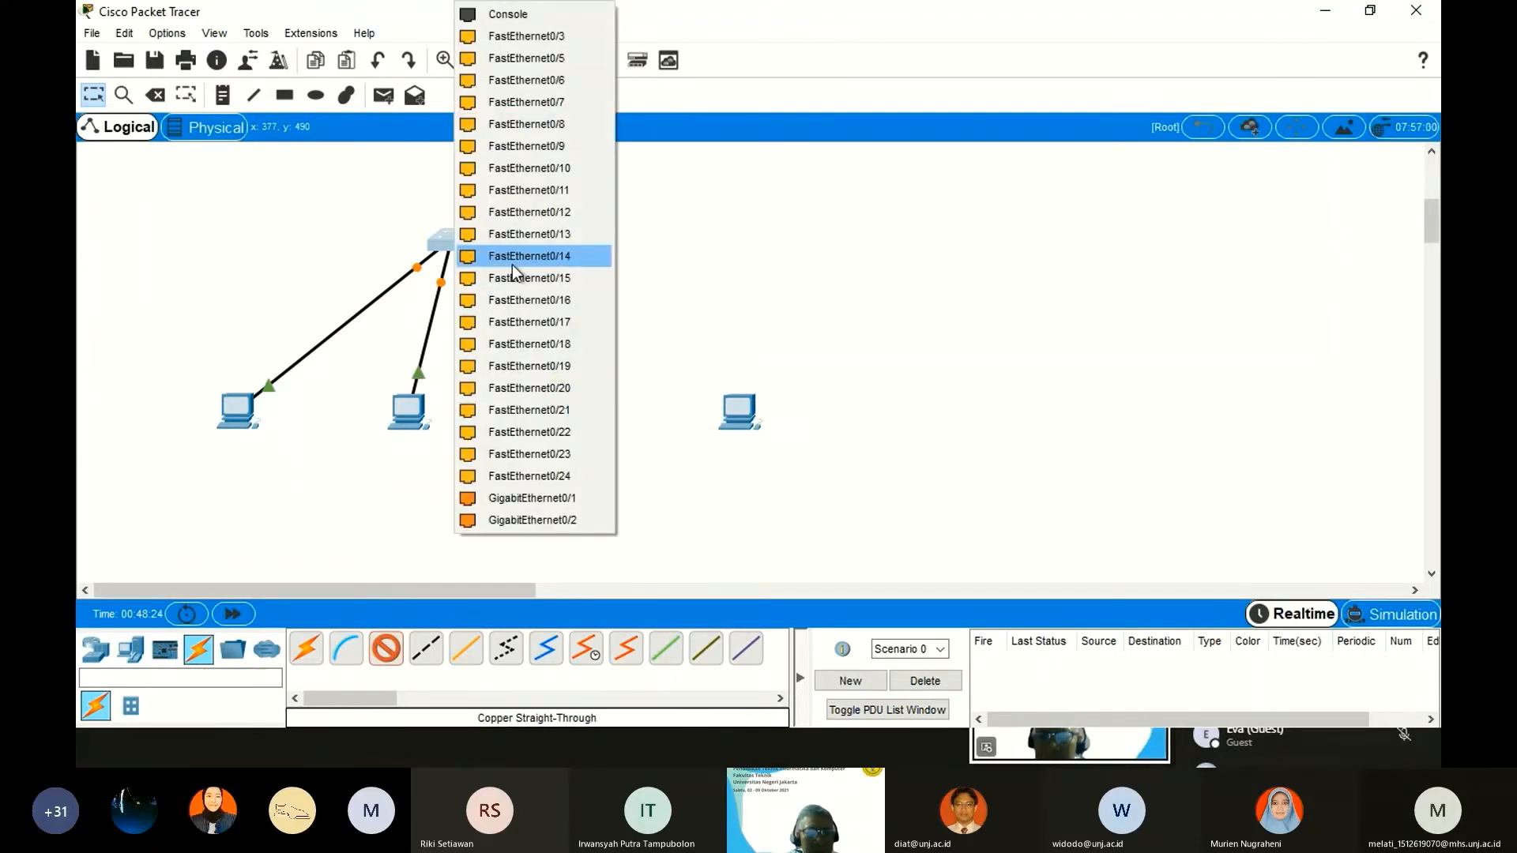
{"action": "left_click", "coordinate": [512, 261]}
{"action": "left_click", "coordinate": [738, 410]}
{"action": "left_click", "coordinate": [803, 477]}
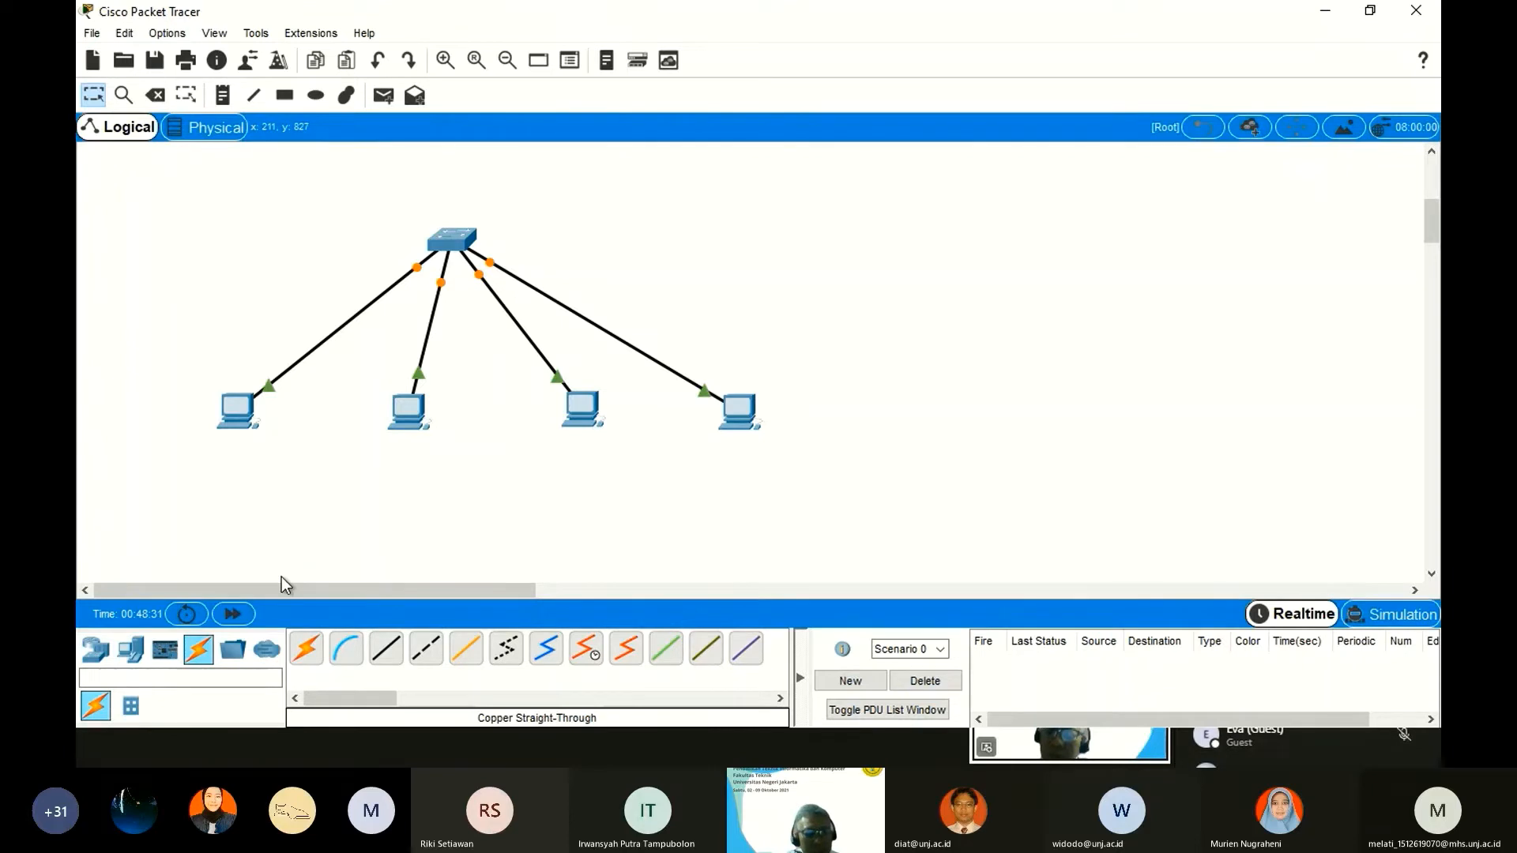
{"action": "double_click", "coordinate": [233, 614]}
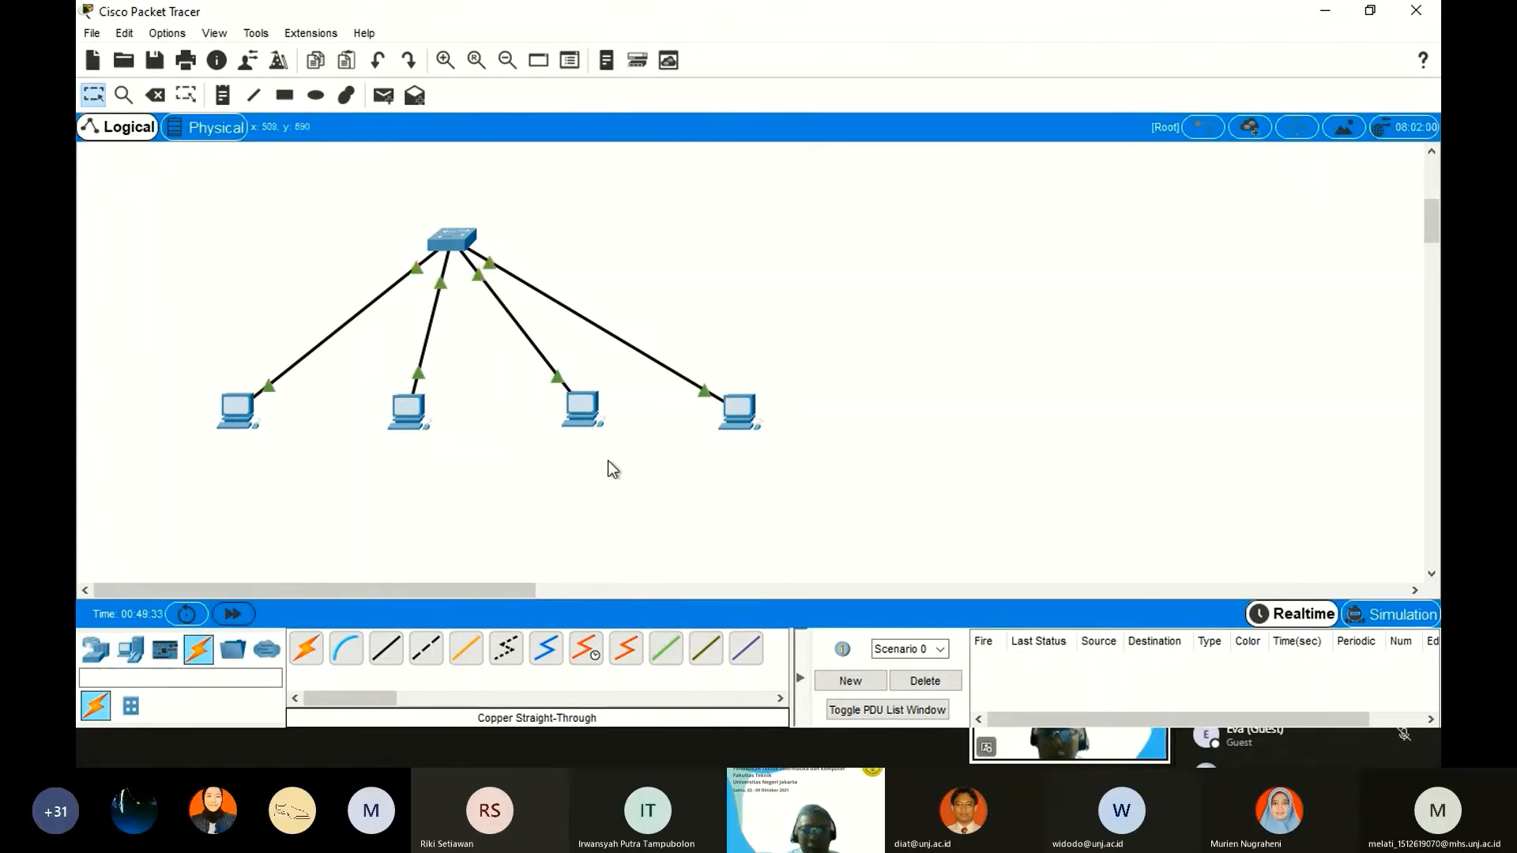
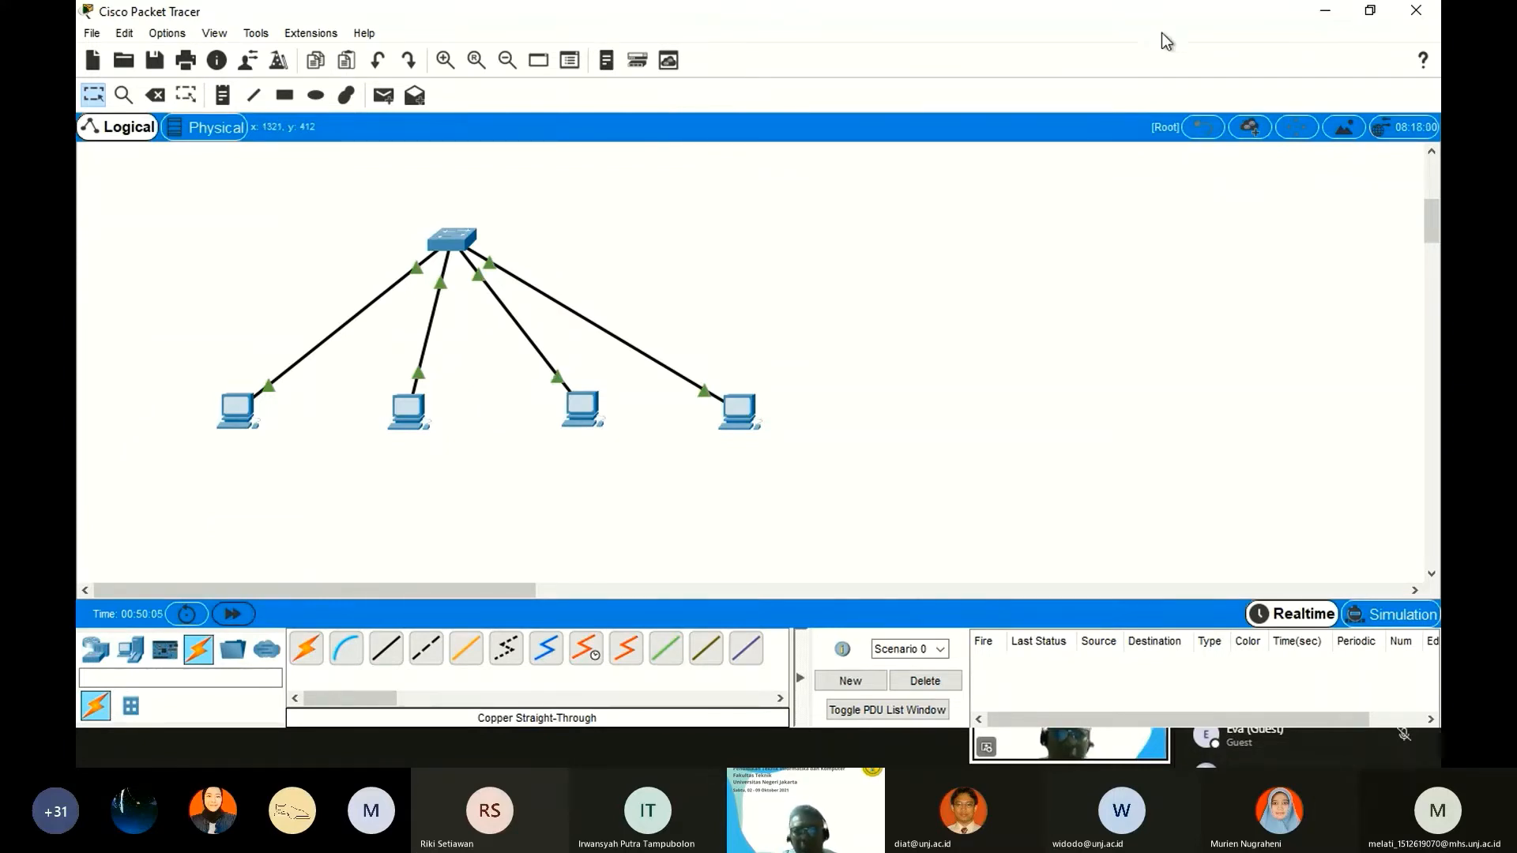
{"action": "left_click_drag", "start_coordinate": [1129, 22], "coordinate": [822, 50]}
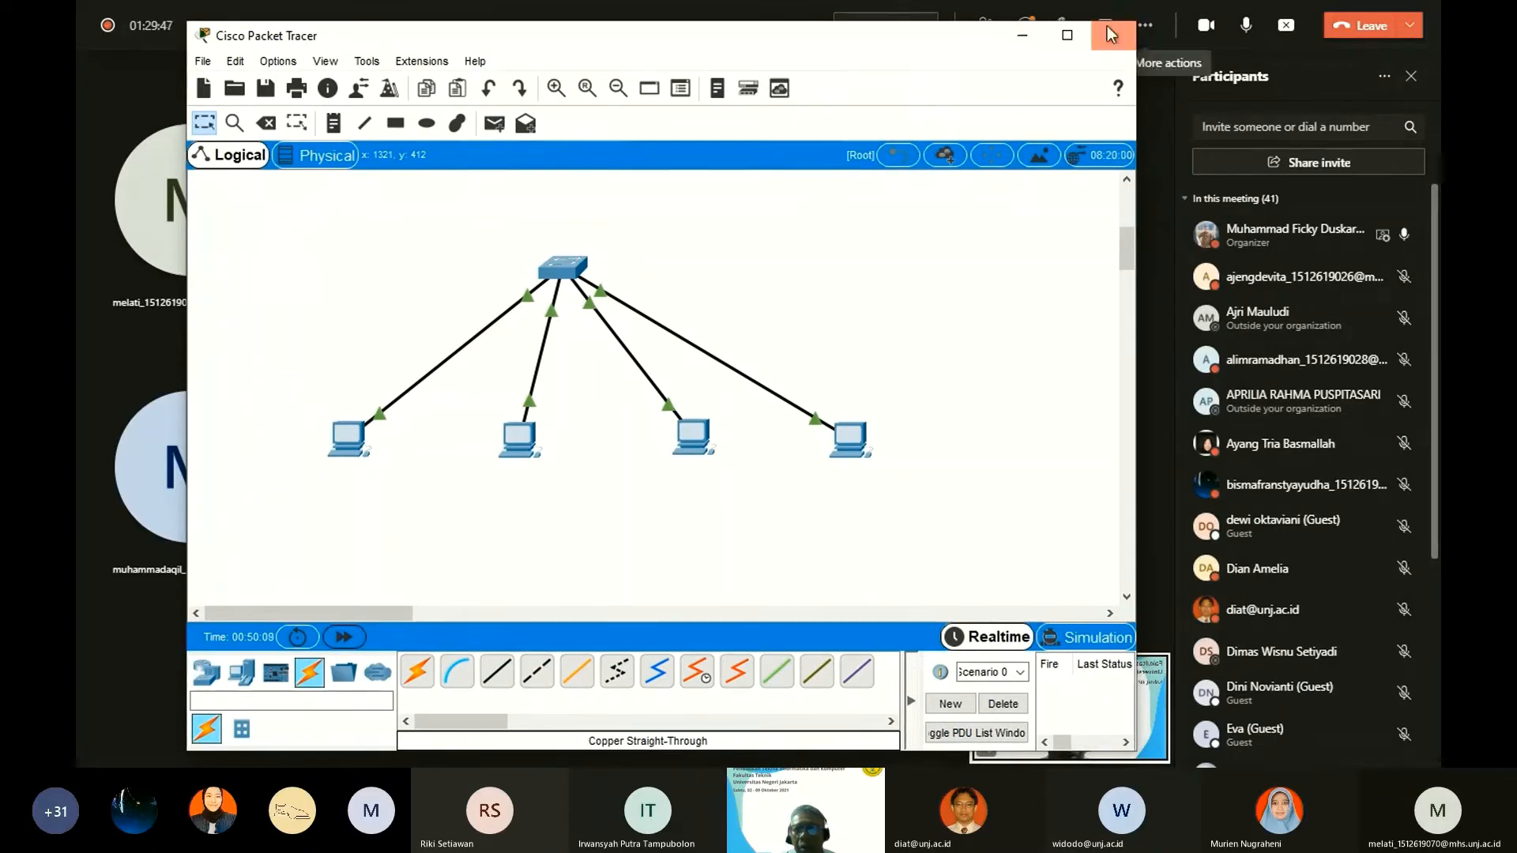
{"action": "left_click", "coordinate": [1067, 35]}
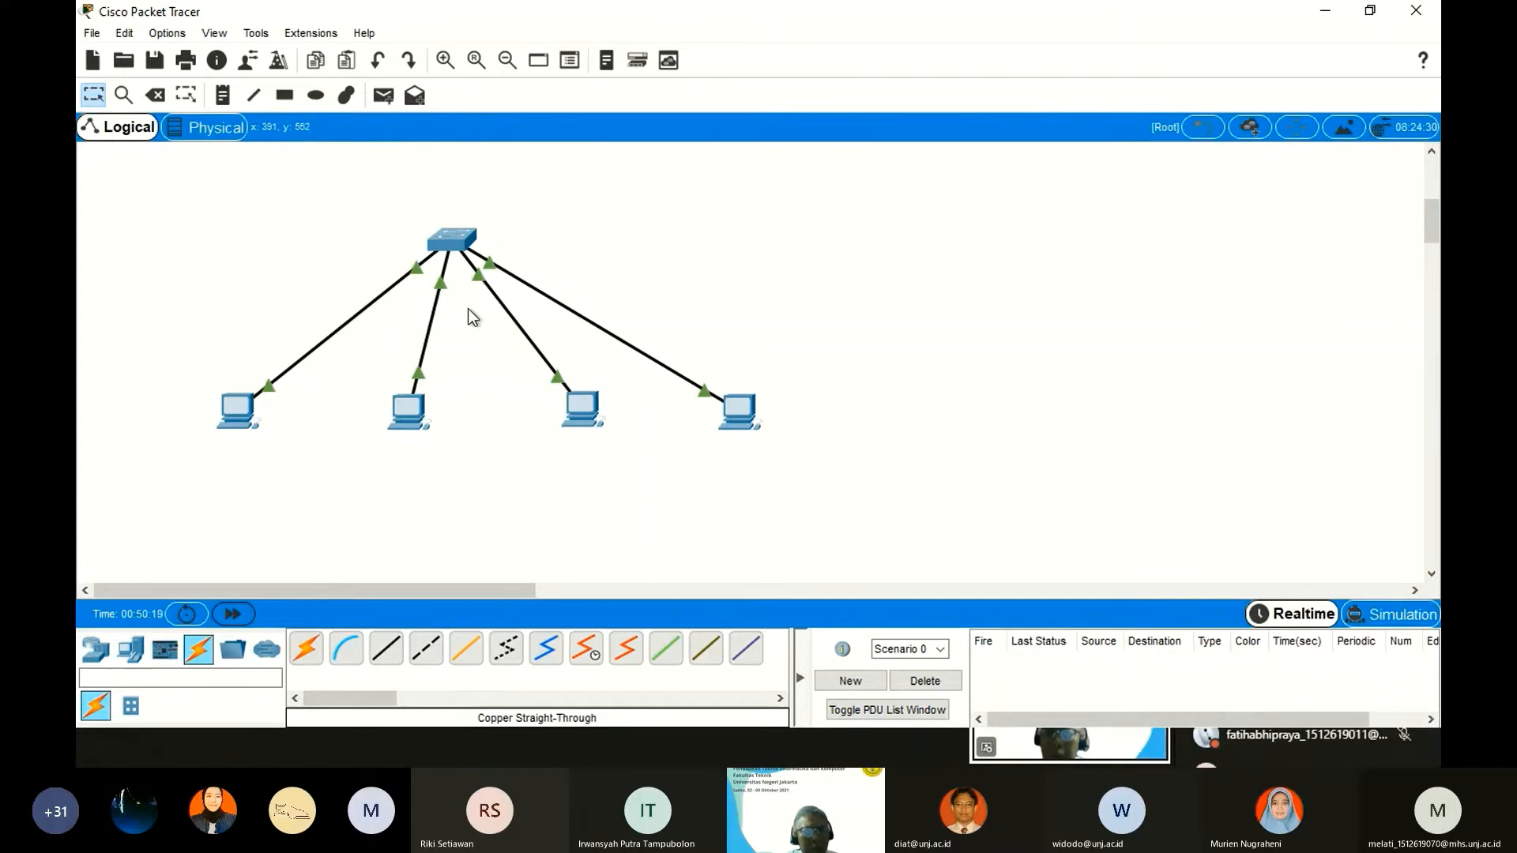
Place a note reading 192.168.102.0/24 in the workspace and move it beside the switch.
{"action": "left_click", "coordinate": [223, 95]}
{"action": "scroll", "coordinate": [466, 270], "scroll_direction": "up", "scroll_amount": 4}
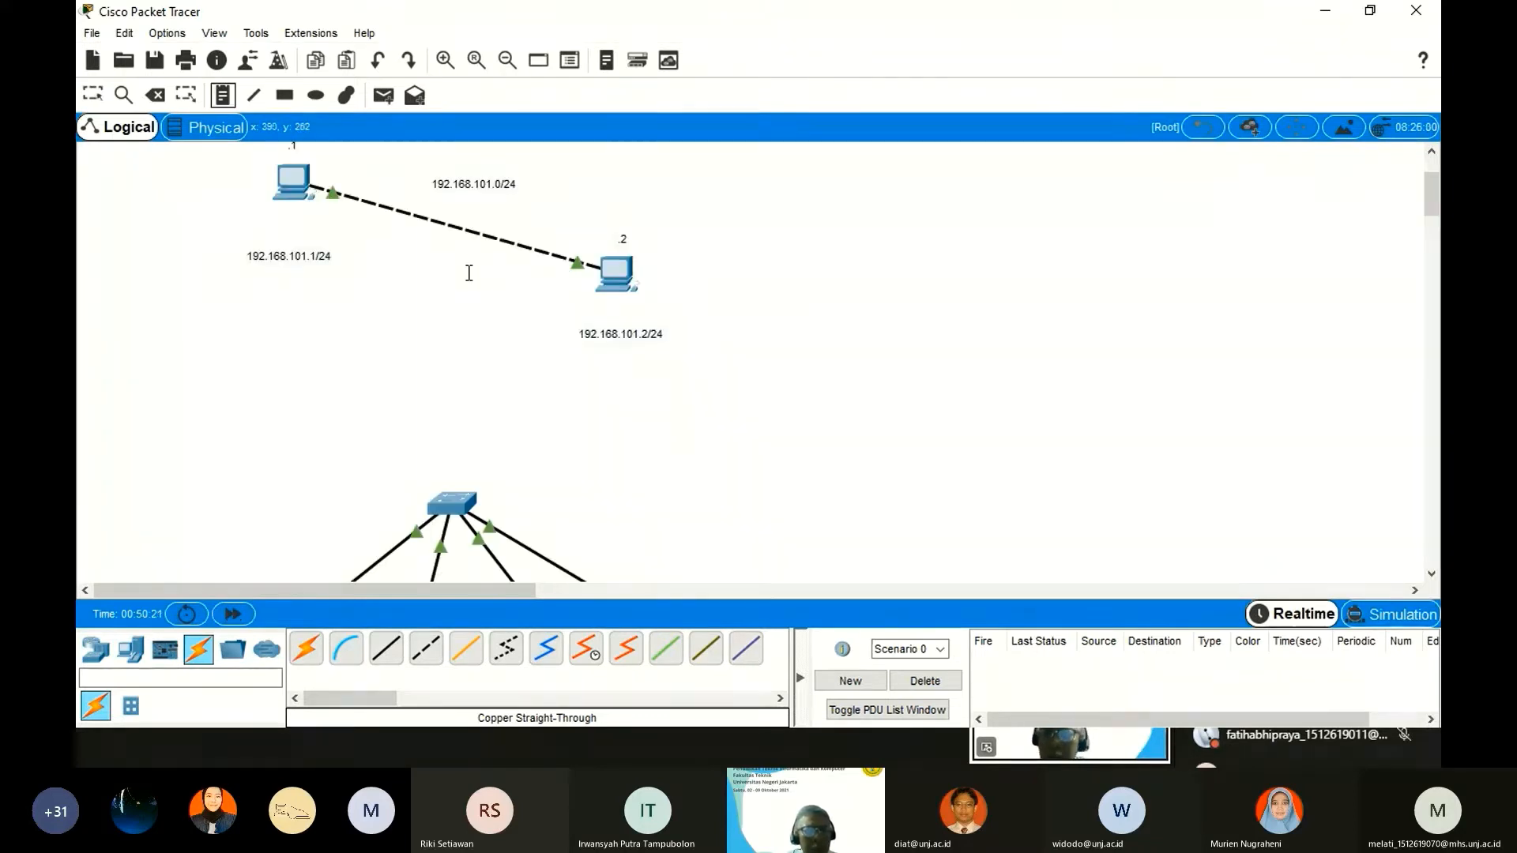
{"action": "scroll", "coordinate": [439, 395], "scroll_direction": "down", "scroll_amount": 2}
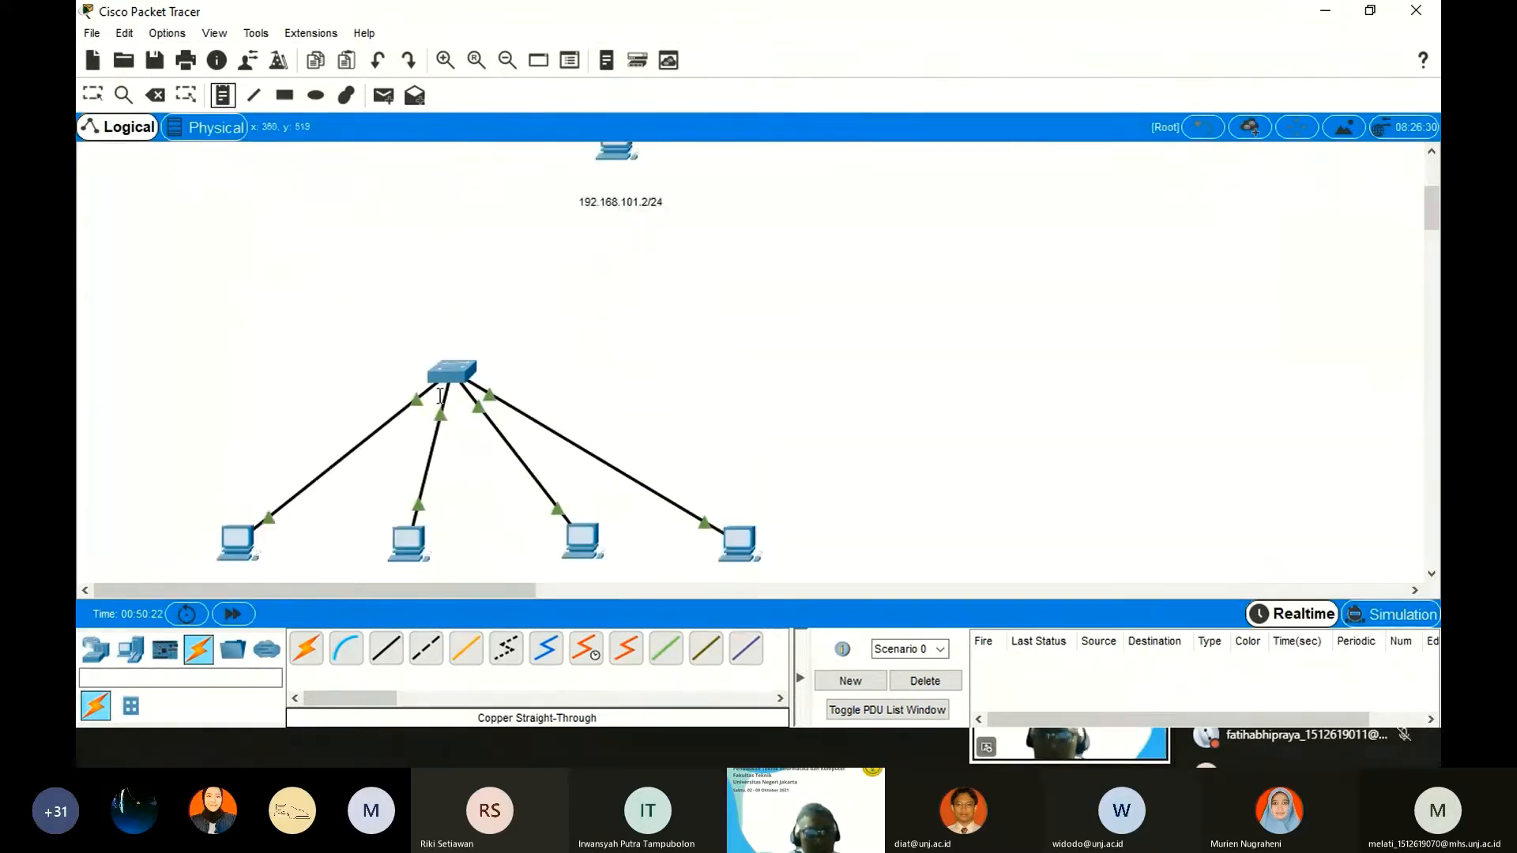
{"action": "left_click", "coordinate": [254, 393]}
{"action": "type", "text": "192."}
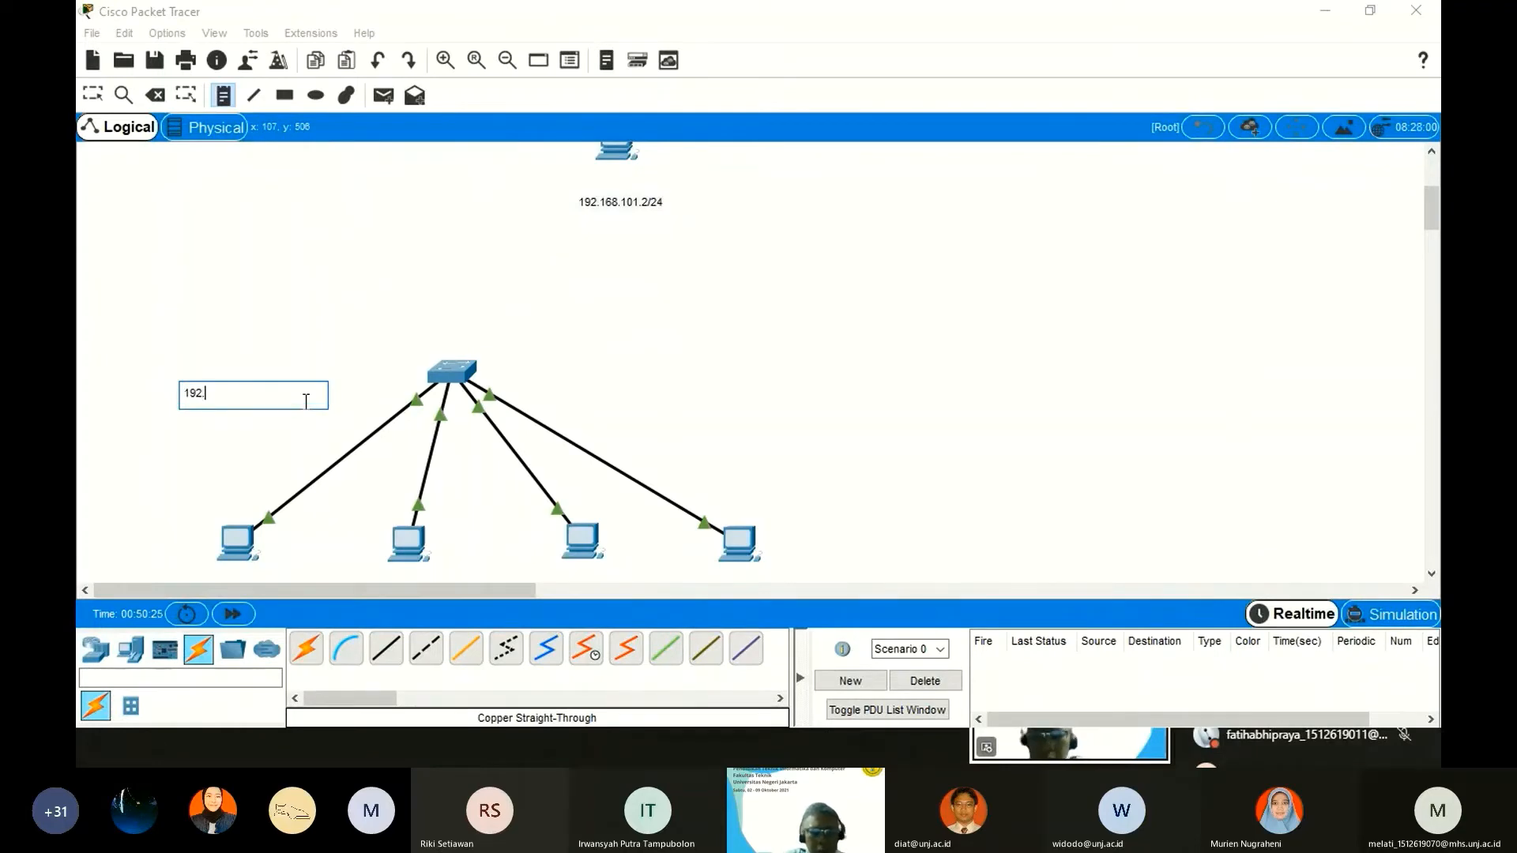
{"action": "type", "text": "168.102.0/24"}
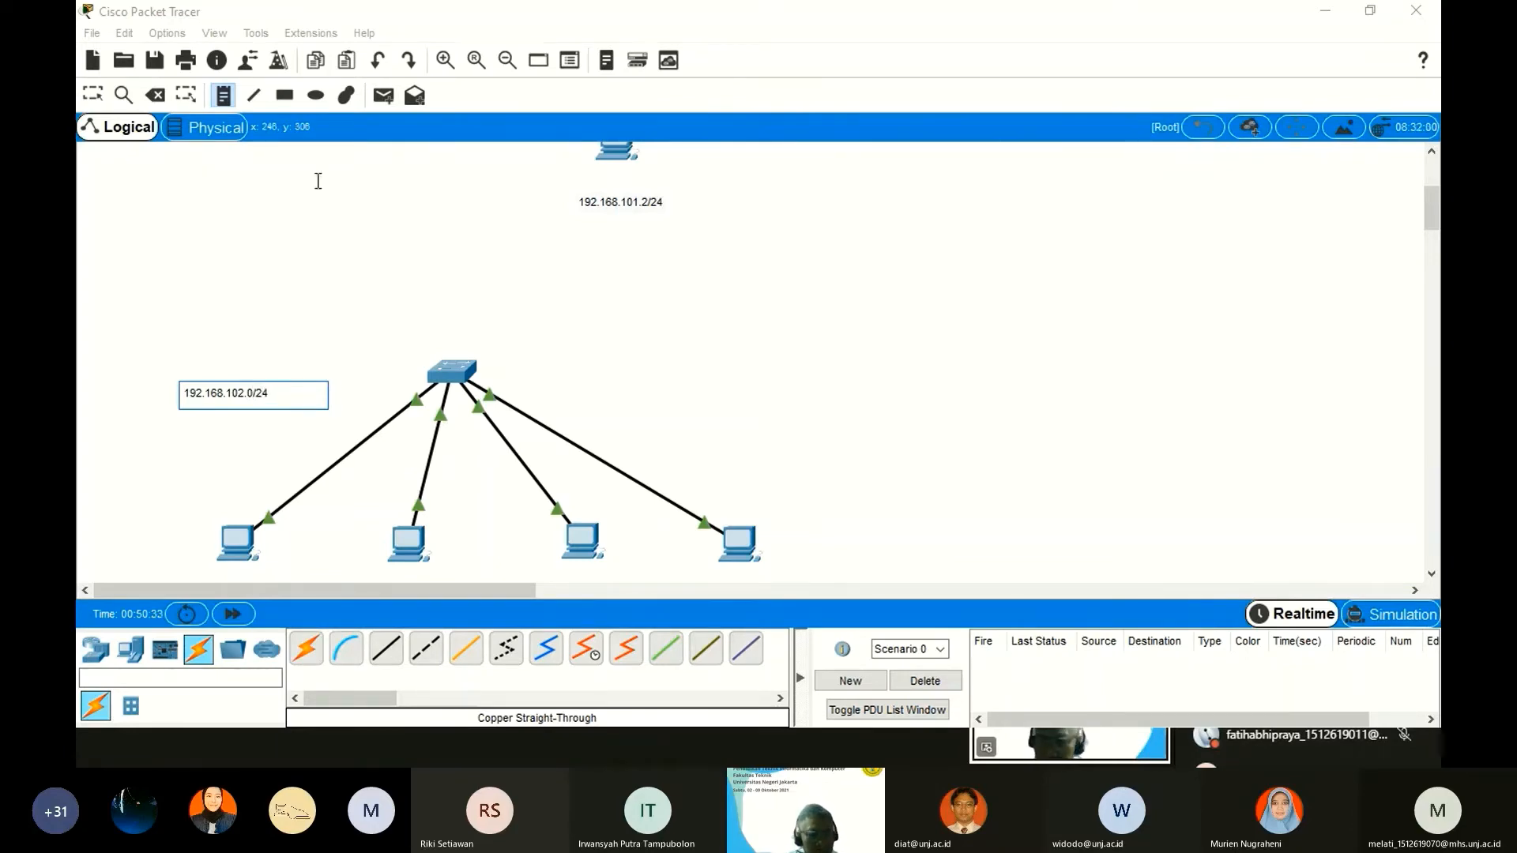
{"action": "left_click", "coordinate": [93, 95]}
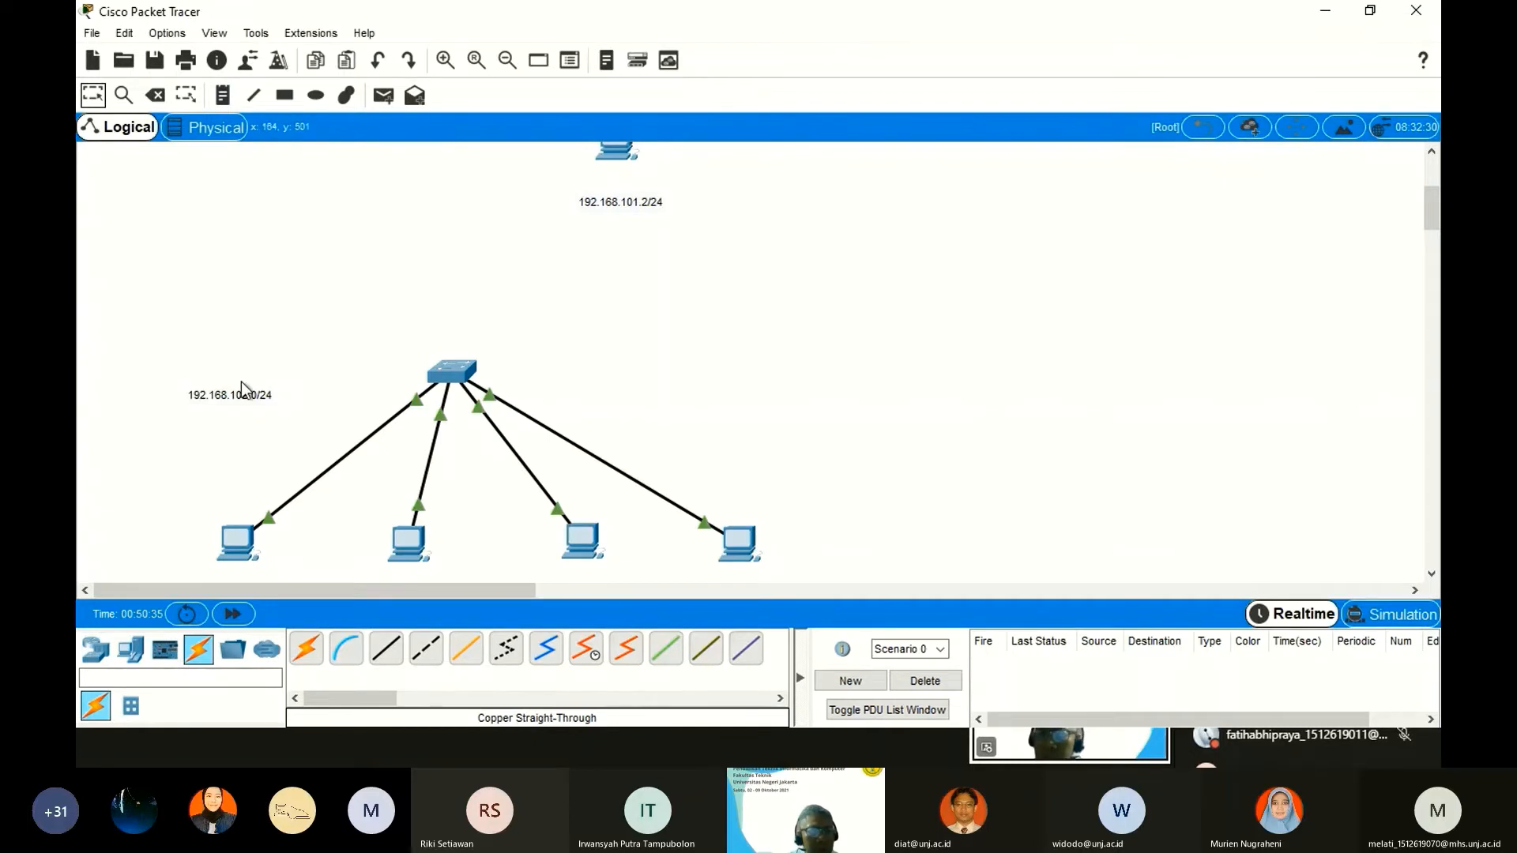
{"action": "left_click_drag", "start_coordinate": [245, 387], "coordinate": [300, 363]}
{"action": "scroll", "coordinate": [349, 369], "scroll_direction": "down", "scroll_amount": 1}
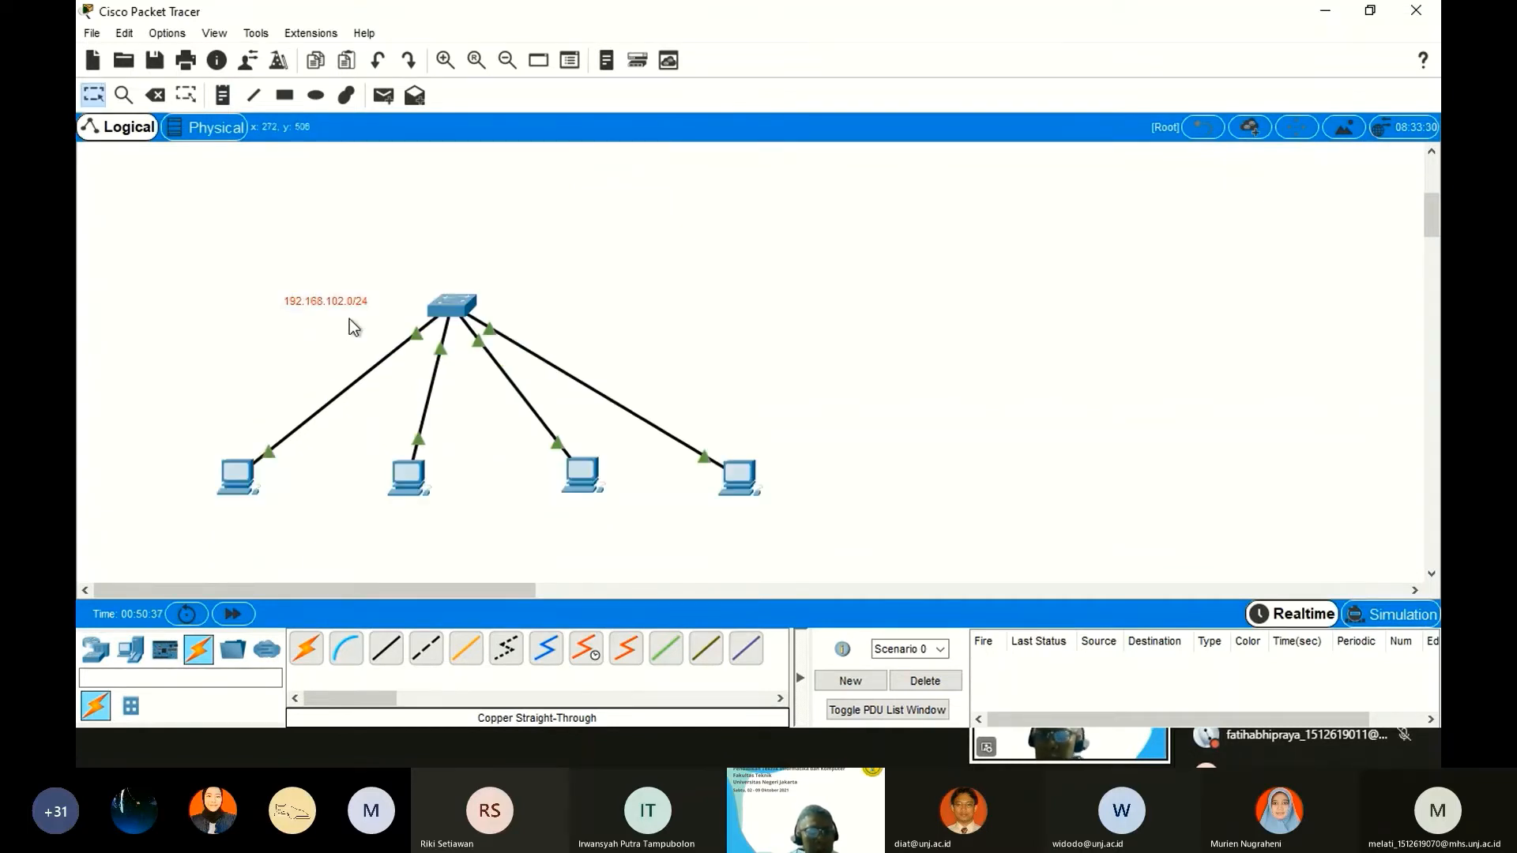
Copy the network address from the note and use it to set PC3's static IPv4 address to 192.168.102.1.
{"action": "left_click", "coordinate": [350, 300]}
{"action": "left_click_drag", "start_coordinate": [371, 300], "coordinate": [220, 308]}
{"action": "key", "text": "ctrl+c"}
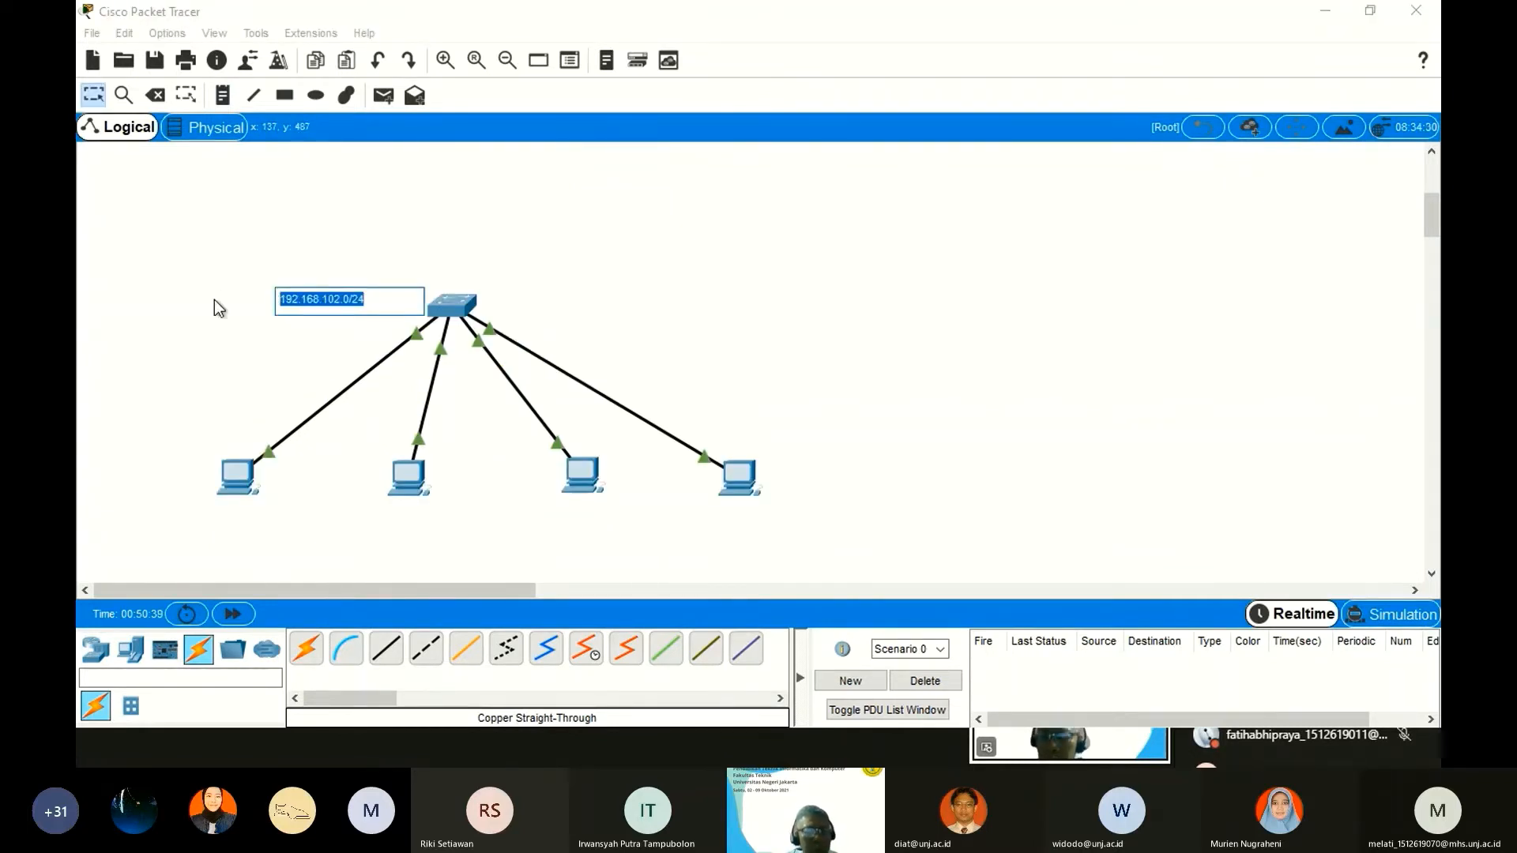
{"action": "left_click", "coordinate": [233, 491]}
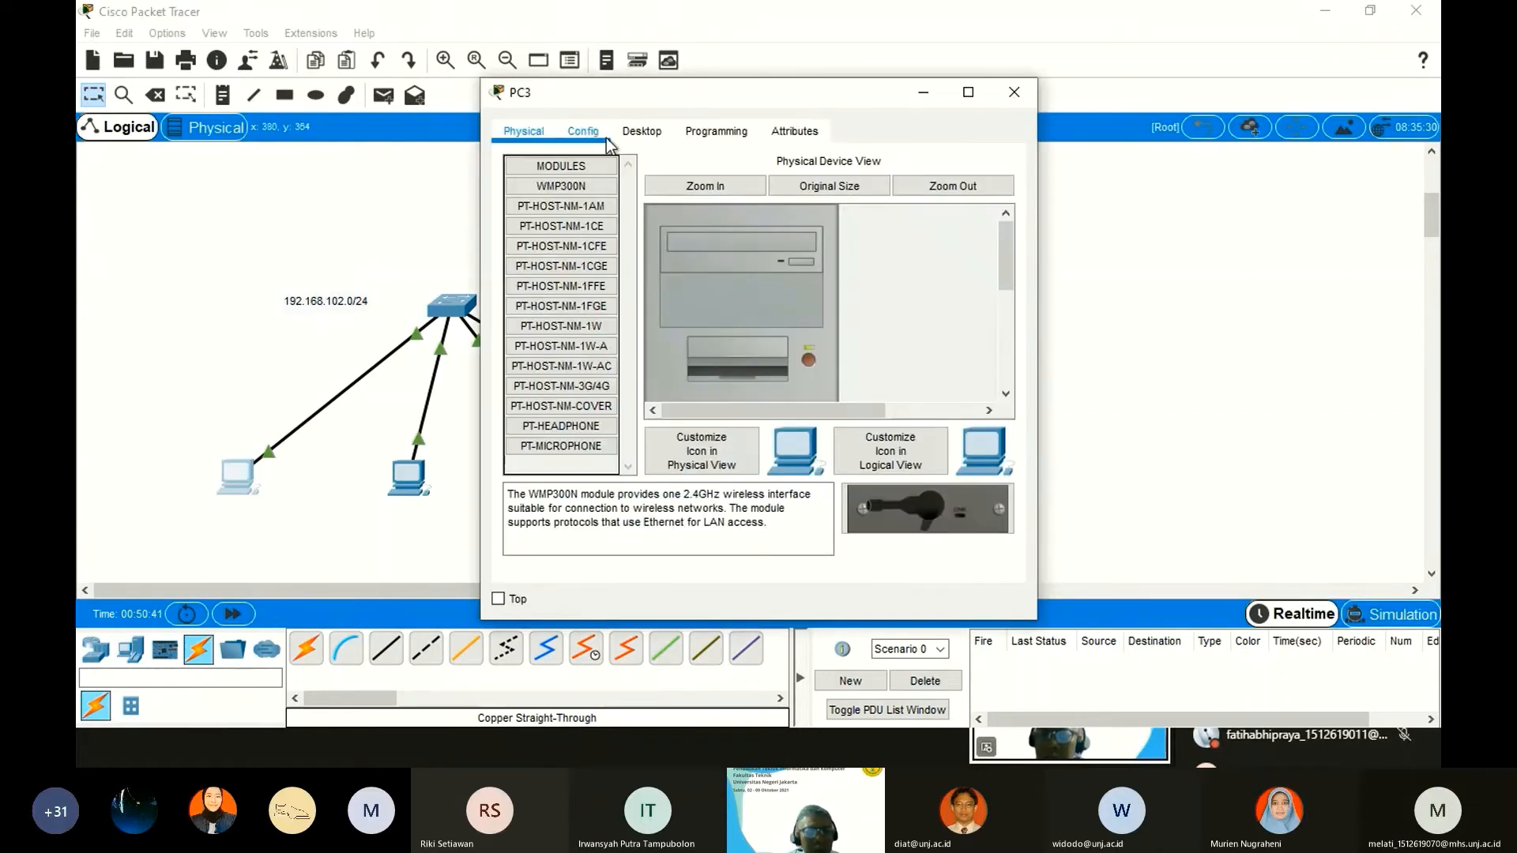
{"action": "left_click", "coordinate": [643, 133]}
{"action": "left_click", "coordinate": [689, 264]}
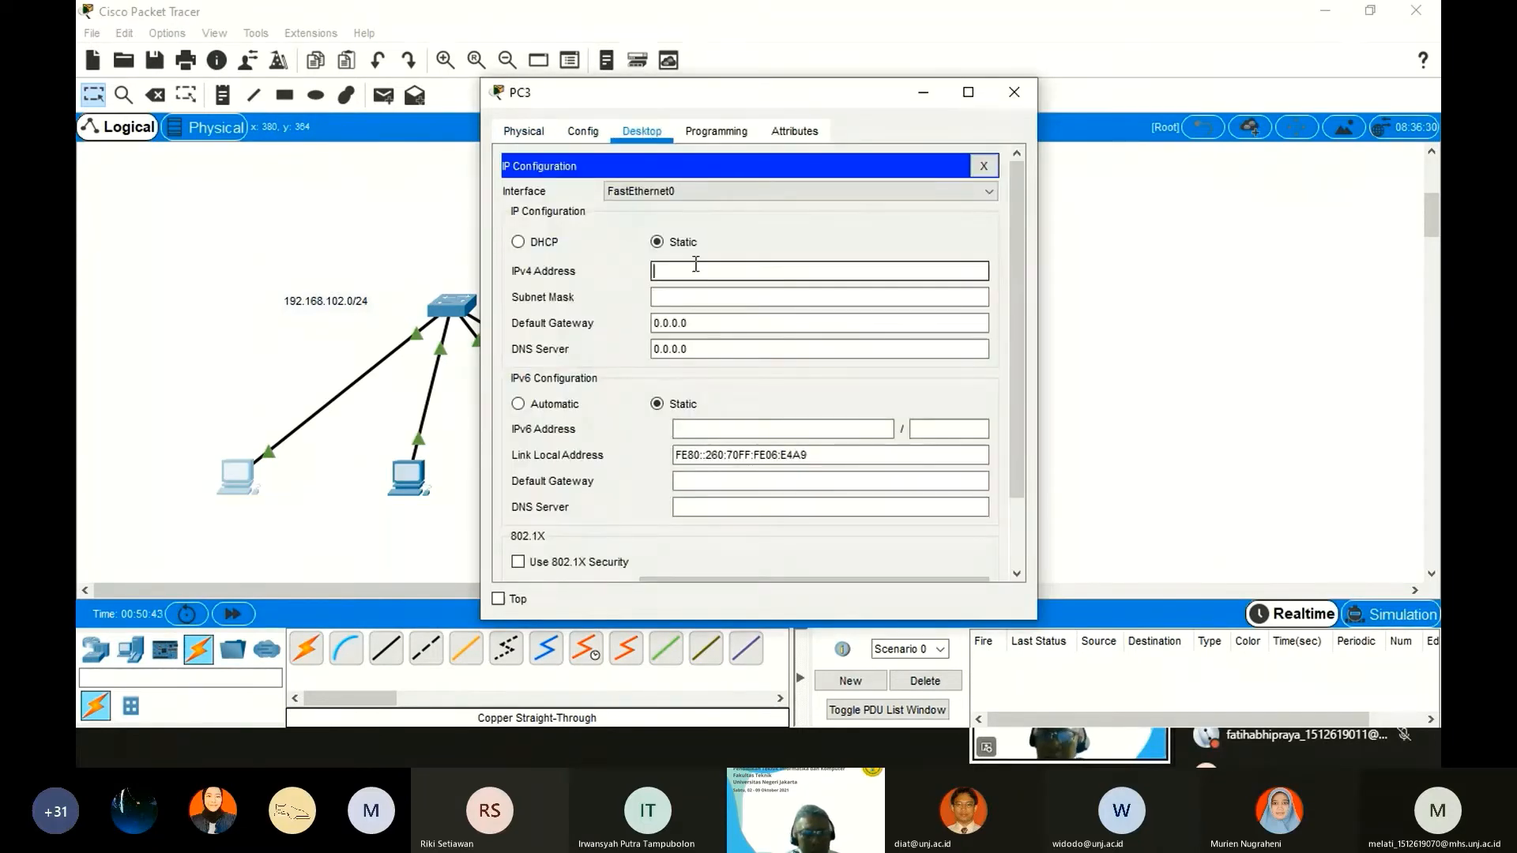
{"action": "key", "text": "ctrl+v"}
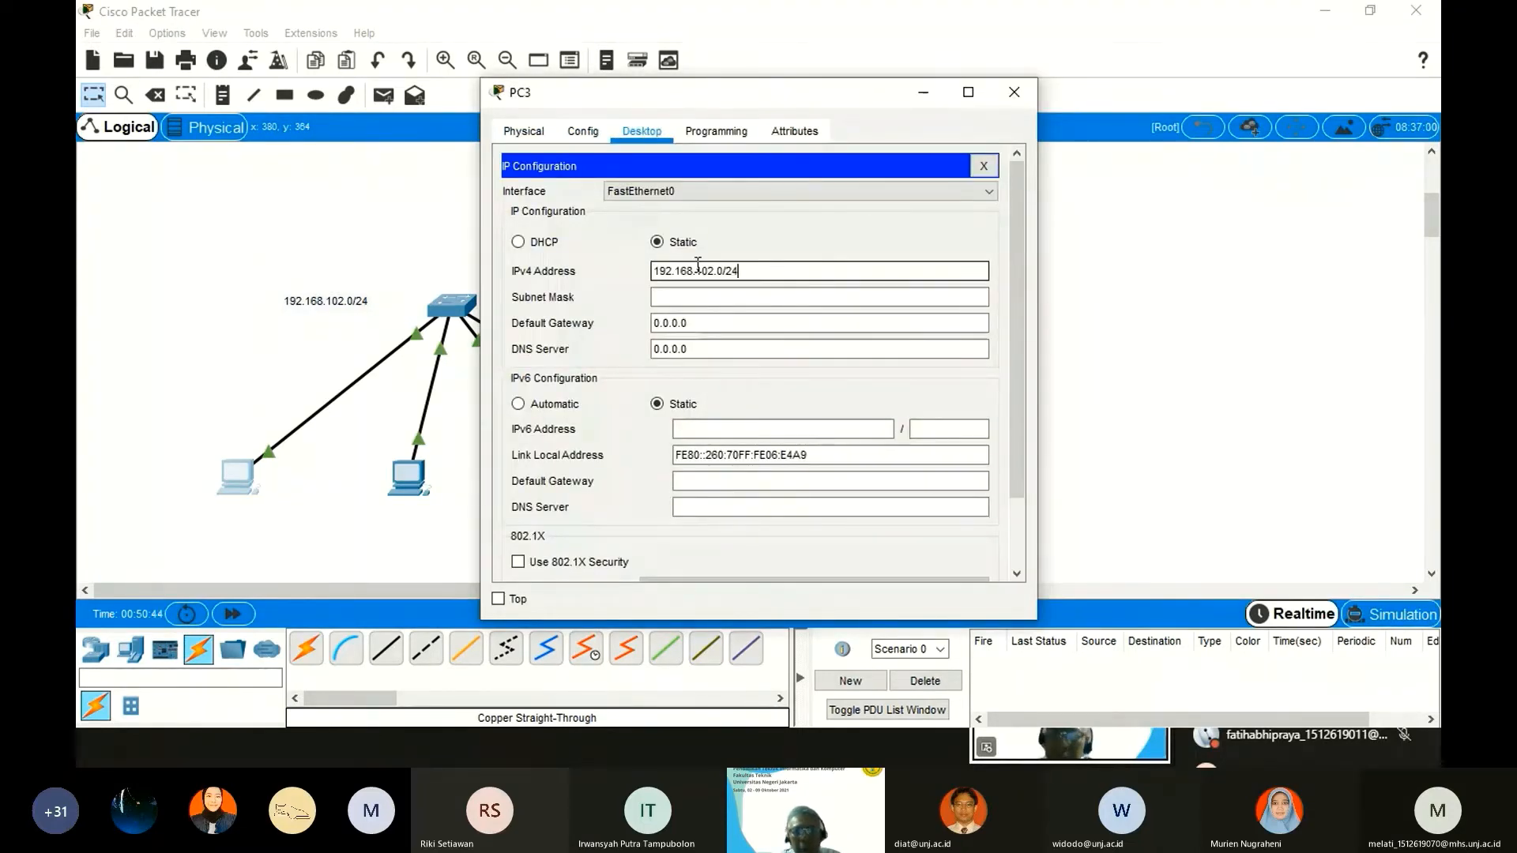
{"action": "key", "text": "BackSpace"}
{"action": "key", "text": "BackSpace"}
{"action": "key", "text": "BackSpace"}
{"action": "key", "text": "BackSpace"}
{"action": "type", "text": "1"}
Copy PC3's IPv4 address, fill in its subnet mask 255.255.255.0, and close its configuration.
{"action": "left_click_drag", "start_coordinate": [725, 271], "coordinate": [605, 269]}
{"action": "key", "text": "ctrl+c"}
{"action": "left_click", "coordinate": [674, 296]}
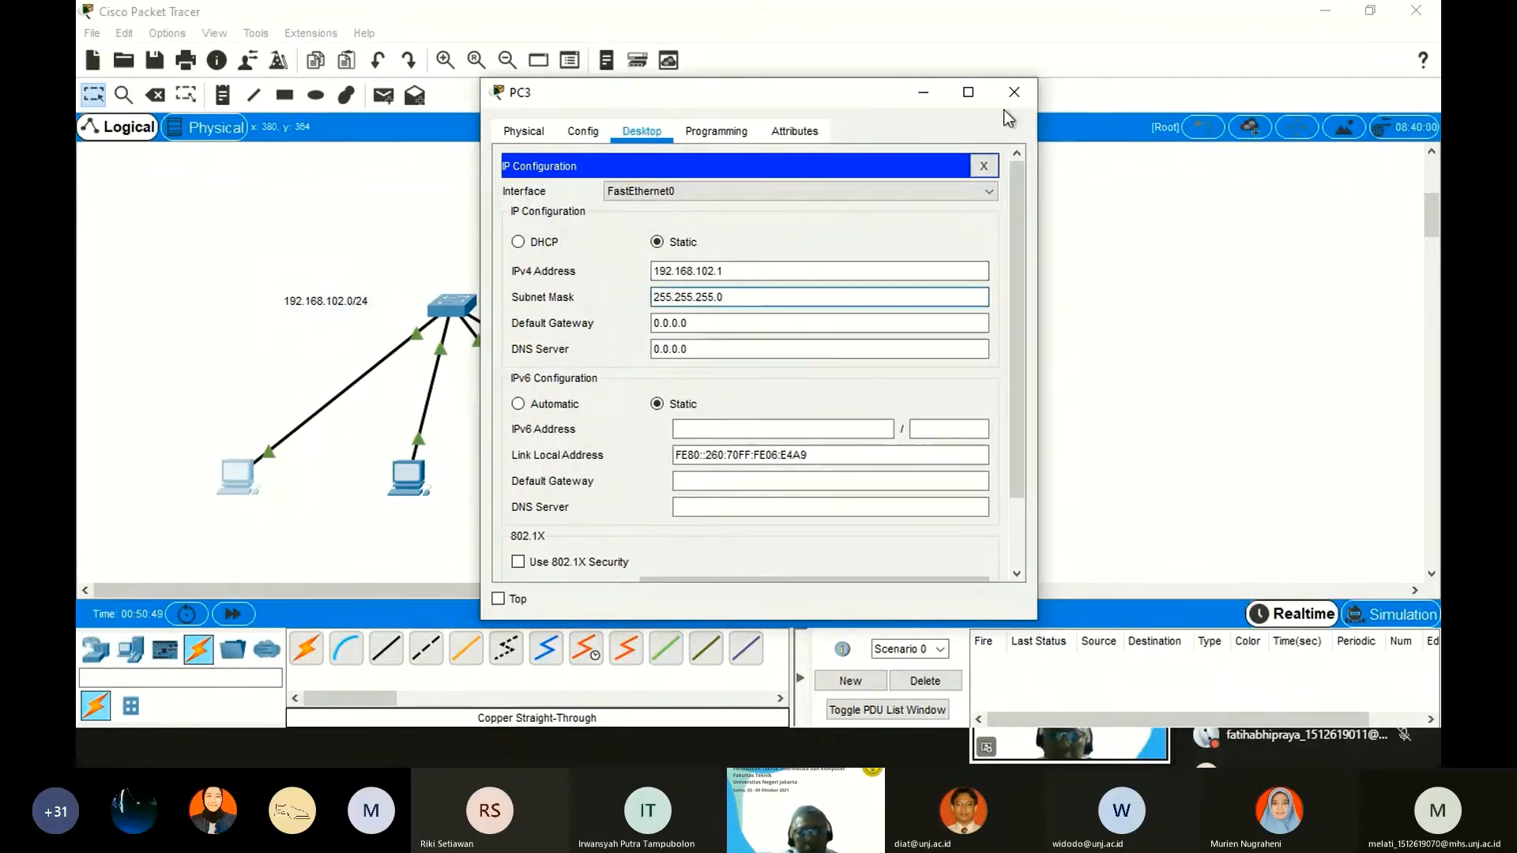
{"action": "left_click", "coordinate": [1014, 92]}
Open PC4's IP configuration and try to assign it the static IPv4 address 192.168.102.1.
{"action": "left_click", "coordinate": [412, 482]}
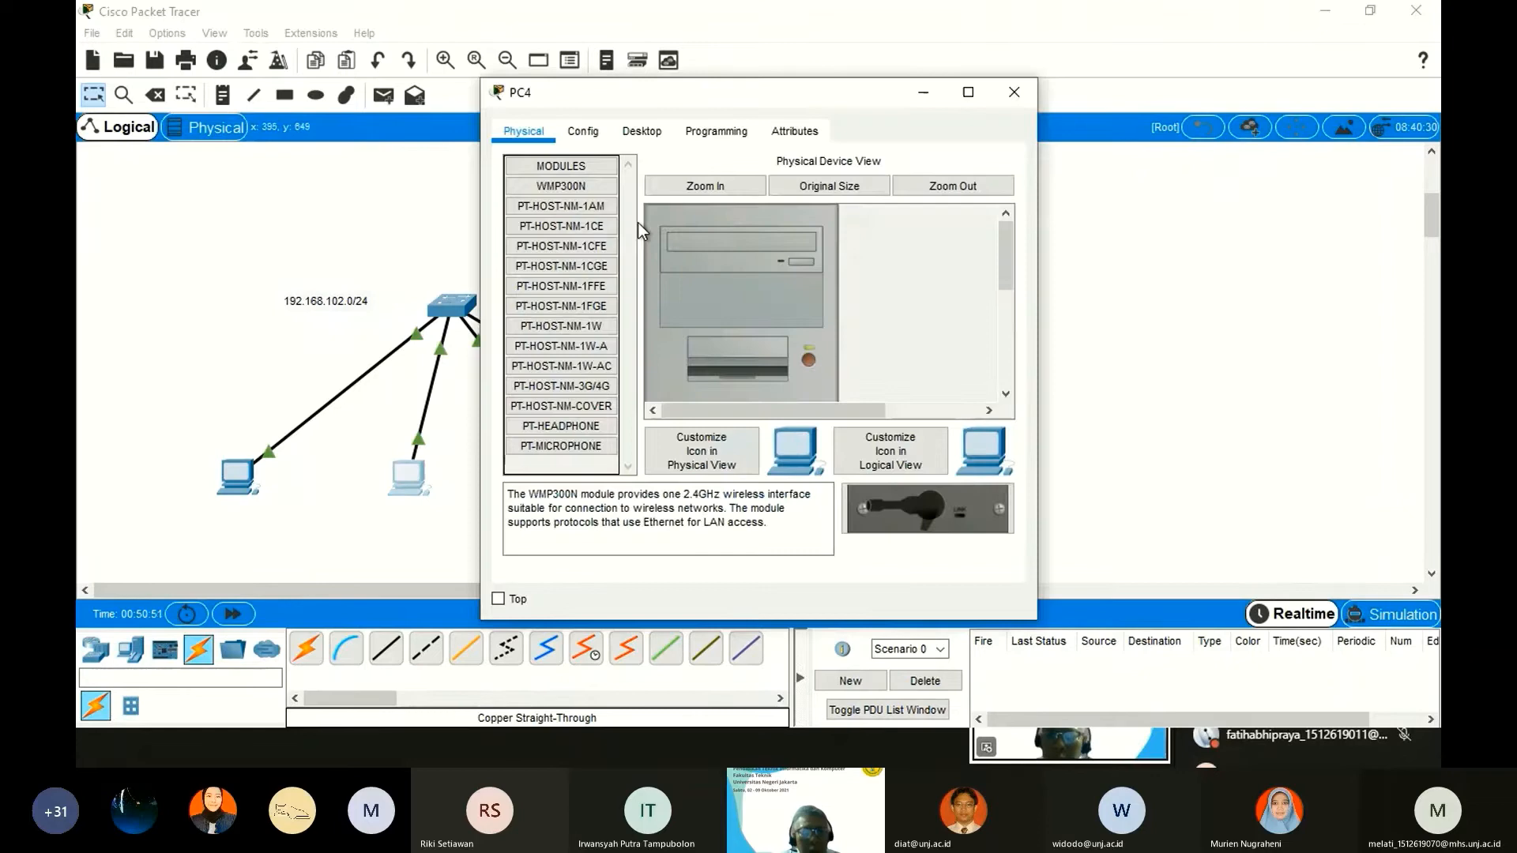
{"action": "left_click", "coordinate": [641, 131]}
{"action": "left_click", "coordinate": [567, 225]}
{"action": "left_click", "coordinate": [684, 272]}
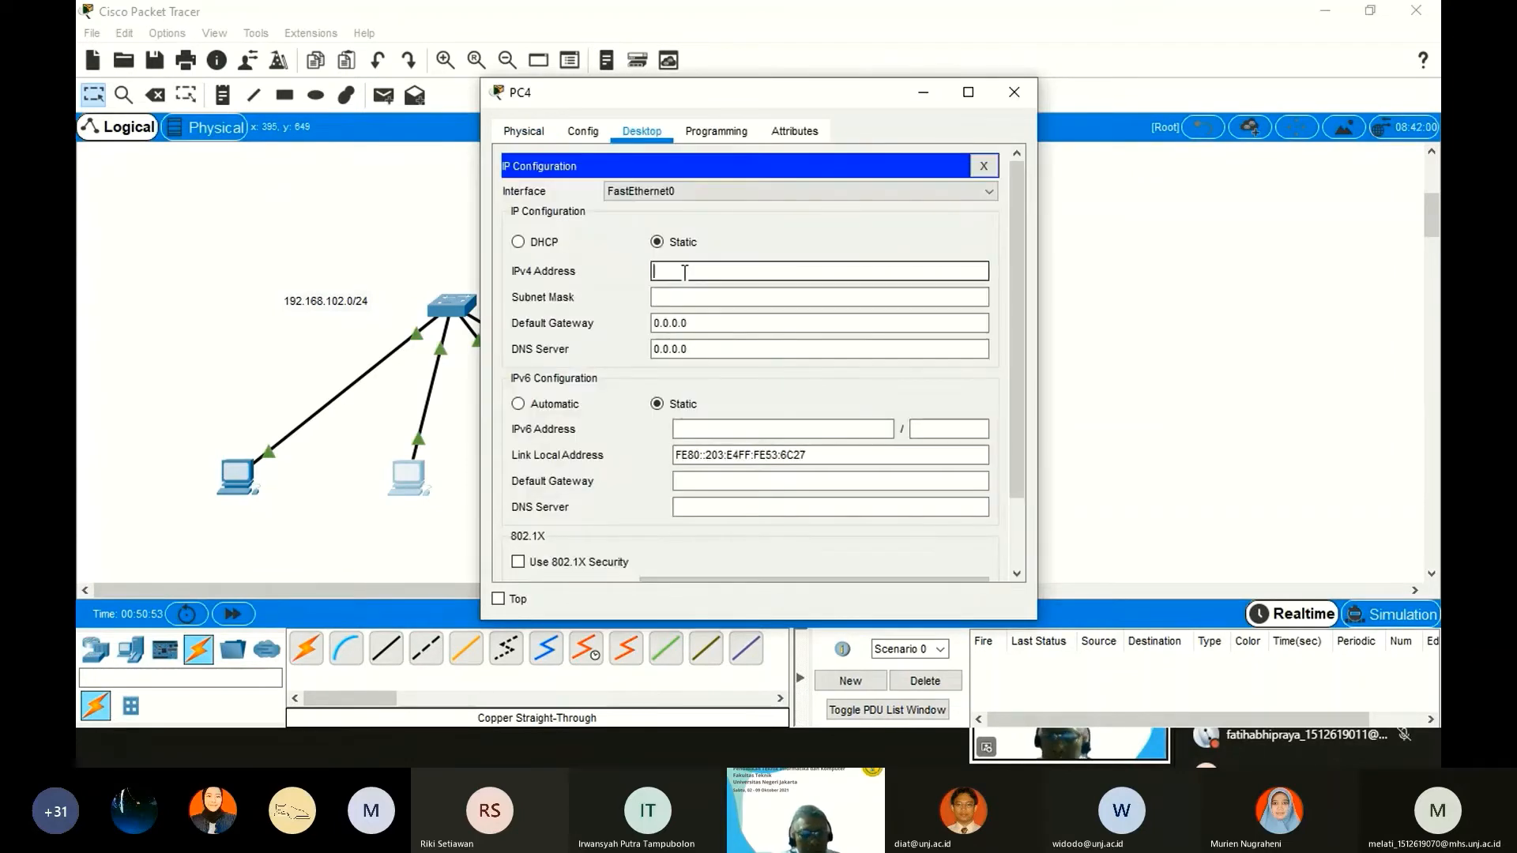
{"action": "type", "text": "192.168.102.1"}
{"action": "left_click", "coordinate": [704, 296]}
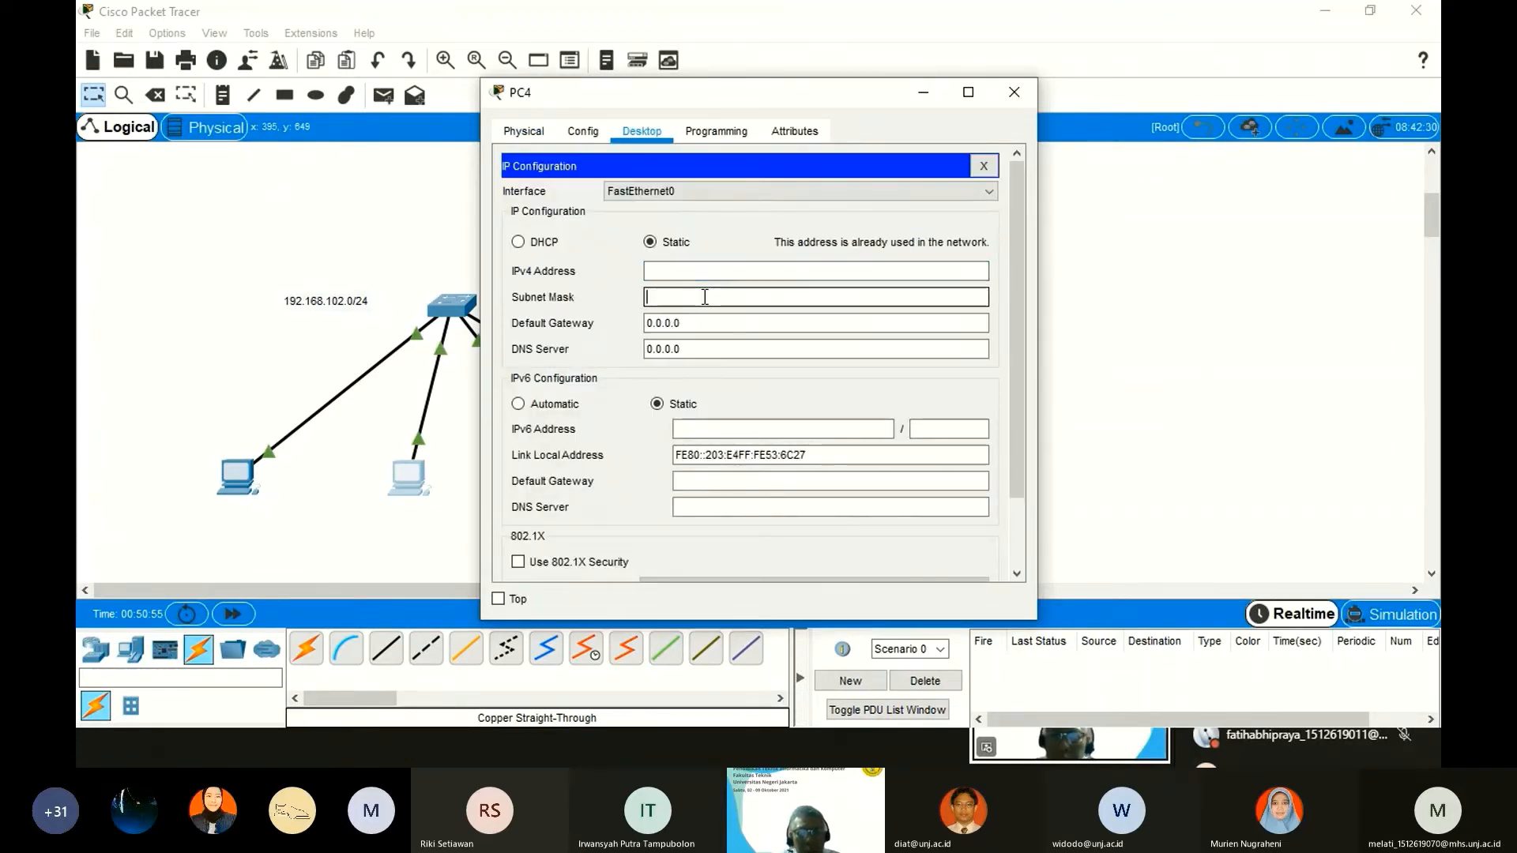
Set PC4's static IPv4 address to 192.168.102.2, fill in its subnet mask 255.255.255.0, and close its configuration.
{"action": "left_click", "coordinate": [710, 270]}
{"action": "key", "text": "ctrl+v"}
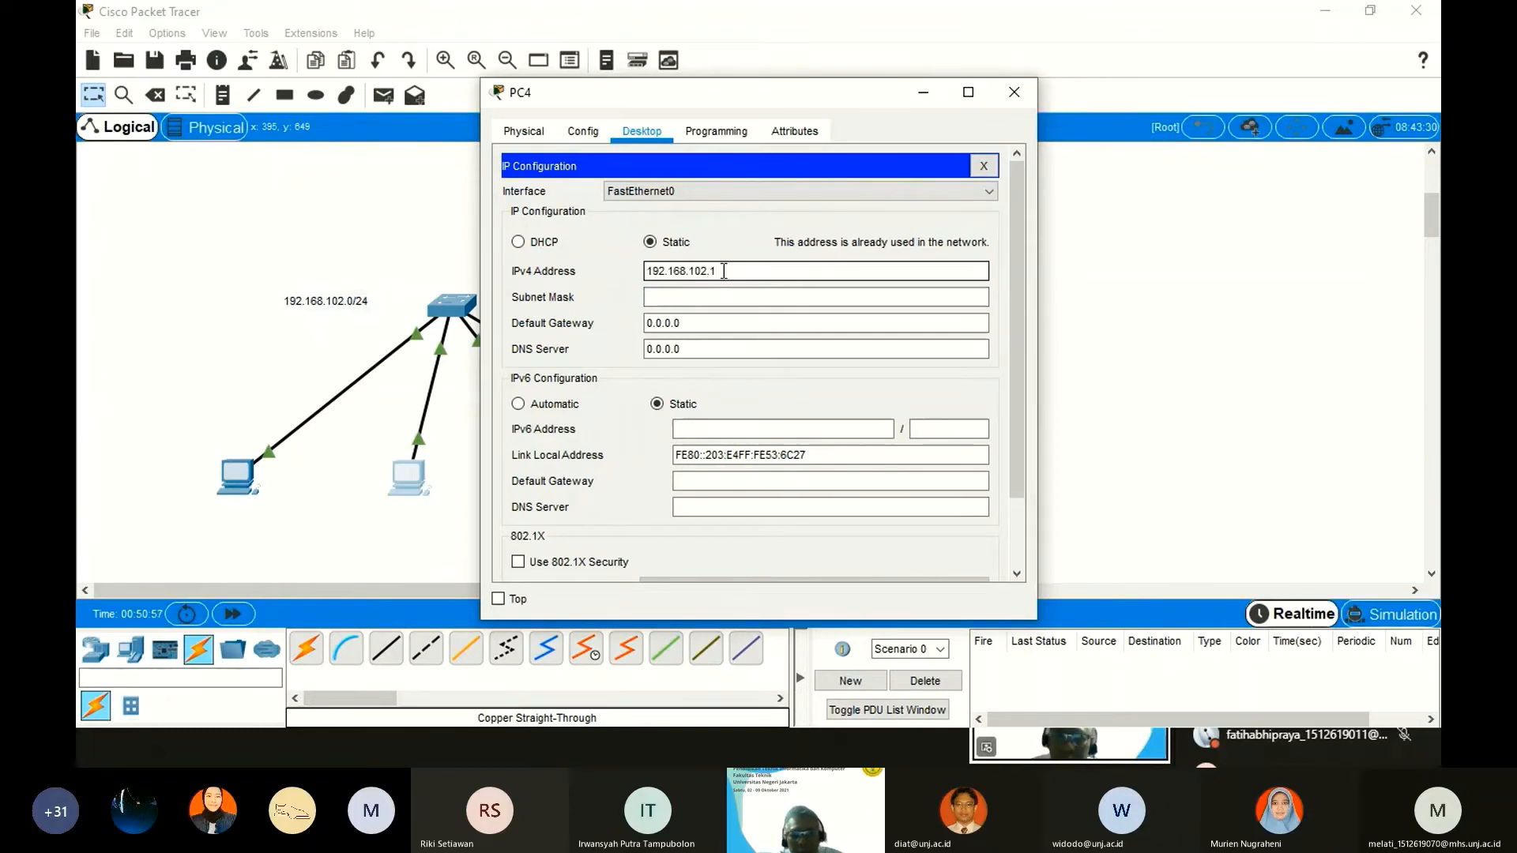
{"action": "key", "text": "BackSpace"}
{"action": "type", "text": "2"}
{"action": "left_click", "coordinate": [725, 296]}
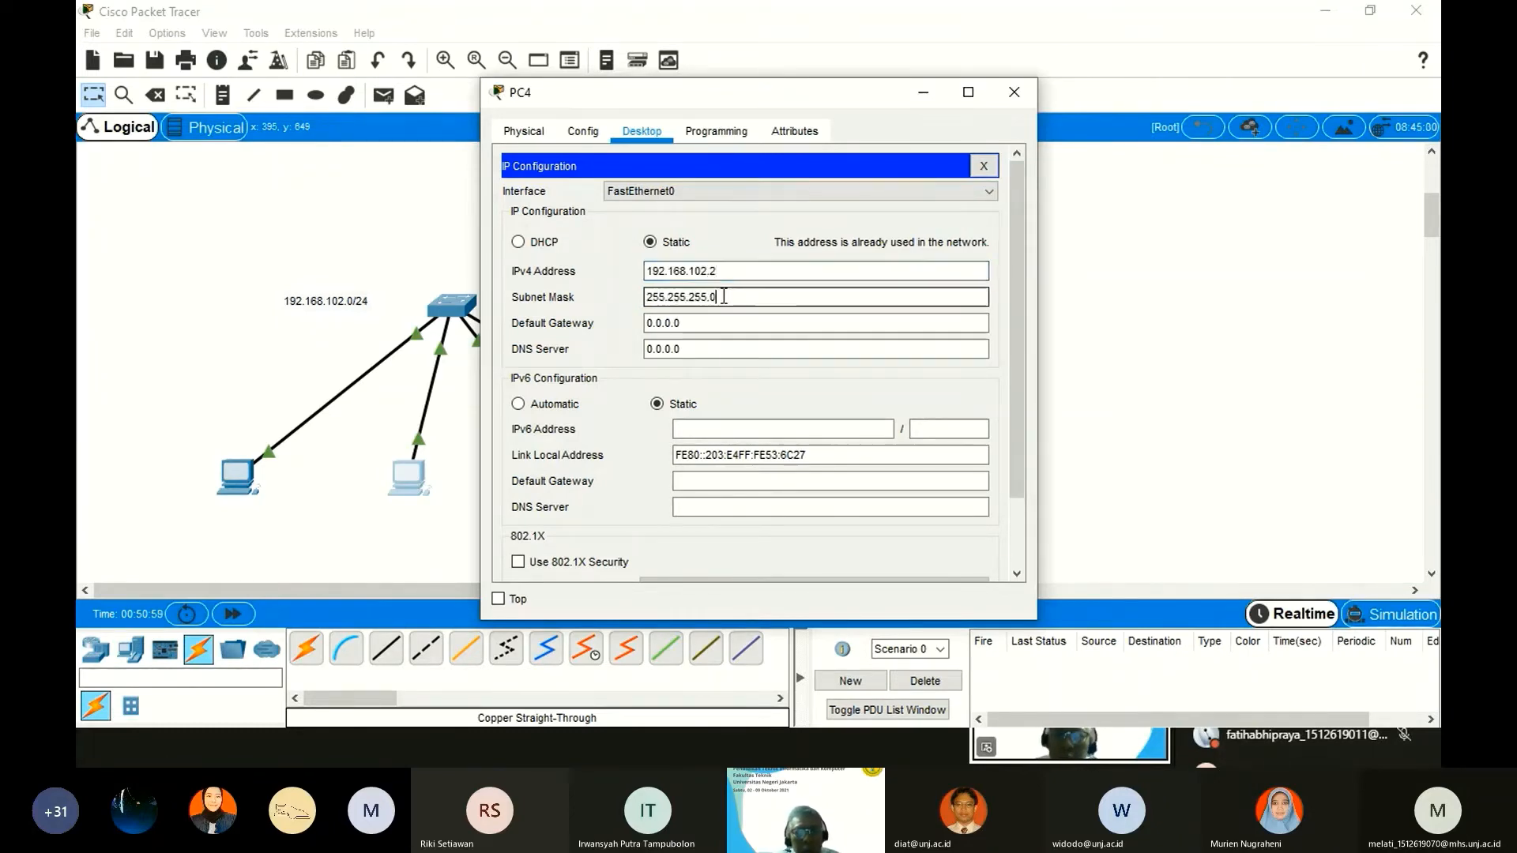
{"action": "left_click", "coordinate": [1015, 94]}
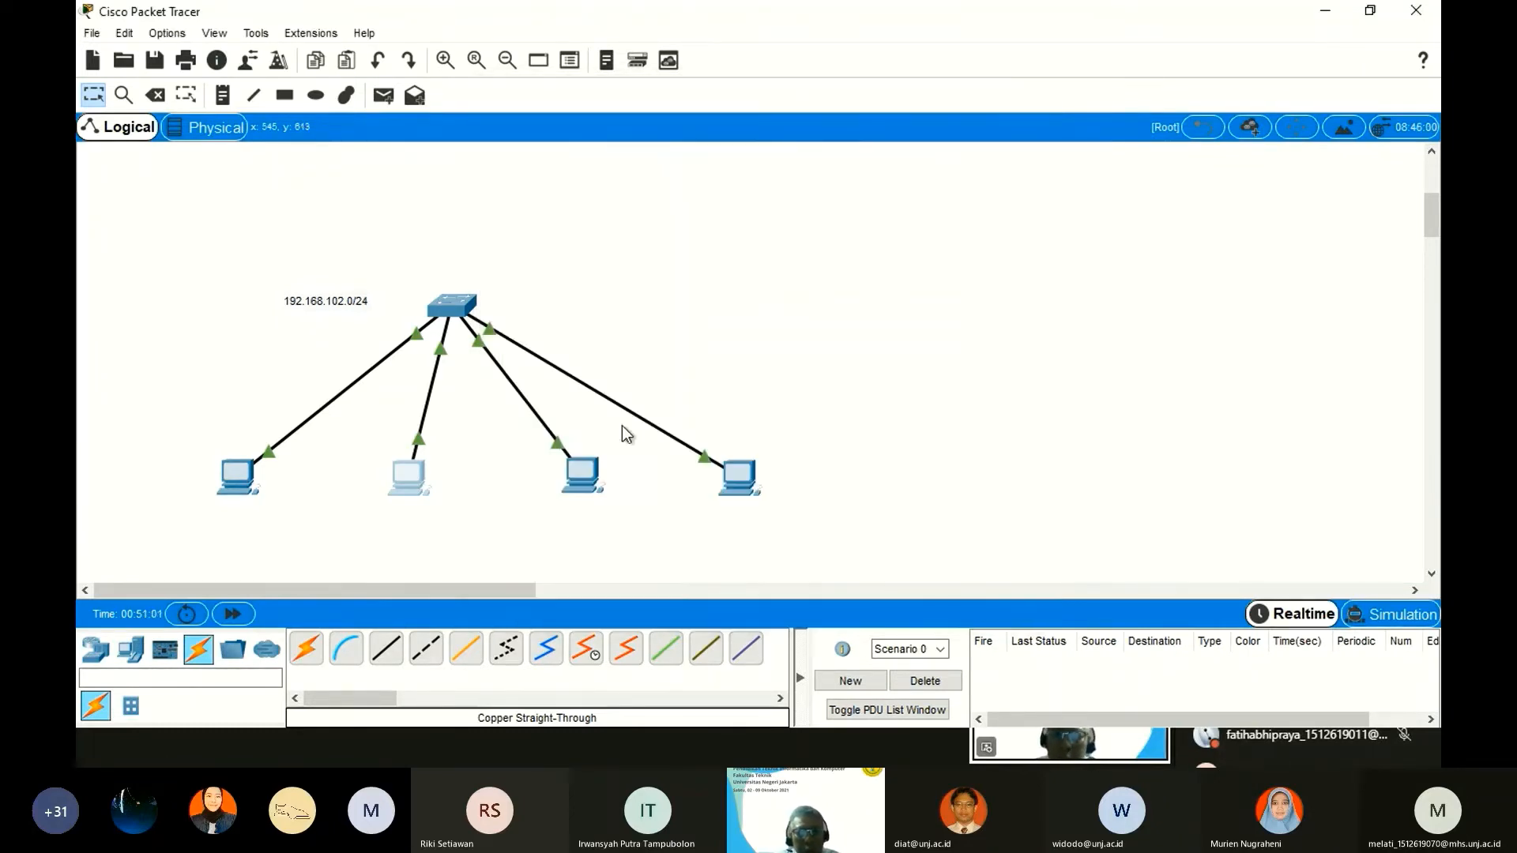
Set PC5's static IPv4 address to 192.168.102.3, fill in its default subnet mask, and close its configuration.
{"action": "left_click", "coordinate": [594, 467]}
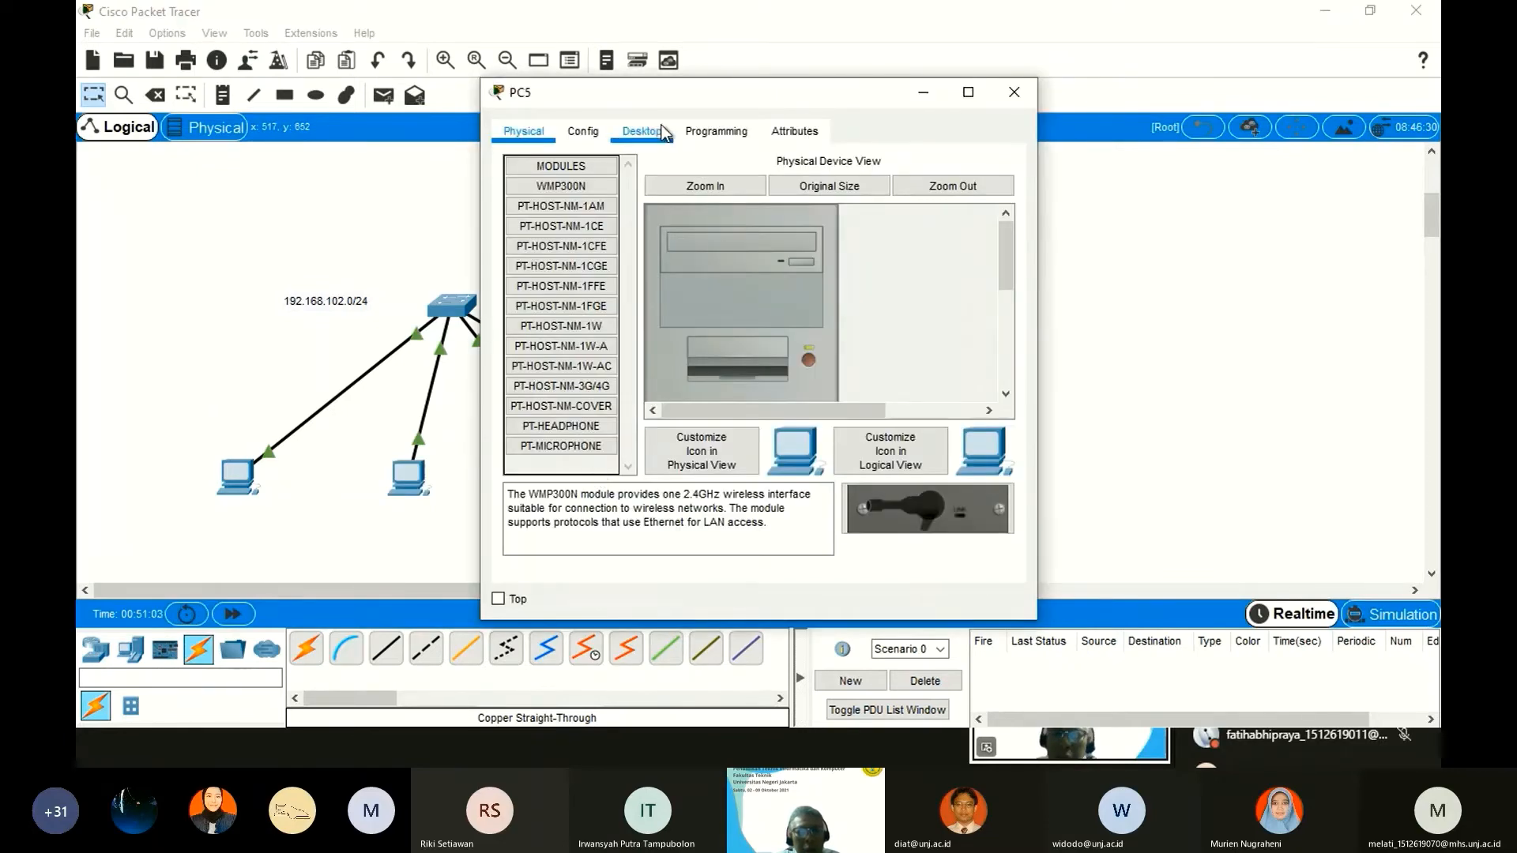
{"action": "left_click", "coordinate": [641, 131]}
{"action": "left_click", "coordinate": [592, 229]}
{"action": "left_click", "coordinate": [717, 271]}
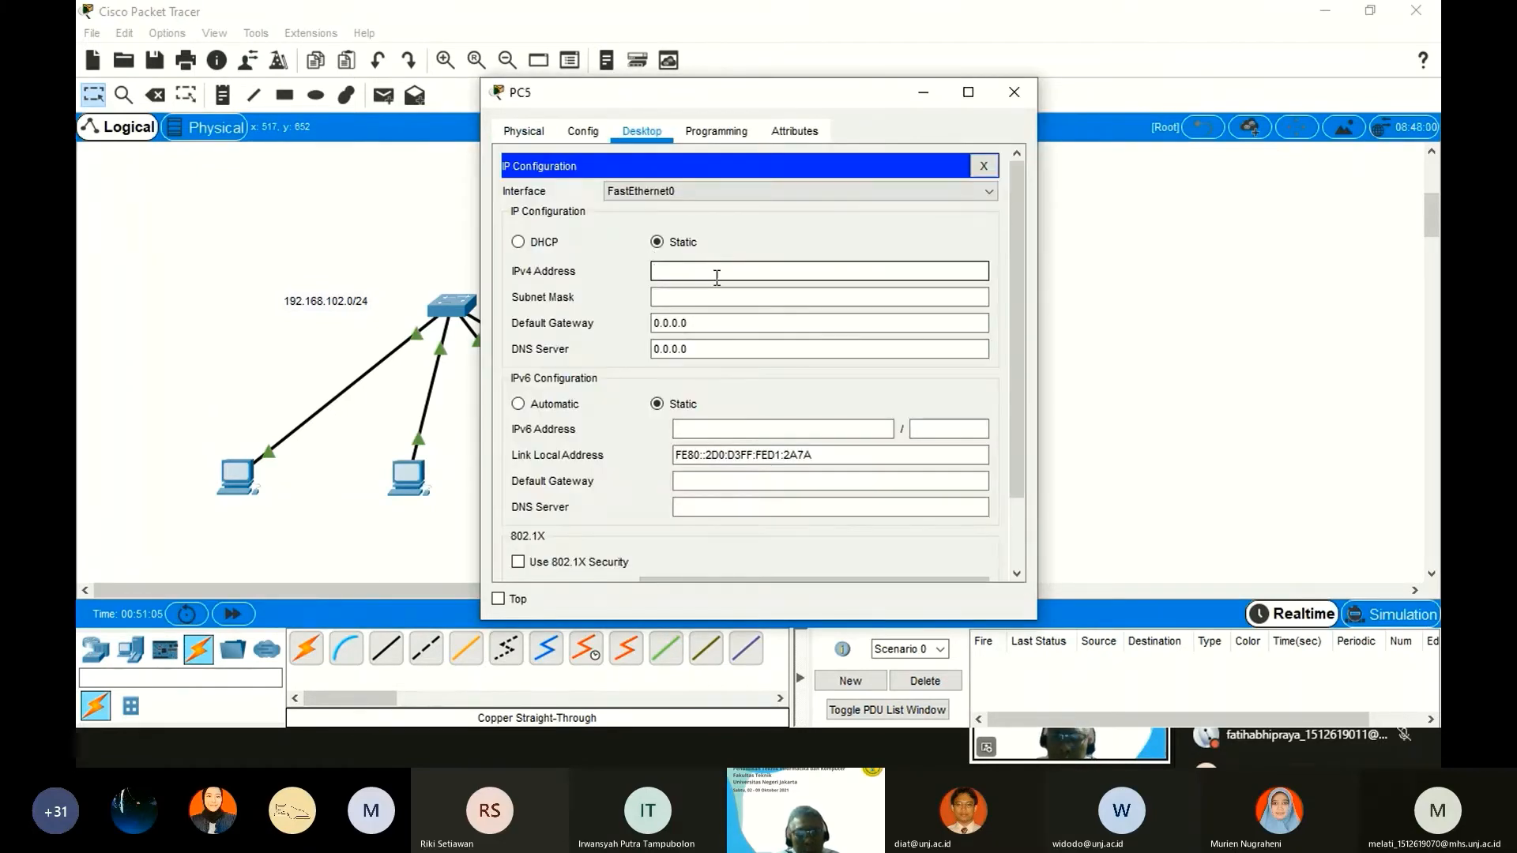
{"action": "type", "text": "192.168.102.3"}
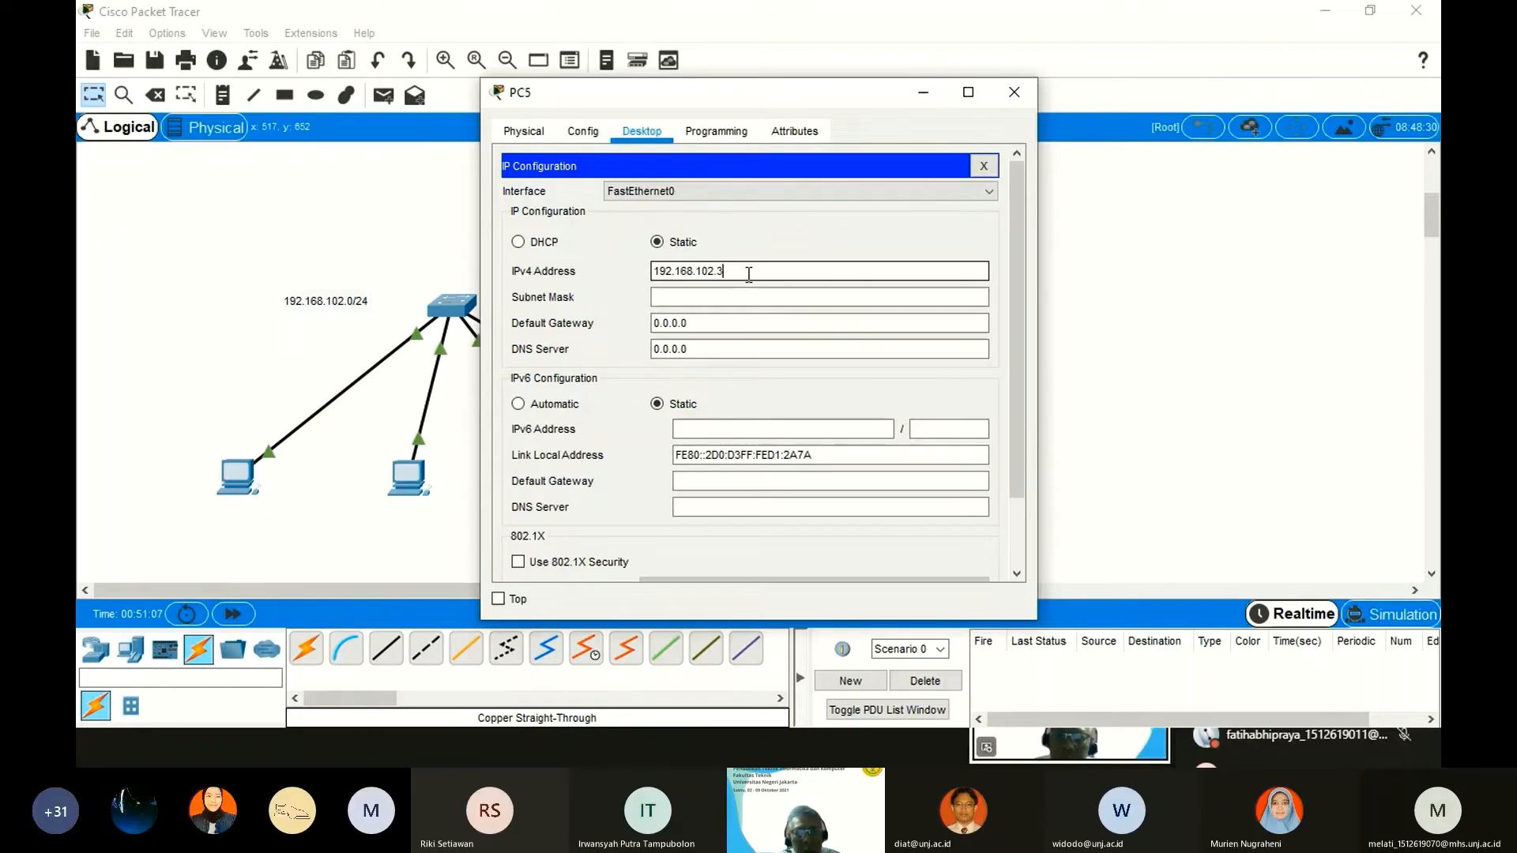
{"action": "key", "text": "Tab"}
{"action": "left_click", "coordinate": [1015, 92]}
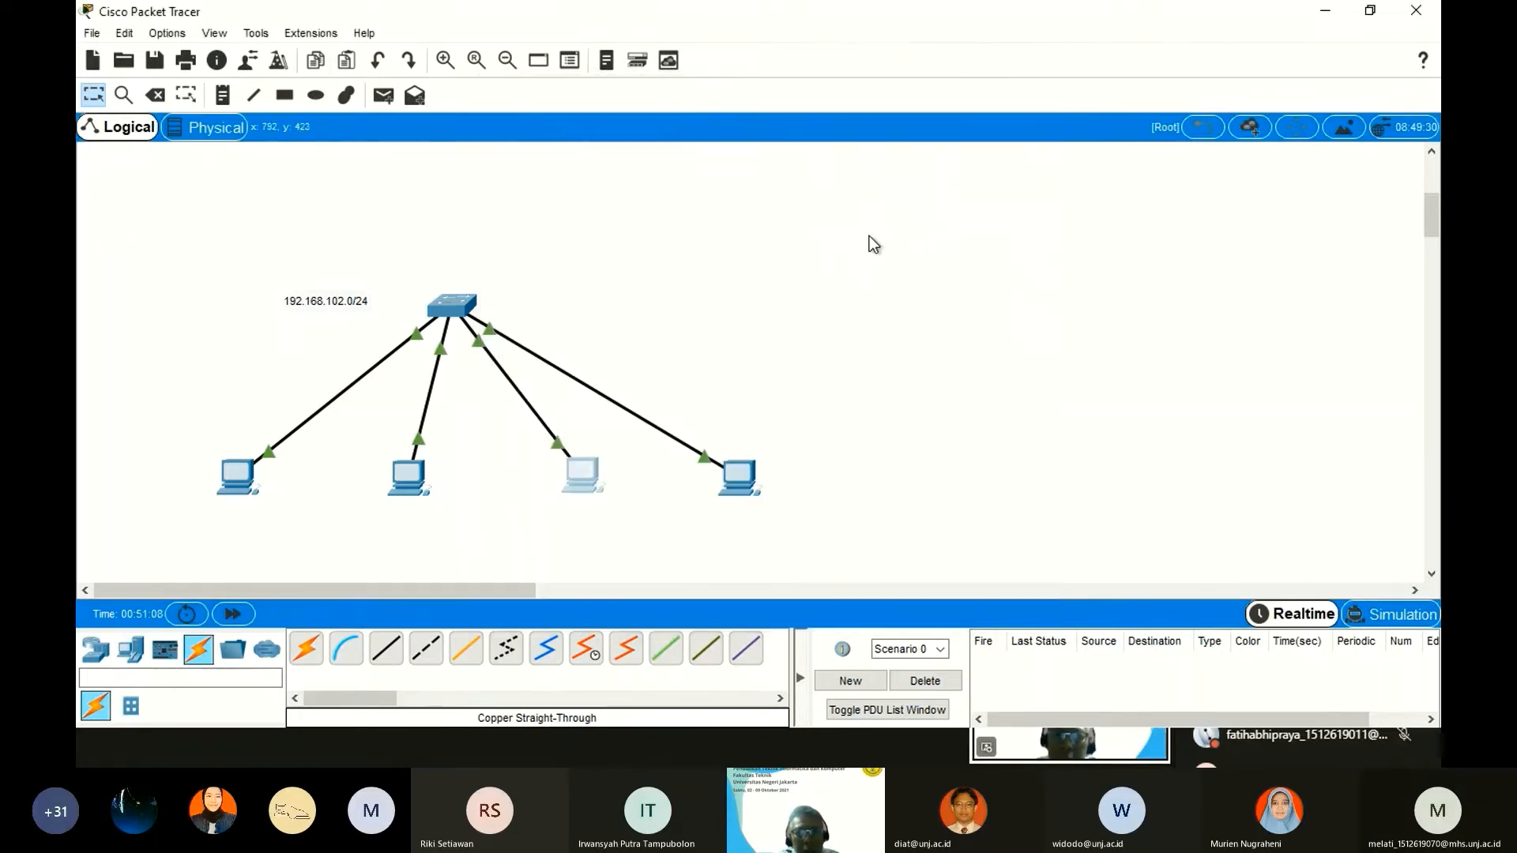
Open PC6's IP configuration and start editing its static IPv4 address.
{"action": "left_click", "coordinate": [728, 494]}
{"action": "left_click", "coordinate": [641, 131]}
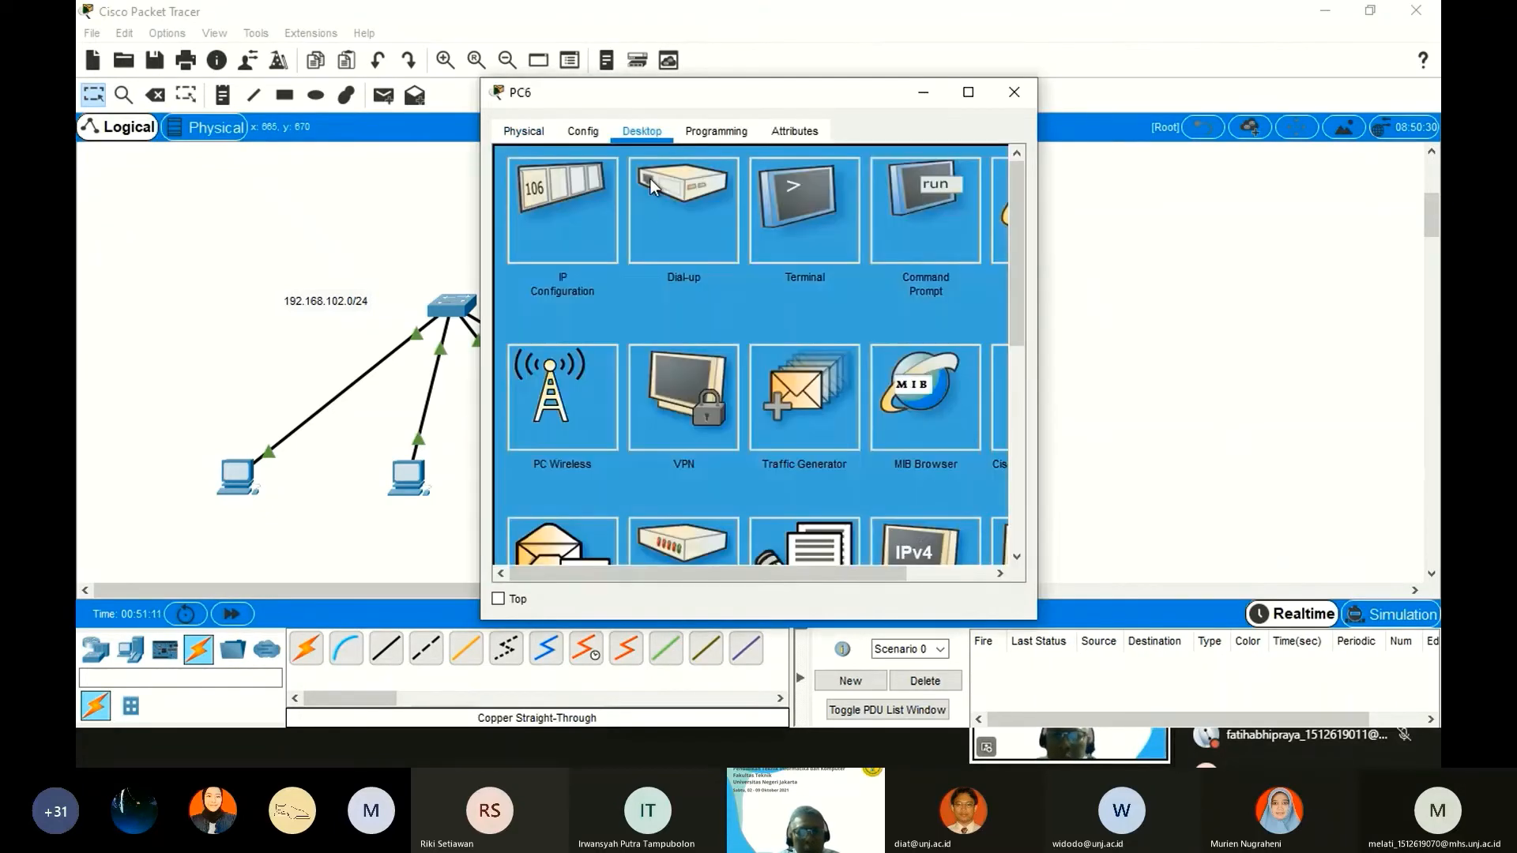
{"action": "left_click", "coordinate": [568, 229]}
{"action": "left_click", "coordinate": [668, 273]}
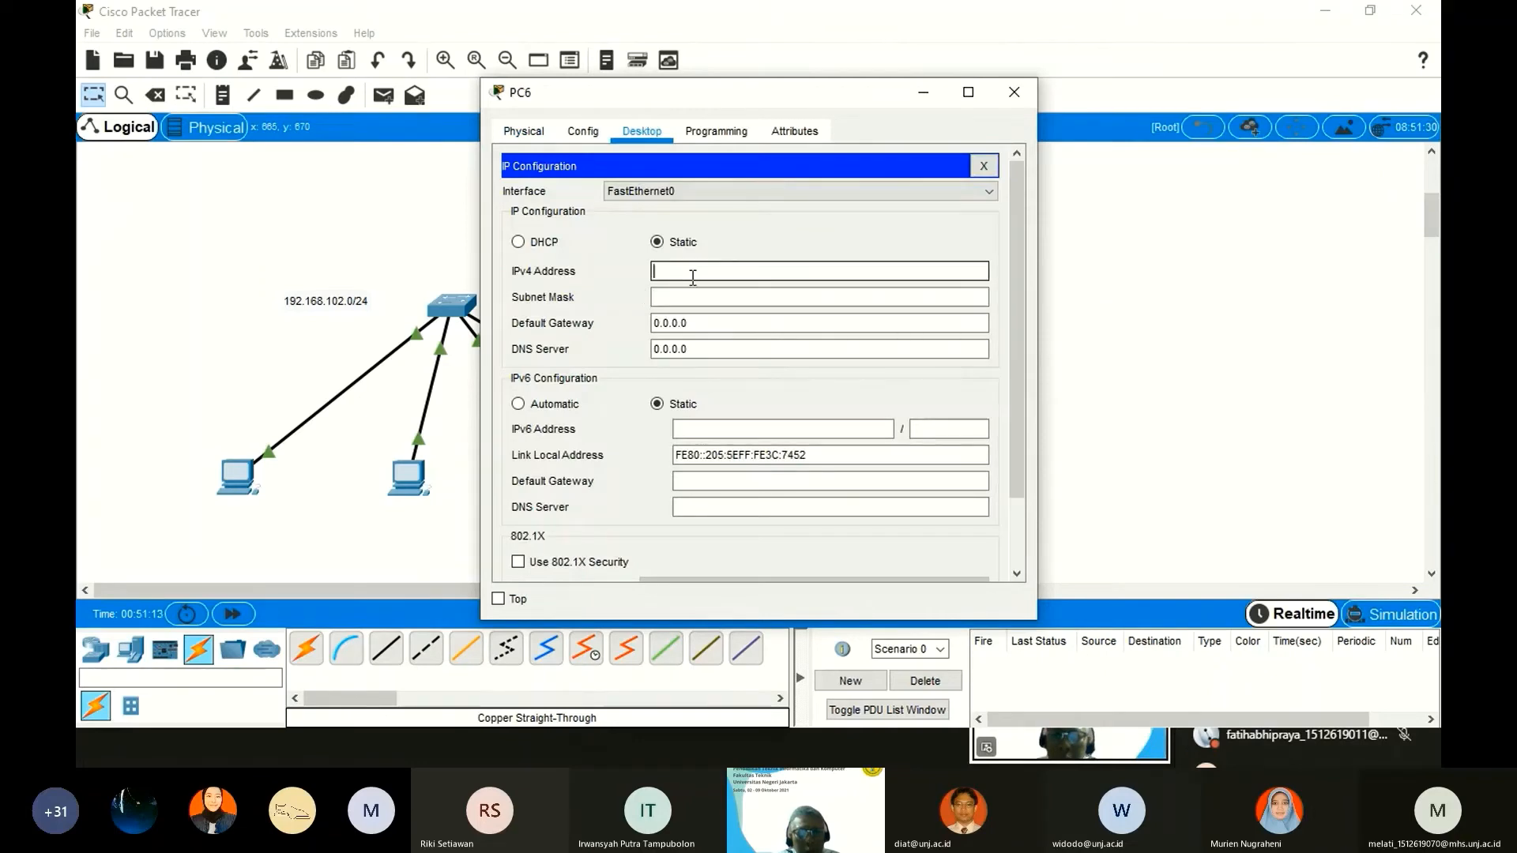
Set PC6's static IPv4 address to 192.168.102.4 and close its configuration window.
{"action": "type", "text": "192.168.102.1"}
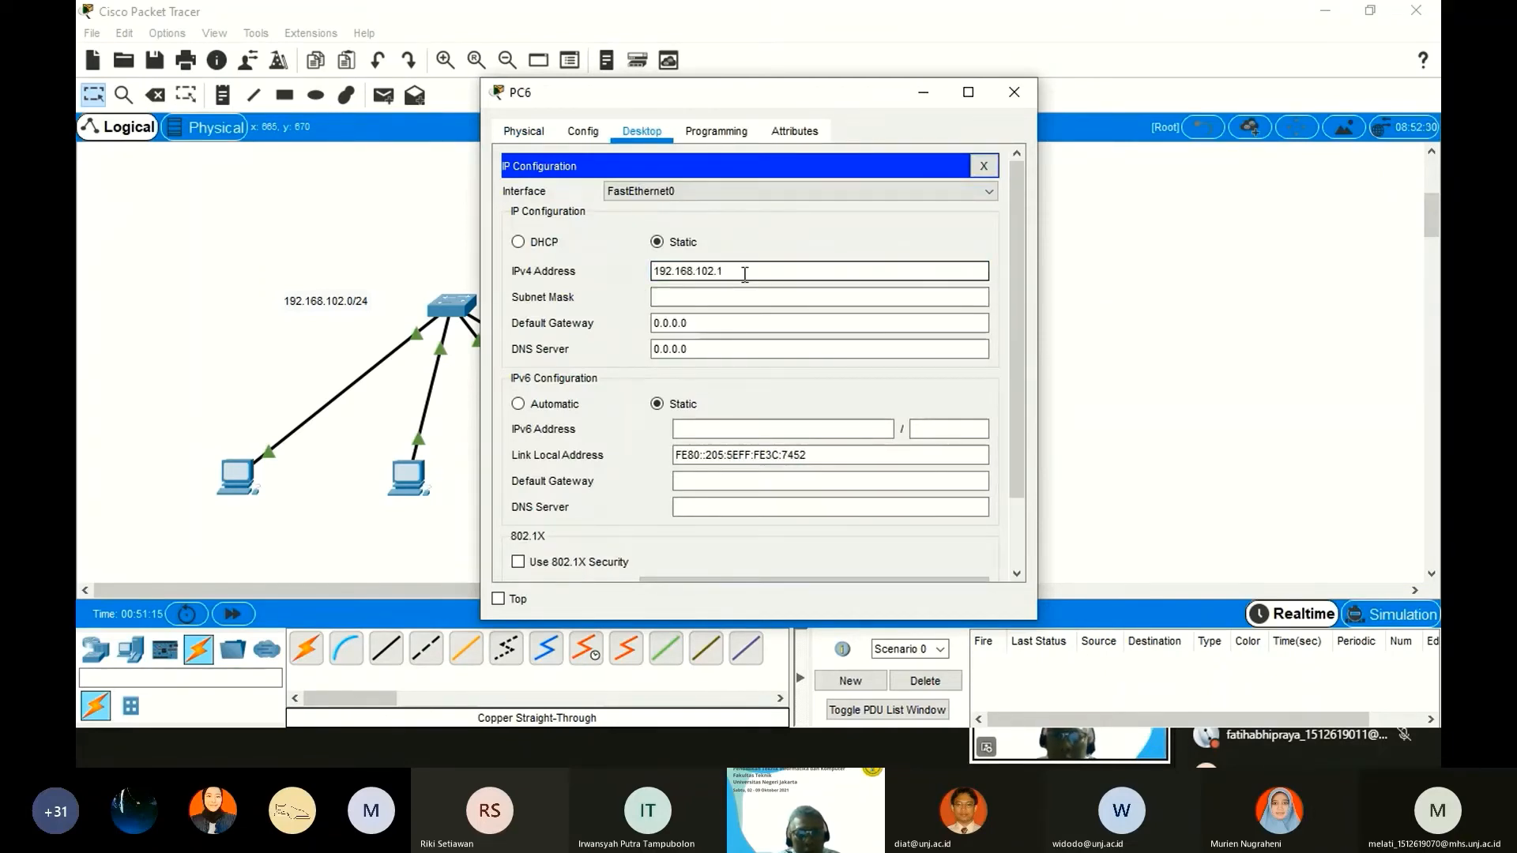
{"action": "key", "text": "BackSpace"}
{"action": "type", "text": "4"}
{"action": "key", "text": "Tab"}
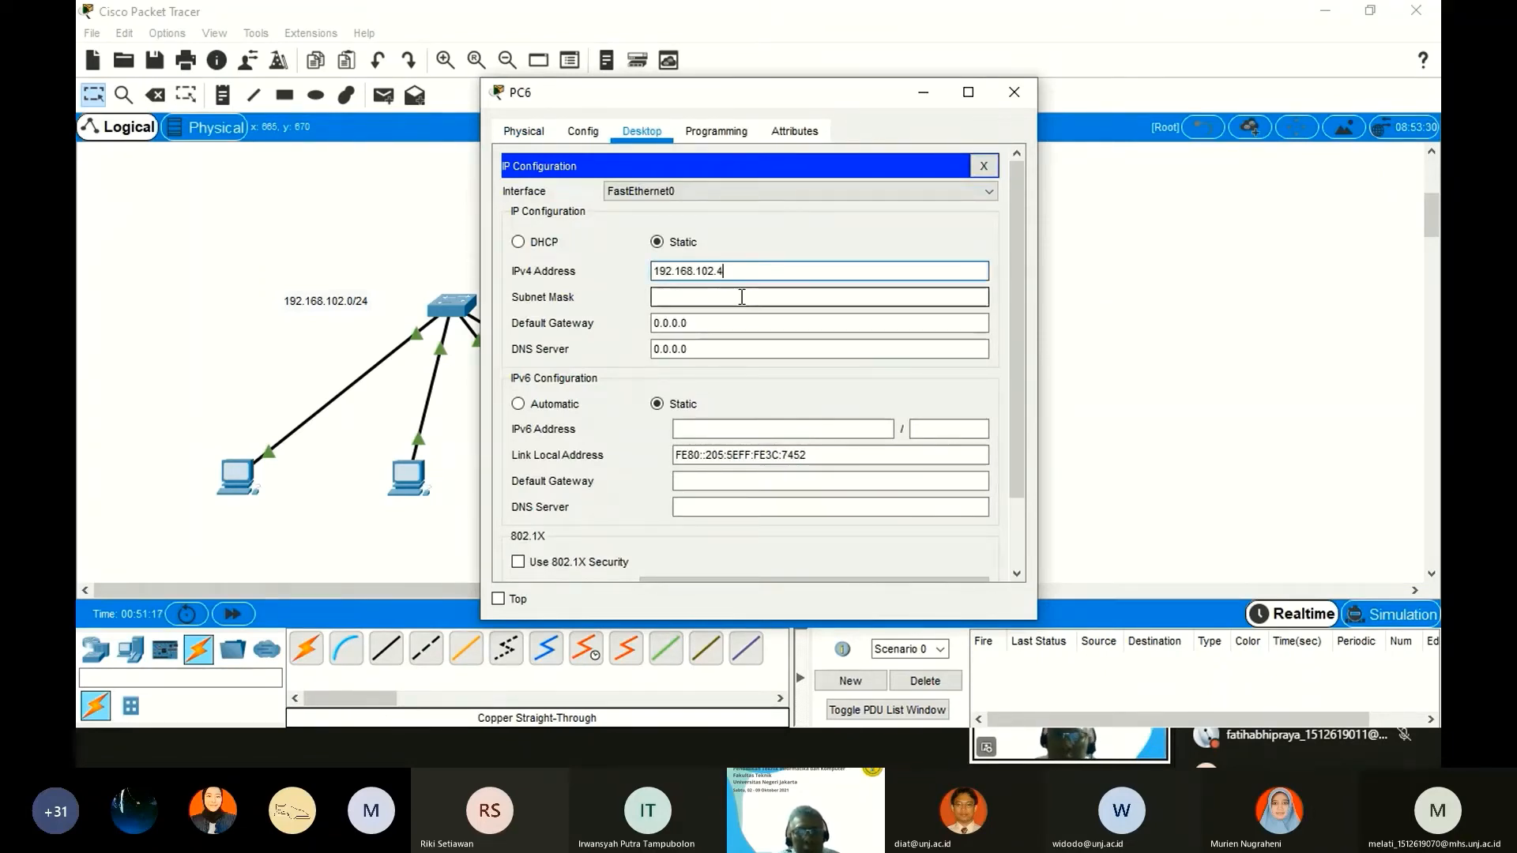
{"action": "left_click", "coordinate": [1012, 94]}
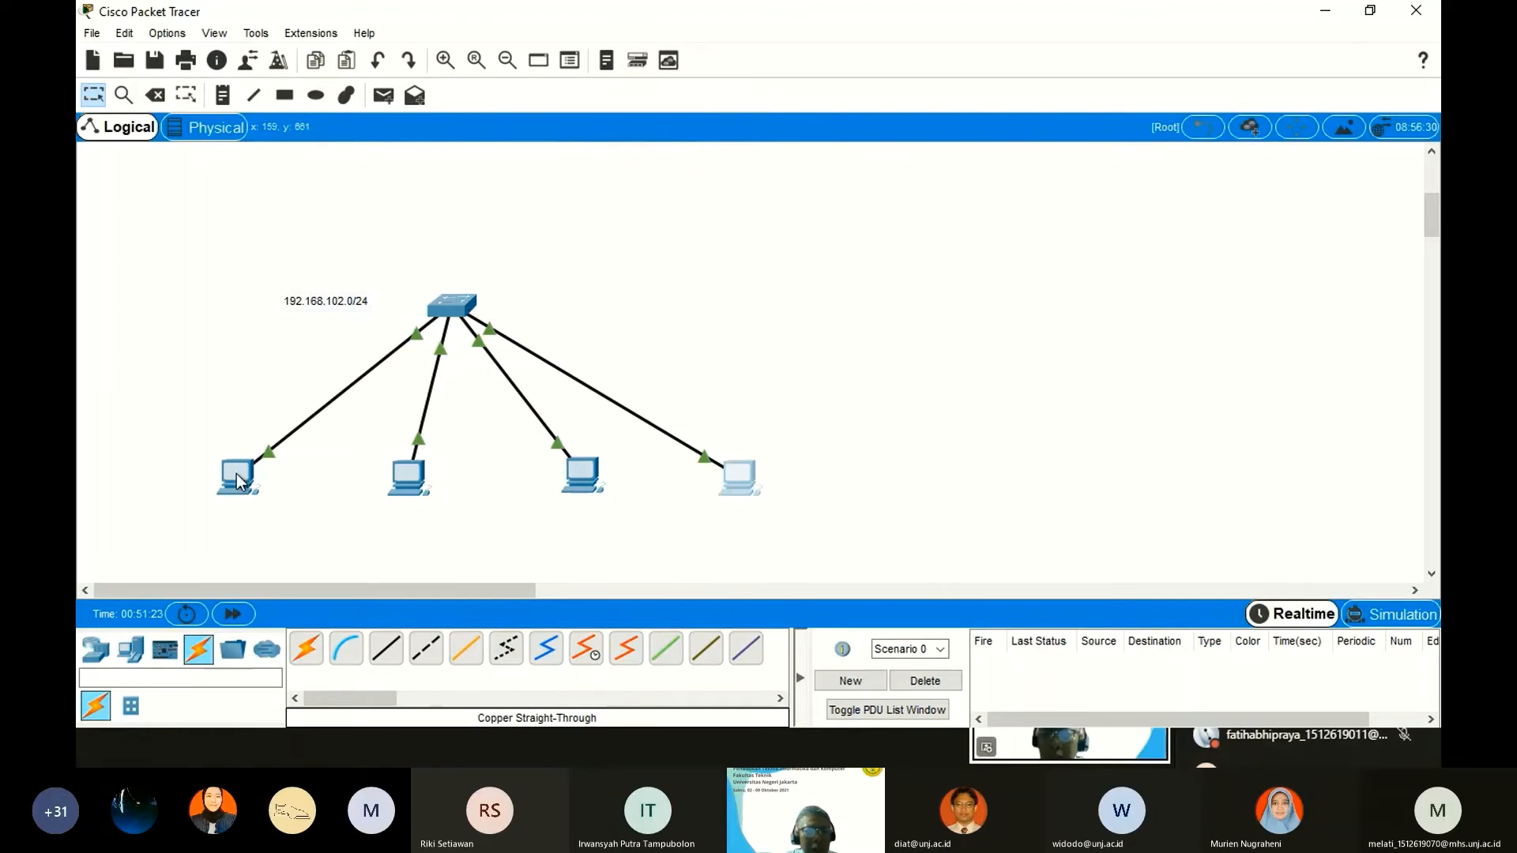
Test connectivity by sending simple PDUs from PC3 to each of PC4, PC5 and PC6.
{"action": "mouse_move", "coordinate": [237, 479]}
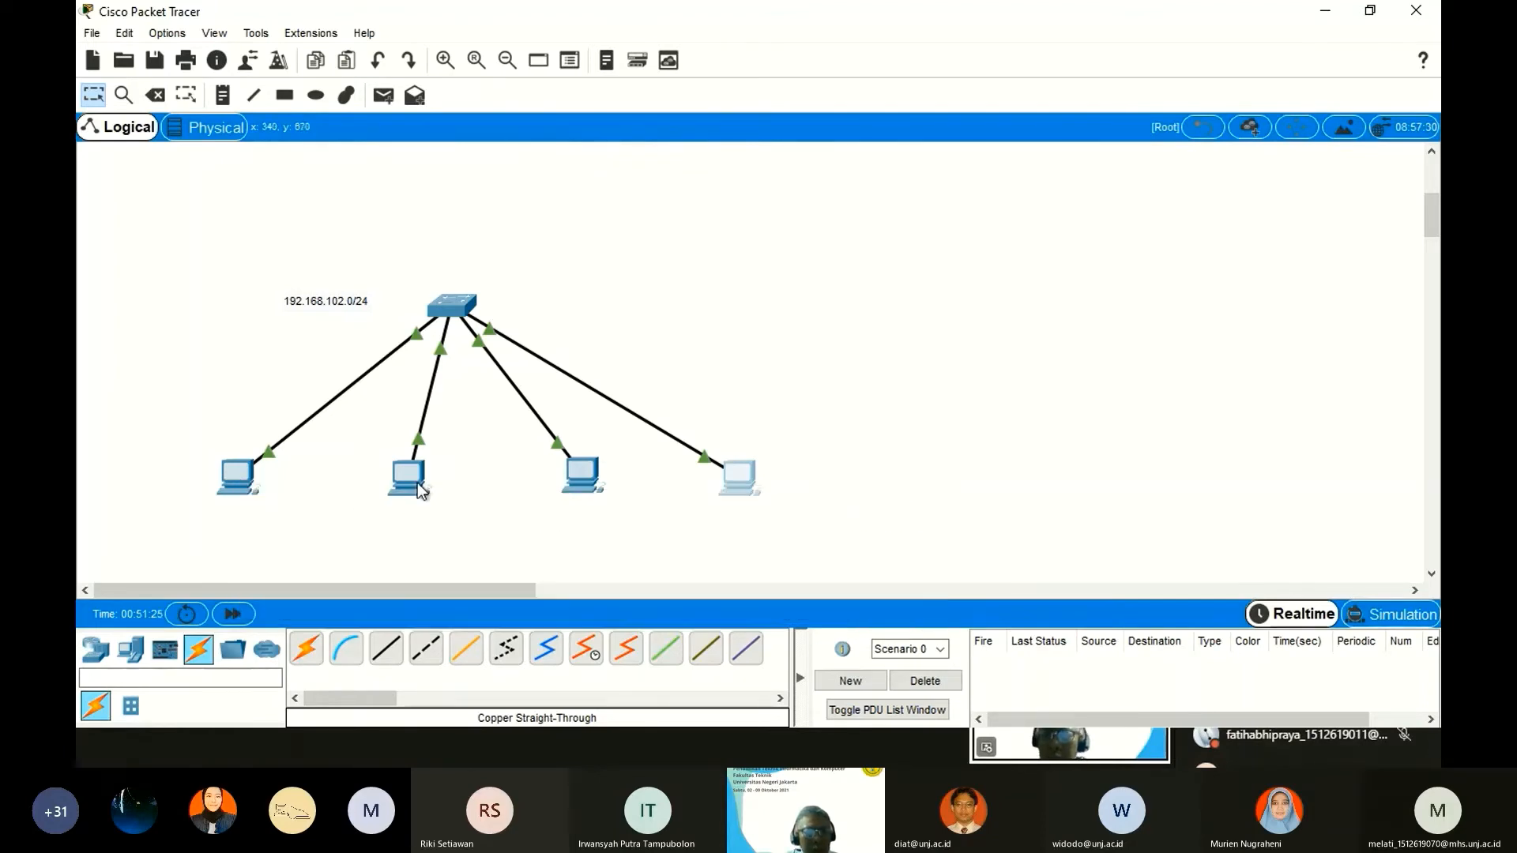
{"action": "left_click", "coordinate": [383, 96]}
{"action": "left_click", "coordinate": [239, 476]}
{"action": "left_click", "coordinate": [417, 479]}
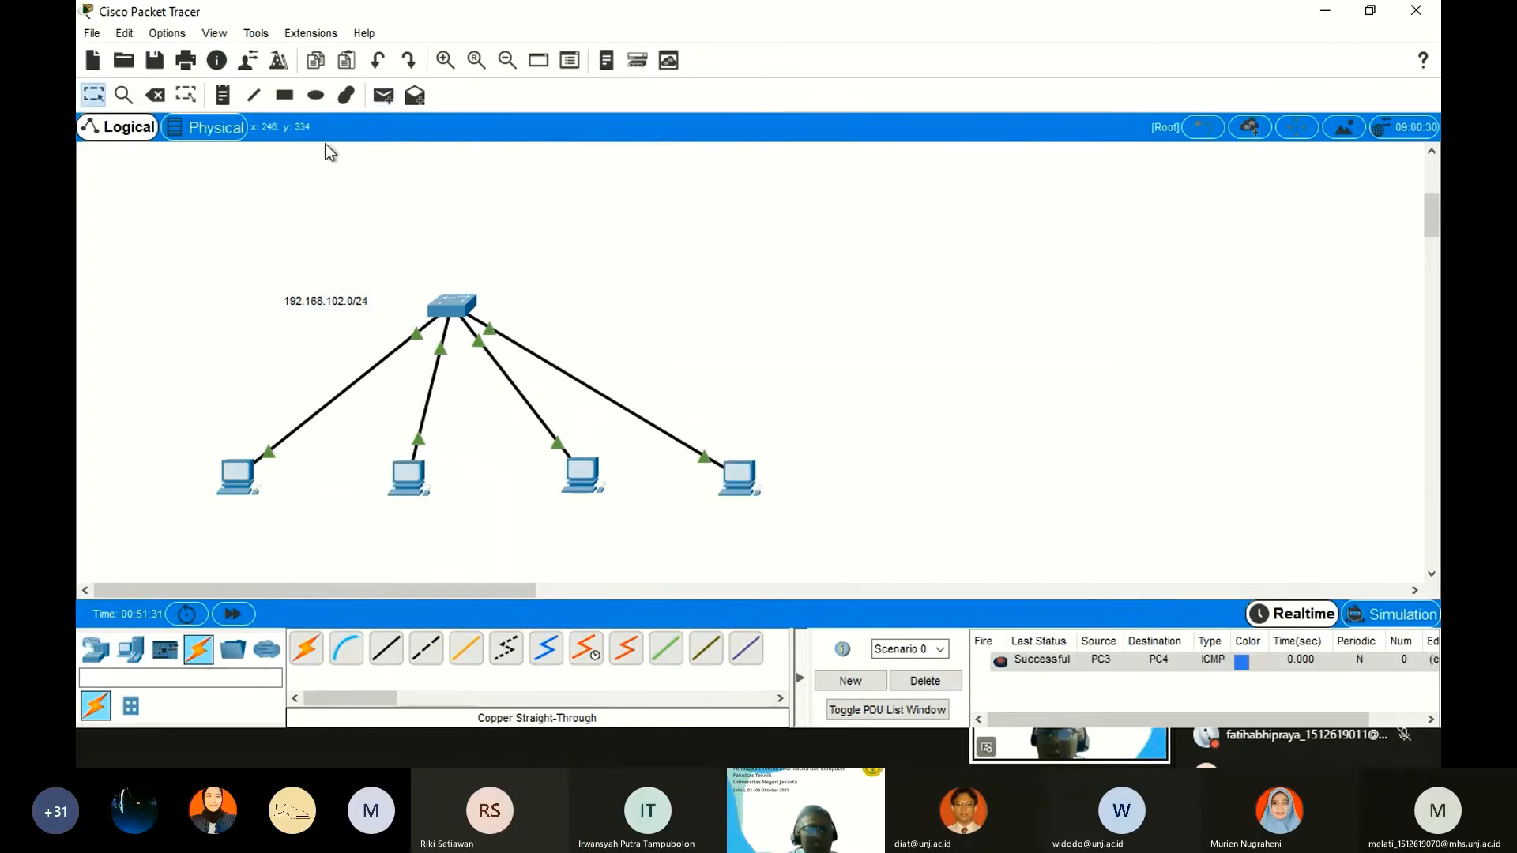
{"action": "left_click", "coordinate": [384, 96]}
{"action": "left_click", "coordinate": [246, 472]}
{"action": "left_click", "coordinate": [583, 477]}
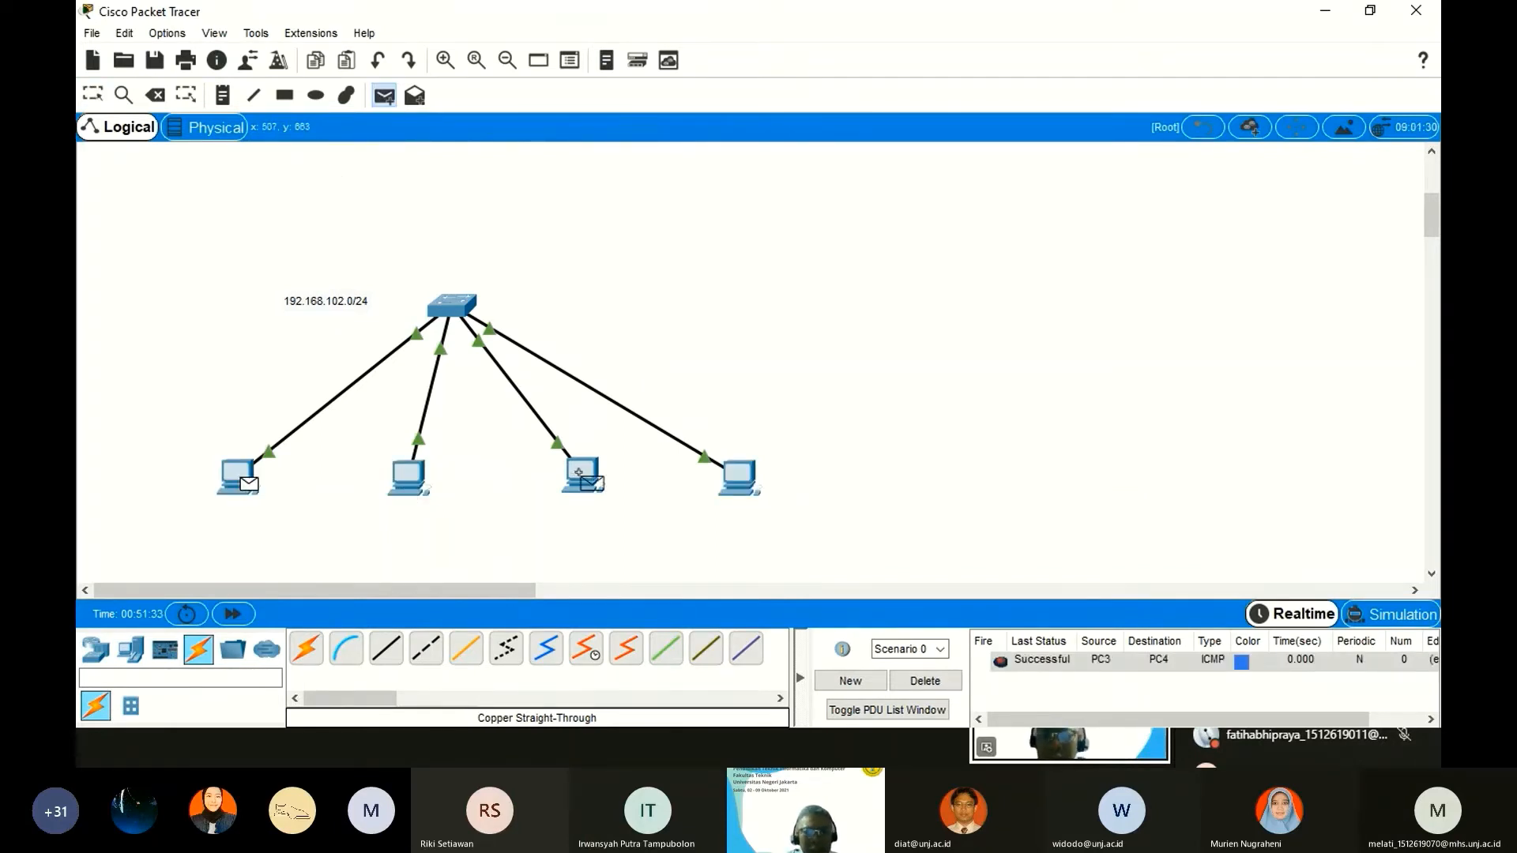
{"action": "left_click", "coordinate": [386, 98]}
{"action": "left_click", "coordinate": [244, 475]}
{"action": "left_click", "coordinate": [749, 483]}
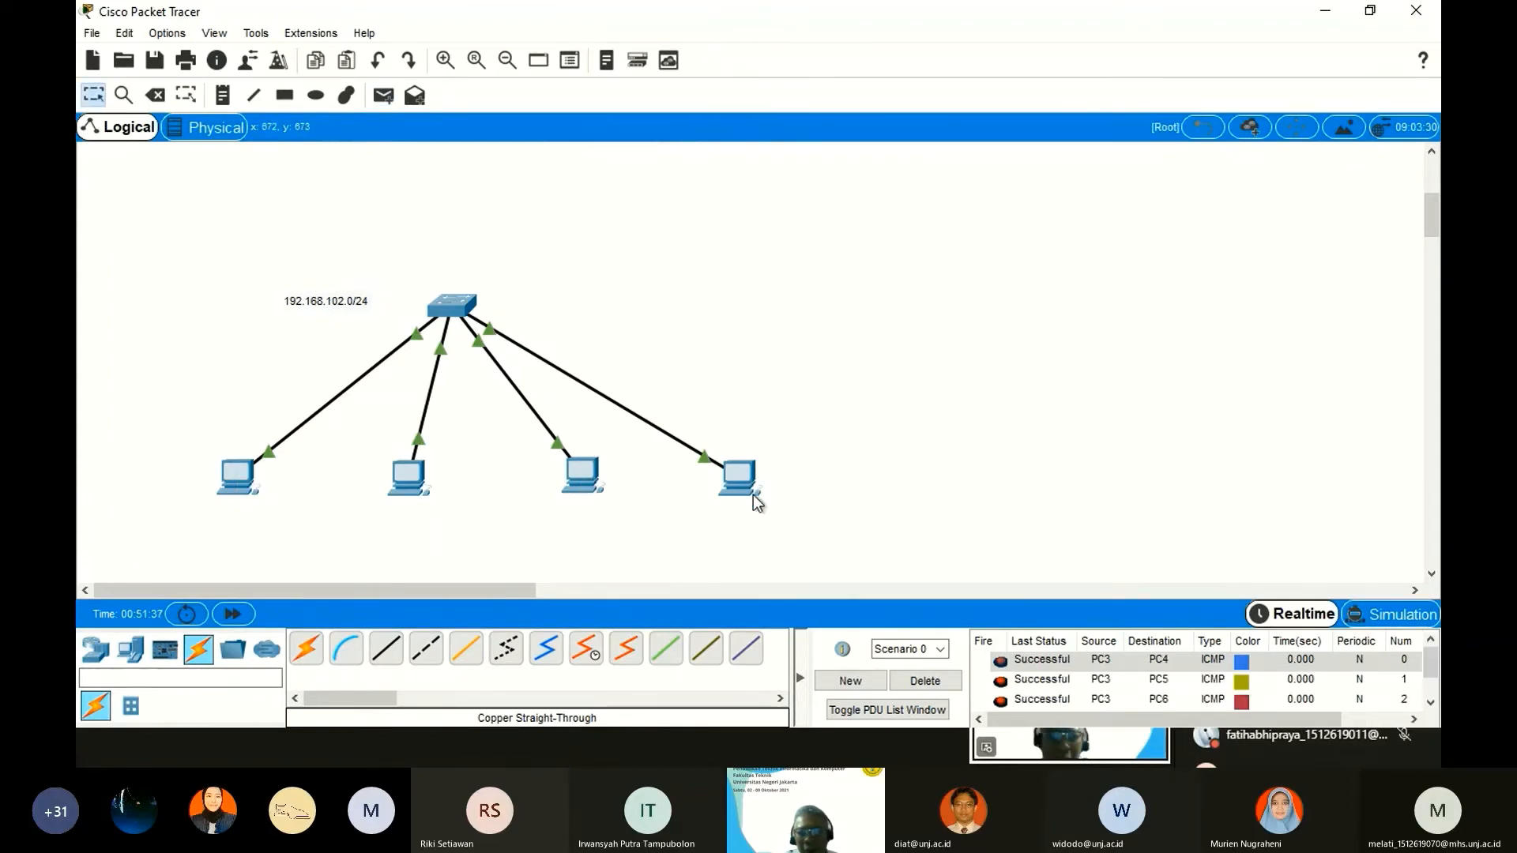
Delete the scenario's existing PDUs and send a fresh simple PDU from PC3 to PC6.
{"action": "left_click", "coordinate": [922, 679]}
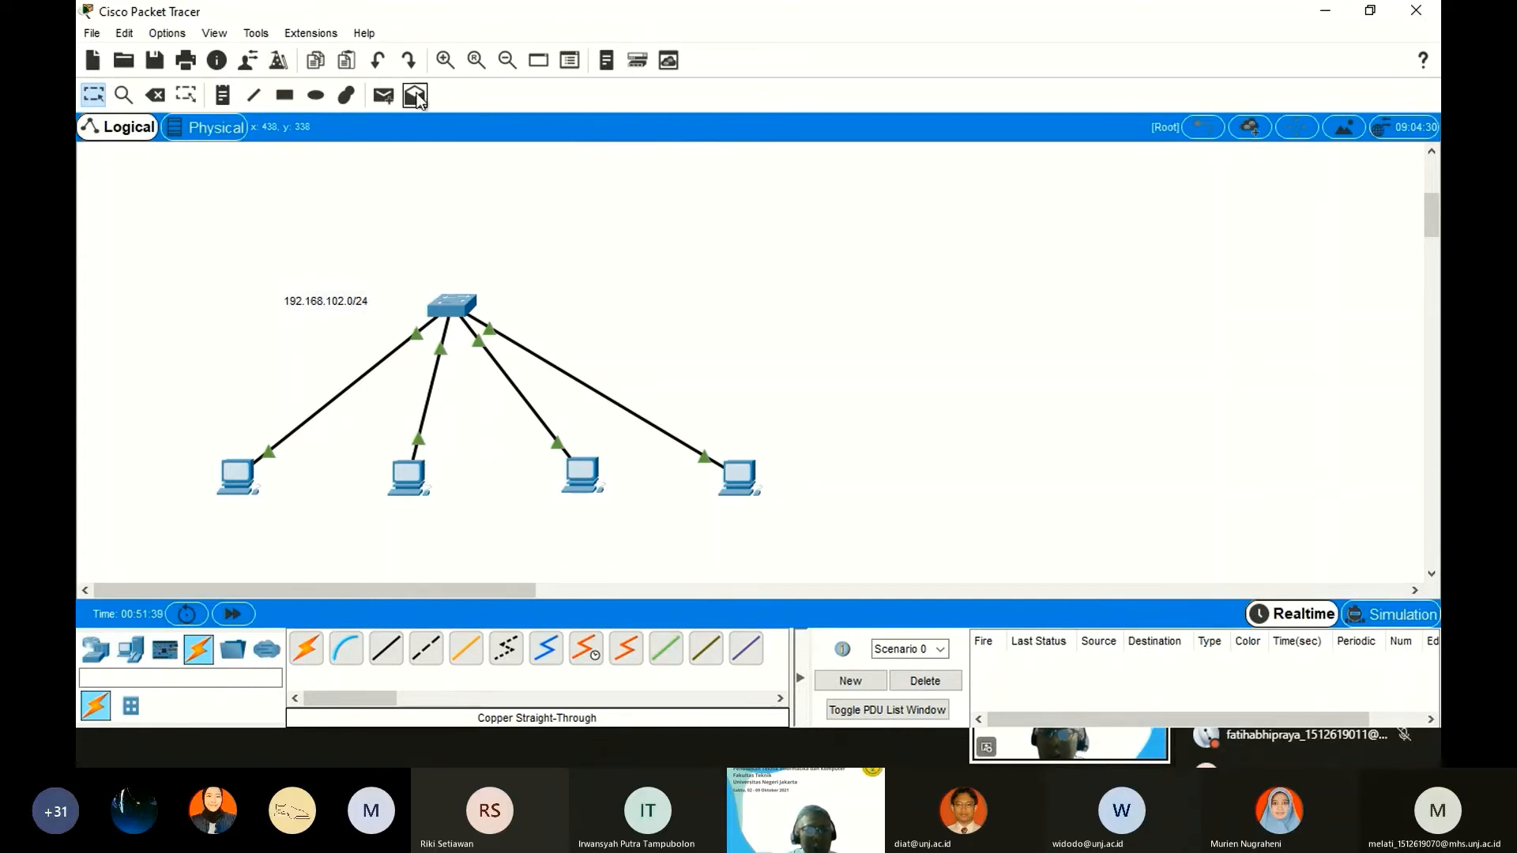
{"action": "left_click", "coordinate": [386, 97]}
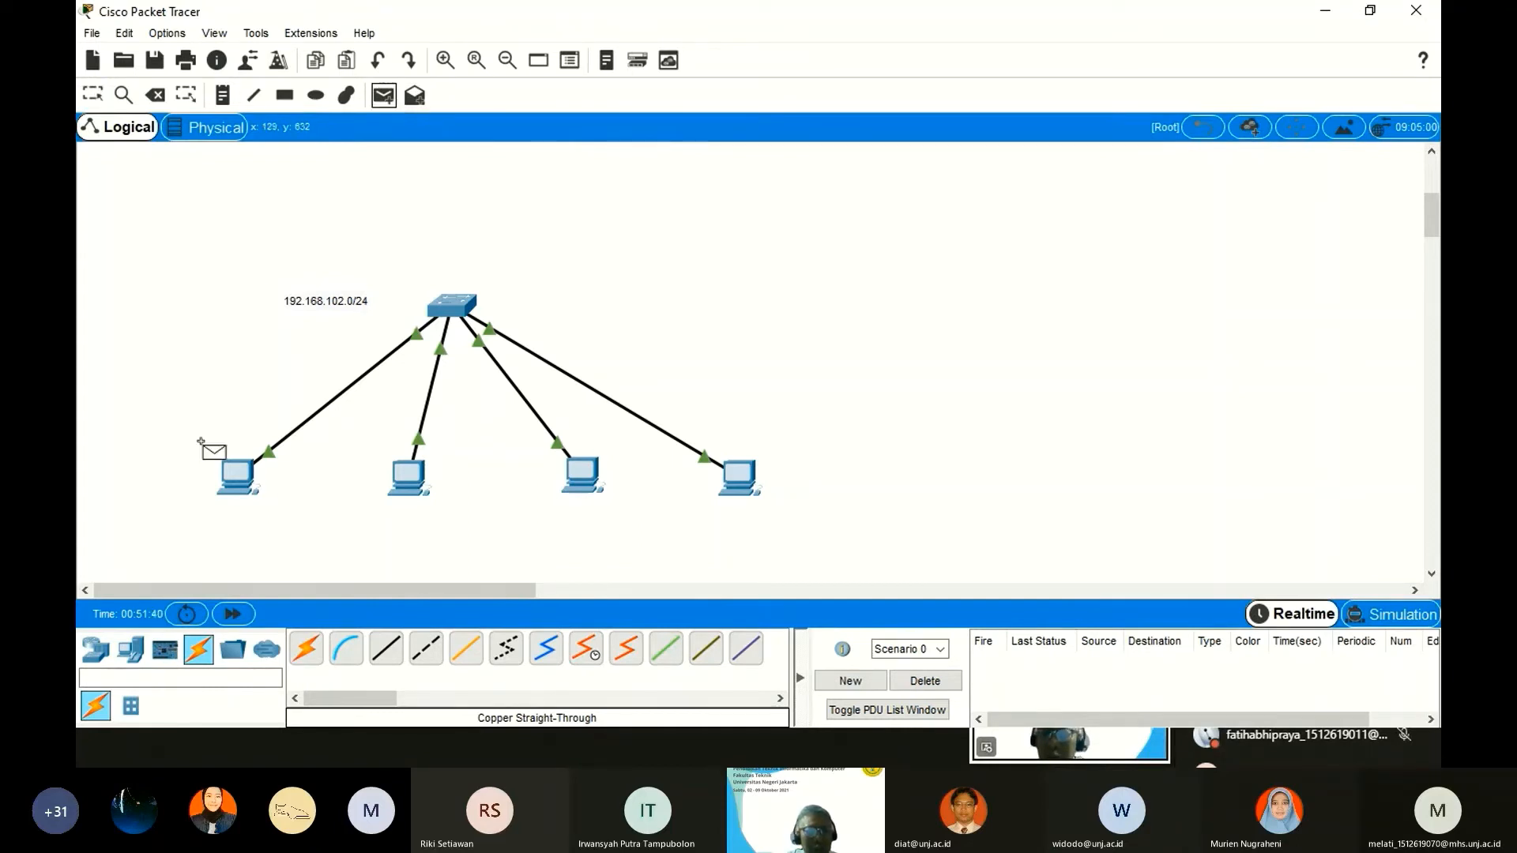
{"action": "left_click", "coordinate": [239, 471]}
{"action": "left_click", "coordinate": [747, 485]}
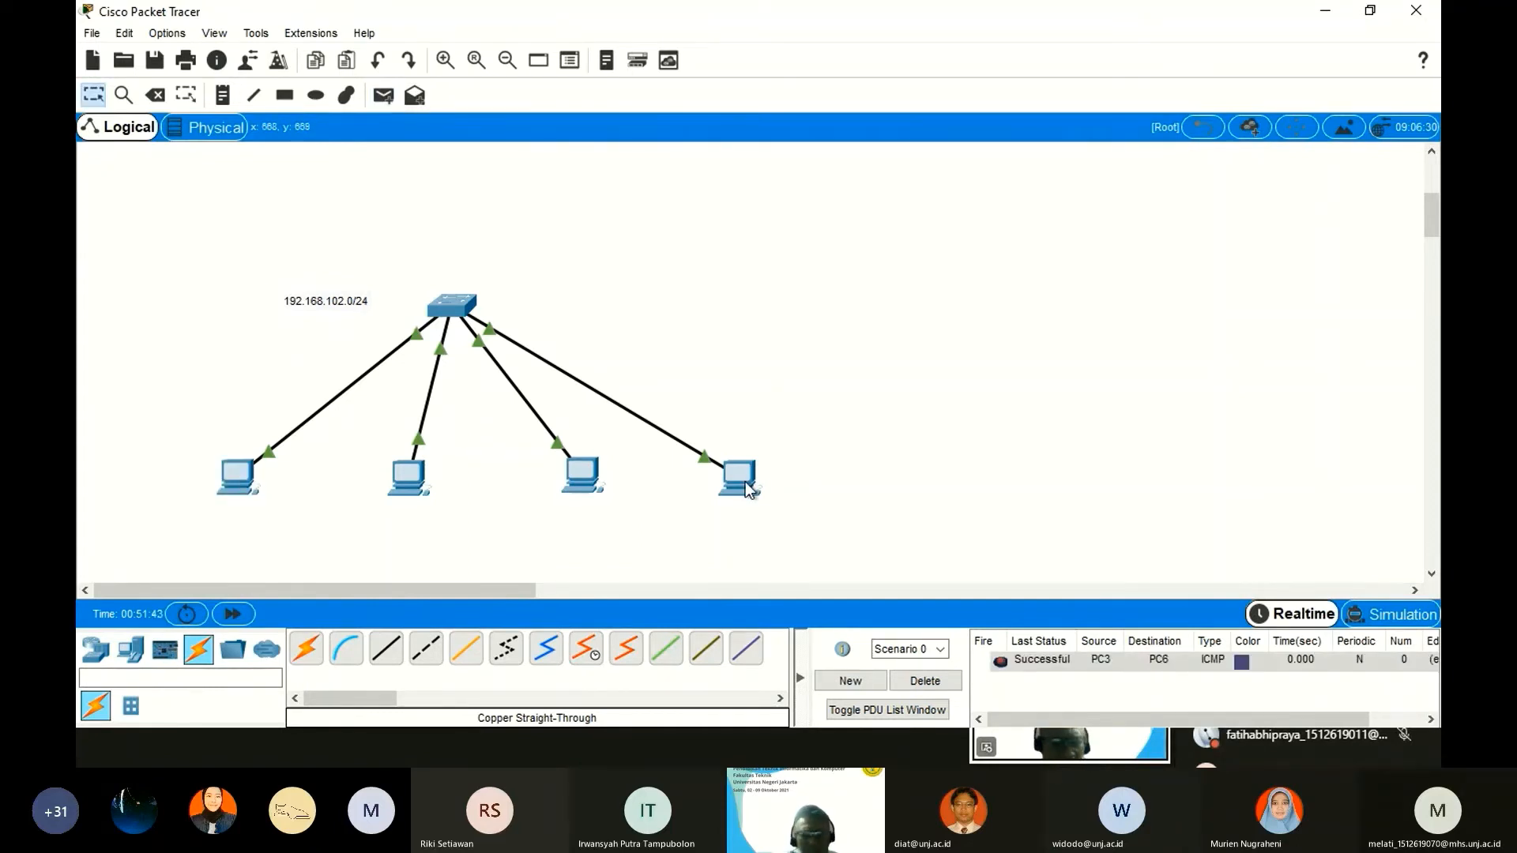
Place a 2960-24TT switch in the empty workspace area to the right of the existing network.
{"action": "scroll", "coordinate": [654, 316], "scroll_direction": "up", "scroll_amount": 4}
{"action": "scroll", "coordinate": [654, 320], "scroll_direction": "down", "scroll_amount": 5}
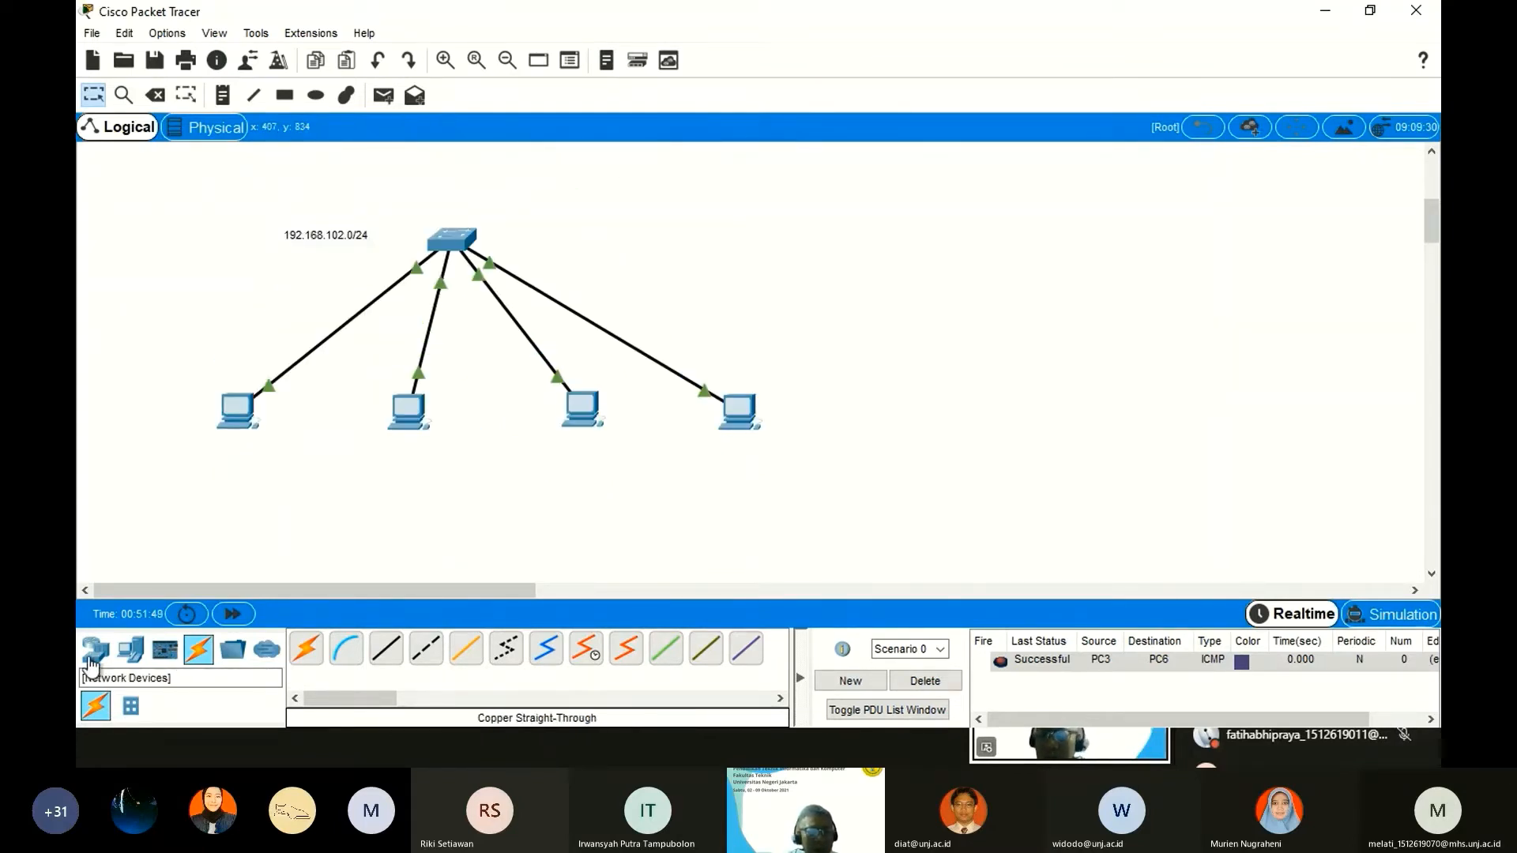
{"action": "left_click", "coordinate": [95, 649]}
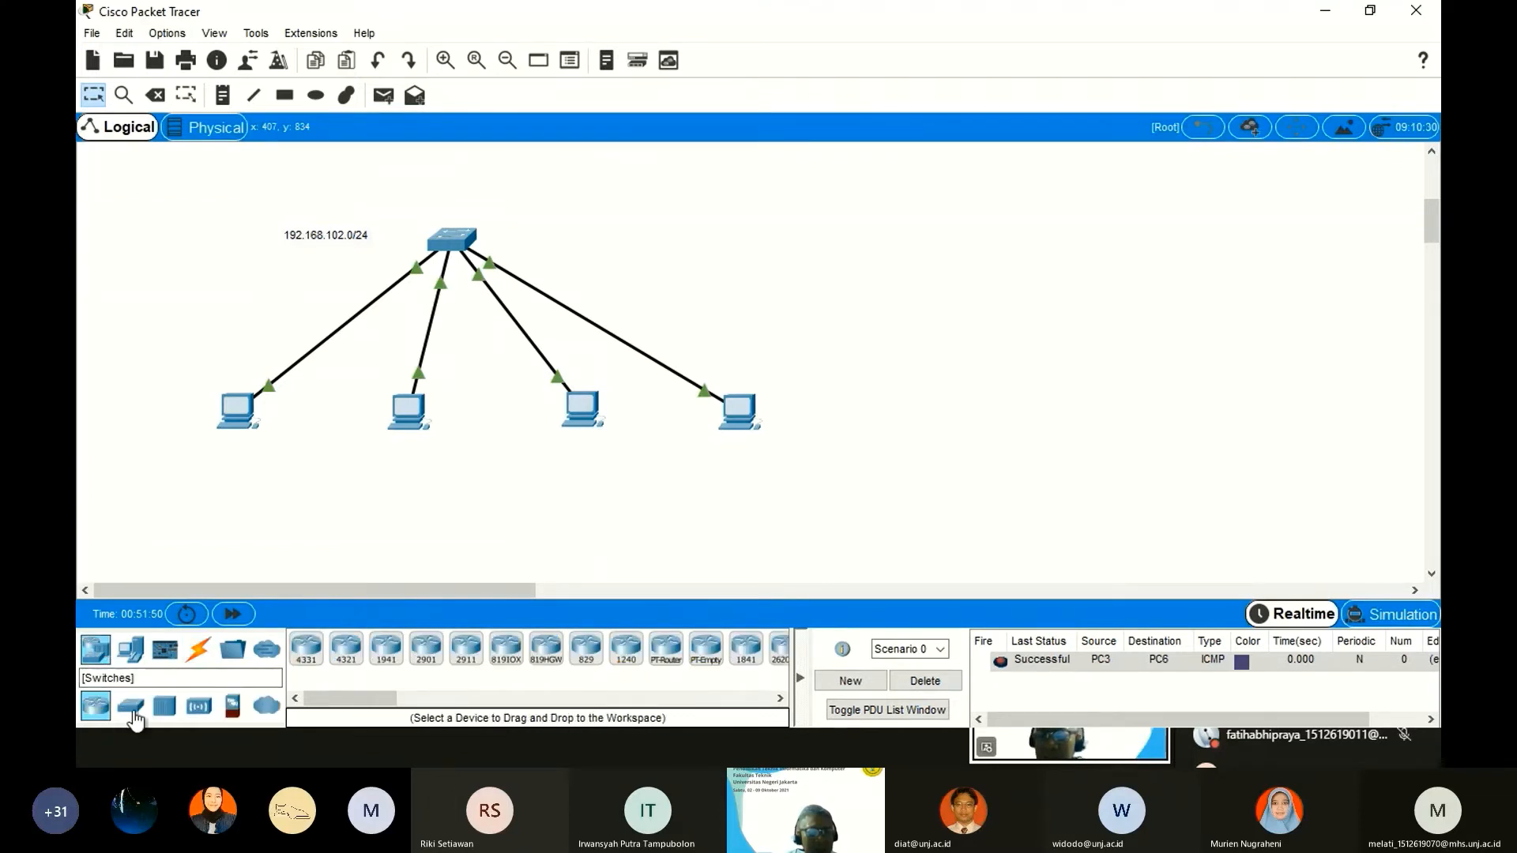
{"action": "left_click", "coordinate": [131, 708]}
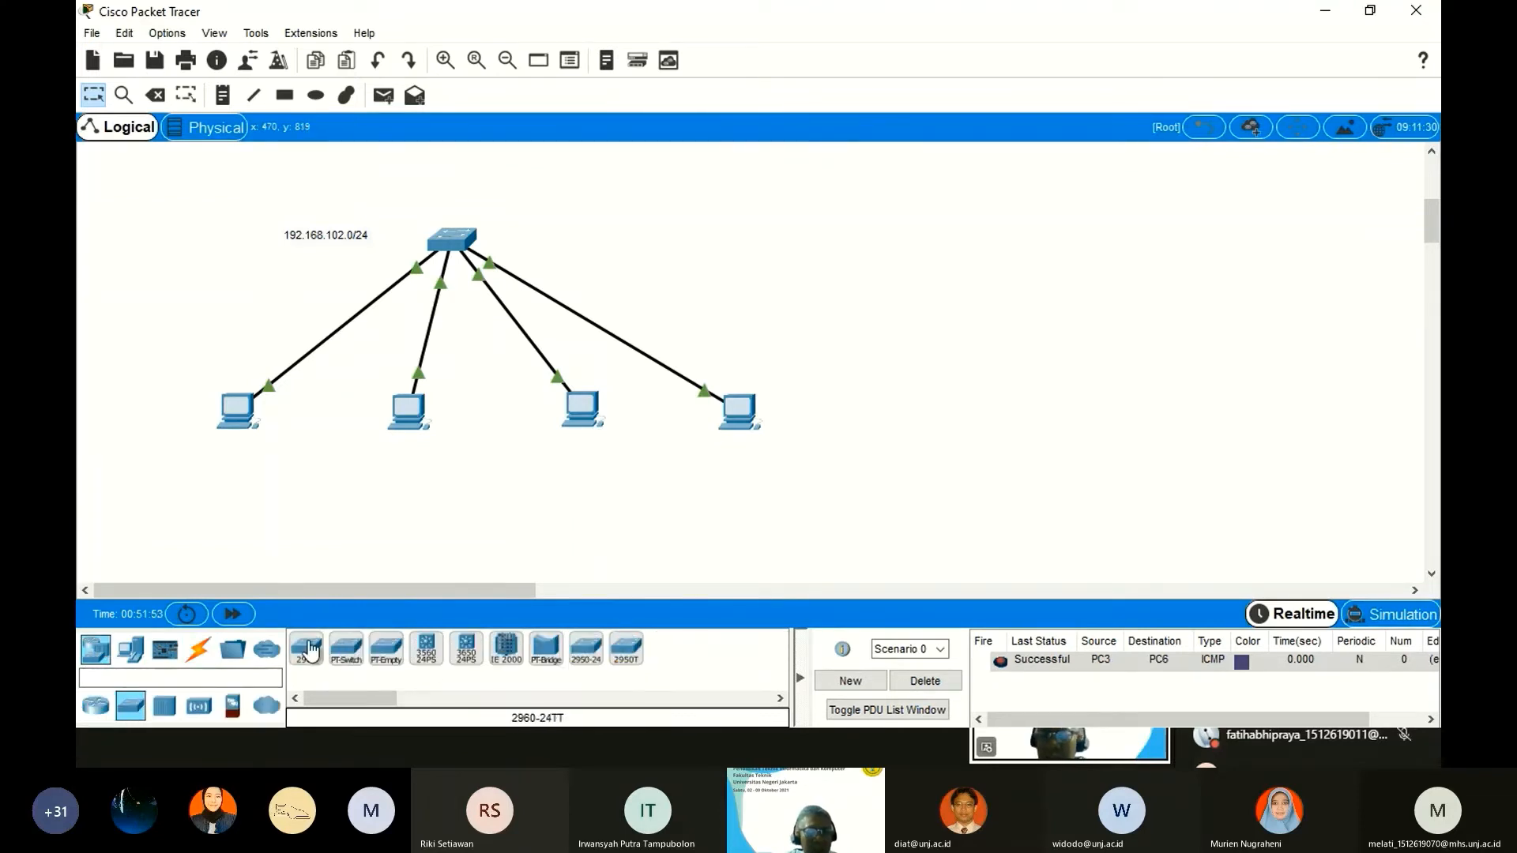
{"action": "left_click", "coordinate": [306, 648]}
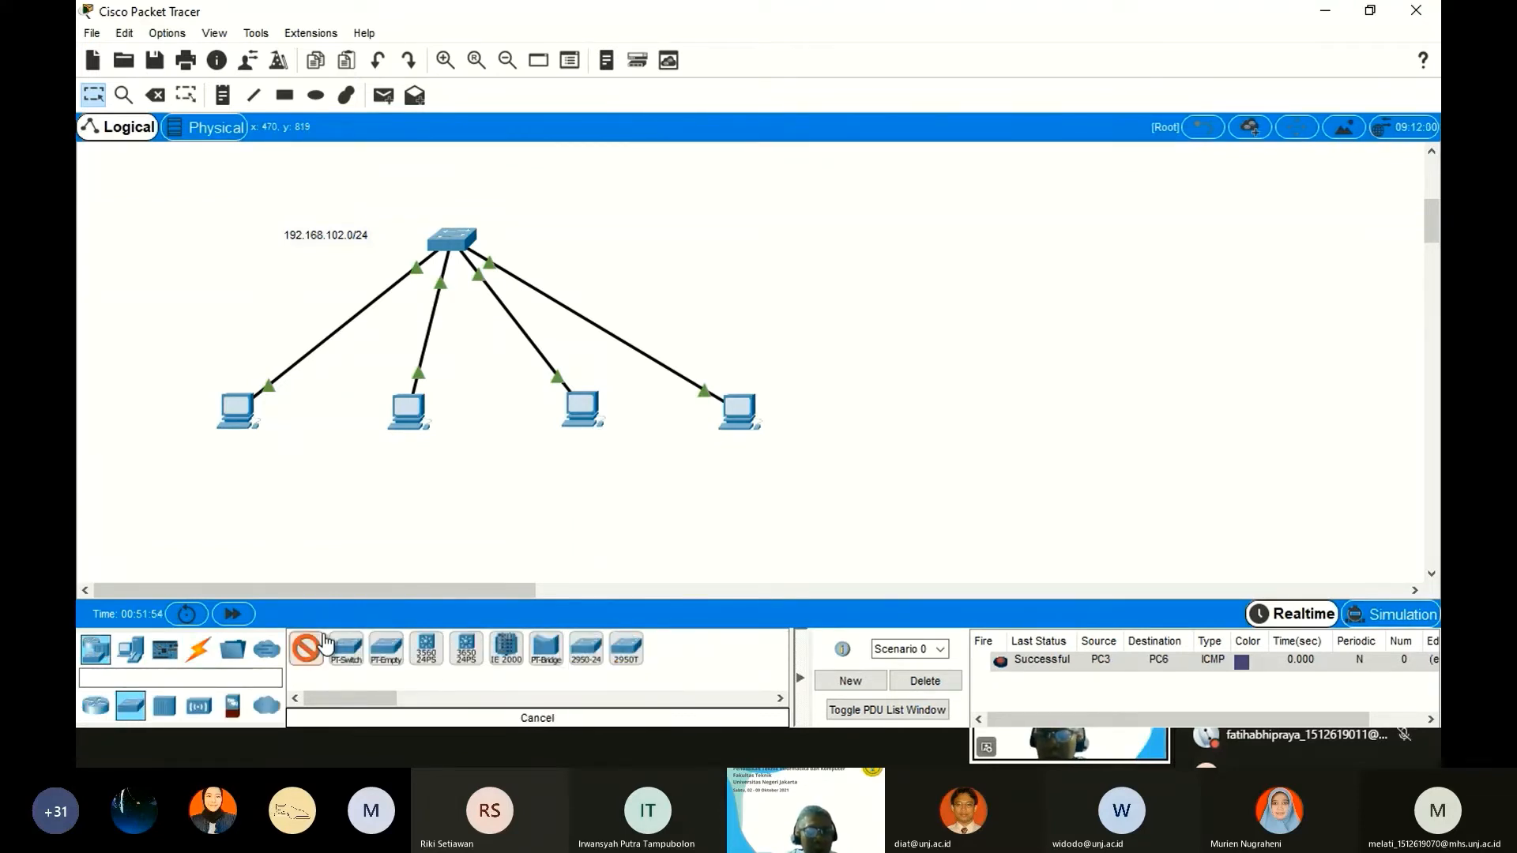
{"action": "left_click", "coordinate": [1146, 247]}
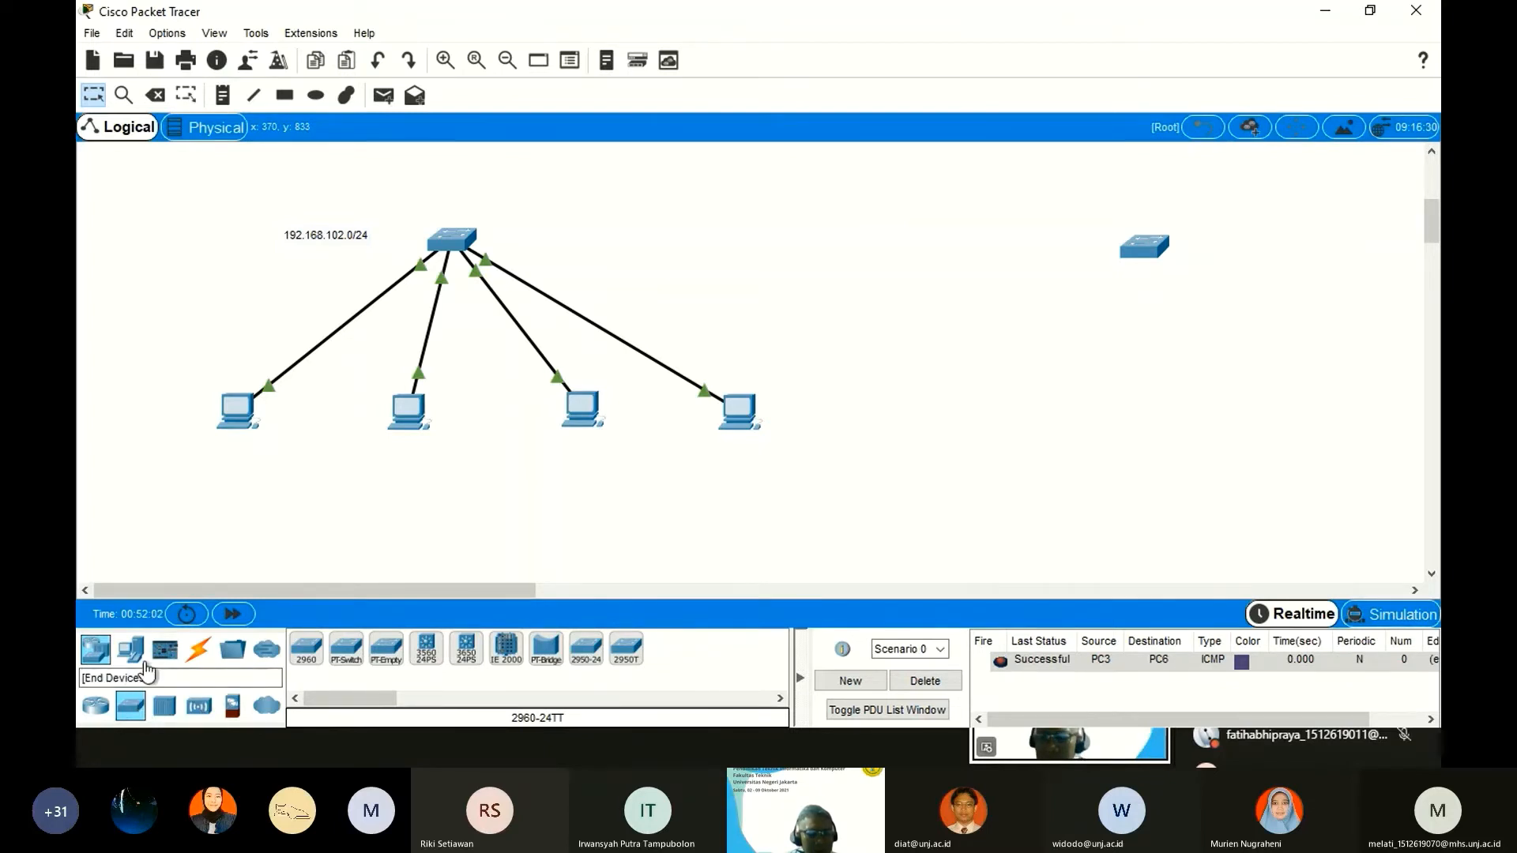
Add two PCs below the new switch and space them further apart, one on each side.
{"action": "left_click", "coordinate": [130, 649]}
{"action": "left_click", "coordinate": [305, 650]}
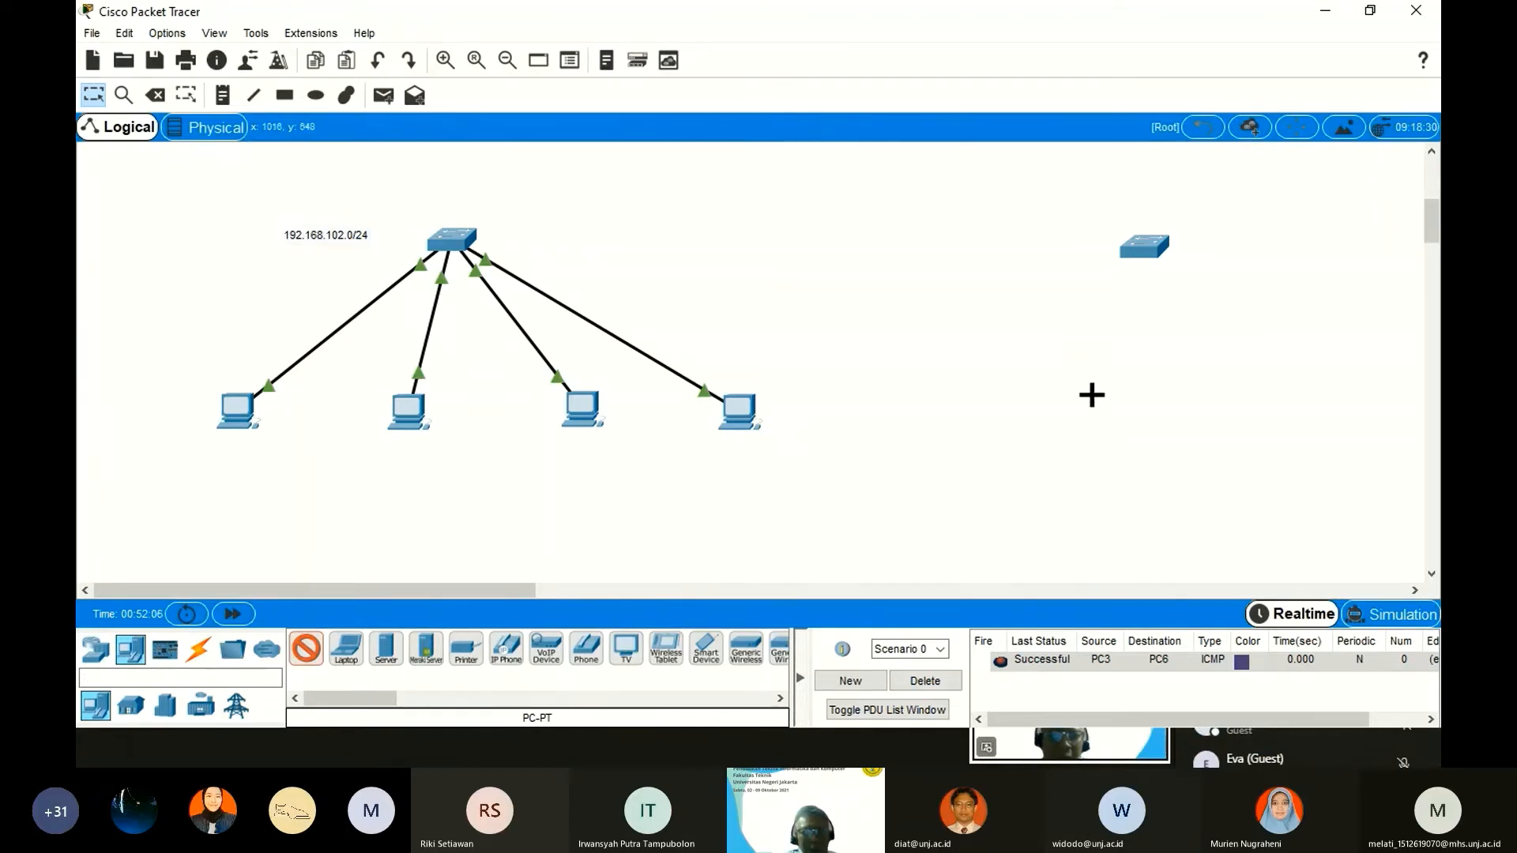
{"action": "left_click", "coordinate": [1091, 395]}
{"action": "left_click", "coordinate": [305, 650]}
{"action": "left_click", "coordinate": [1229, 401]}
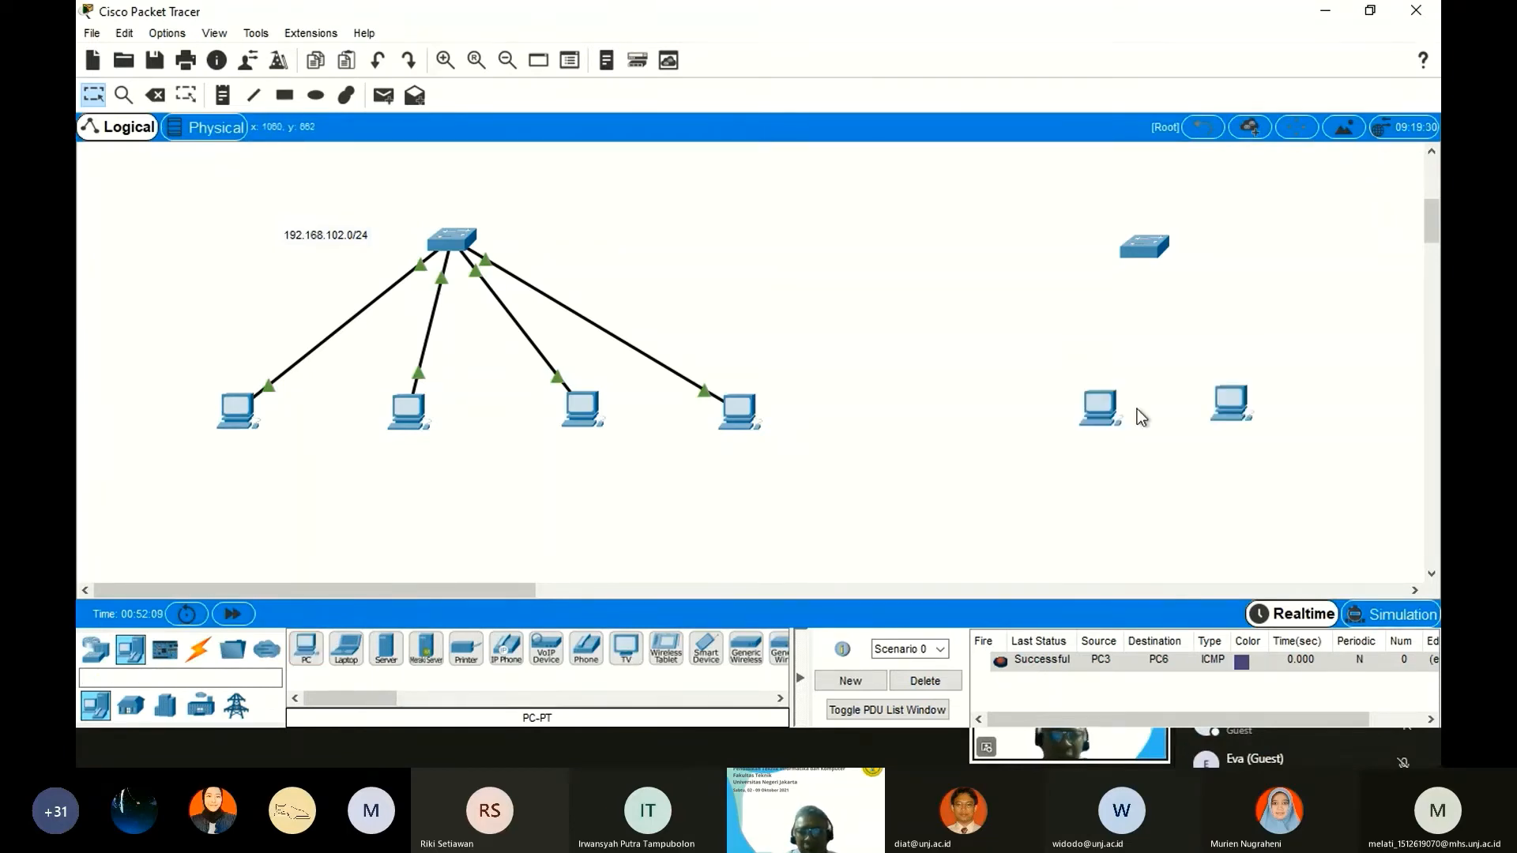
{"action": "left_click_drag", "start_coordinate": [1100, 406], "coordinate": [1059, 410]}
{"action": "left_click_drag", "start_coordinate": [1242, 416], "coordinate": [1258, 424]}
Assign static IPv4 addresses to the two new PCs: 192.168.102.5 for PC7 and 192.168.102.6 for PC8.
{"action": "double_click", "coordinate": [1079, 419]}
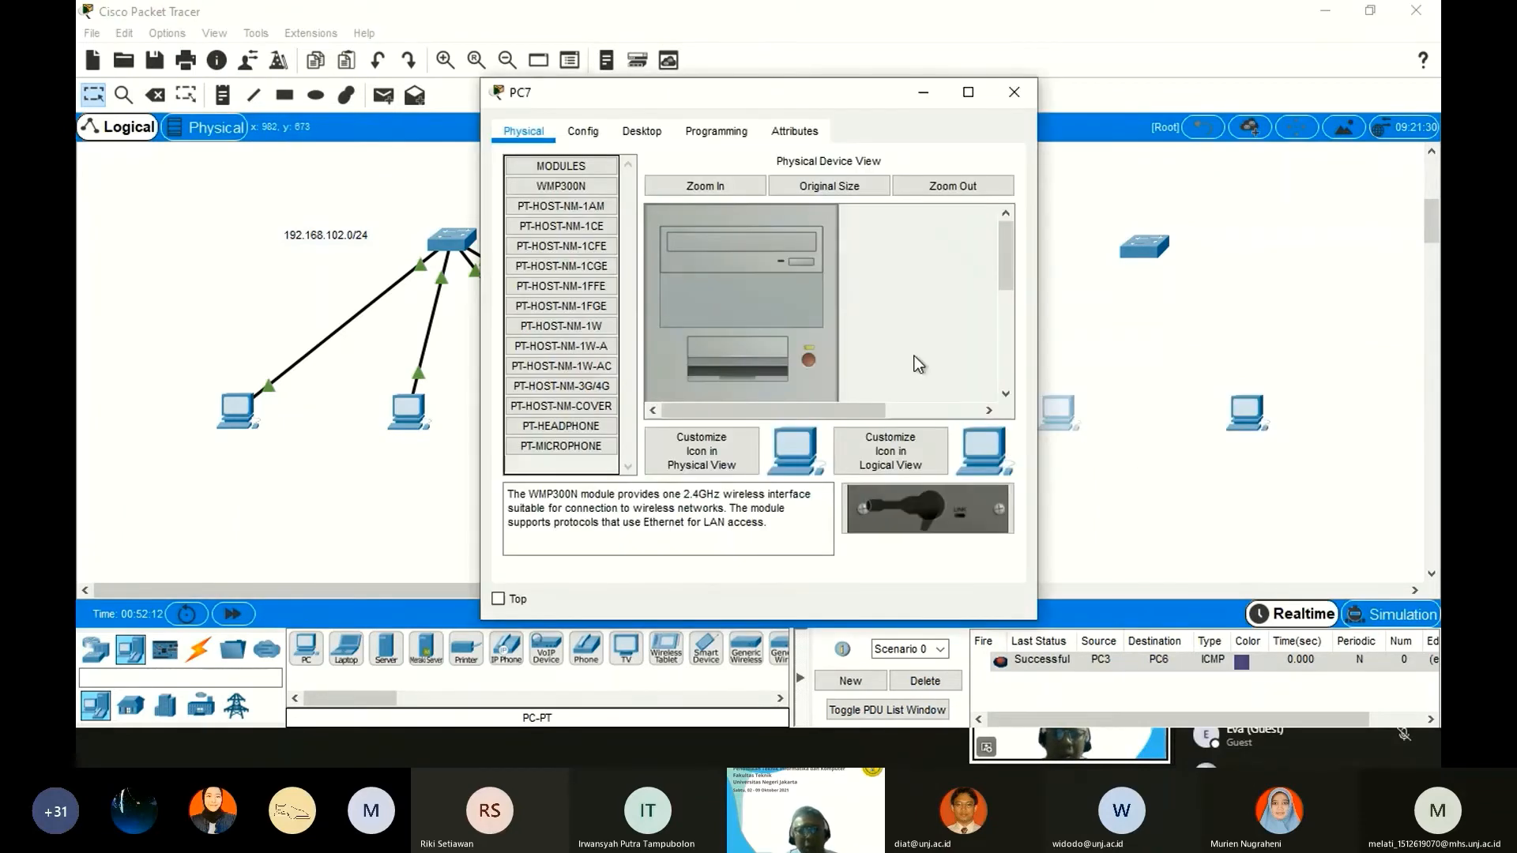
{"action": "left_click", "coordinate": [642, 131]}
{"action": "left_click", "coordinate": [566, 210]}
{"action": "left_click", "coordinate": [678, 269]}
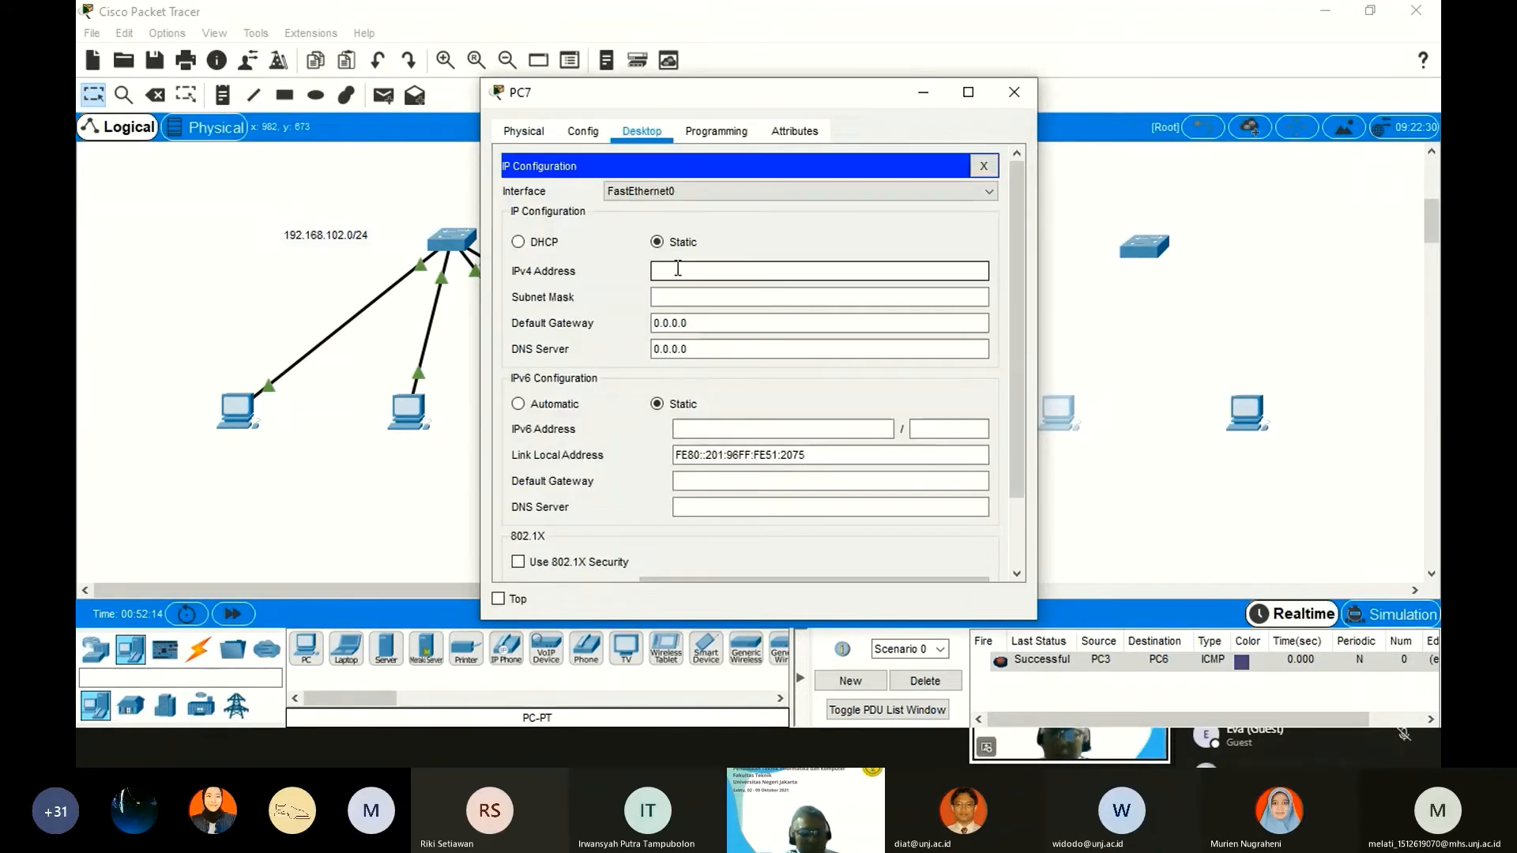
{"action": "type", "text": "192.168.102.1"}
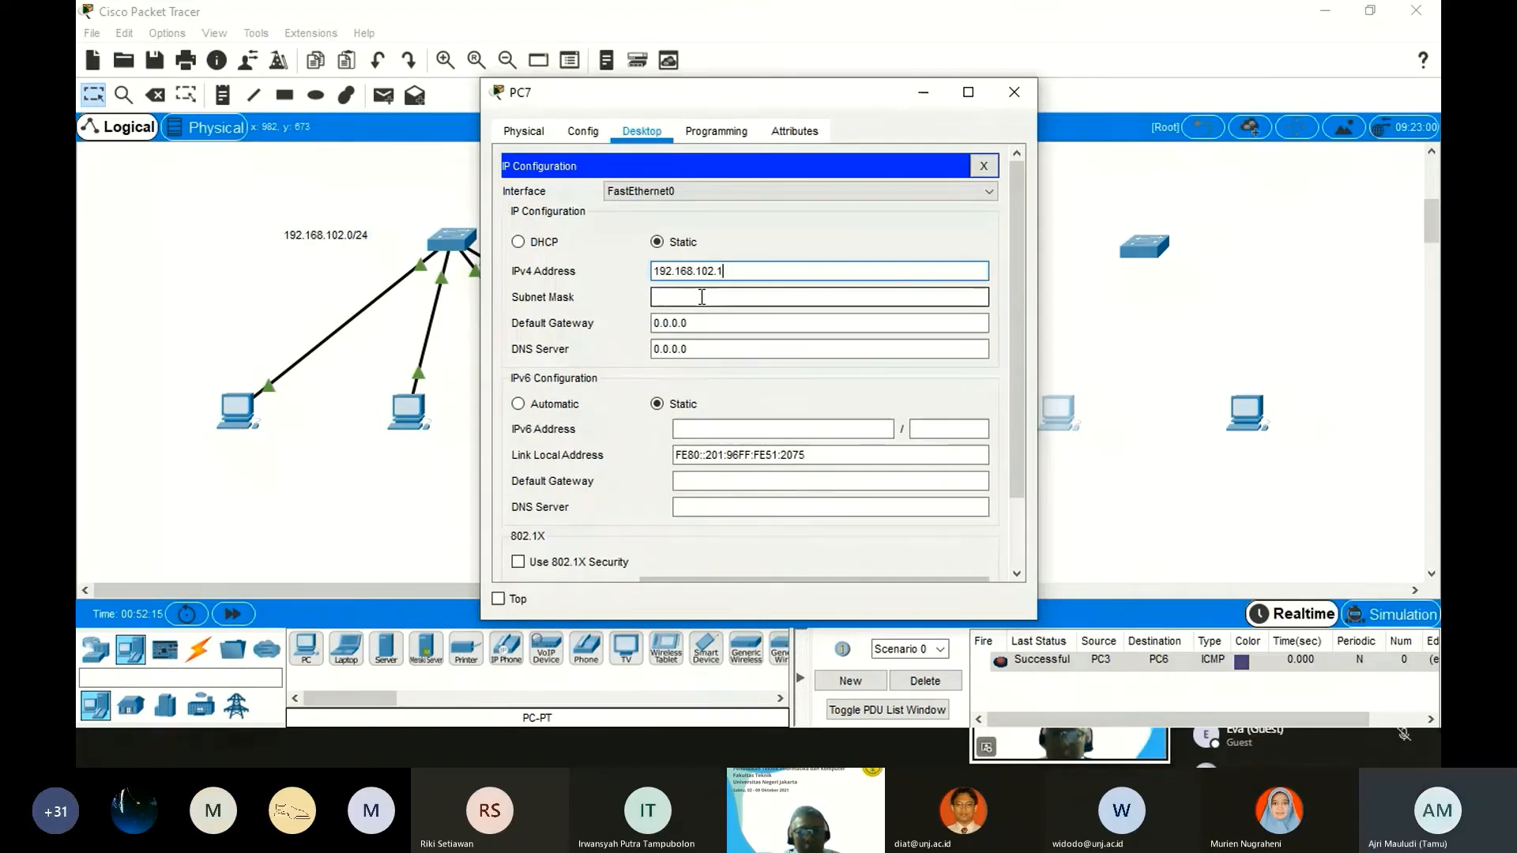
{"action": "key", "text": "BackSpace"}
{"action": "type", "text": "5"}
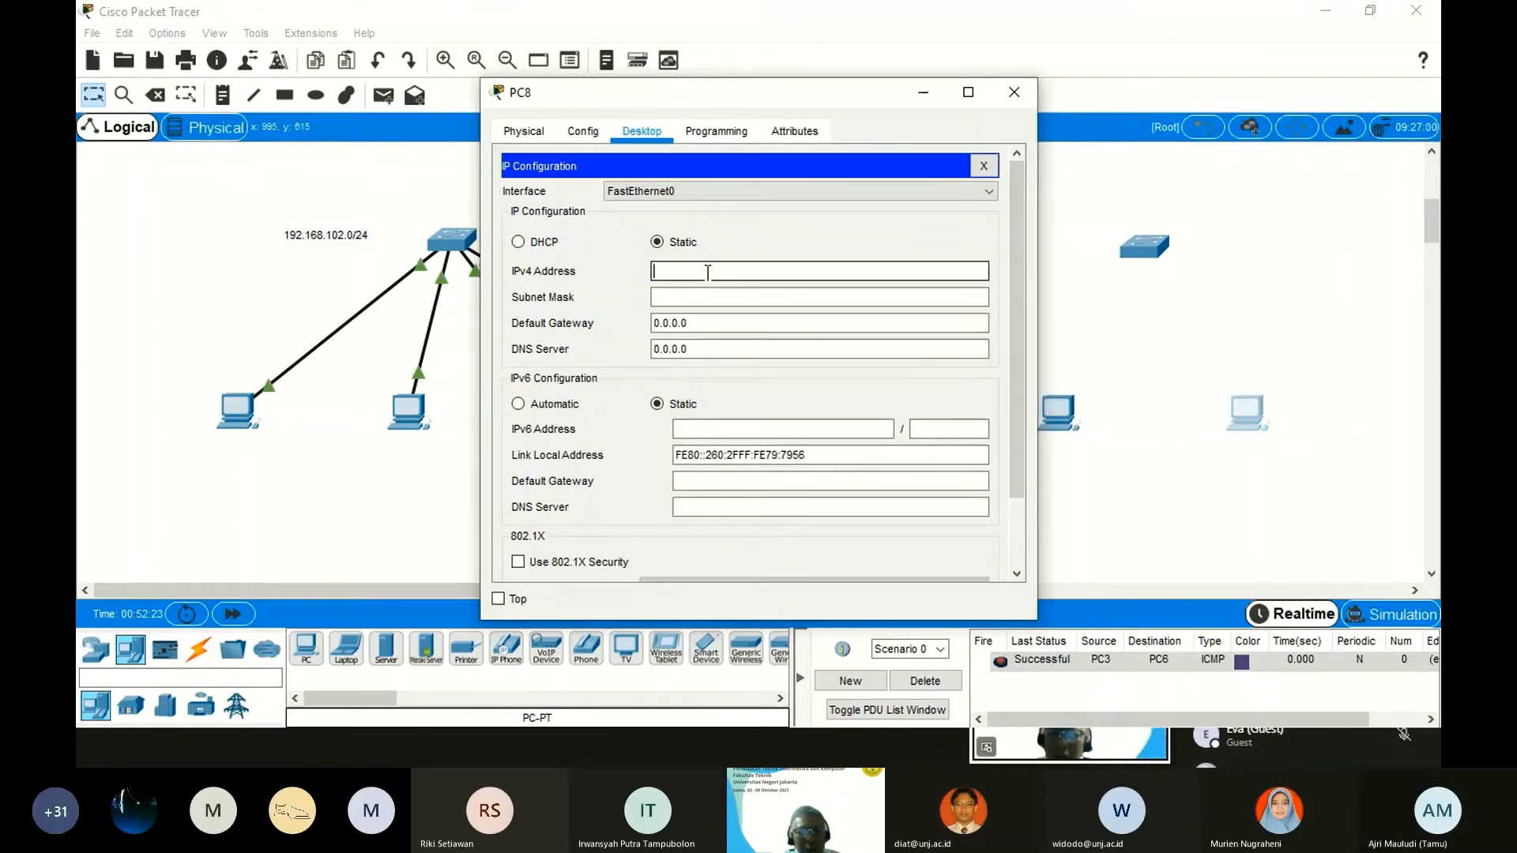
{"action": "type", "text": "192.168.102.6"}
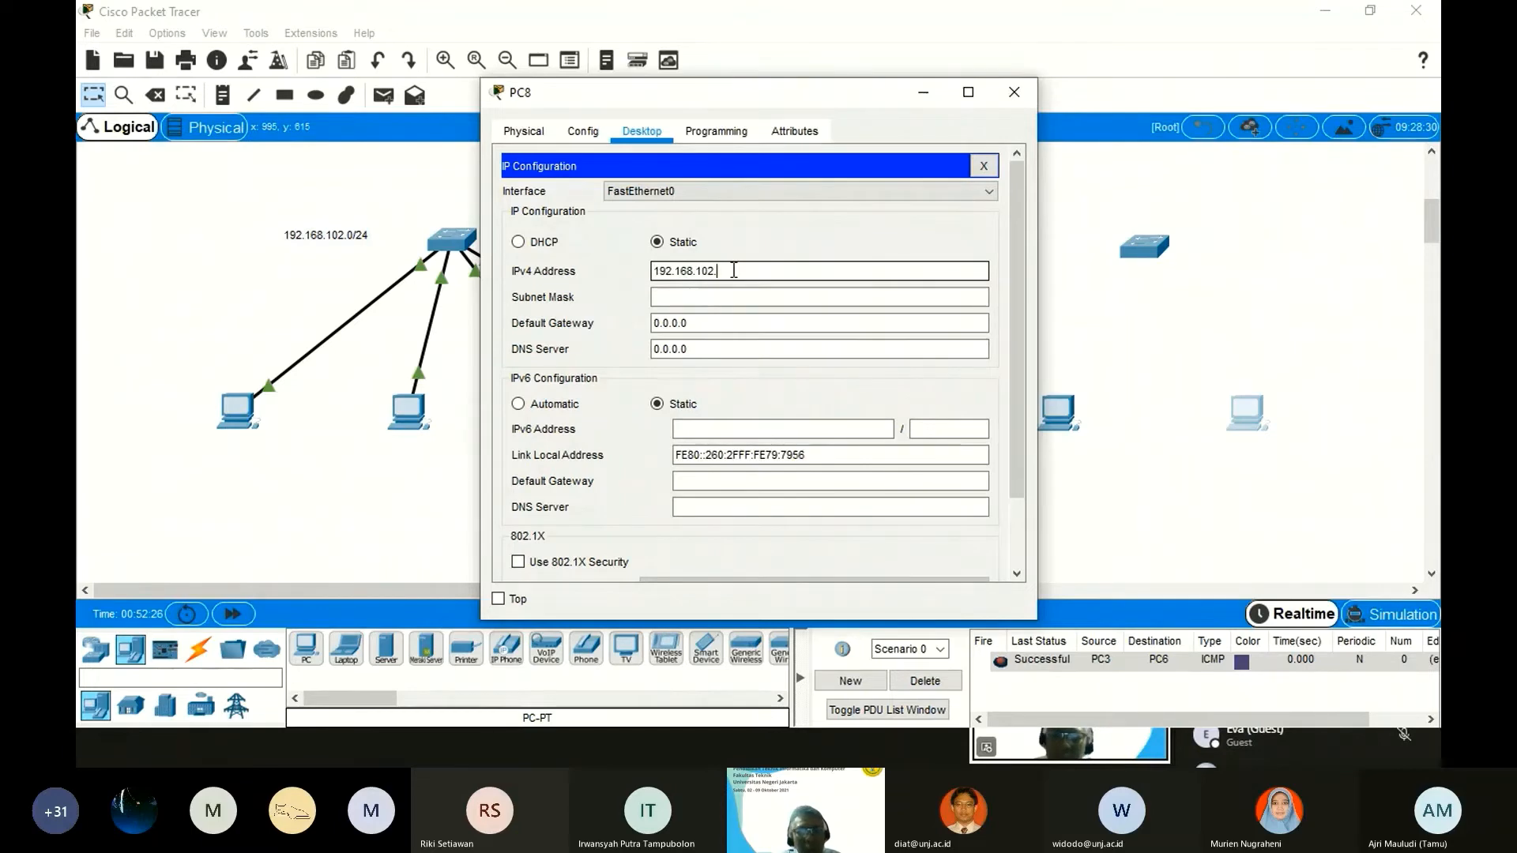
{"action": "left_click", "coordinate": [718, 297]}
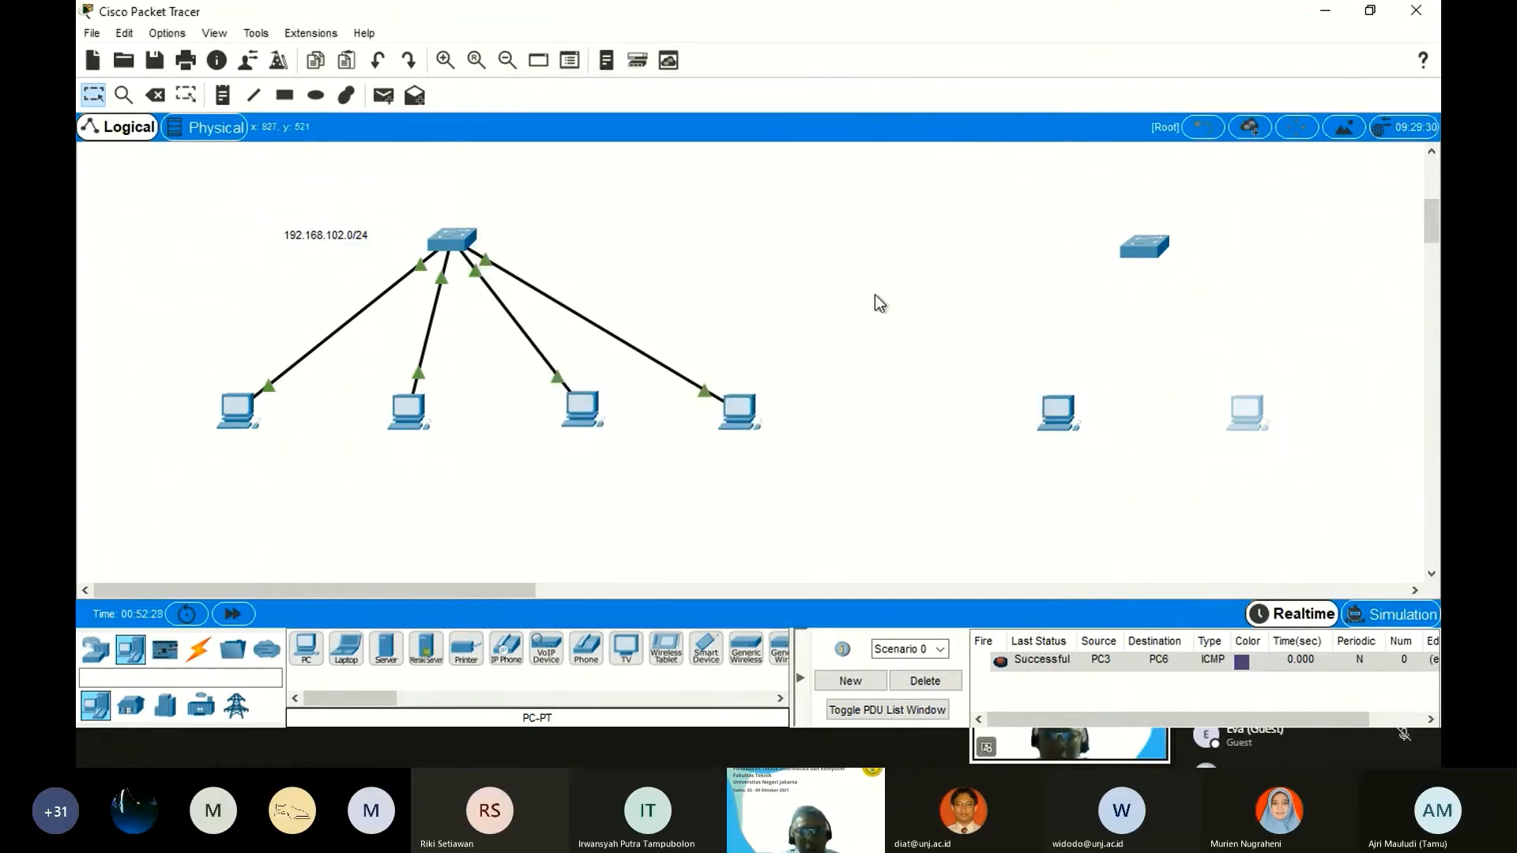
Connect the new switch's FastEthernet0/1 port to PC7's FastEthernet0 port with a copper straight-through cable.
{"action": "left_click", "coordinate": [204, 660]}
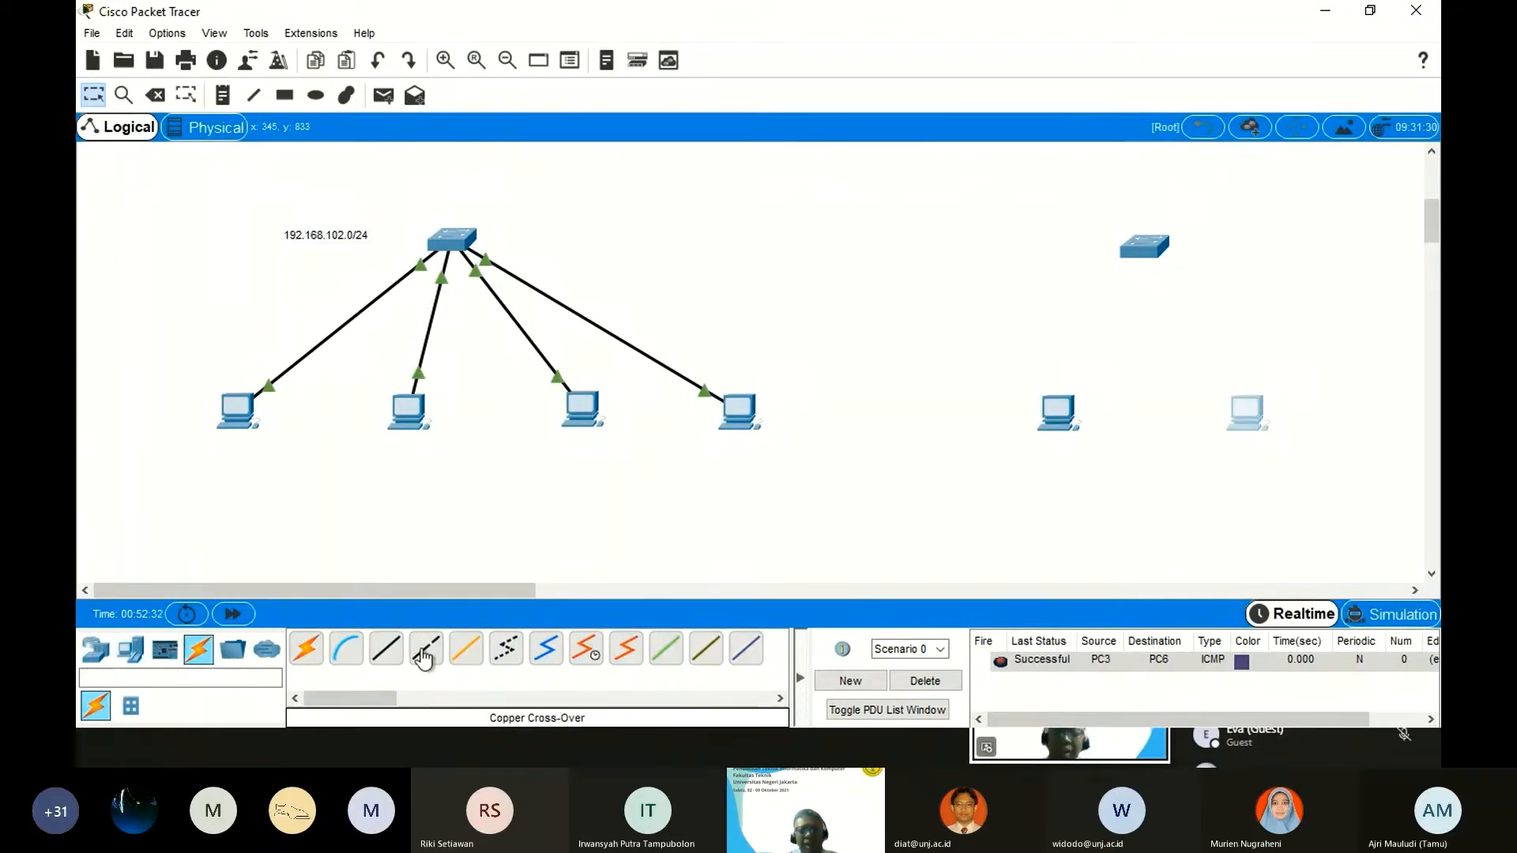
{"action": "left_click", "coordinate": [386, 648]}
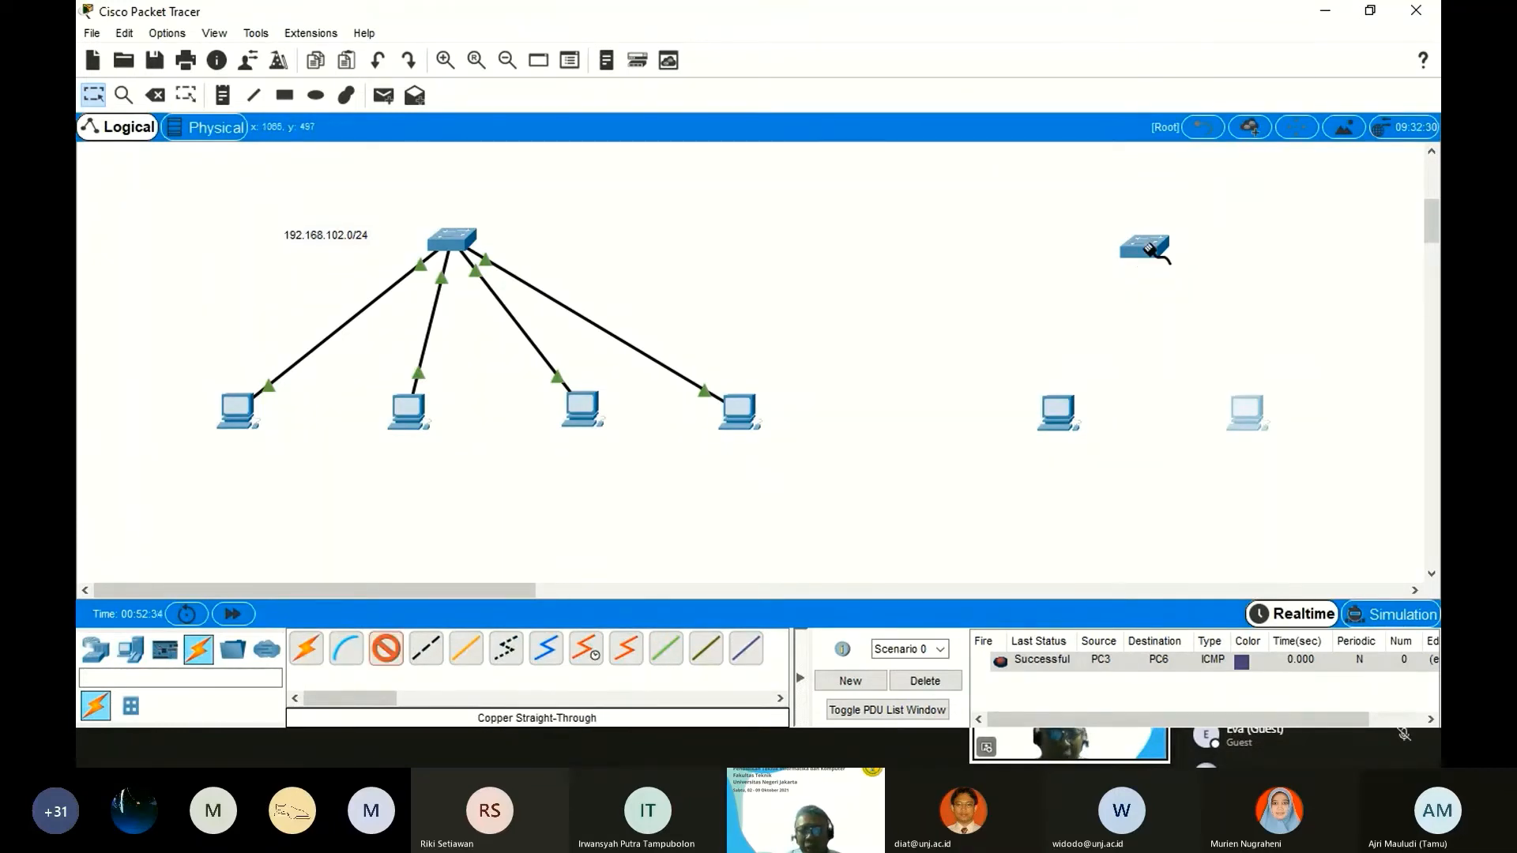
{"action": "left_click", "coordinate": [1149, 250]}
{"action": "left_click", "coordinate": [1242, 36]}
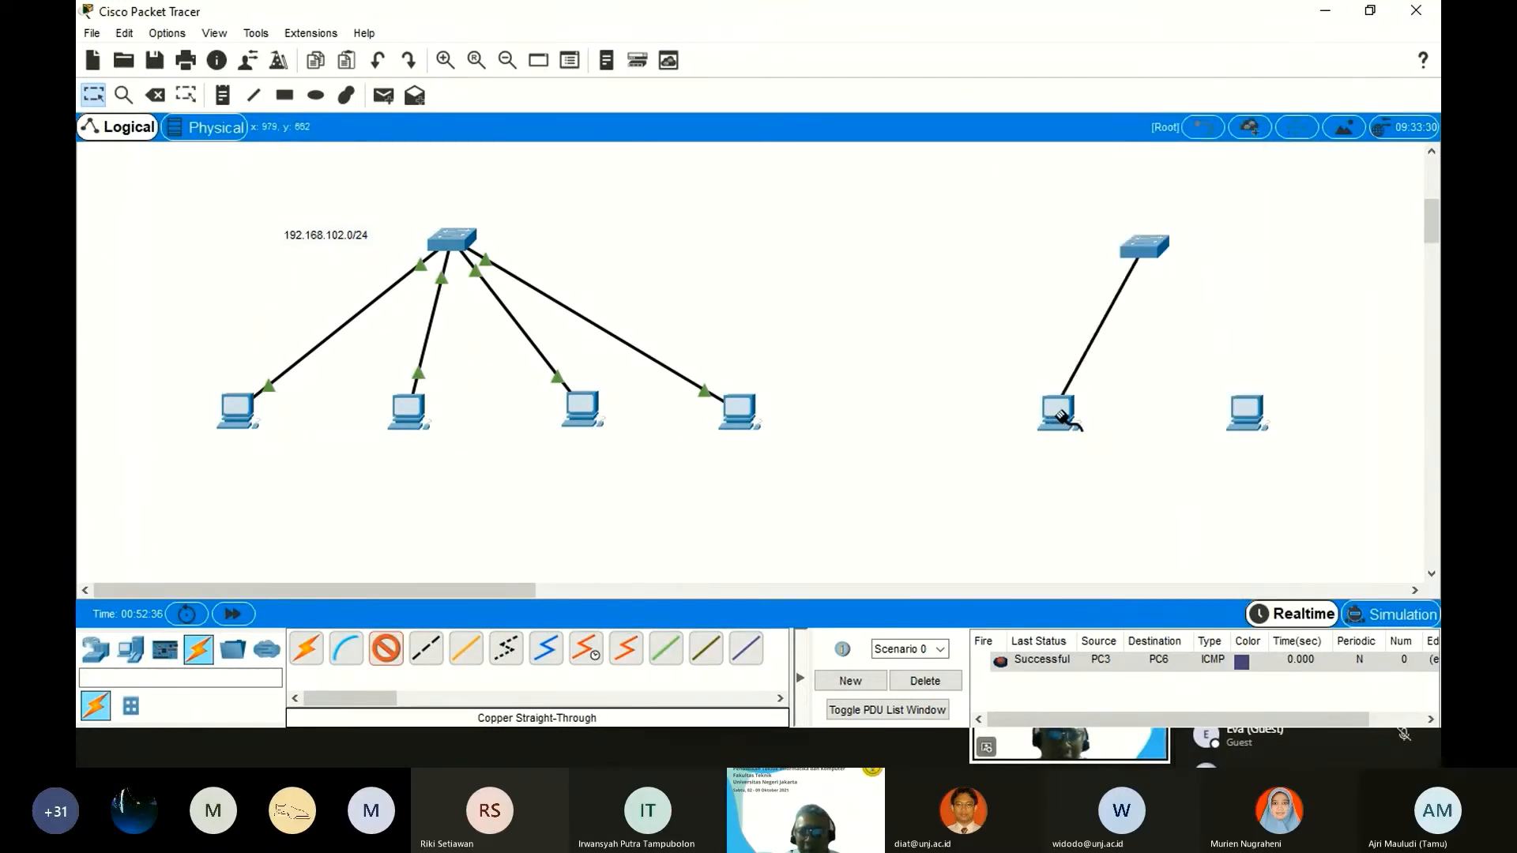
{"action": "left_click", "coordinate": [1063, 416]}
{"action": "left_click", "coordinate": [1094, 487]}
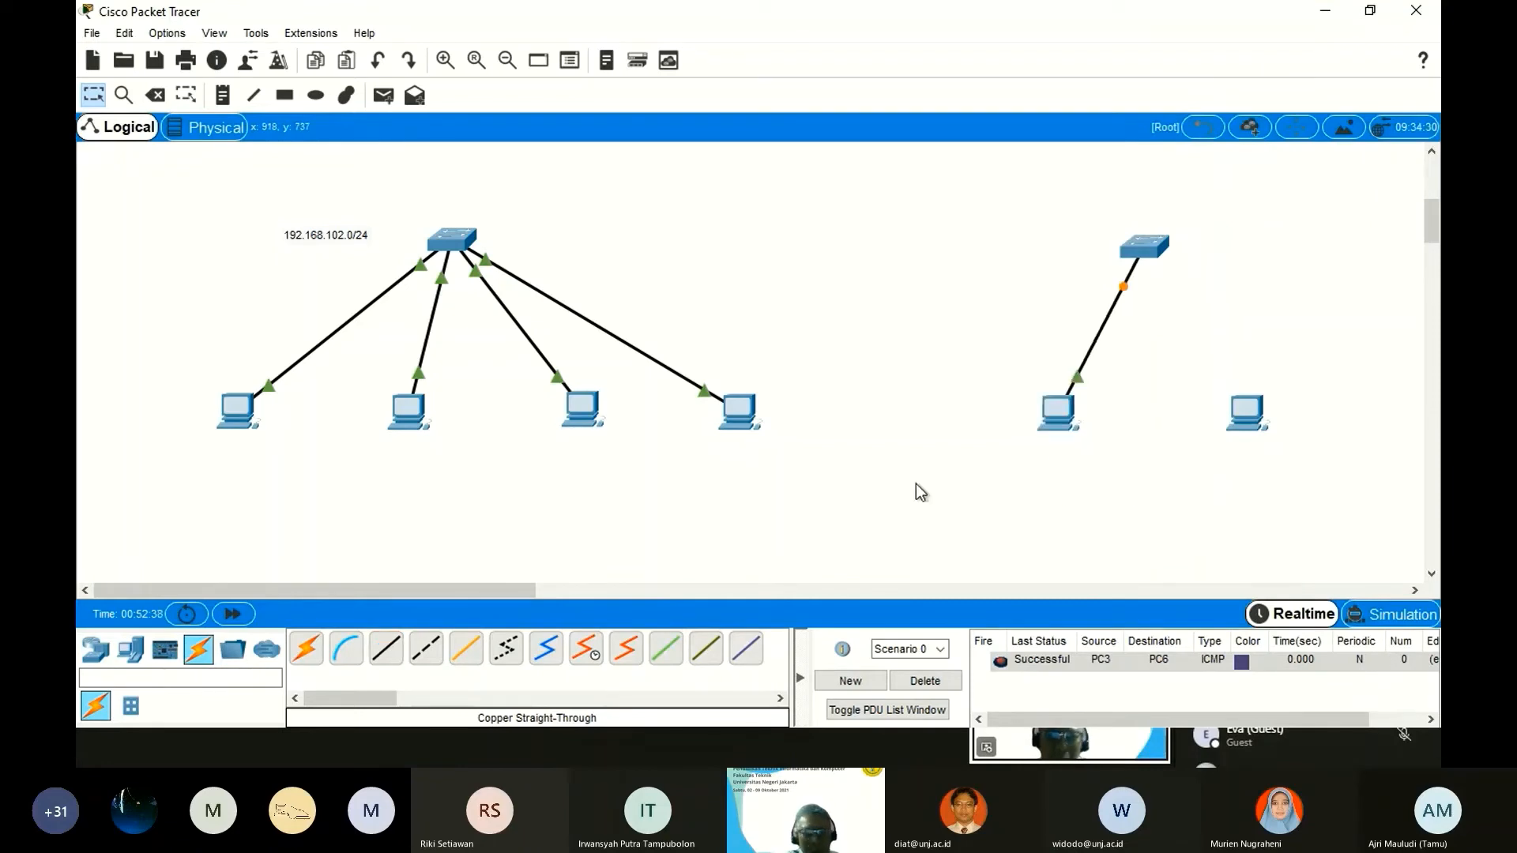
Connect the new switch's FastEthernet0/13 port to PC8's FastEthernet0 port with a copper straight-through cable.
{"action": "left_click", "coordinate": [382, 650]}
{"action": "left_click", "coordinate": [1147, 249]}
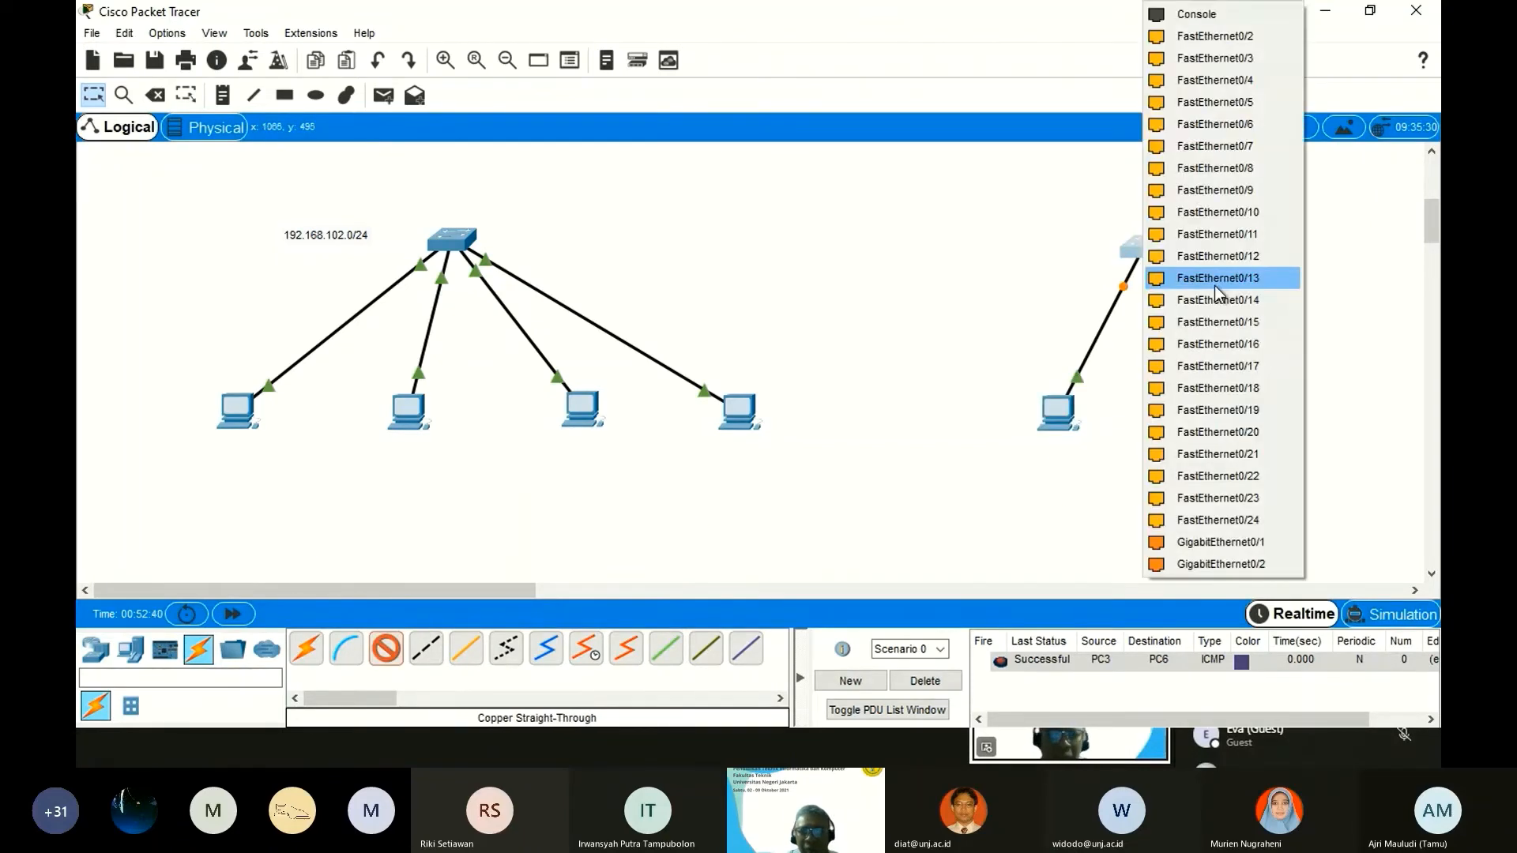
{"action": "left_click", "coordinate": [1216, 287]}
{"action": "left_click", "coordinate": [1246, 408]}
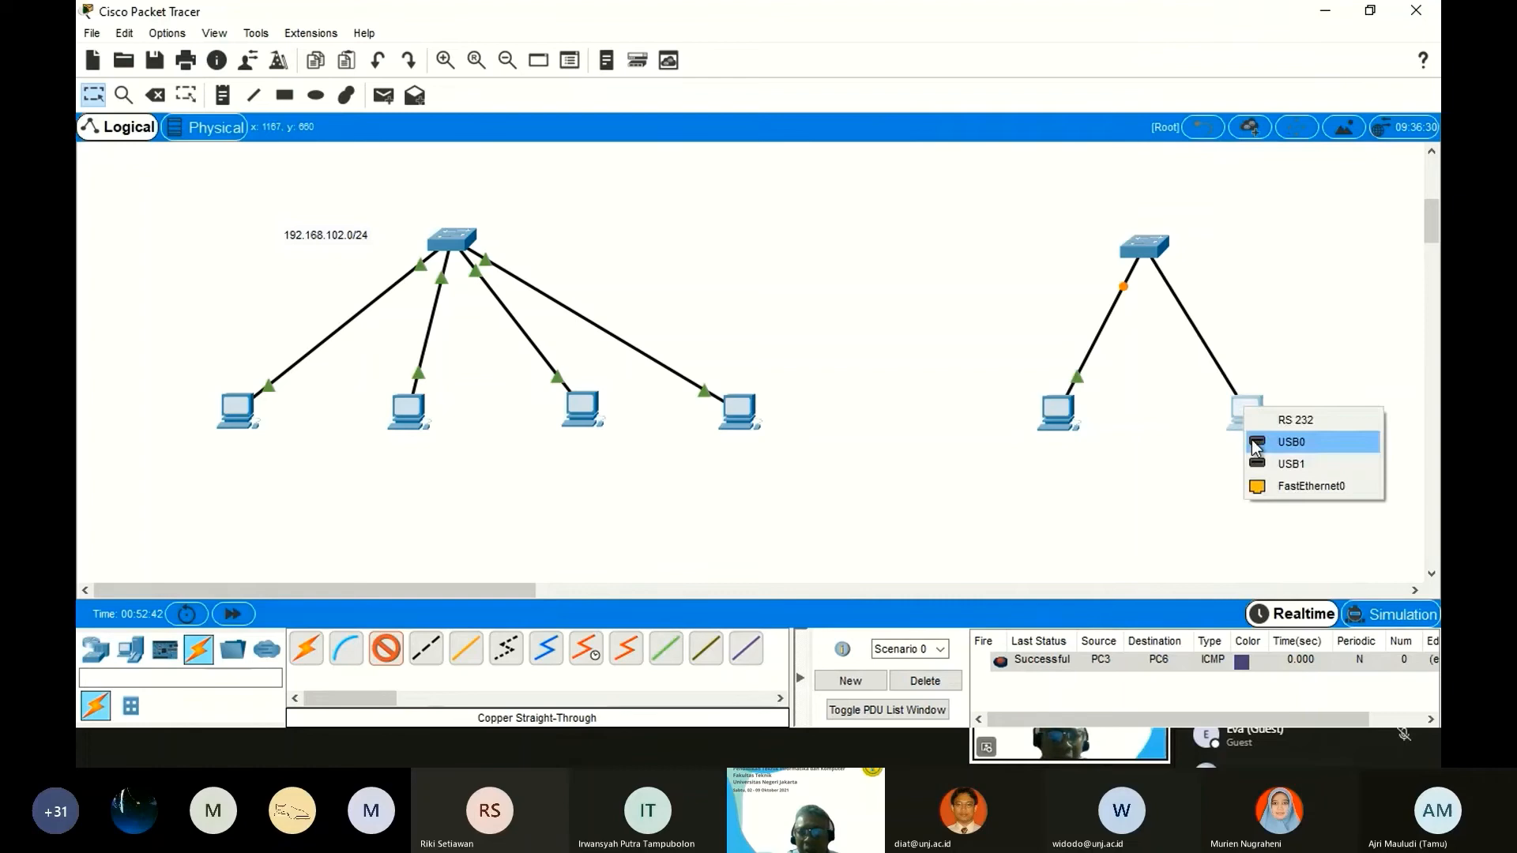
{"action": "left_click", "coordinate": [1271, 487]}
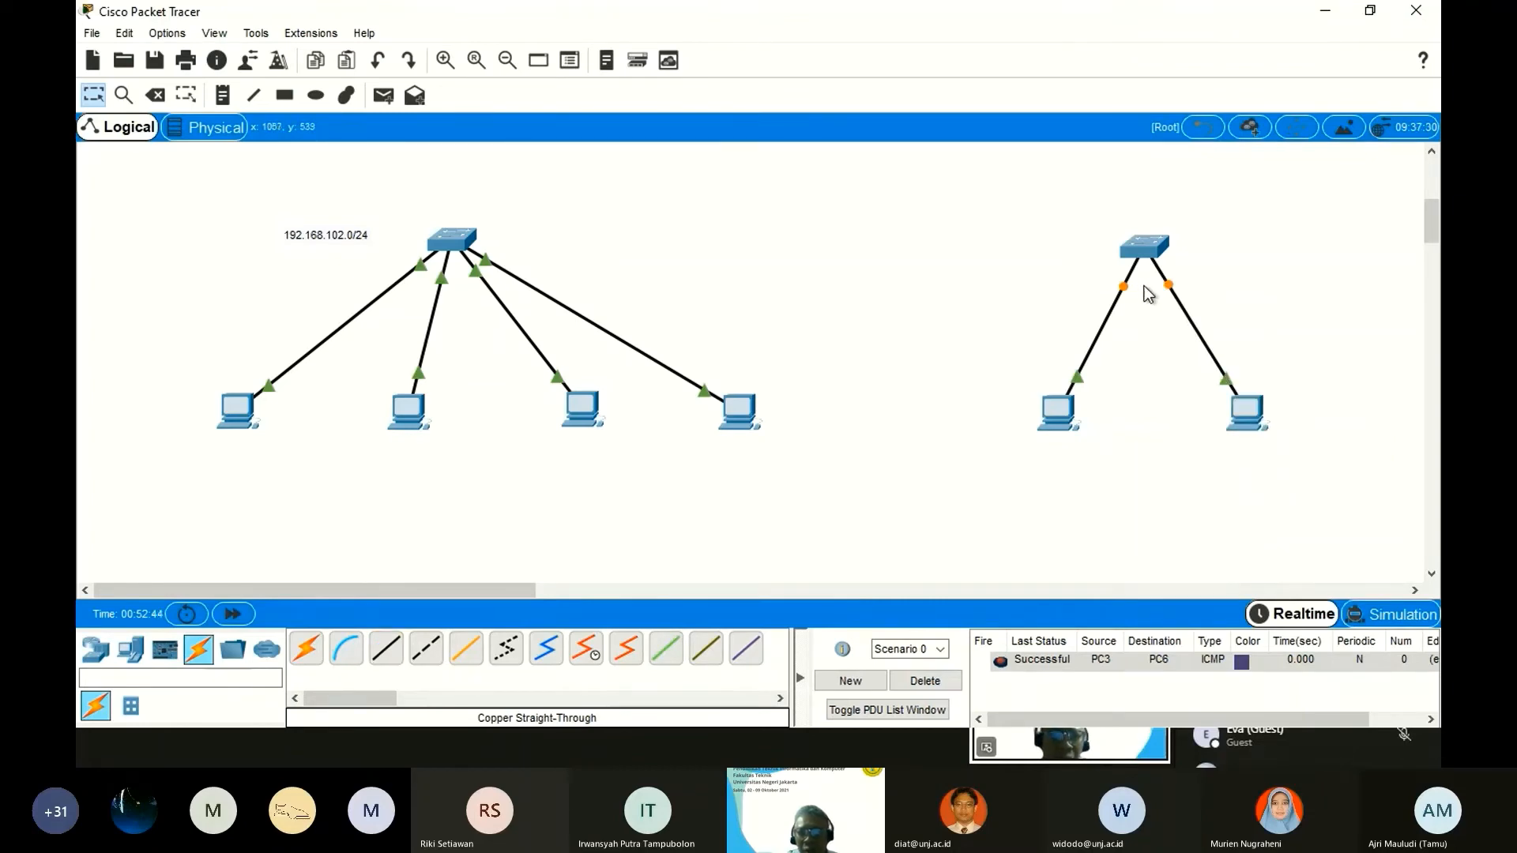
Test the connection from PC7 to PC8 with a repeated simple PDU, and fast-forward the network time.
{"action": "left_click", "coordinate": [384, 94]}
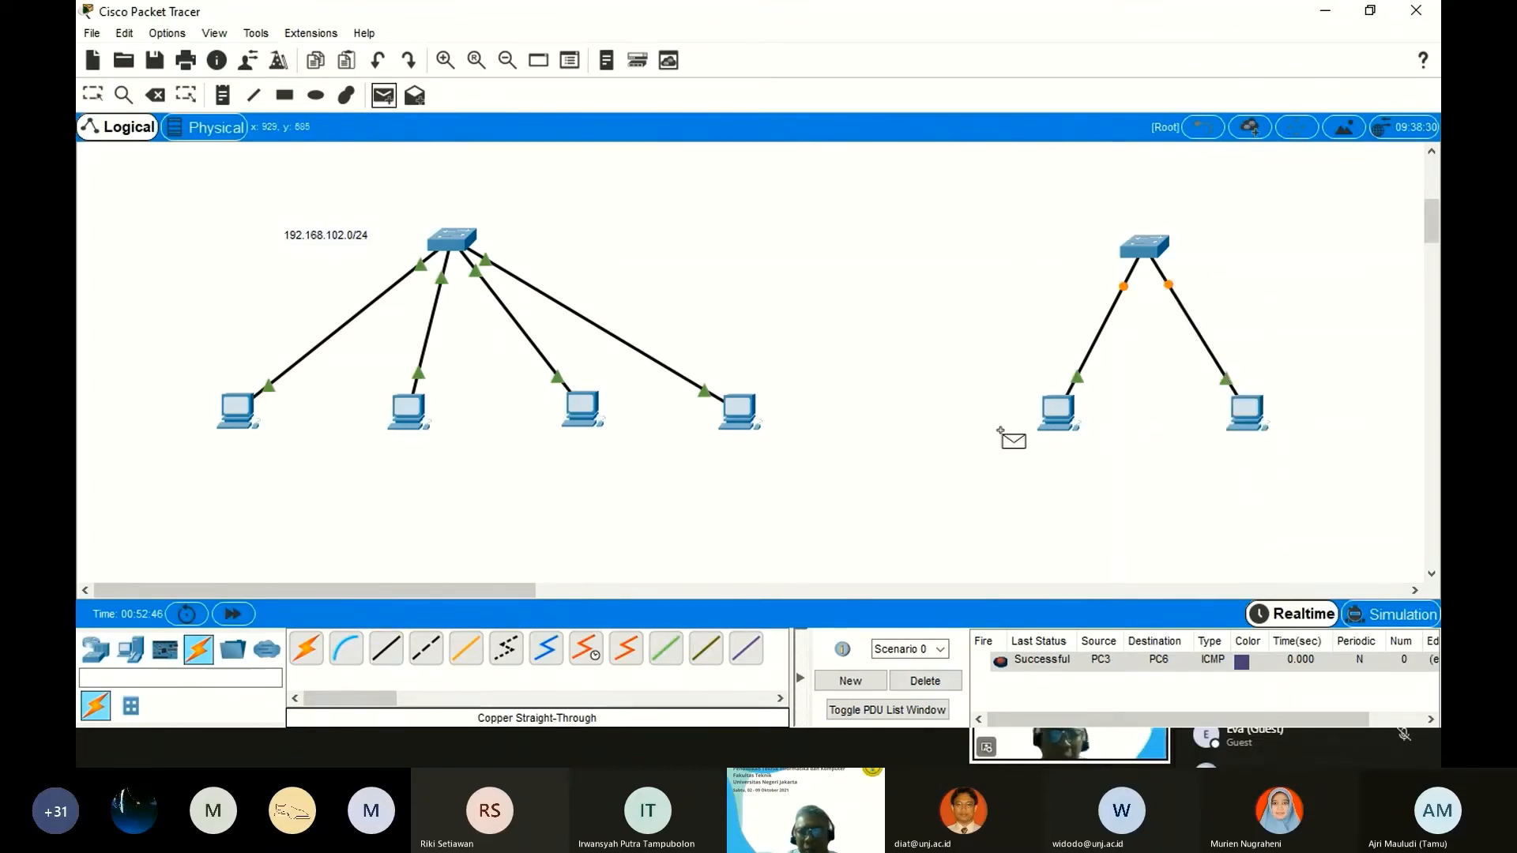
{"action": "left_click", "coordinate": [1066, 415]}
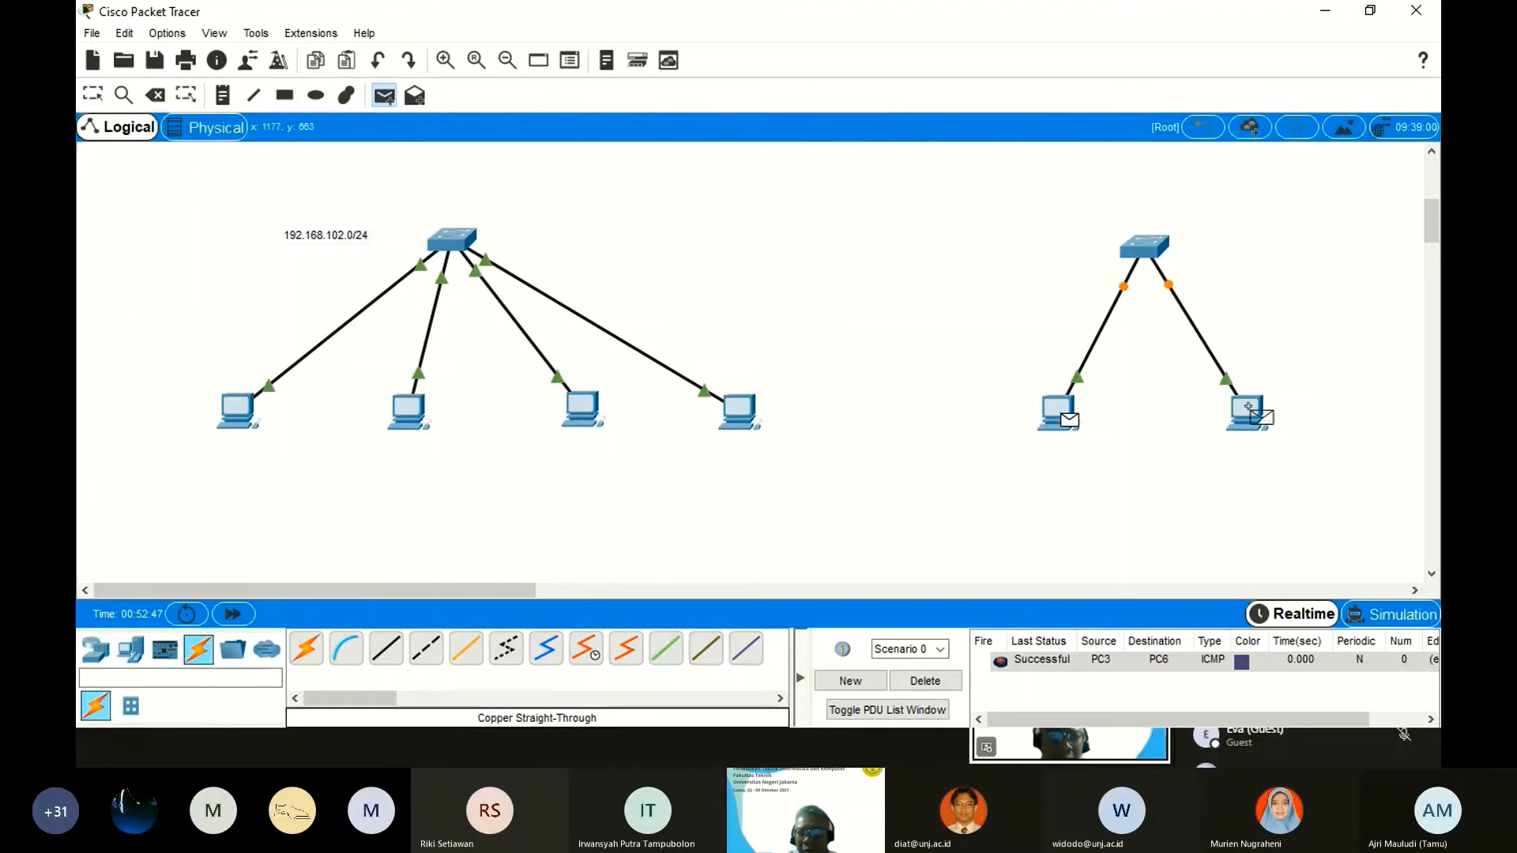
{"action": "left_click", "coordinate": [1246, 409]}
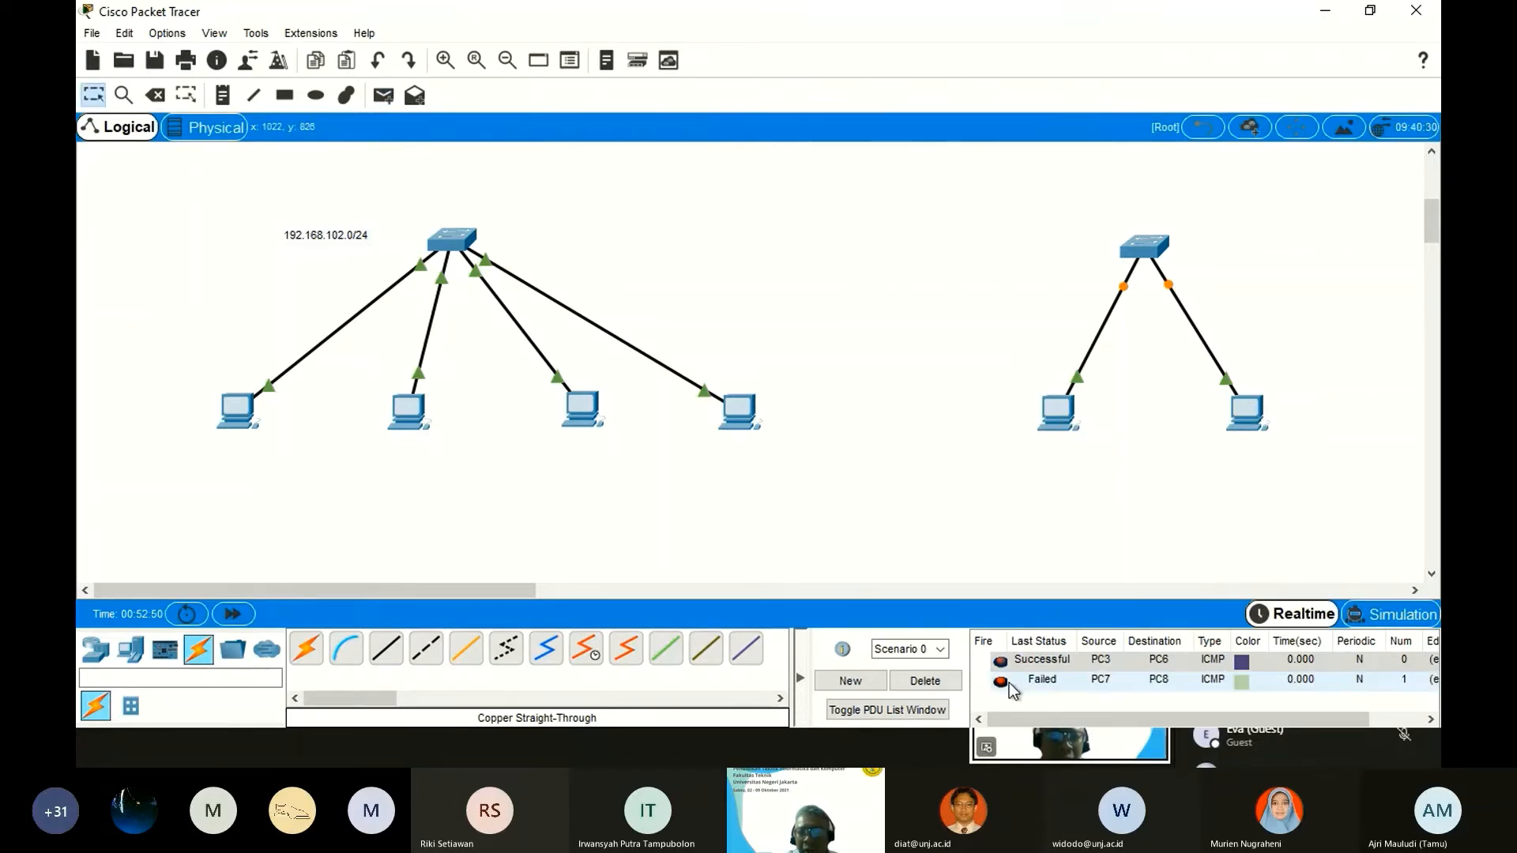
{"action": "left_click", "coordinate": [1000, 684]}
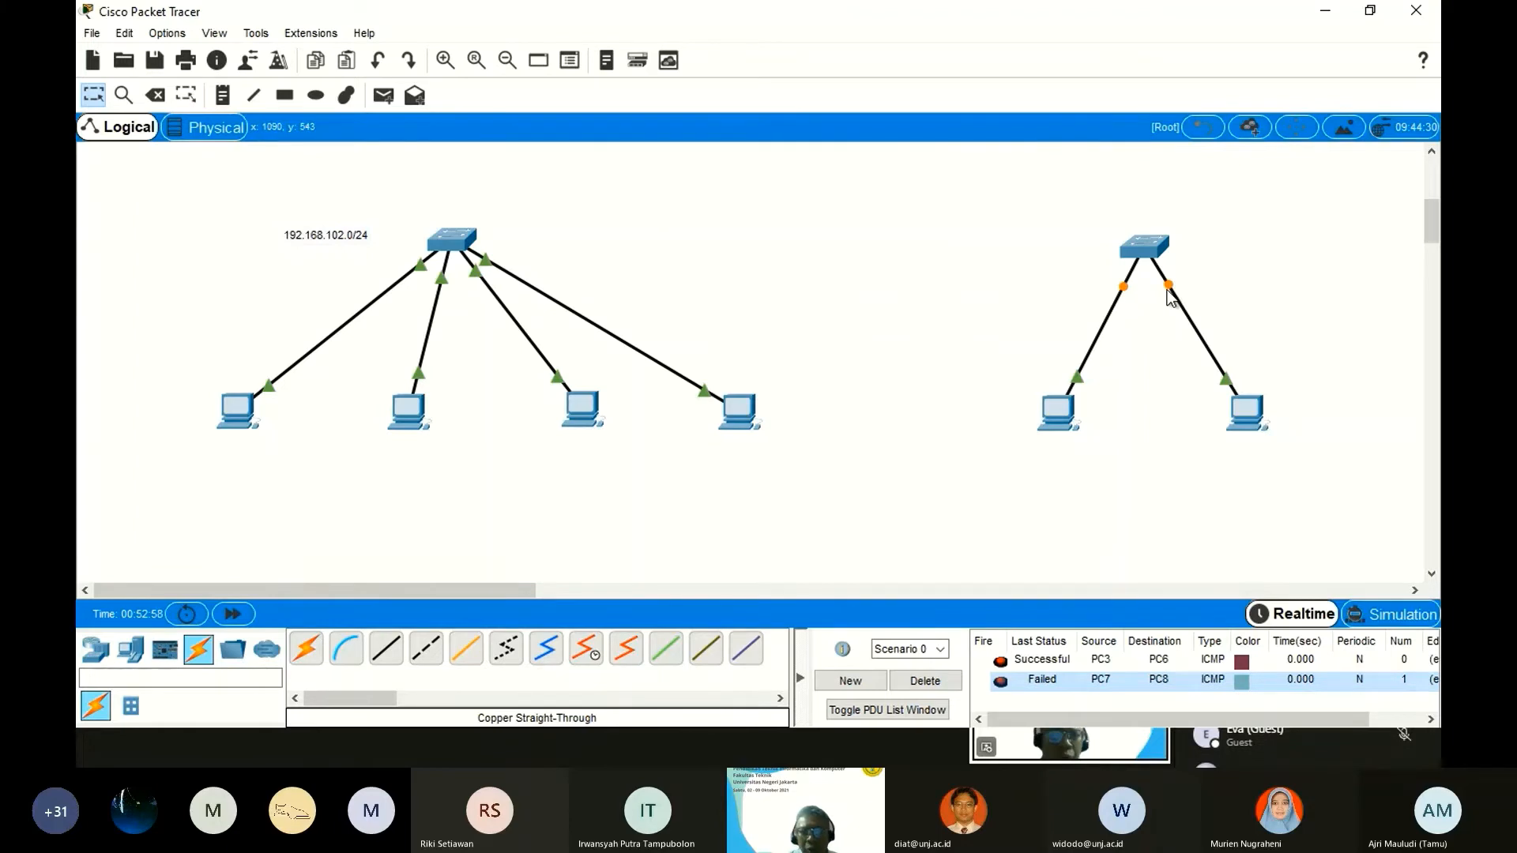
{"action": "left_click", "coordinate": [233, 615]}
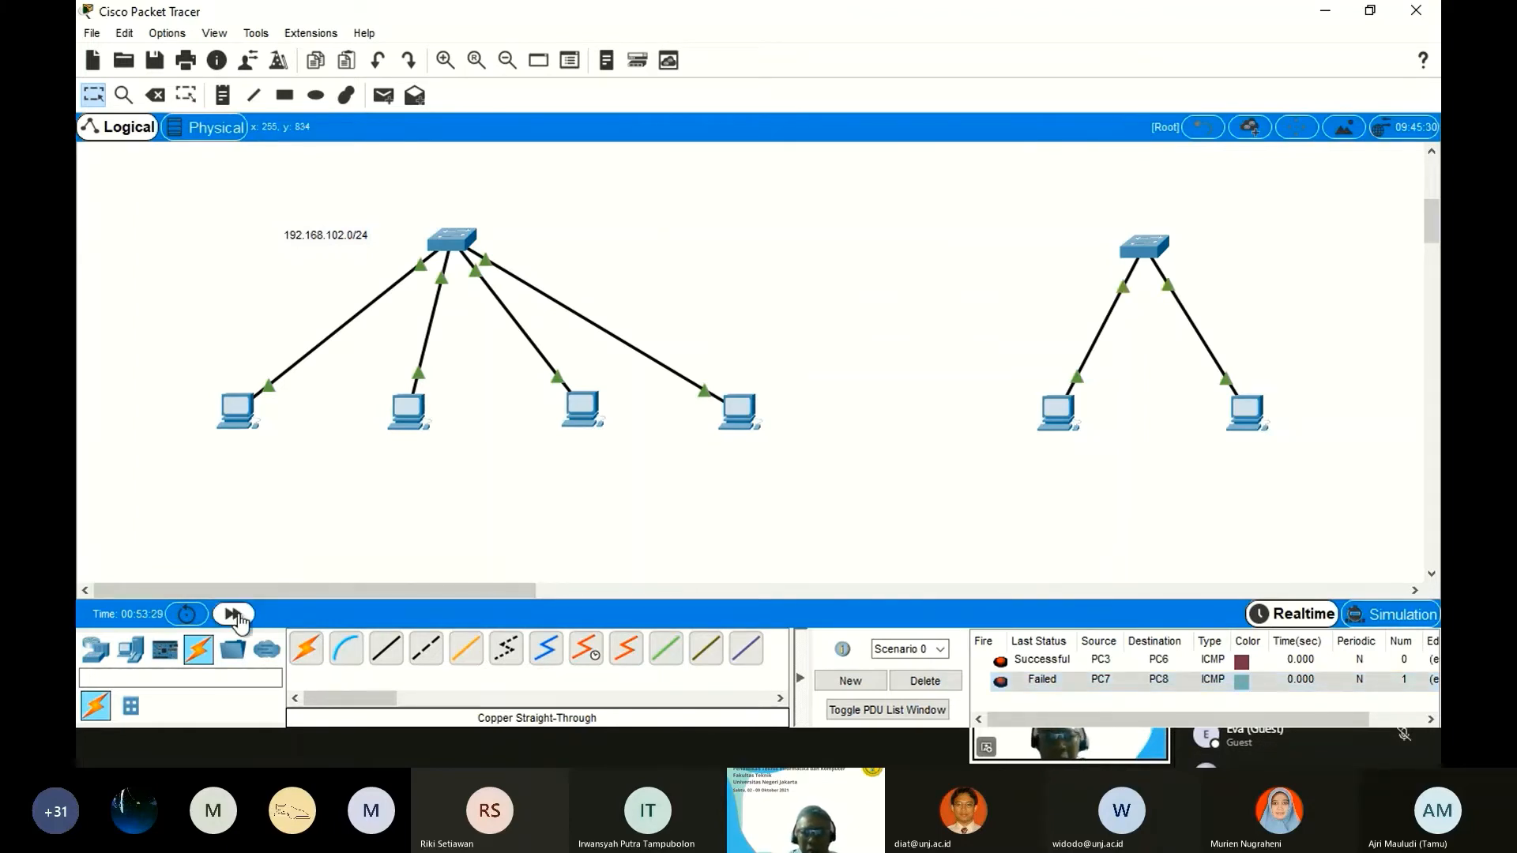
Fast-forward the network time and retest PC7 to PC8 with a new simple PDU, clearing the scenario's PDU list.
{"action": "left_click", "coordinate": [237, 619]}
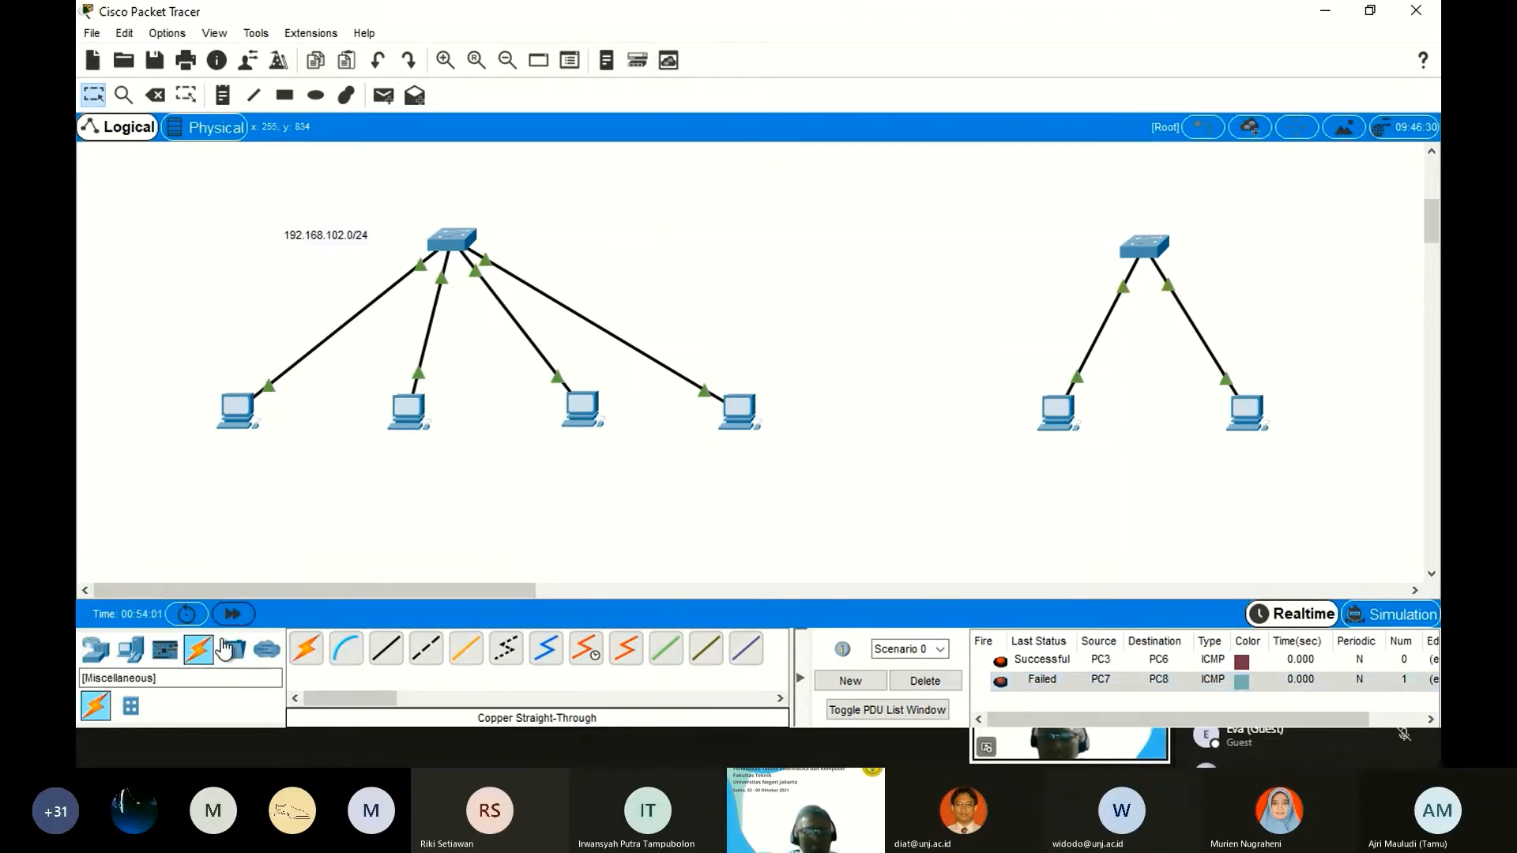
{"action": "left_click", "coordinate": [383, 96]}
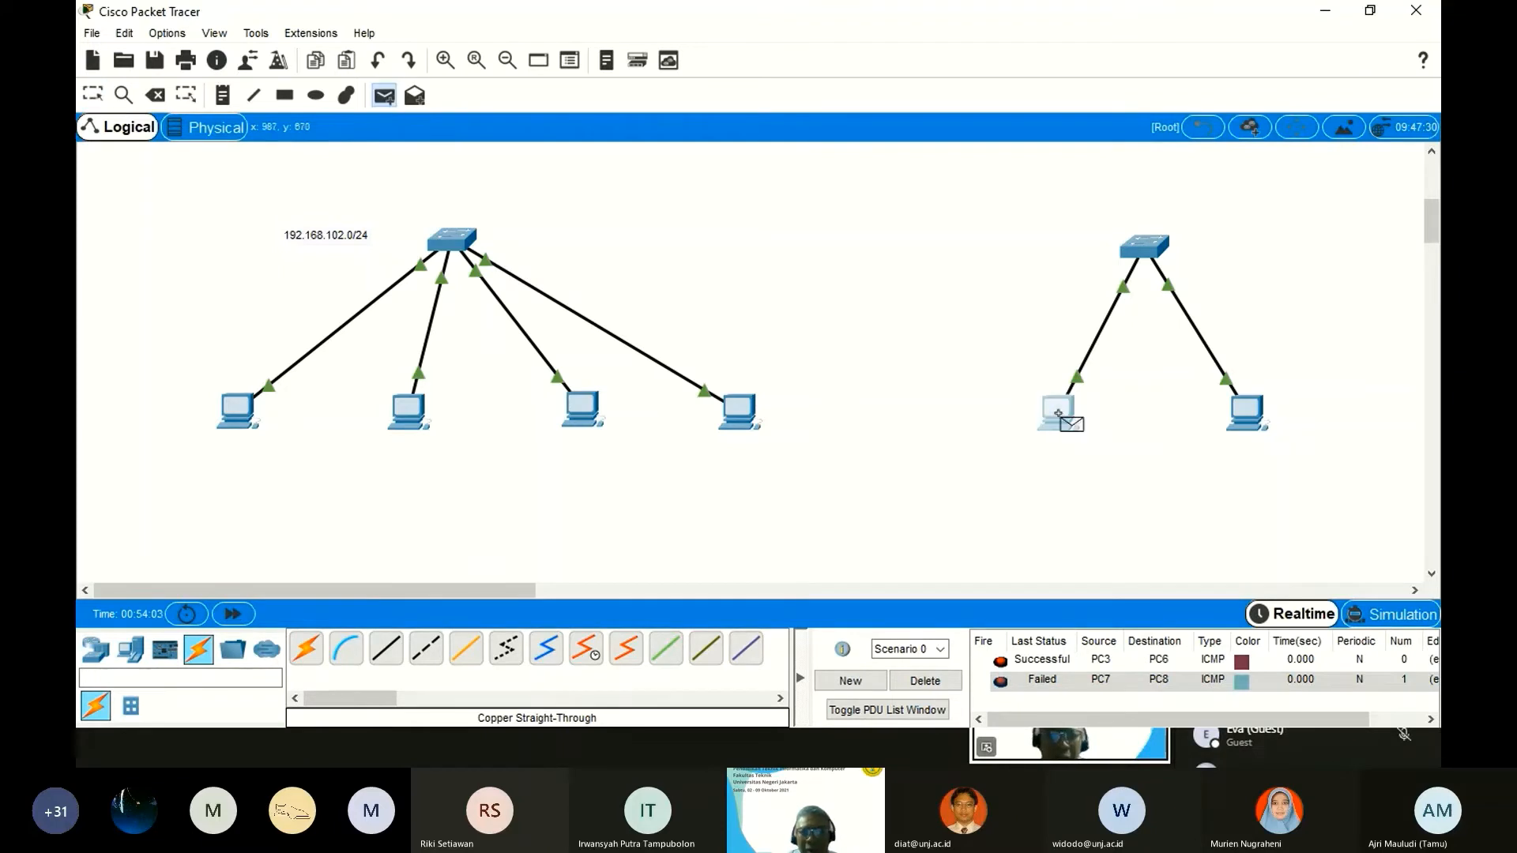
{"action": "left_click", "coordinate": [1058, 414]}
{"action": "left_click", "coordinate": [1246, 411]}
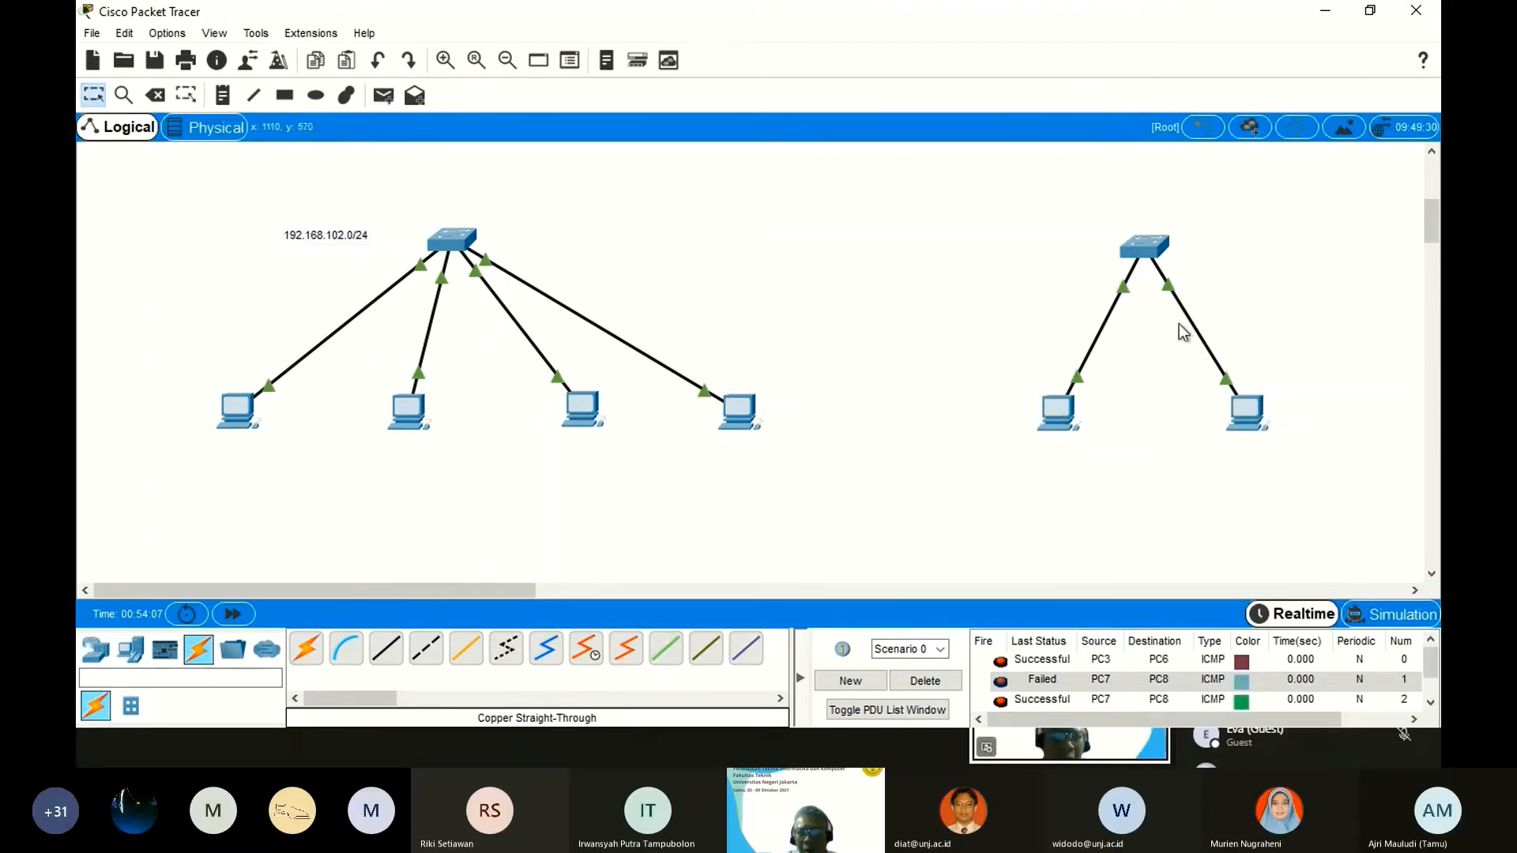
{"action": "left_click", "coordinate": [952, 681]}
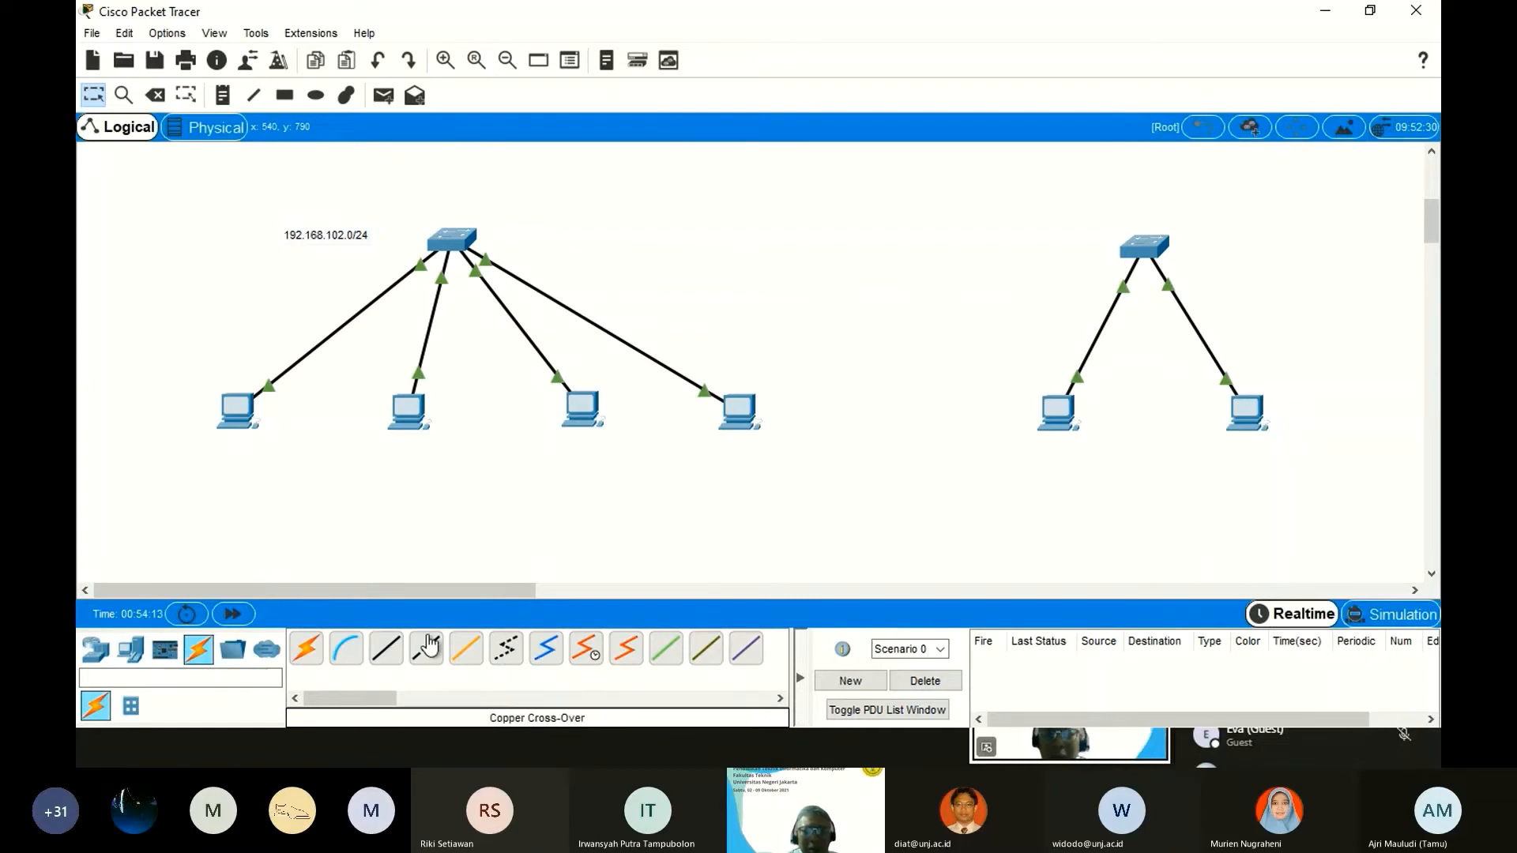
{"action": "left_click", "coordinate": [425, 650]}
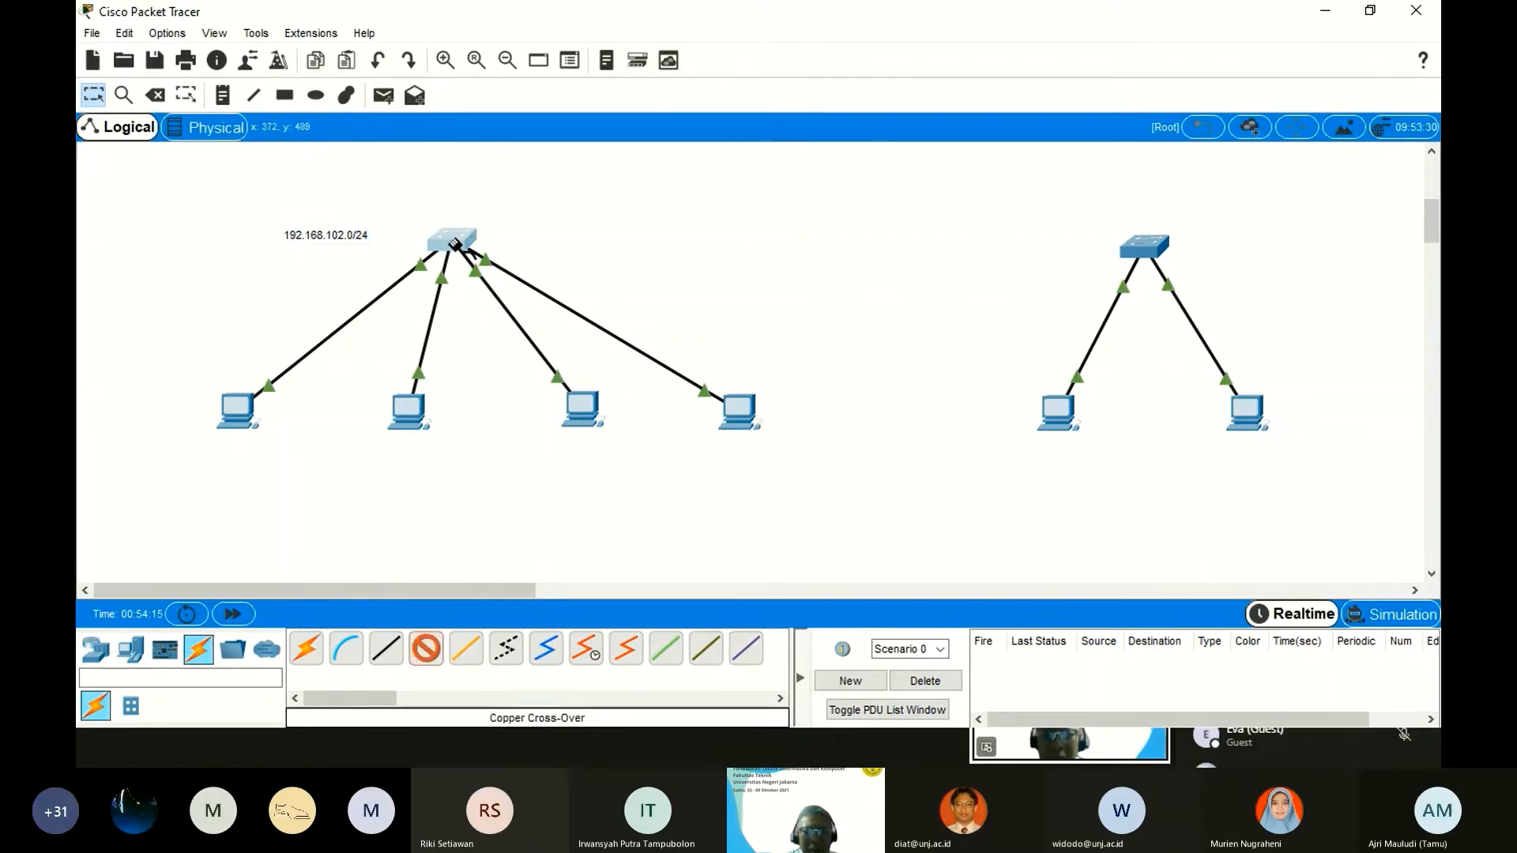
{"action": "left_click", "coordinate": [450, 238]}
{"action": "left_click", "coordinate": [544, 270]}
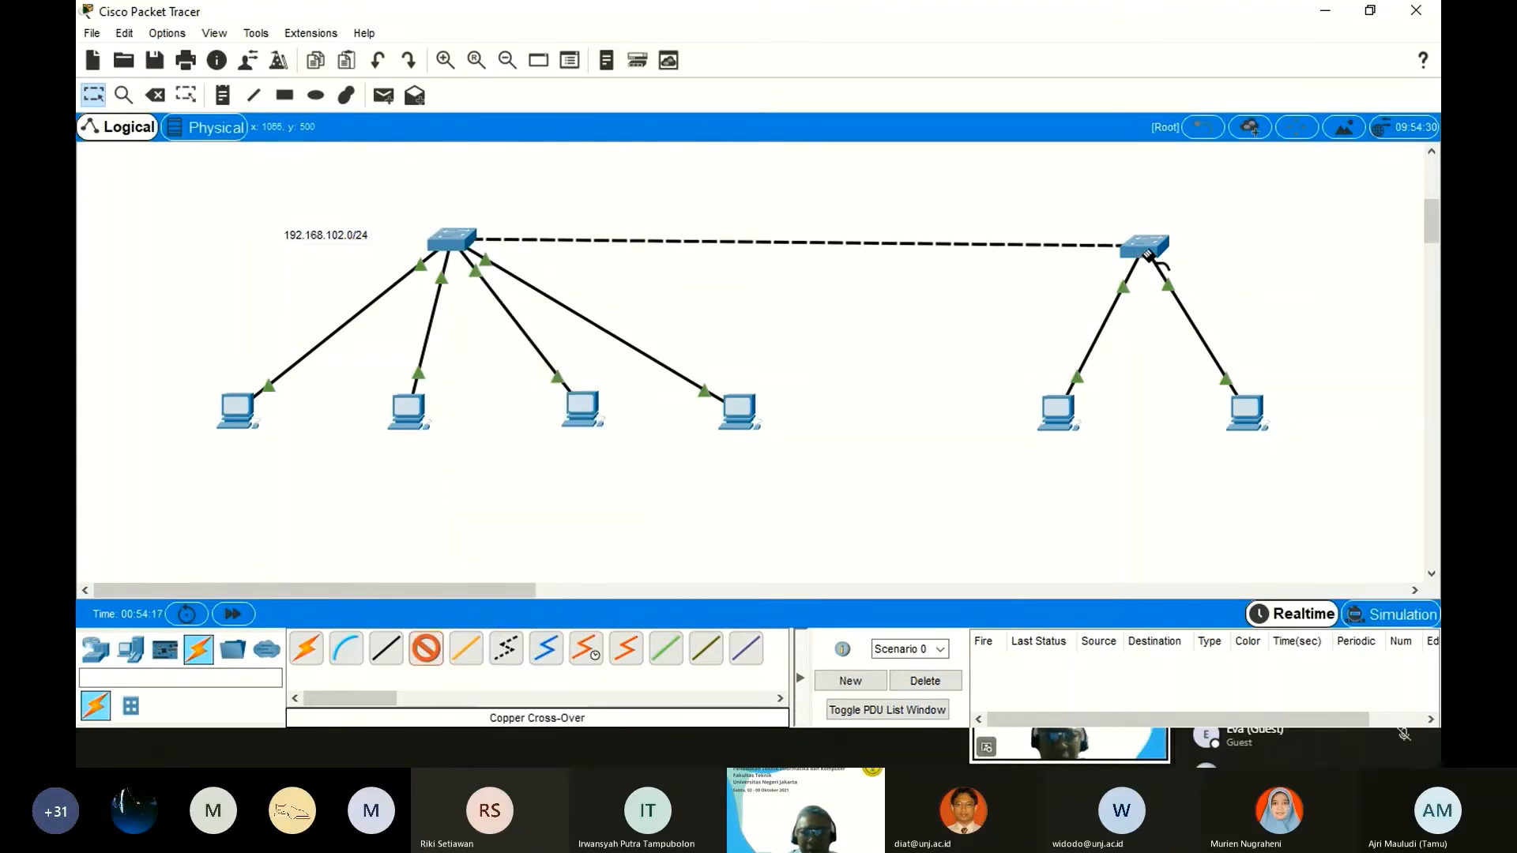
{"action": "key", "text": "Escape"}
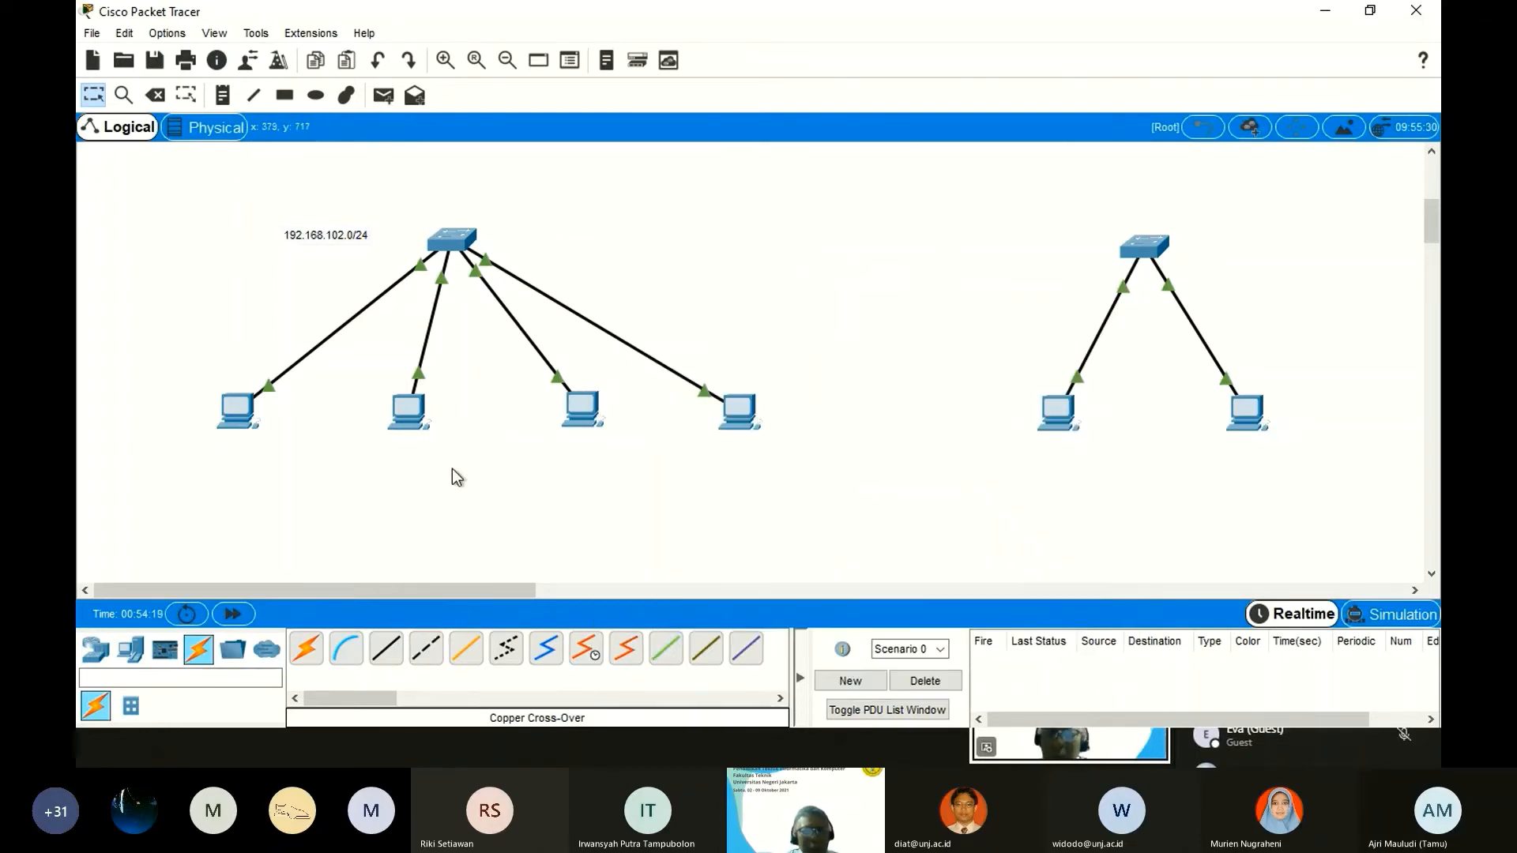
Connect GigabitEthernet0/1 of the four-PC switch to GigabitEthernet0/1 of the two-PC switch with a copper cross-over cable.
{"action": "left_click", "coordinate": [425, 649]}
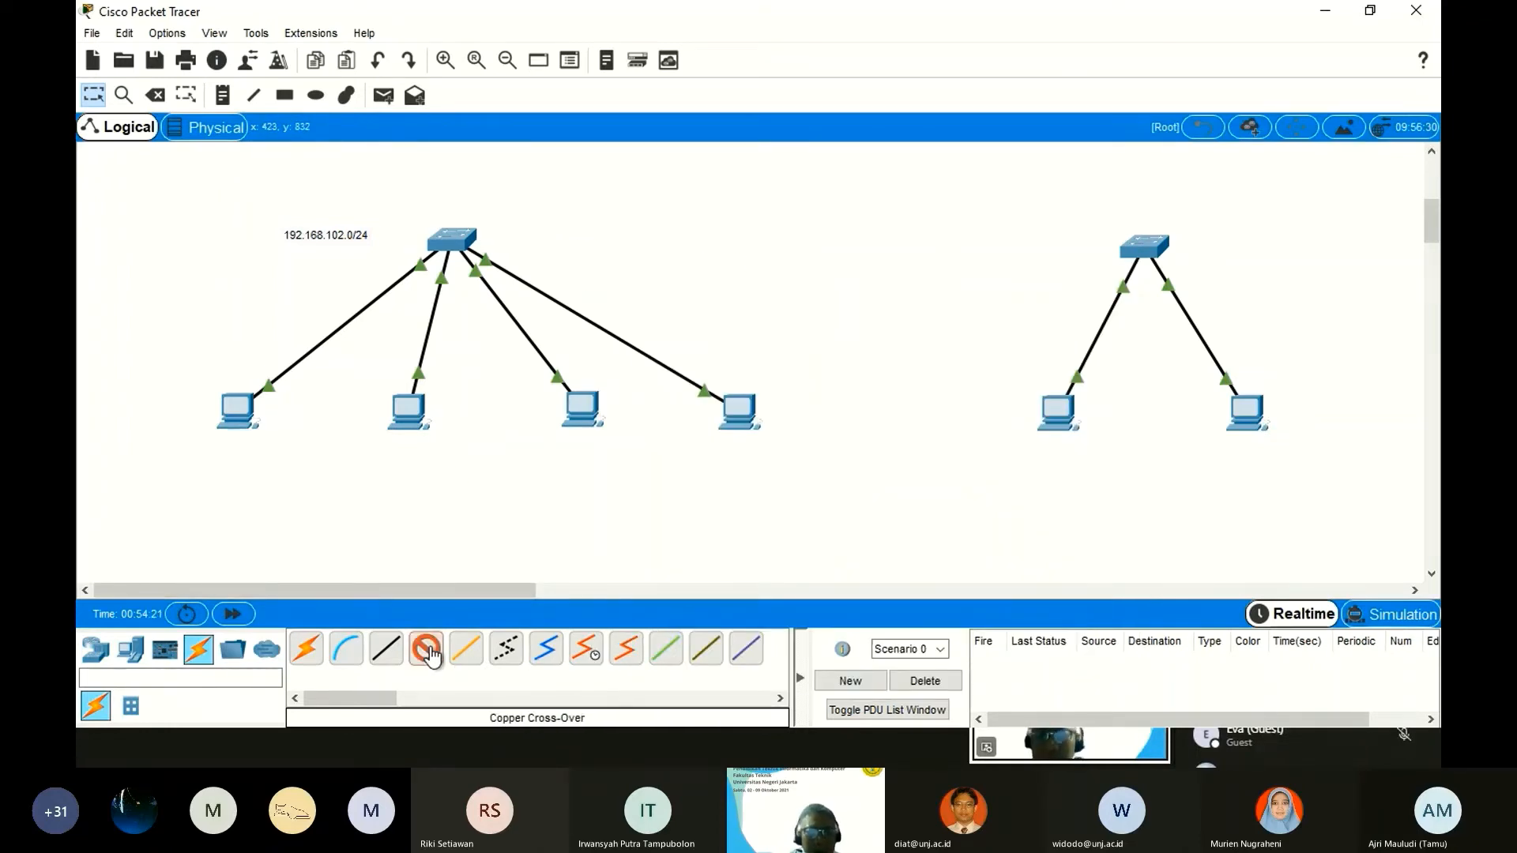
{"action": "left_click", "coordinate": [448, 239]}
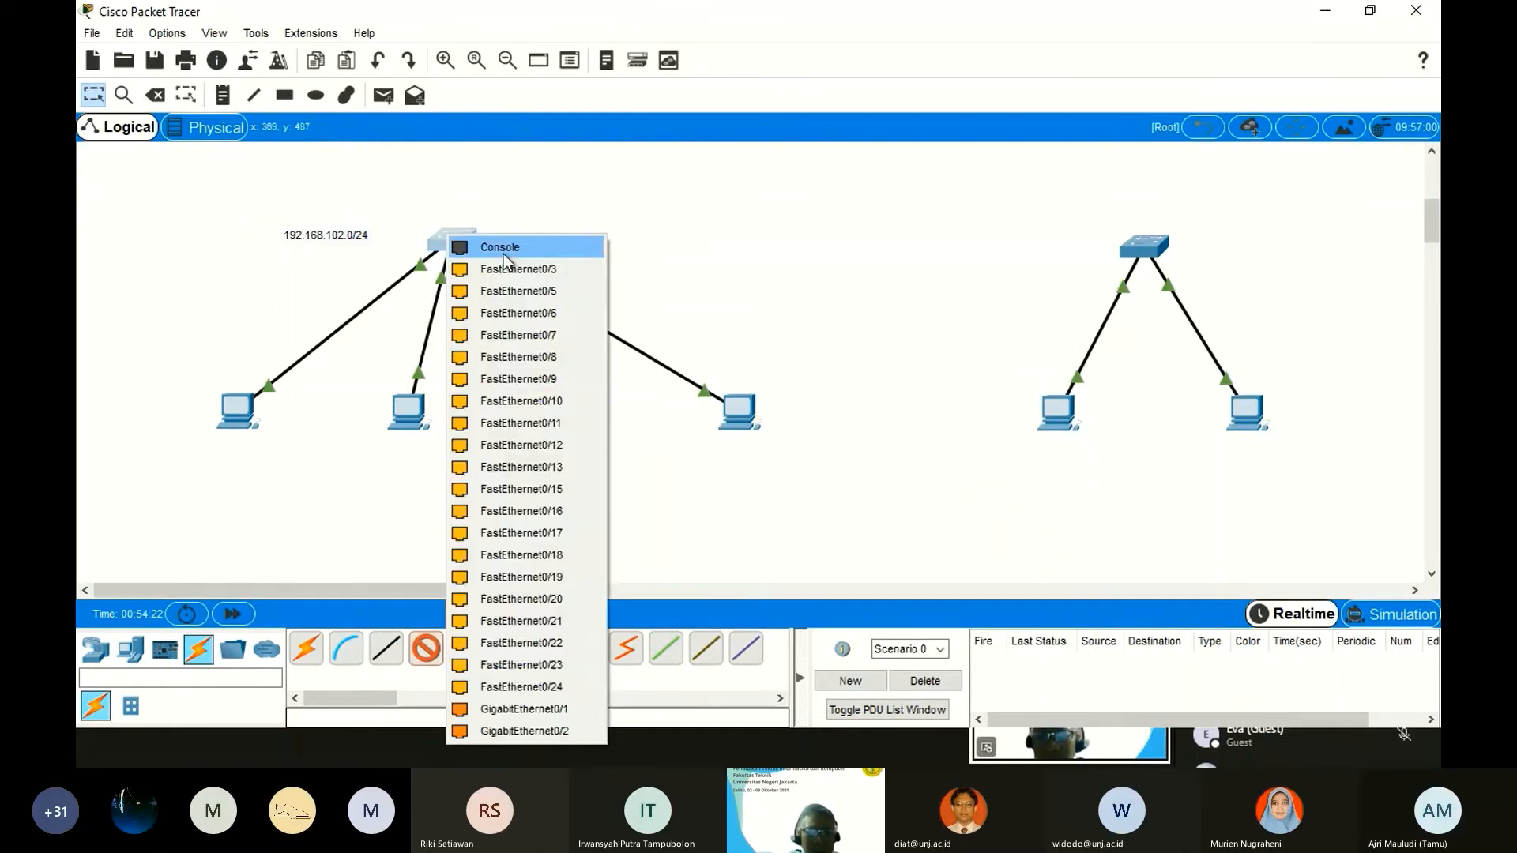
{"action": "left_click", "coordinate": [566, 709]}
{"action": "left_click", "coordinate": [1142, 244]}
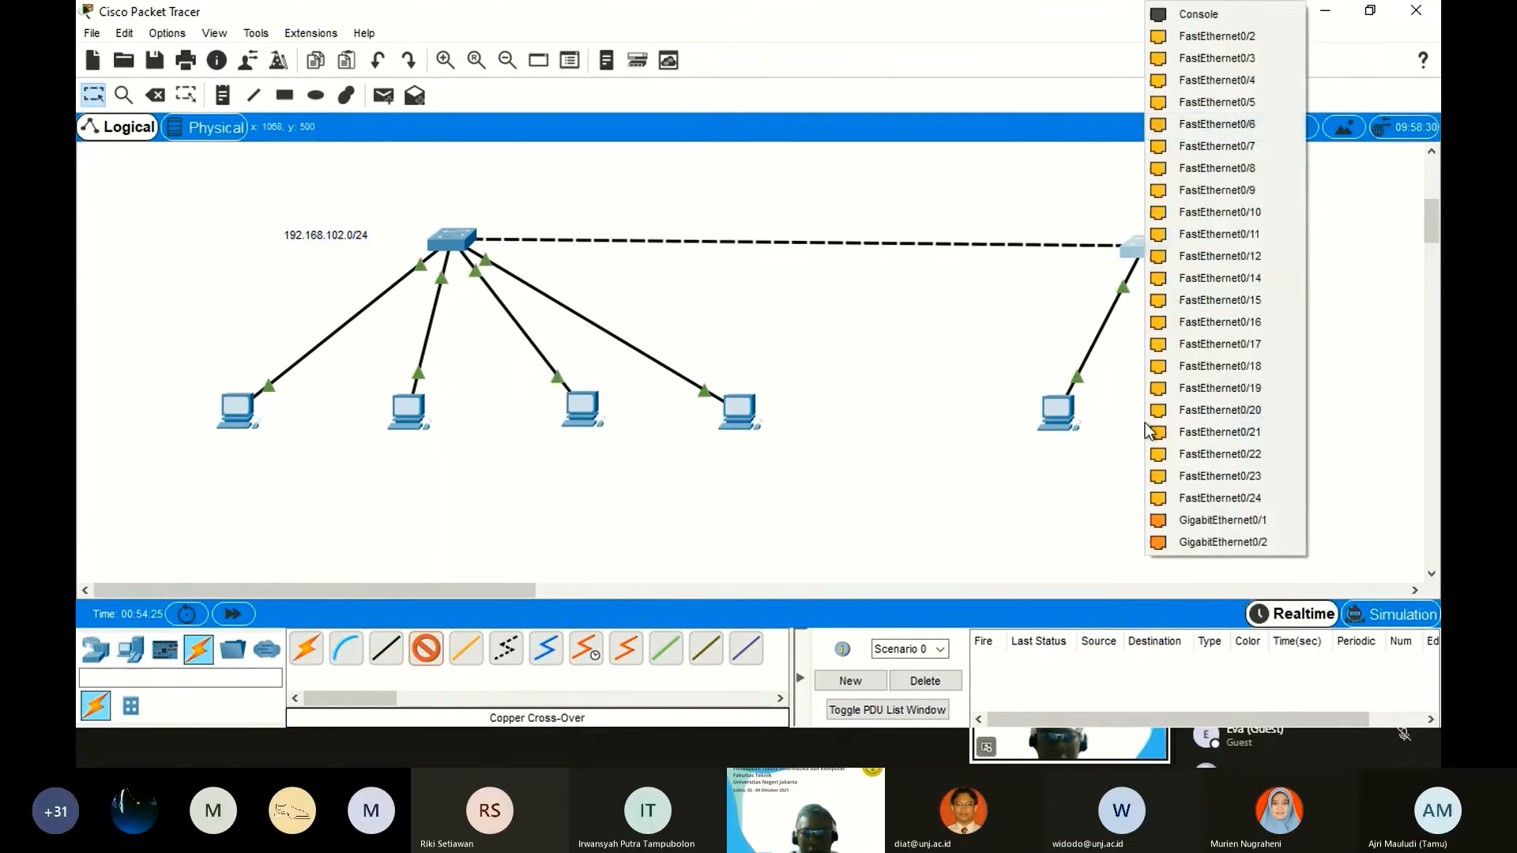
{"action": "left_click", "coordinate": [1201, 521]}
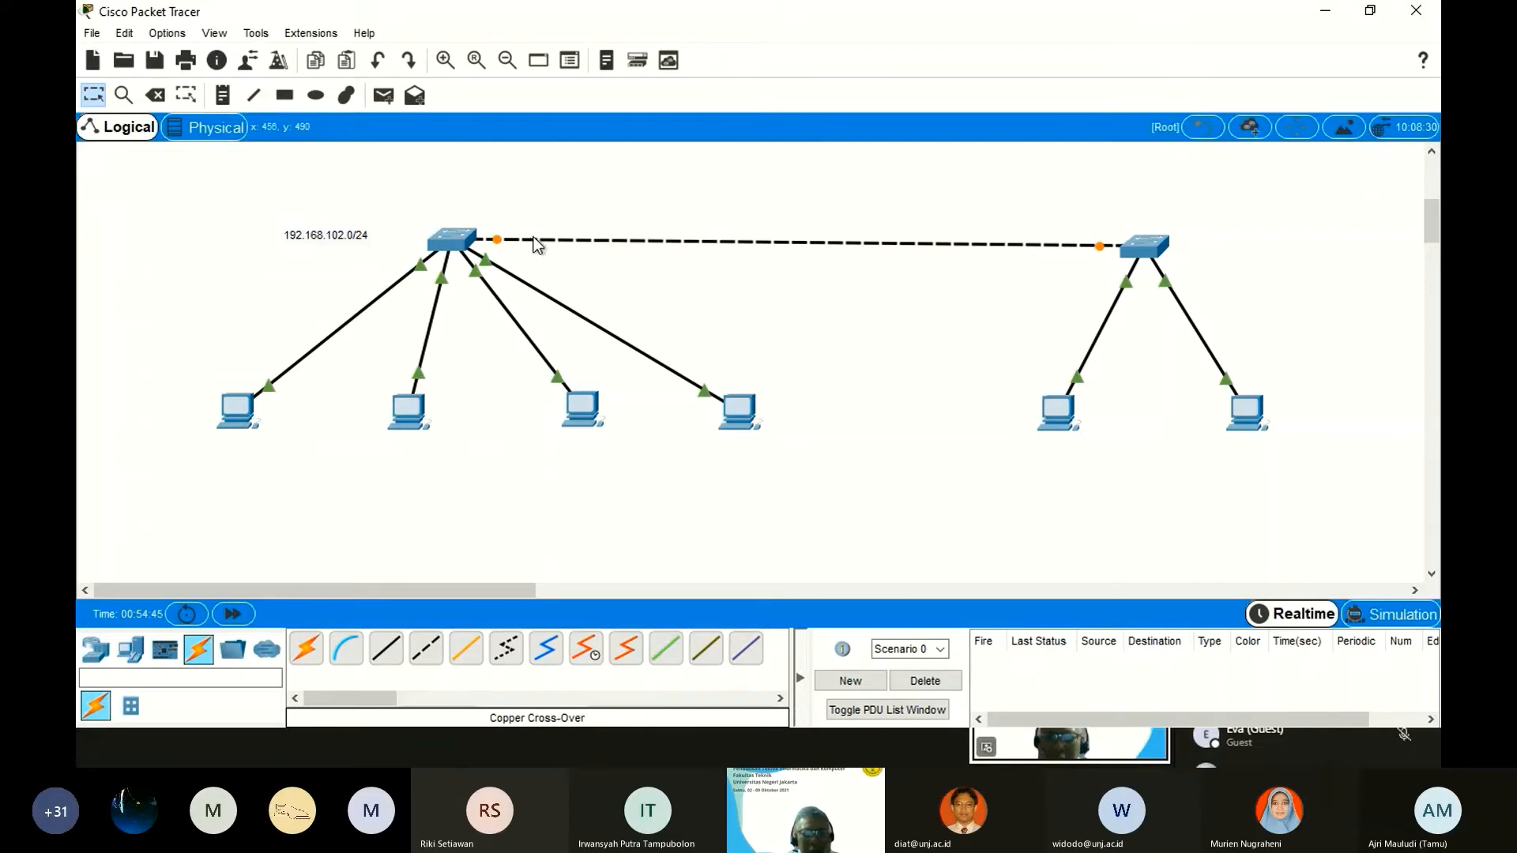
Fast-forward the network time and test the connection between the two LANs with a simple PDU from PC3 to PC8.
{"action": "left_click", "coordinate": [236, 615]}
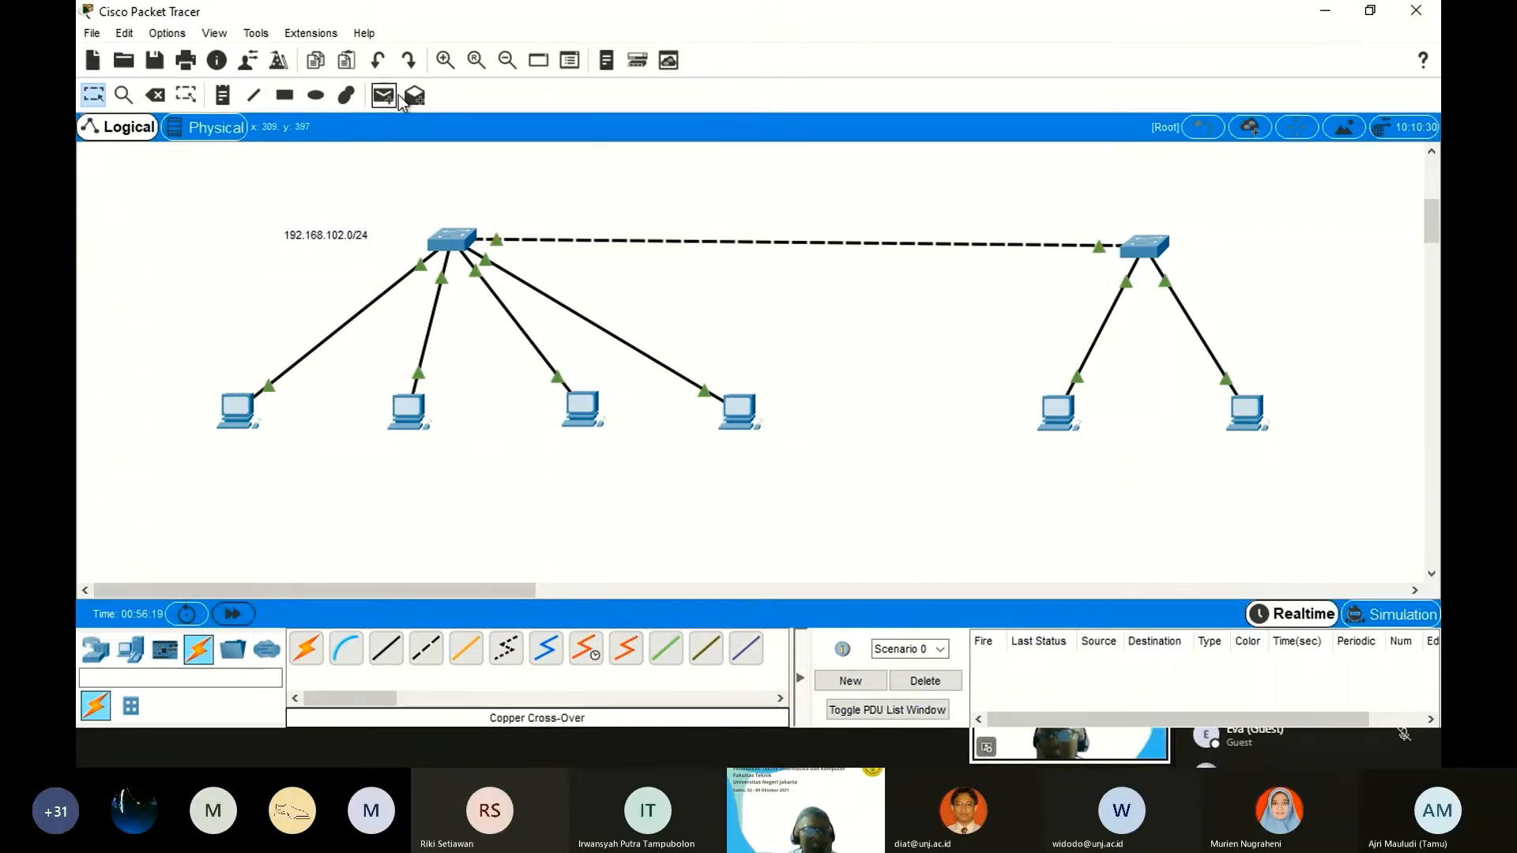
{"action": "left_click", "coordinate": [391, 92]}
{"action": "left_click", "coordinate": [240, 413]}
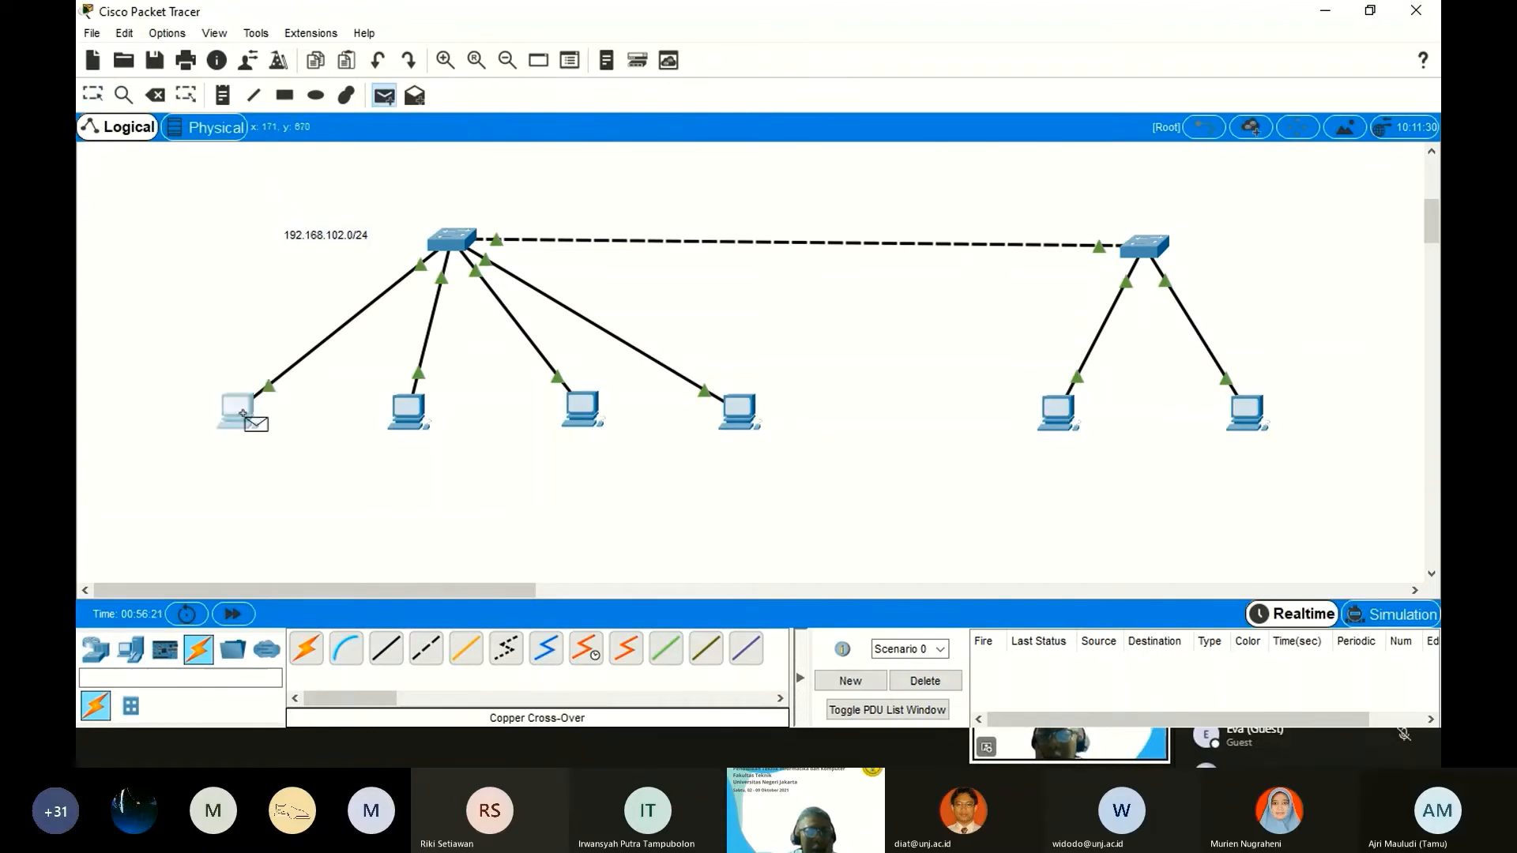
{"action": "left_click", "coordinate": [1262, 430]}
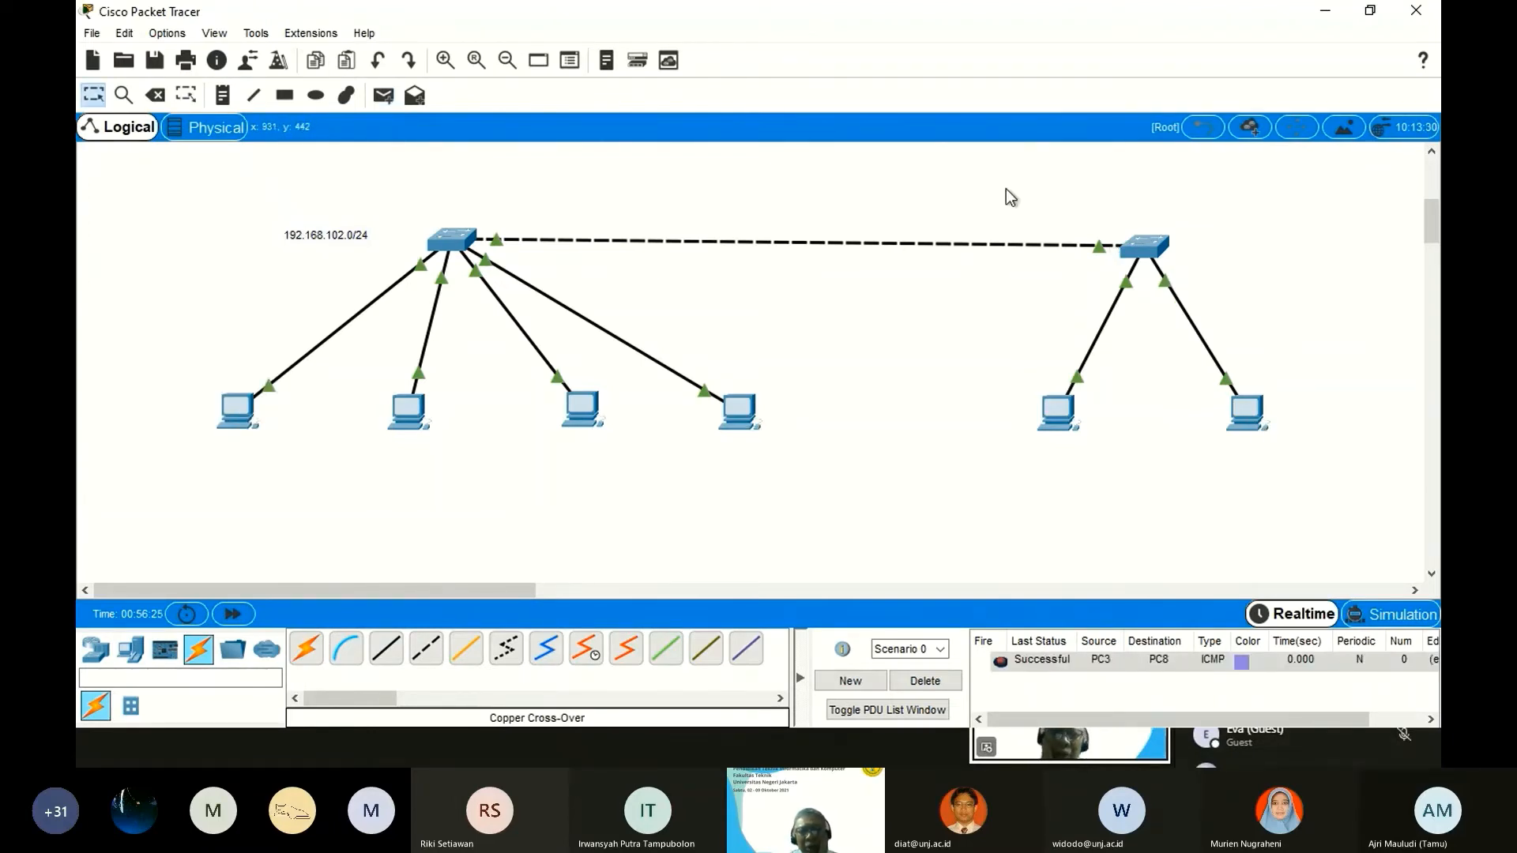
Move the two-PC switch together with its PCs slightly closer to the four-PC LAN.
{"action": "left_click_drag", "start_coordinate": [995, 185], "coordinate": [1314, 478]}
{"action": "left_click_drag", "start_coordinate": [1155, 252], "coordinate": [1080, 247]}
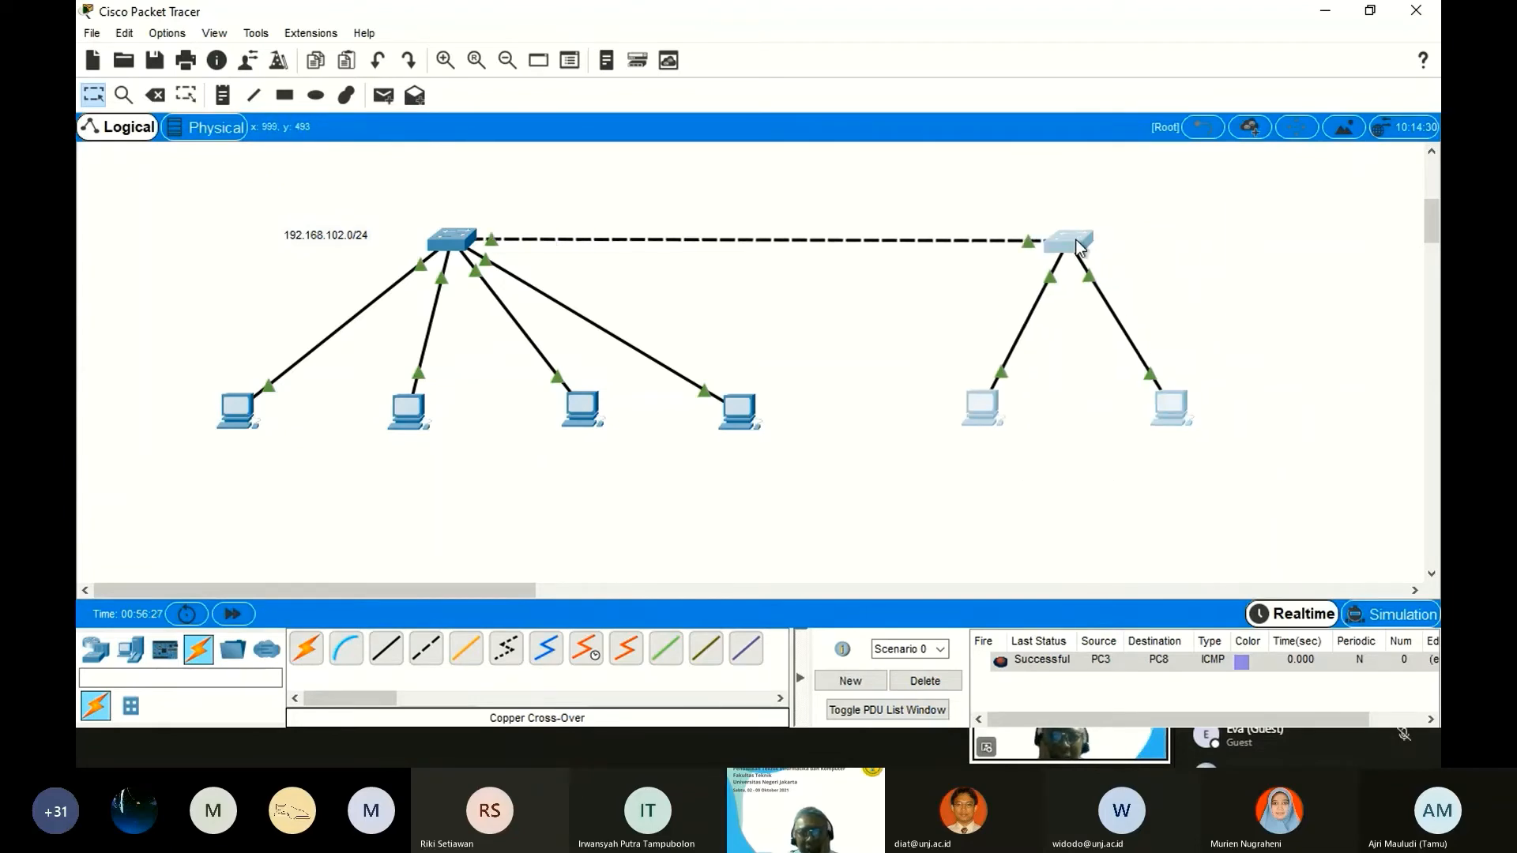
{"action": "left_click", "coordinate": [1274, 328]}
{"action": "scroll", "coordinate": [821, 252], "scroll_direction": "up", "scroll_amount": 5}
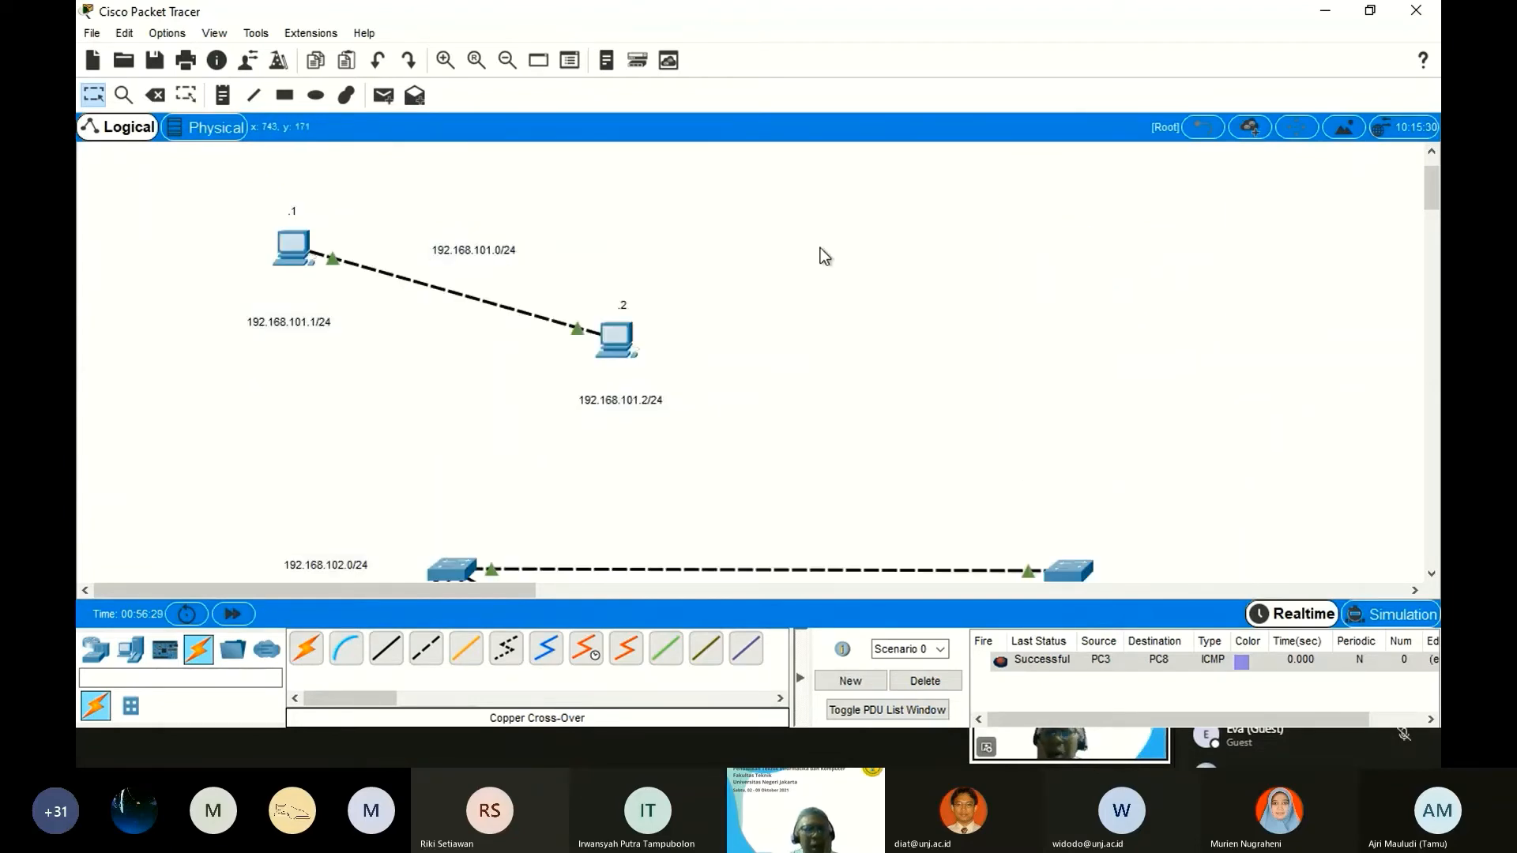
{"action": "scroll", "coordinate": [489, 289], "scroll_direction": "down", "scroll_amount": 4}
{"action": "scroll", "coordinate": [504, 336], "scroll_direction": "down", "scroll_amount": 2}
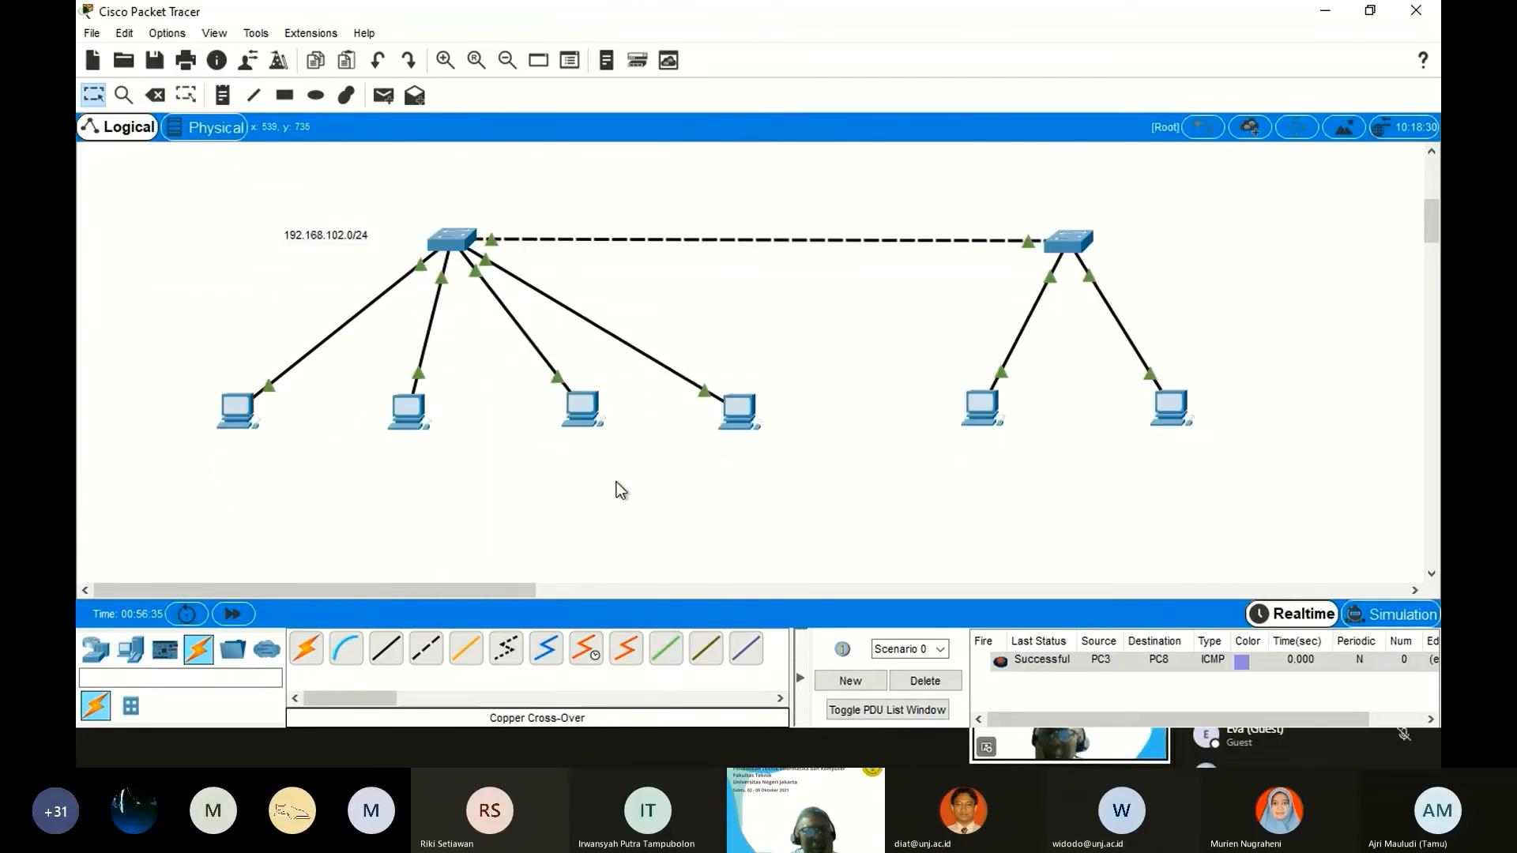
{"action": "scroll", "coordinate": [553, 442], "scroll_direction": "down", "scroll_amount": 2}
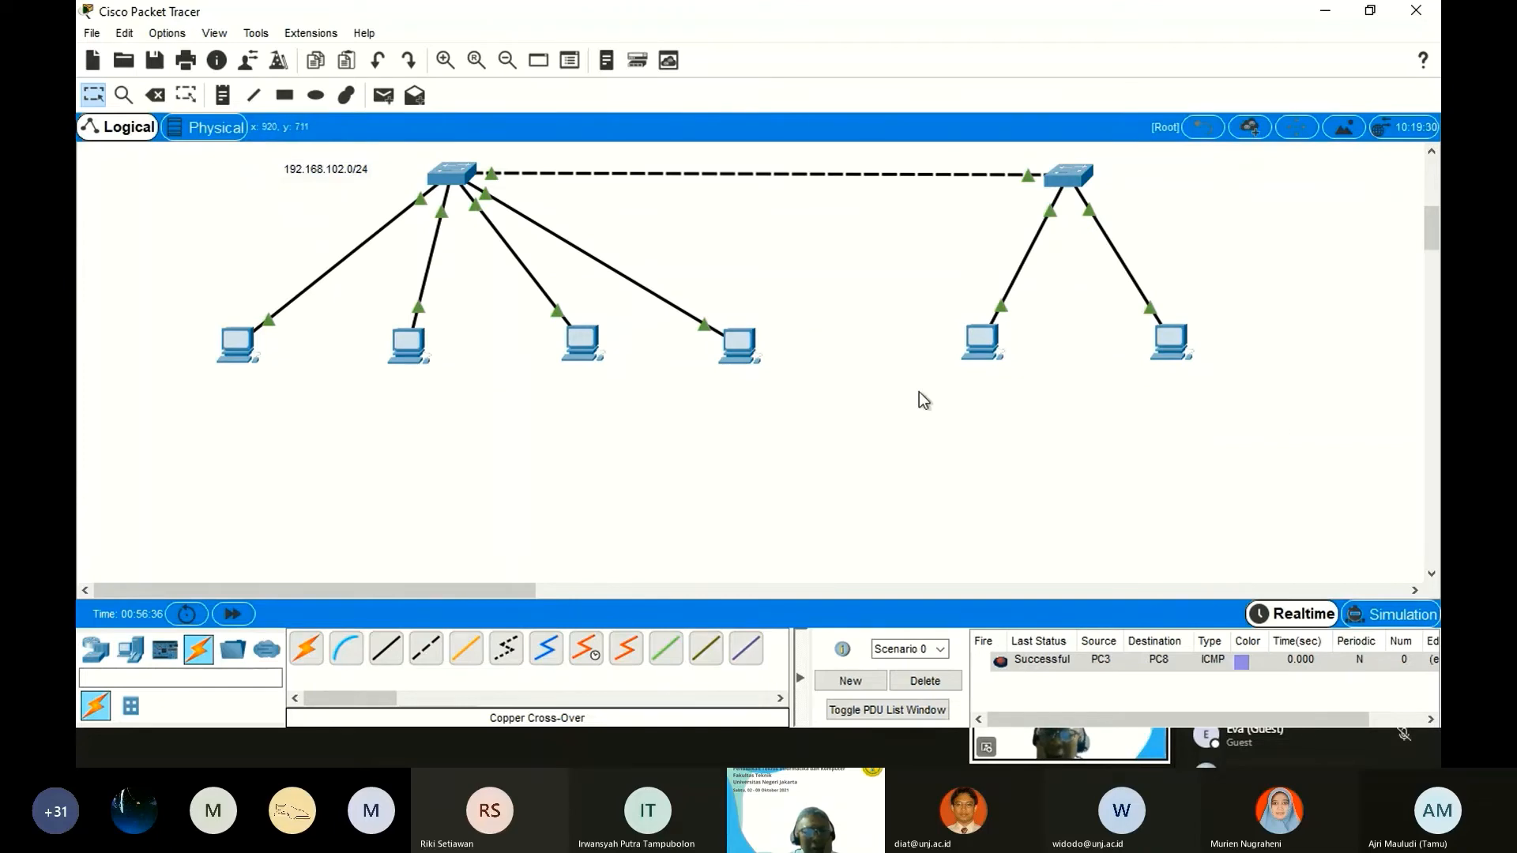
{"action": "scroll", "coordinate": [709, 467], "scroll_direction": "down", "scroll_amount": 2}
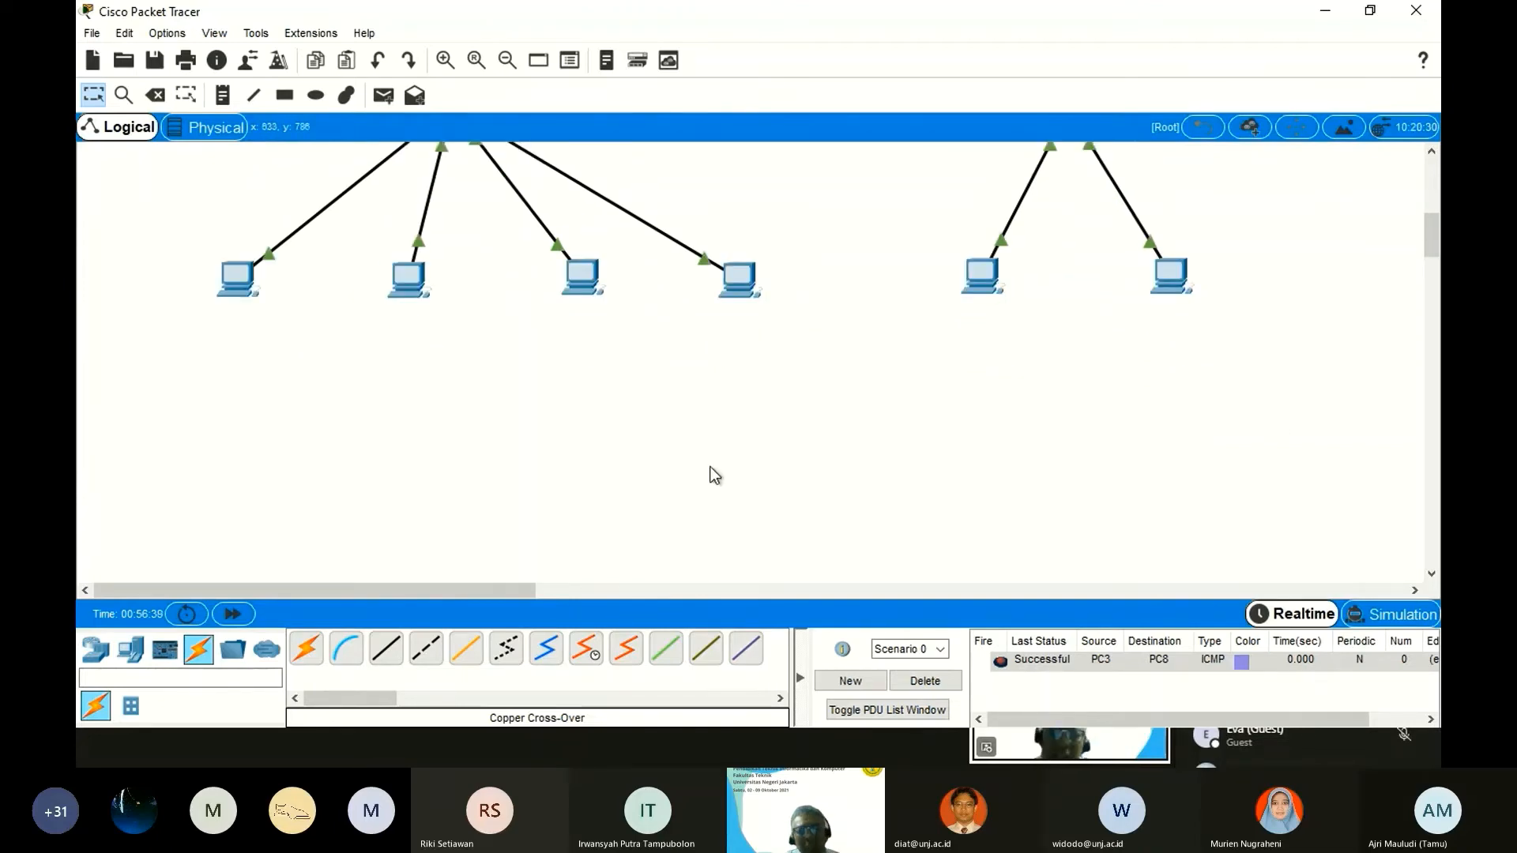
{"action": "scroll", "coordinate": [714, 474], "scroll_direction": "up", "scroll_amount": 2}
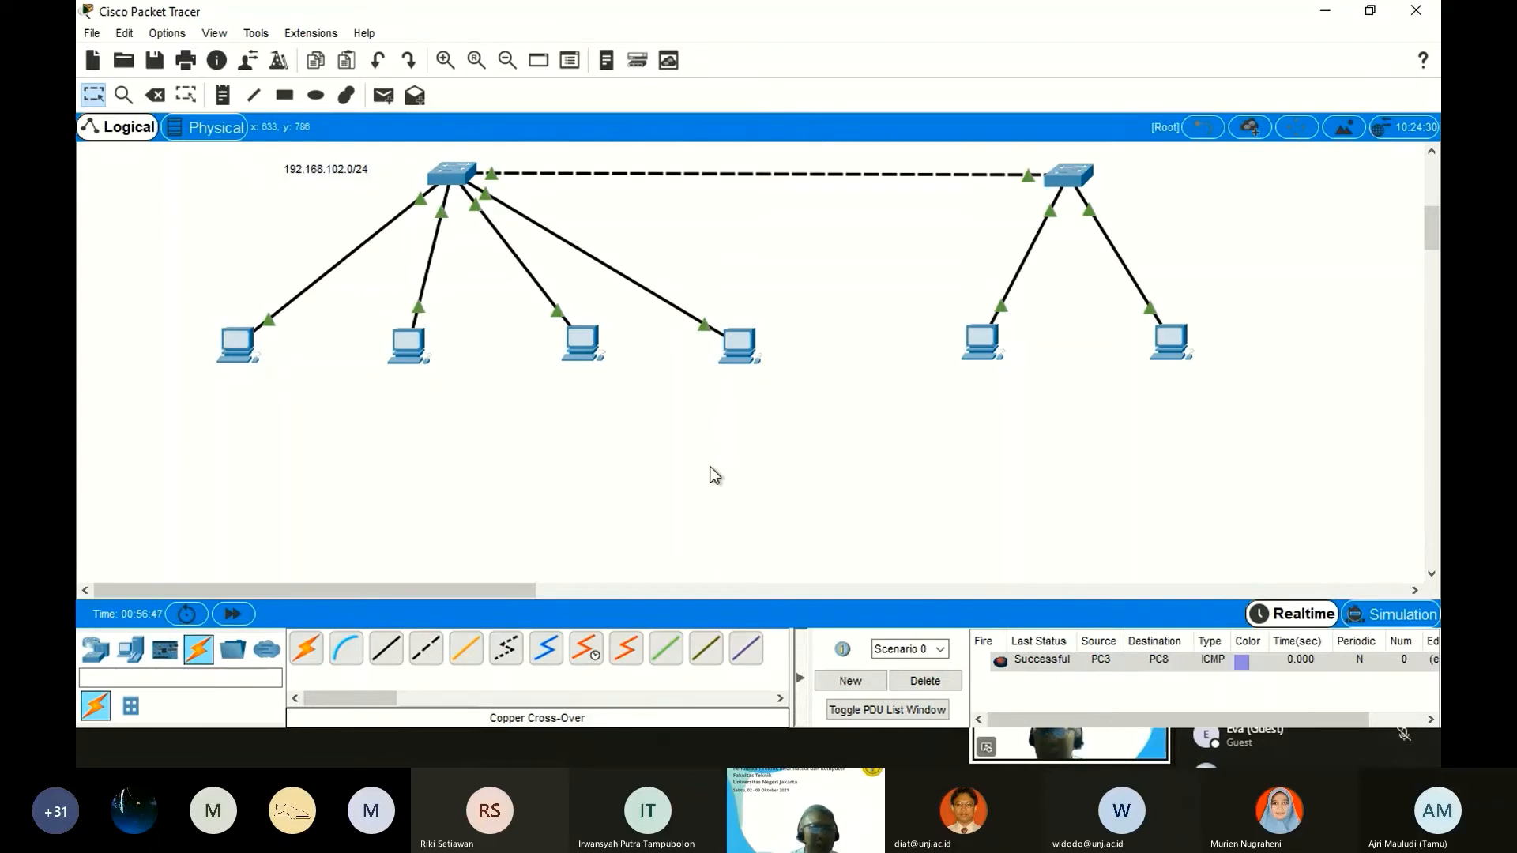
{"action": "scroll", "coordinate": [451, 441], "scroll_direction": "down", "scroll_amount": 2}
{"action": "scroll", "coordinate": [452, 442], "scroll_direction": "up", "scroll_amount": 2}
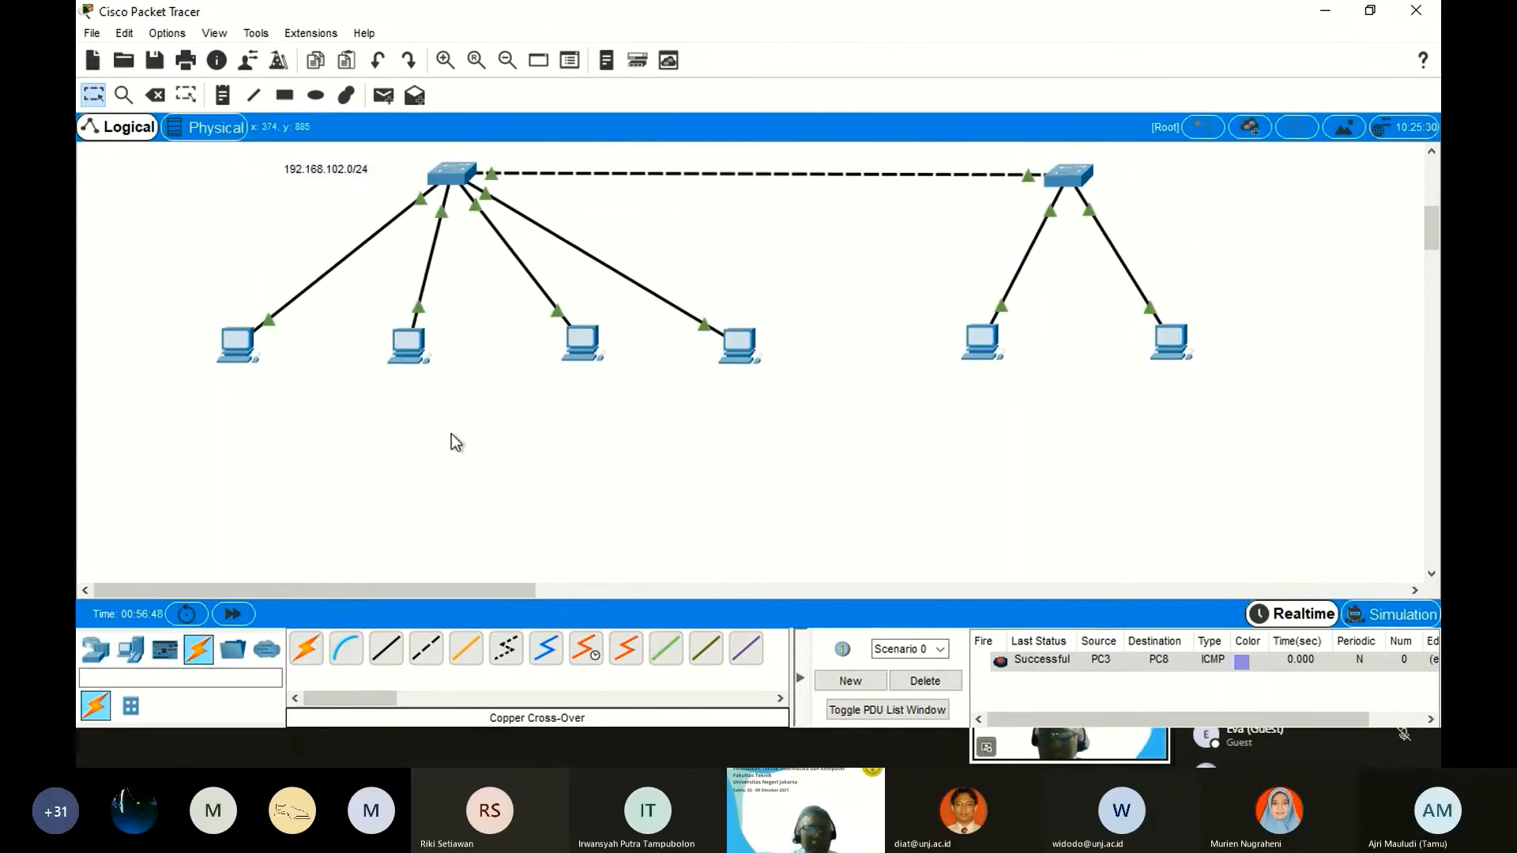
Place two 2960-24TT switches side by side in the empty workspace below the linked LANs.
{"action": "scroll", "coordinate": [451, 462], "scroll_direction": "down", "scroll_amount": 2}
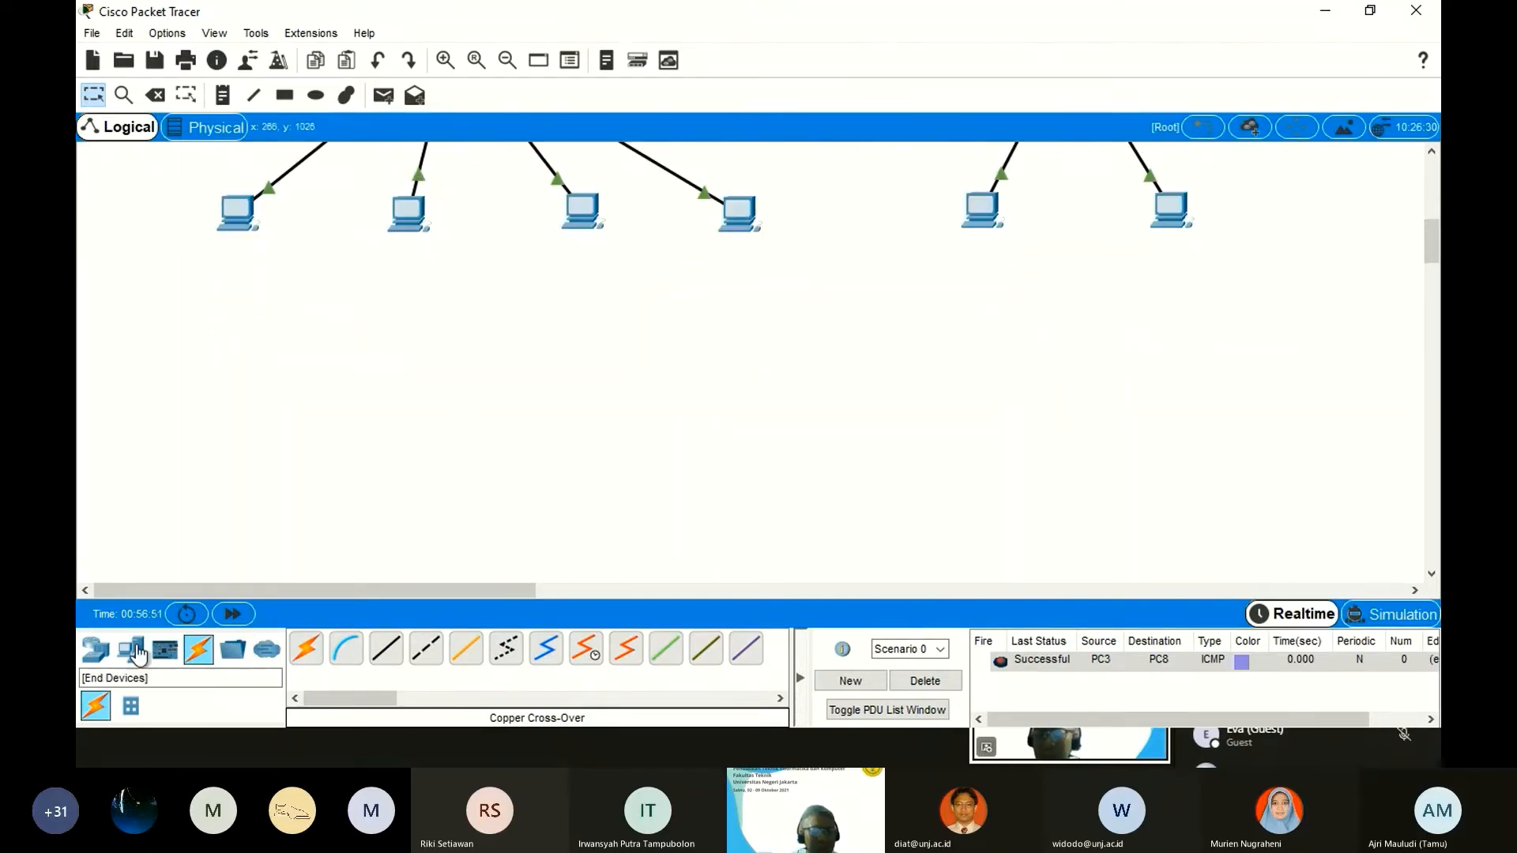
{"action": "left_click", "coordinate": [96, 656]}
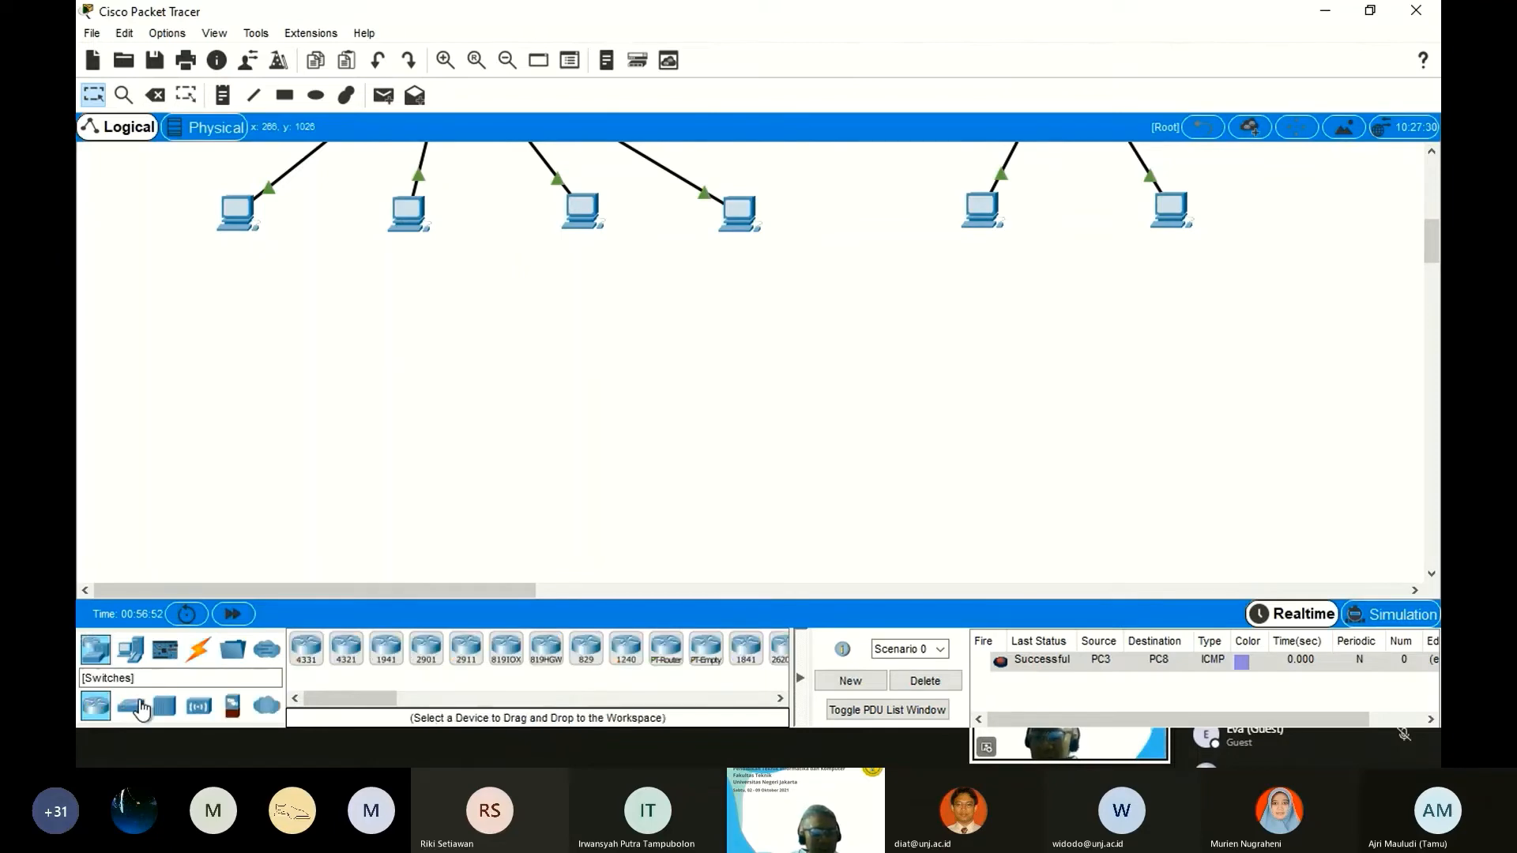
{"action": "left_click", "coordinate": [130, 705]}
{"action": "left_click", "coordinate": [308, 665]}
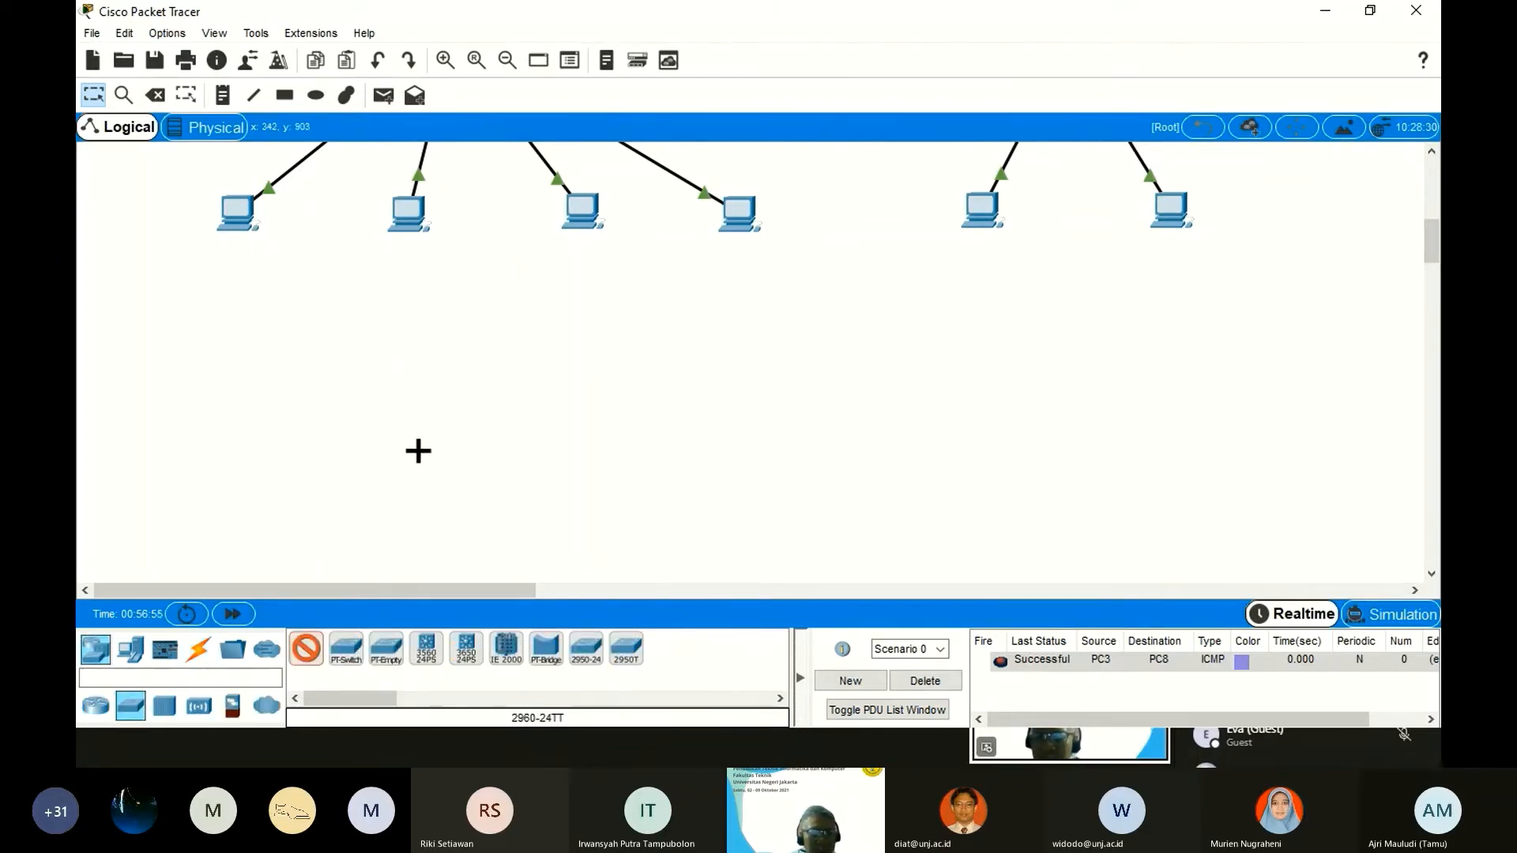
{"action": "left_click", "coordinate": [417, 448]}
{"action": "left_click", "coordinate": [307, 648]}
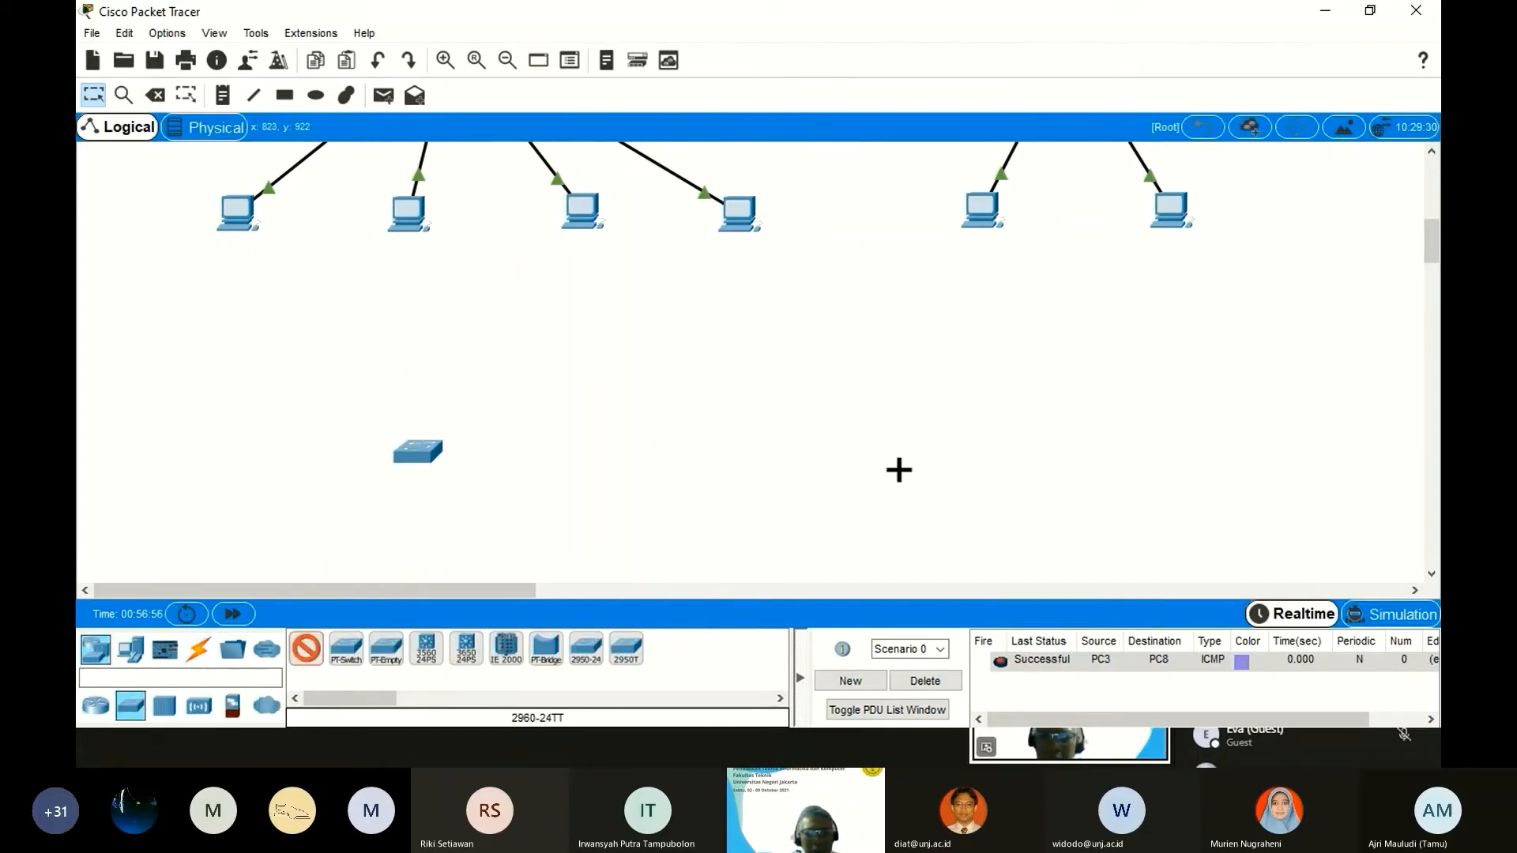
{"action": "left_click", "coordinate": [898, 467]}
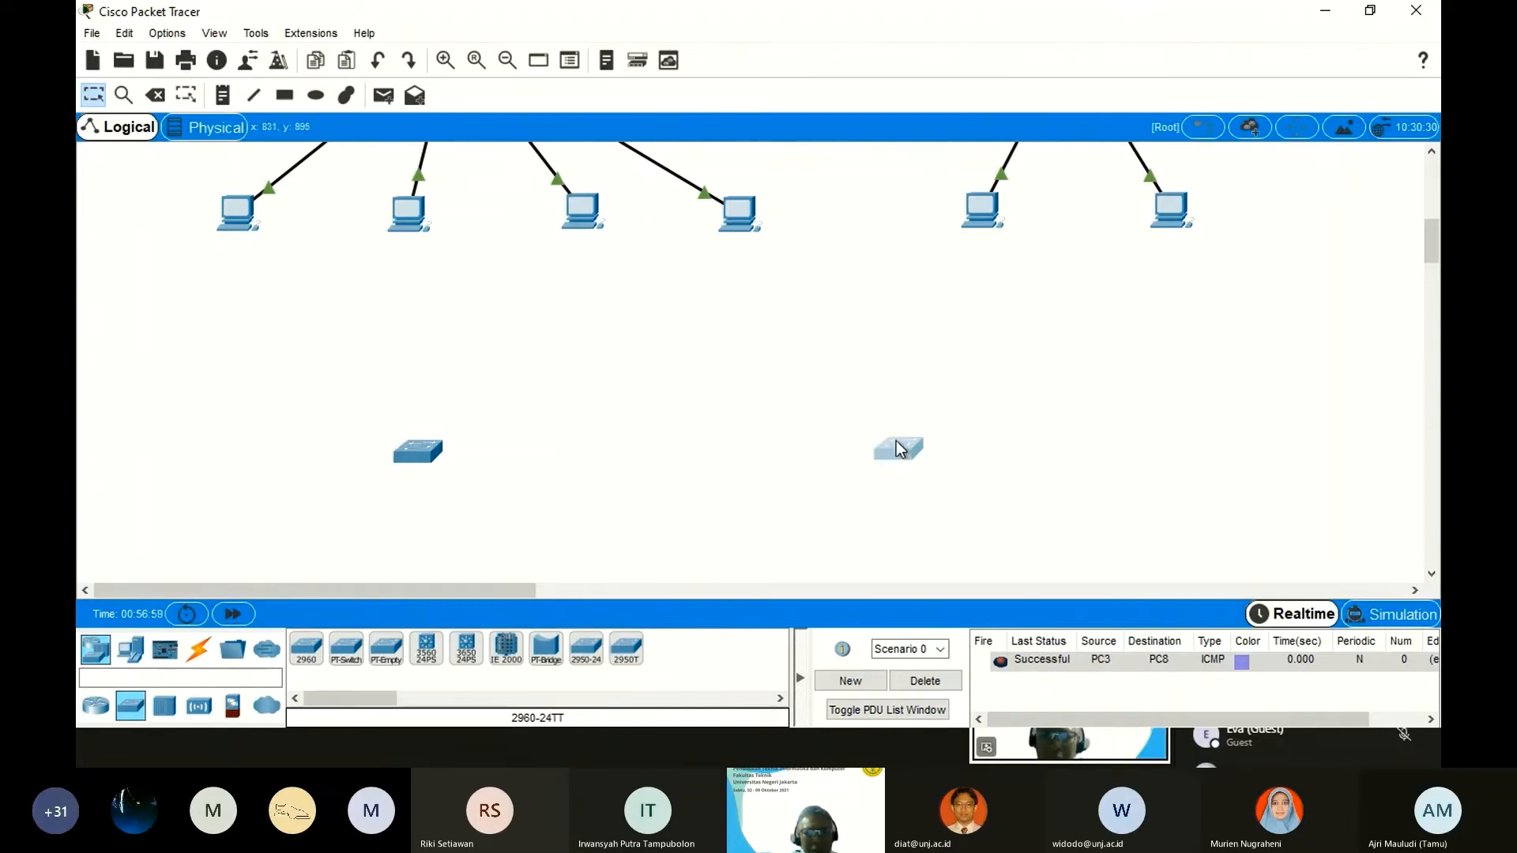
Move both new 2960 switches together further down, away from the LANs above.
{"action": "scroll", "coordinate": [376, 403], "scroll_direction": "down", "scroll_amount": 2}
{"action": "left_click_drag", "start_coordinate": [359, 299], "coordinate": [1008, 456]}
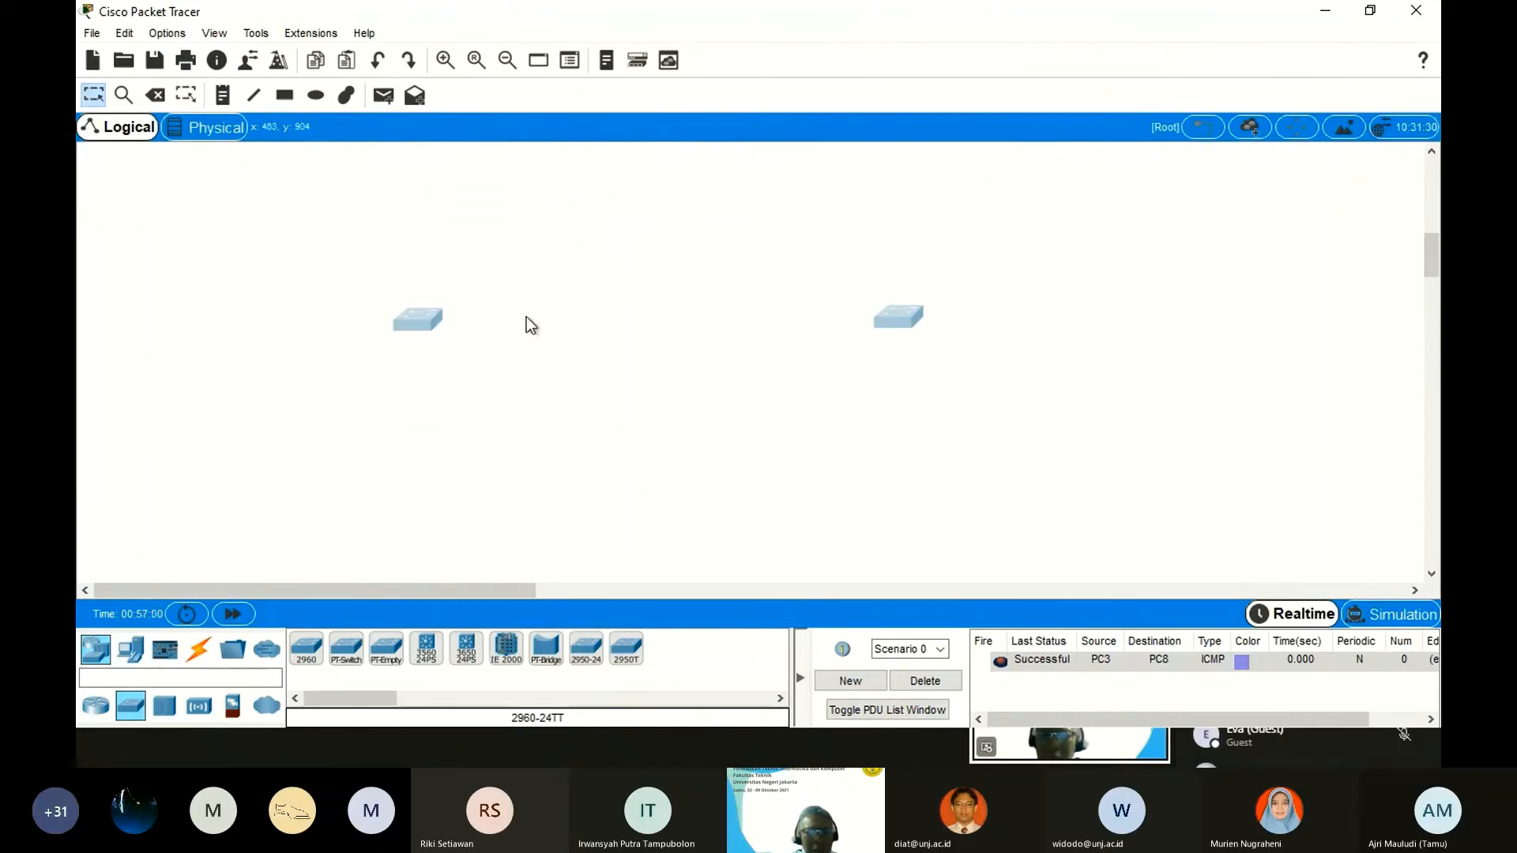
{"action": "left_click_drag", "start_coordinate": [424, 321], "coordinate": [410, 418]}
{"action": "scroll", "coordinate": [474, 417], "scroll_direction": "down", "scroll_amount": 2}
{"action": "left_click", "coordinate": [444, 452]}
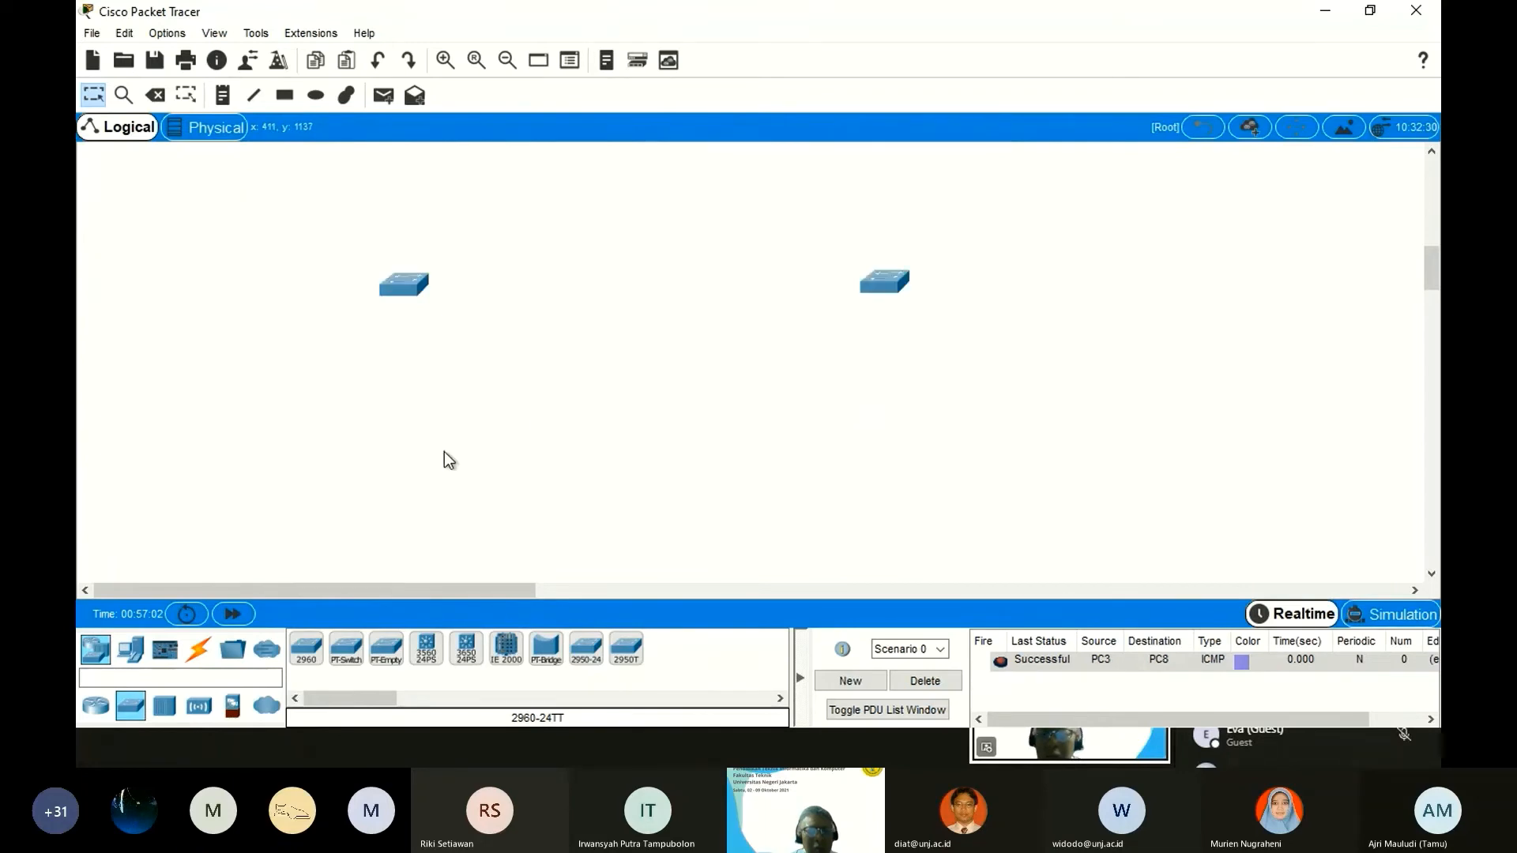
Place three PCs in a row beneath the new left-hand 2960 switch.
{"action": "left_click", "coordinate": [130, 649]}
{"action": "left_click", "coordinate": [307, 648]}
{"action": "left_click", "coordinate": [316, 448]}
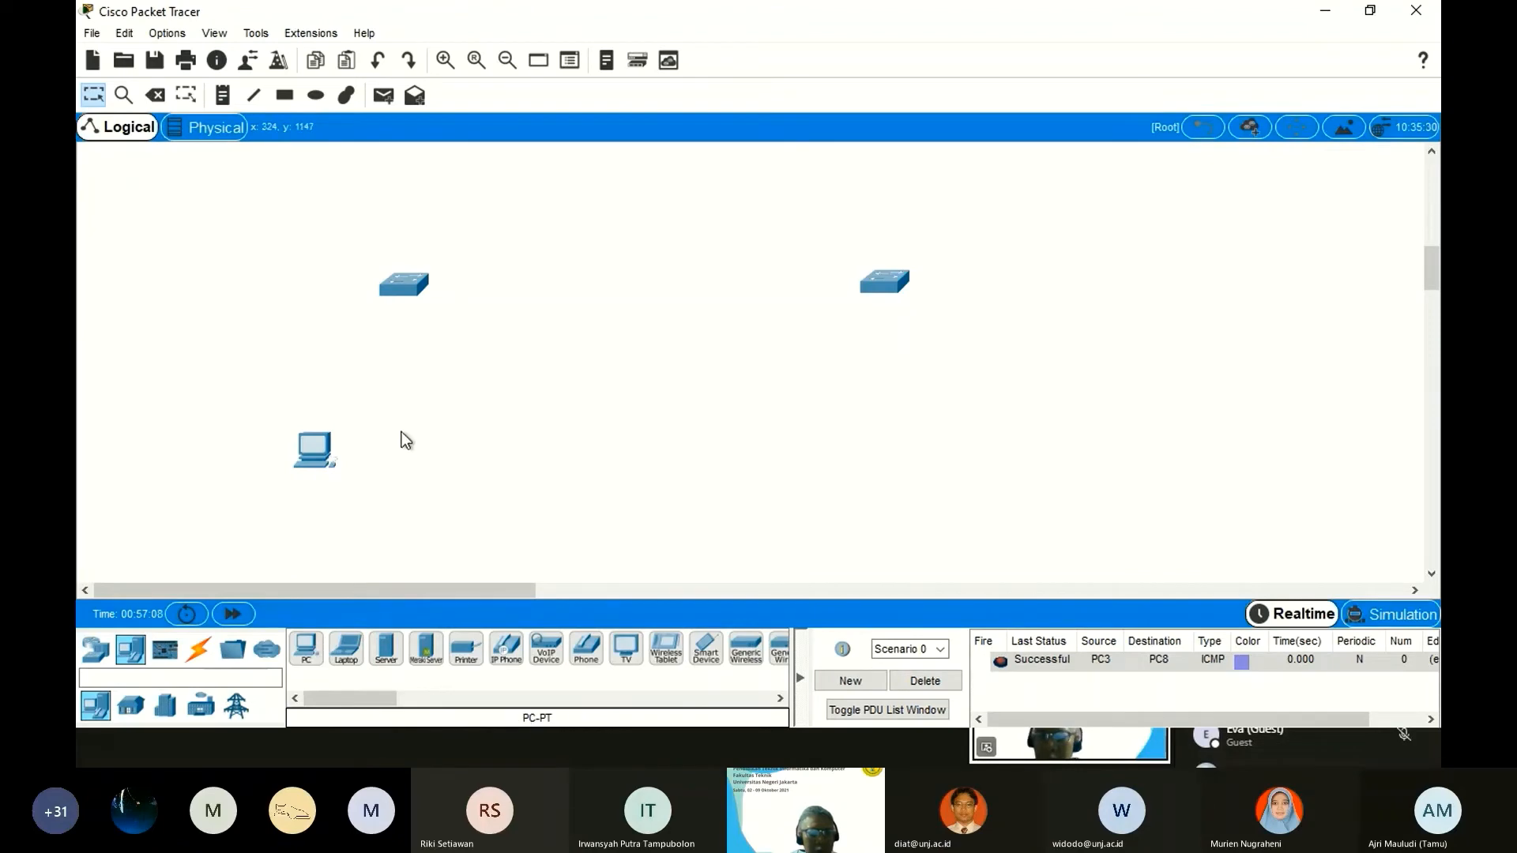
{"action": "left_click", "coordinate": [307, 648]}
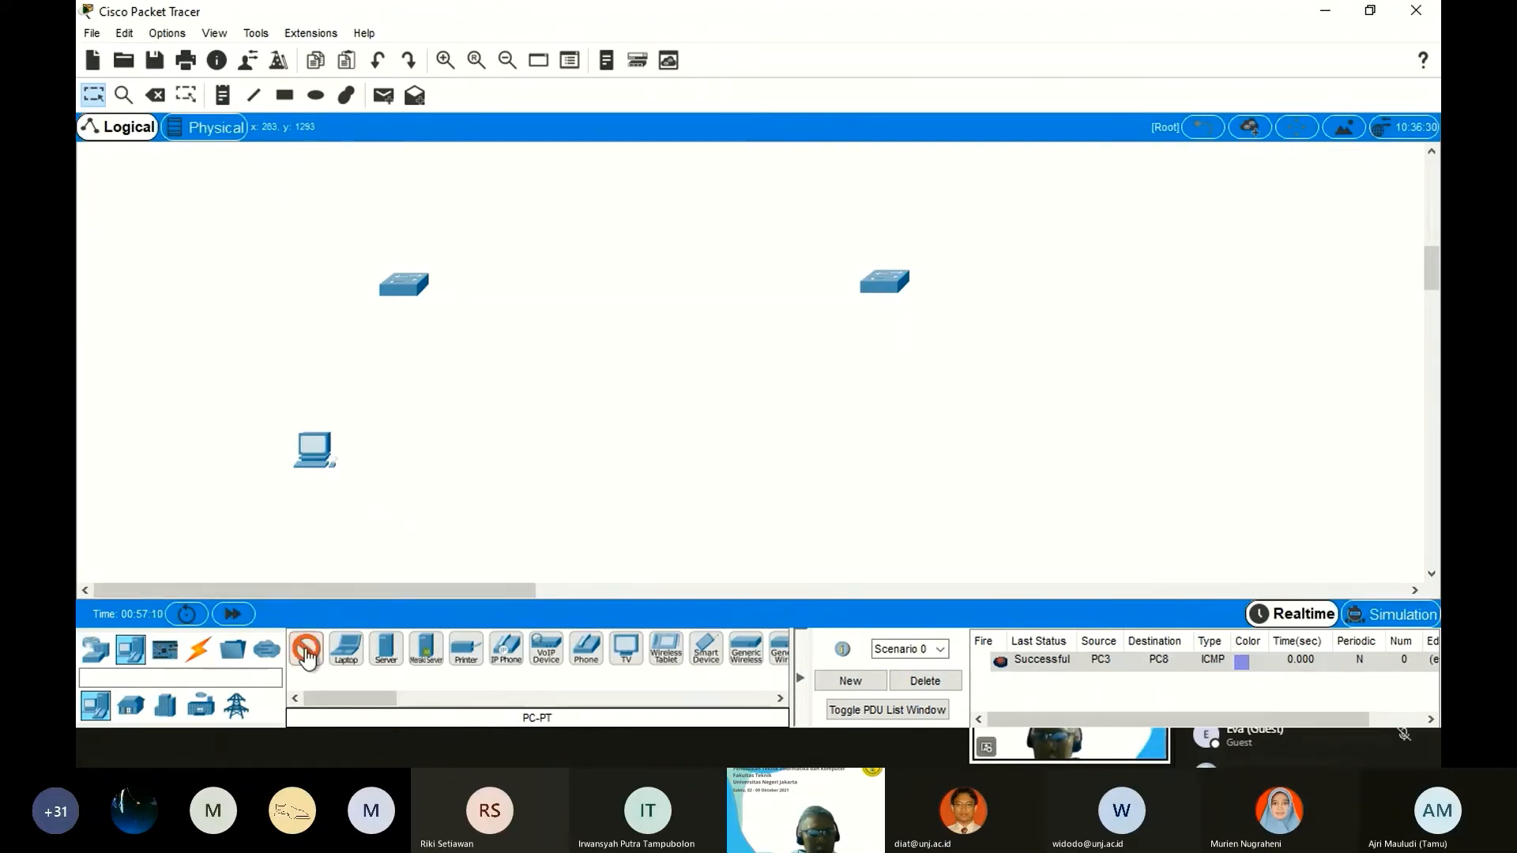
{"action": "left_click", "coordinate": [392, 452]}
{"action": "left_click", "coordinate": [306, 647]}
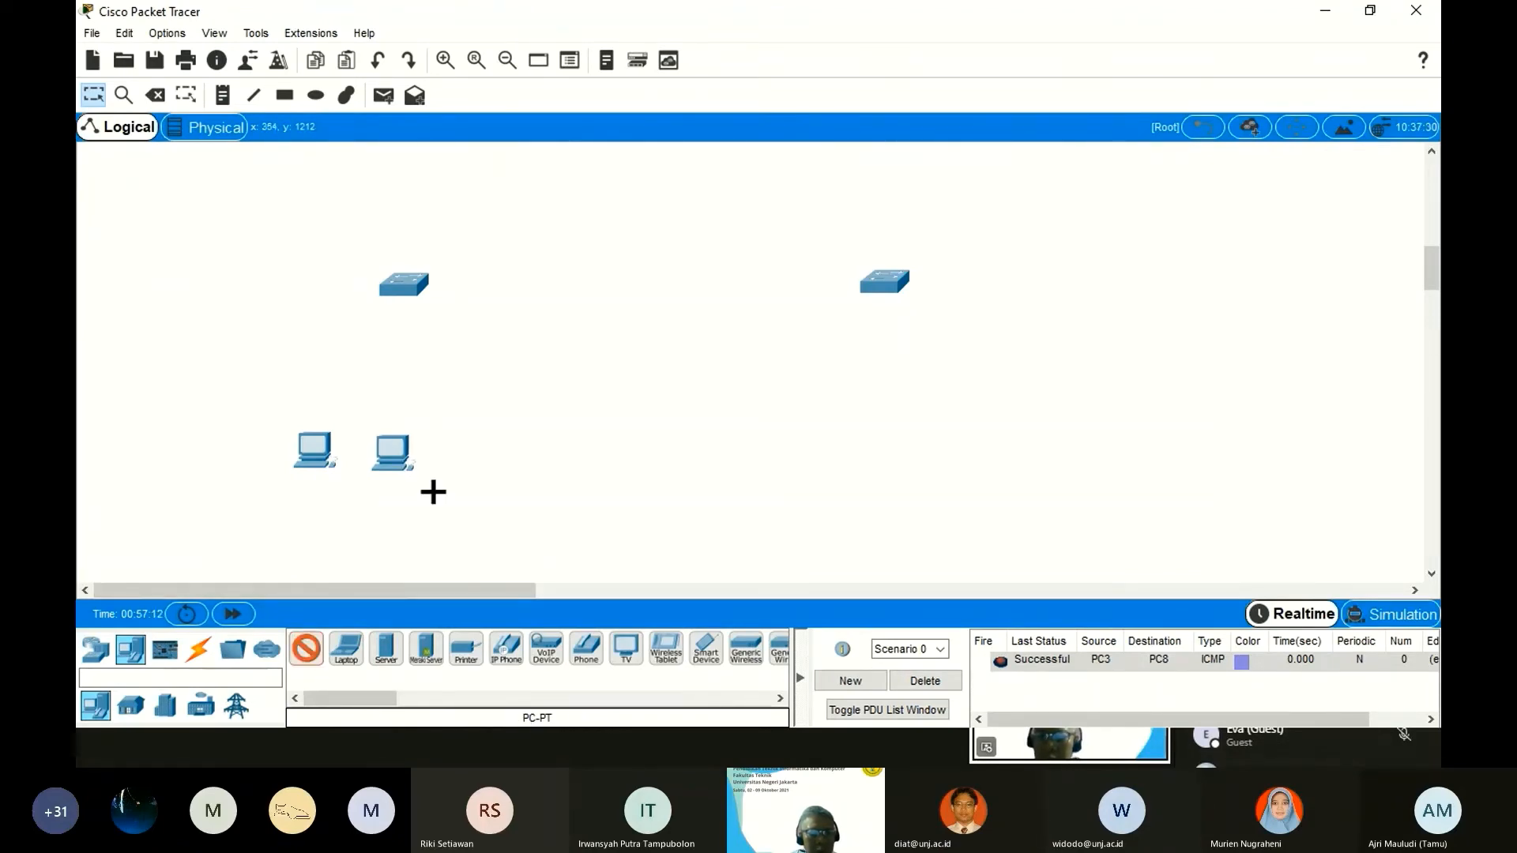
{"action": "left_click", "coordinate": [454, 454]}
Add a laptop and a printer to the same row, to the right of the three PCs.
{"action": "left_click", "coordinate": [346, 648]}
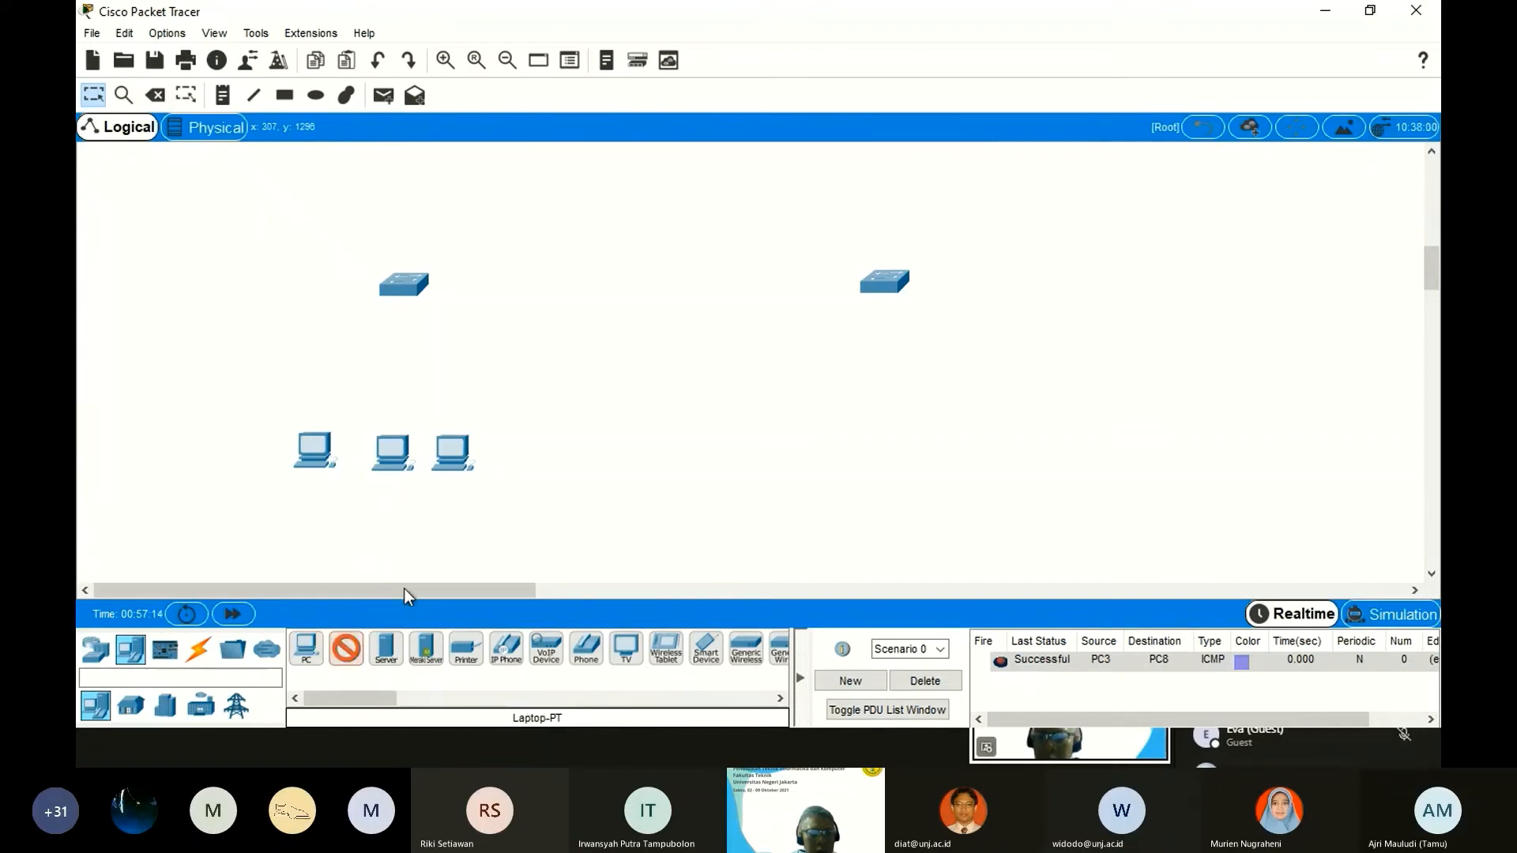
{"action": "left_click", "coordinate": [528, 451]}
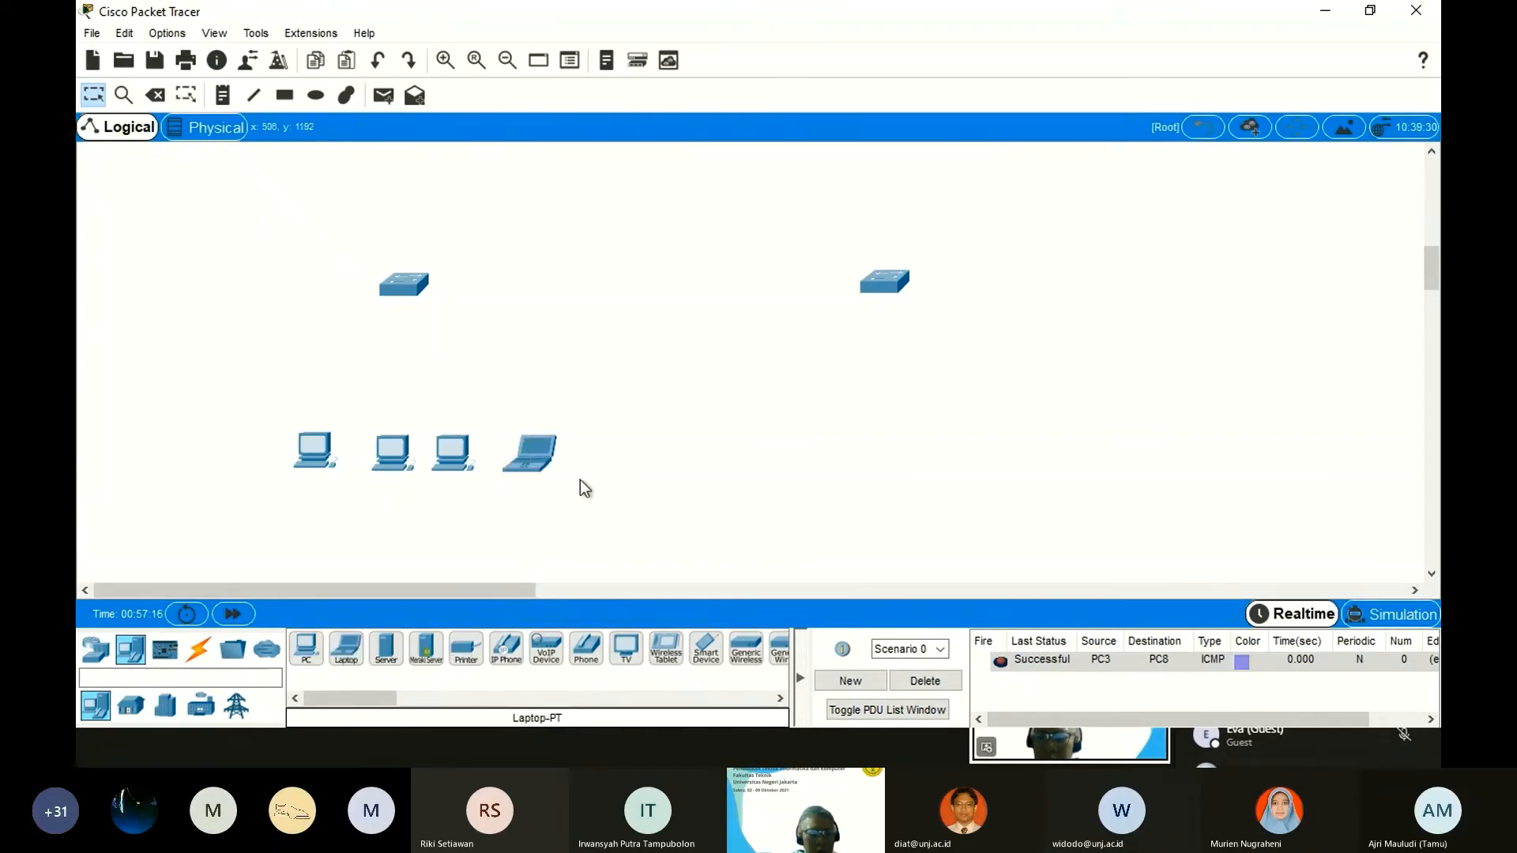
{"action": "left_click", "coordinate": [465, 648]}
{"action": "left_click", "coordinate": [619, 449]}
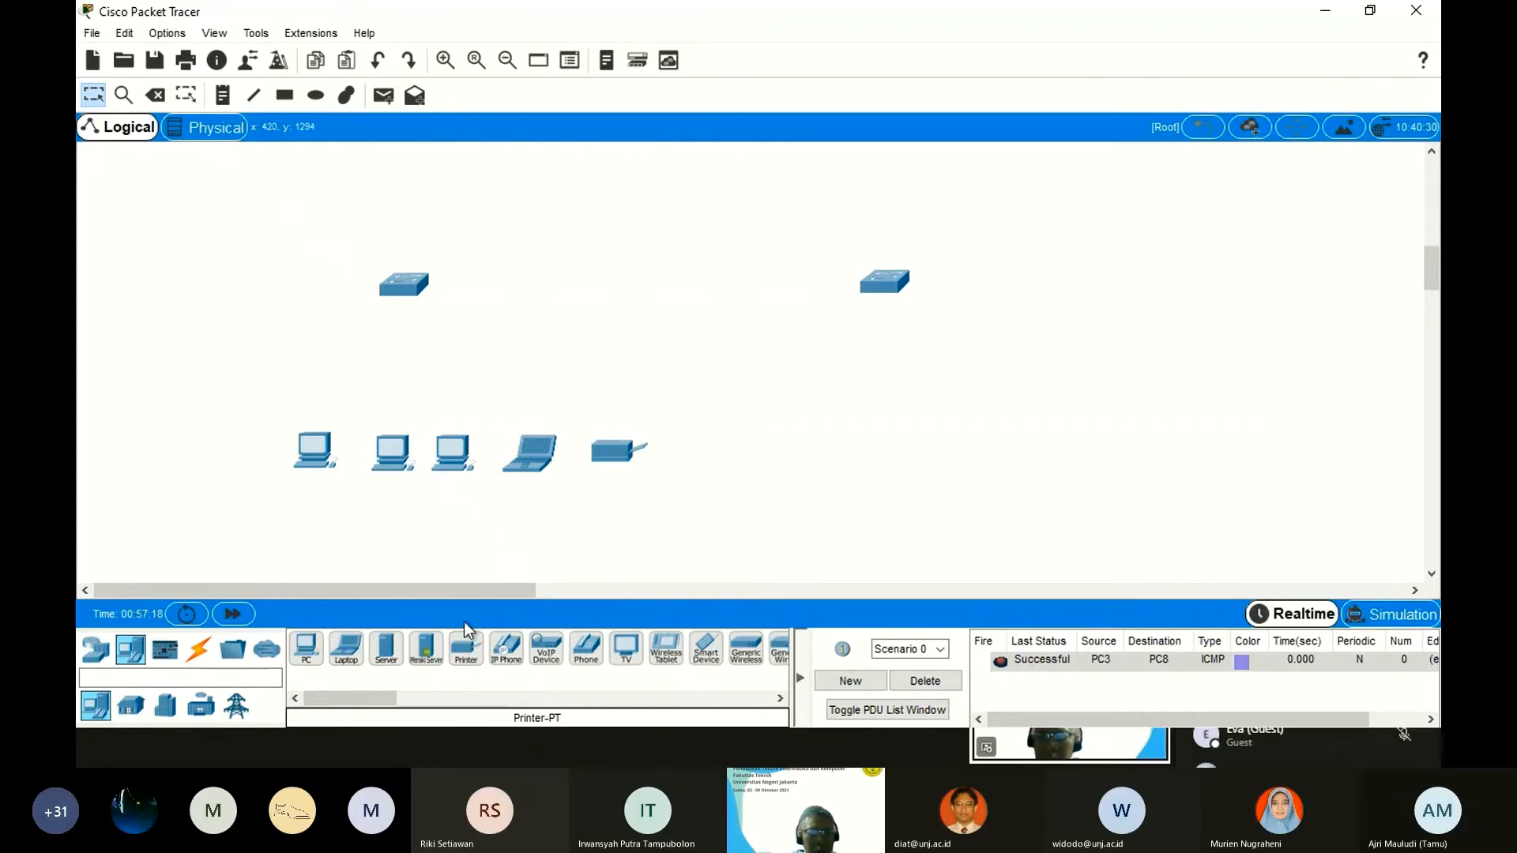
Place a PC, a laptop and a printer in a row beneath the right-hand 2960 switch.
{"action": "left_click", "coordinate": [306, 648]}
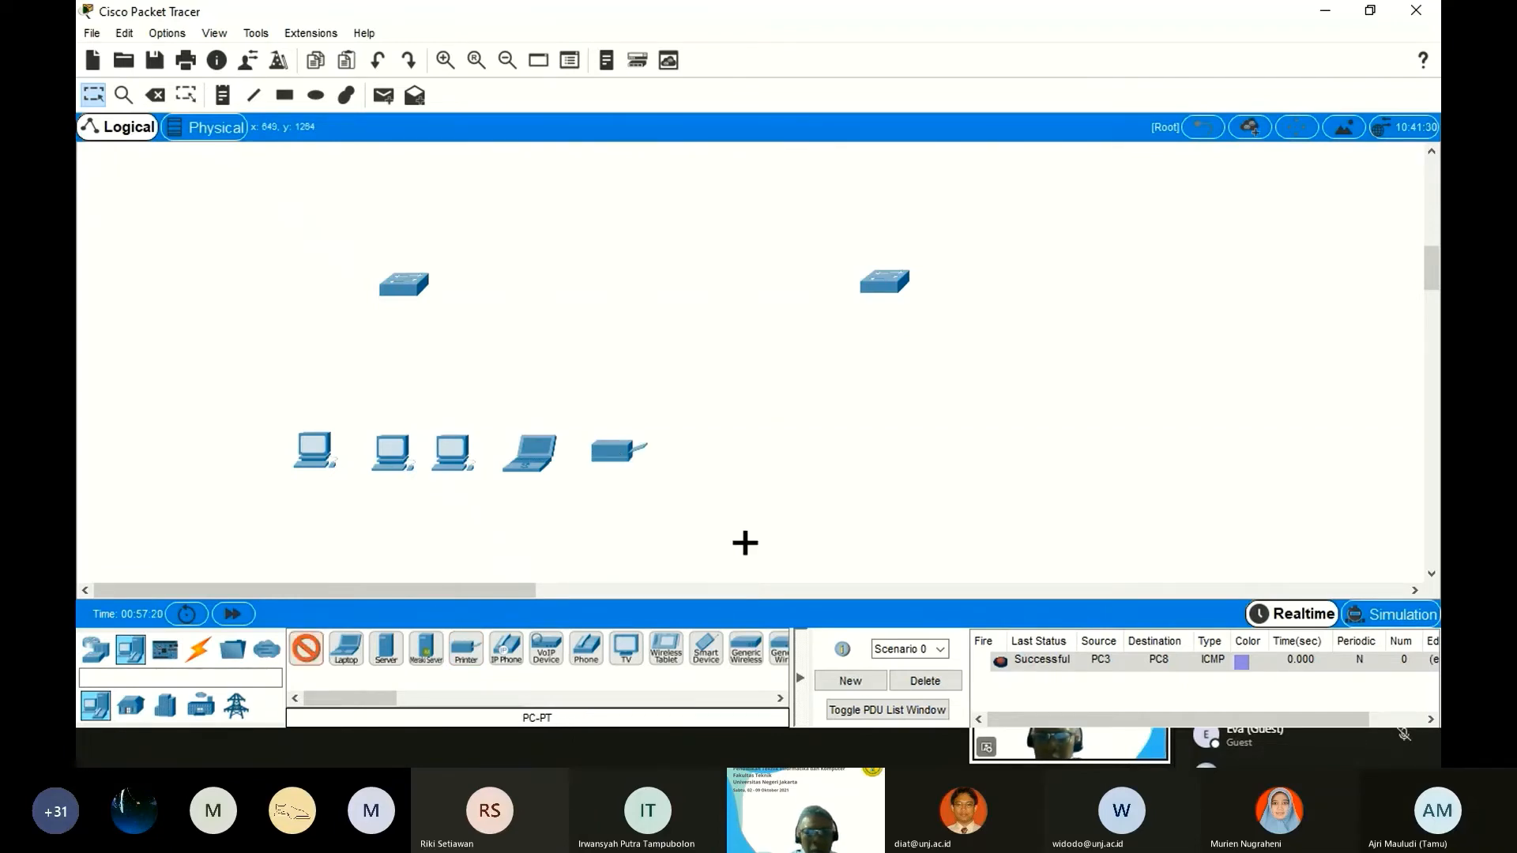
{"action": "left_click", "coordinate": [884, 437]}
{"action": "left_click", "coordinate": [346, 648]}
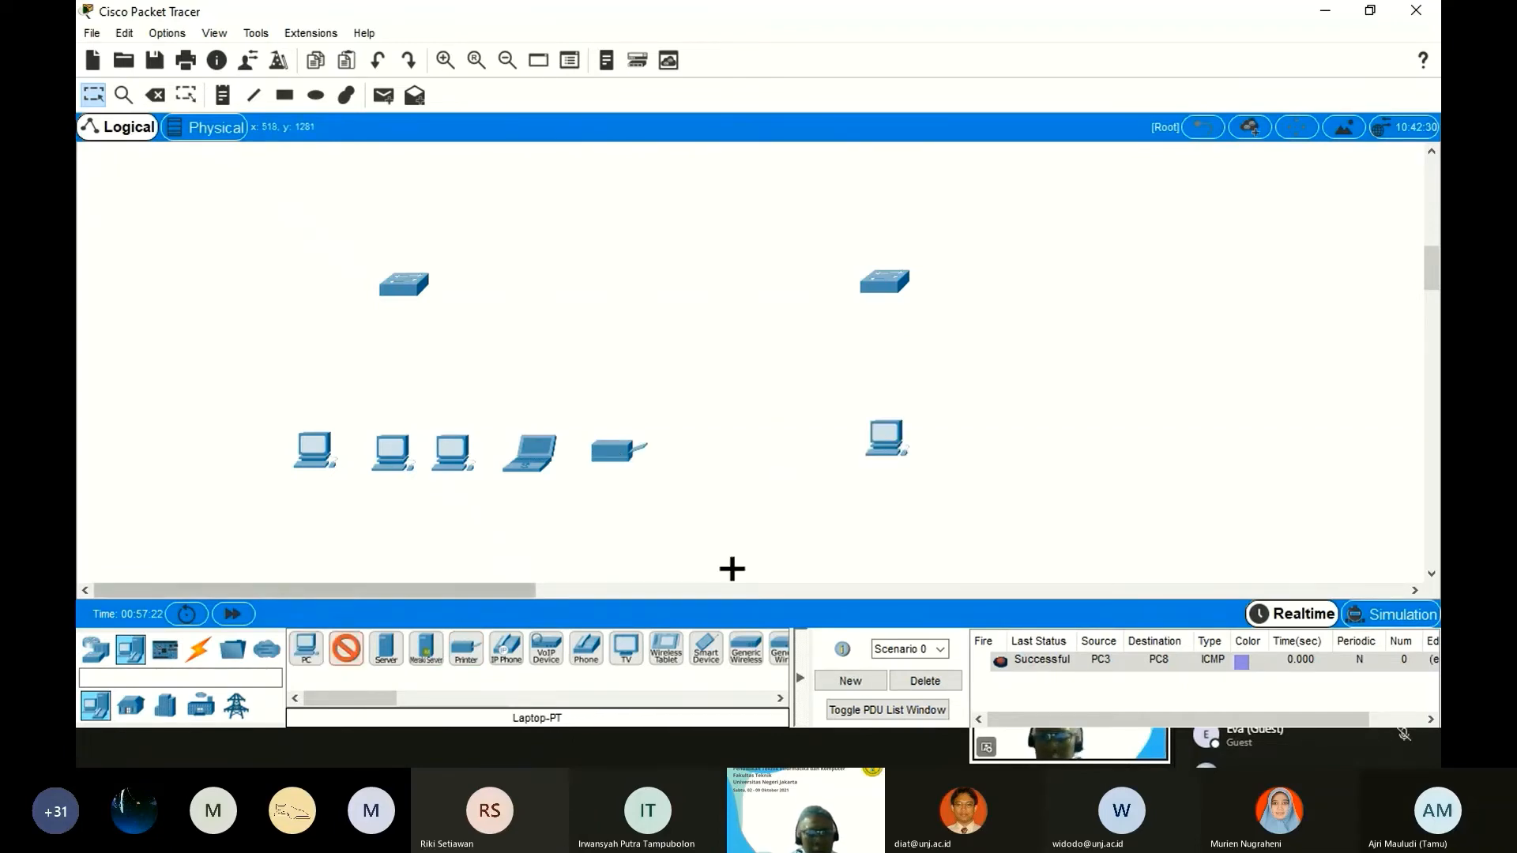
{"action": "left_click", "coordinate": [955, 452]}
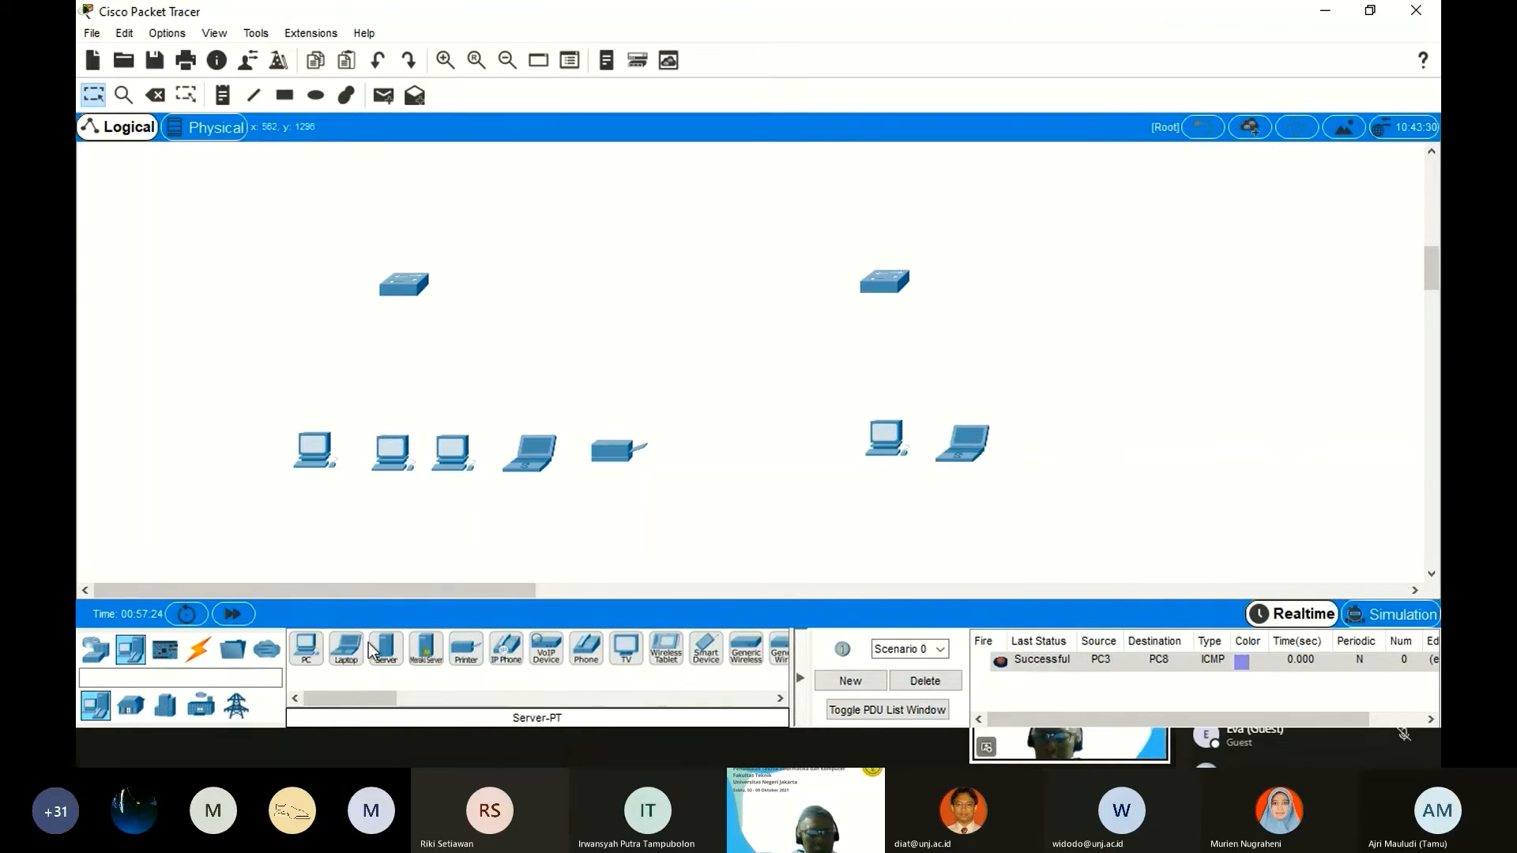
{"action": "left_click", "coordinate": [465, 649]}
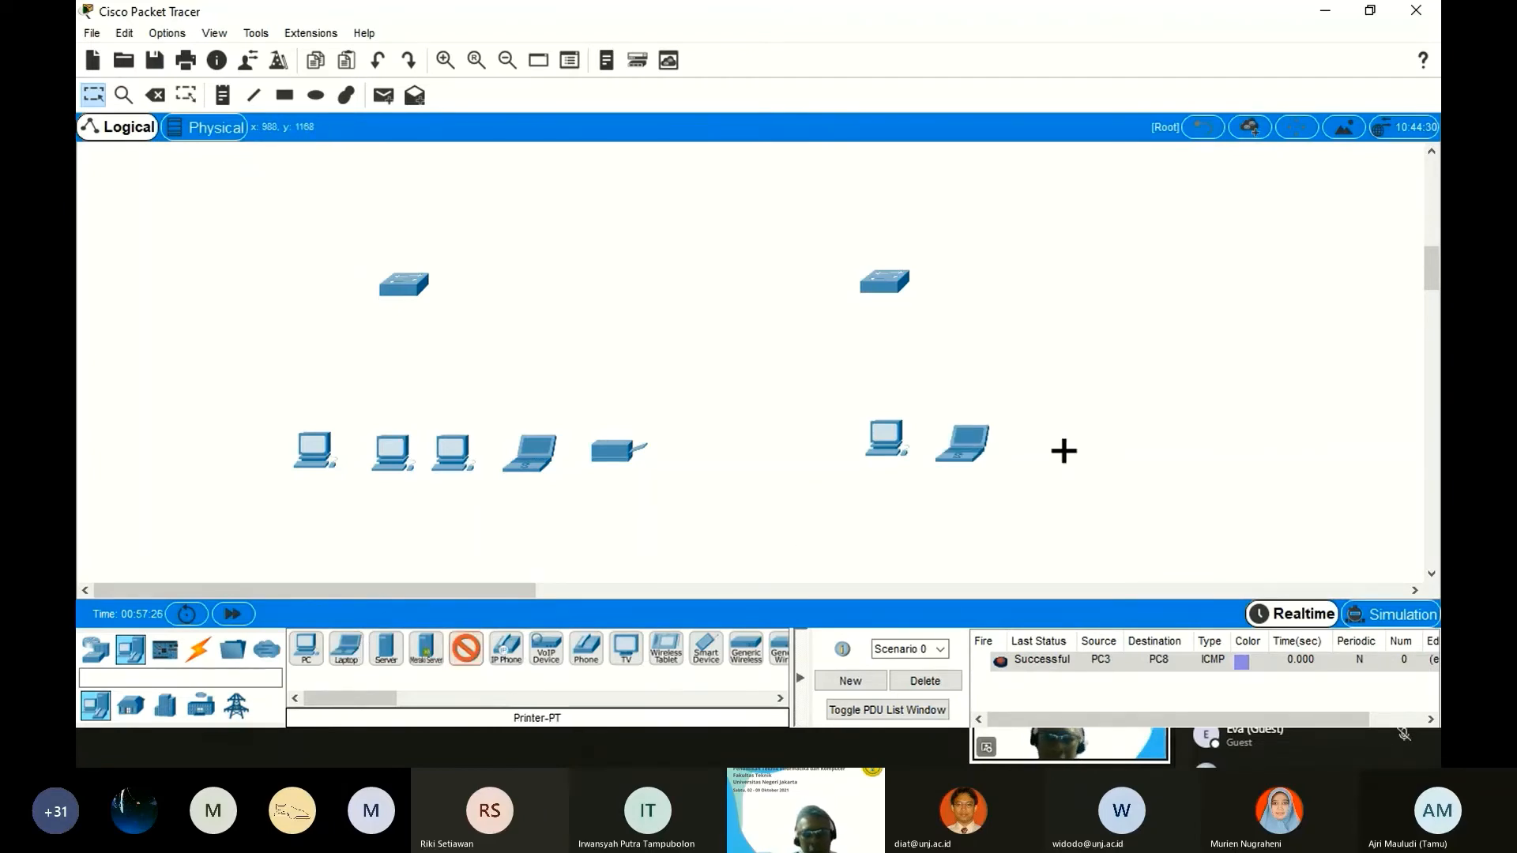
{"action": "left_click", "coordinate": [1064, 449]}
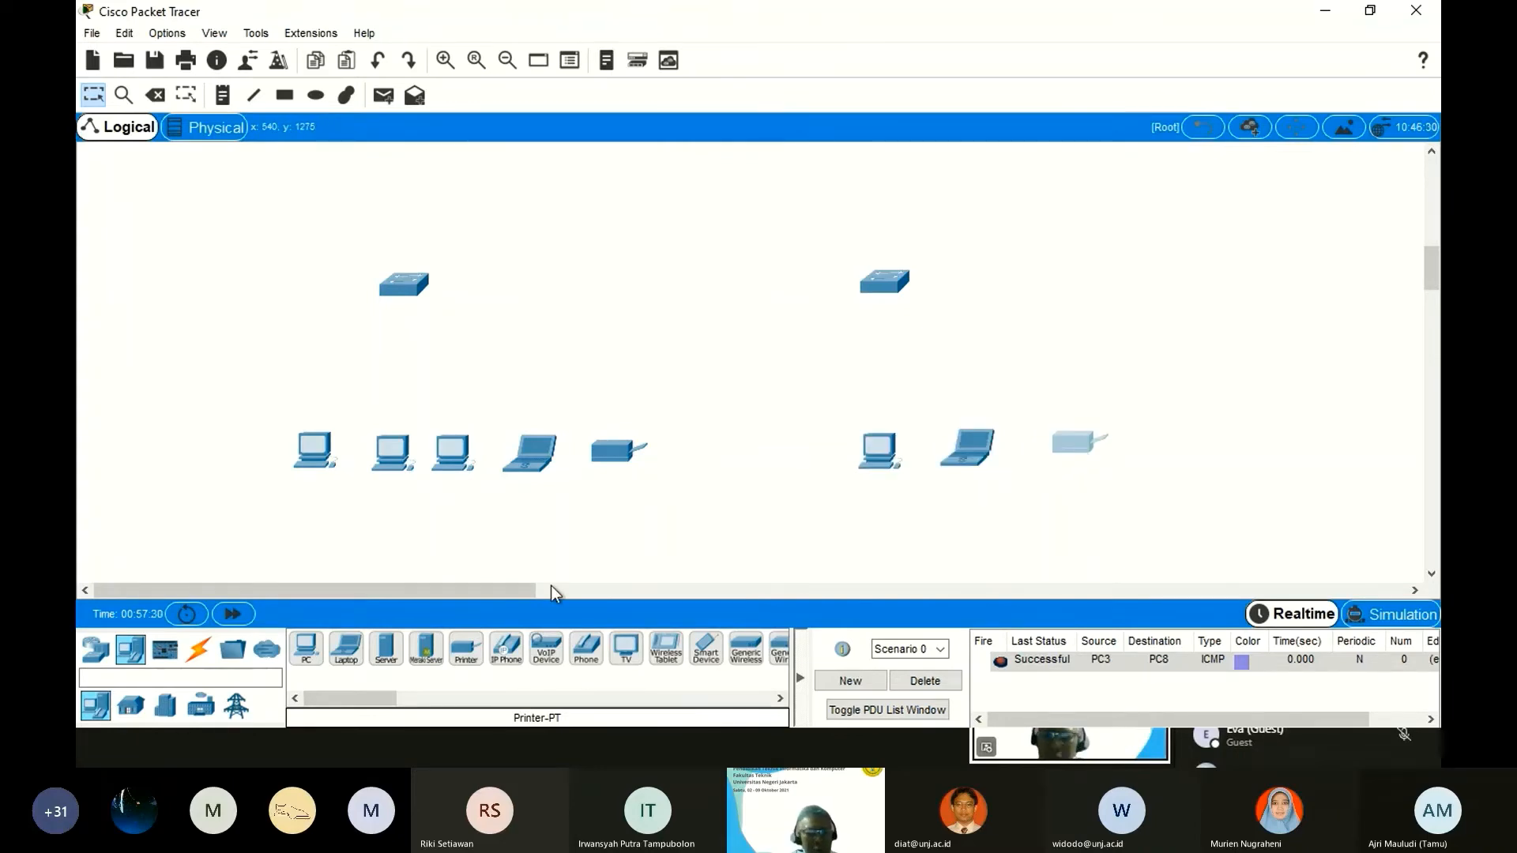
Link the two new switches with a copper cross-over cable, using GigabitEthernet0/1 on both.
{"action": "left_click", "coordinate": [215, 649]}
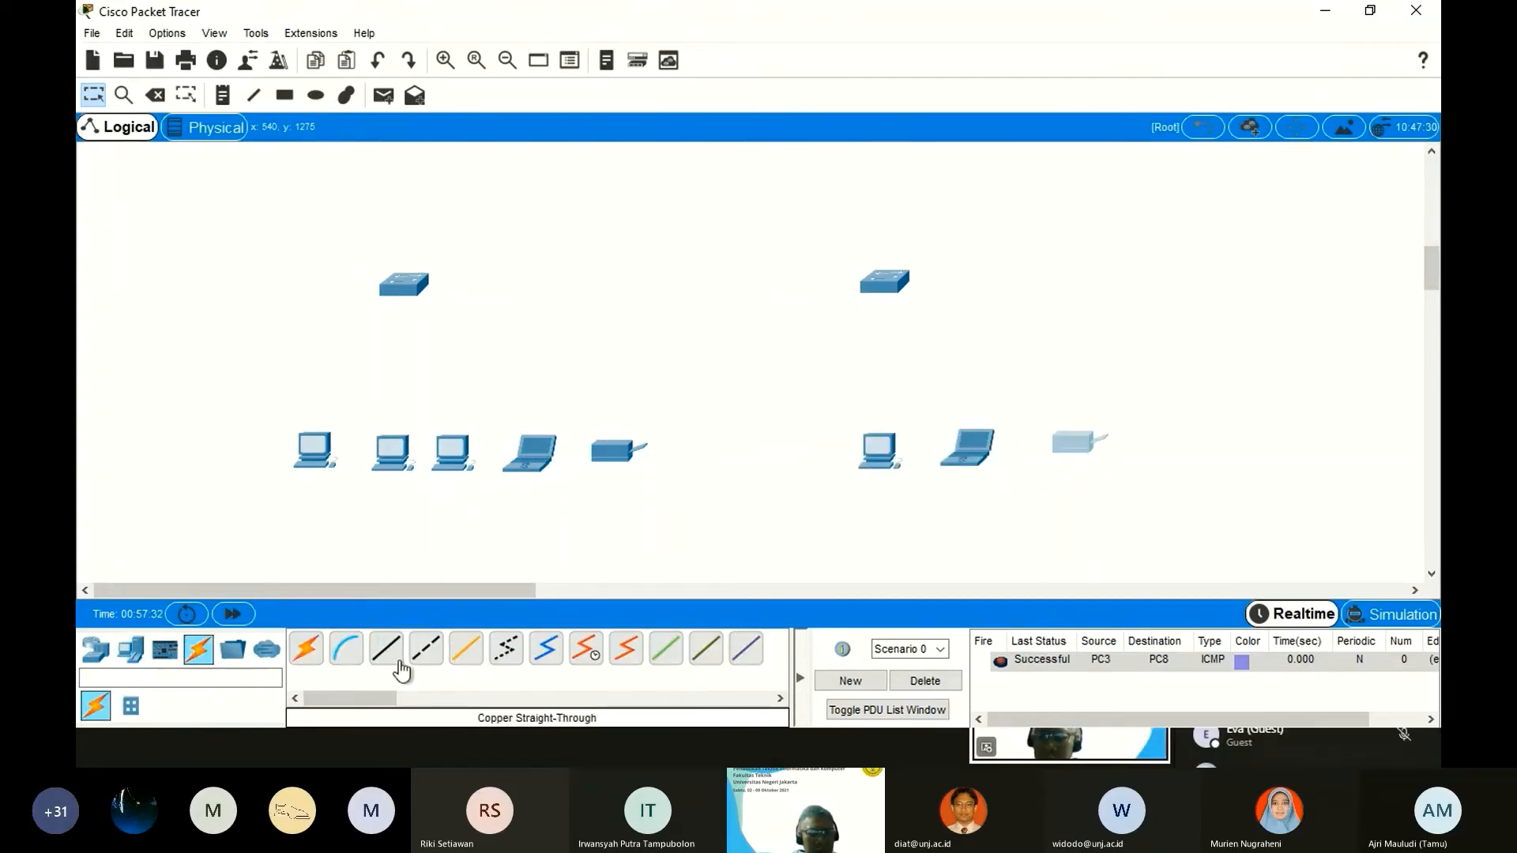
{"action": "left_click", "coordinate": [425, 651]}
{"action": "left_click", "coordinate": [414, 303]}
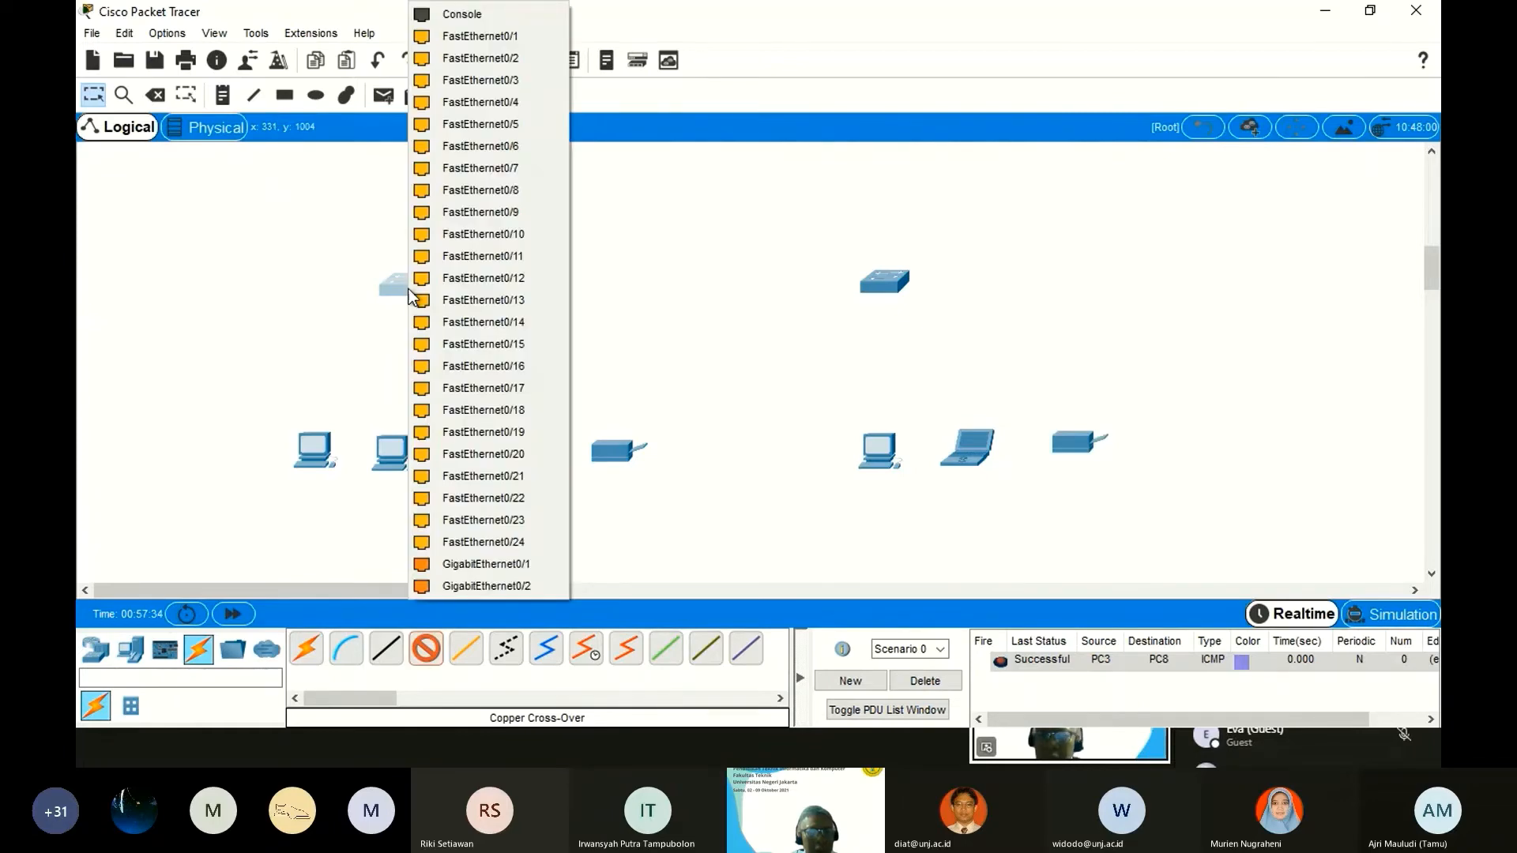
{"action": "left_click", "coordinate": [440, 422]}
{"action": "left_click", "coordinate": [873, 299]}
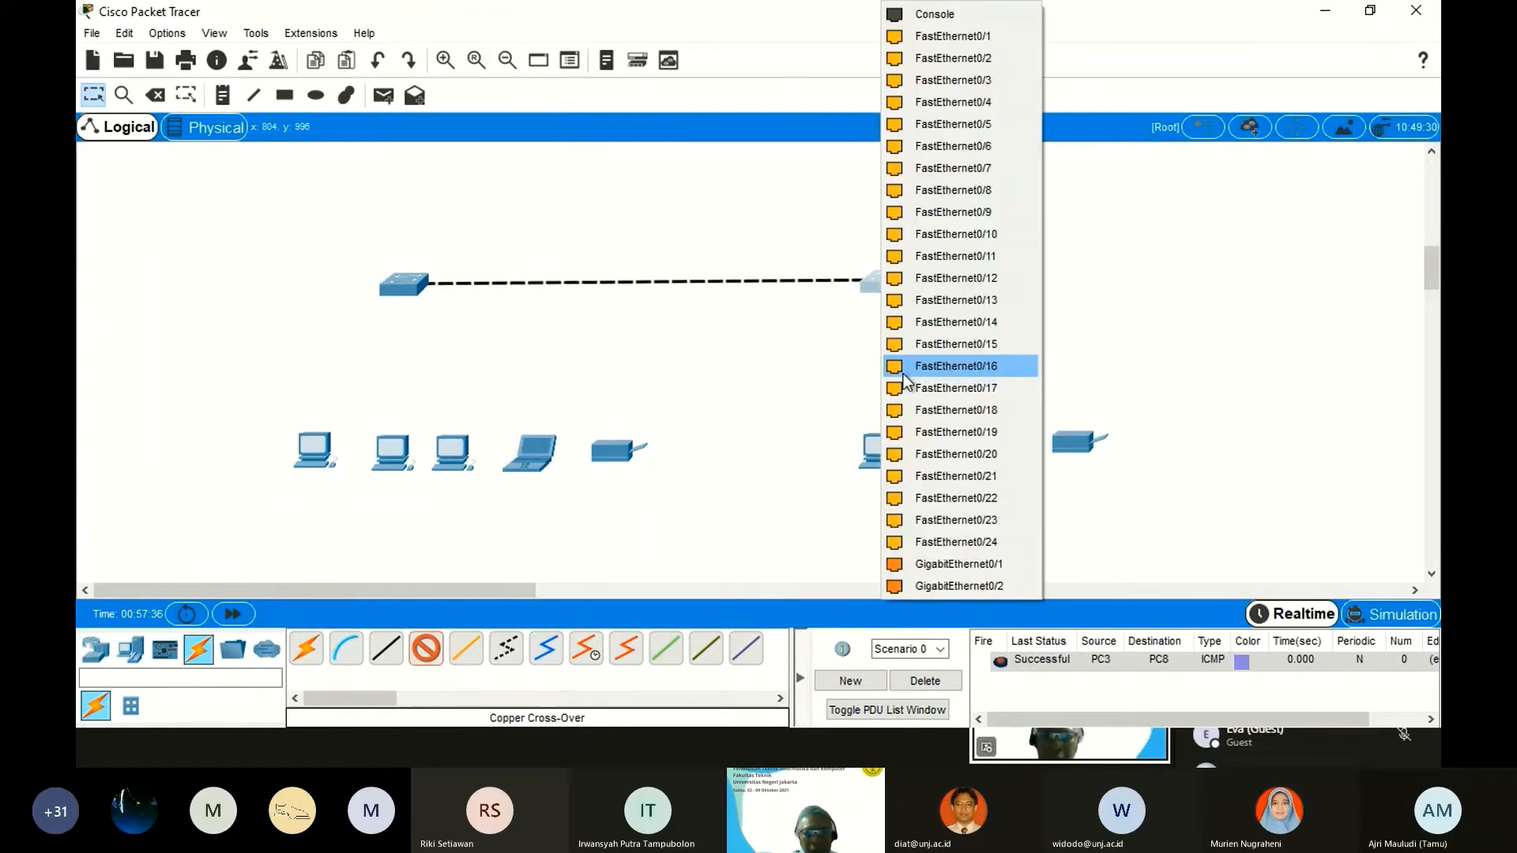
{"action": "left_click", "coordinate": [968, 563]}
Connect the first two PCs to the left-hand switch with copper straight-through cables, using FastEthernet0/1 for the first PC.
{"action": "left_click", "coordinate": [385, 648]}
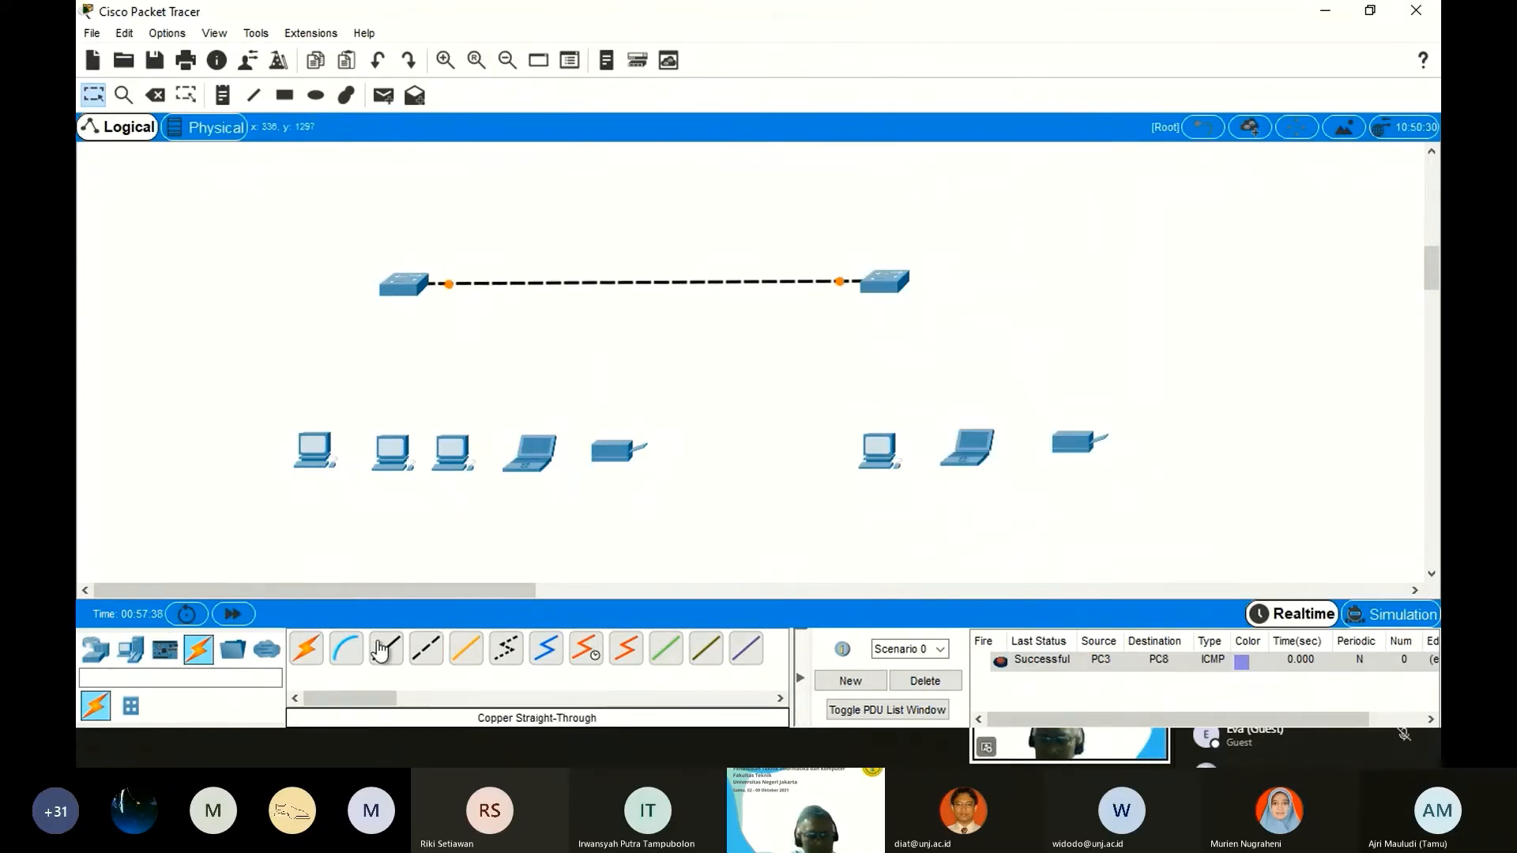
{"action": "left_click", "coordinate": [403, 303]}
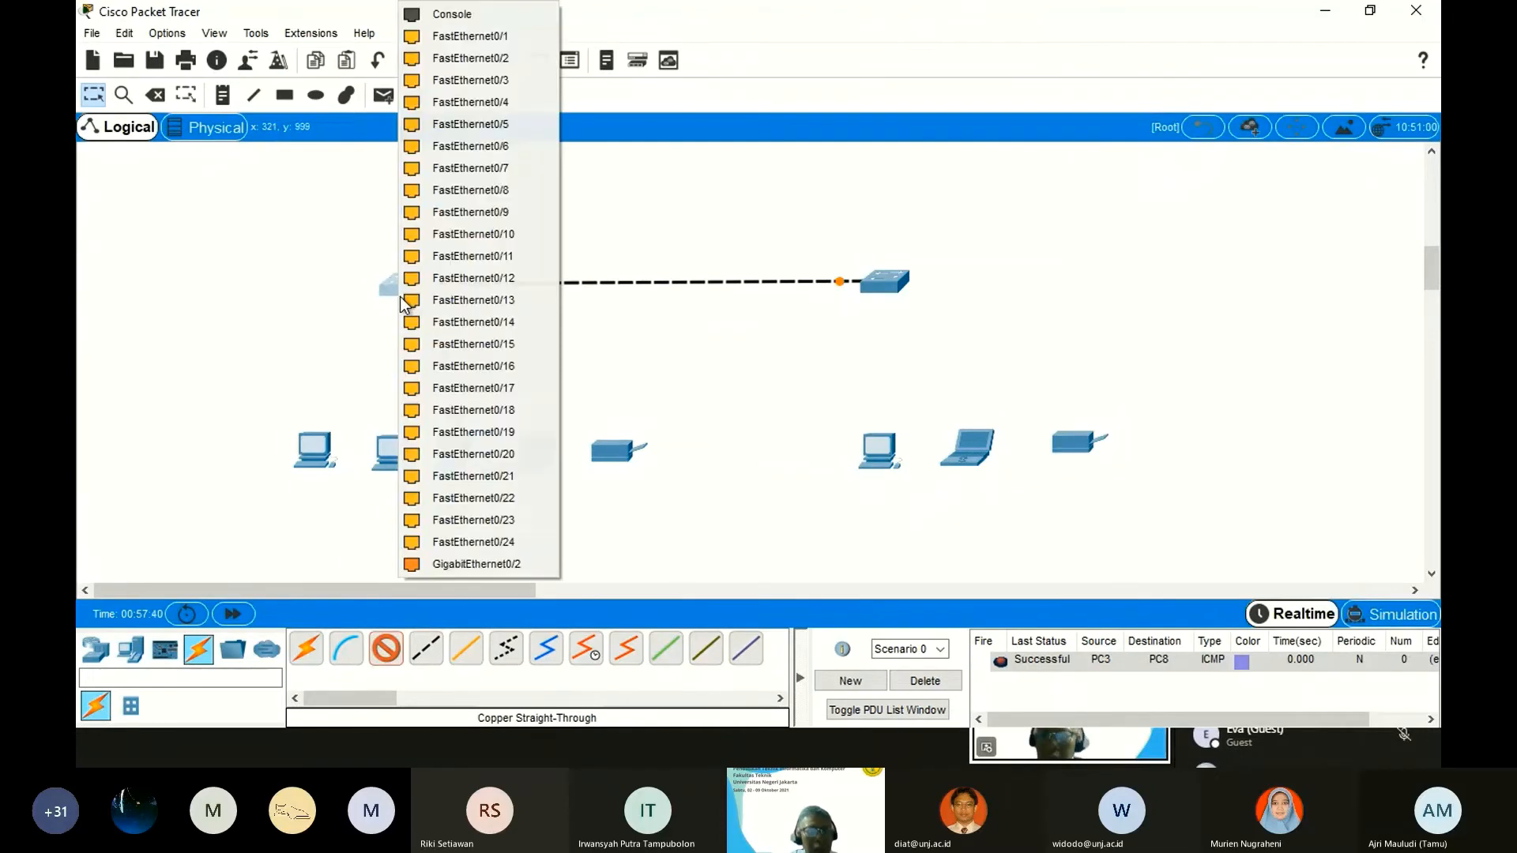
{"action": "left_click", "coordinate": [496, 44]}
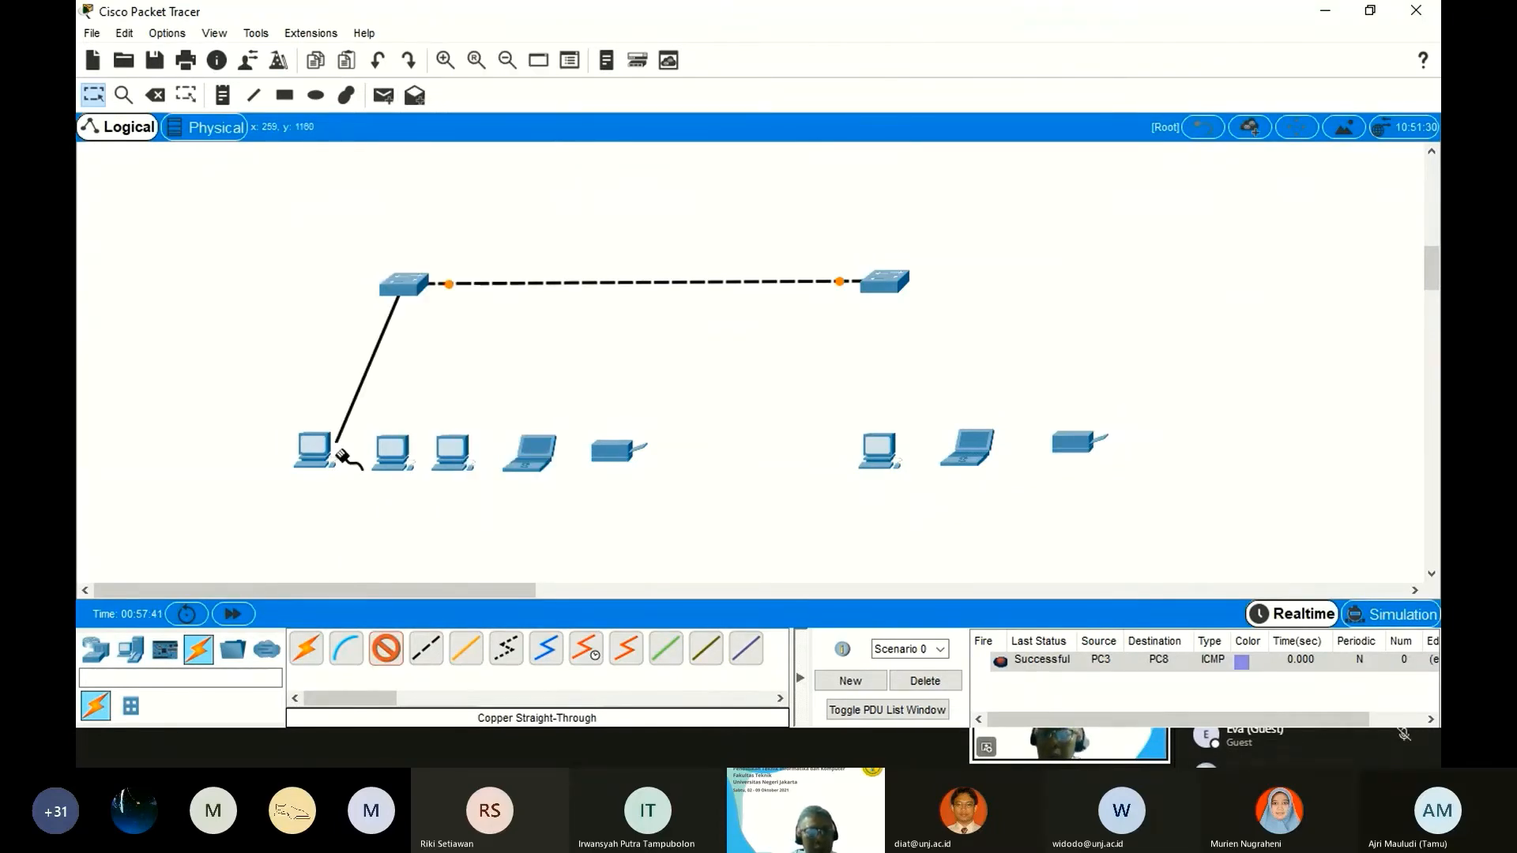
{"action": "left_click", "coordinate": [339, 454]}
{"action": "left_click", "coordinate": [403, 288]}
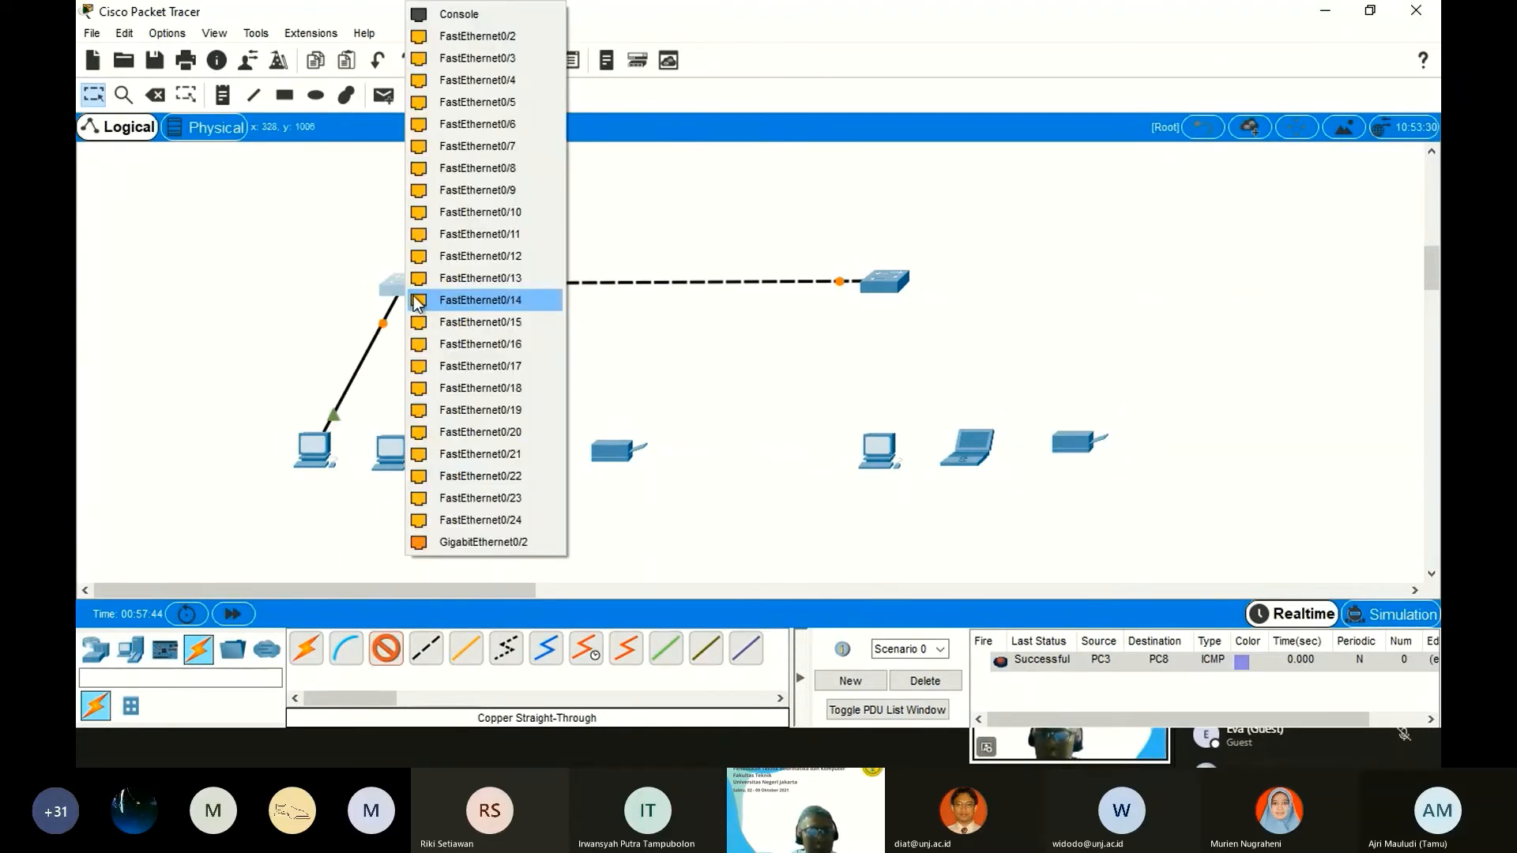
{"action": "left_click", "coordinate": [442, 324]}
{"action": "left_click", "coordinate": [399, 448]}
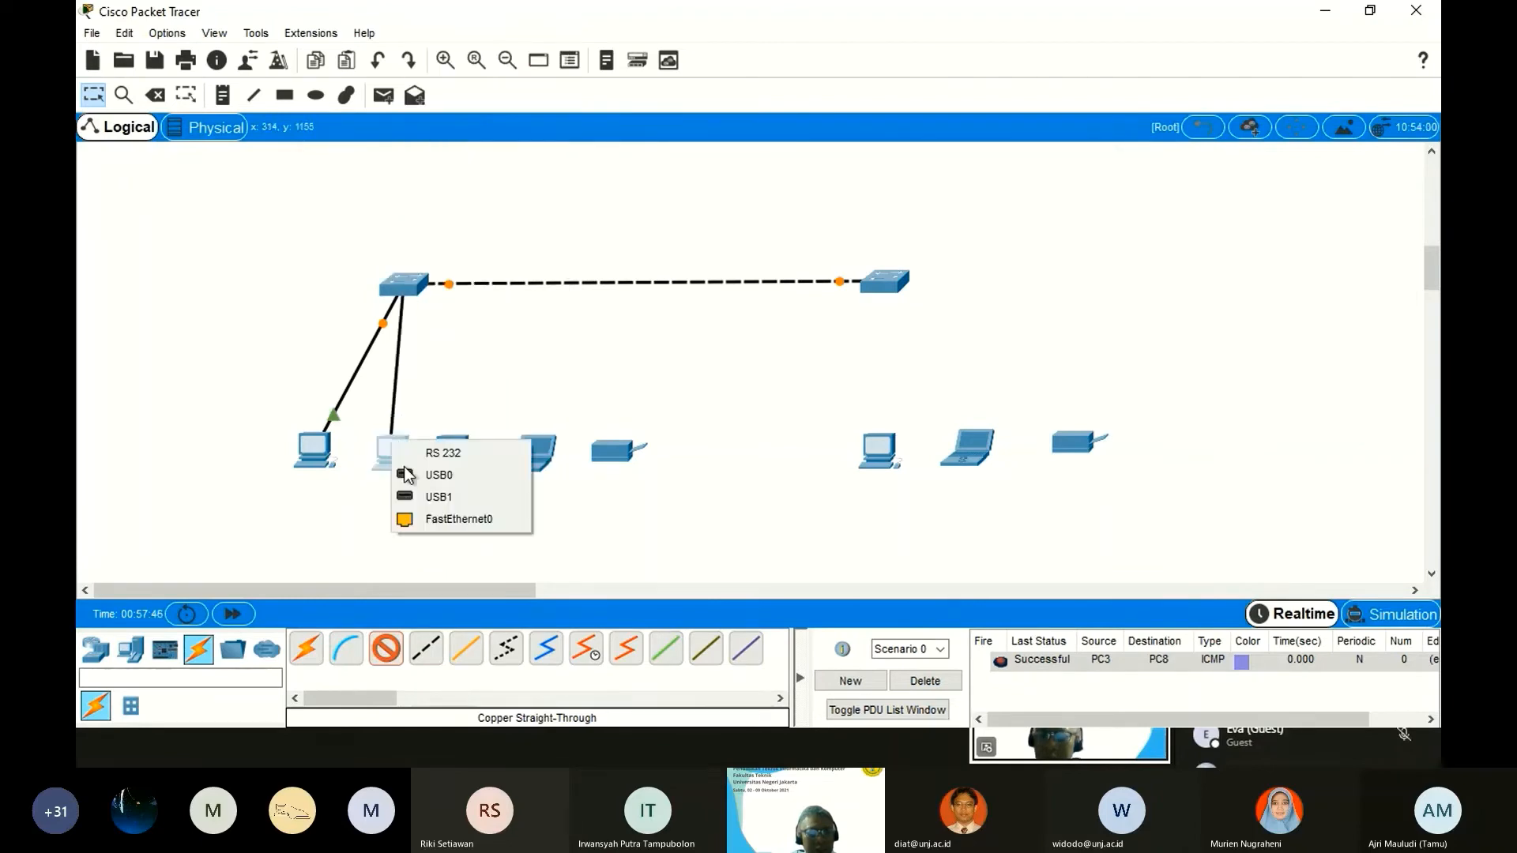
{"action": "left_click", "coordinate": [445, 515]}
Connect the third PC in the row to the left-hand switch with a copper straight-through cable.
{"action": "left_click", "coordinate": [399, 652]}
{"action": "left_click", "coordinate": [412, 286]}
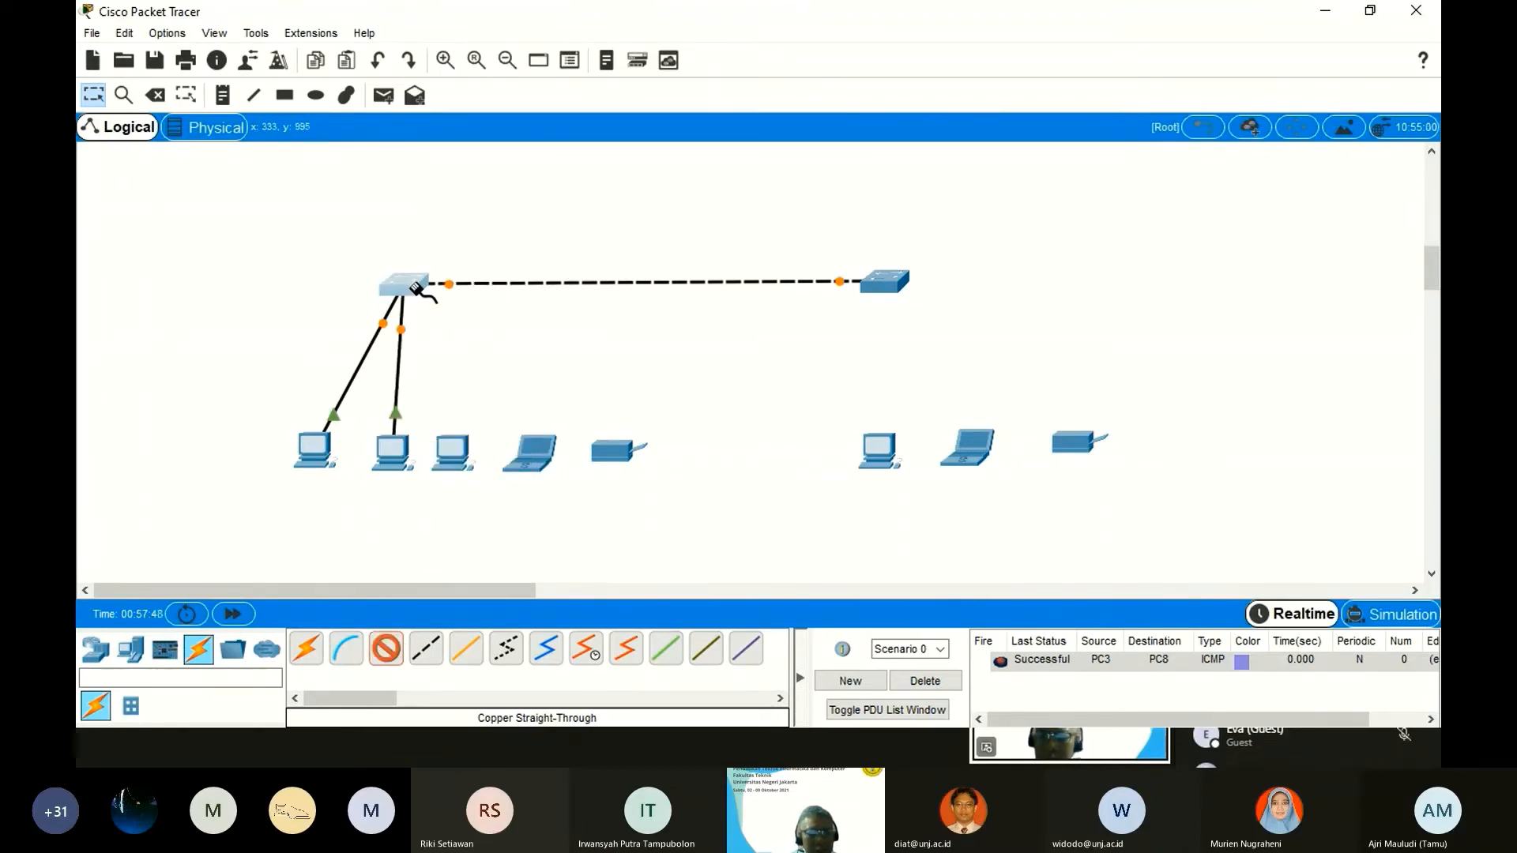
{"action": "left_click", "coordinate": [446, 340]}
{"action": "left_click", "coordinate": [457, 454]}
{"action": "left_click", "coordinate": [504, 523]}
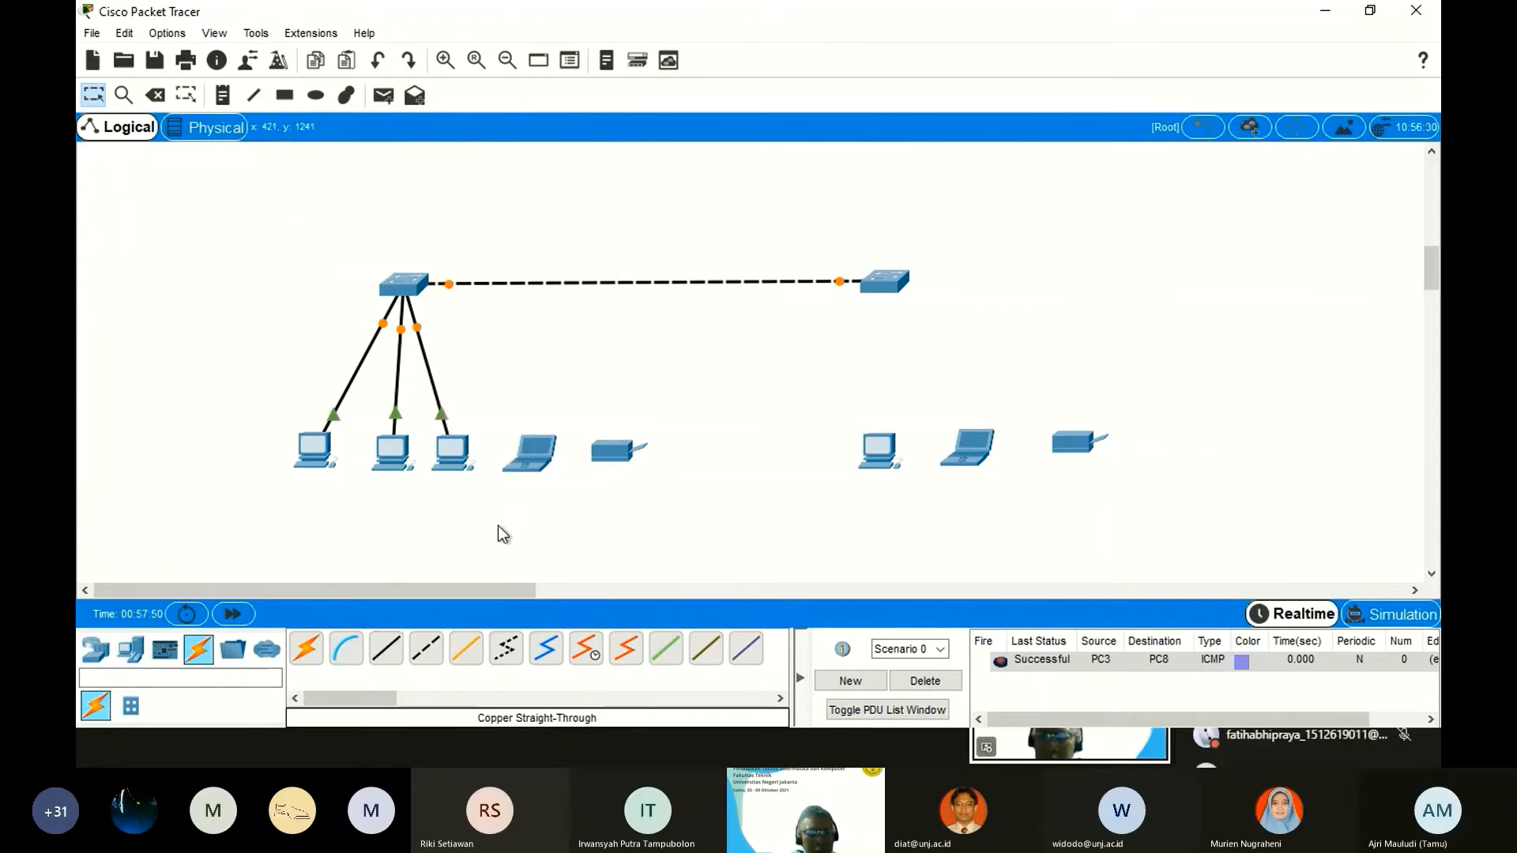
Run a copper straight-through cable from the left-hand switch to FastEthernet0 on the printer in its row.
{"action": "left_click", "coordinate": [385, 649]}
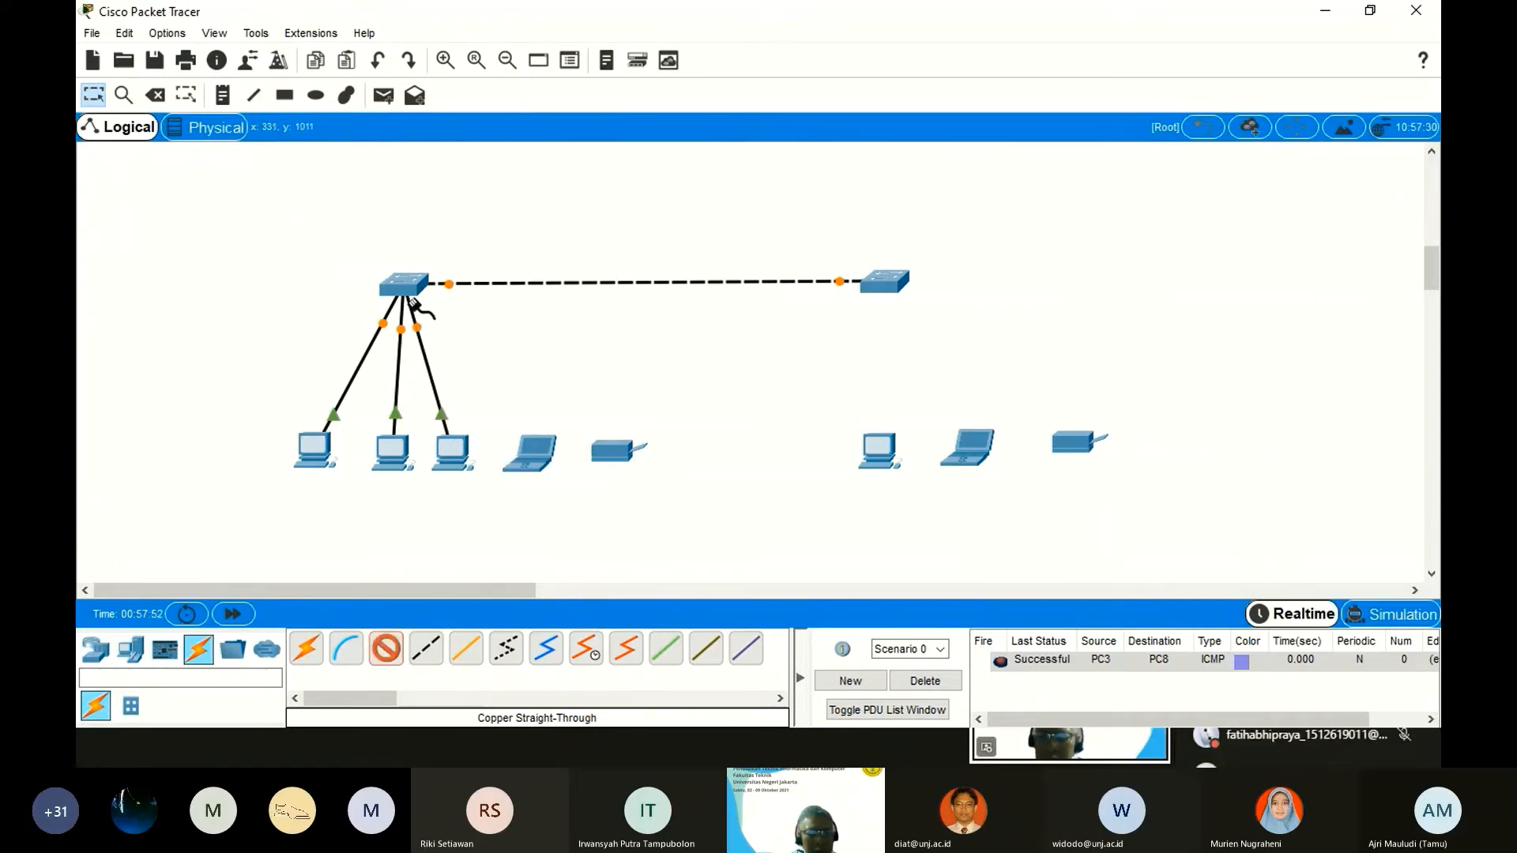
{"action": "left_click", "coordinate": [411, 291]}
{"action": "left_click", "coordinate": [468, 336]}
{"action": "left_click", "coordinate": [614, 447]}
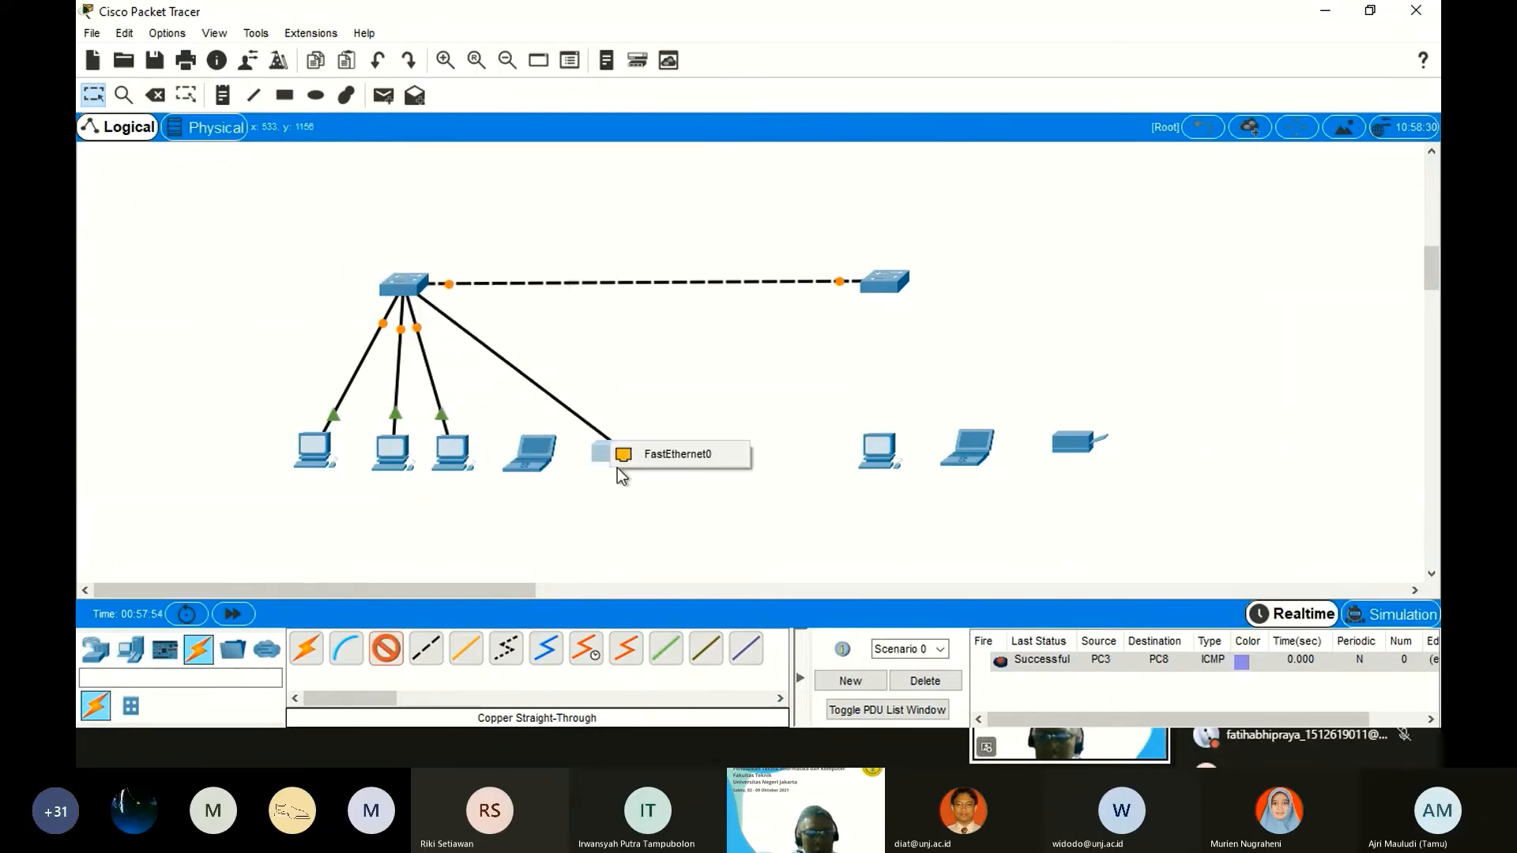
{"action": "left_click", "coordinate": [666, 455]}
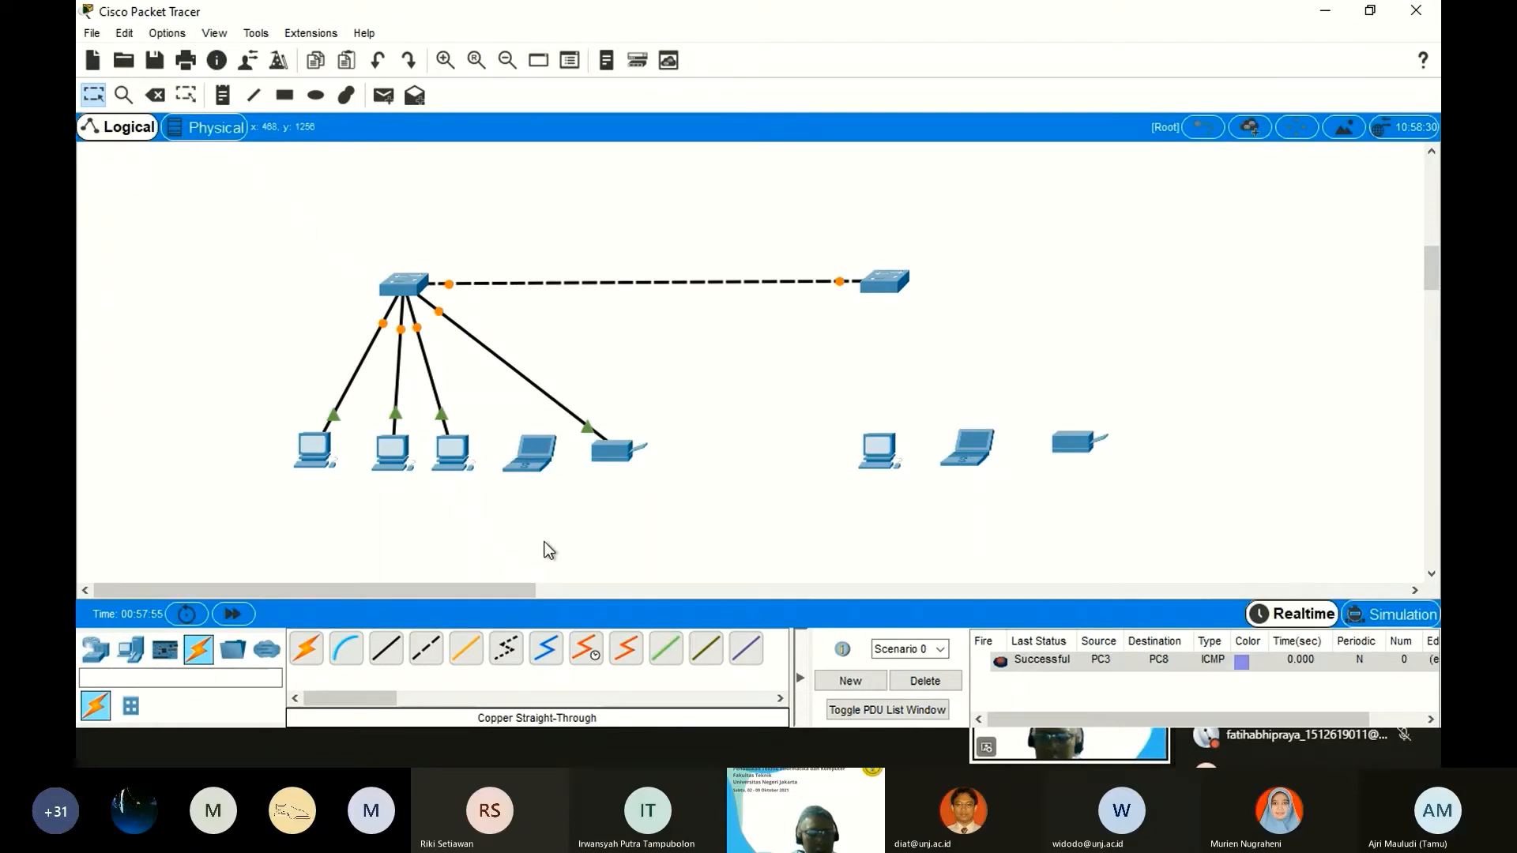
Connect the laptop beneath the left-hand switch to that switch with a copper straight-through cable.
{"action": "left_click", "coordinate": [386, 648]}
{"action": "left_click", "coordinate": [407, 289]}
{"action": "left_click", "coordinate": [444, 349]}
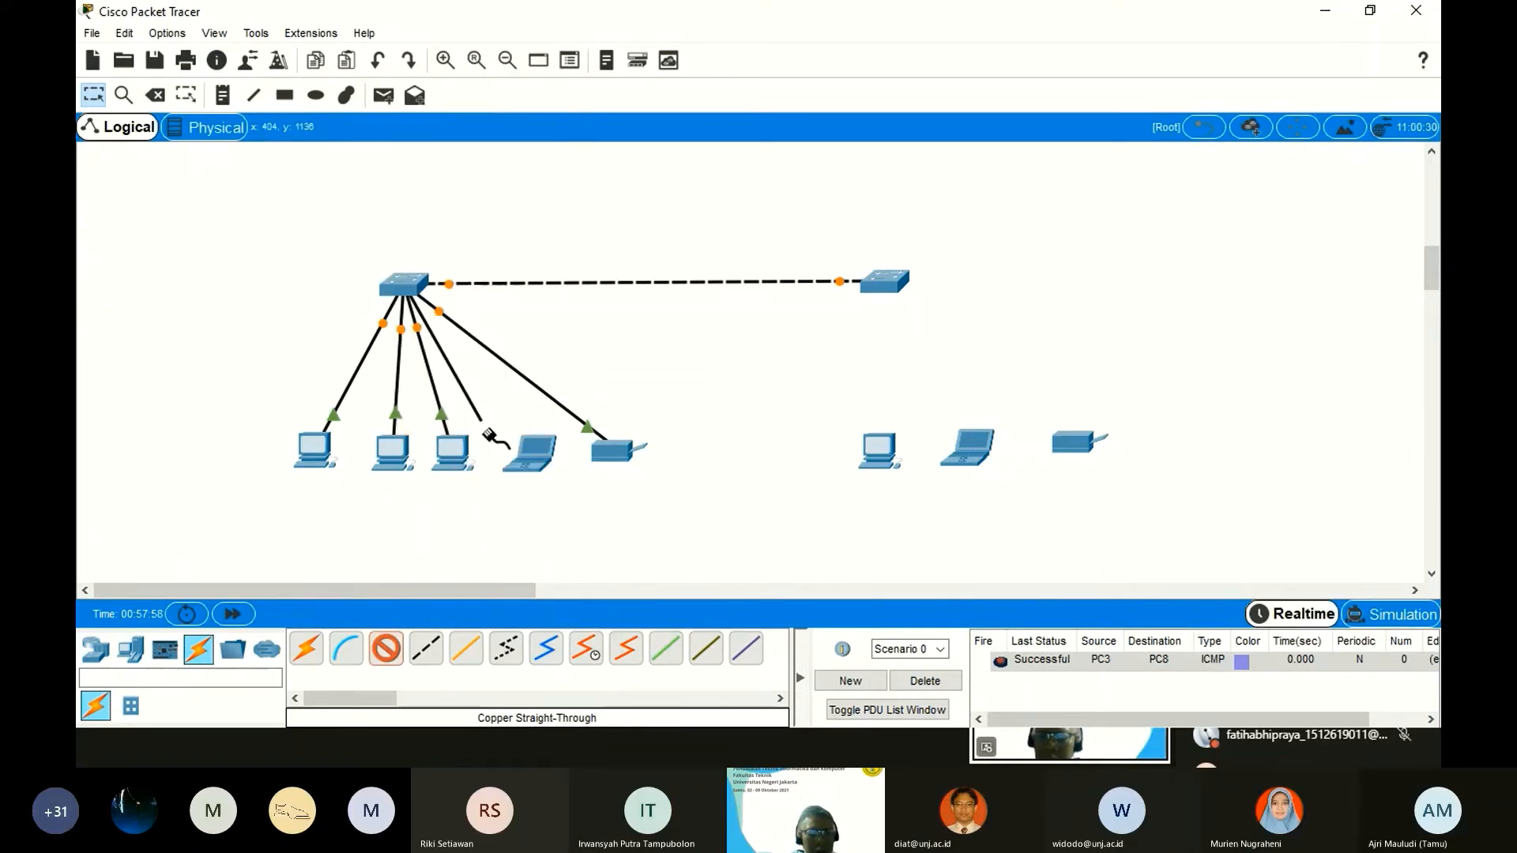
{"action": "left_click", "coordinate": [539, 453]}
{"action": "left_click", "coordinate": [608, 533]}
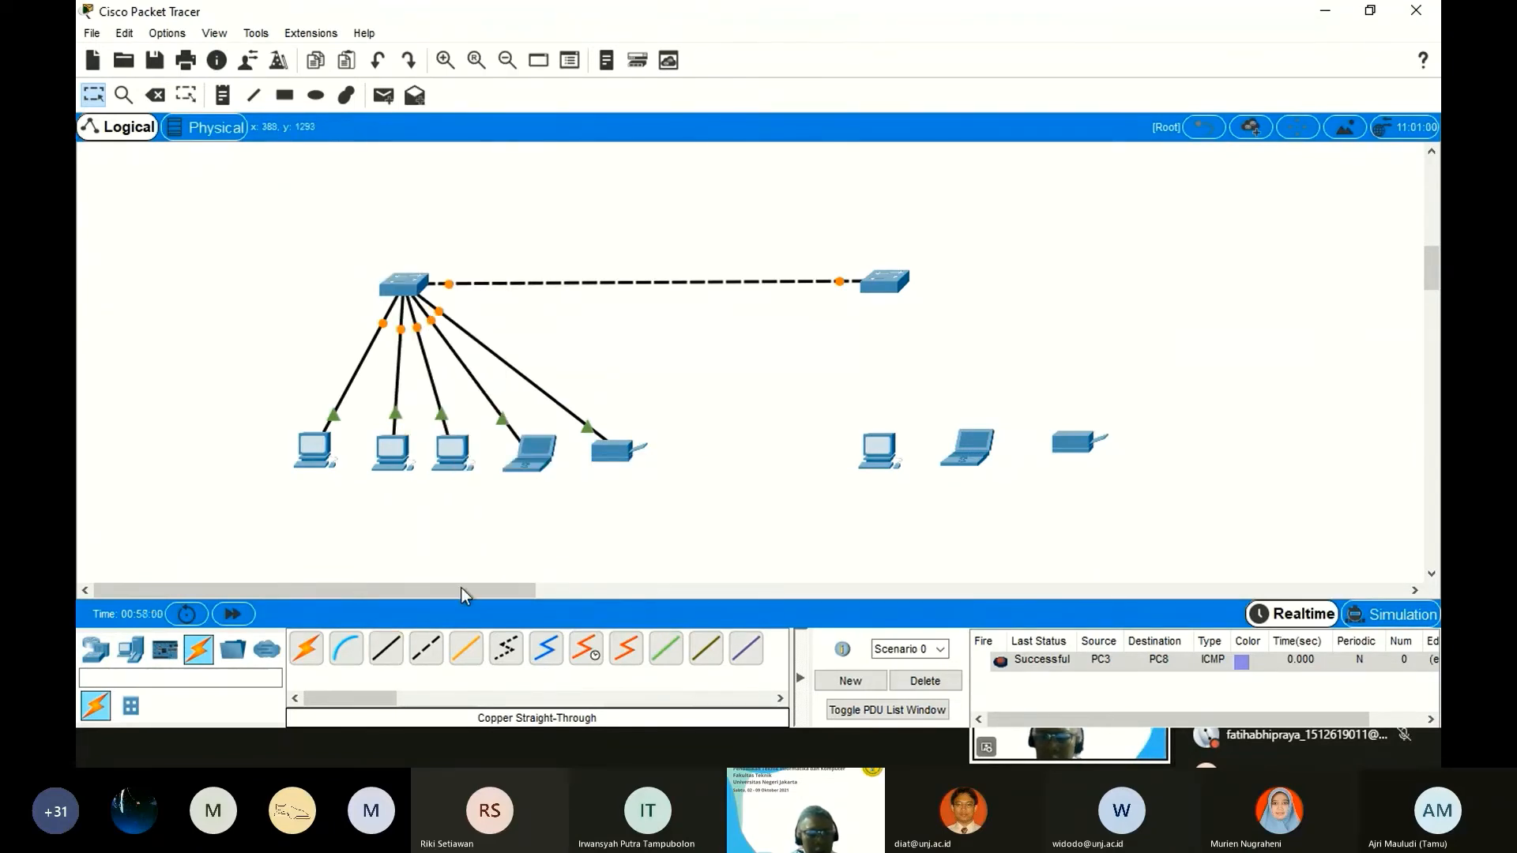
Cable the right-hand switch's FastEthernet0/13 to FastEthernet0 of the PC below it with copper straight-through.
{"action": "left_click", "coordinate": [386, 650]}
{"action": "left_click", "coordinate": [886, 285]}
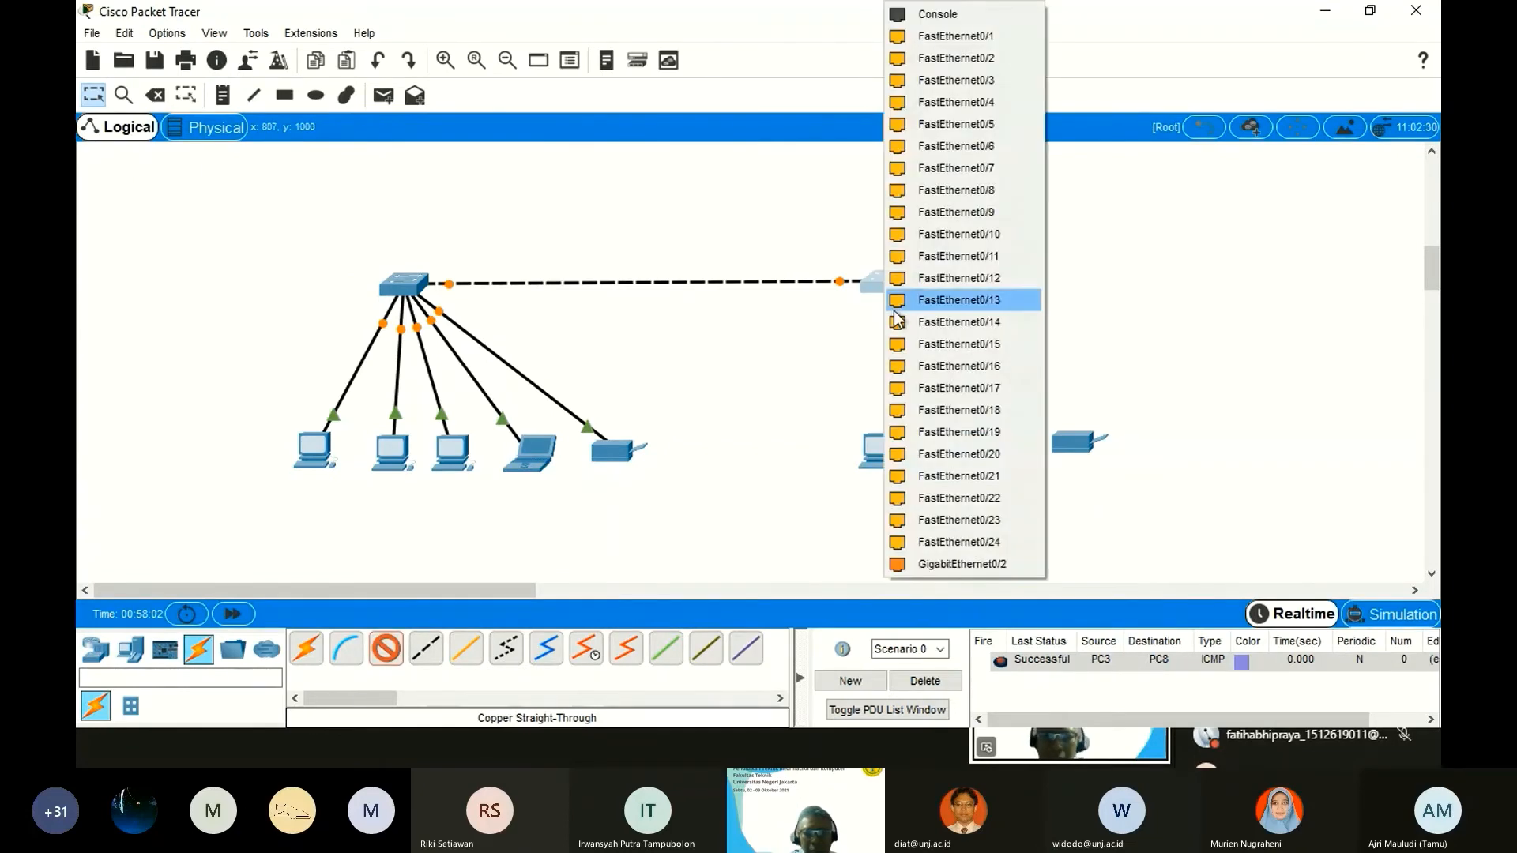
{"action": "left_click", "coordinate": [896, 315]}
{"action": "left_click", "coordinate": [875, 449]}
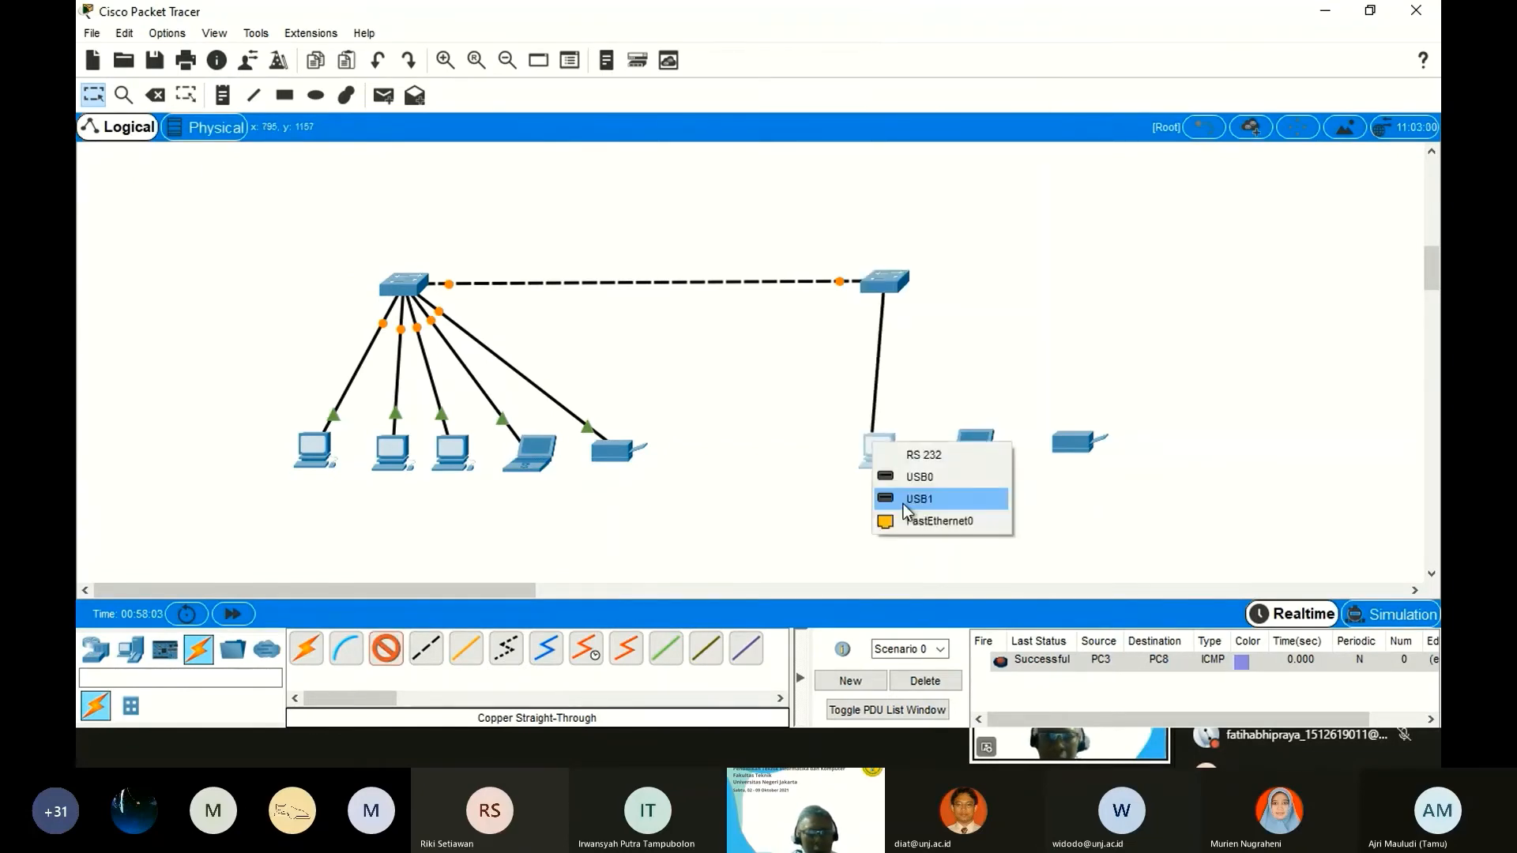
{"action": "left_click", "coordinate": [916, 521]}
Cable the right-hand switch's FastEthernet0/16 to the laptop below it with copper straight-through.
{"action": "left_click", "coordinate": [883, 281]}
{"action": "left_click", "coordinate": [901, 337]}
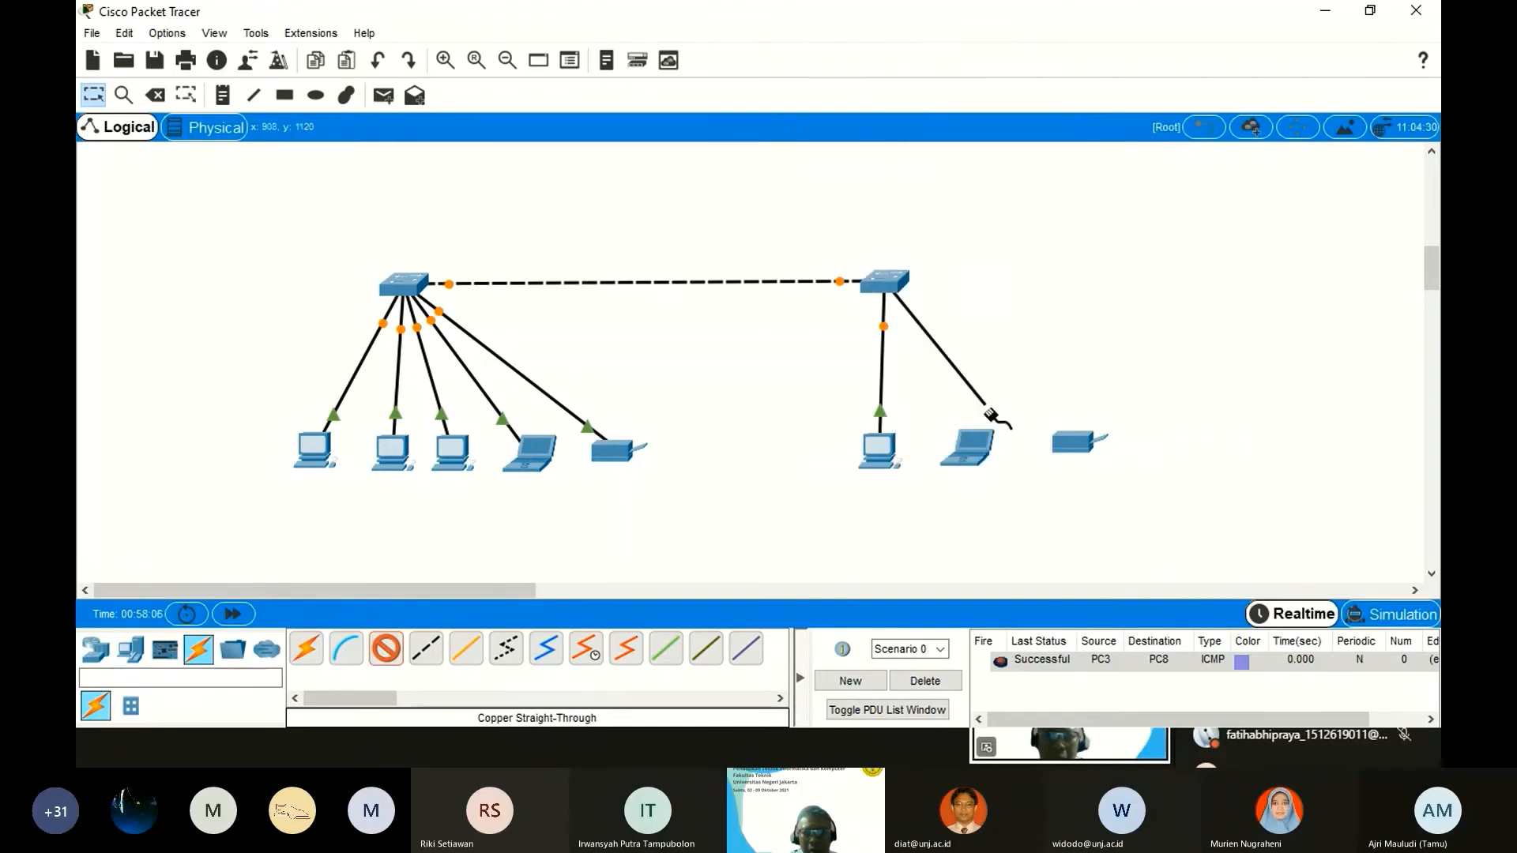
{"action": "left_click", "coordinate": [983, 445]}
{"action": "left_click", "coordinate": [1020, 521]}
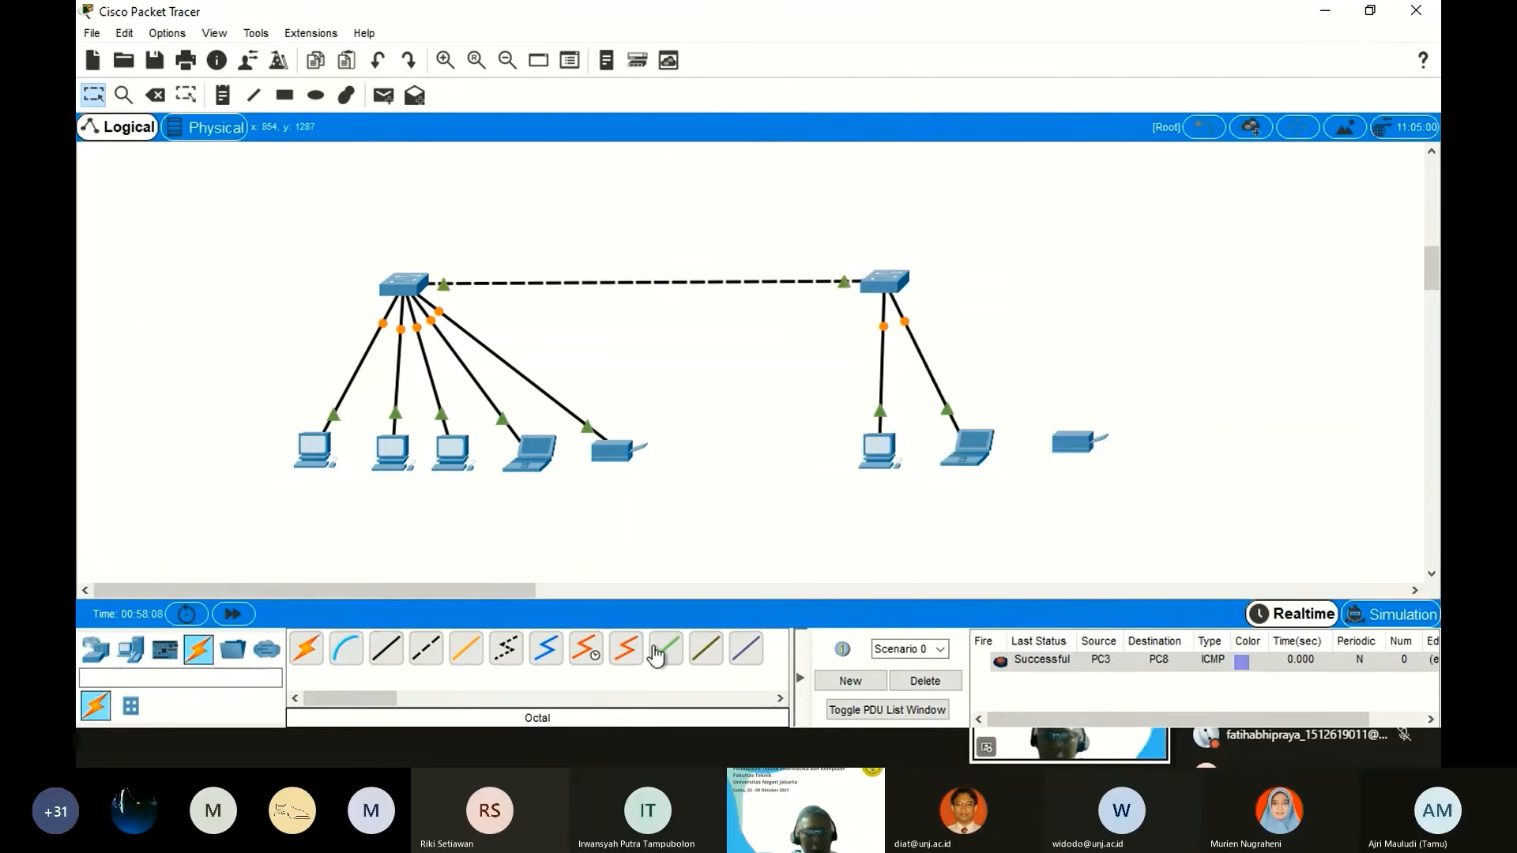
Cable the right-hand switch's FastEthernet0/15 to the printer below it with copper straight-through.
{"action": "left_click", "coordinate": [388, 649]}
{"action": "left_click", "coordinate": [881, 280]}
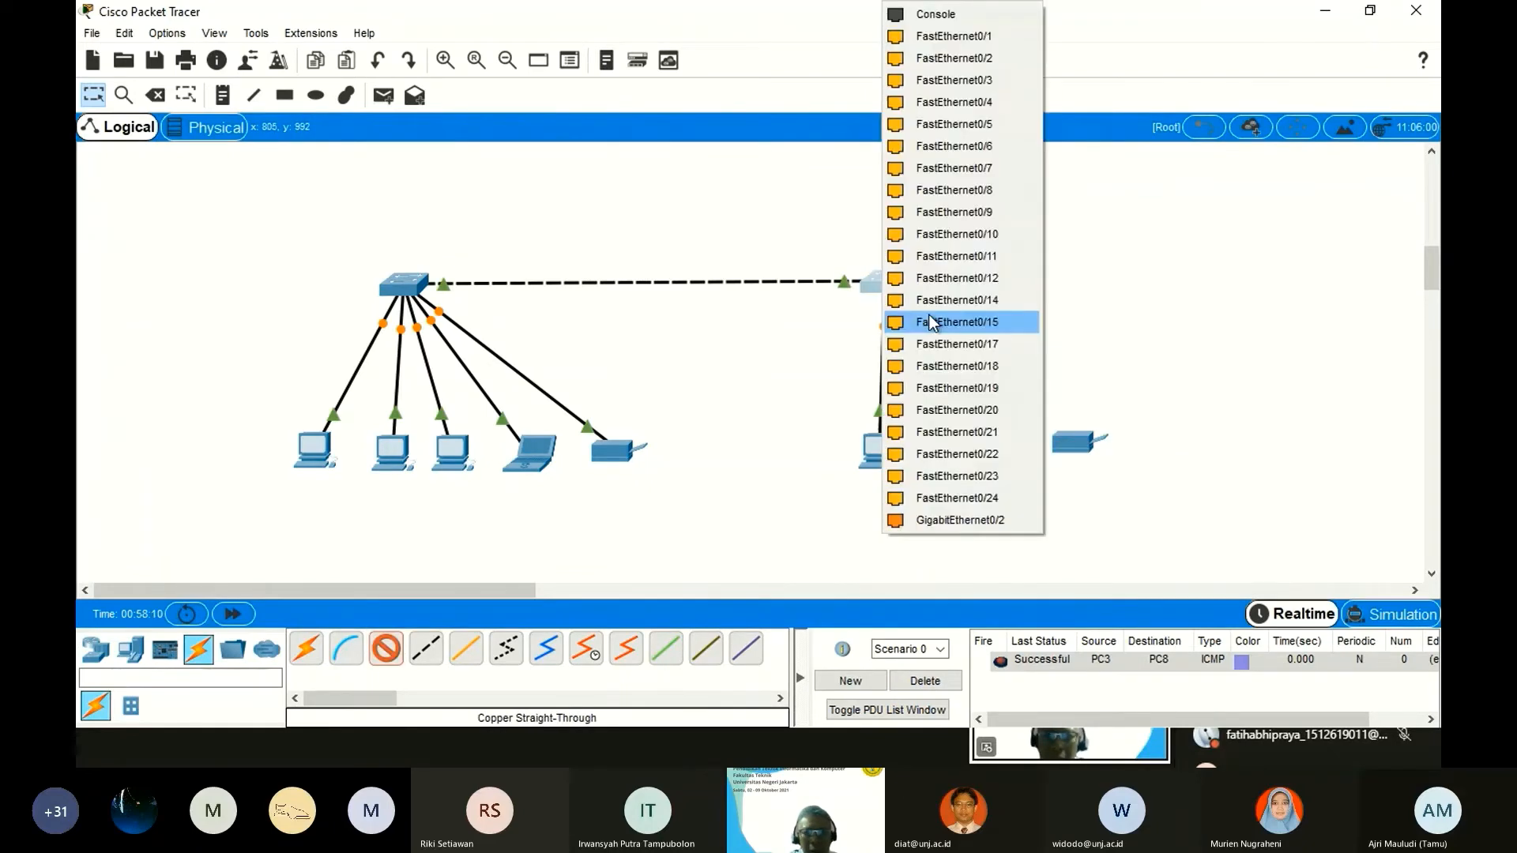
{"action": "left_click", "coordinate": [965, 322]}
{"action": "left_click", "coordinate": [1073, 441]}
{"action": "left_click", "coordinate": [1113, 448]}
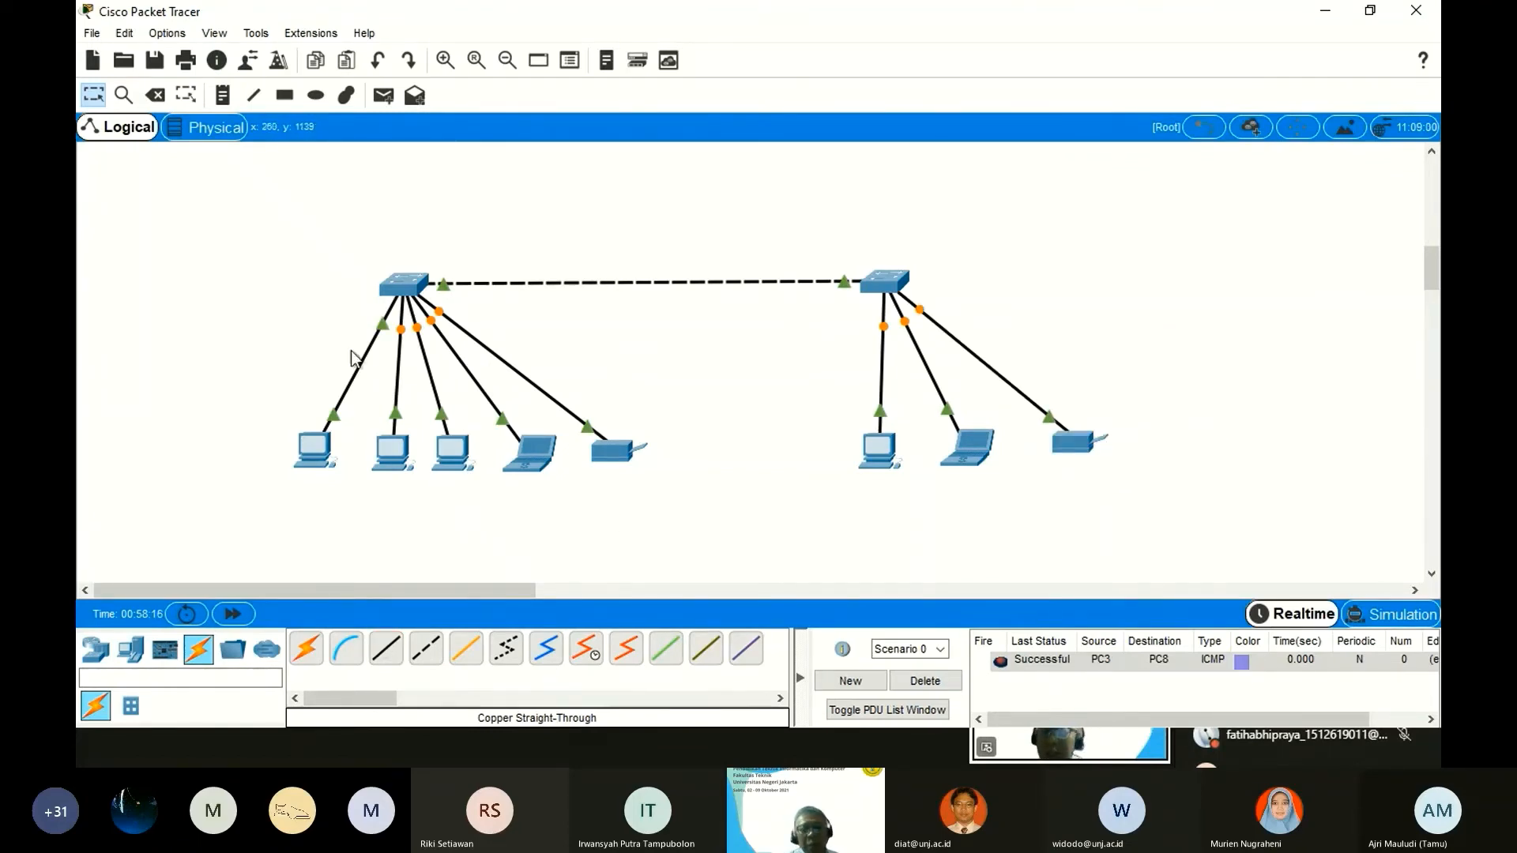
Add the note 192.168.103.0/24 and position it just above the middle of the link between the two switches.
{"action": "left_click", "coordinate": [222, 95]}
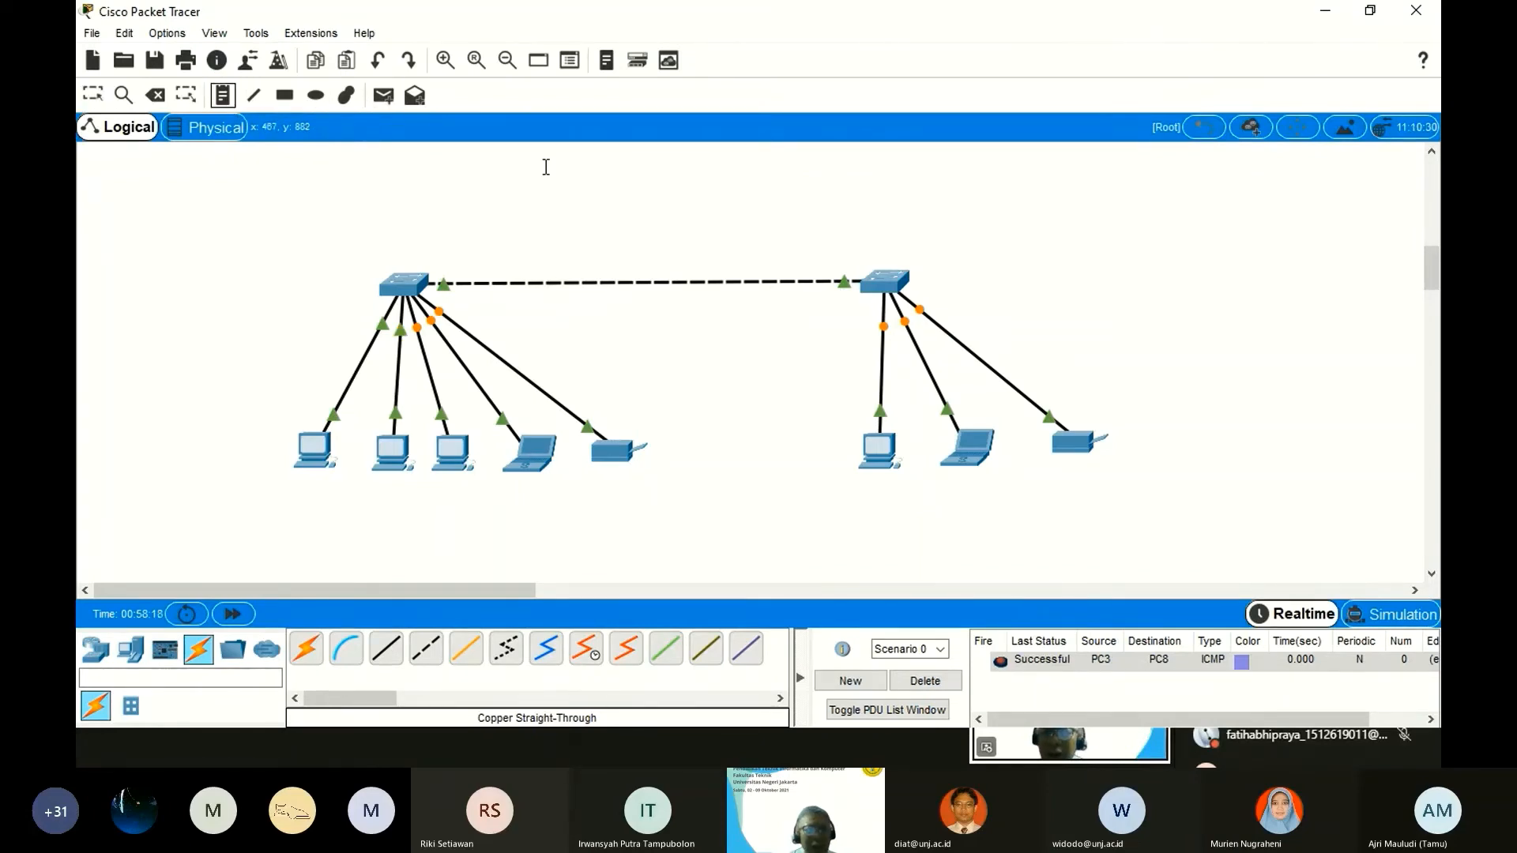
{"action": "left_click", "coordinate": [585, 215]}
{"action": "type", "text": "192"}
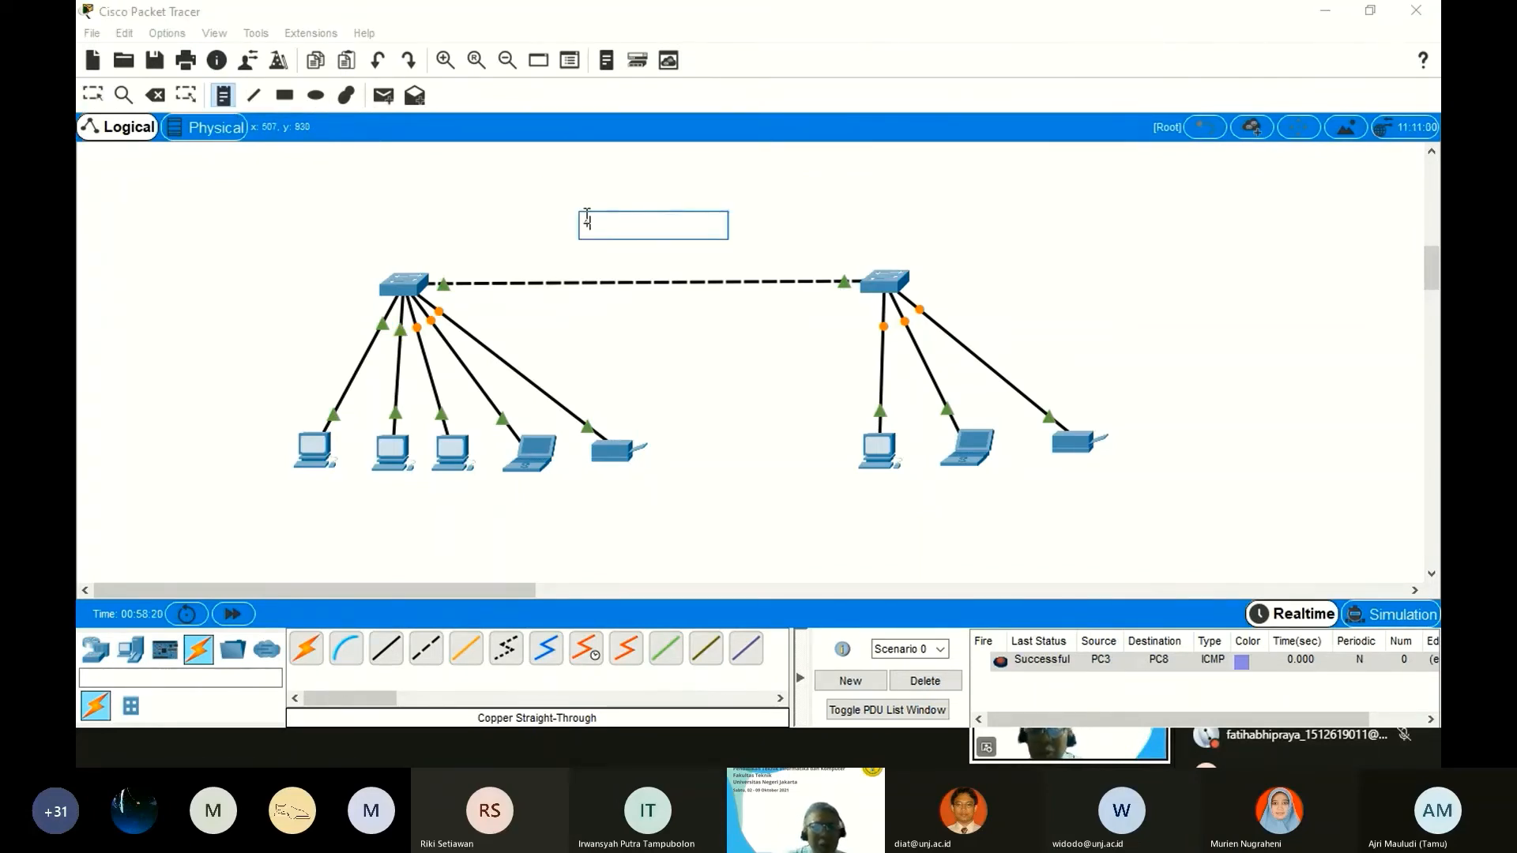
{"action": "type", "text": ".168.10"}
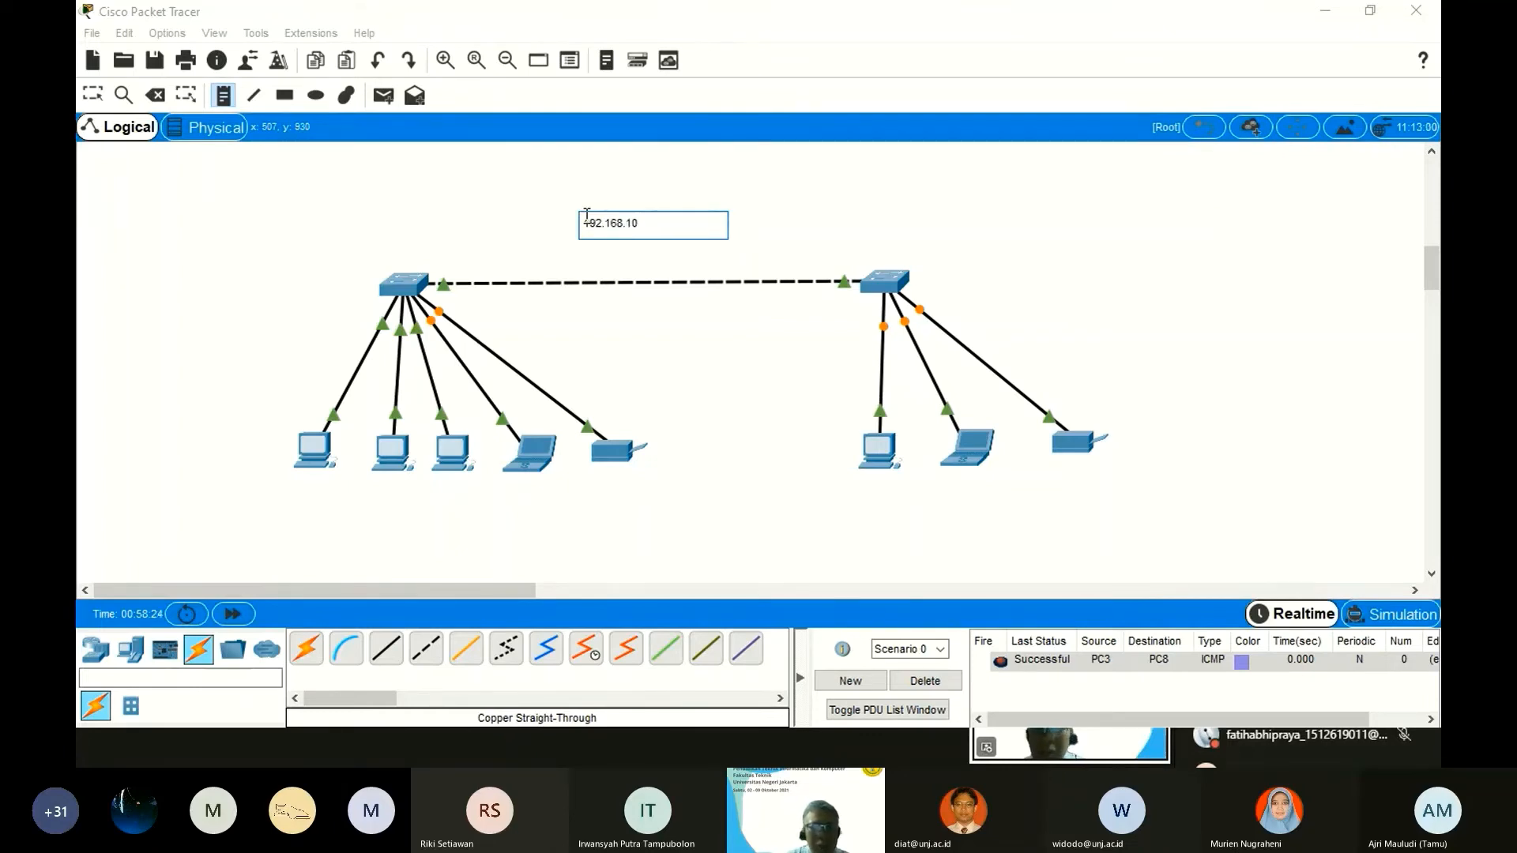
{"action": "type", "text": "3.0/24"}
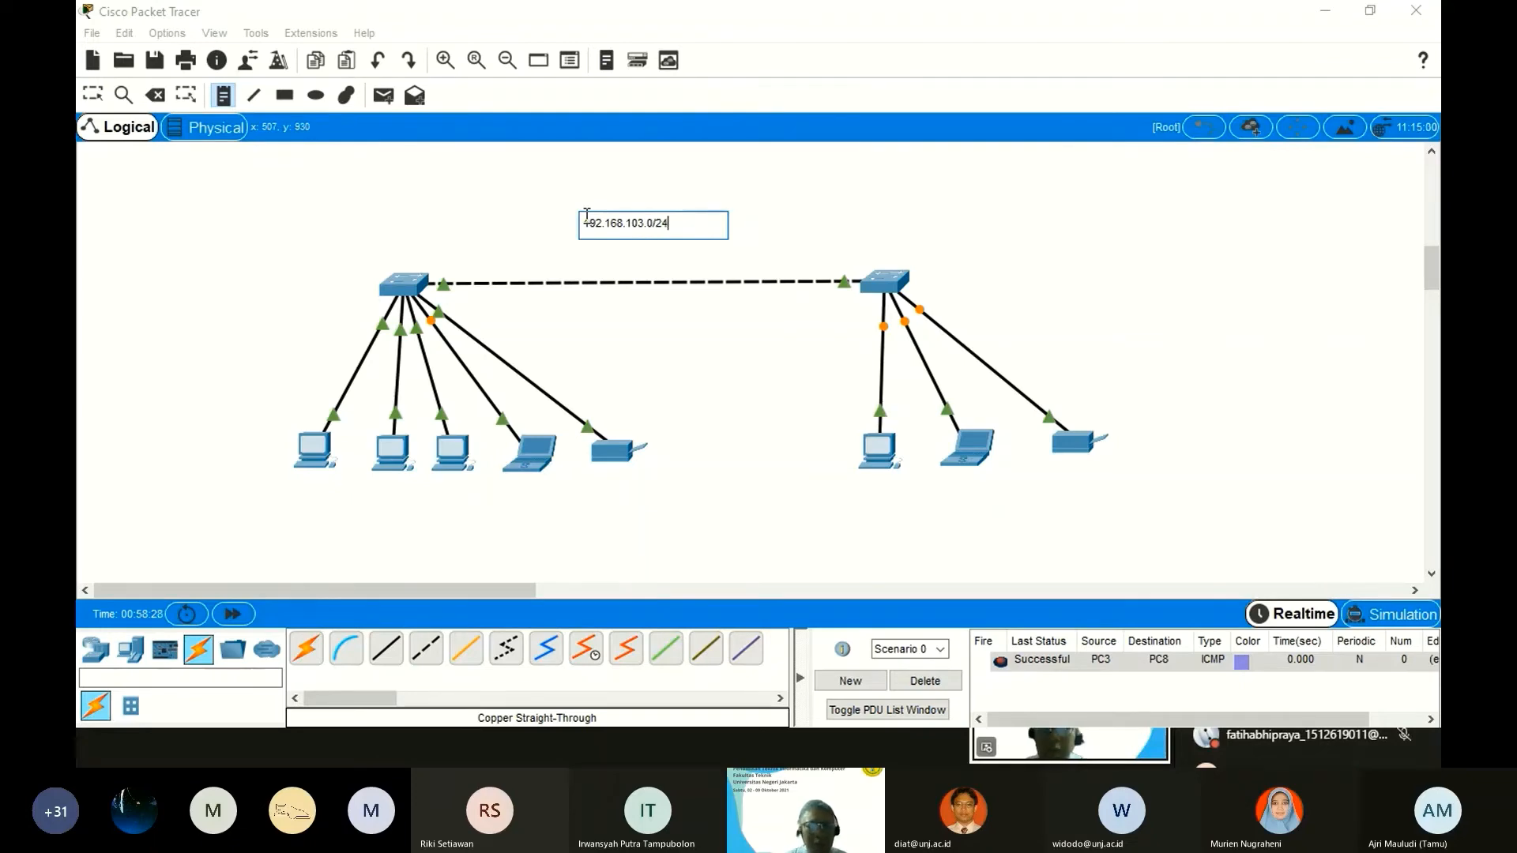
{"action": "left_click", "coordinate": [93, 94]}
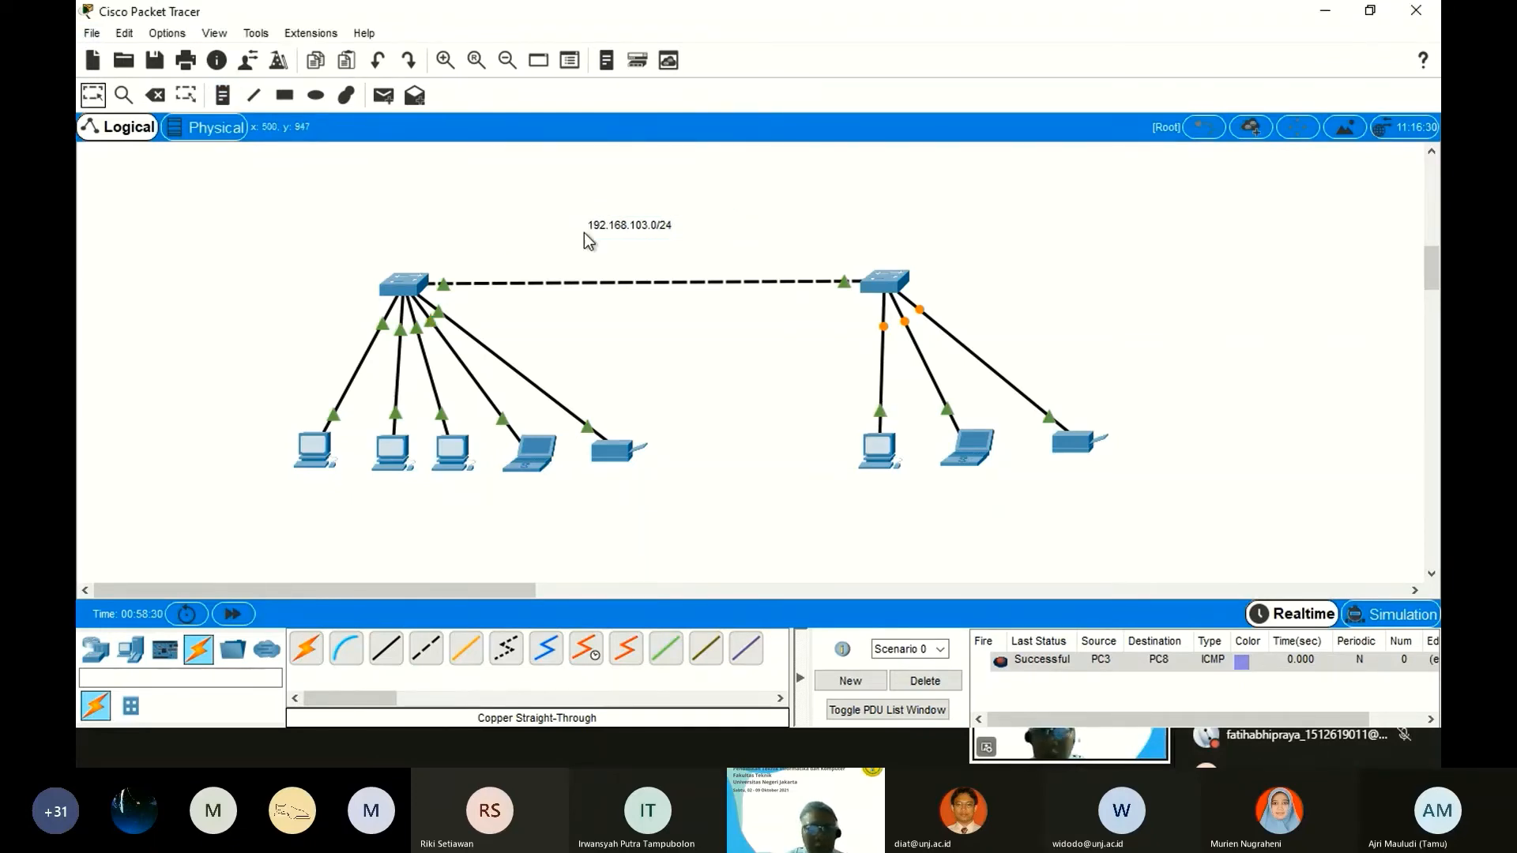
{"action": "left_click_drag", "start_coordinate": [628, 238], "coordinate": [667, 269]}
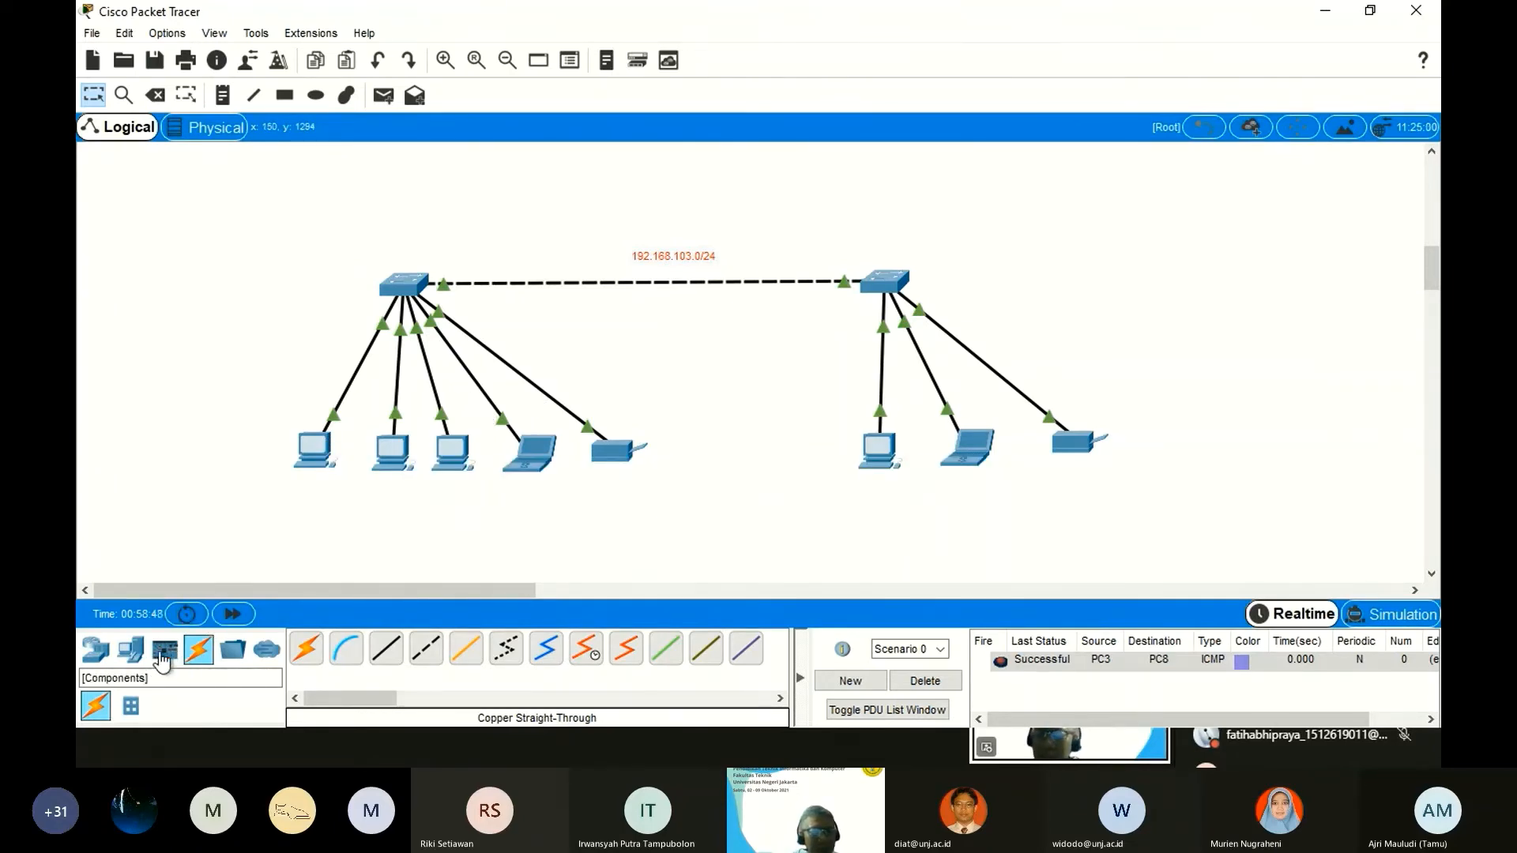
Place a server to the left of the left-hand switch and move it up level with that switch.
{"action": "left_click", "coordinate": [131, 648]}
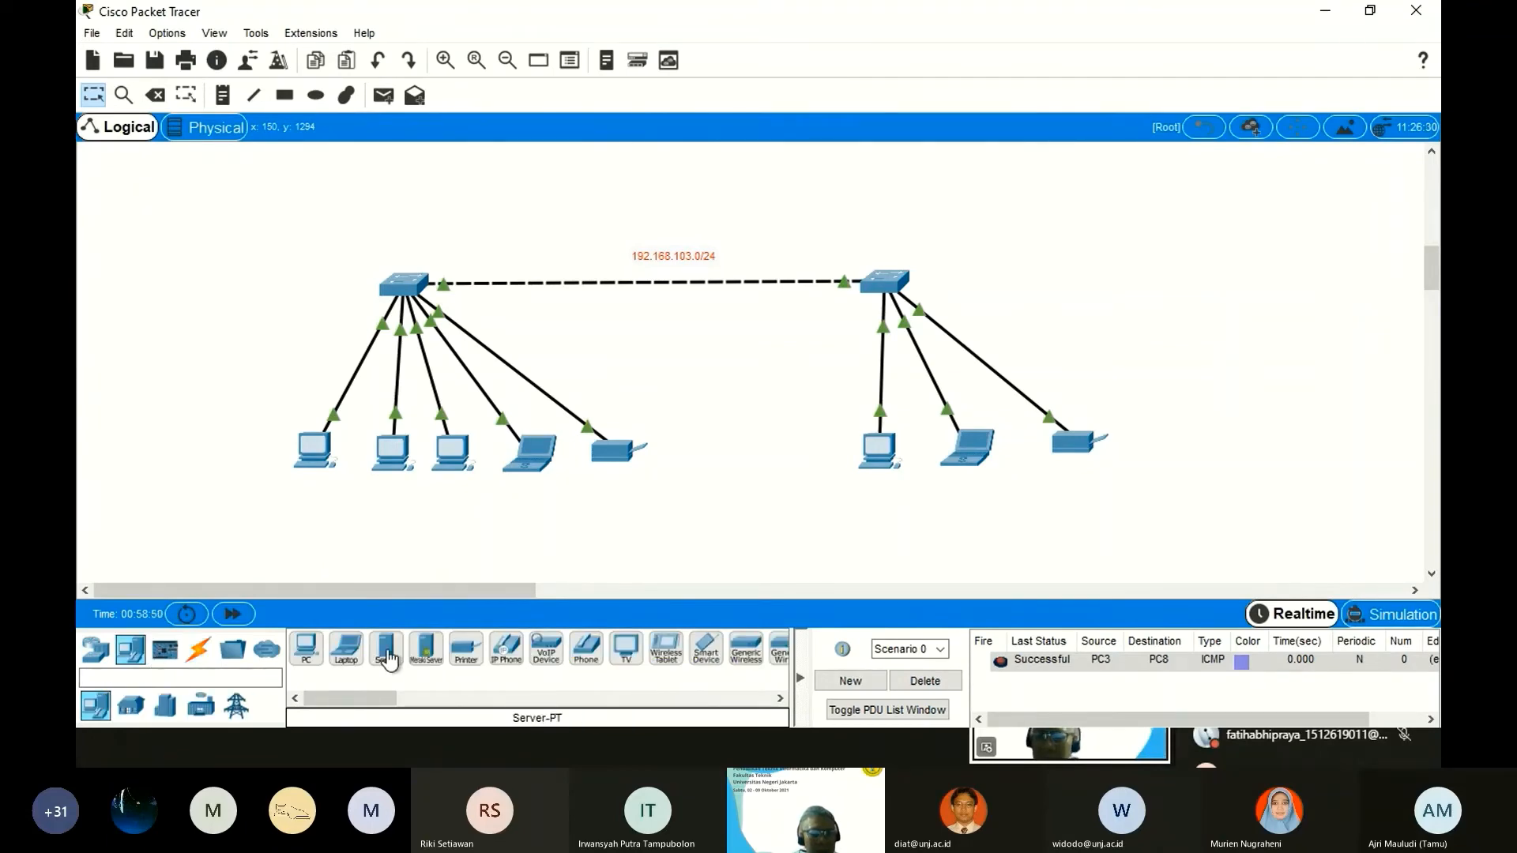
{"action": "left_click", "coordinate": [386, 649]}
{"action": "left_click", "coordinate": [159, 350]}
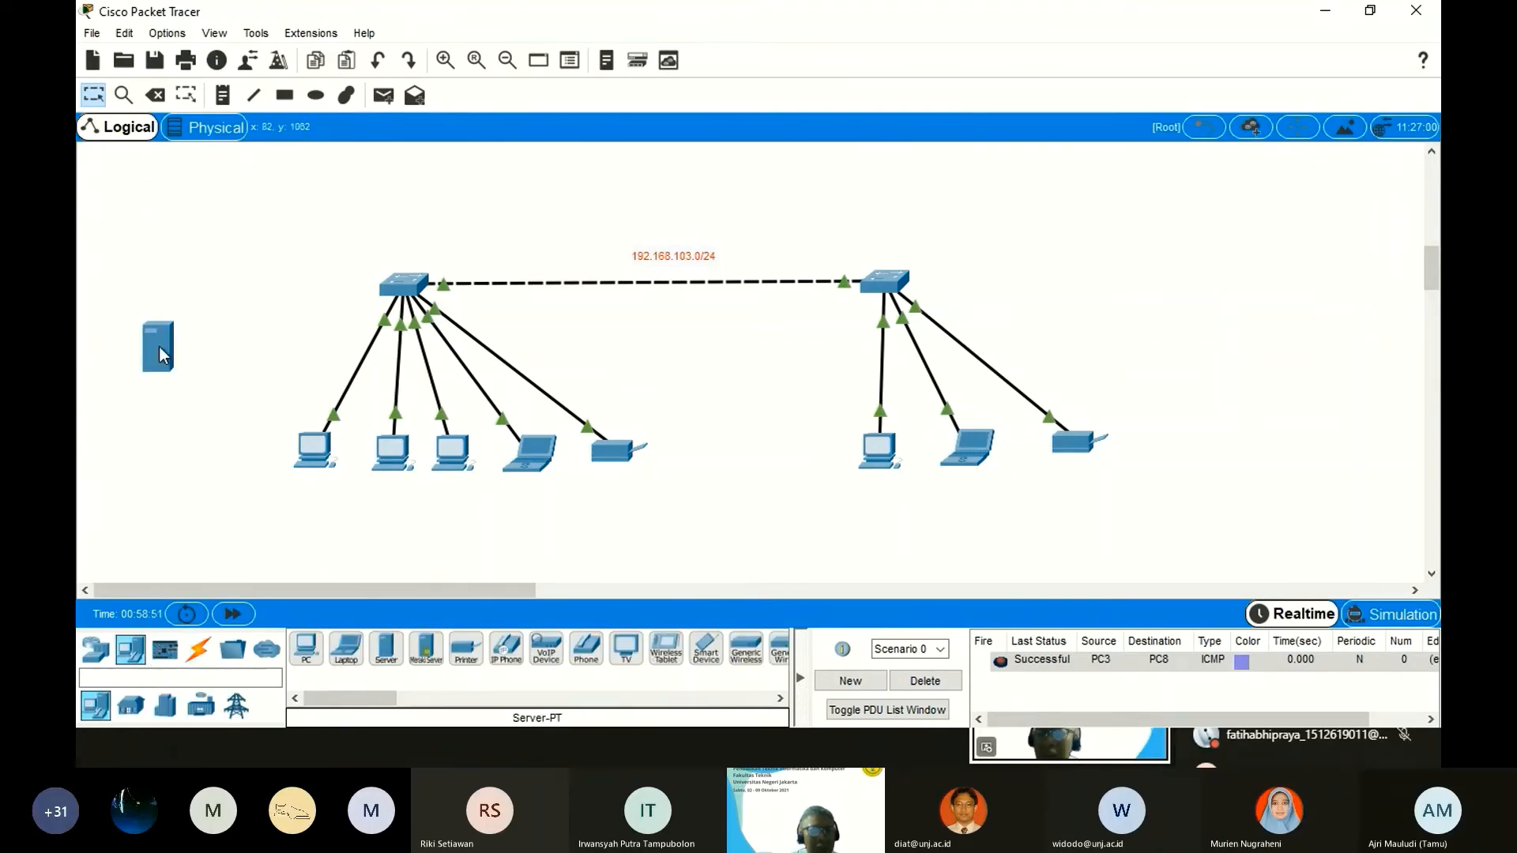
{"action": "left_click_drag", "start_coordinate": [160, 354], "coordinate": [204, 289]}
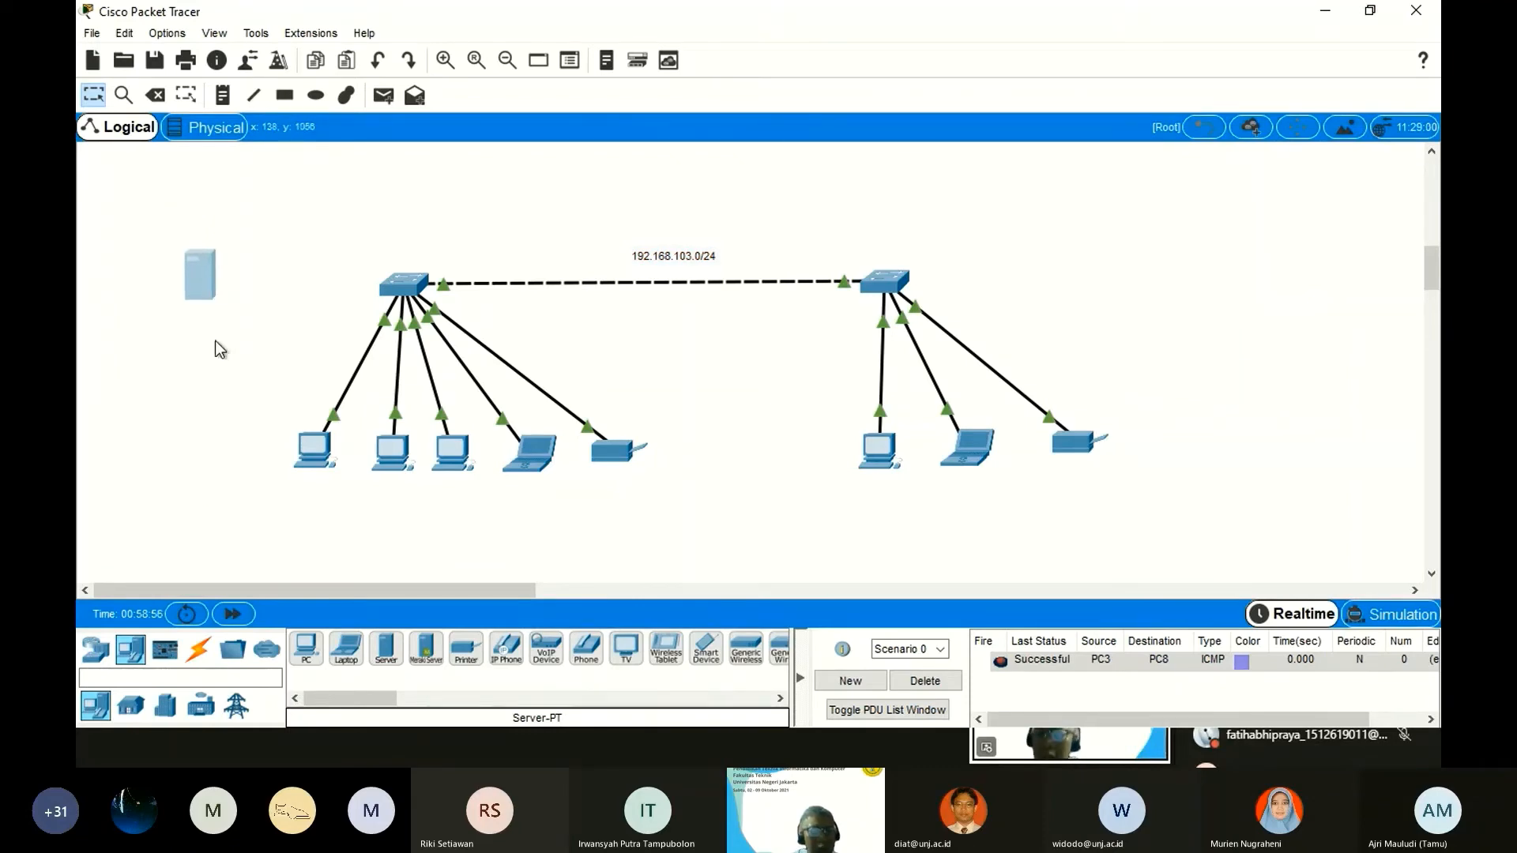
Add the note "server P2M 2021" and position it just above the server.
{"action": "left_click", "coordinate": [222, 94]}
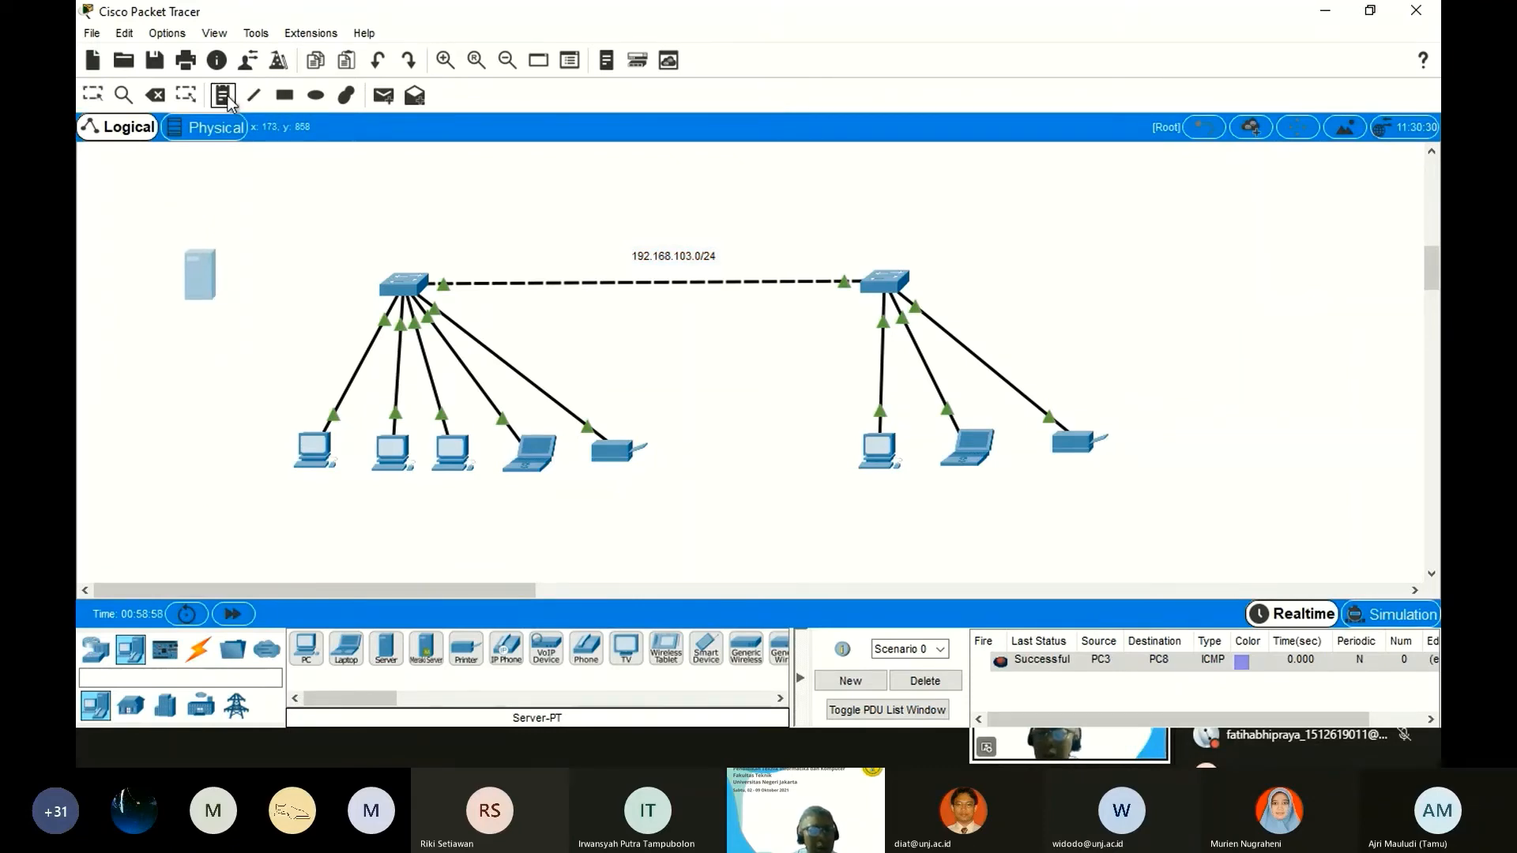
{"action": "left_click", "coordinate": [175, 228]}
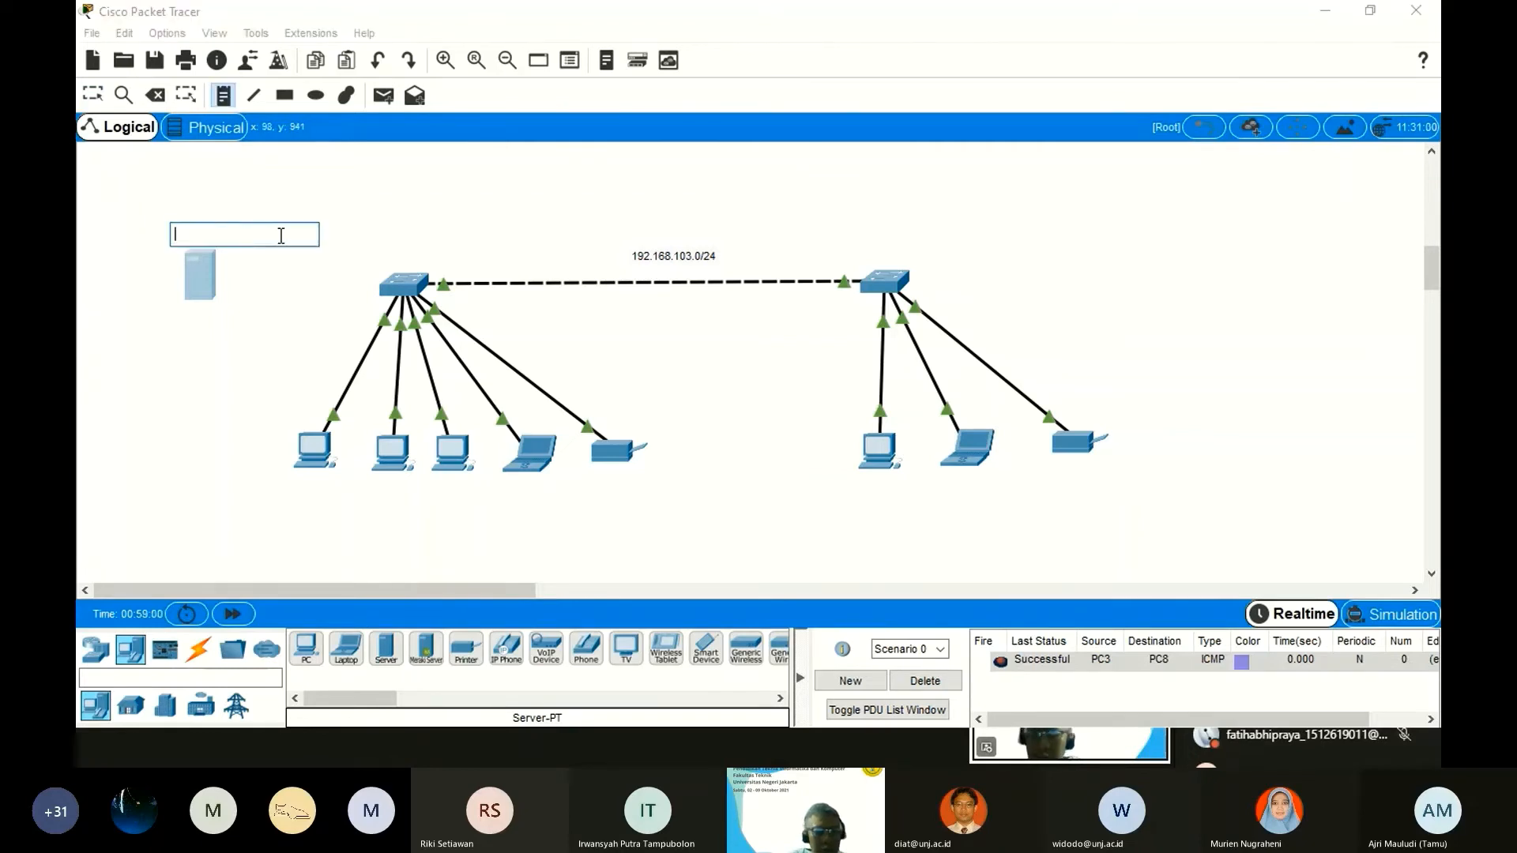
{"action": "type", "text": "server"}
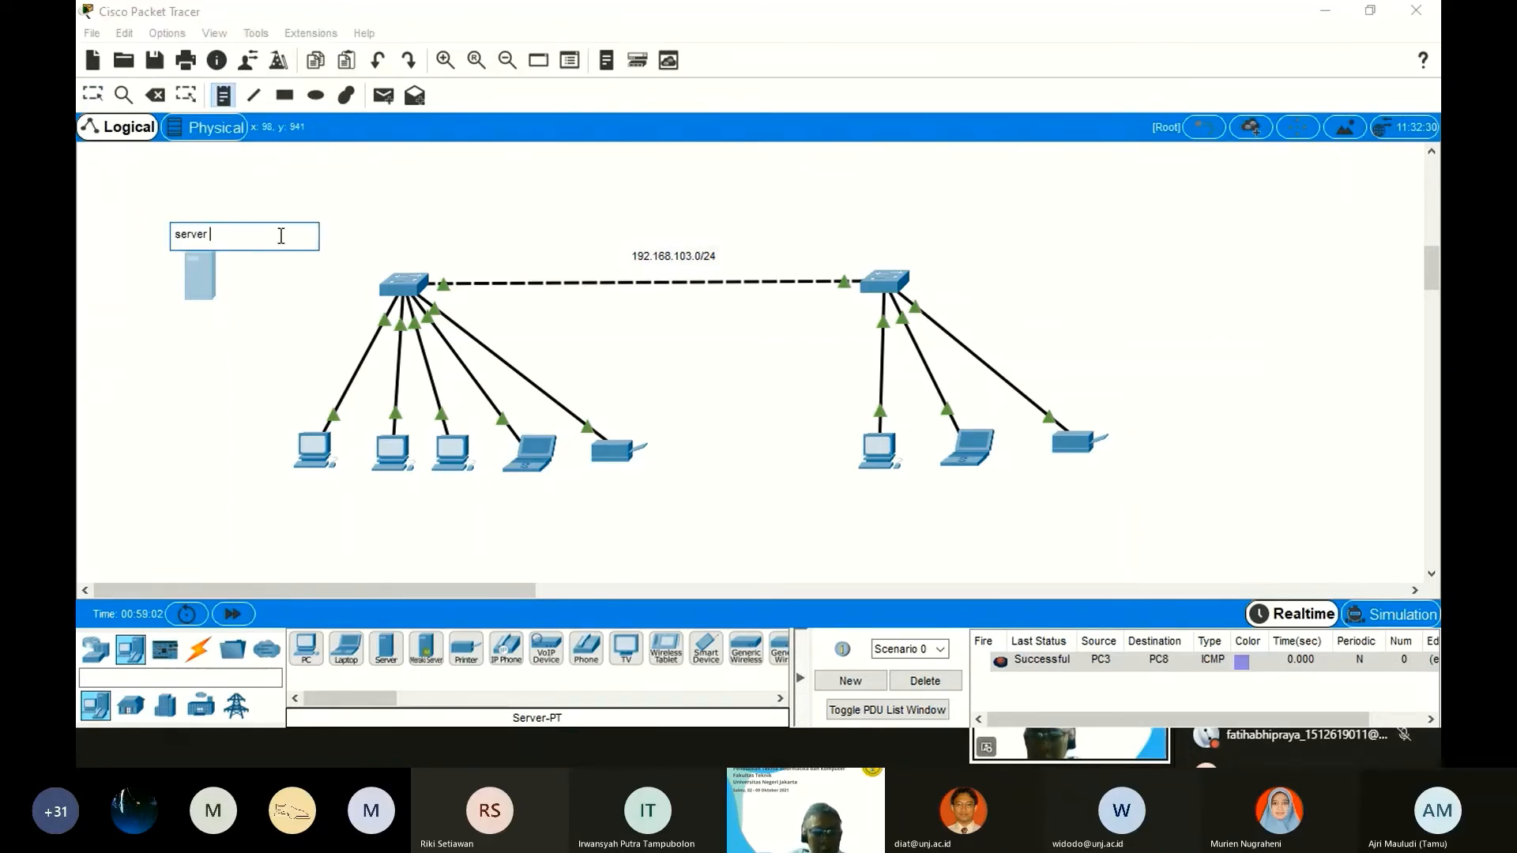
{"action": "type", "text": " P2M "}
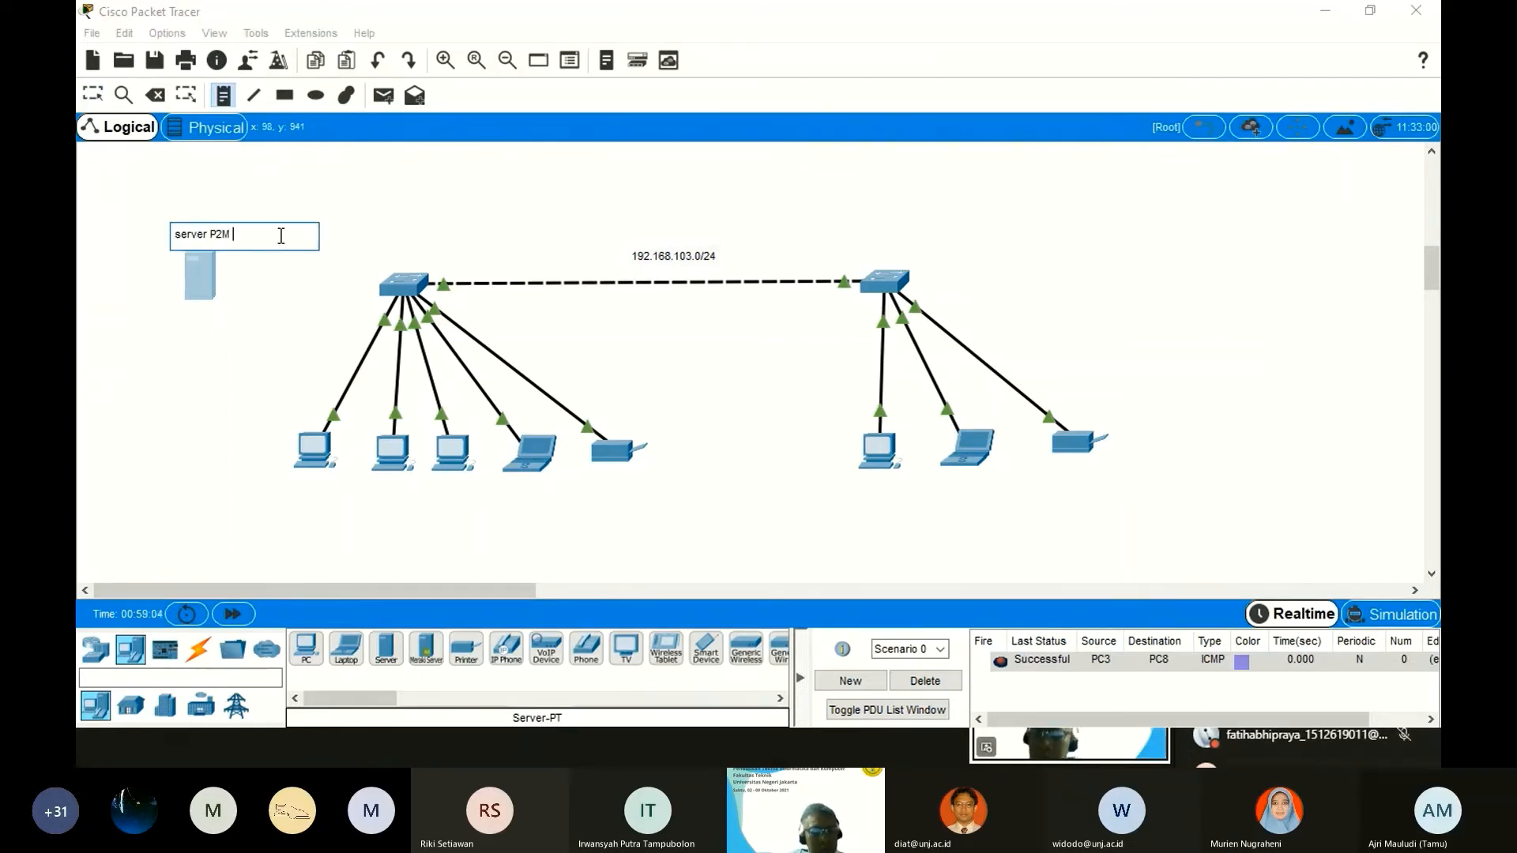
{"action": "type", "text": "2021"}
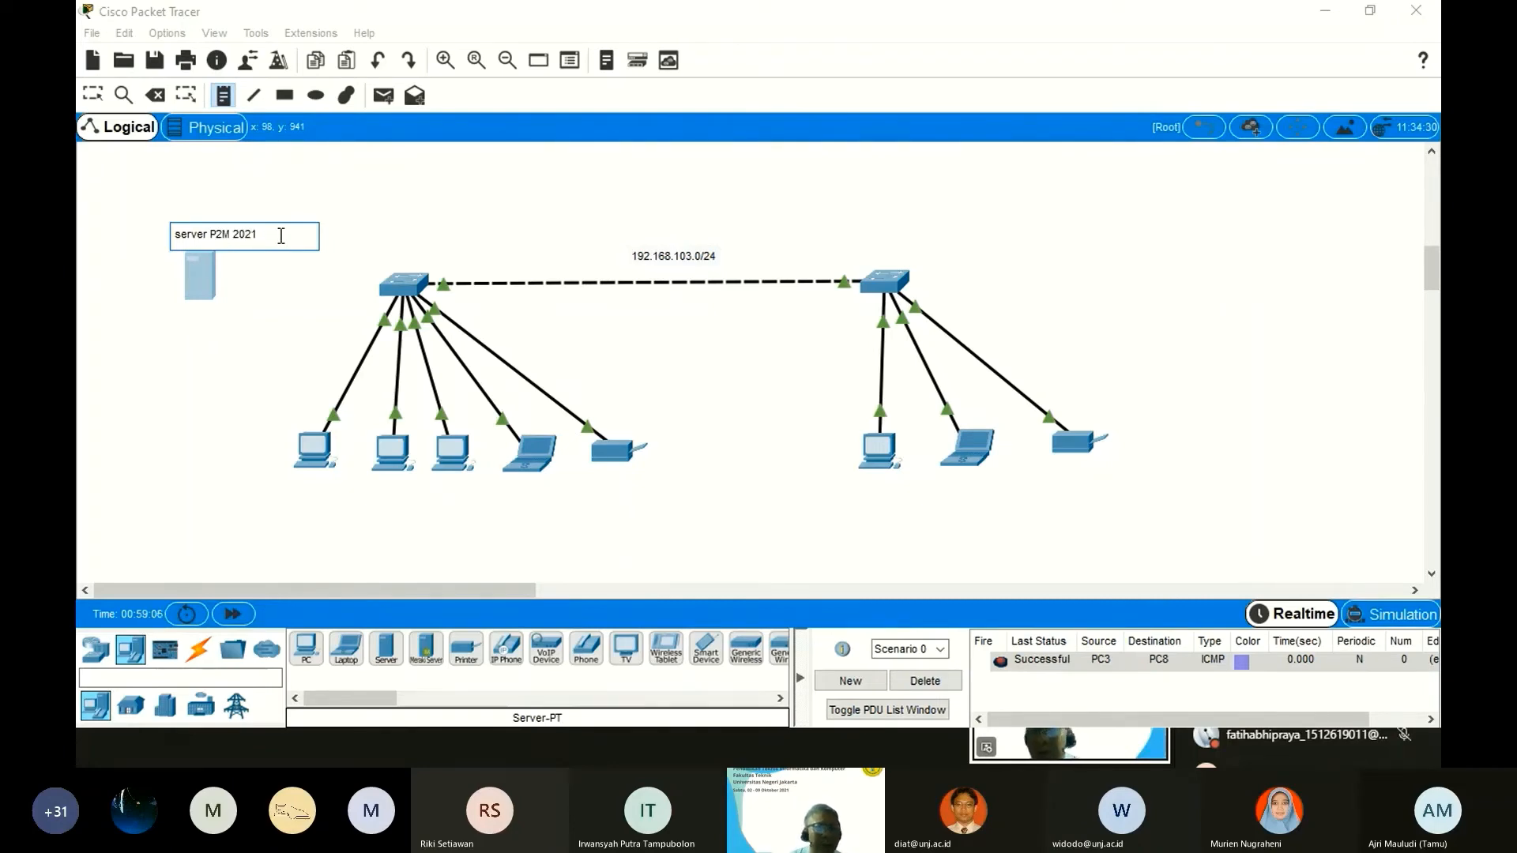
{"action": "left_click", "coordinate": [186, 95]}
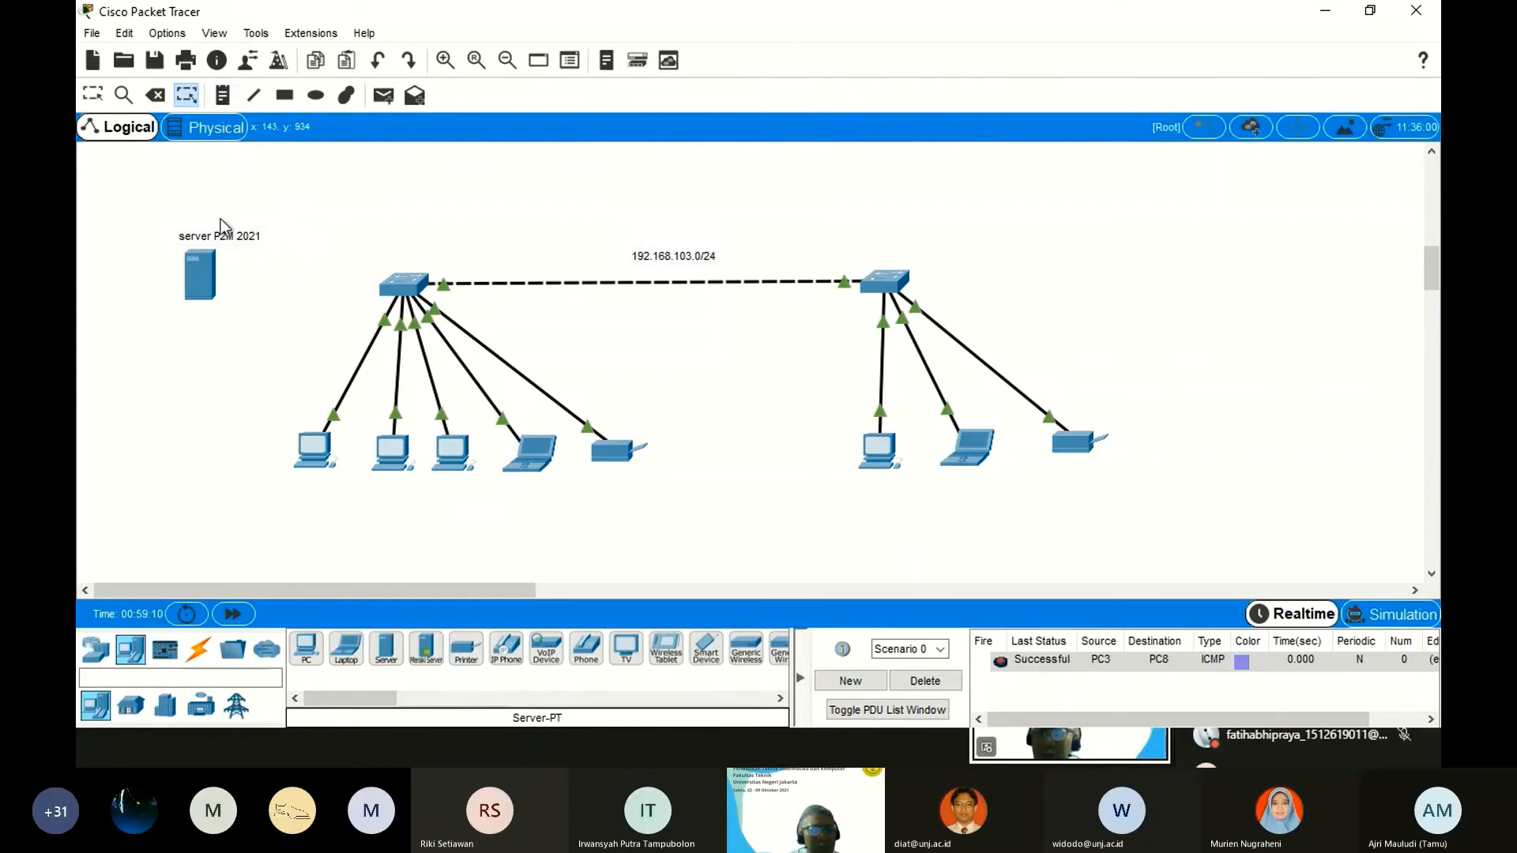
{"action": "left_click", "coordinate": [92, 95]}
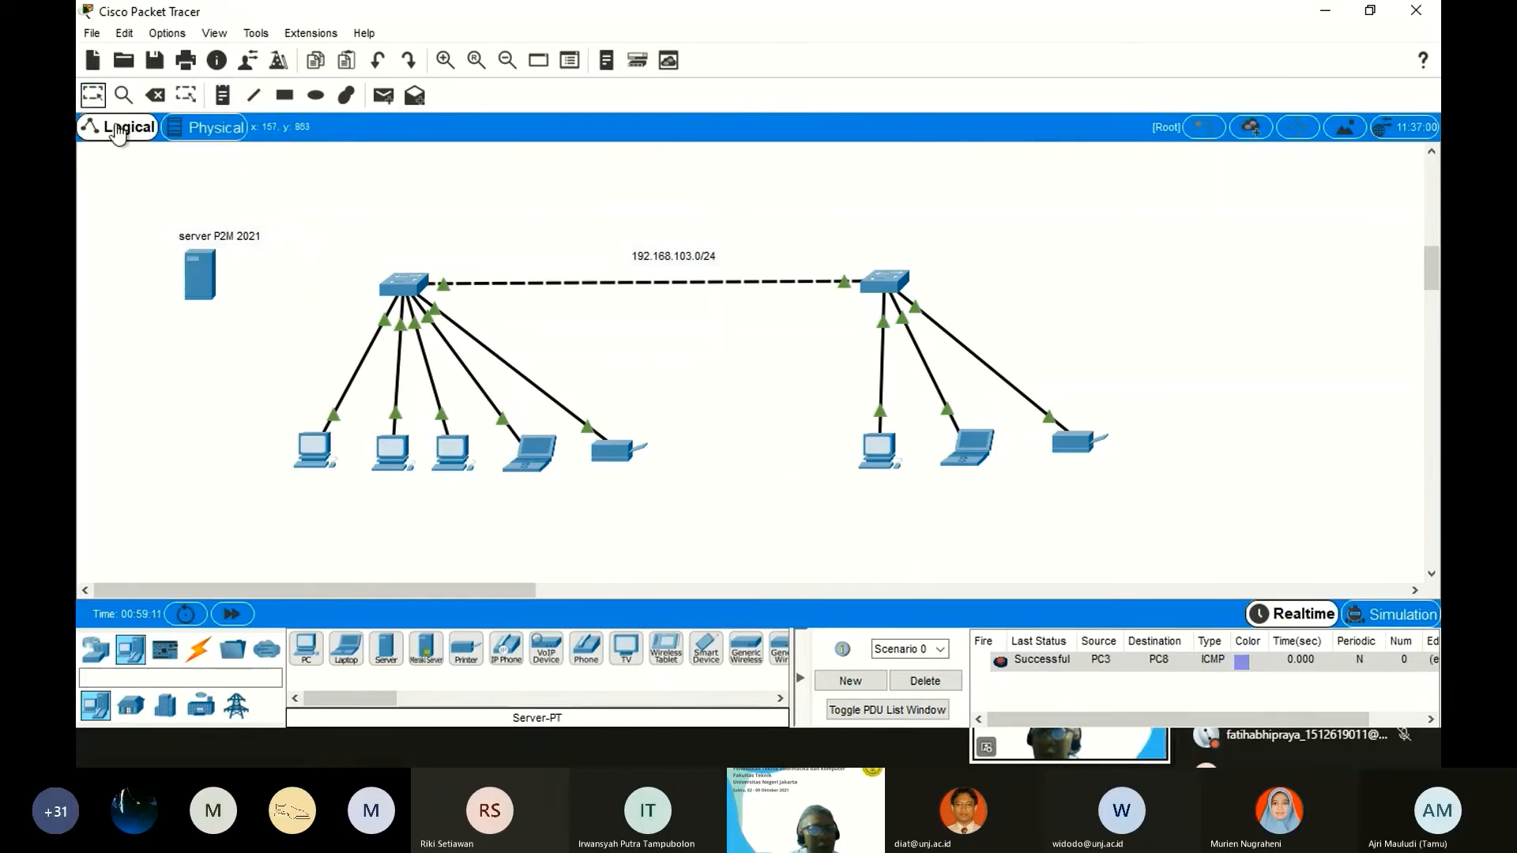
{"action": "left_click_drag", "start_coordinate": [219, 234], "coordinate": [204, 221]}
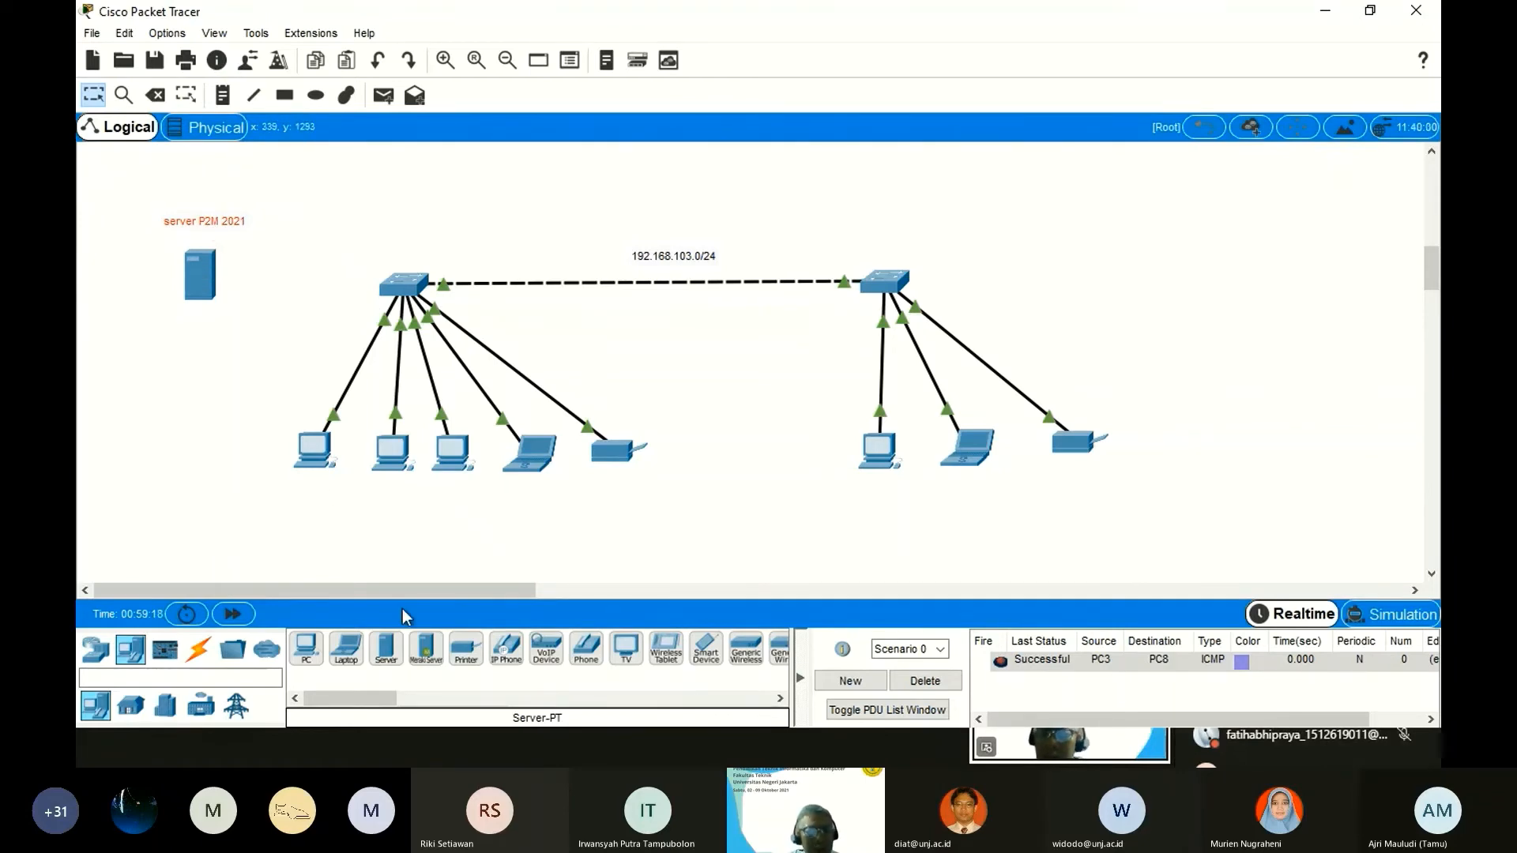
Cable the server's FastEthernet0 to the left-hand switch's FastEthernet0/2 with copper straight-through.
{"action": "left_click", "coordinate": [198, 648]}
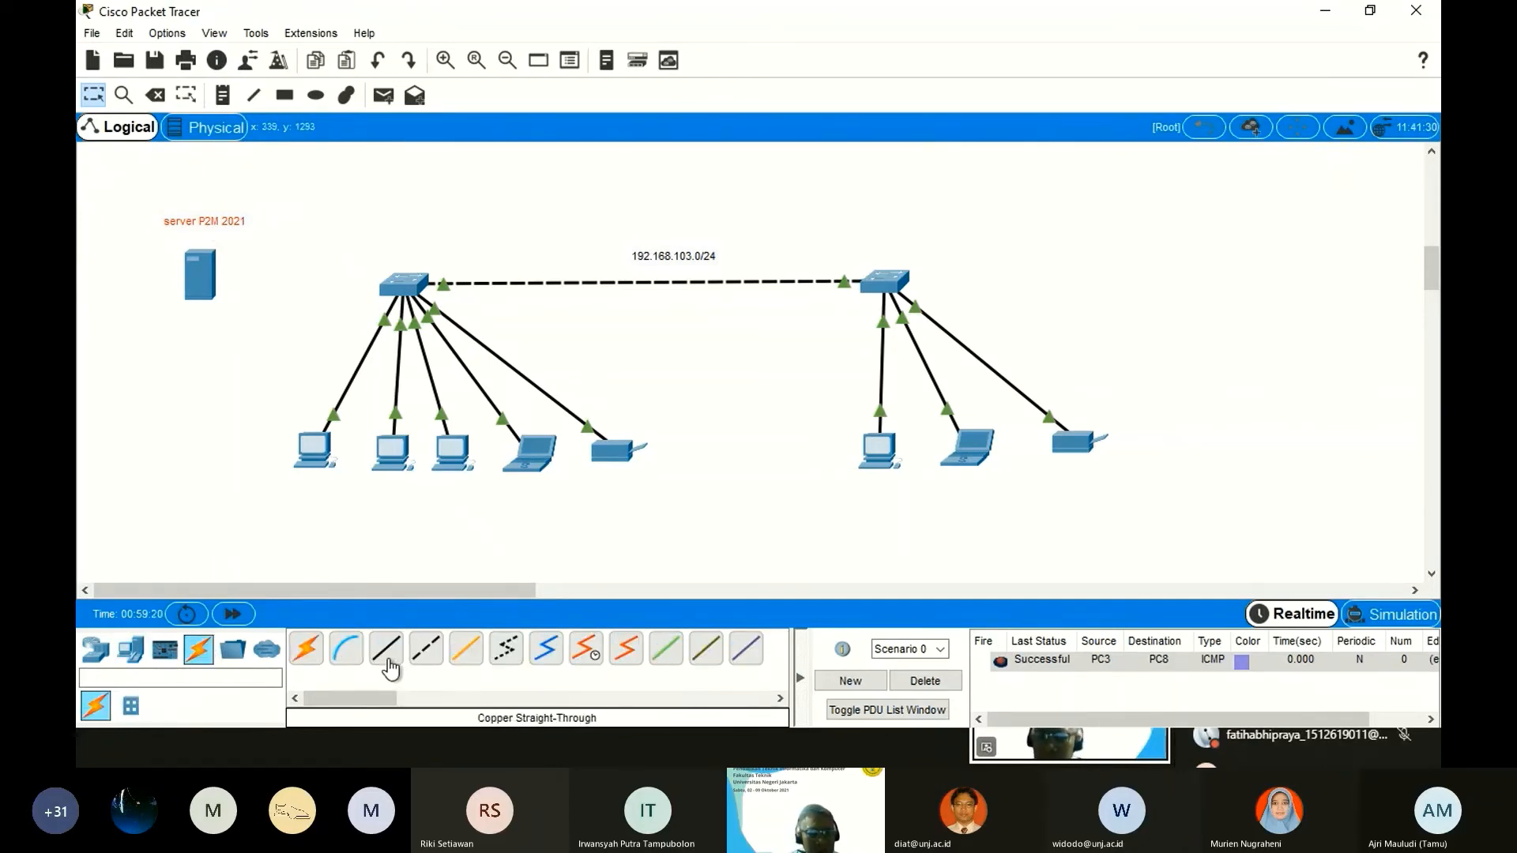
{"action": "left_click", "coordinate": [388, 662]}
{"action": "left_click", "coordinate": [207, 277]}
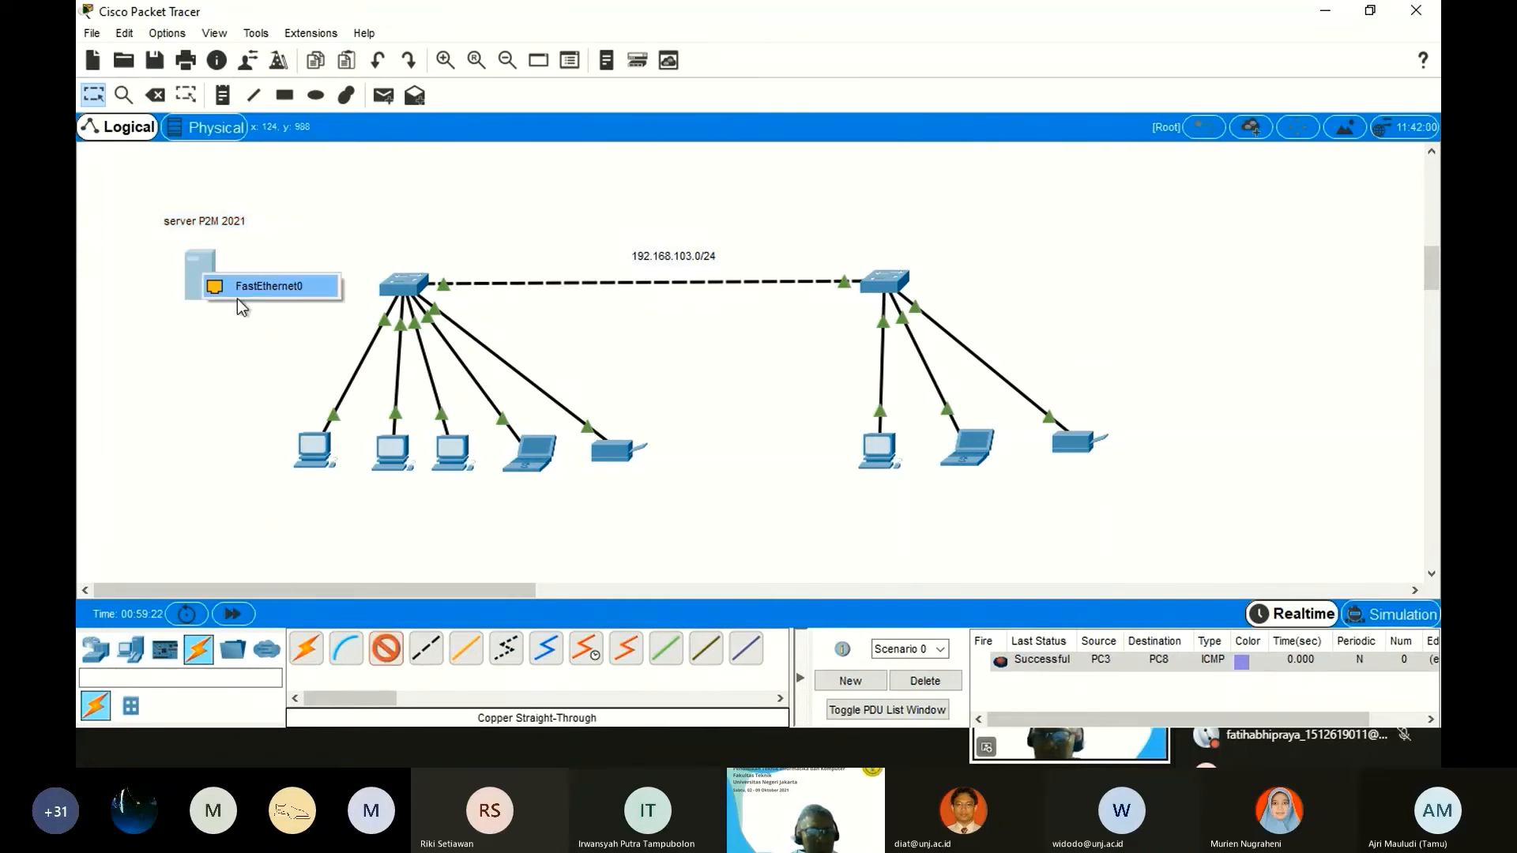
{"action": "left_click", "coordinate": [262, 299]}
{"action": "left_click", "coordinate": [385, 278]}
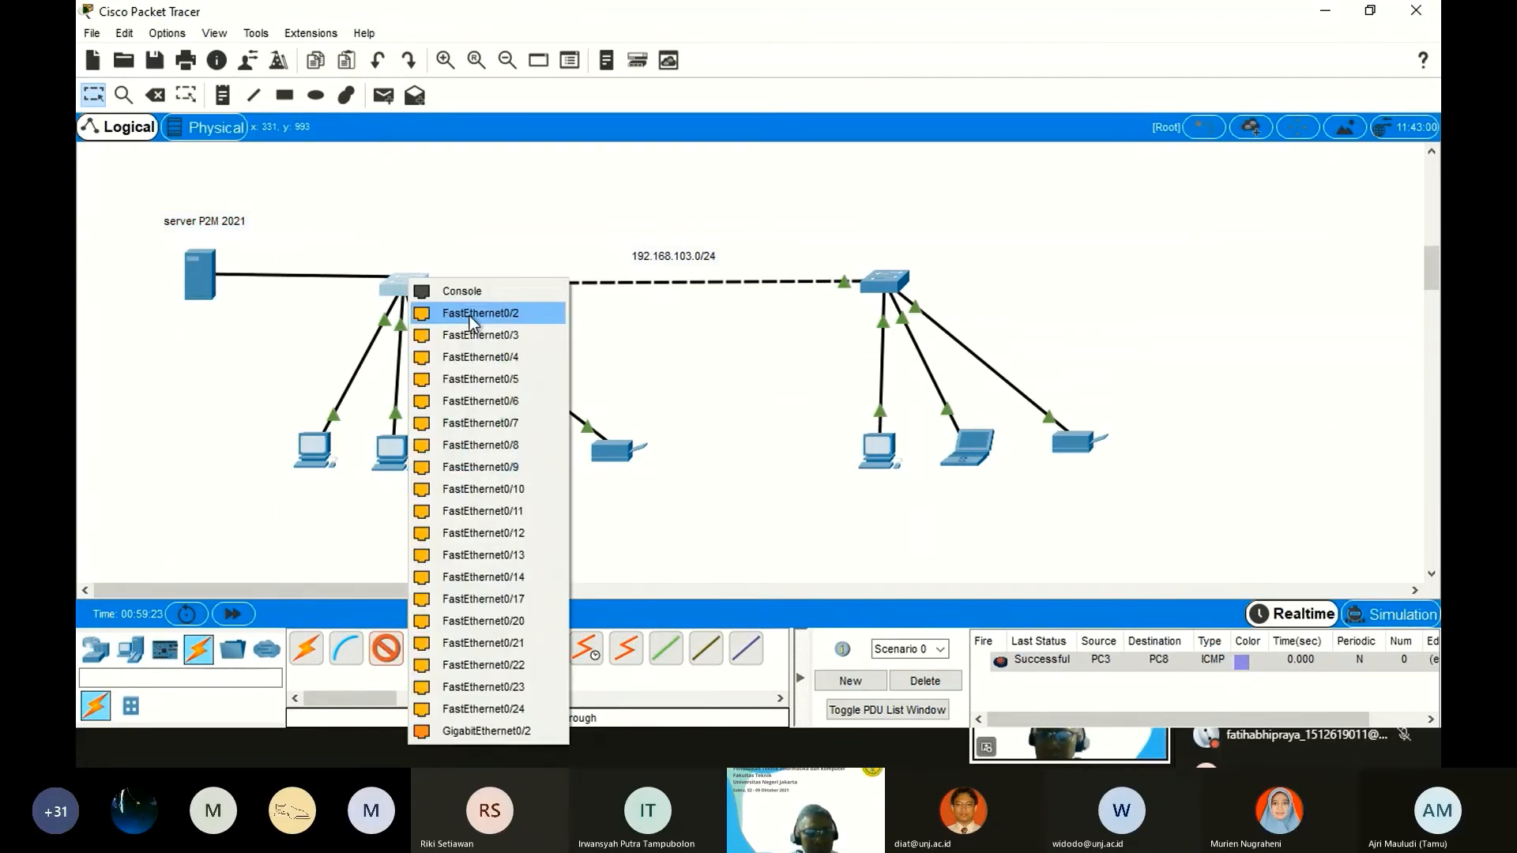
{"action": "left_click", "coordinate": [470, 314]}
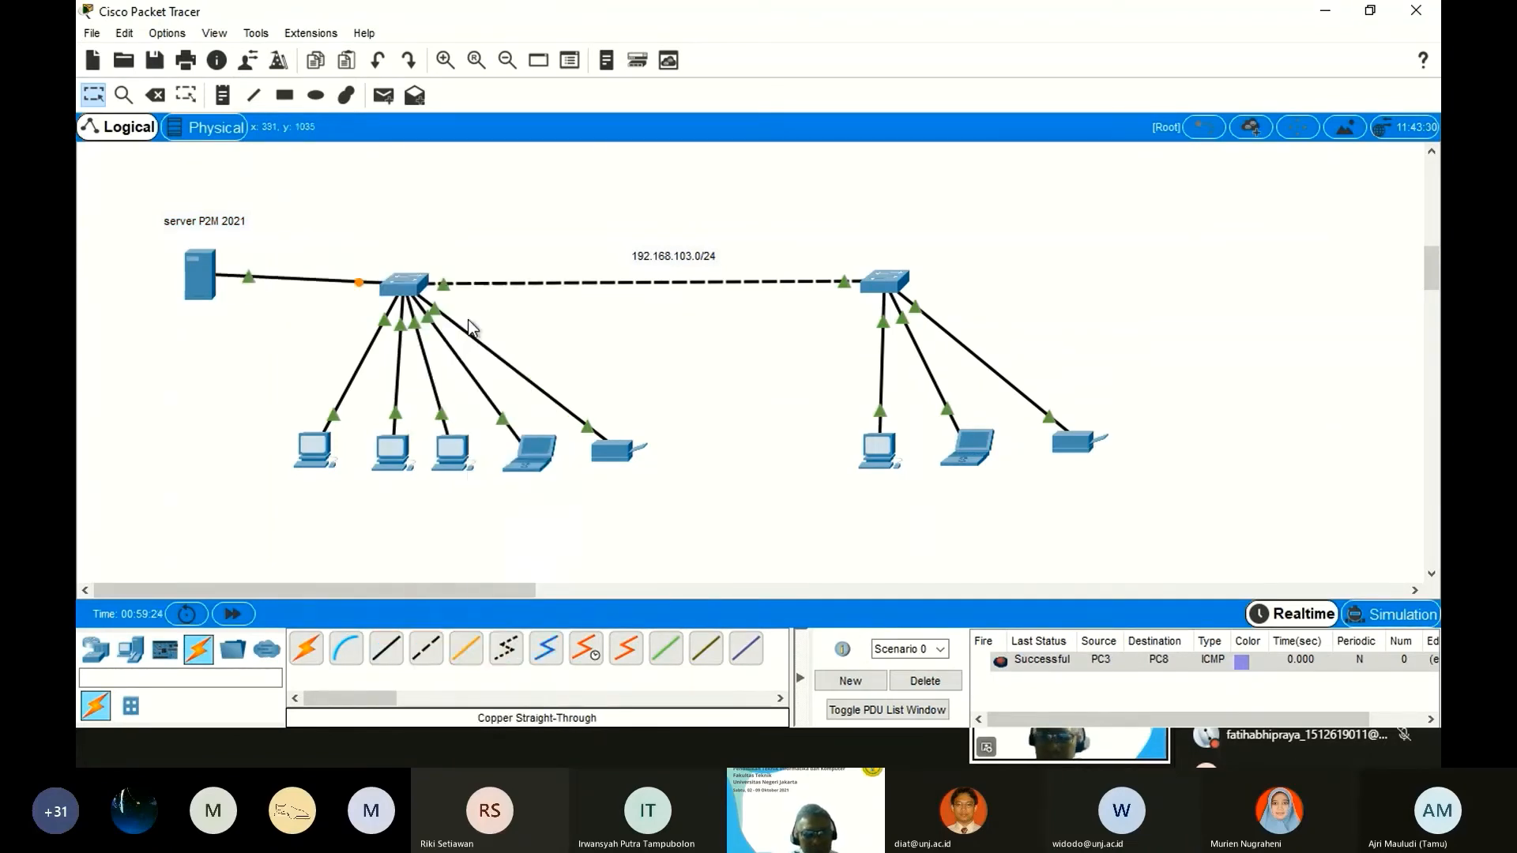
Add the note ".1" and position it just below the server.
{"action": "left_click", "coordinate": [209, 291]}
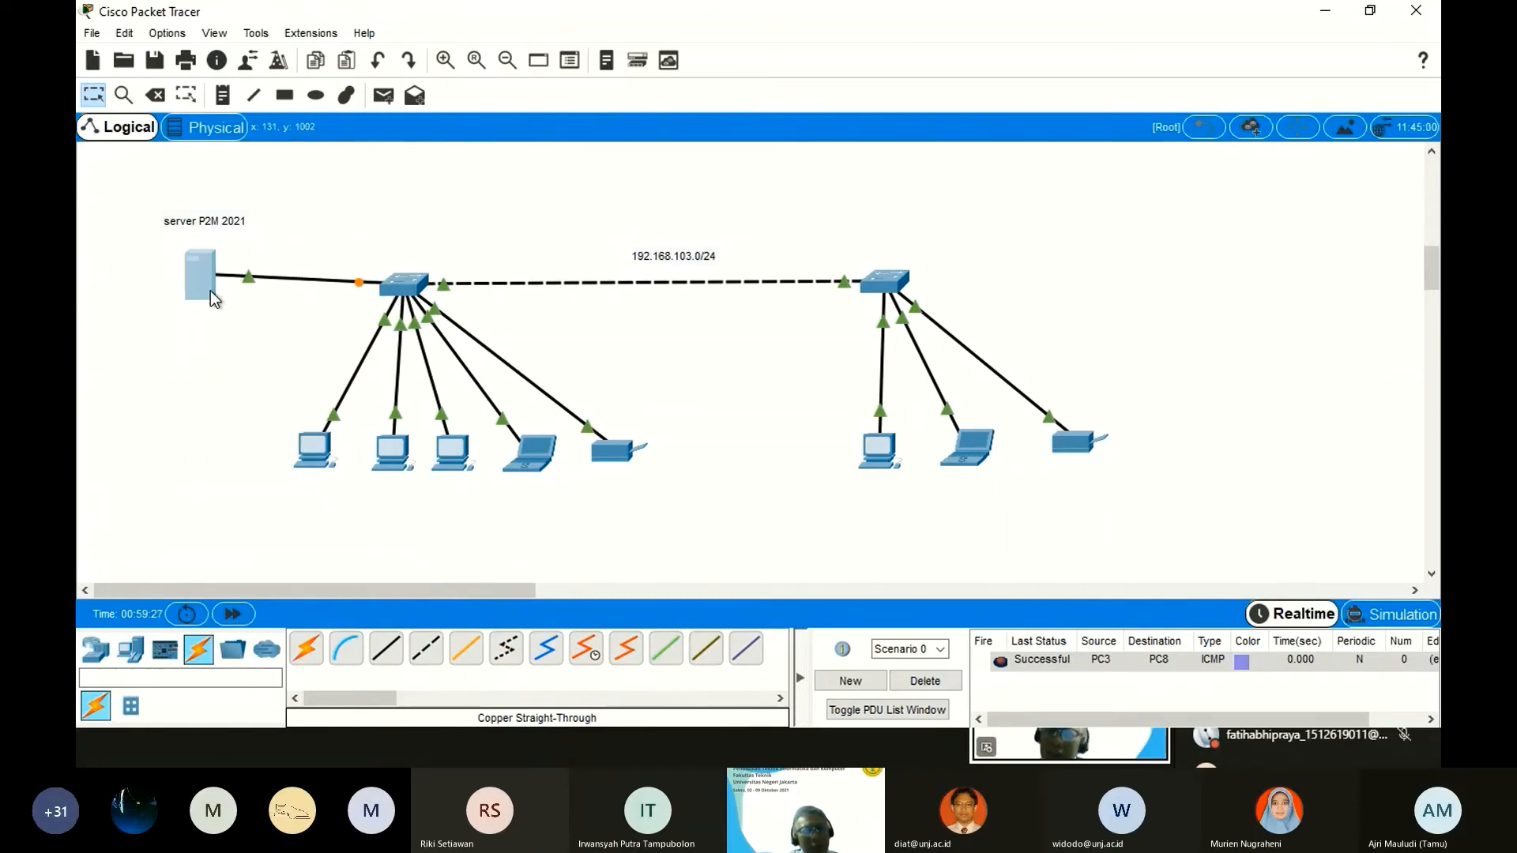
{"action": "left_click", "coordinate": [1013, 92]}
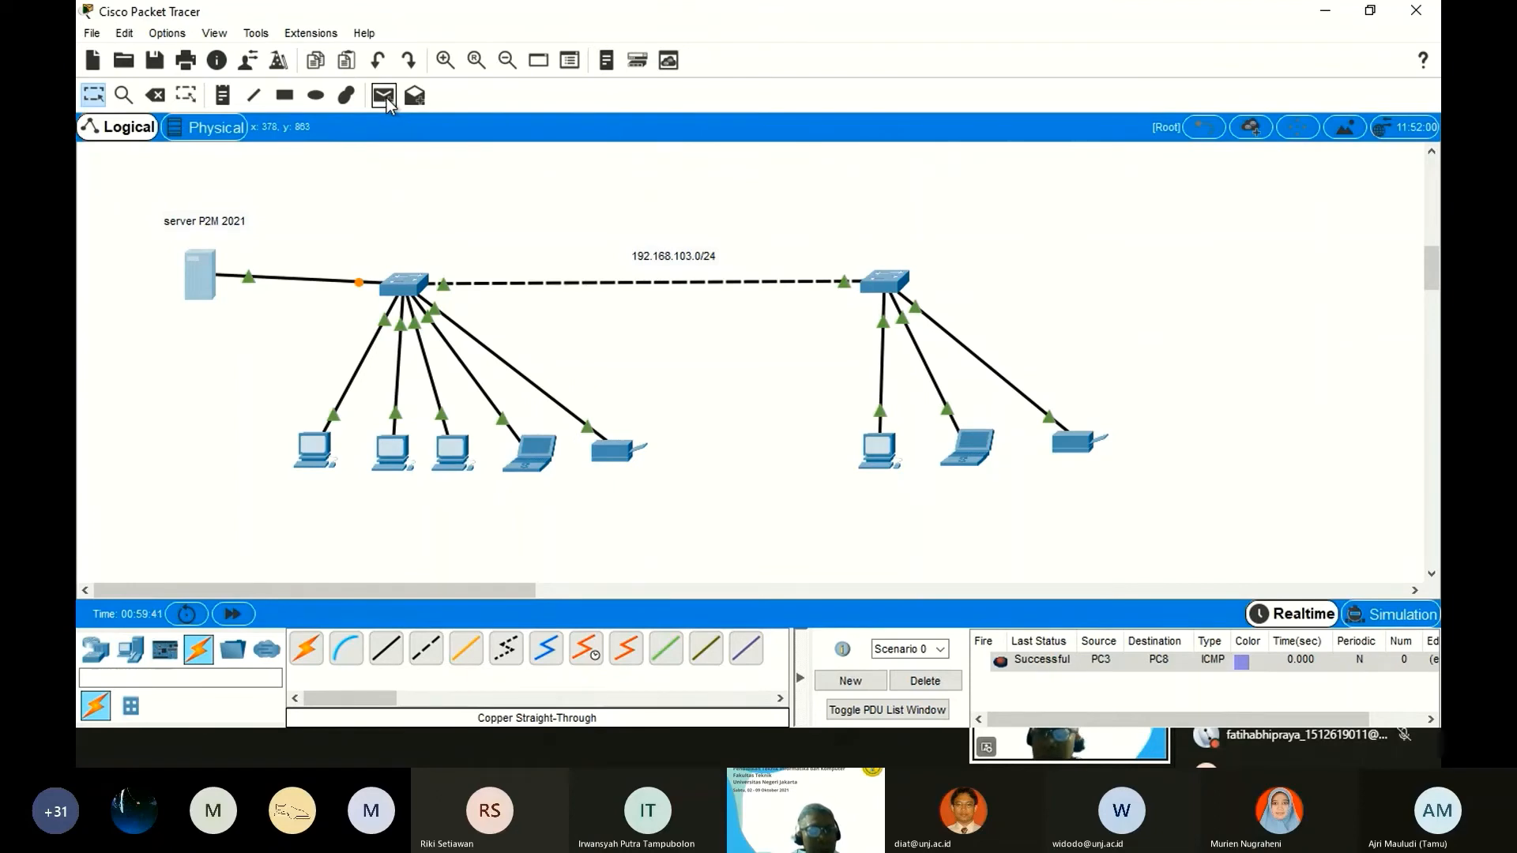
{"action": "left_click", "coordinate": [222, 96]}
{"action": "left_click", "coordinate": [194, 324]}
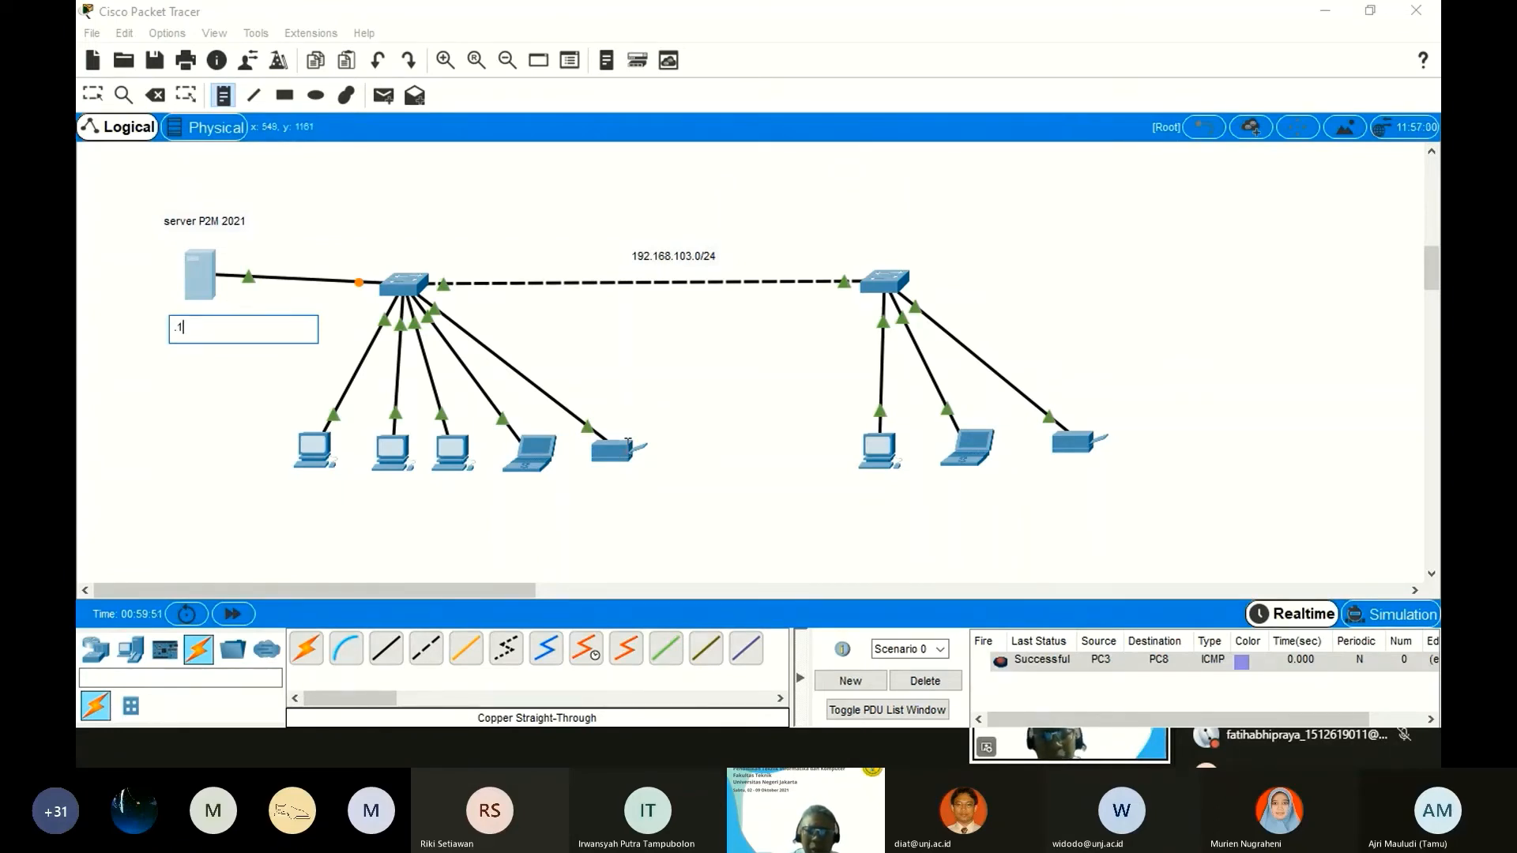
{"action": "left_click", "coordinate": [92, 94]}
{"action": "left_click_drag", "start_coordinate": [183, 330], "coordinate": [194, 324]}
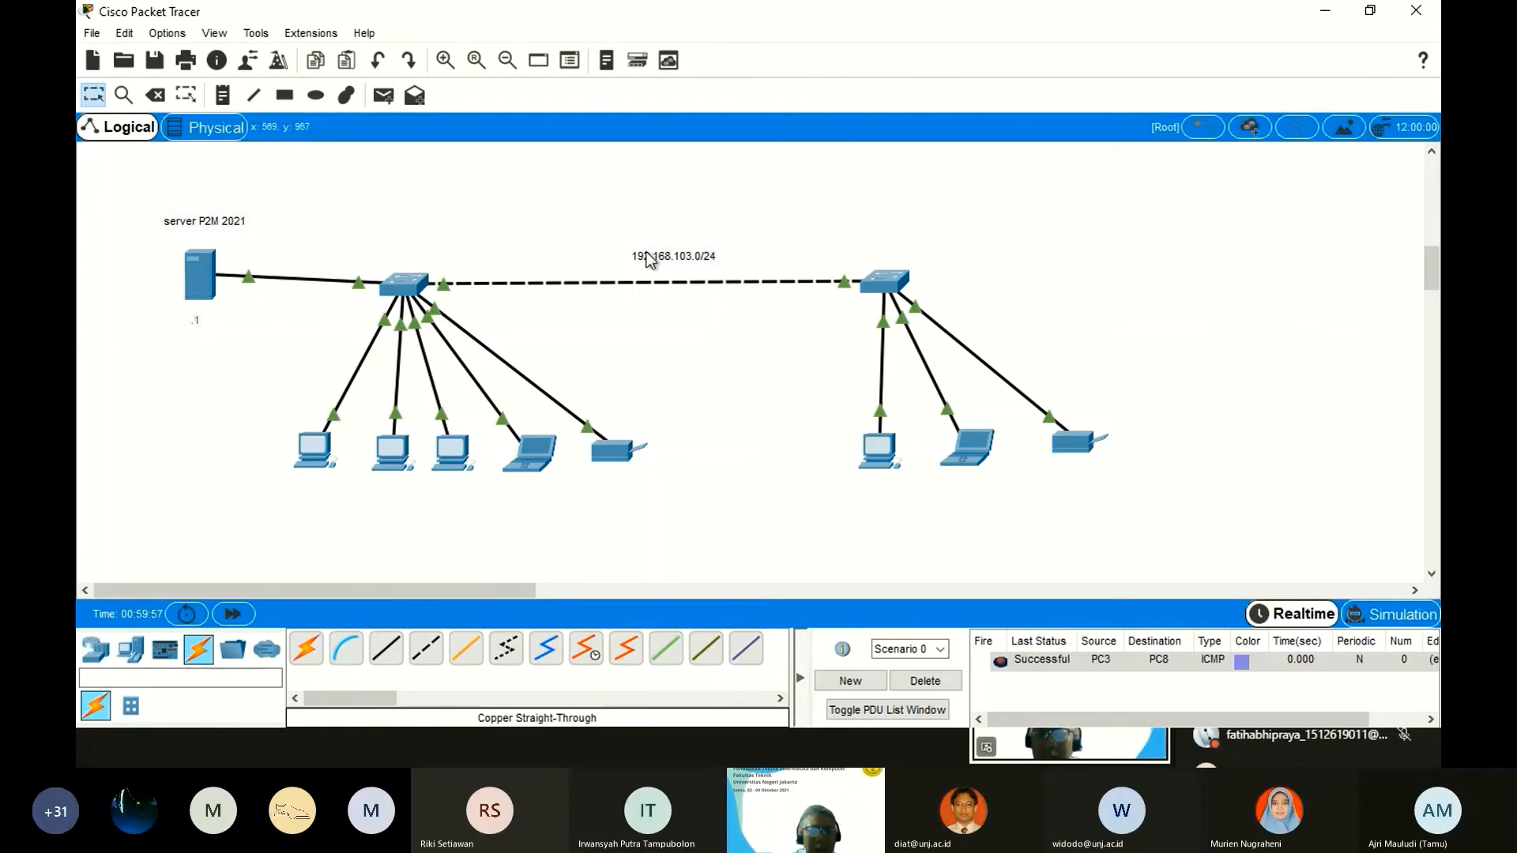
Give the server the static IPv4 address 192.168.103.1 with subnet mask 255.255.255.0, and close its window.
{"action": "left_click", "coordinate": [205, 288]}
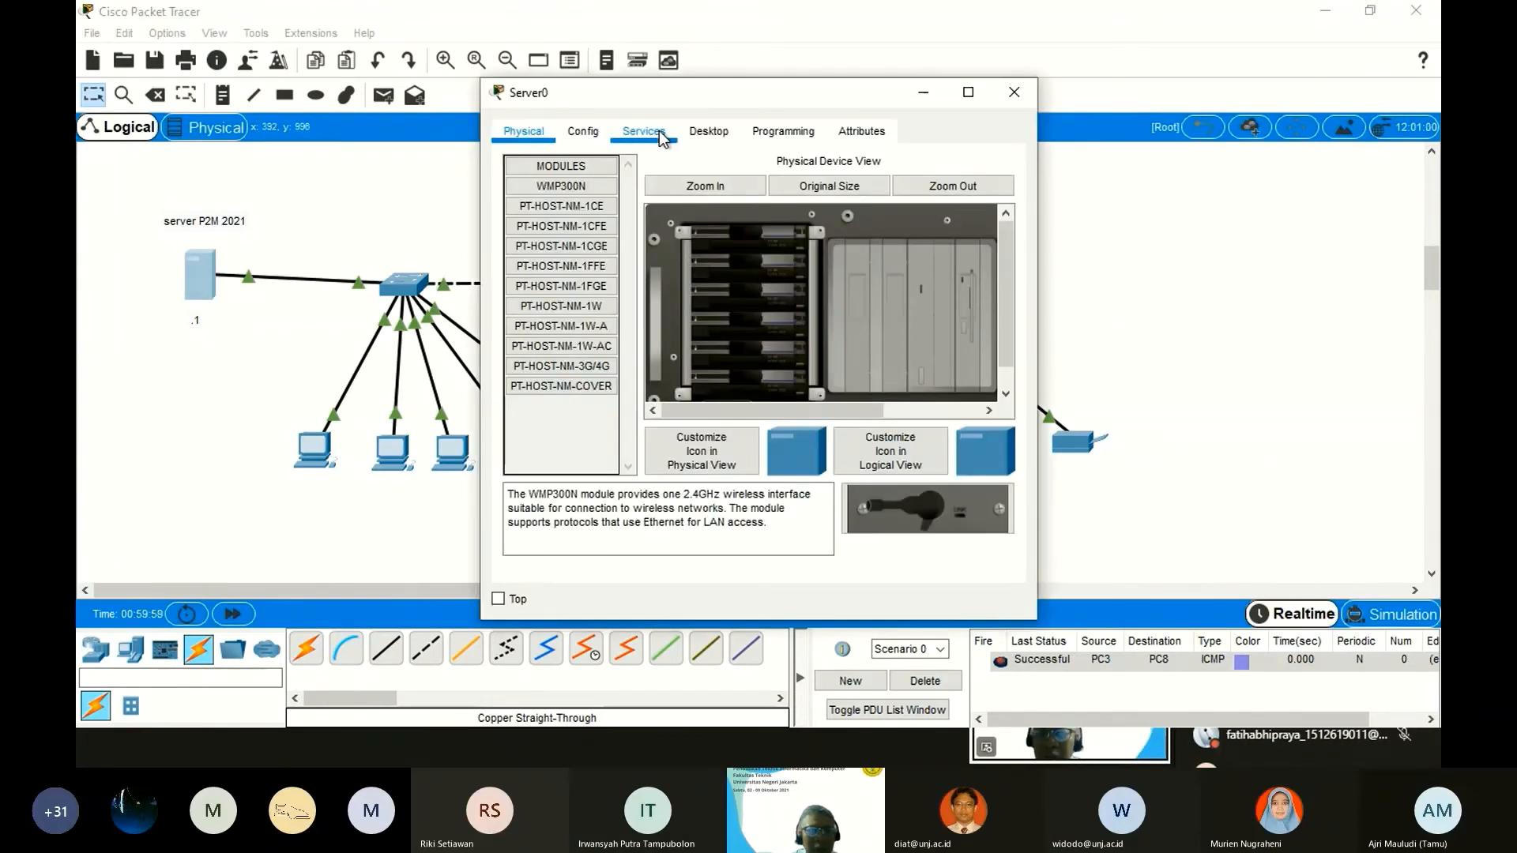
{"action": "left_click", "coordinate": [709, 131]}
{"action": "left_click", "coordinate": [545, 193]}
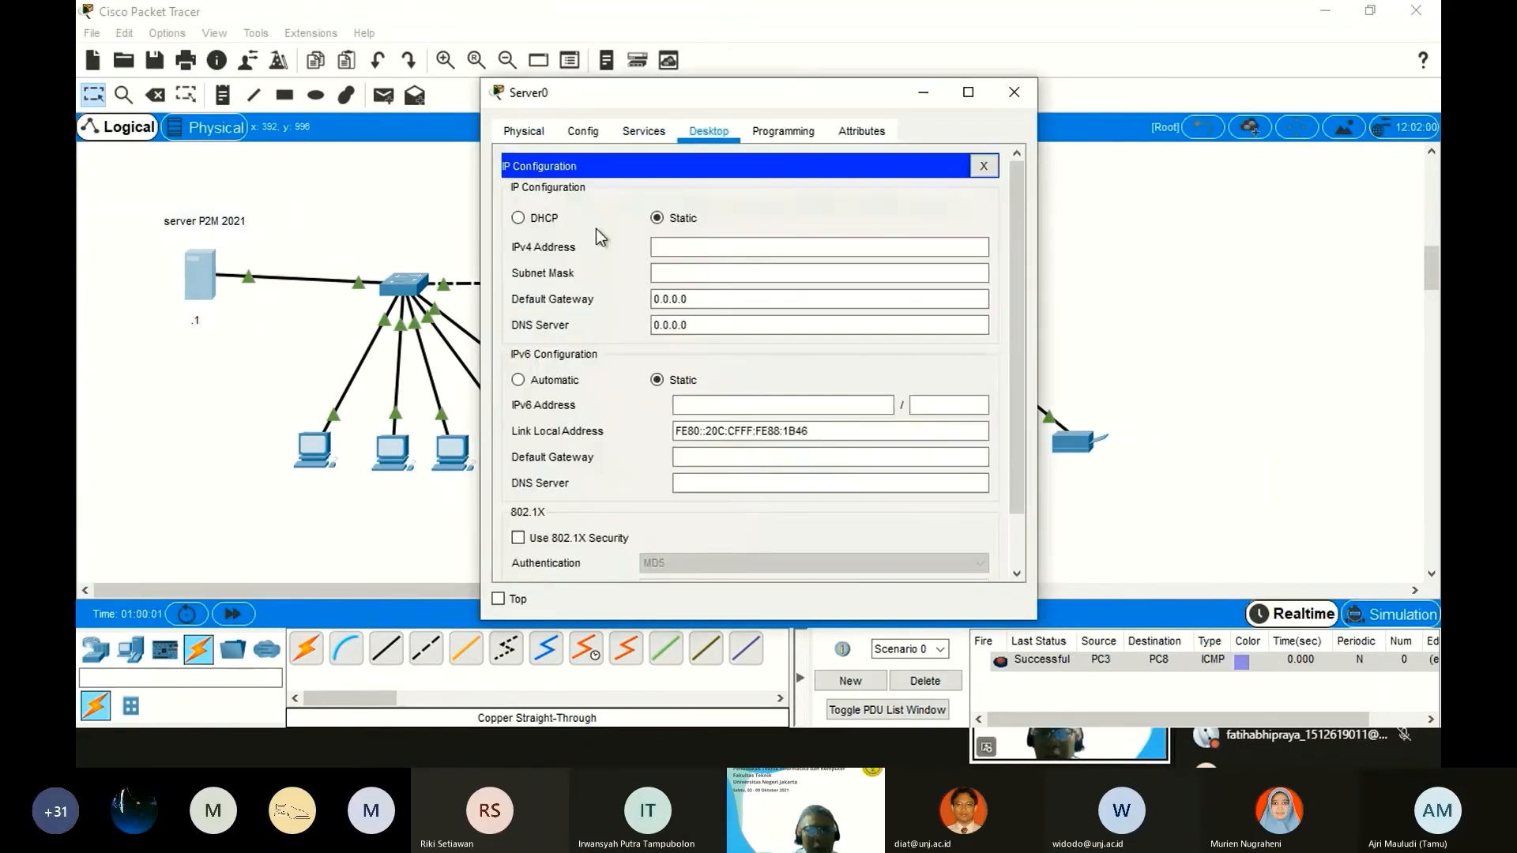
{"action": "left_click", "coordinate": [661, 245]}
{"action": "type", "text": "192.168.103.1"}
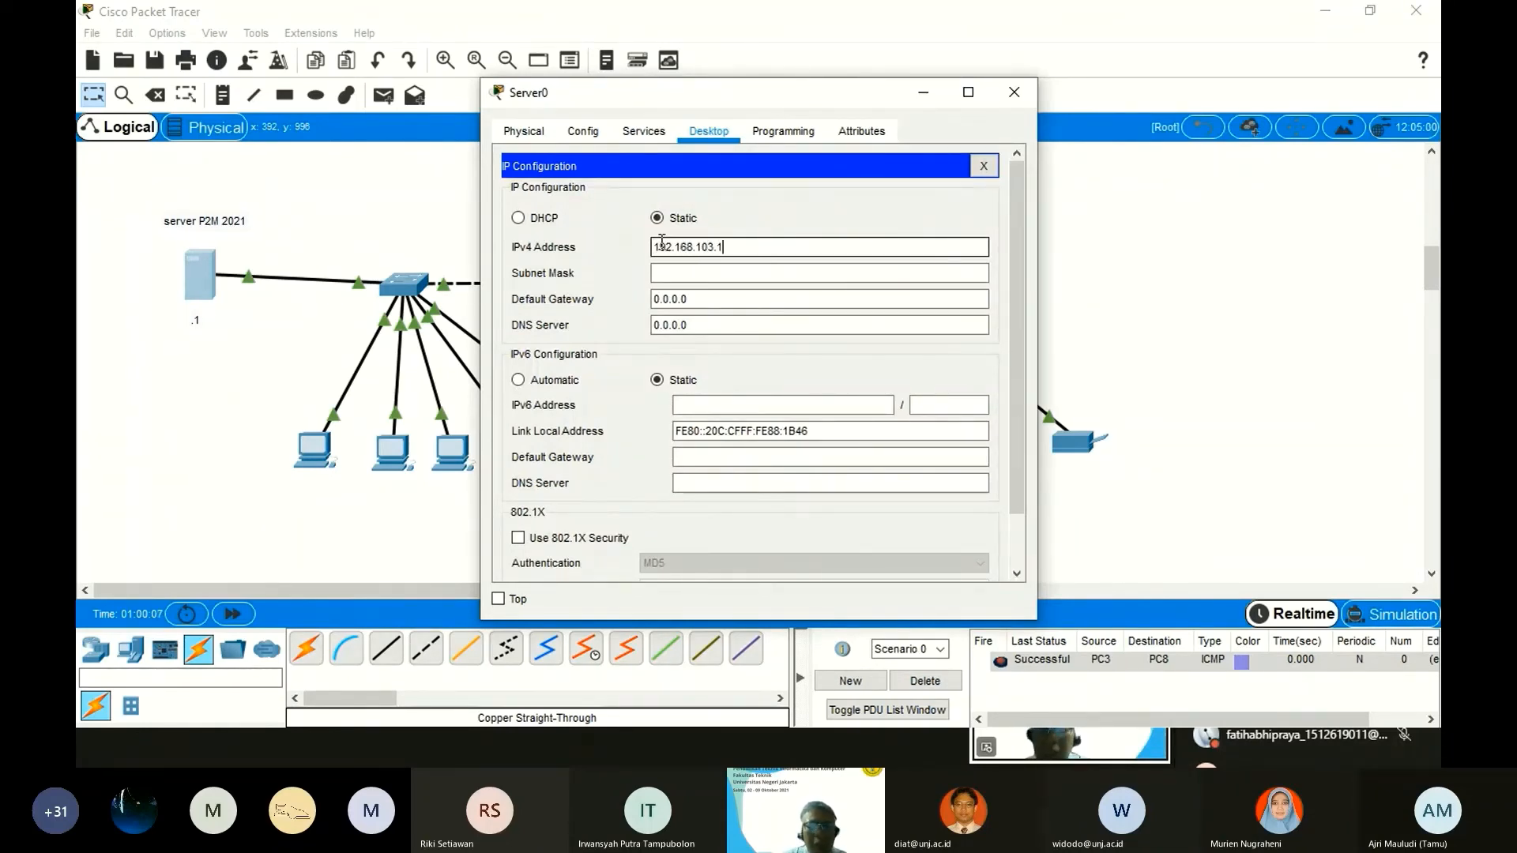
{"action": "left_click", "coordinate": [709, 273]}
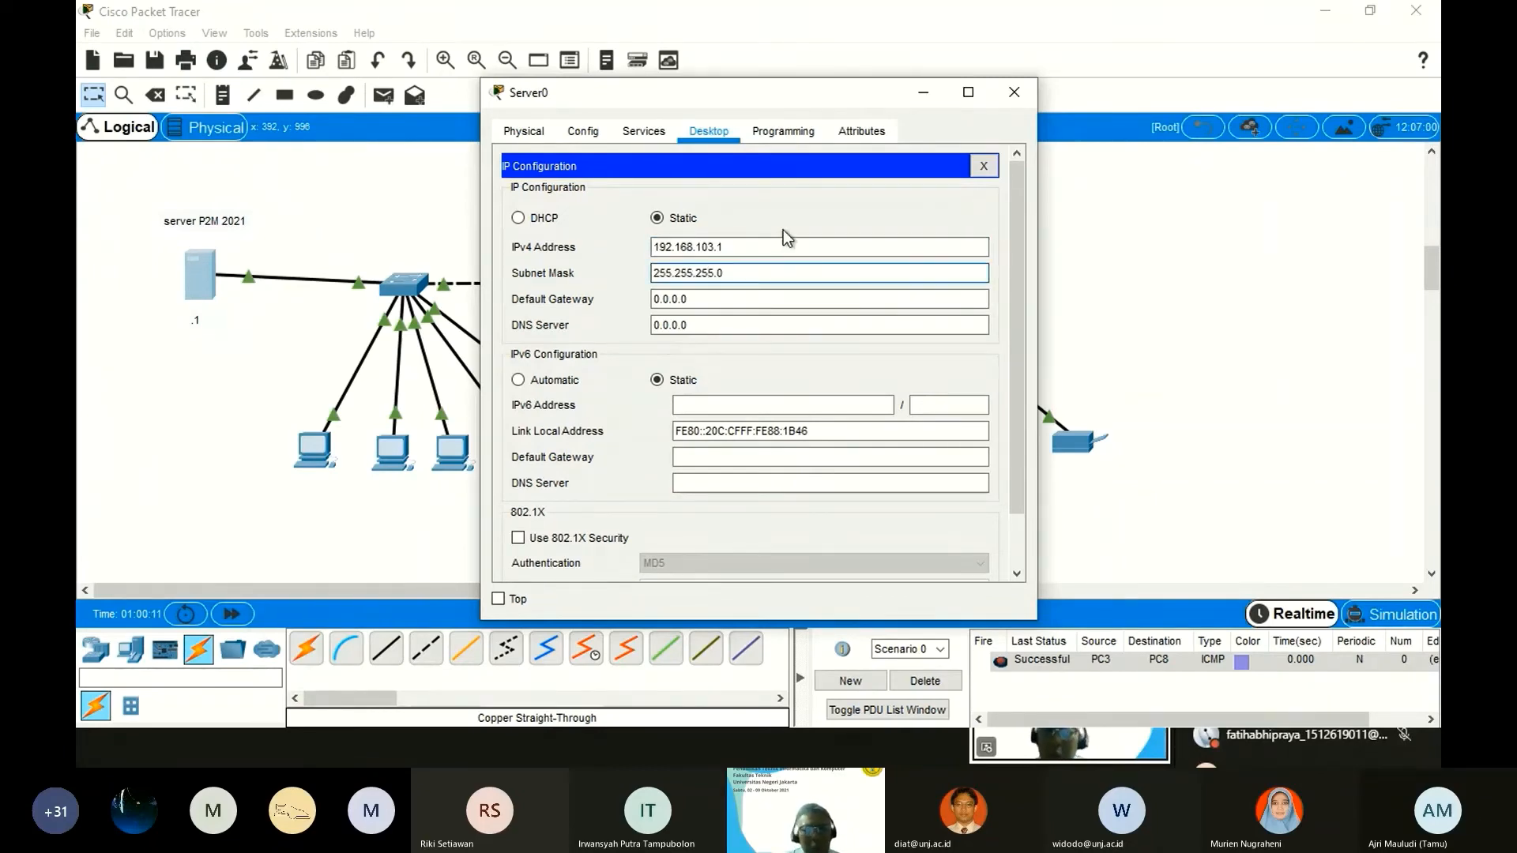
{"action": "left_click", "coordinate": [1014, 92]}
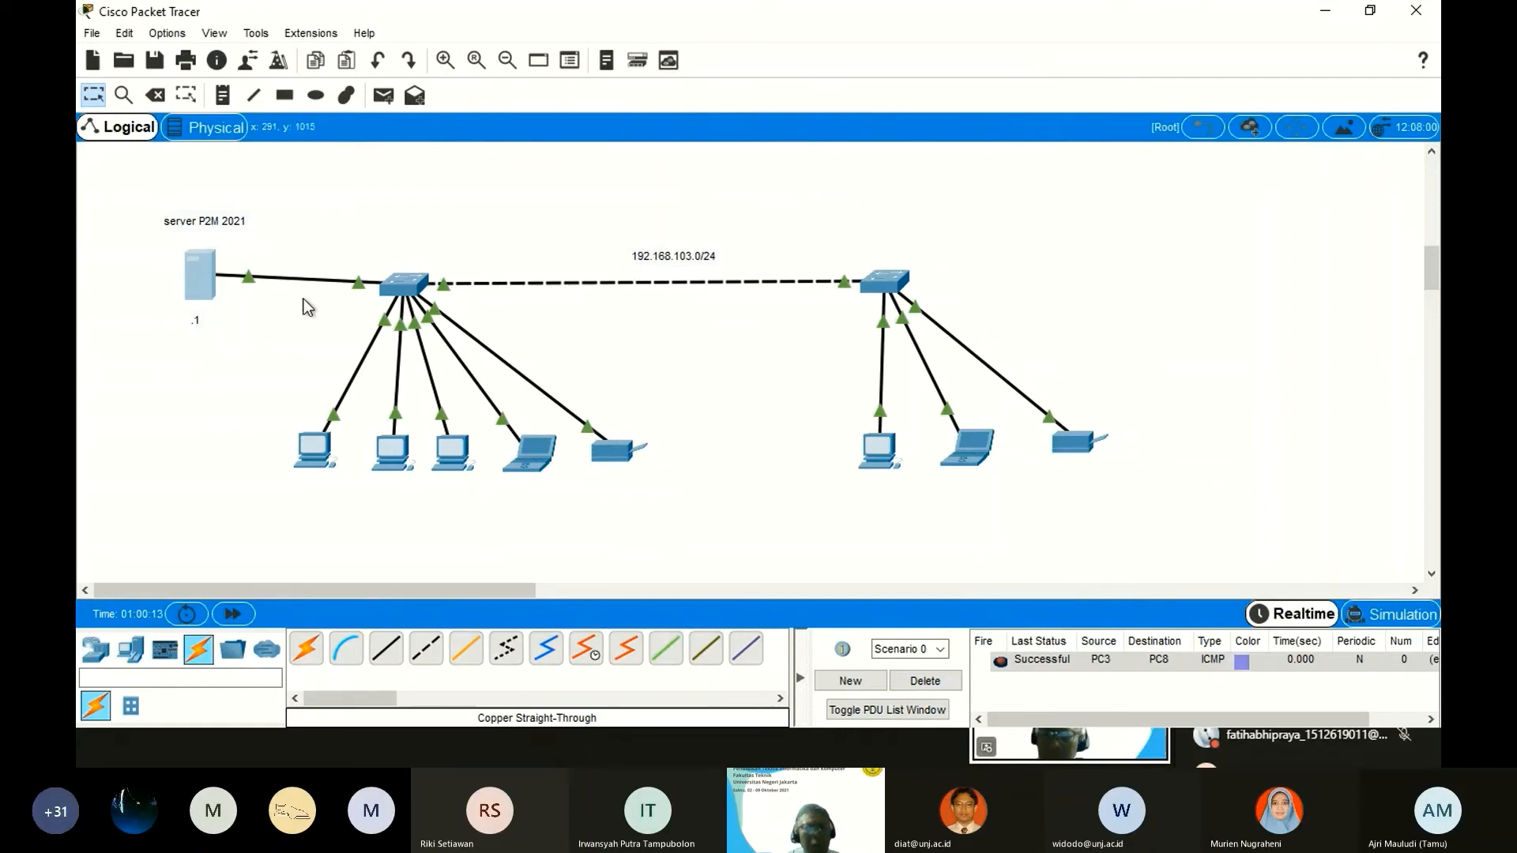
Open the server's DHCP service settings and widen the window to show the pool table's columns.
{"action": "left_click", "coordinate": [207, 291]}
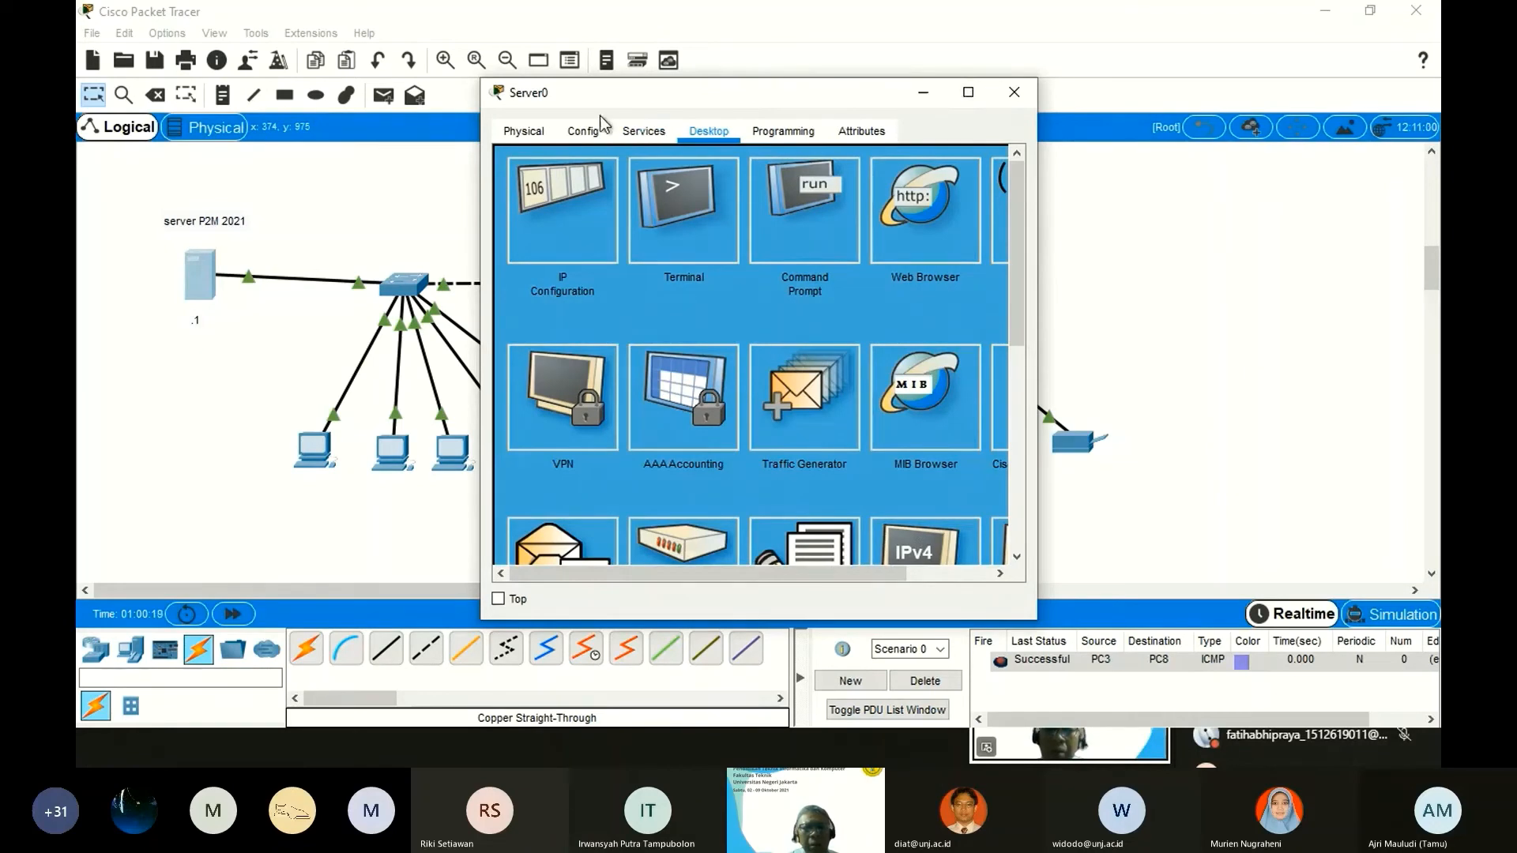
{"action": "left_click_drag", "start_coordinate": [636, 95], "coordinate": [836, 76]}
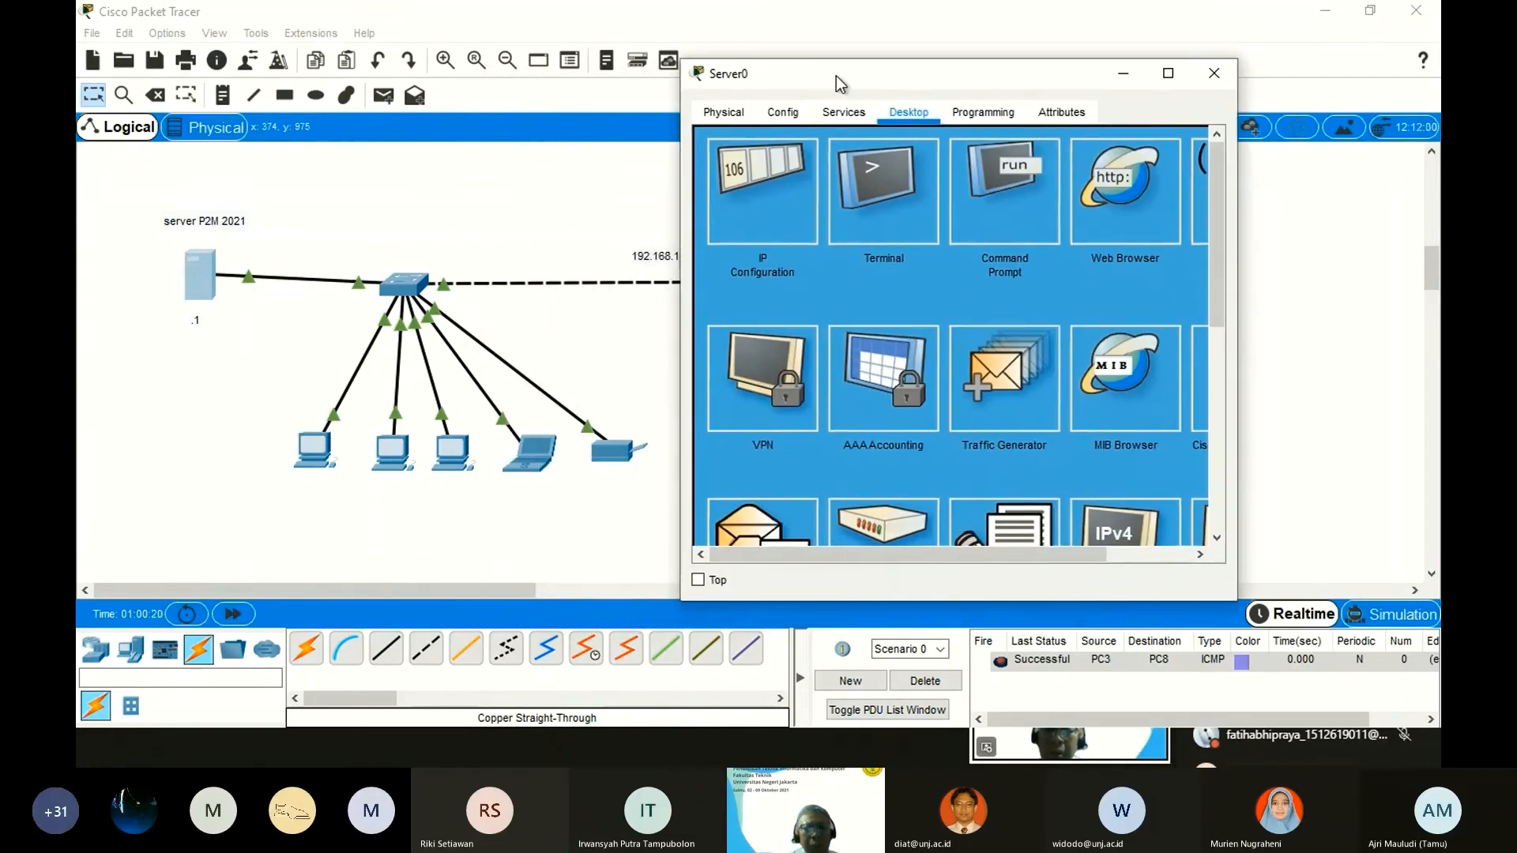
{"action": "left_click", "coordinate": [723, 113]}
{"action": "left_click", "coordinate": [775, 115]}
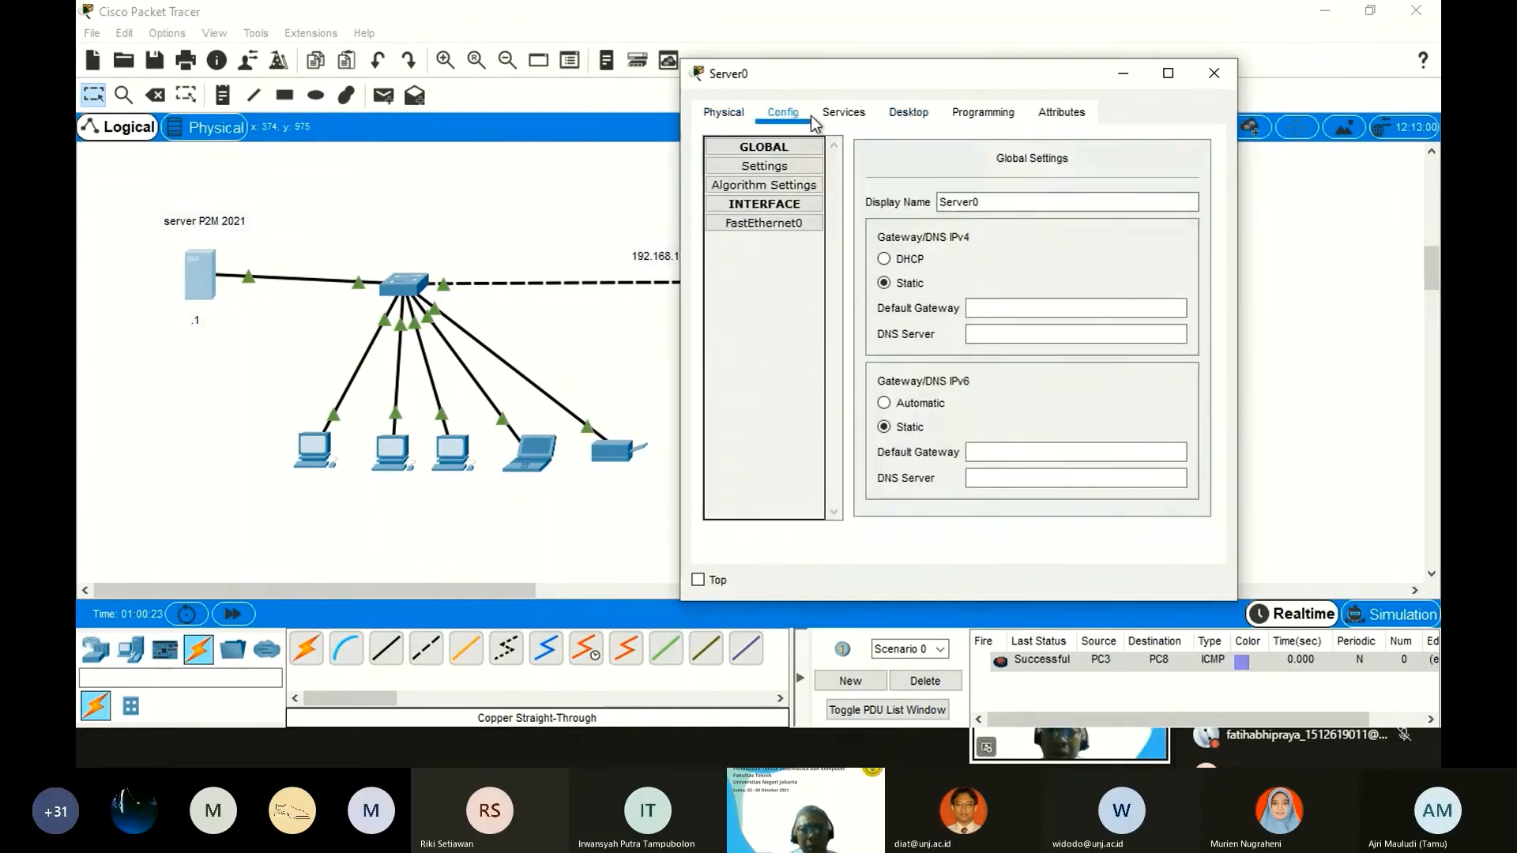
{"action": "left_click", "coordinate": [839, 113]}
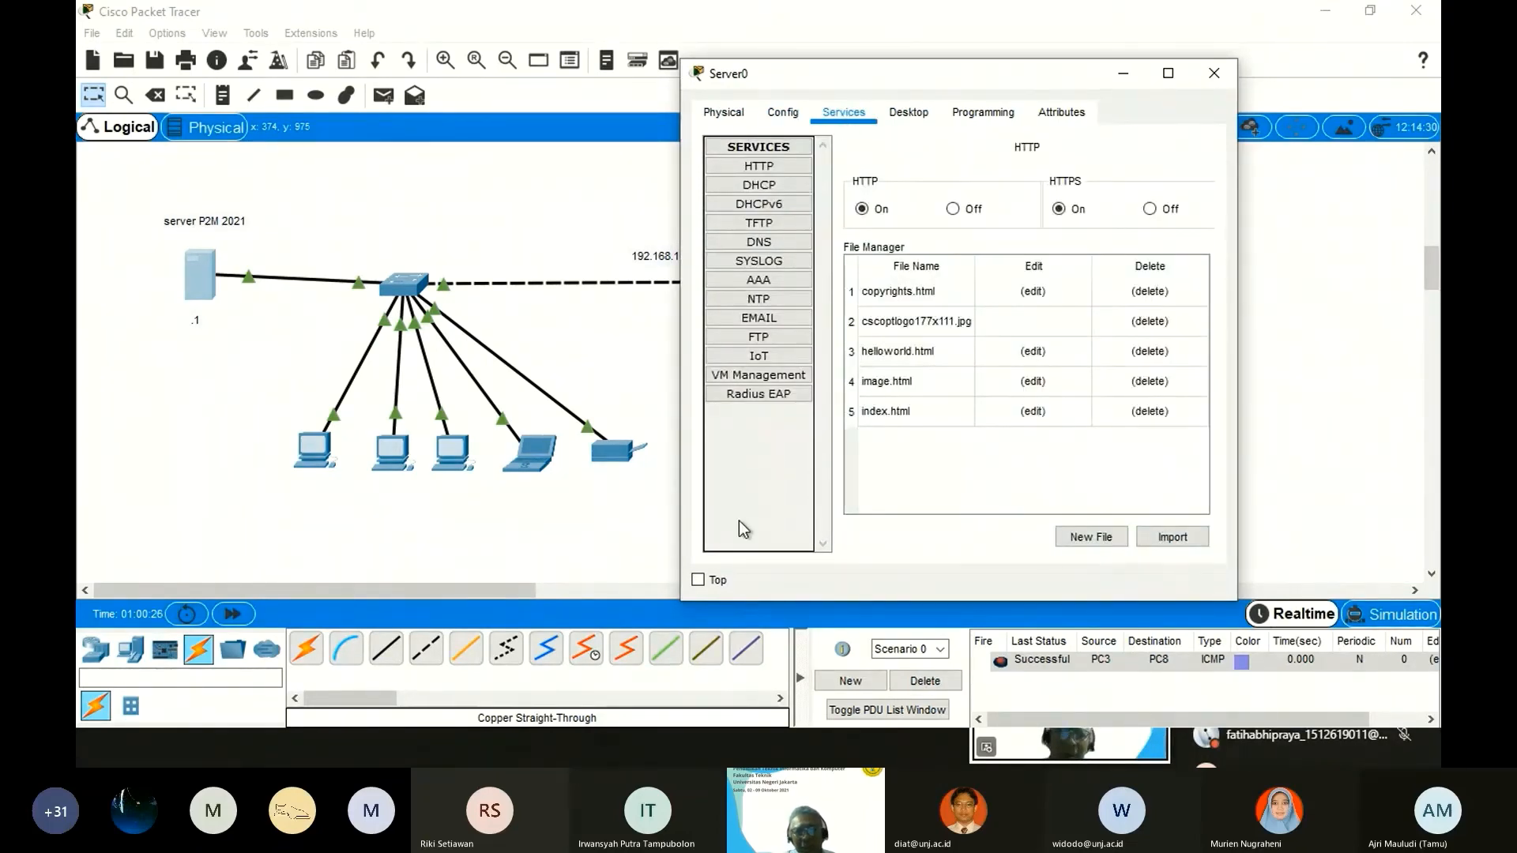
{"action": "left_click", "coordinate": [792, 169]}
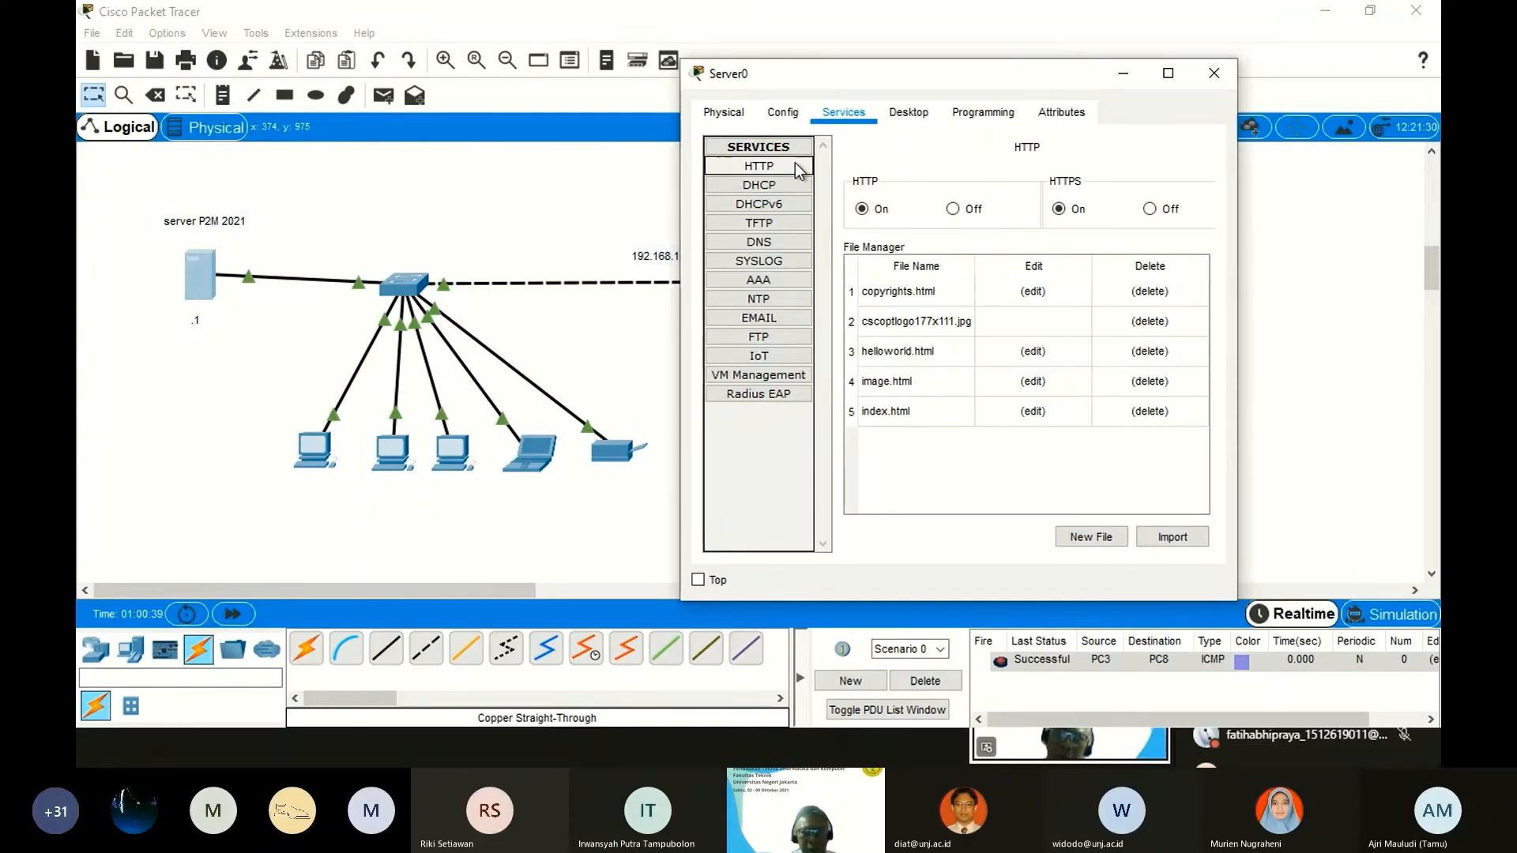
{"action": "left_click", "coordinate": [807, 185]}
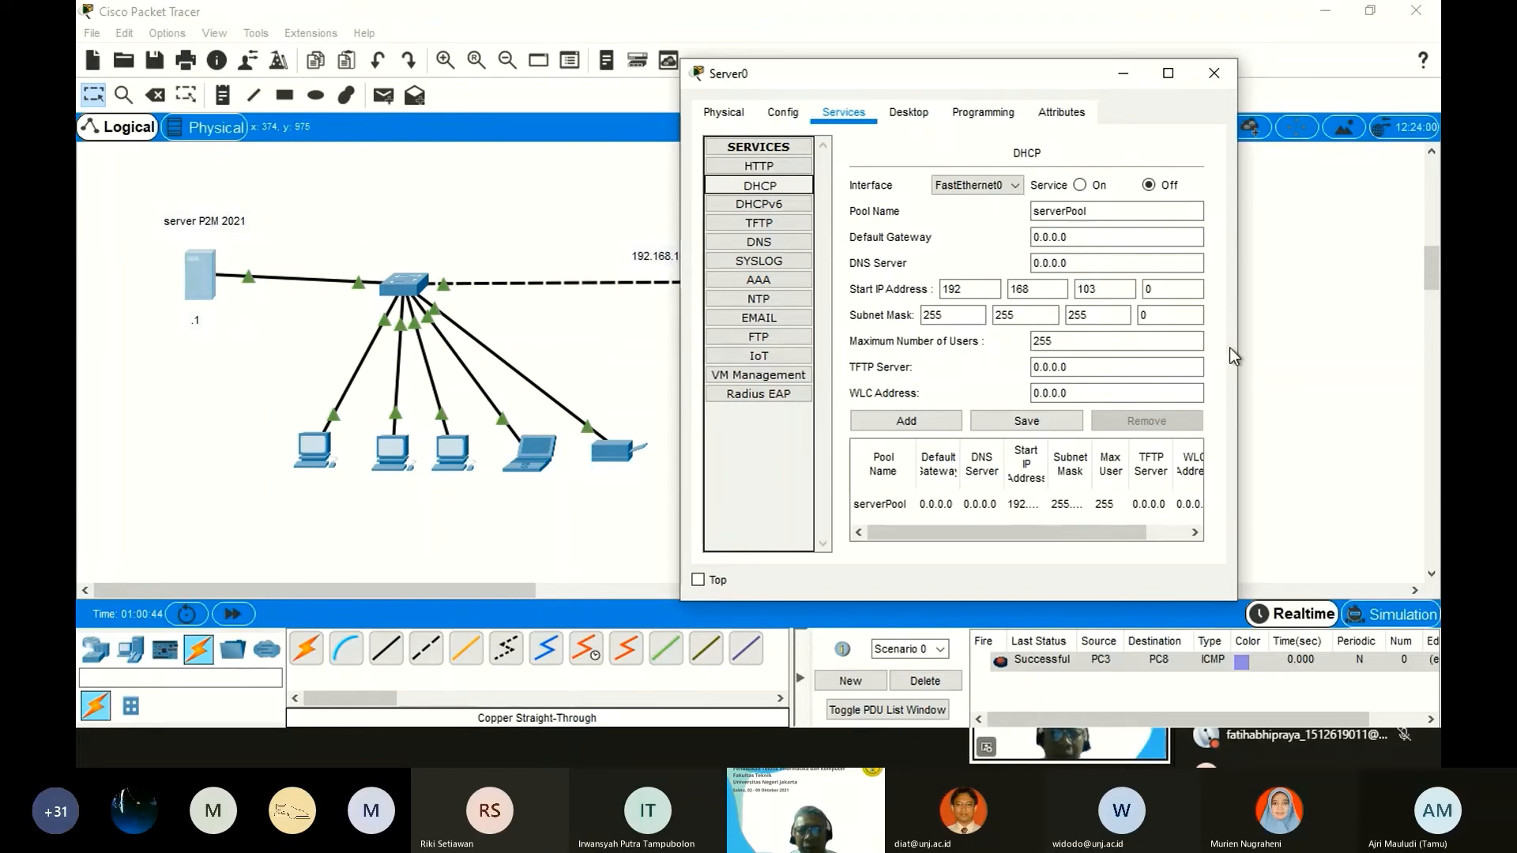
{"action": "left_click_drag", "start_coordinate": [1241, 348], "coordinate": [1399, 348]}
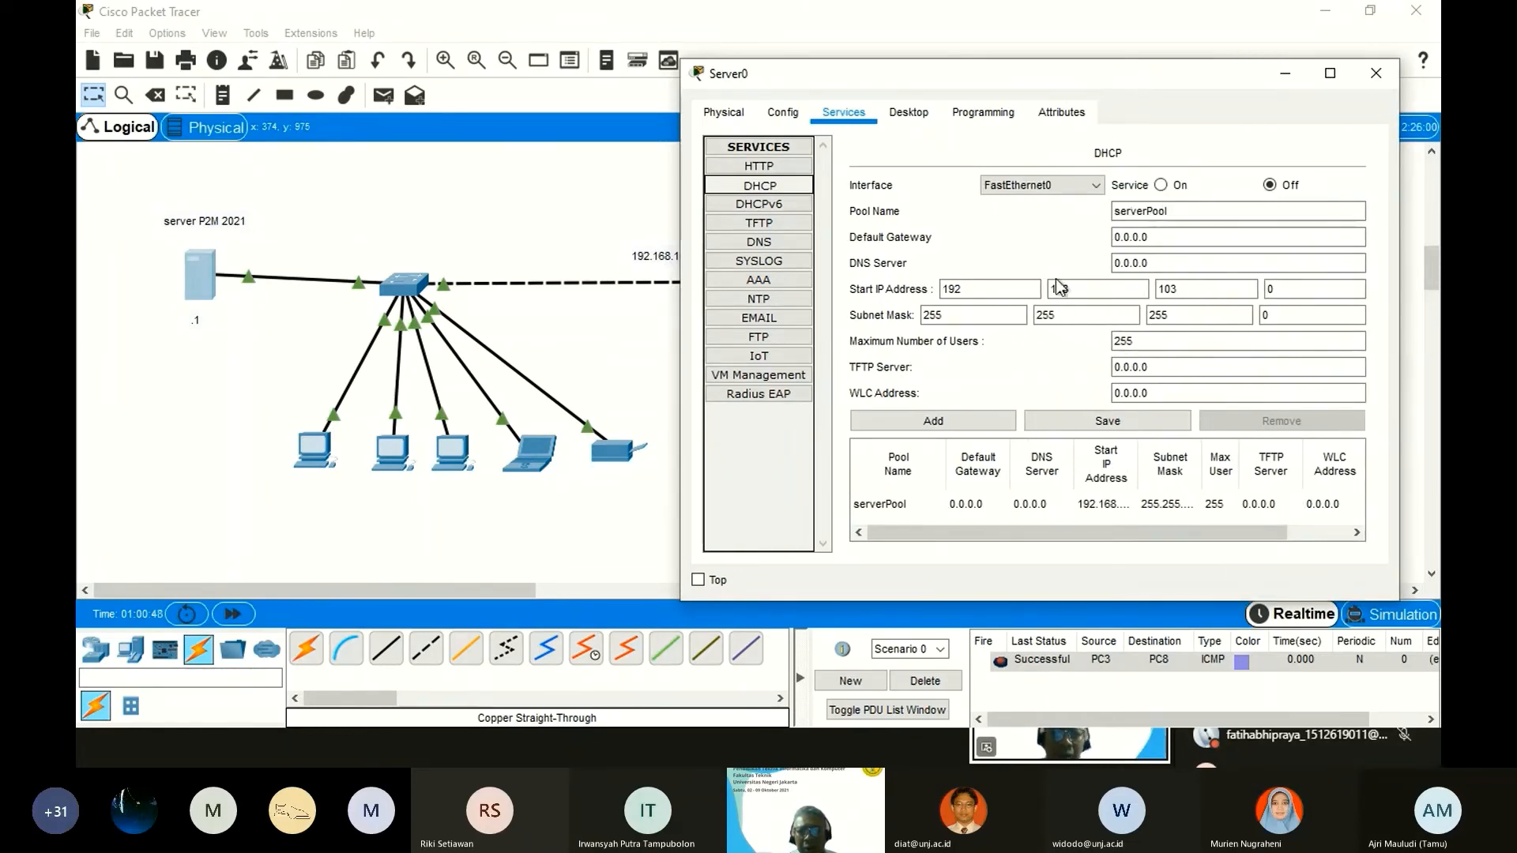
Set the DHCP pool's start IP address to 192.168.103.10 and its maximum number of users to 100.
{"action": "left_click", "coordinate": [1175, 211]}
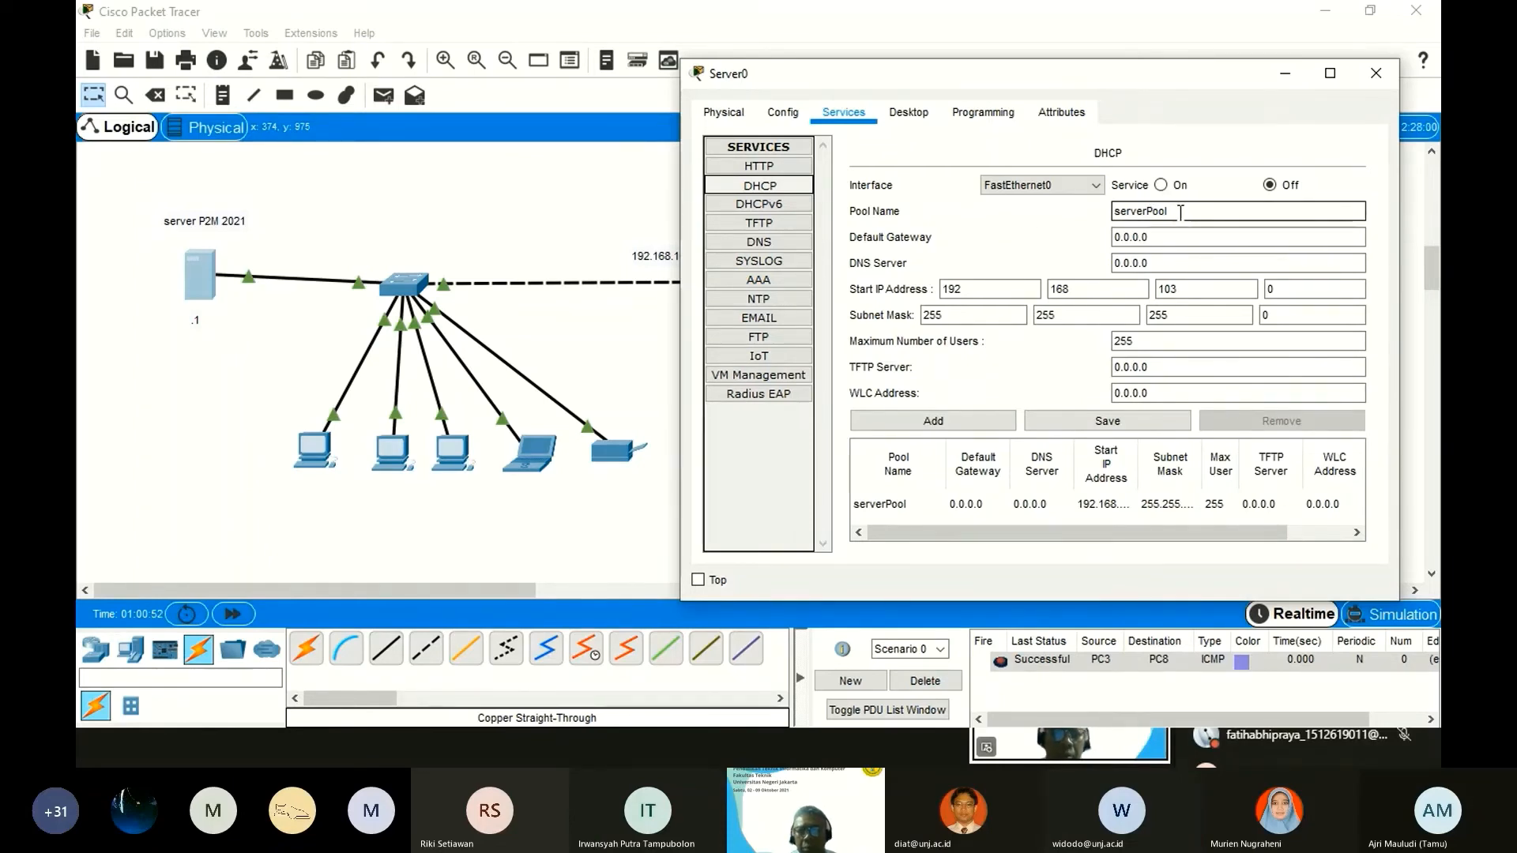
{"action": "left_click", "coordinate": [1180, 212]}
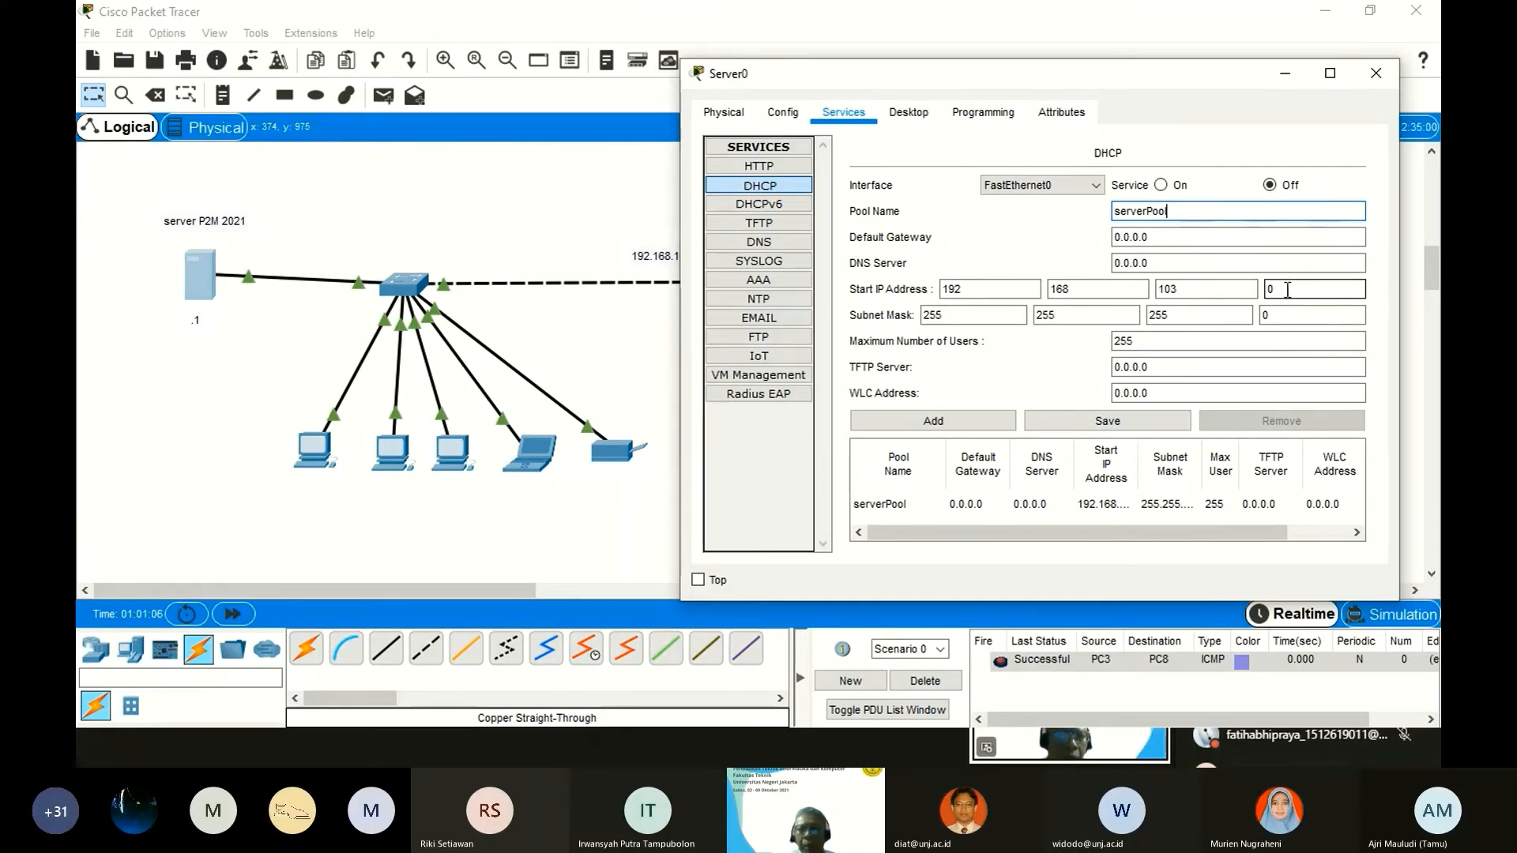
{"action": "left_click_drag", "start_coordinate": [1295, 289], "coordinate": [1256, 293]}
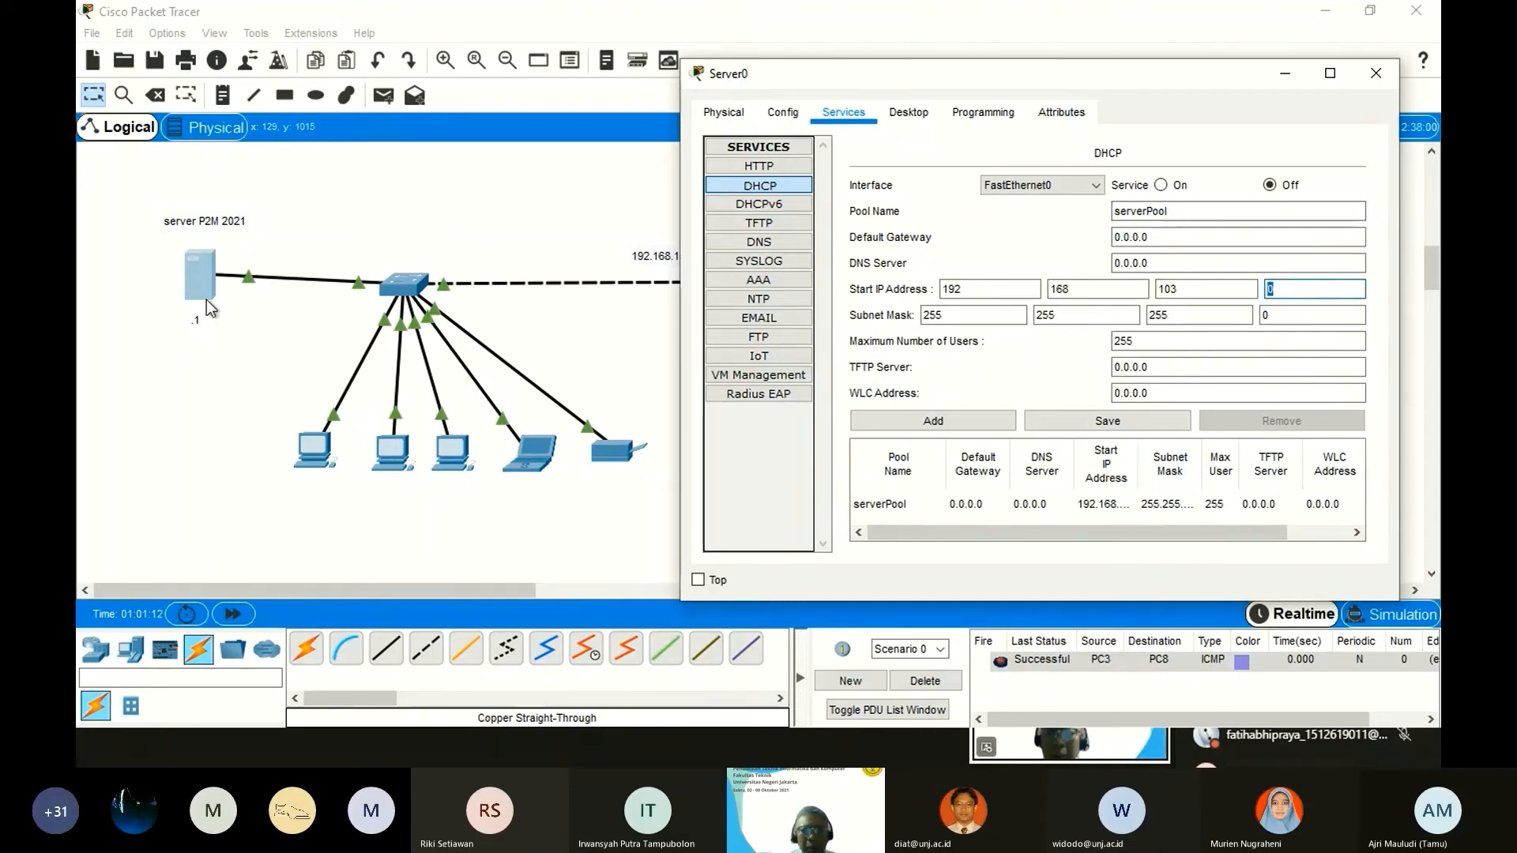
{"action": "type", "text": "1"}
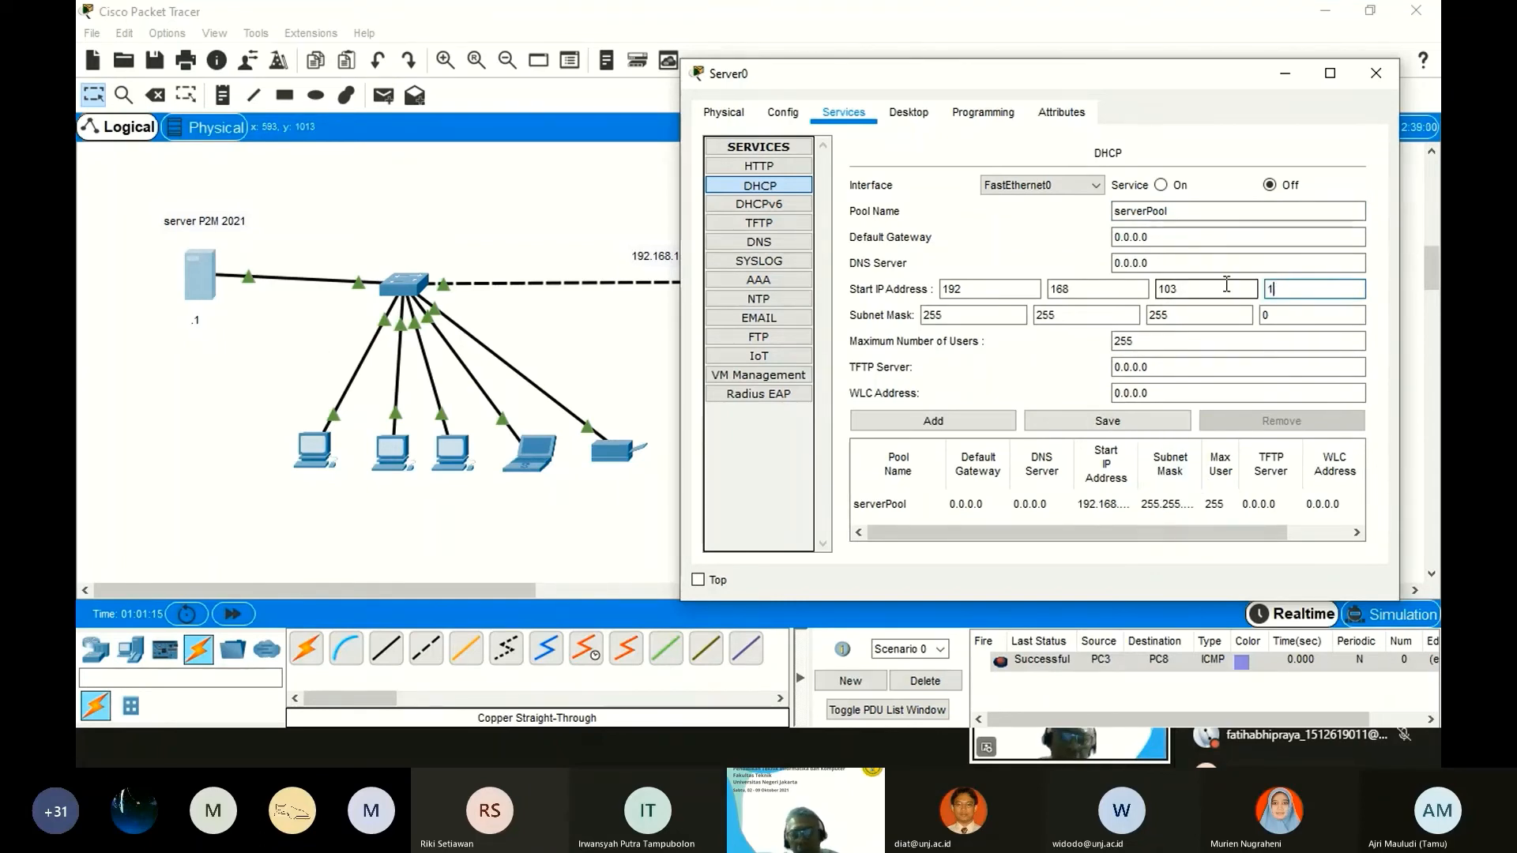
{"action": "type", "text": "0"}
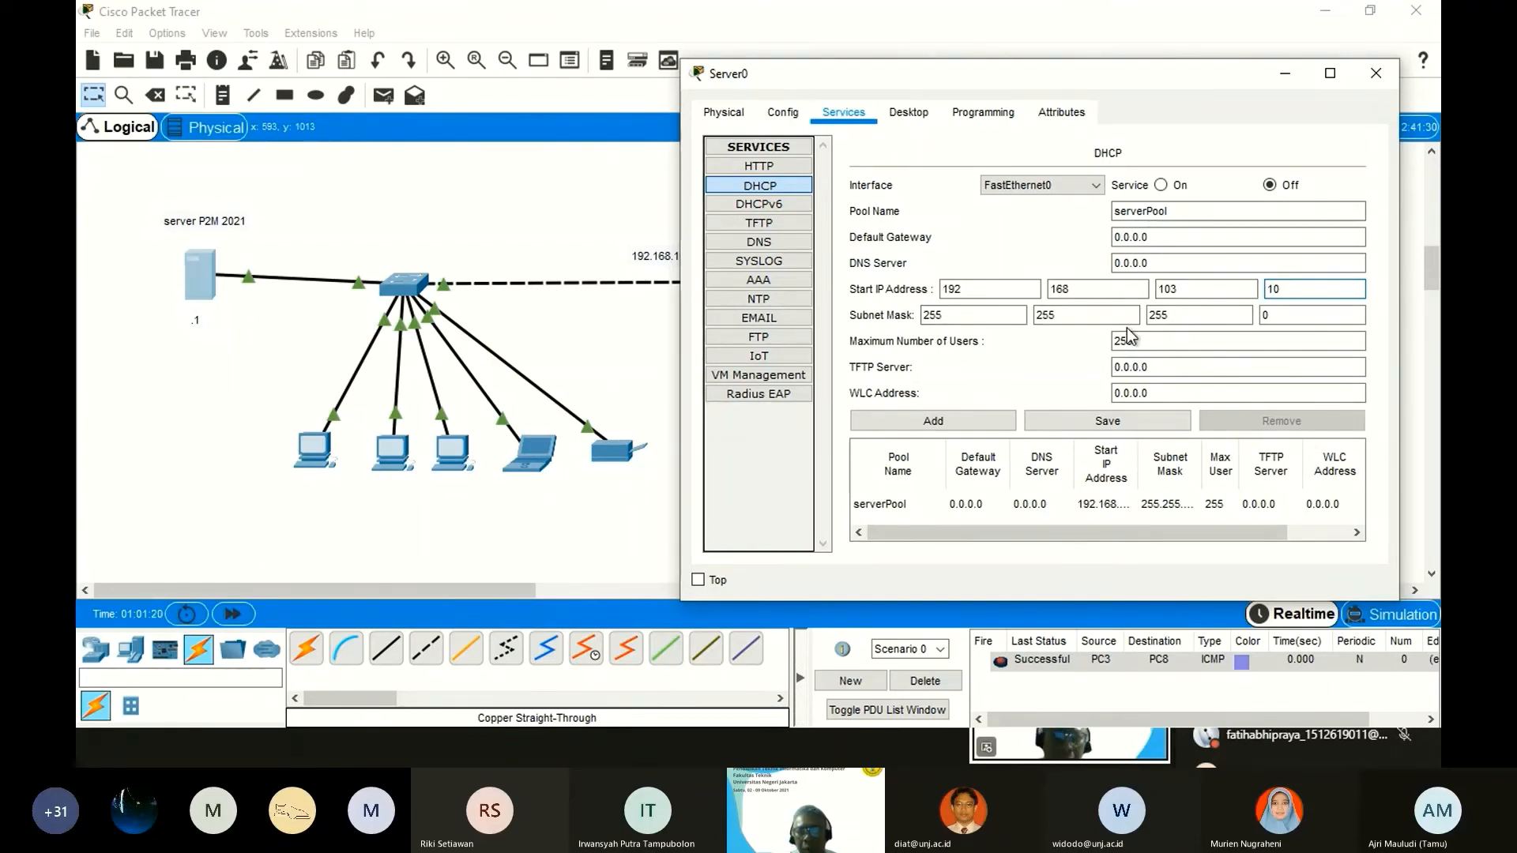
{"action": "left_click_drag", "start_coordinate": [1129, 340], "coordinate": [1104, 345]}
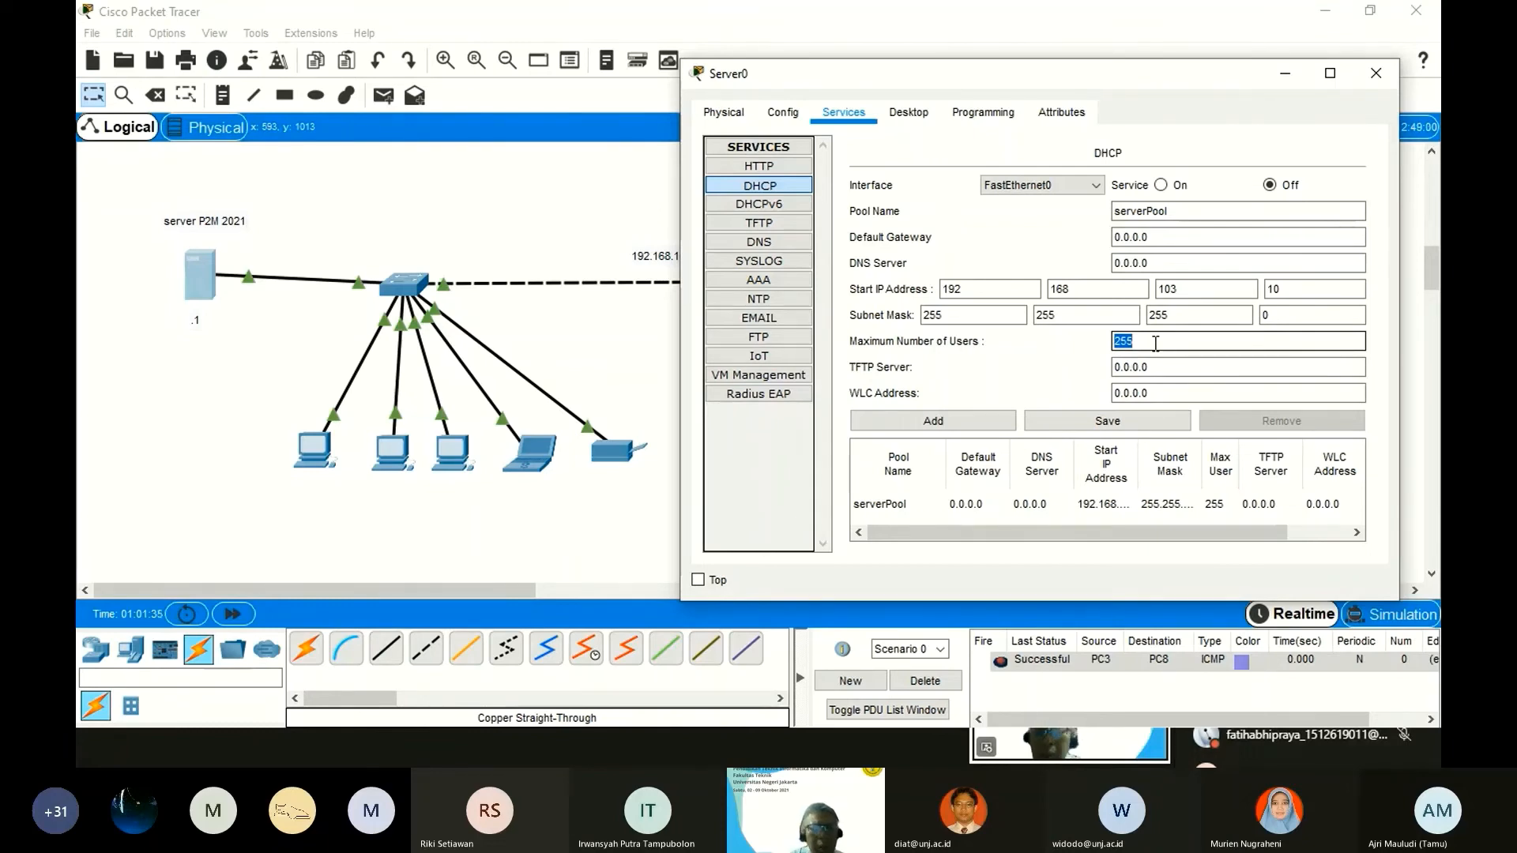
{"action": "type", "text": "100"}
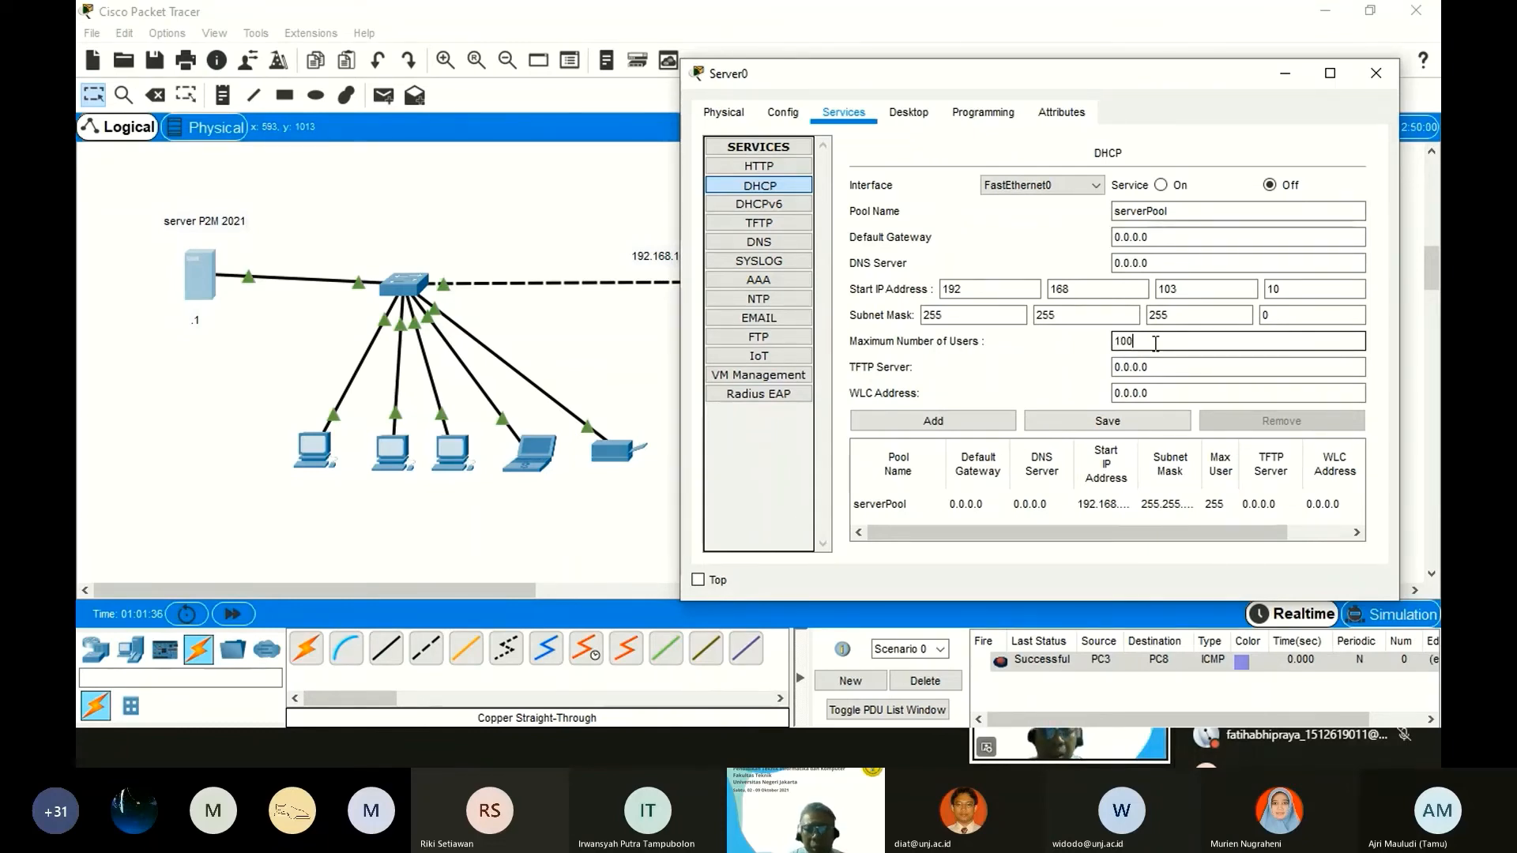
Try a maximum of 20 users for the DHCP pool, and restore the limit to 100.
{"action": "key", "text": "BackSpace"}
{"action": "key", "text": "BackSpace"}
{"action": "key", "text": "BackSpace"}
{"action": "type", "text": "20"}
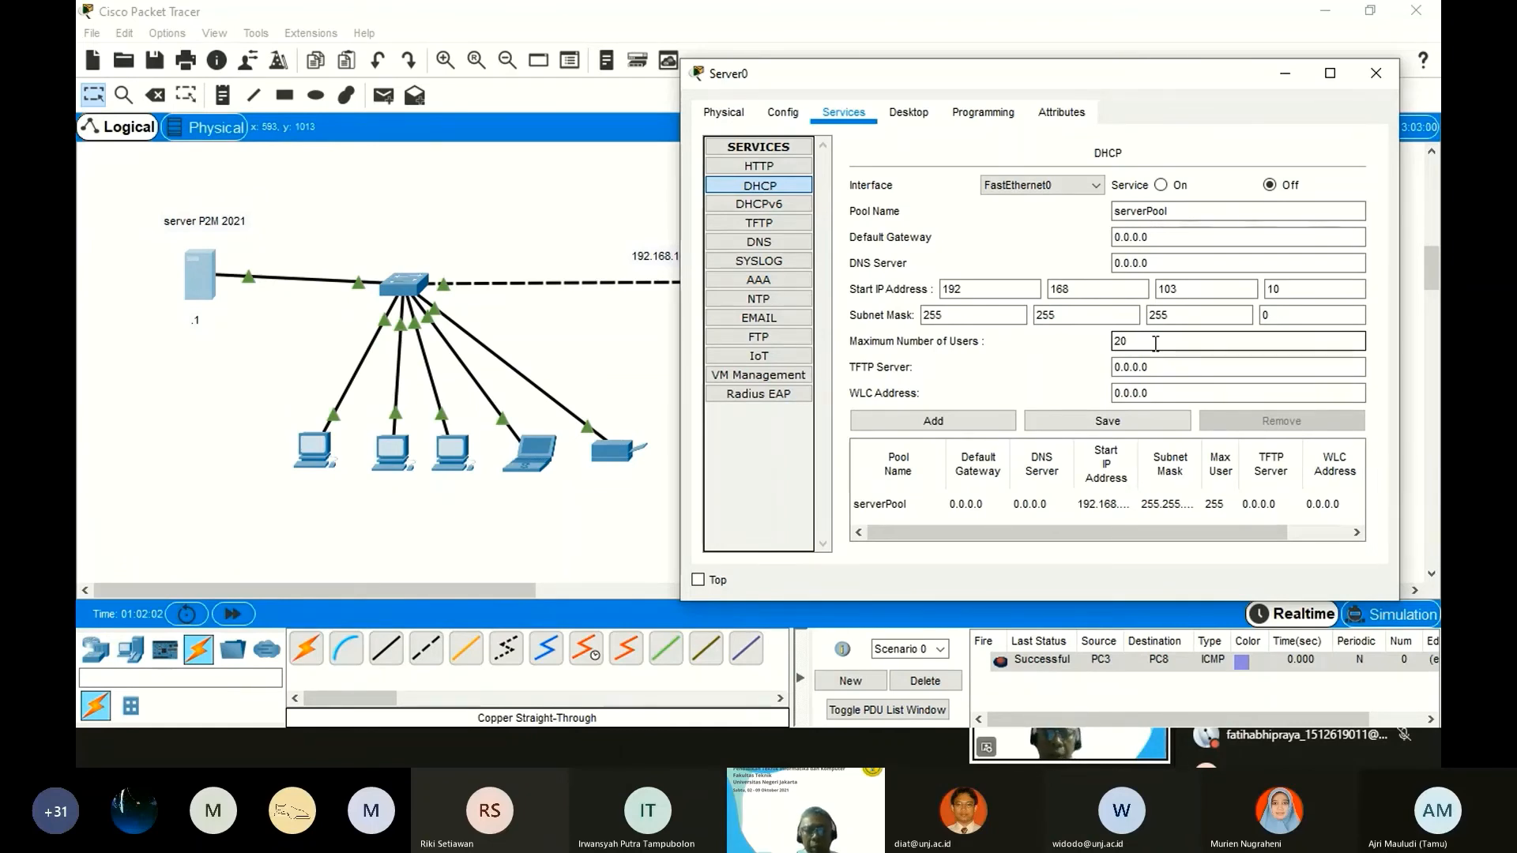
{"action": "key", "text": "BackSpace"}
{"action": "key", "text": "BackSpace"}
{"action": "type", "text": "100"}
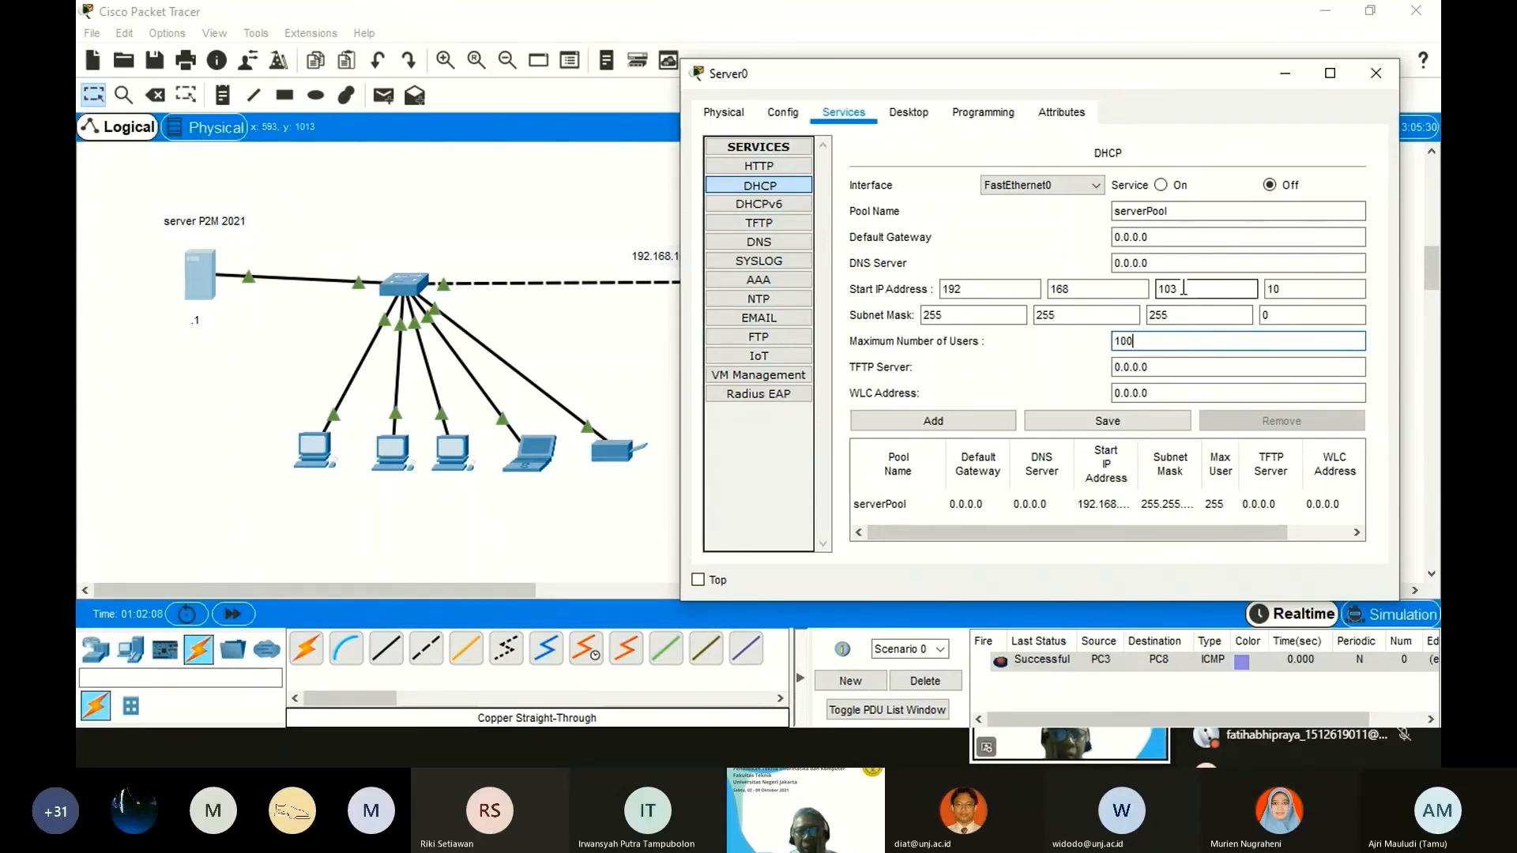
Set the DHCP pool's default gateway to 192.168.103.1.
{"action": "left_click", "coordinate": [1167, 237]}
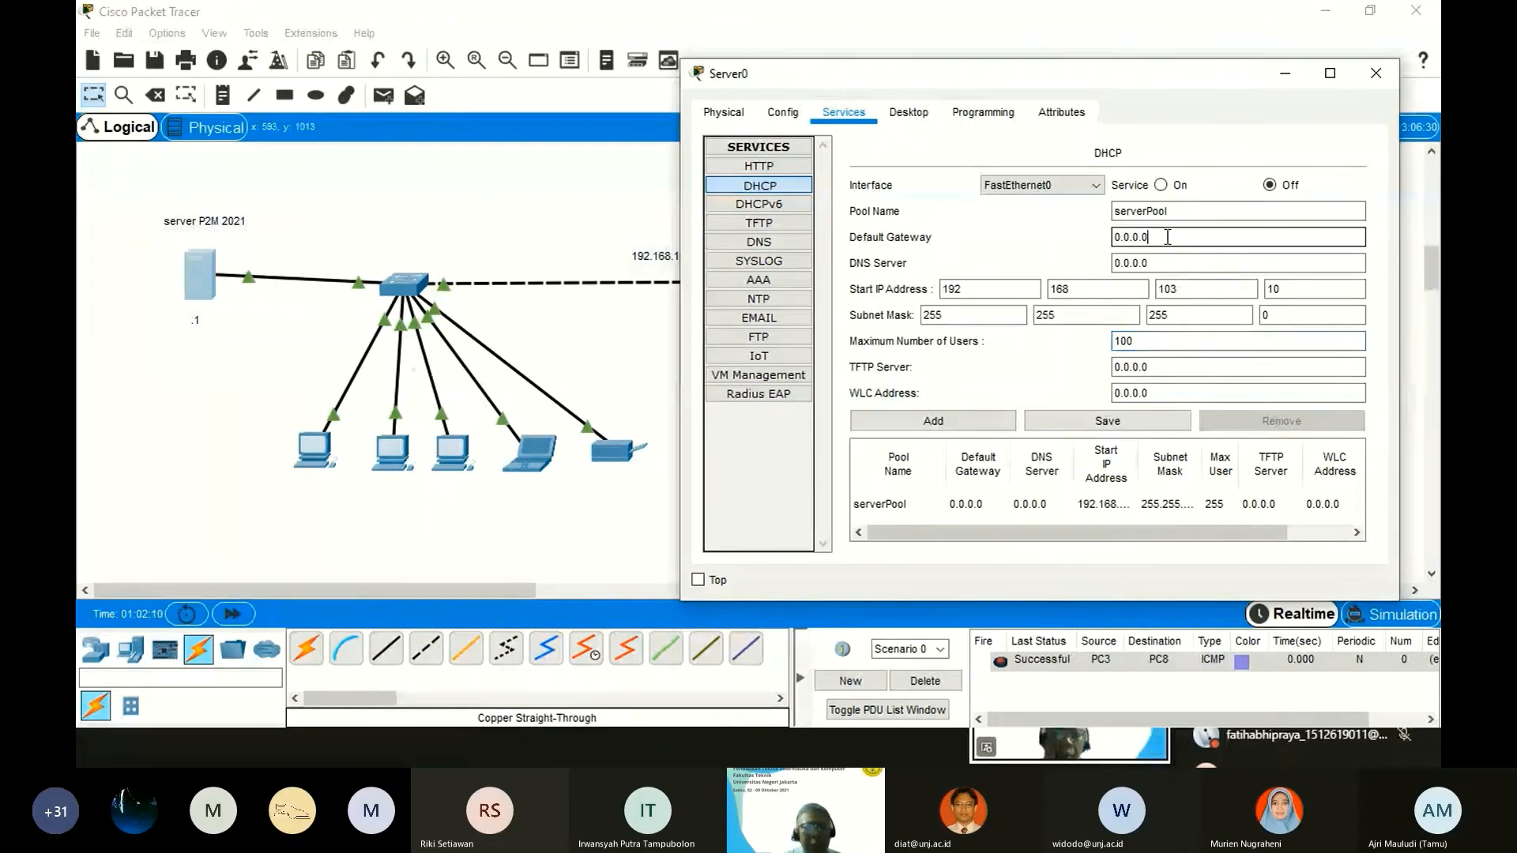
{"action": "left_click_drag", "start_coordinate": [1167, 237], "coordinate": [1081, 244]}
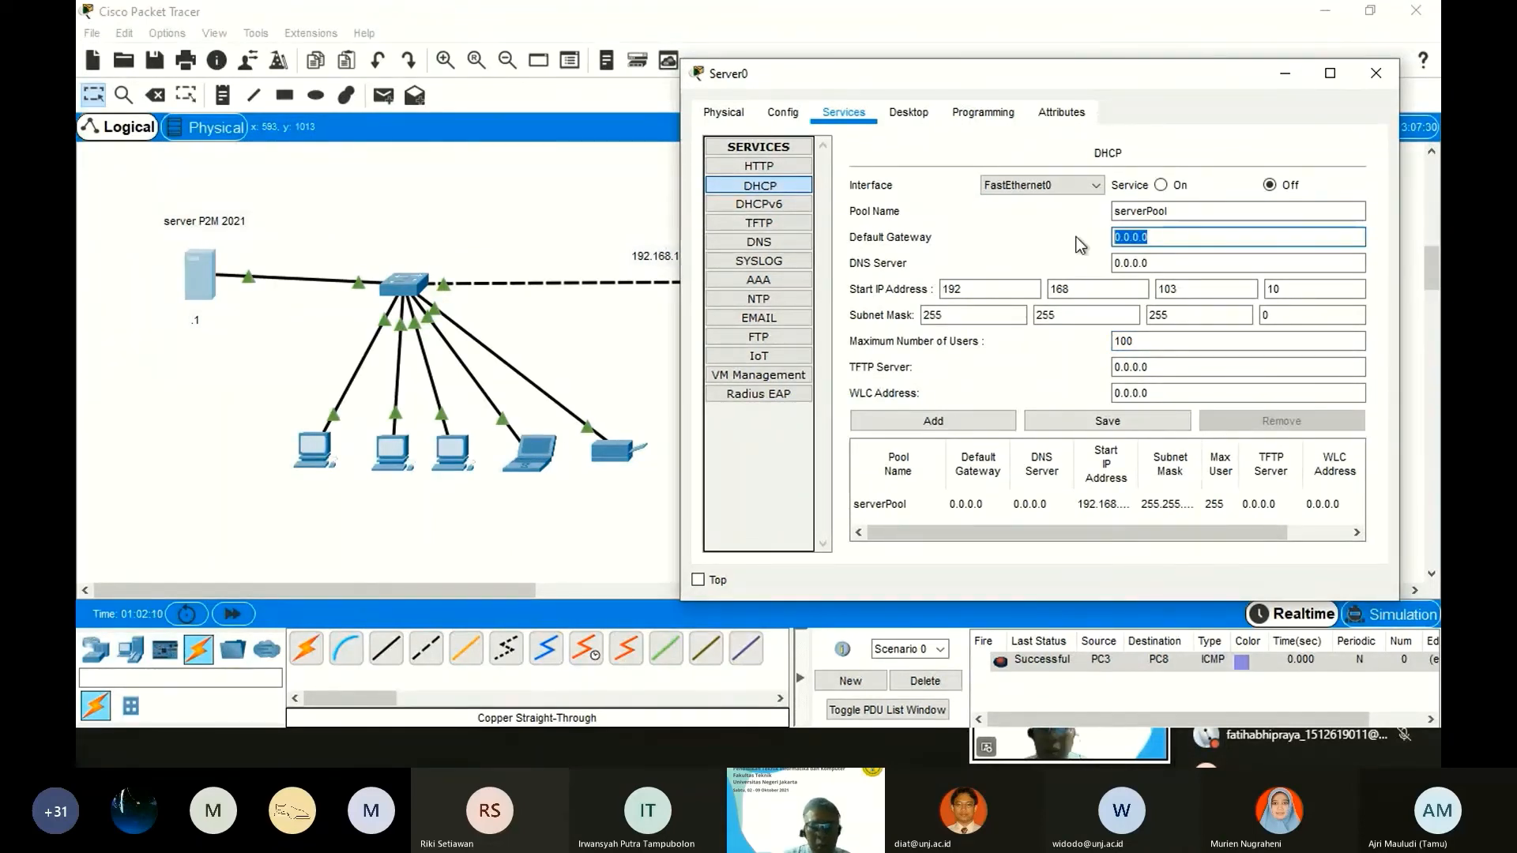
{"action": "type", "text": "192.168."}
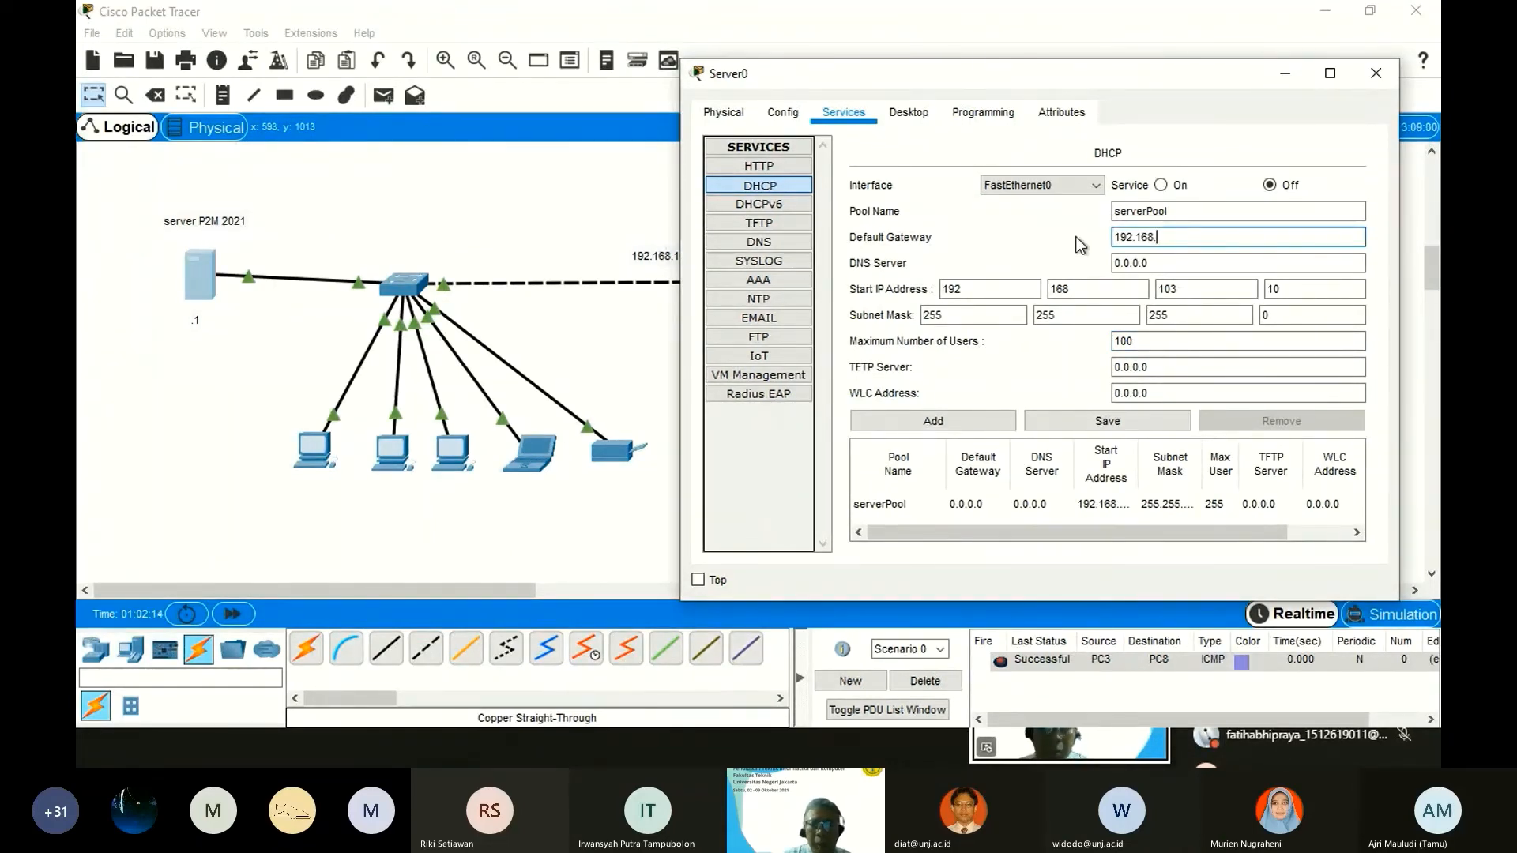
{"action": "type", "text": "1"}
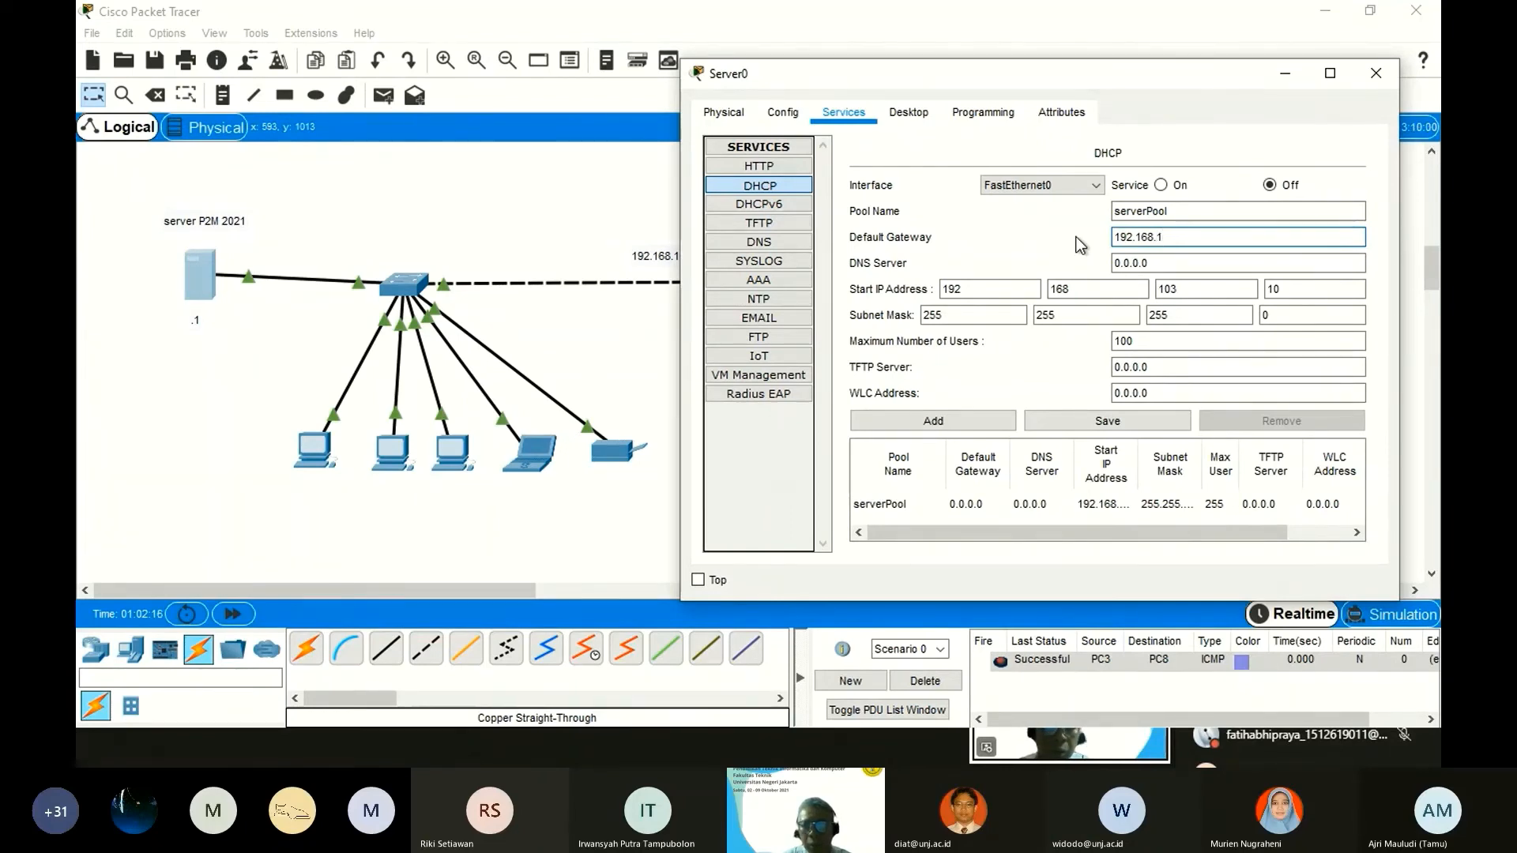
{"action": "type", "text": "03."}
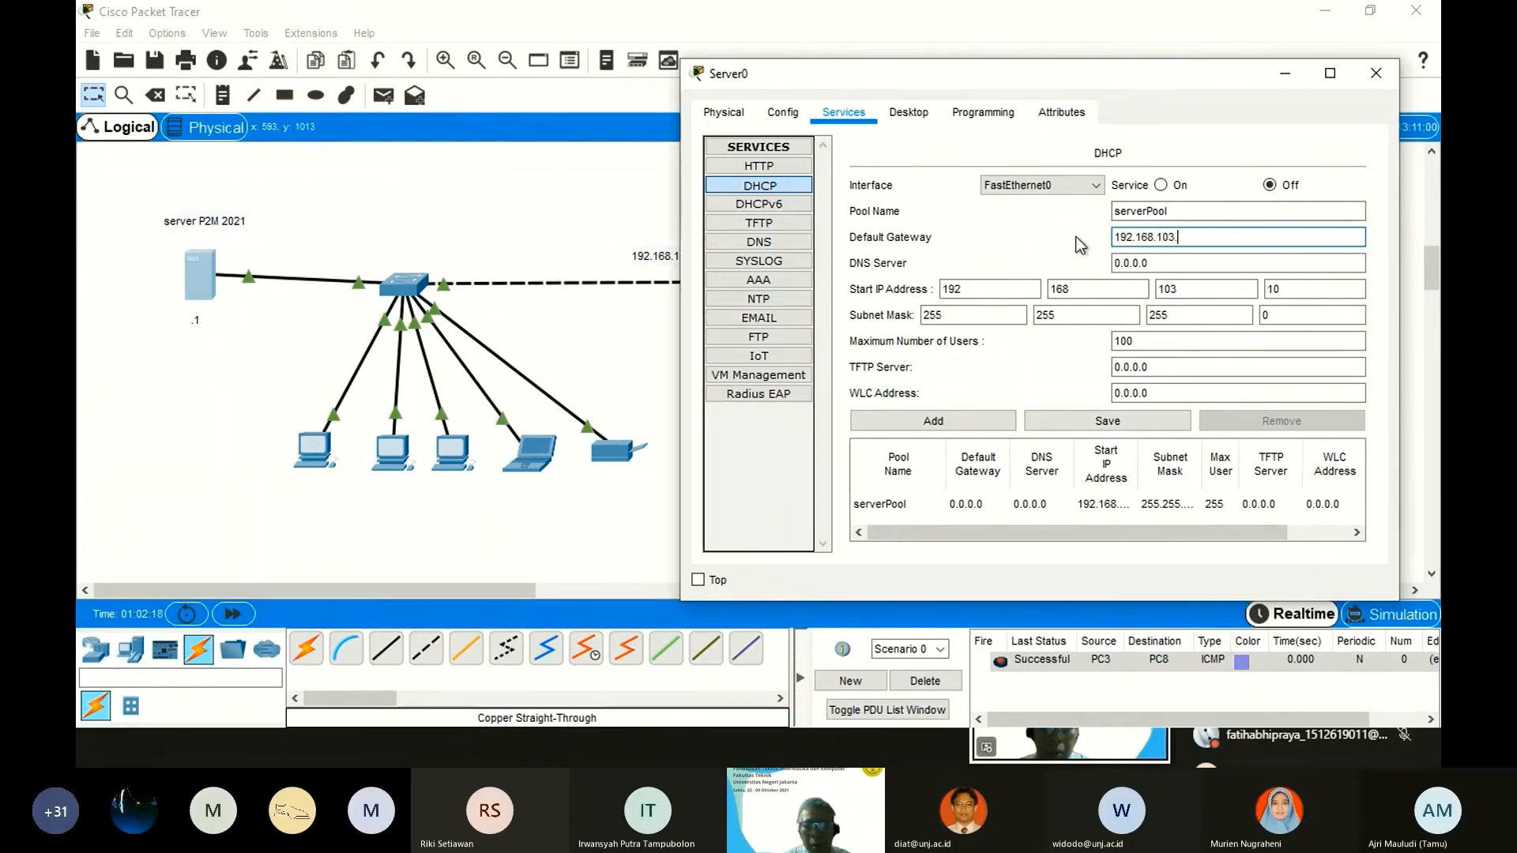
{"action": "type", "text": "1"}
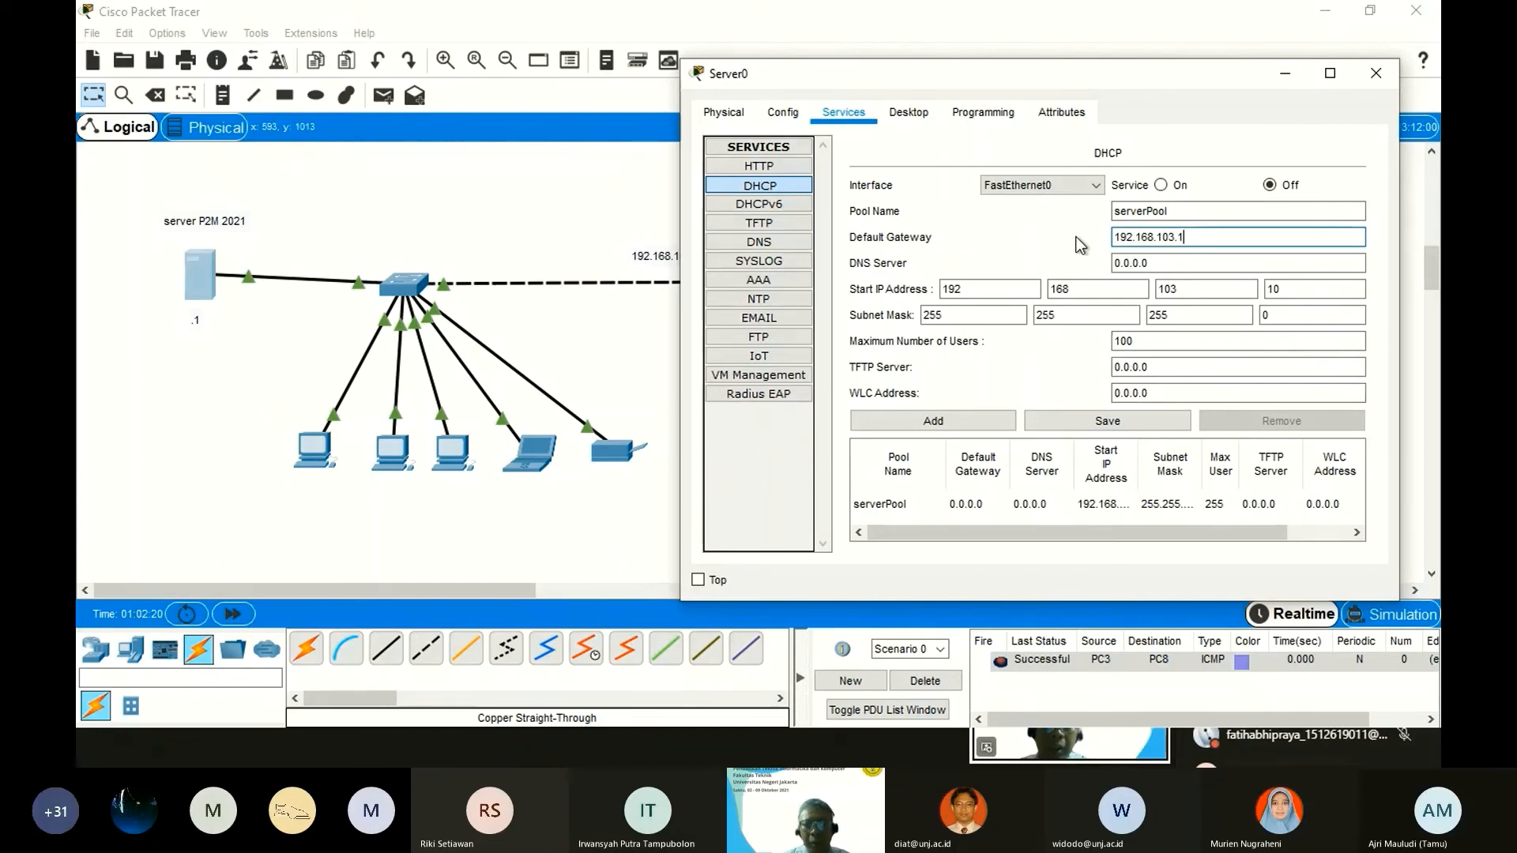
Set the DHCP pool's DNS server to 8.8.8.8 and save the changes to serverPool.
{"action": "left_click", "coordinate": [1113, 263]}
{"action": "type", "text": "8.8."}
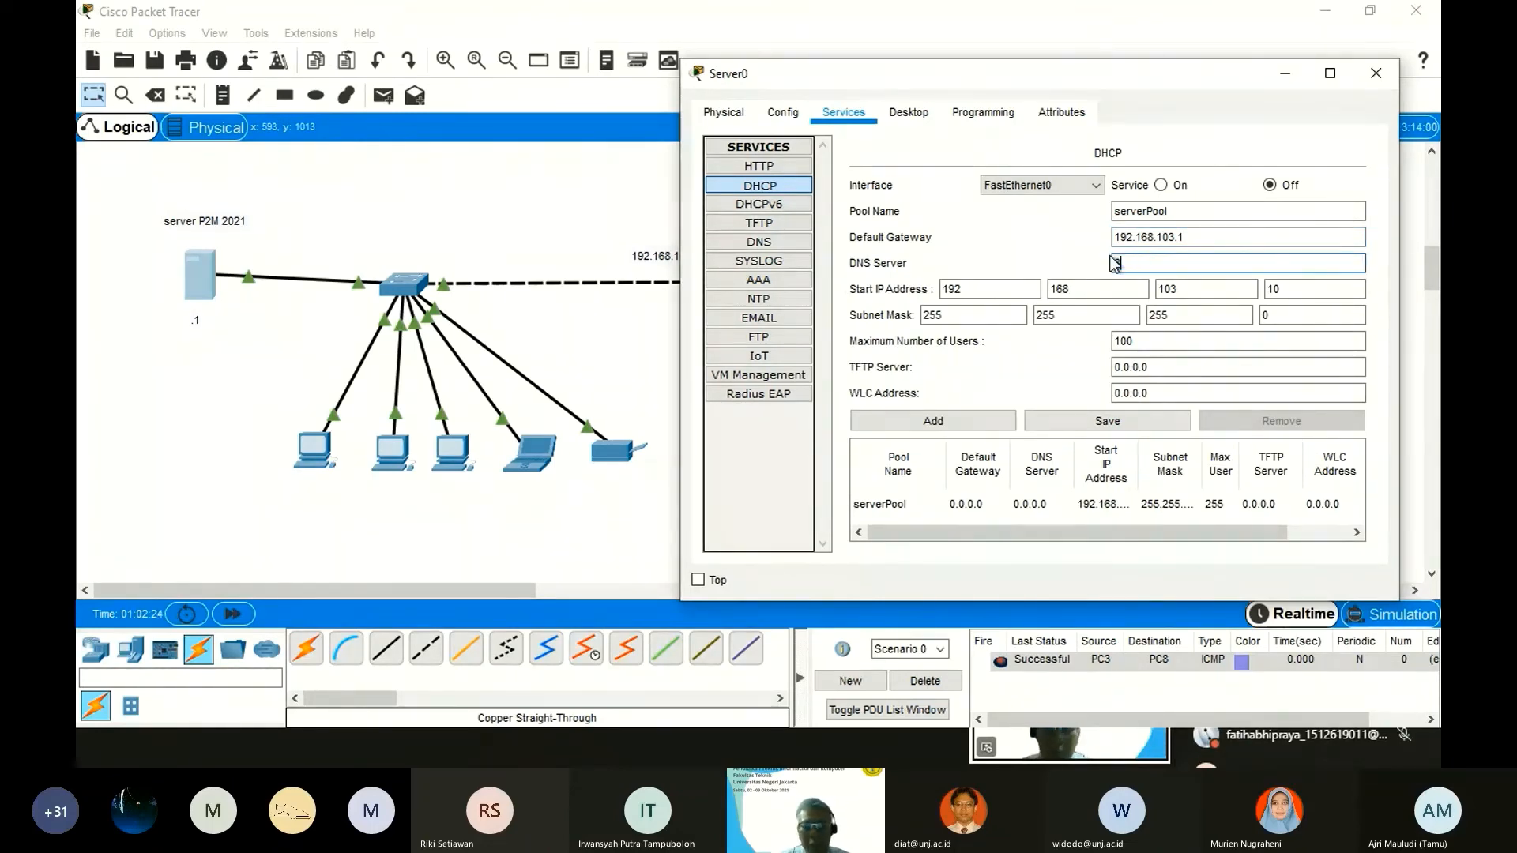
{"action": "type", "text": "8.8"}
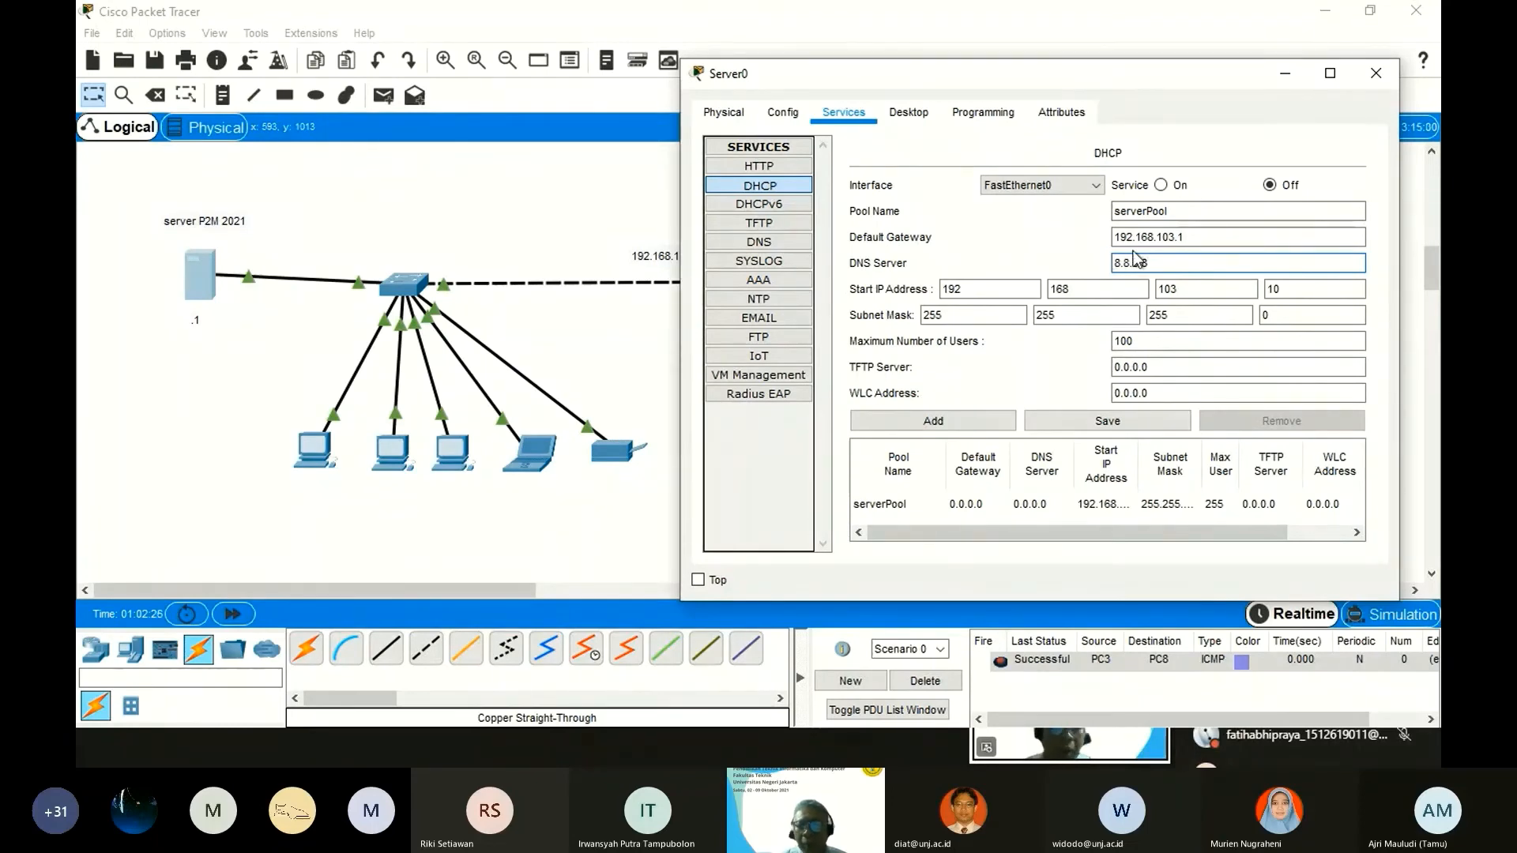
{"action": "left_click", "coordinate": [1067, 420]}
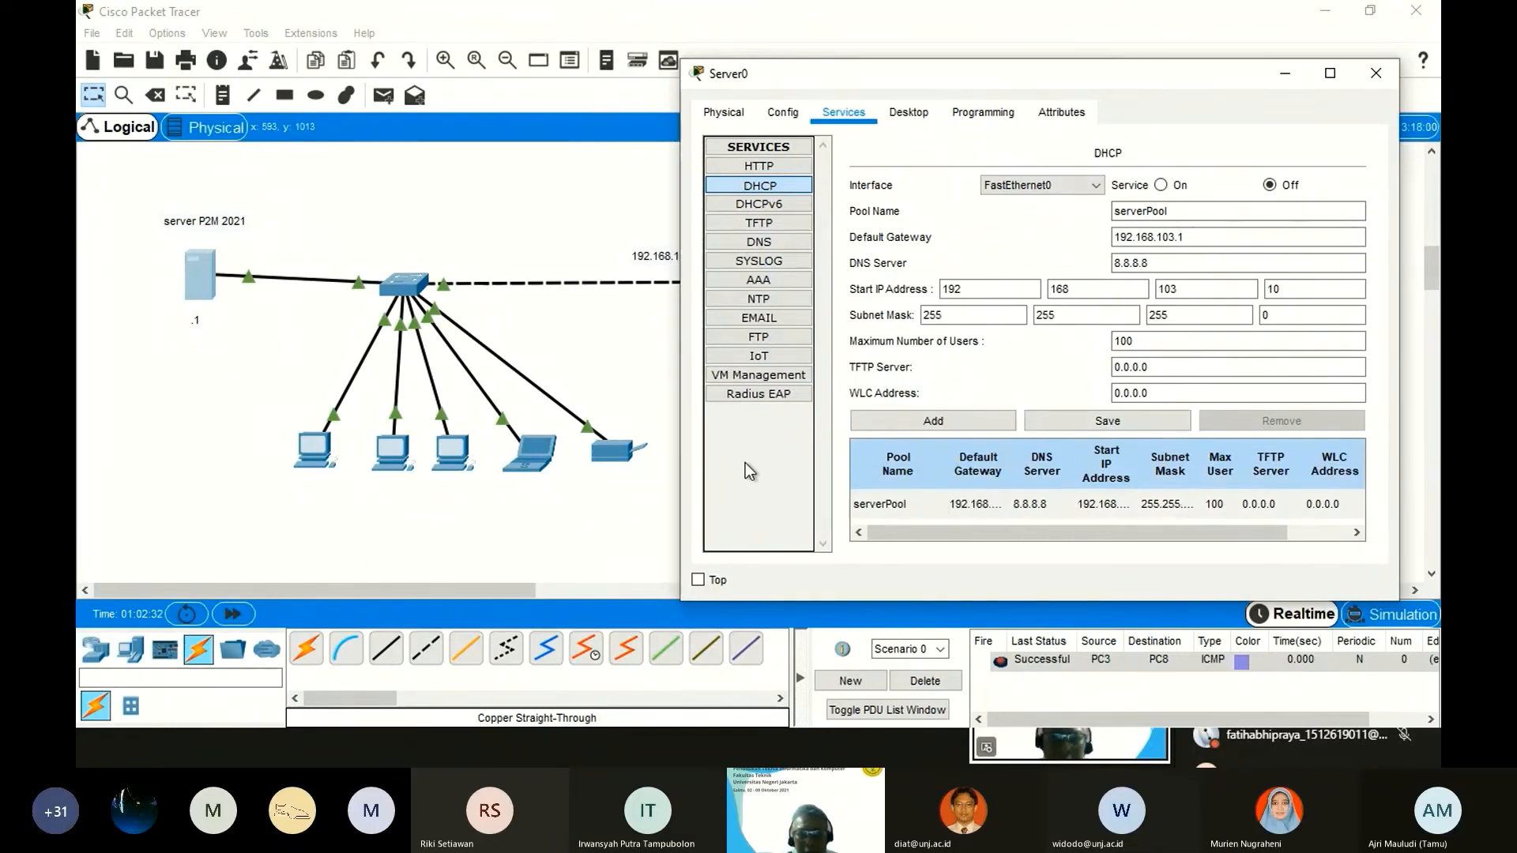
Change the start IP address of serverPool to 192.168.103.11 and save the existing pool.
{"action": "left_click_drag", "start_coordinate": [681, 458], "coordinate": [136, 454]}
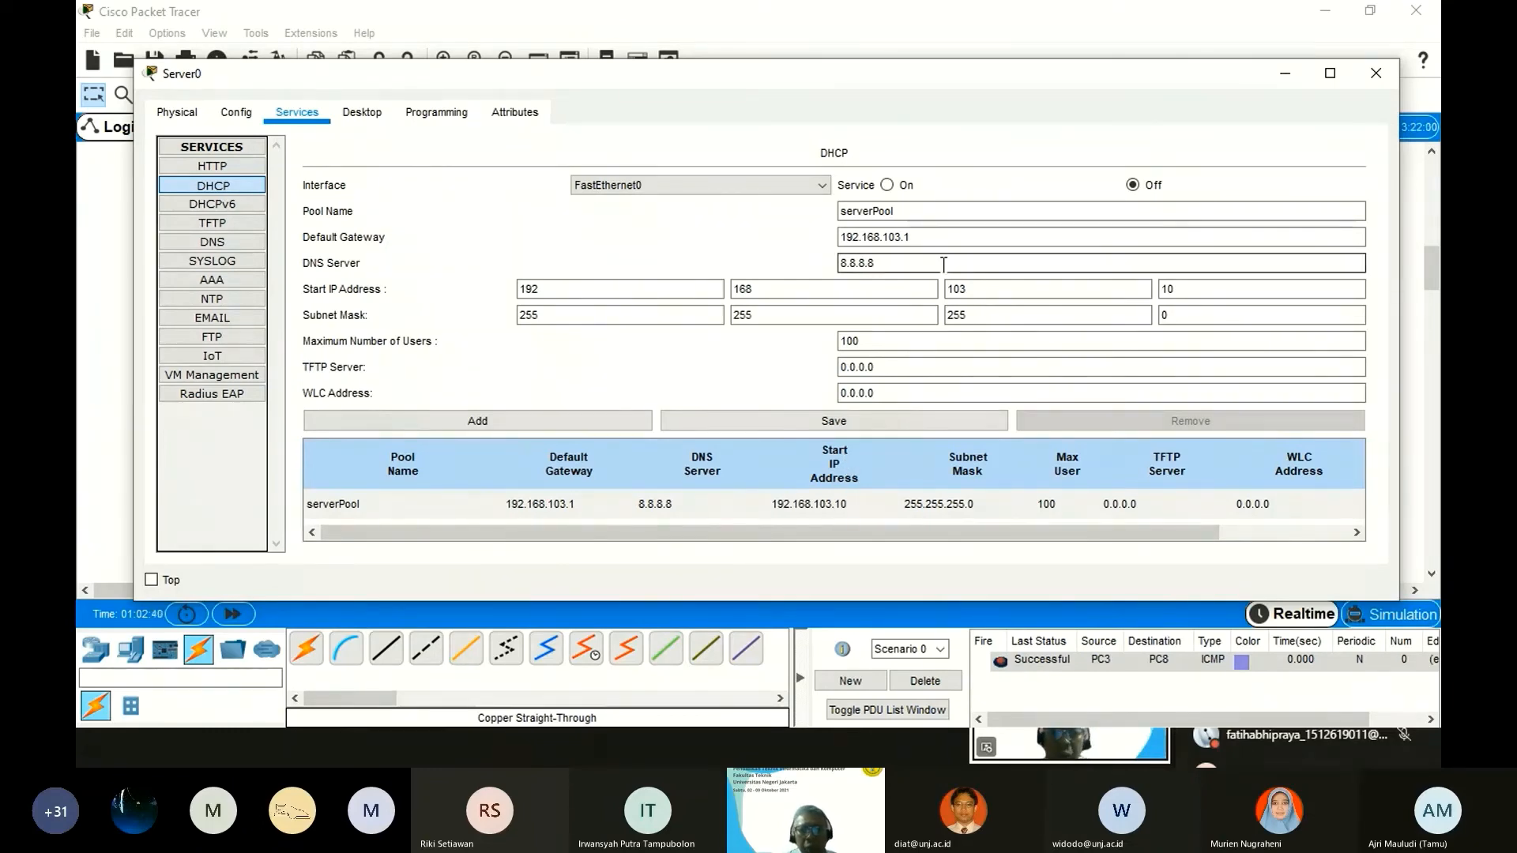
{"action": "left_click", "coordinate": [1213, 289]}
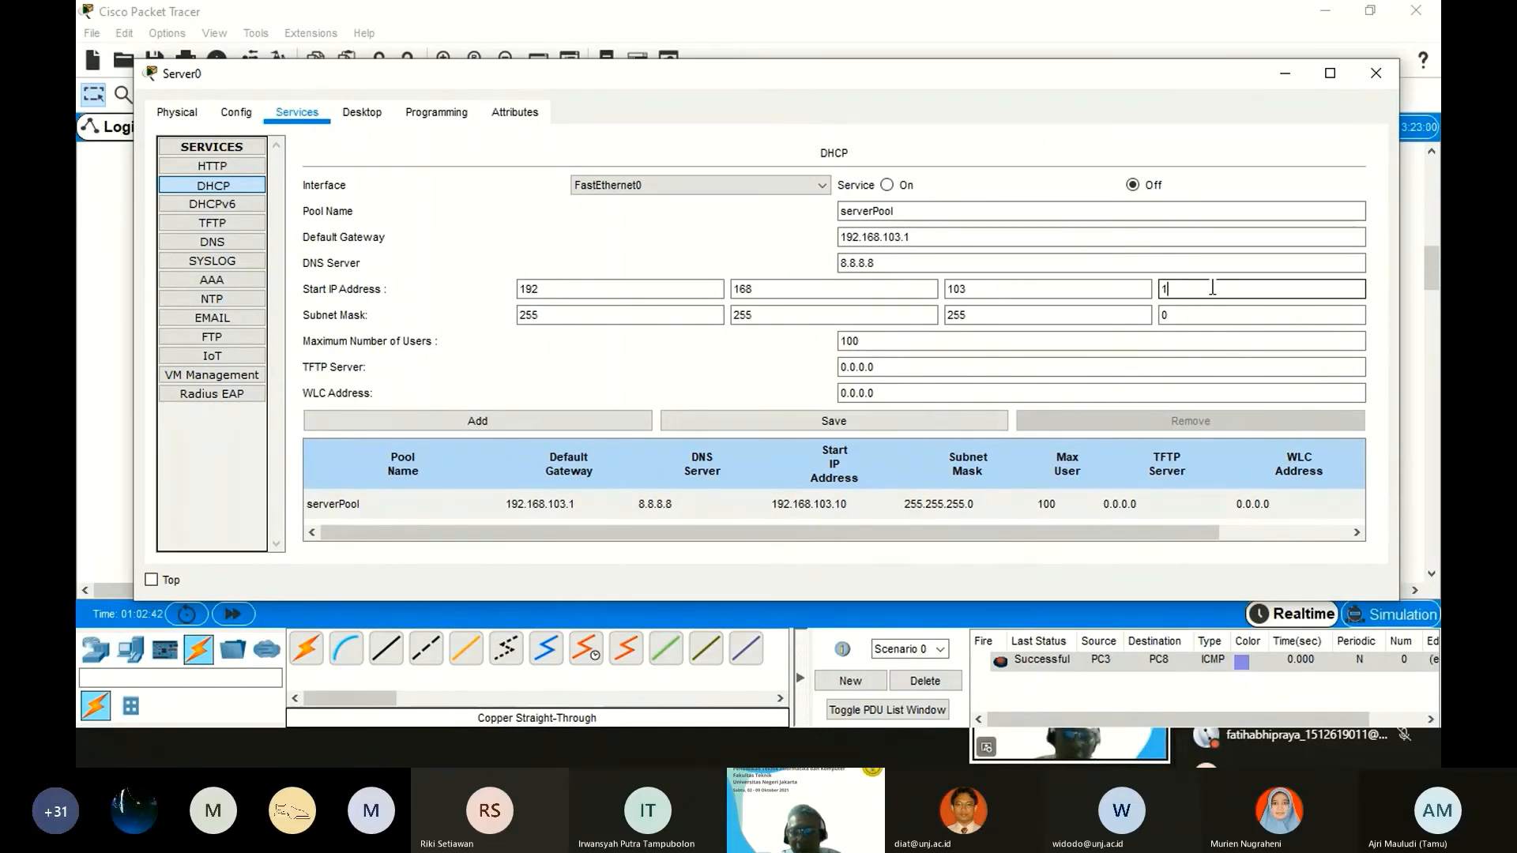
{"action": "type", "text": "1"}
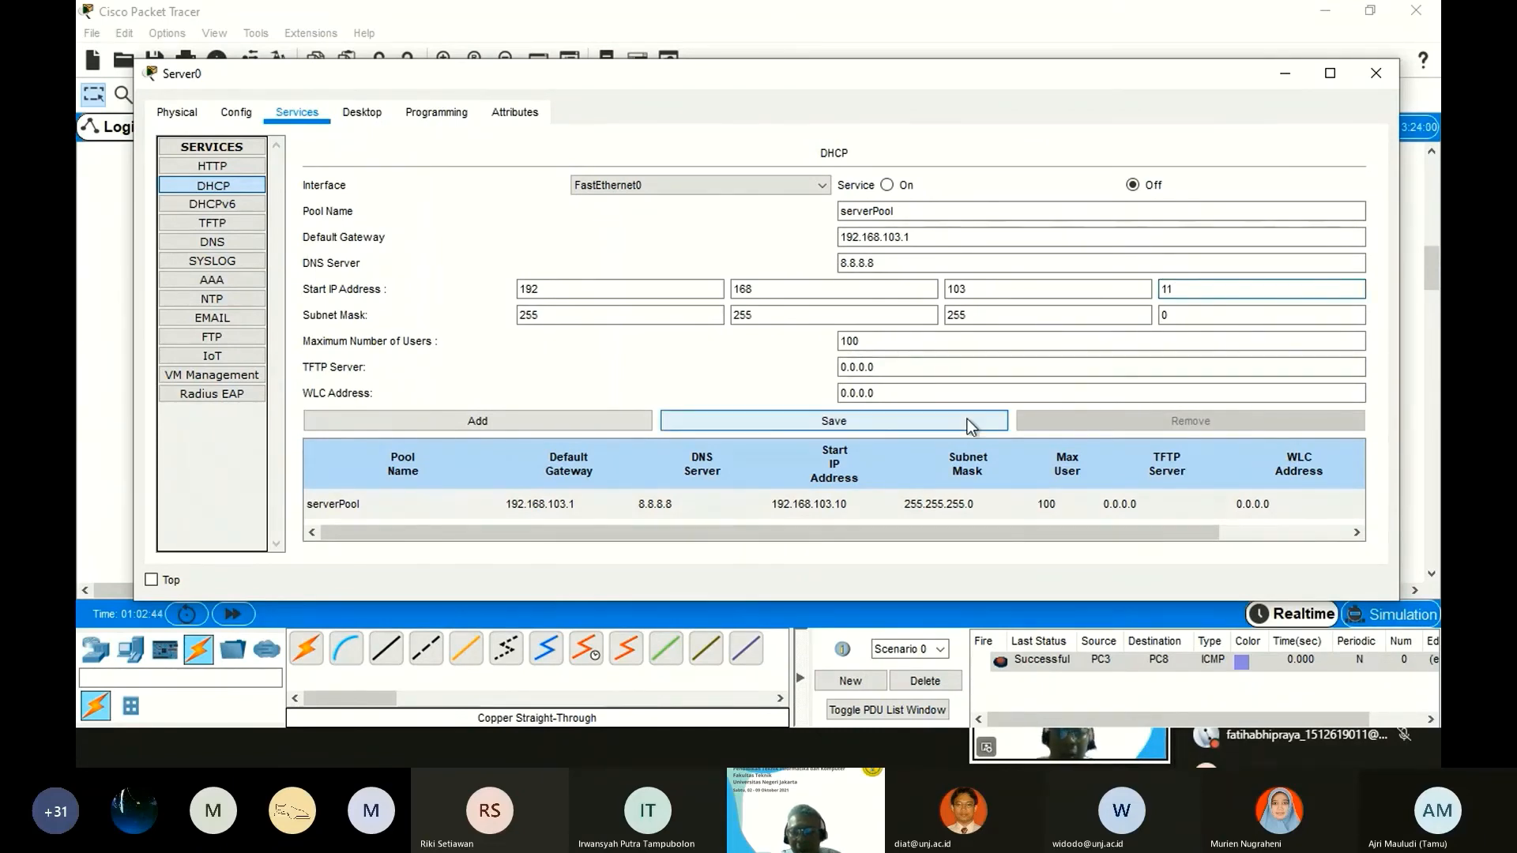
{"action": "left_click", "coordinate": [577, 423]}
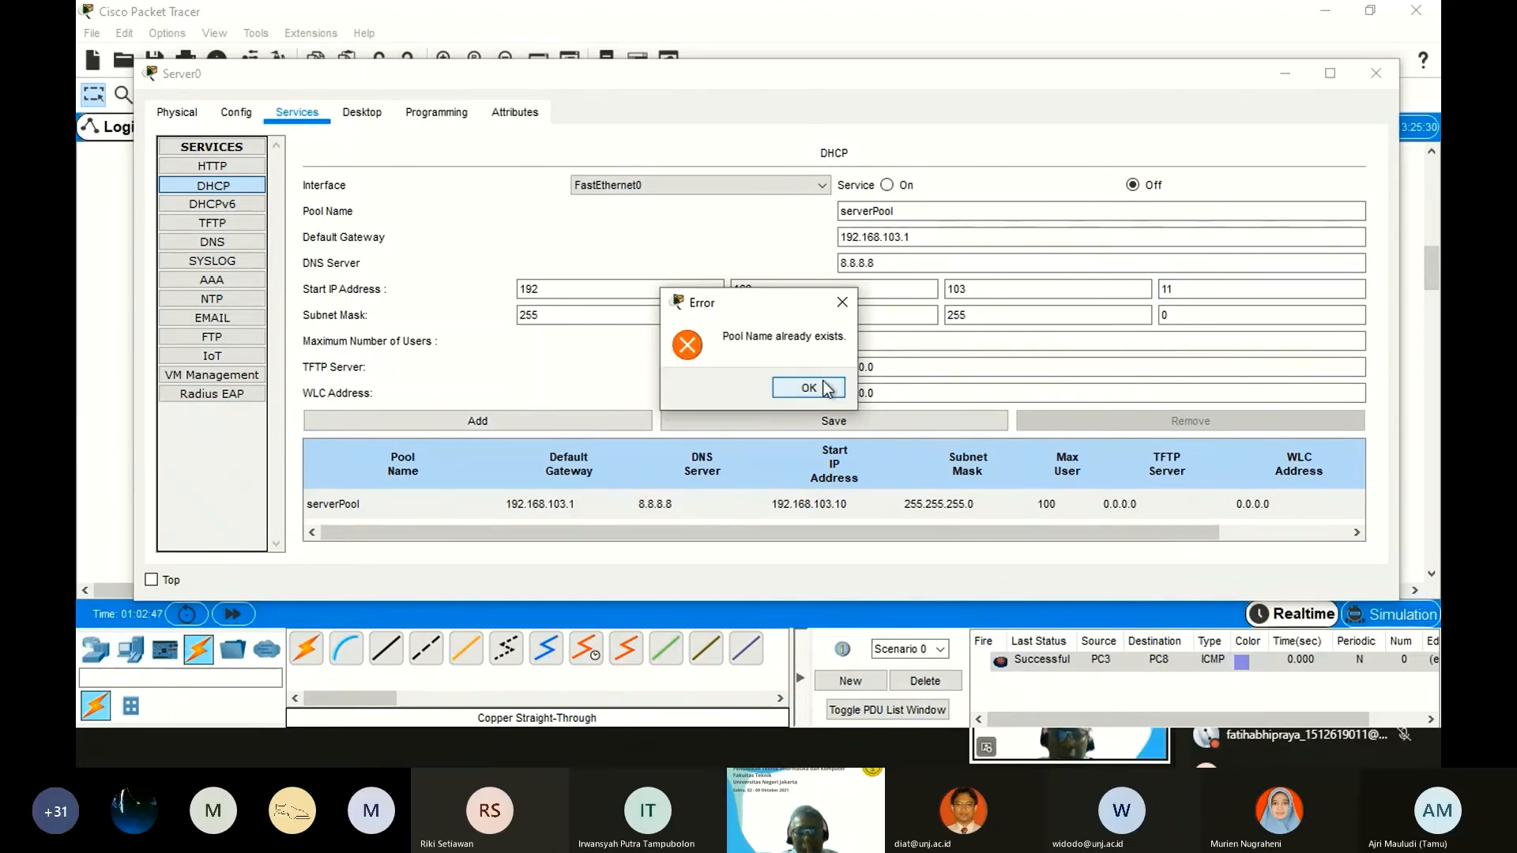
{"action": "left_click", "coordinate": [808, 388]}
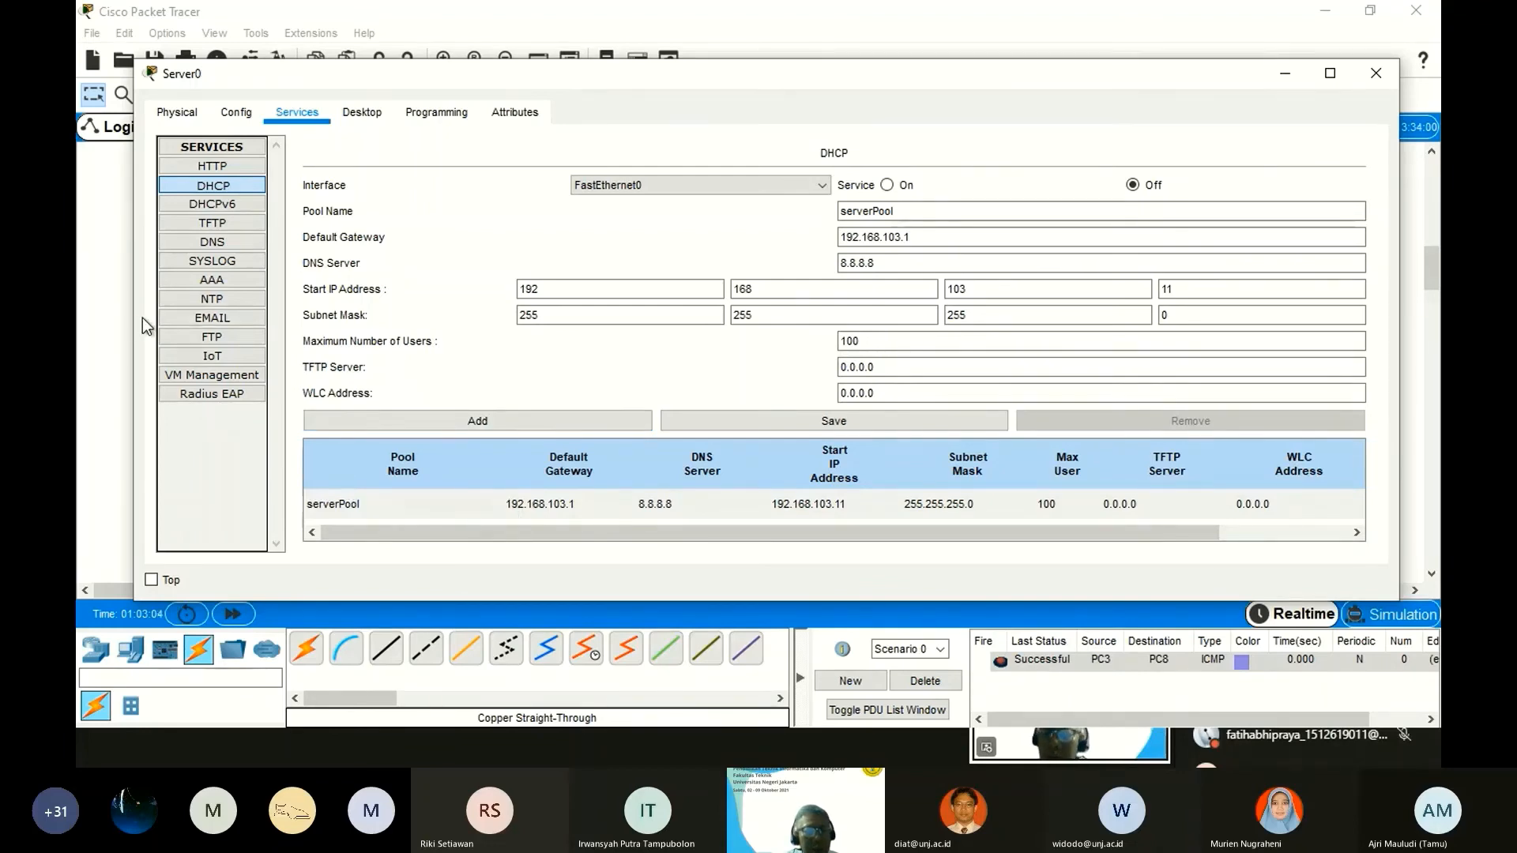
Turn on the server's DHCP service for the FastEthernet0 interface and close the server's window.
{"action": "left_click_drag", "start_coordinate": [135, 326], "coordinate": [953, 353]}
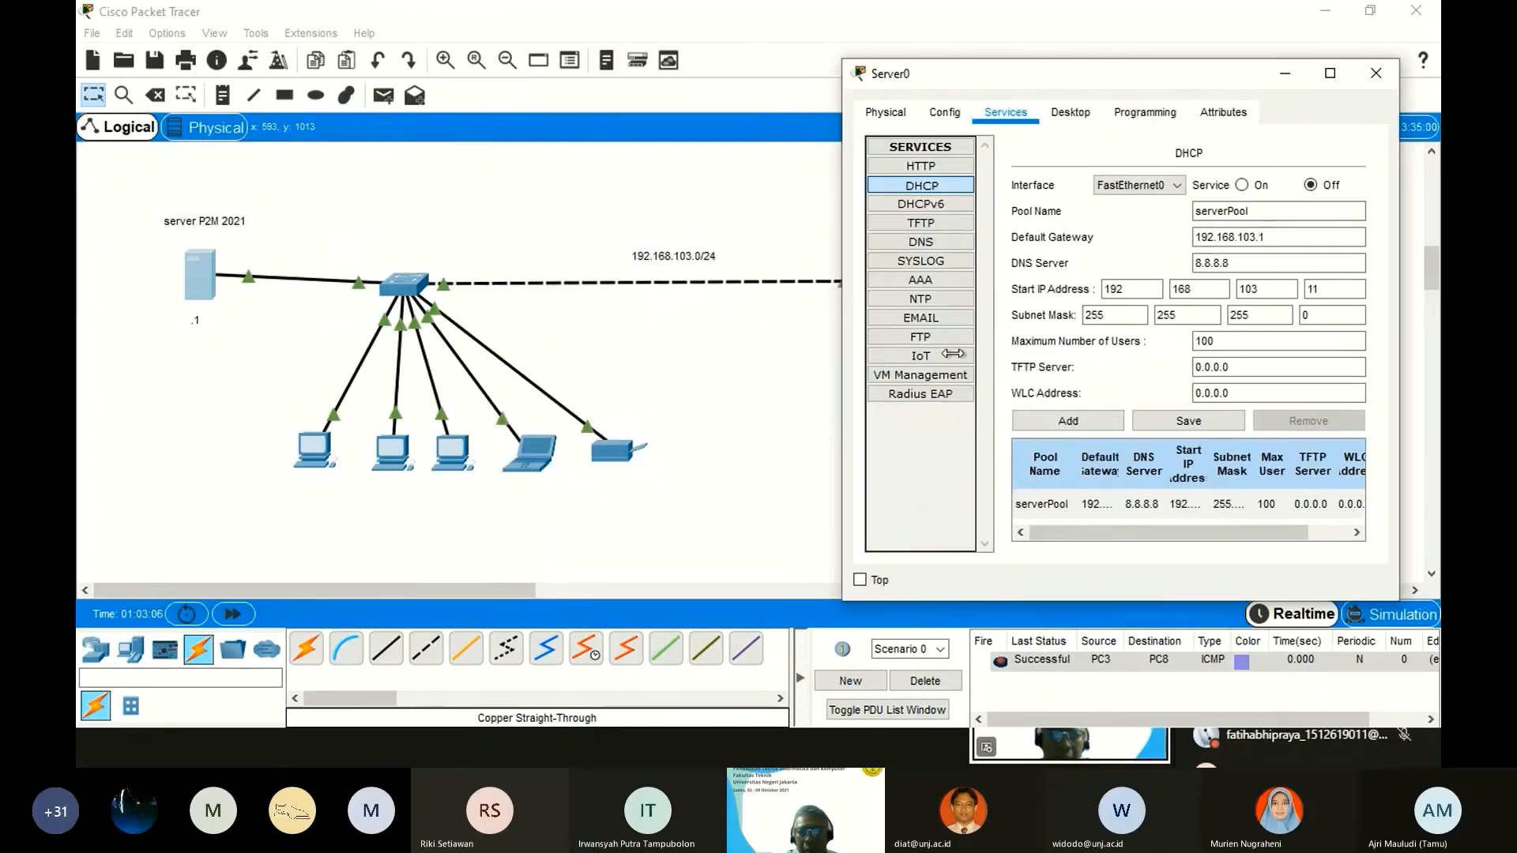
{"action": "left_click", "coordinate": [1242, 185]}
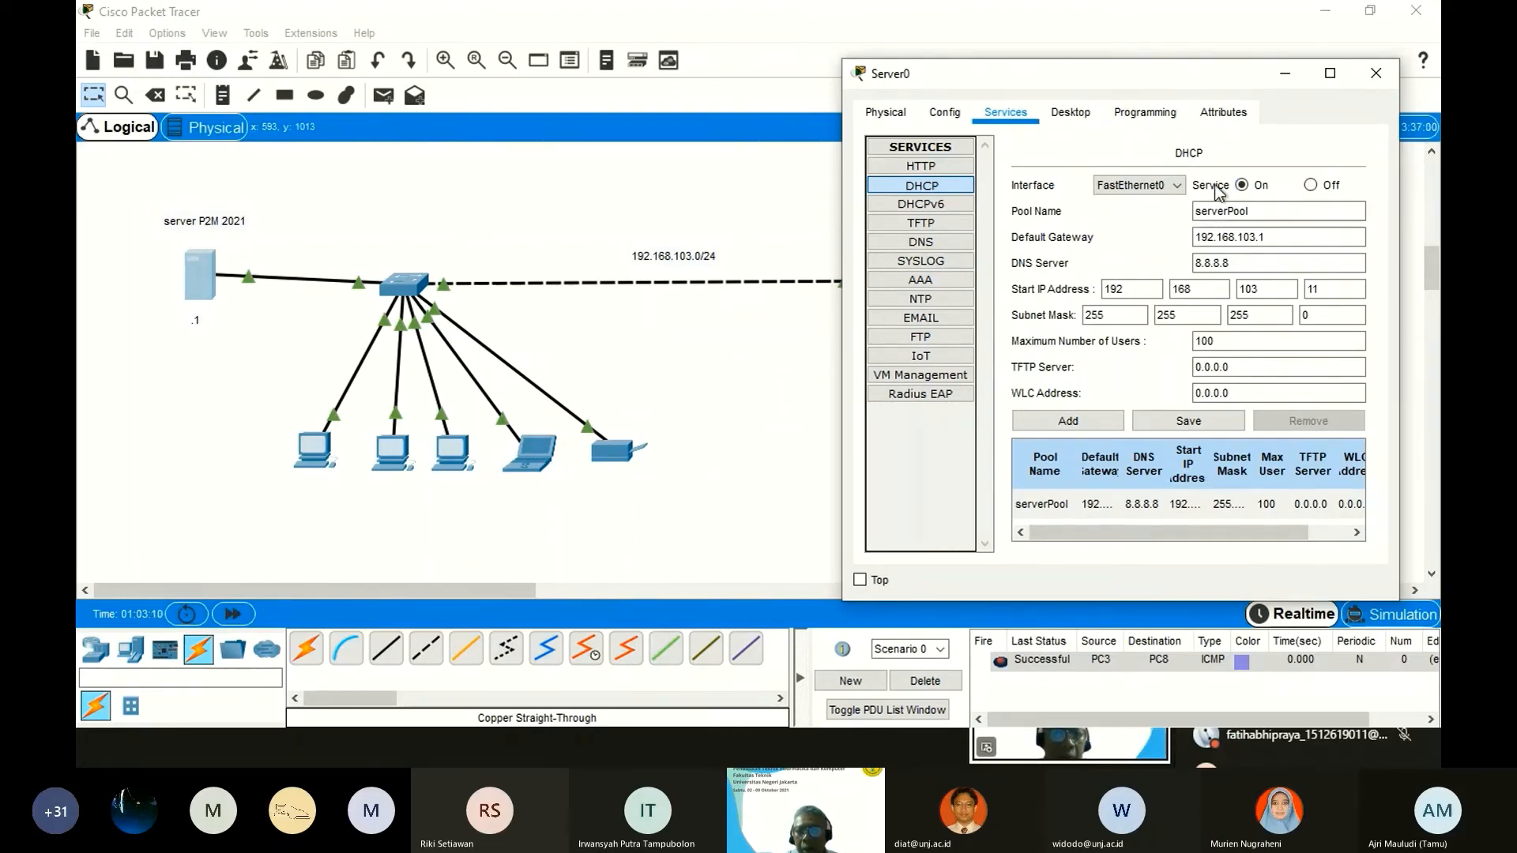
{"action": "left_click", "coordinate": [1177, 186]}
{"action": "left_click", "coordinate": [1180, 195]}
{"action": "left_click", "coordinate": [1375, 73]}
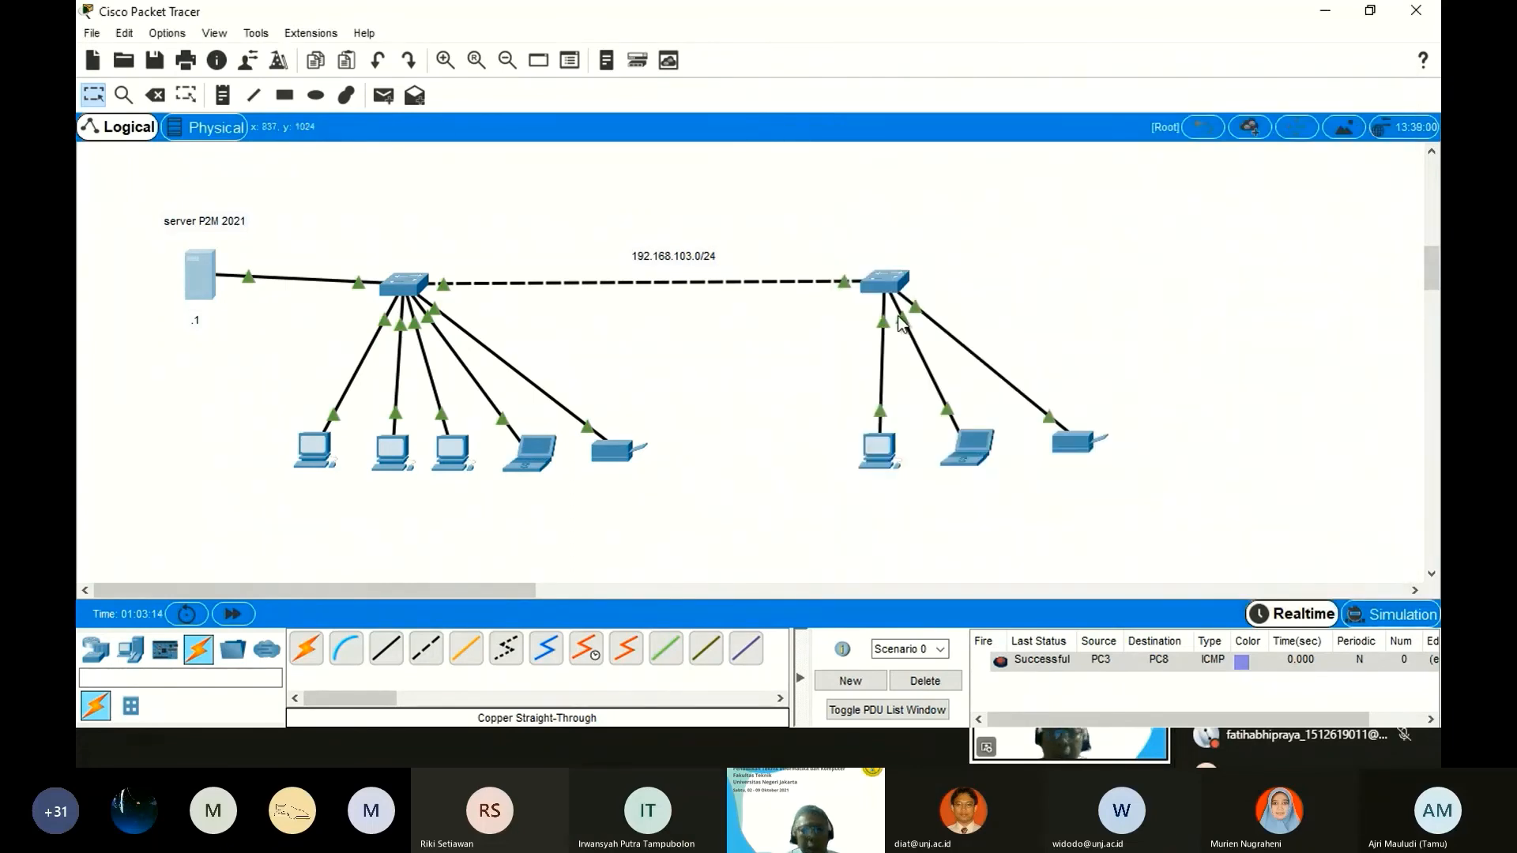
Switch the first PC under the server's switch (PC9) to DHCP addressing and close its window.
{"action": "left_click", "coordinate": [324, 456]}
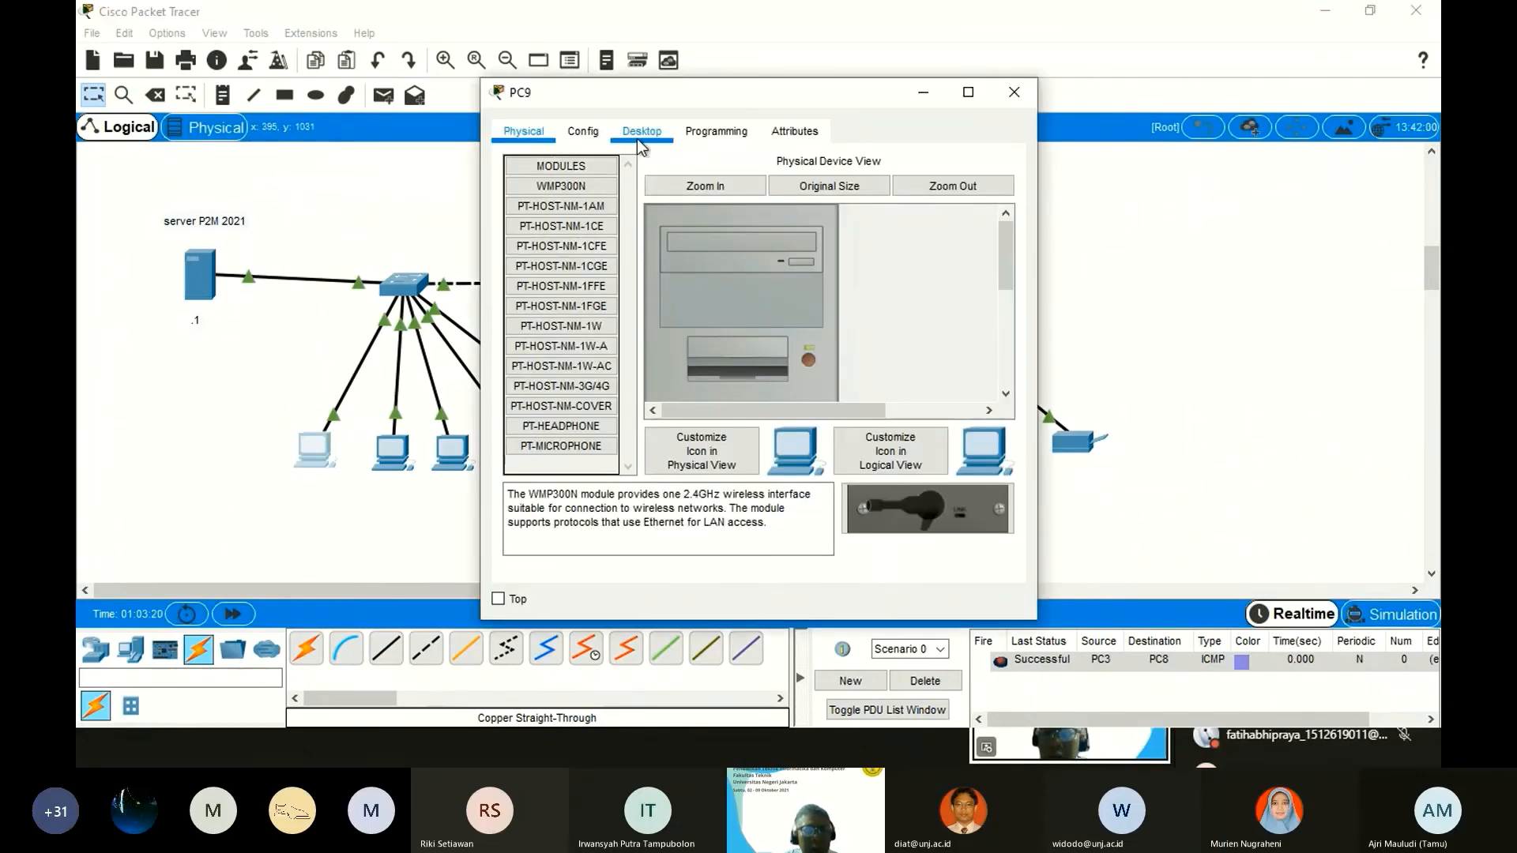
{"action": "left_click", "coordinate": [641, 131]}
{"action": "left_click", "coordinate": [583, 192]}
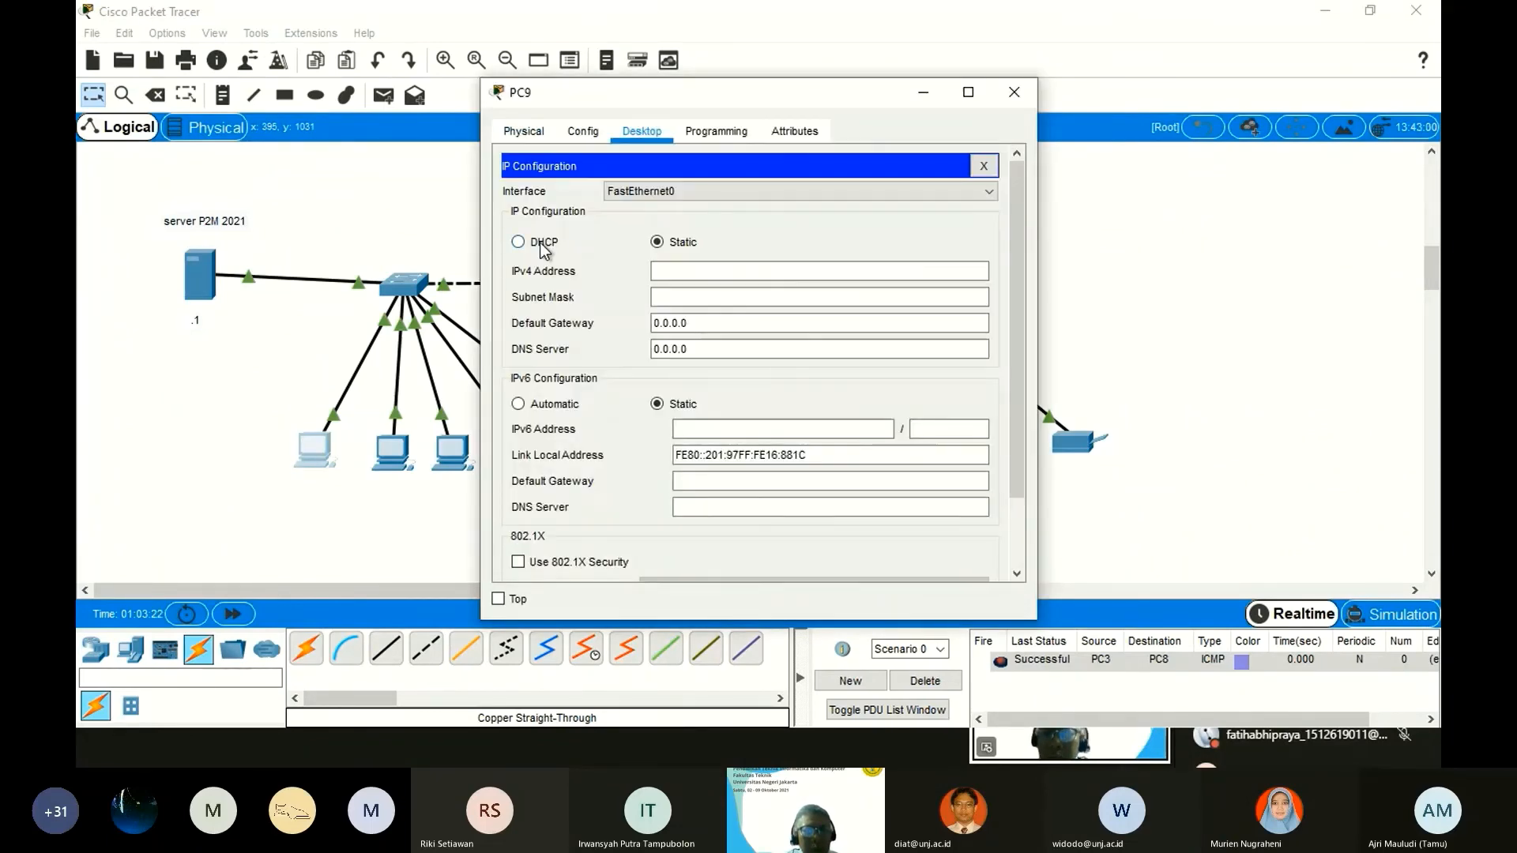
{"action": "left_click", "coordinate": [537, 243]}
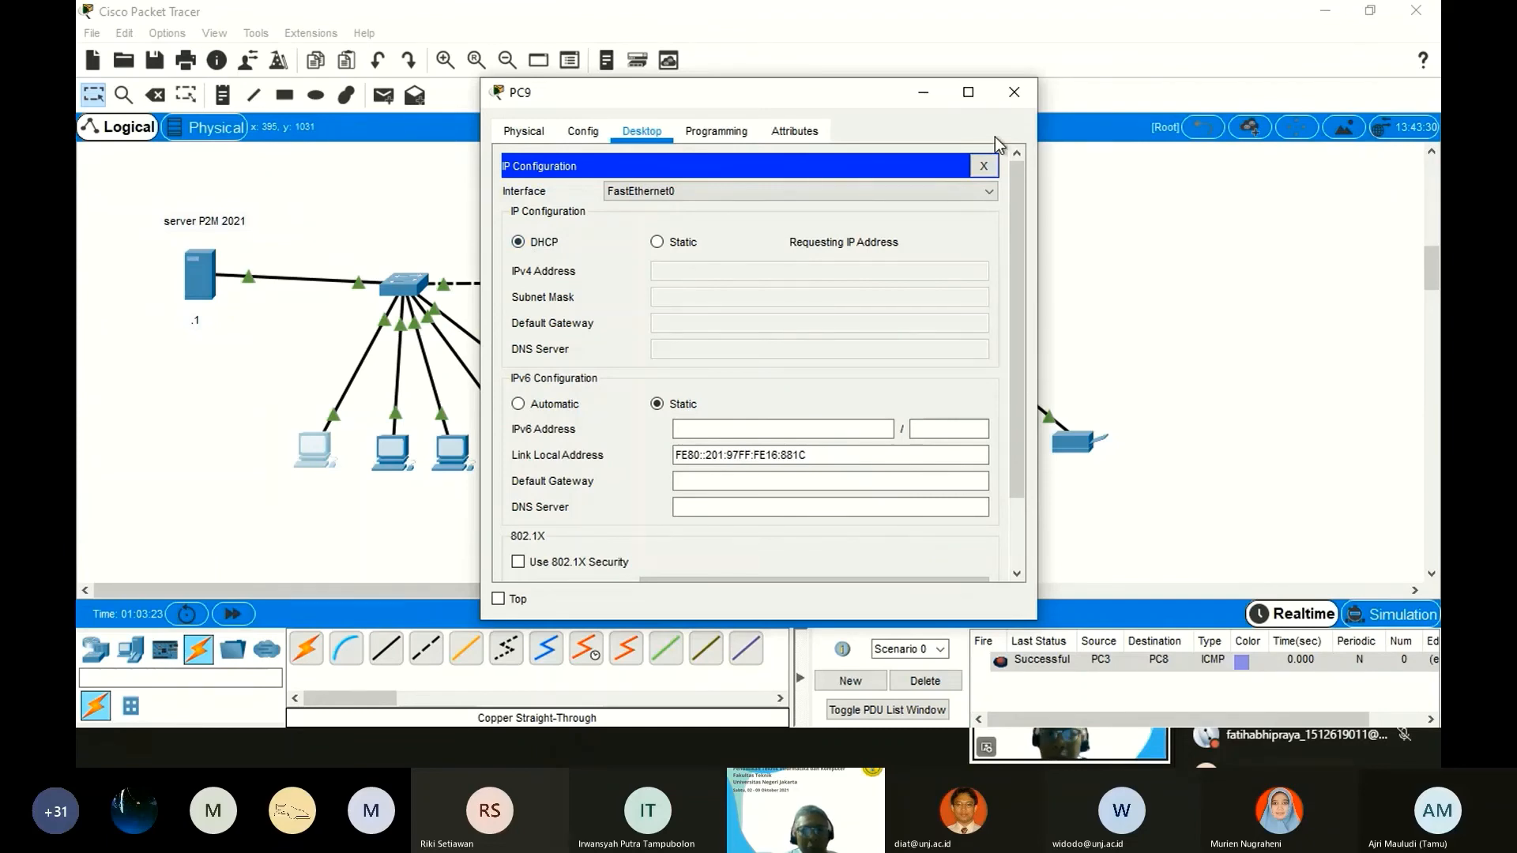
{"action": "left_click", "coordinate": [1013, 92]}
Switch the second PC under the server's switch (PC10) to DHCP addressing and close its window.
{"action": "left_click", "coordinate": [392, 452]}
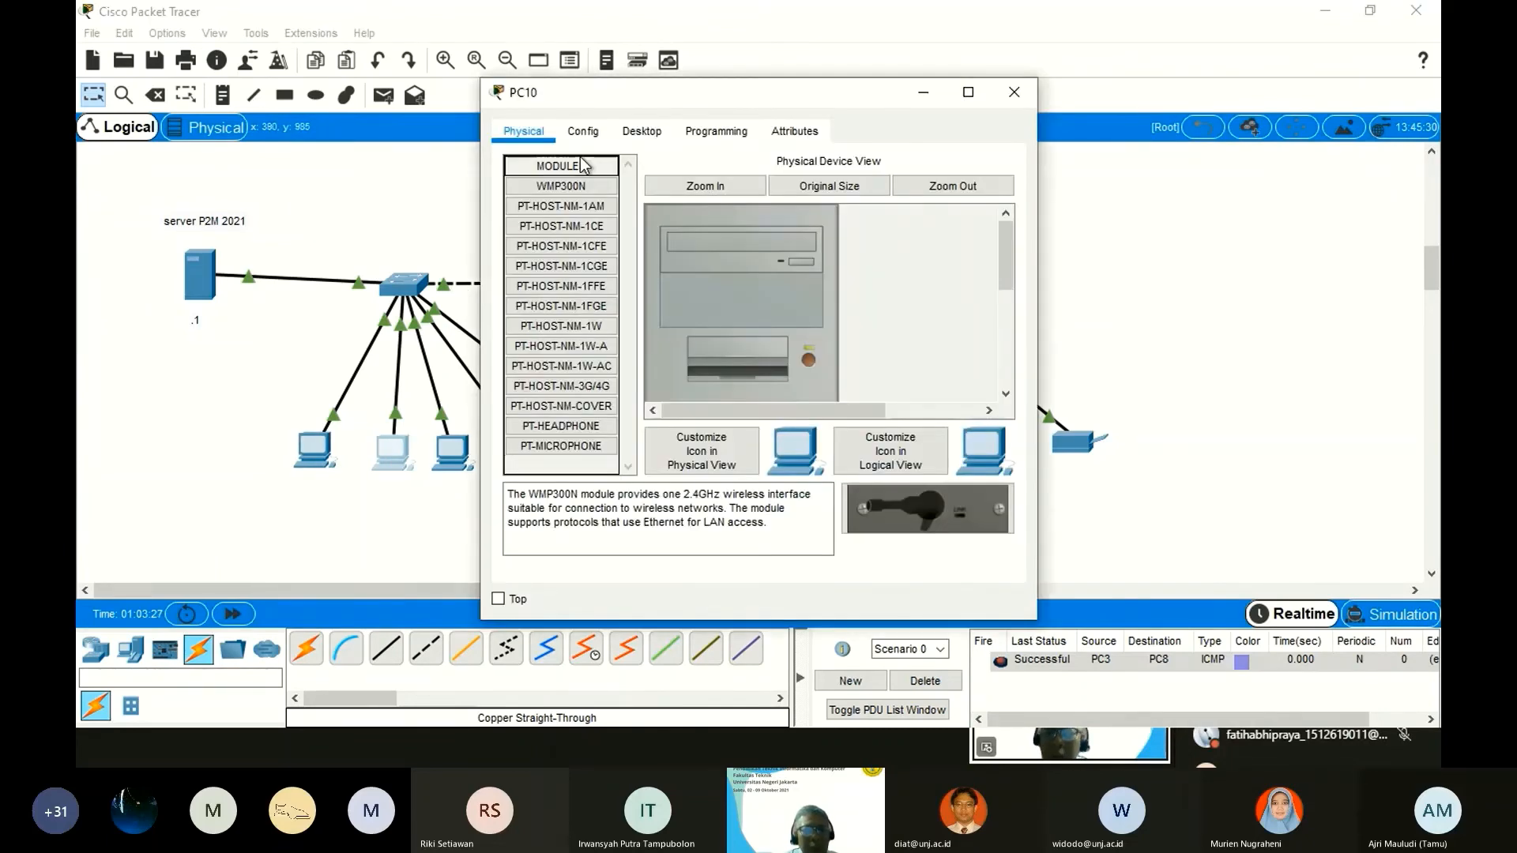
{"action": "left_click", "coordinate": [641, 131]}
{"action": "left_click", "coordinate": [537, 189]}
{"action": "left_click", "coordinate": [524, 241]}
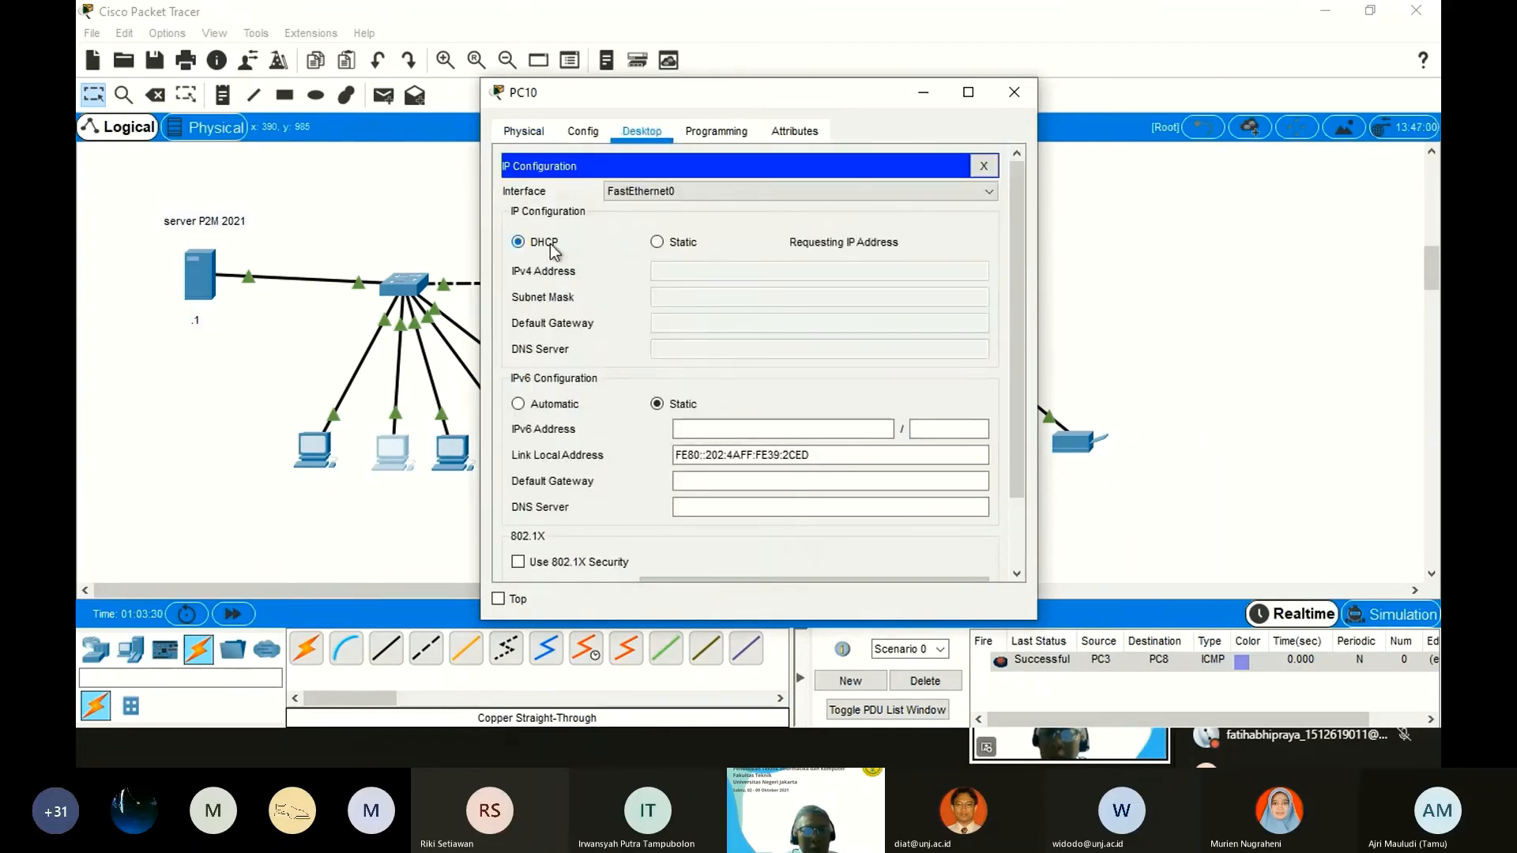
{"action": "left_click", "coordinate": [1013, 92]}
Switch the third PC under the server's switch (PC11) to DHCP addressing and close its window.
{"action": "left_click", "coordinate": [452, 452]}
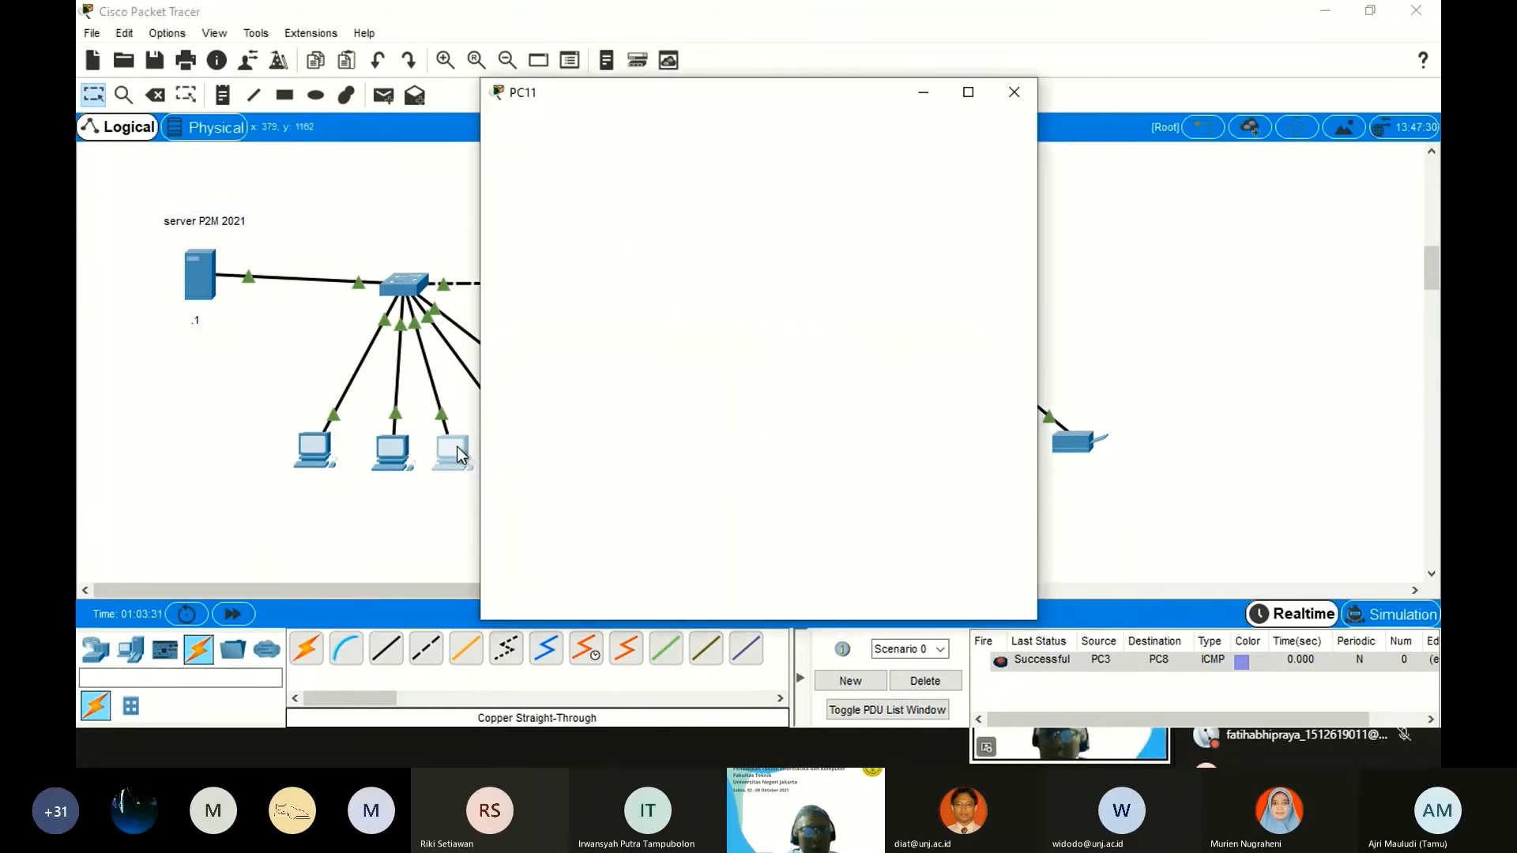
{"action": "left_click", "coordinate": [641, 130]}
{"action": "left_click", "coordinate": [588, 227]}
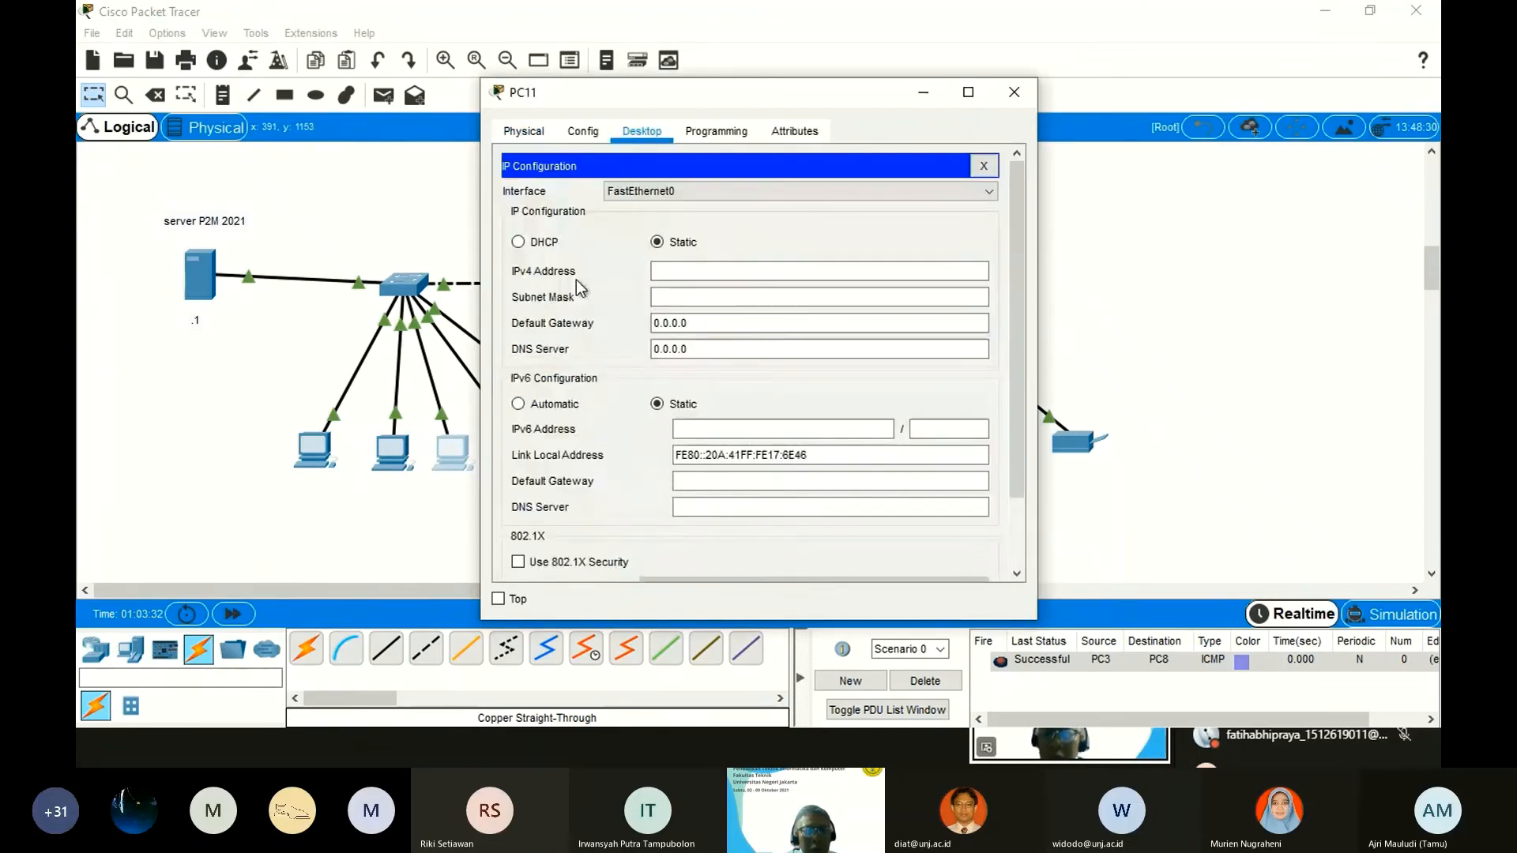
{"action": "left_click", "coordinate": [534, 244]}
{"action": "left_click", "coordinate": [1013, 92]}
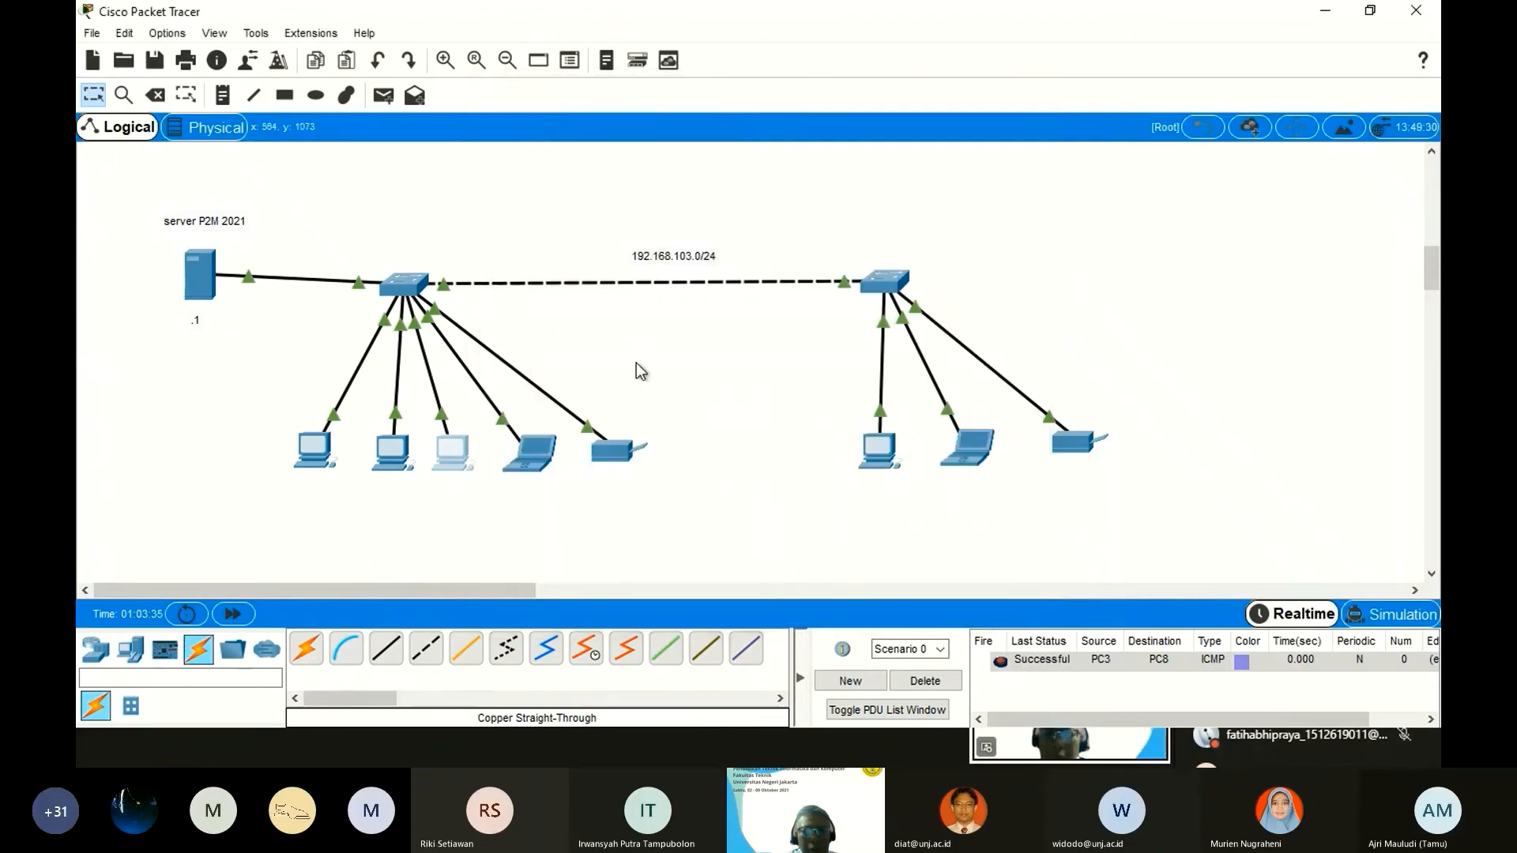
Switch the laptop on the server's switch (Laptop0) to DHCP addressing and close its window.
{"action": "left_click", "coordinate": [529, 458]}
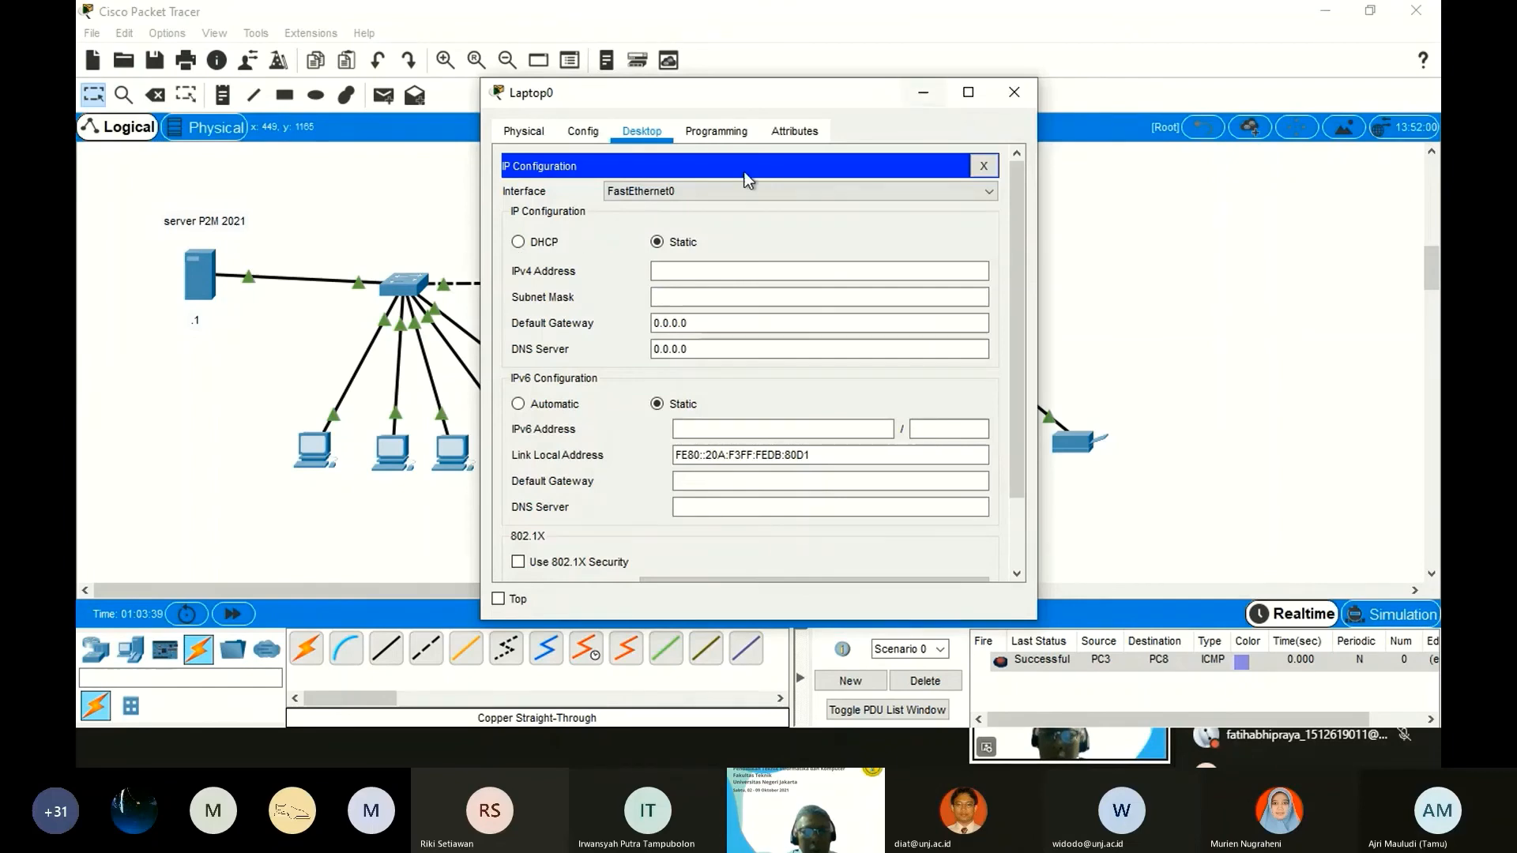
{"action": "left_click", "coordinate": [528, 241]}
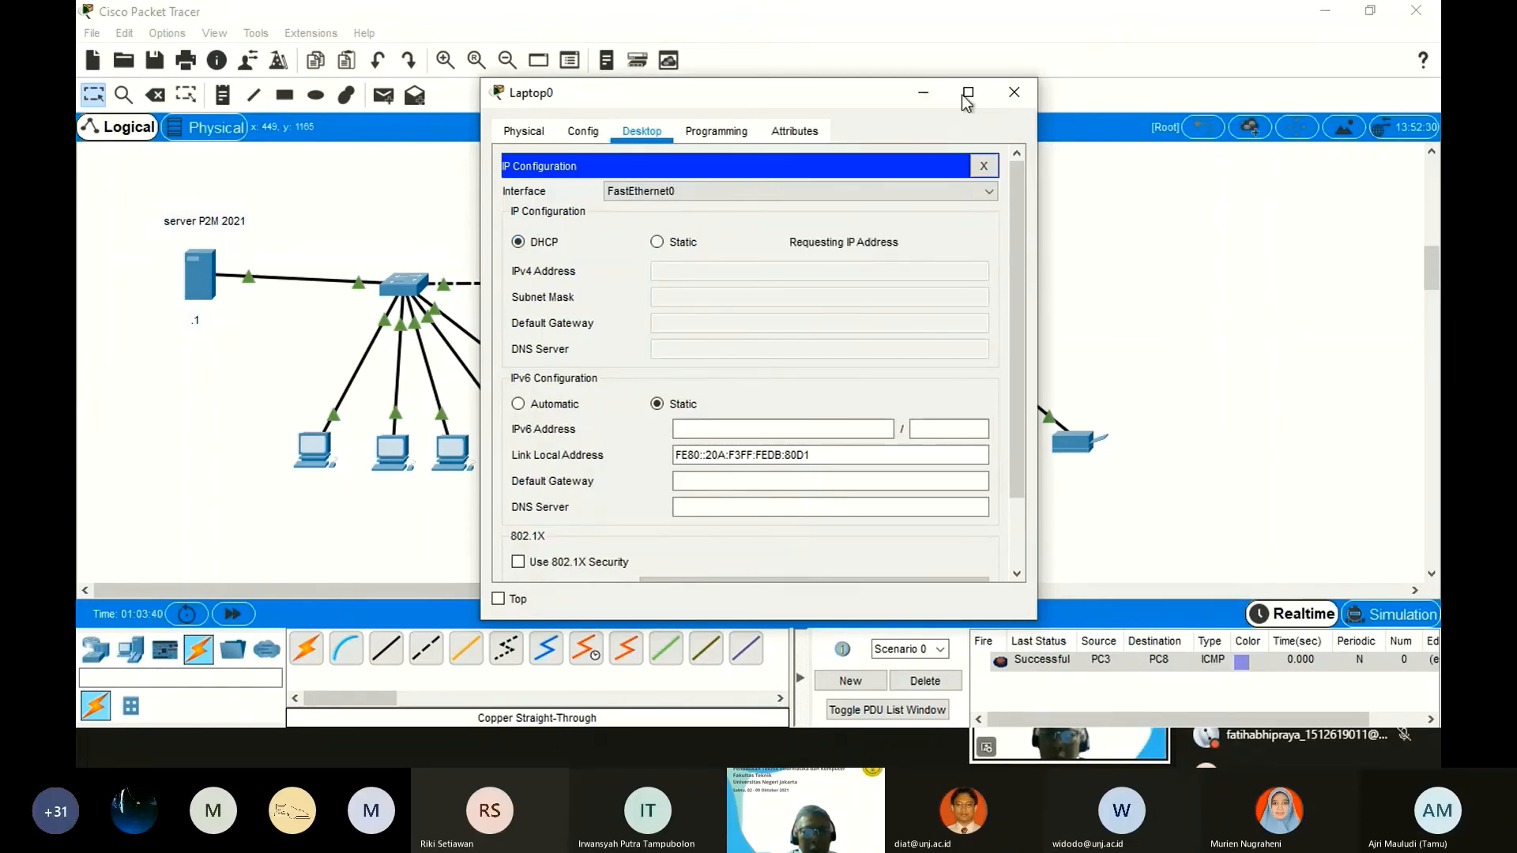
{"action": "left_click", "coordinate": [1014, 91]}
Set FastEthernet0 of the printer on the server's switch to DHCP, check its gateway and DNS settings, and close its window.
{"action": "left_click", "coordinate": [632, 448]}
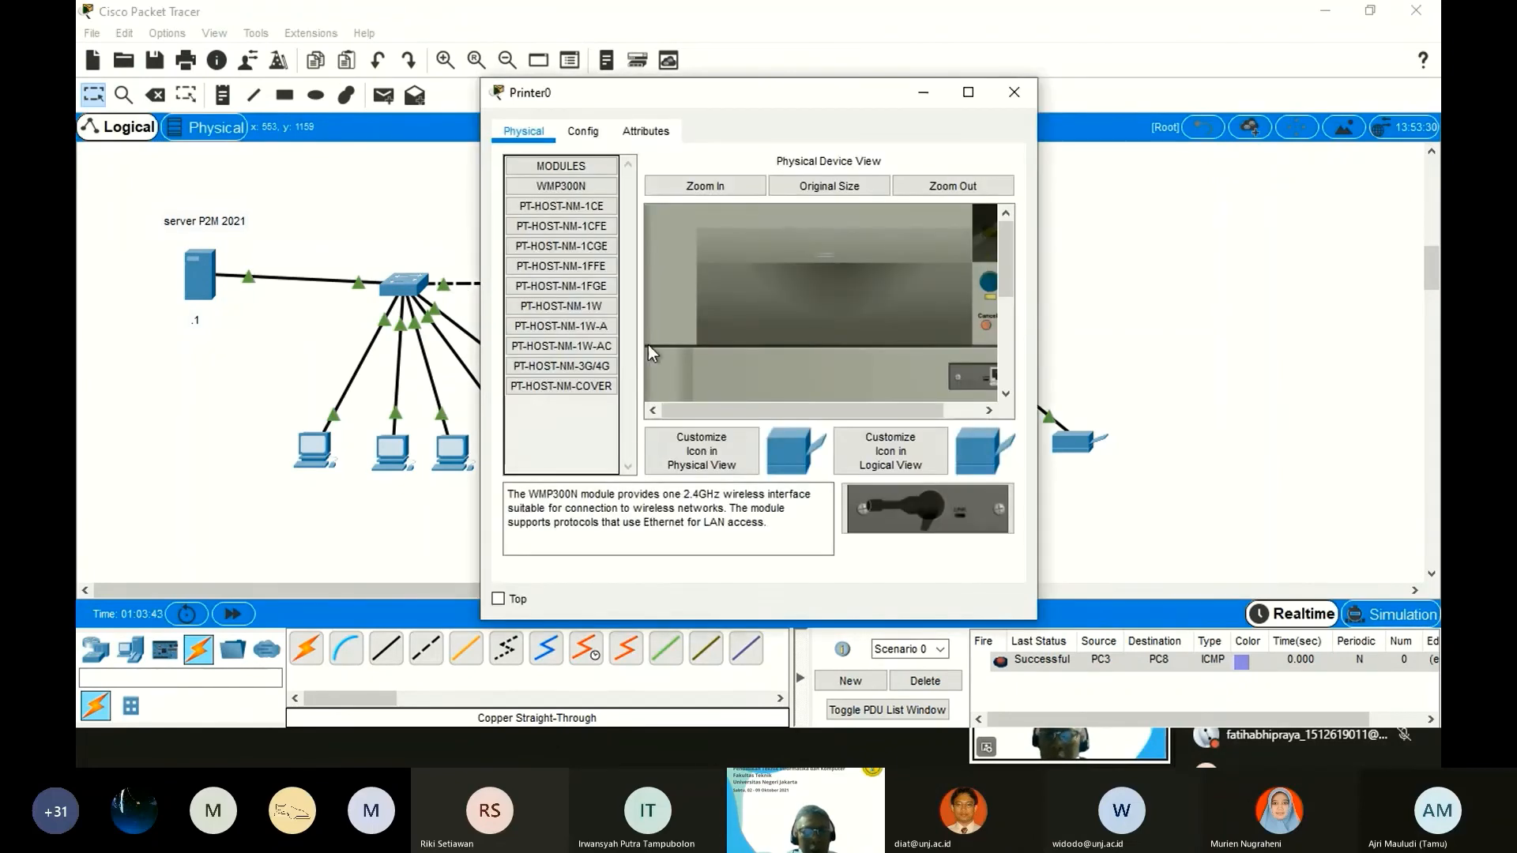
{"action": "left_click", "coordinate": [600, 141]}
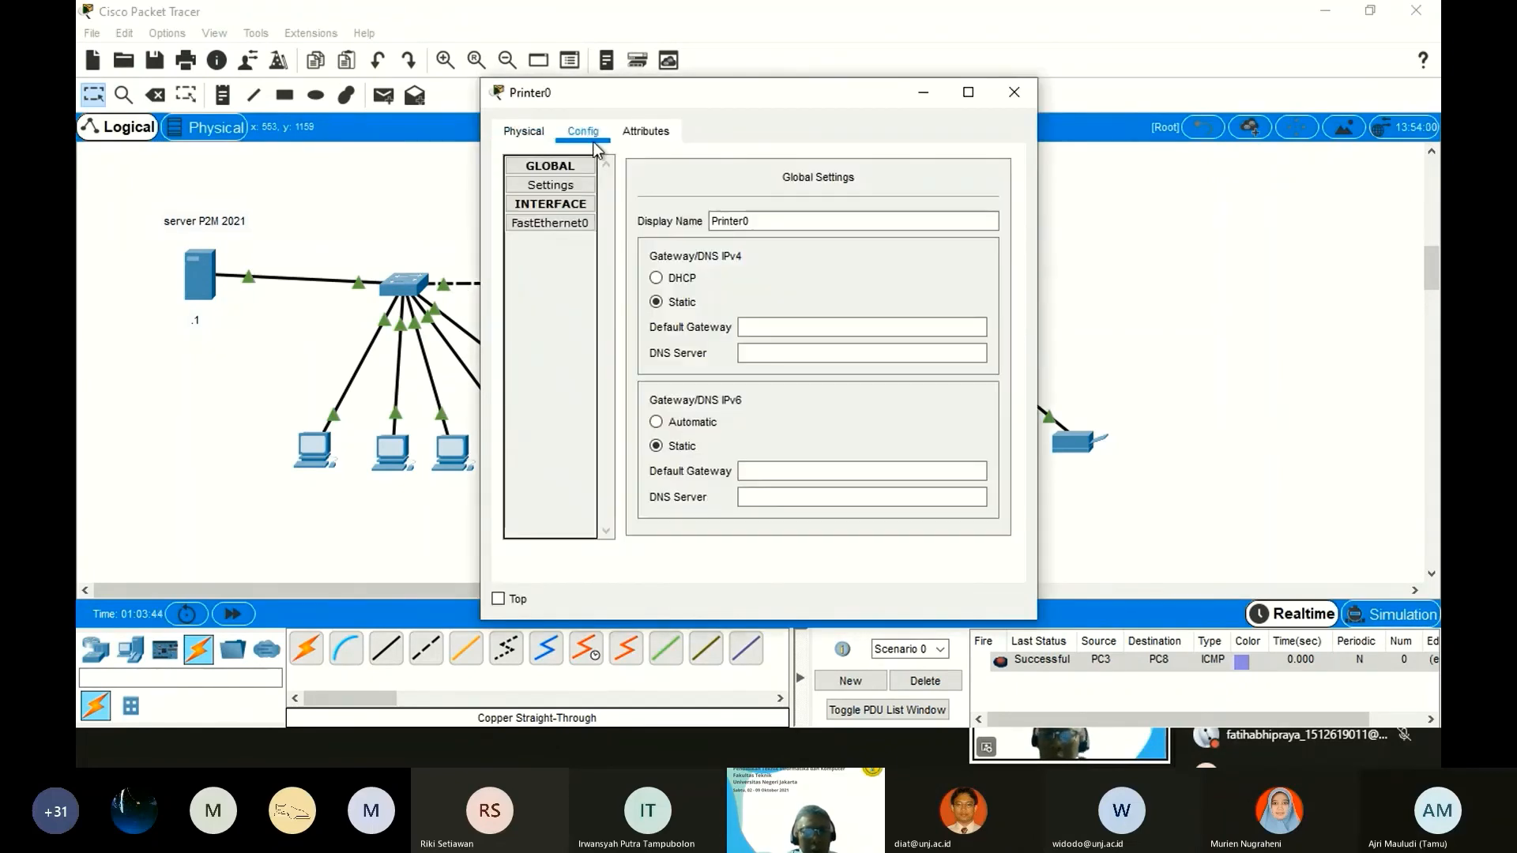
{"action": "left_click", "coordinate": [556, 222]}
{"action": "left_click", "coordinate": [643, 286]}
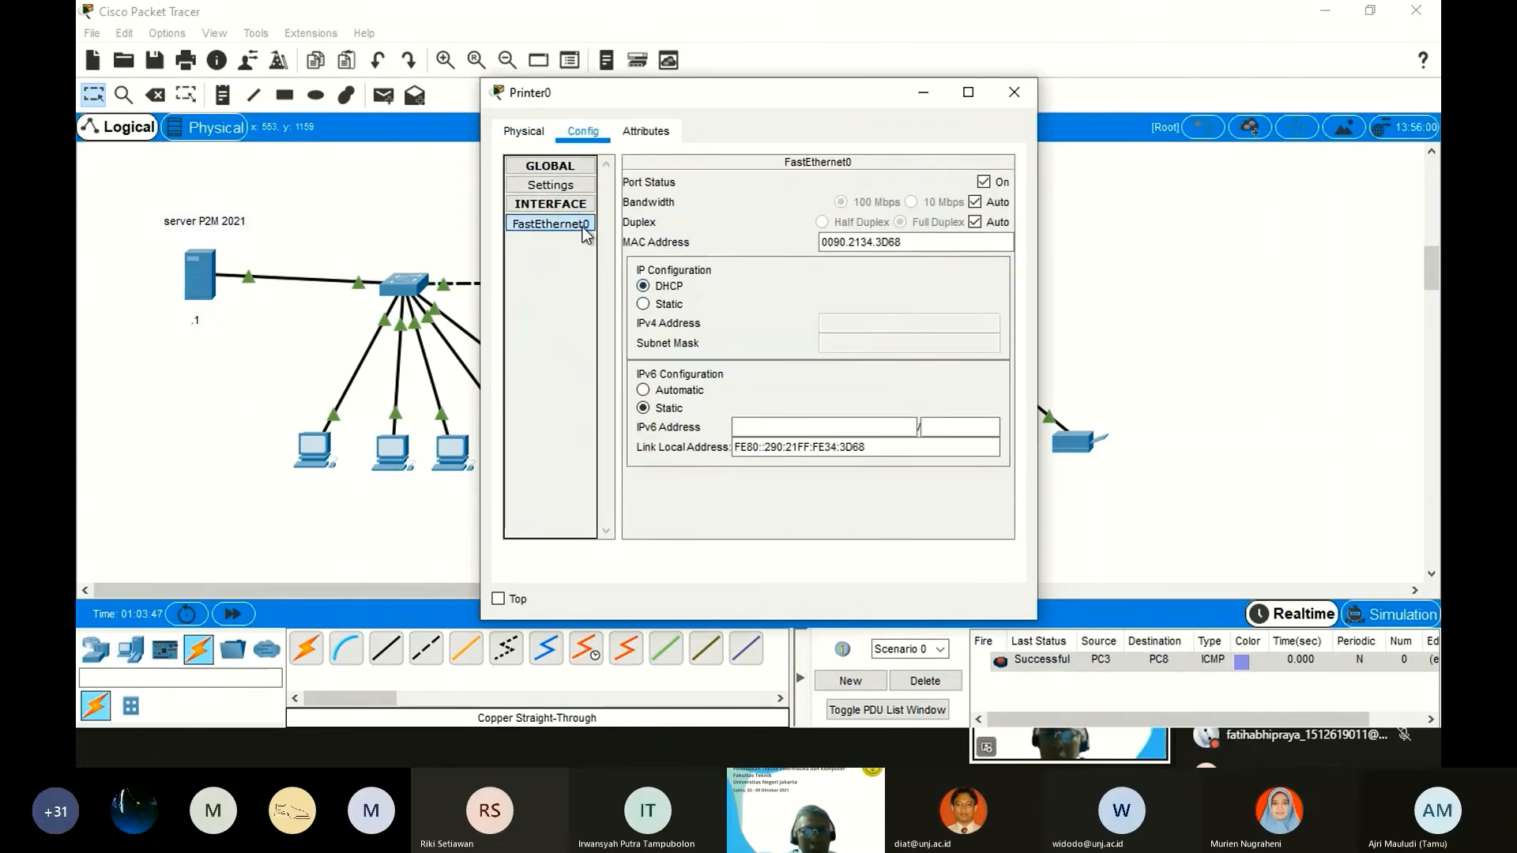
{"action": "left_click", "coordinate": [550, 185]}
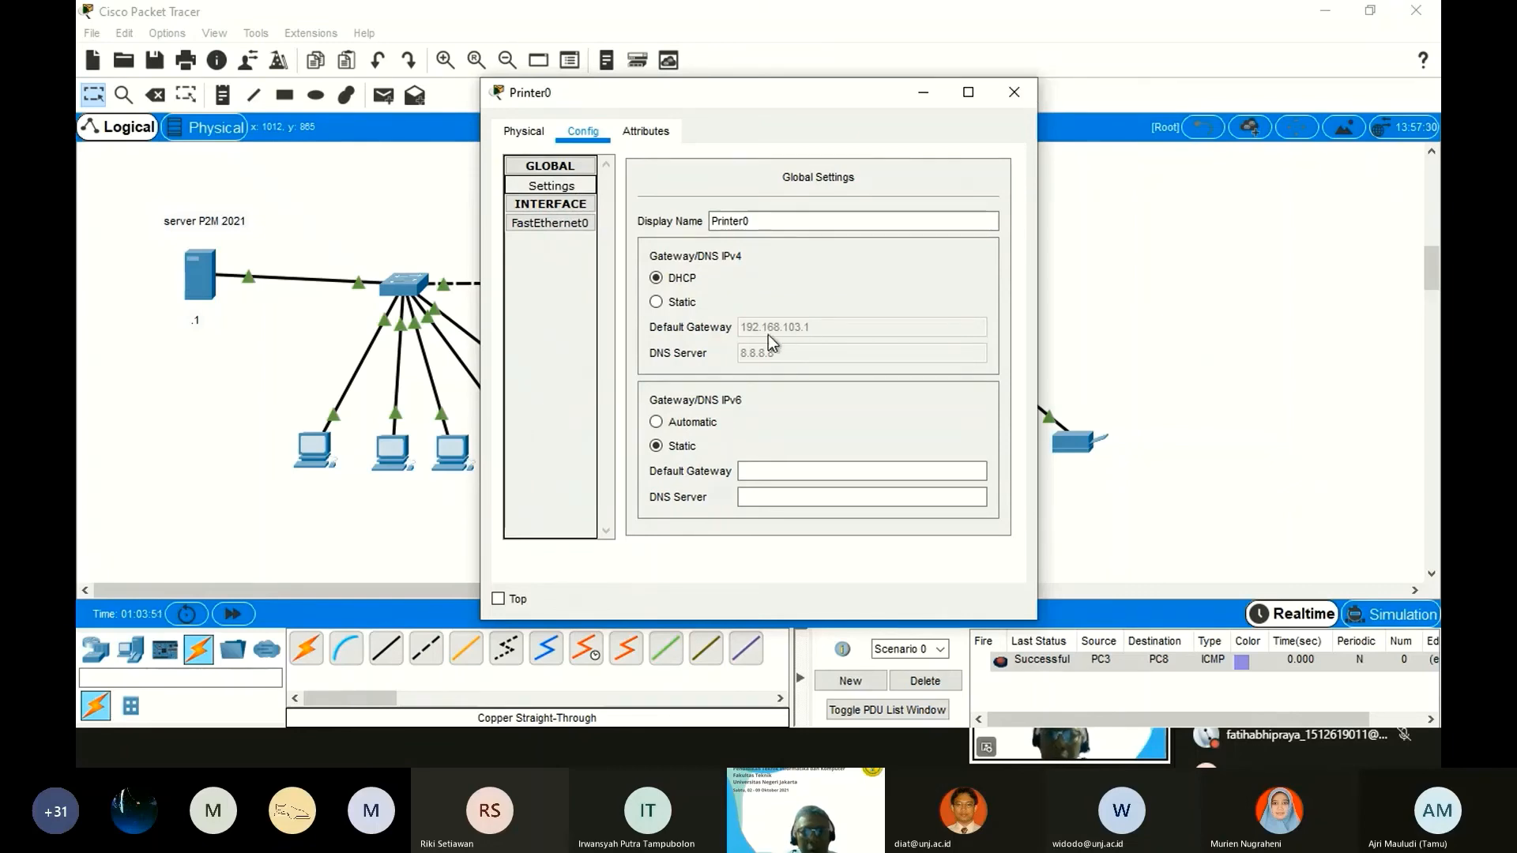
{"action": "left_click", "coordinate": [1015, 92]}
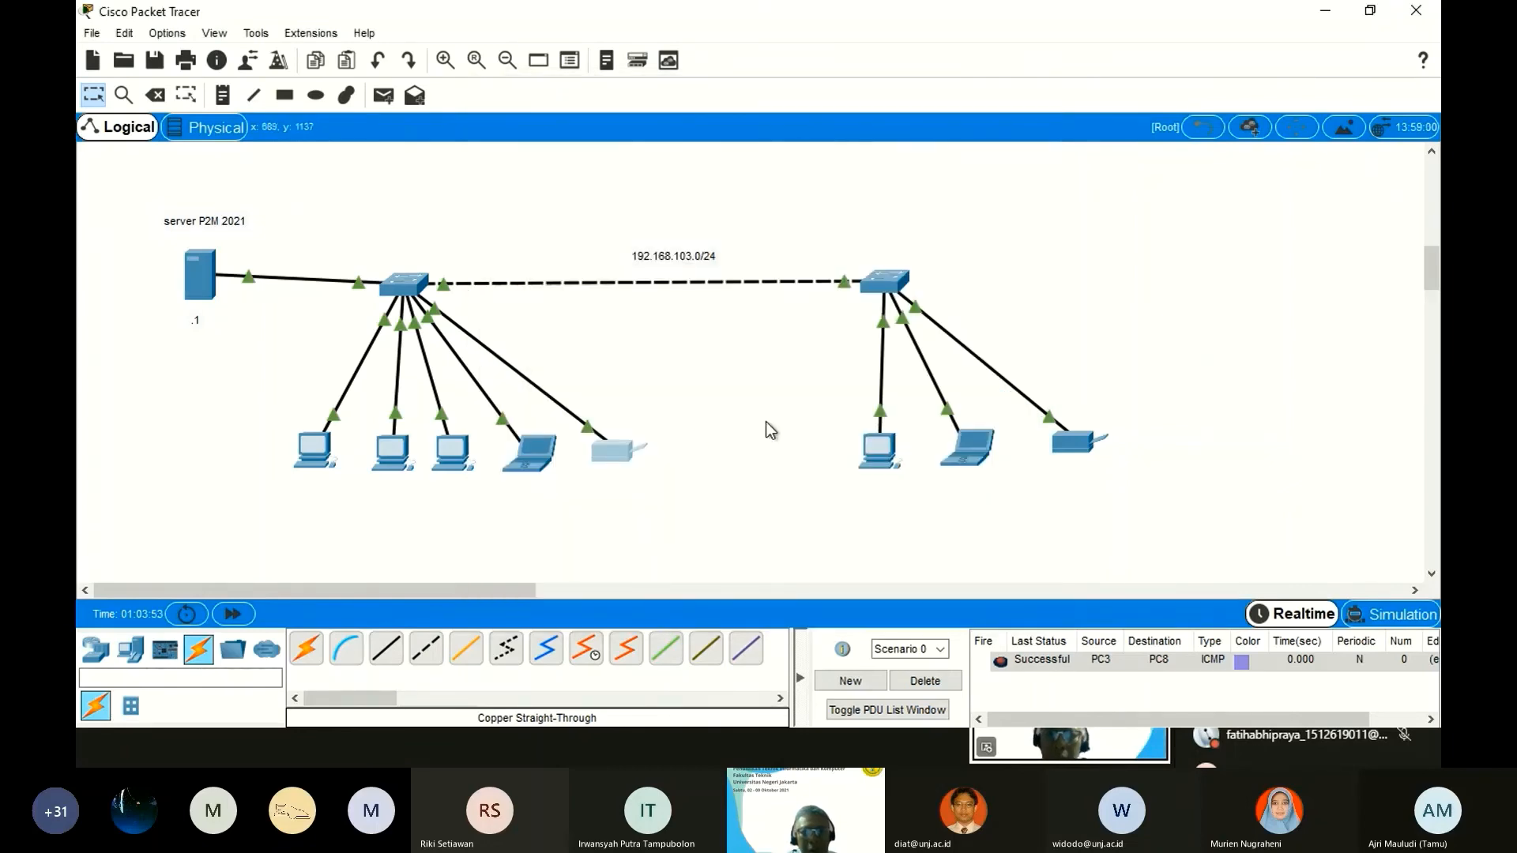
Switch the PC on the second switch (PC12) to DHCP addressing and close its window.
{"action": "left_click", "coordinate": [879, 449]}
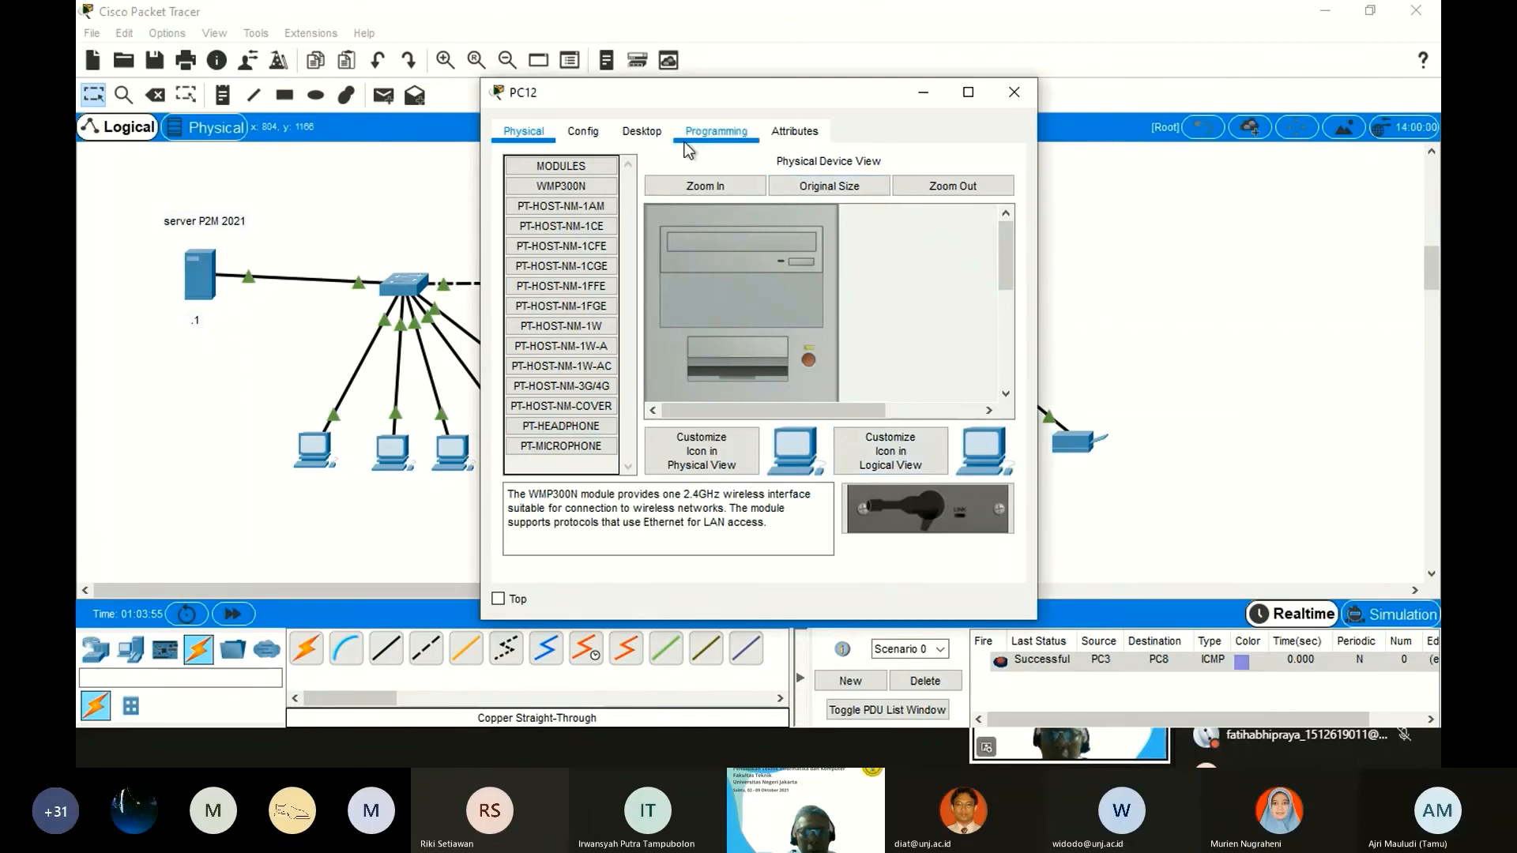
{"action": "left_click", "coordinate": [641, 131]}
{"action": "left_click", "coordinate": [585, 252]}
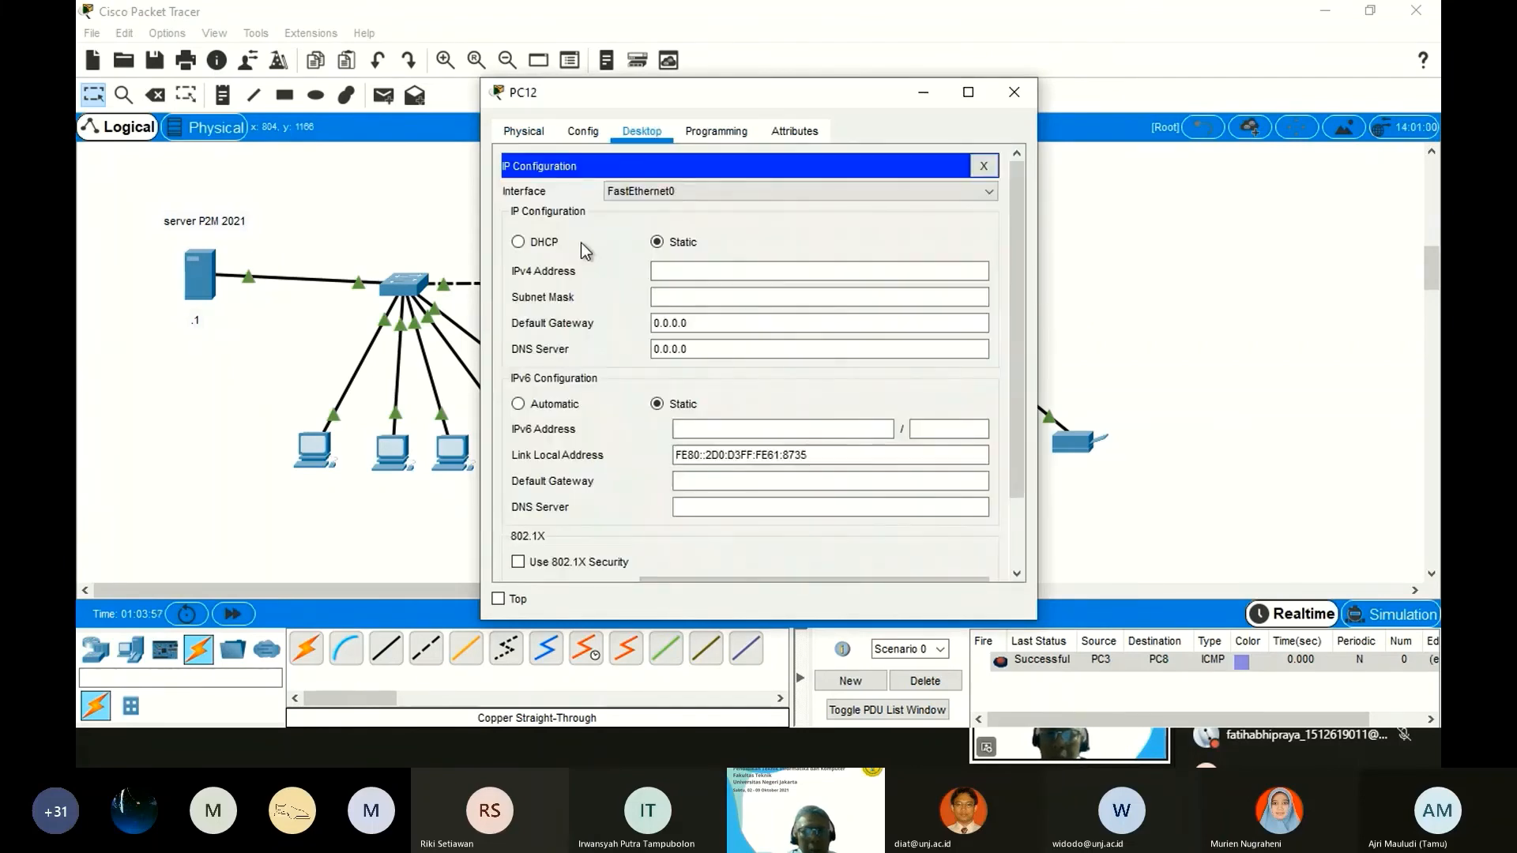
{"action": "left_click", "coordinate": [529, 241]}
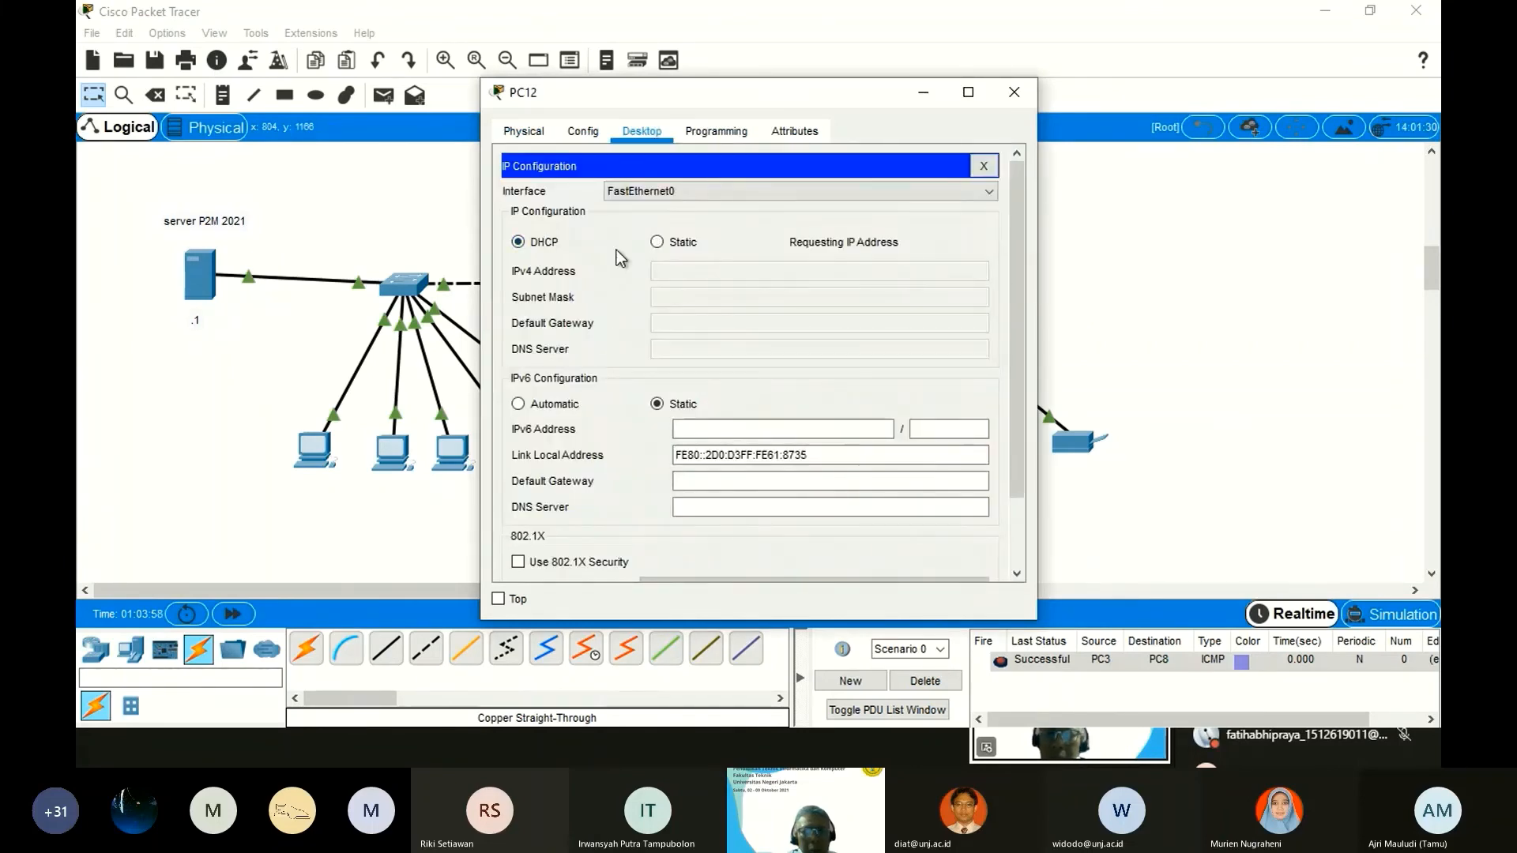
{"action": "left_click", "coordinate": [1020, 96]}
Switch the laptop on the second switch (Laptop1) to DHCP addressing and close its window.
{"action": "left_click", "coordinate": [970, 457]}
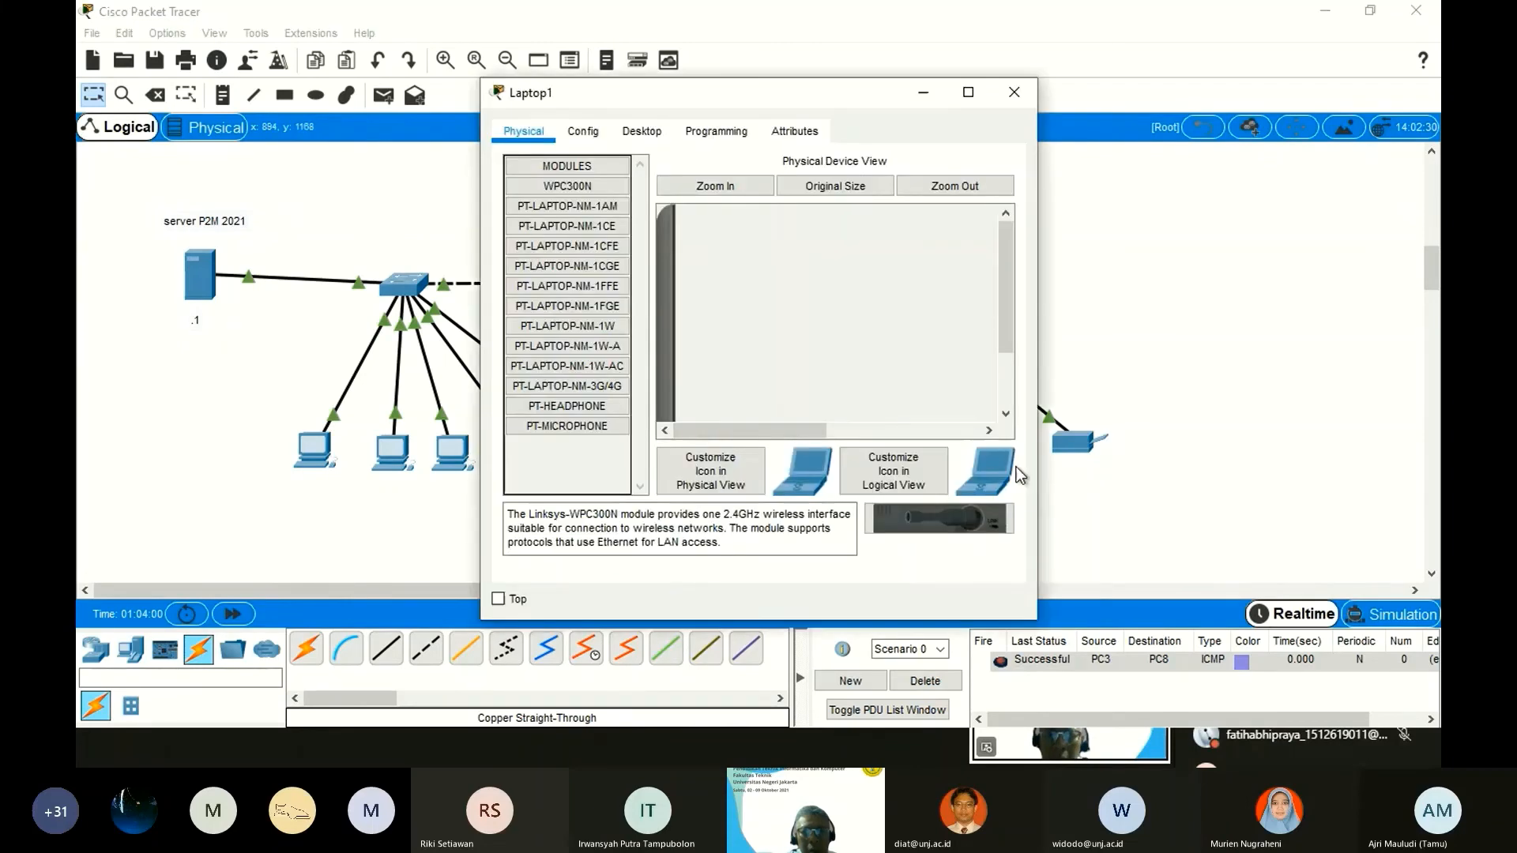
{"action": "left_click", "coordinate": [649, 136]}
{"action": "left_click", "coordinate": [562, 209]}
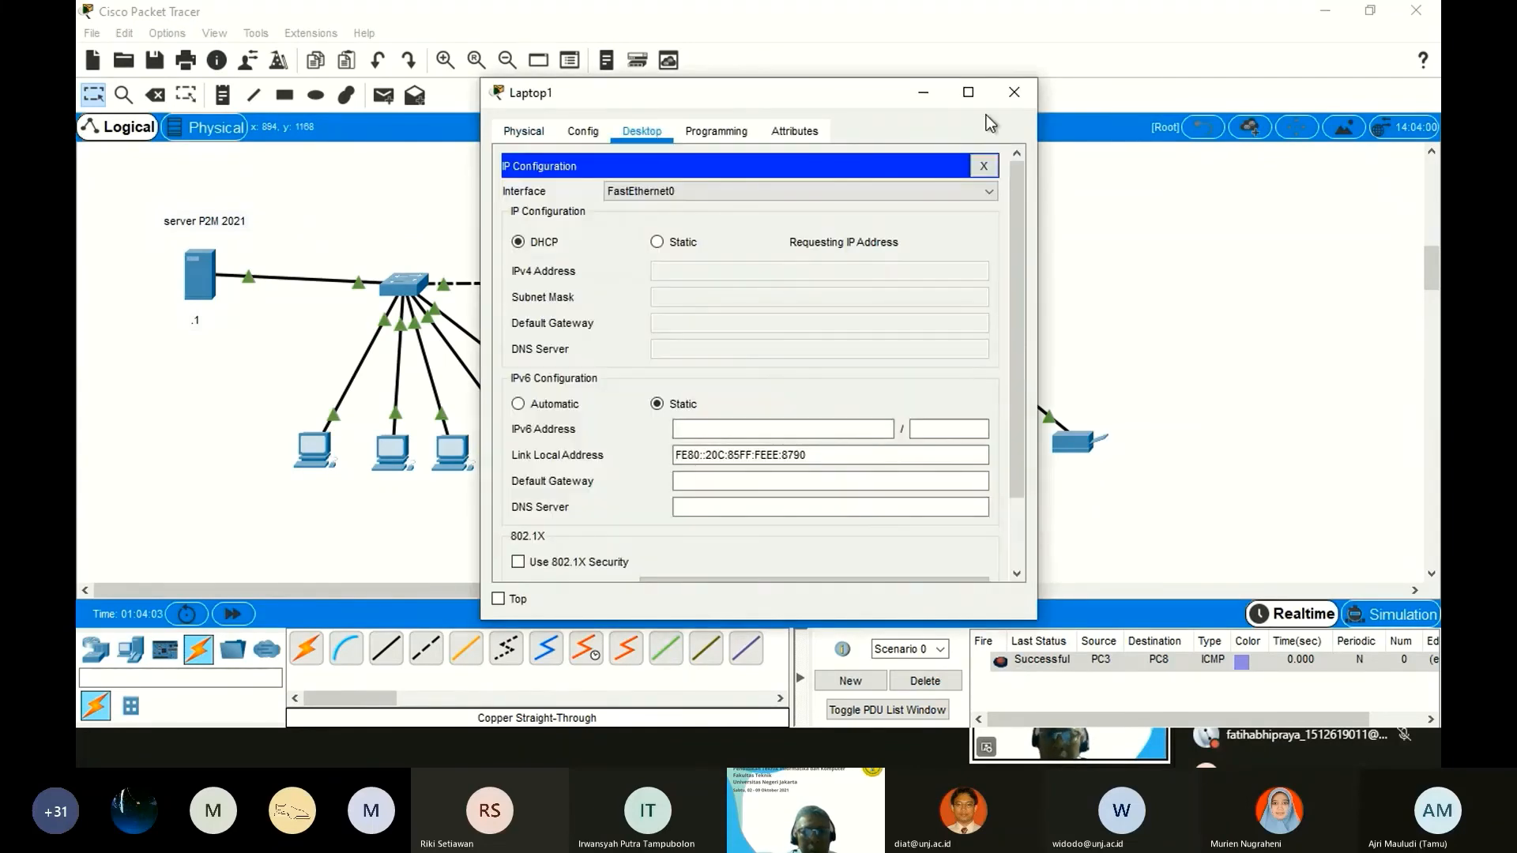
{"action": "left_click", "coordinate": [1013, 92]}
Set FastEthernet0 of the printer on the second switch (Printer1) to DHCP and close its window.
{"action": "left_click", "coordinate": [1062, 441]}
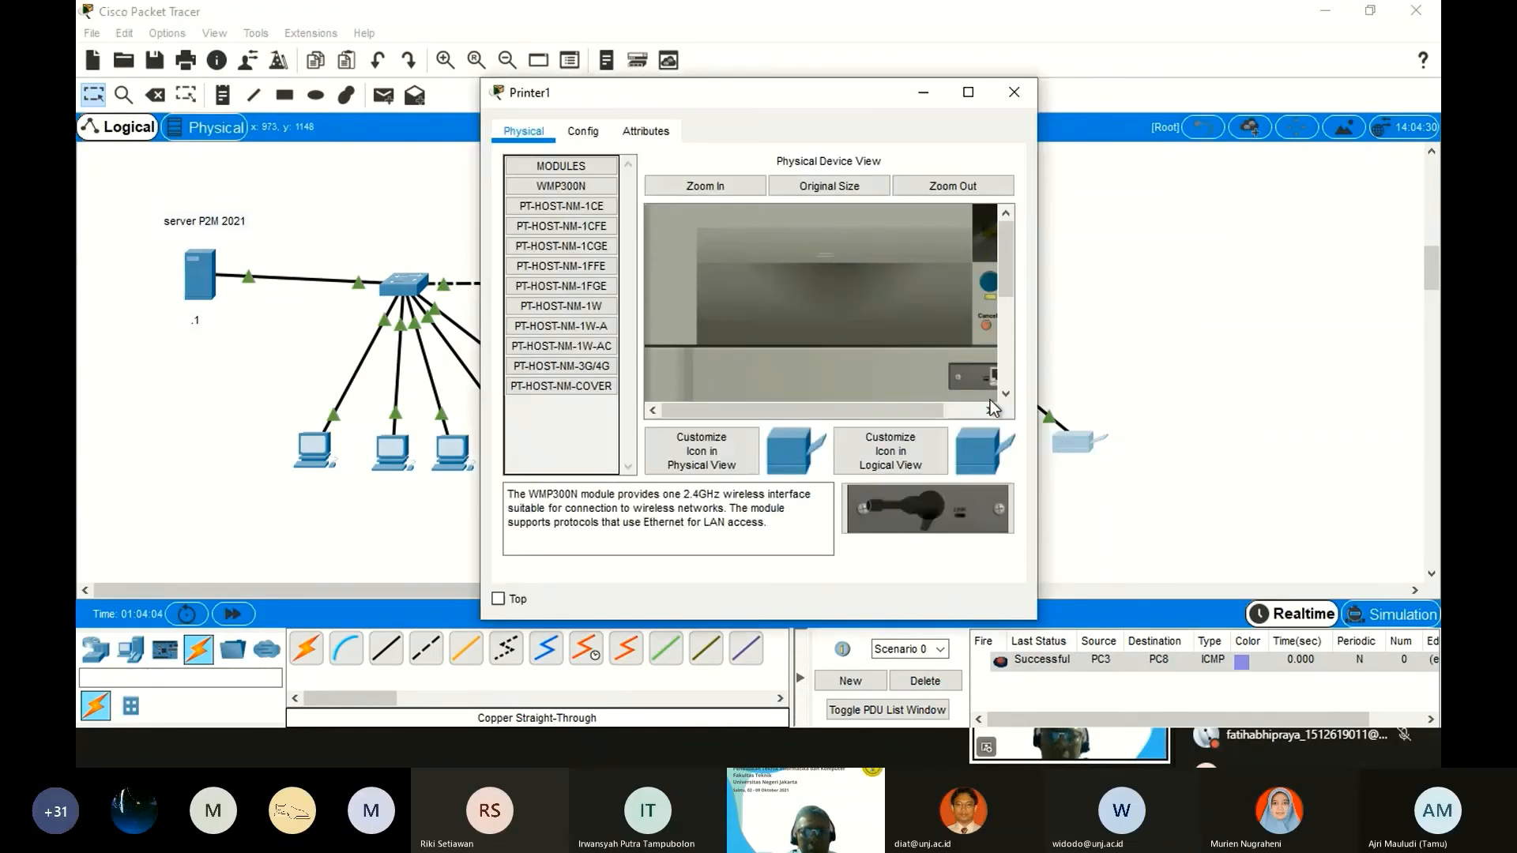
{"action": "left_click", "coordinate": [582, 131]}
{"action": "left_click", "coordinate": [551, 223]}
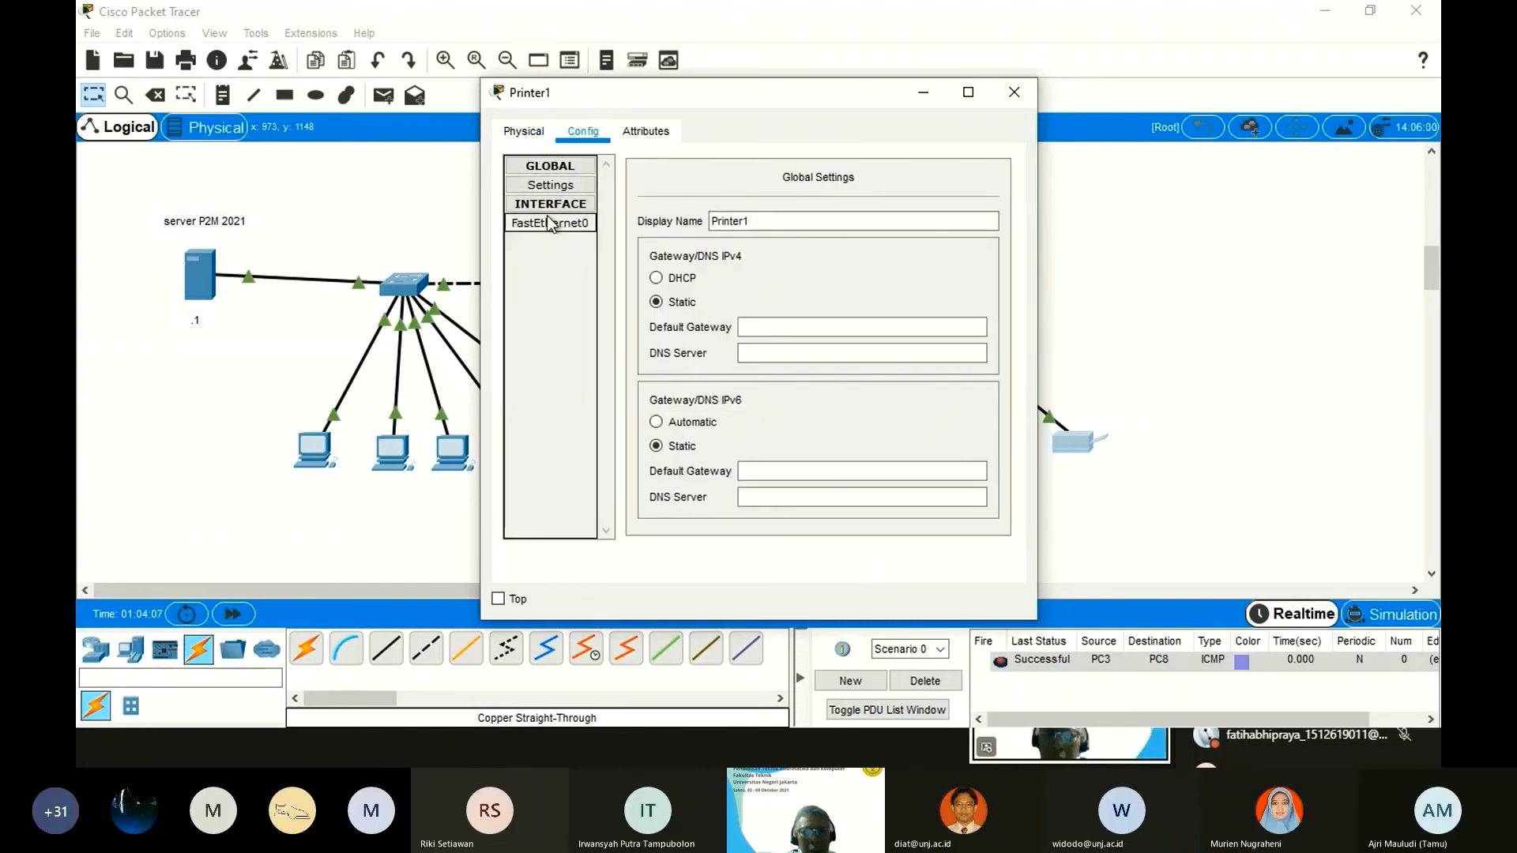
{"action": "left_click", "coordinate": [668, 289]}
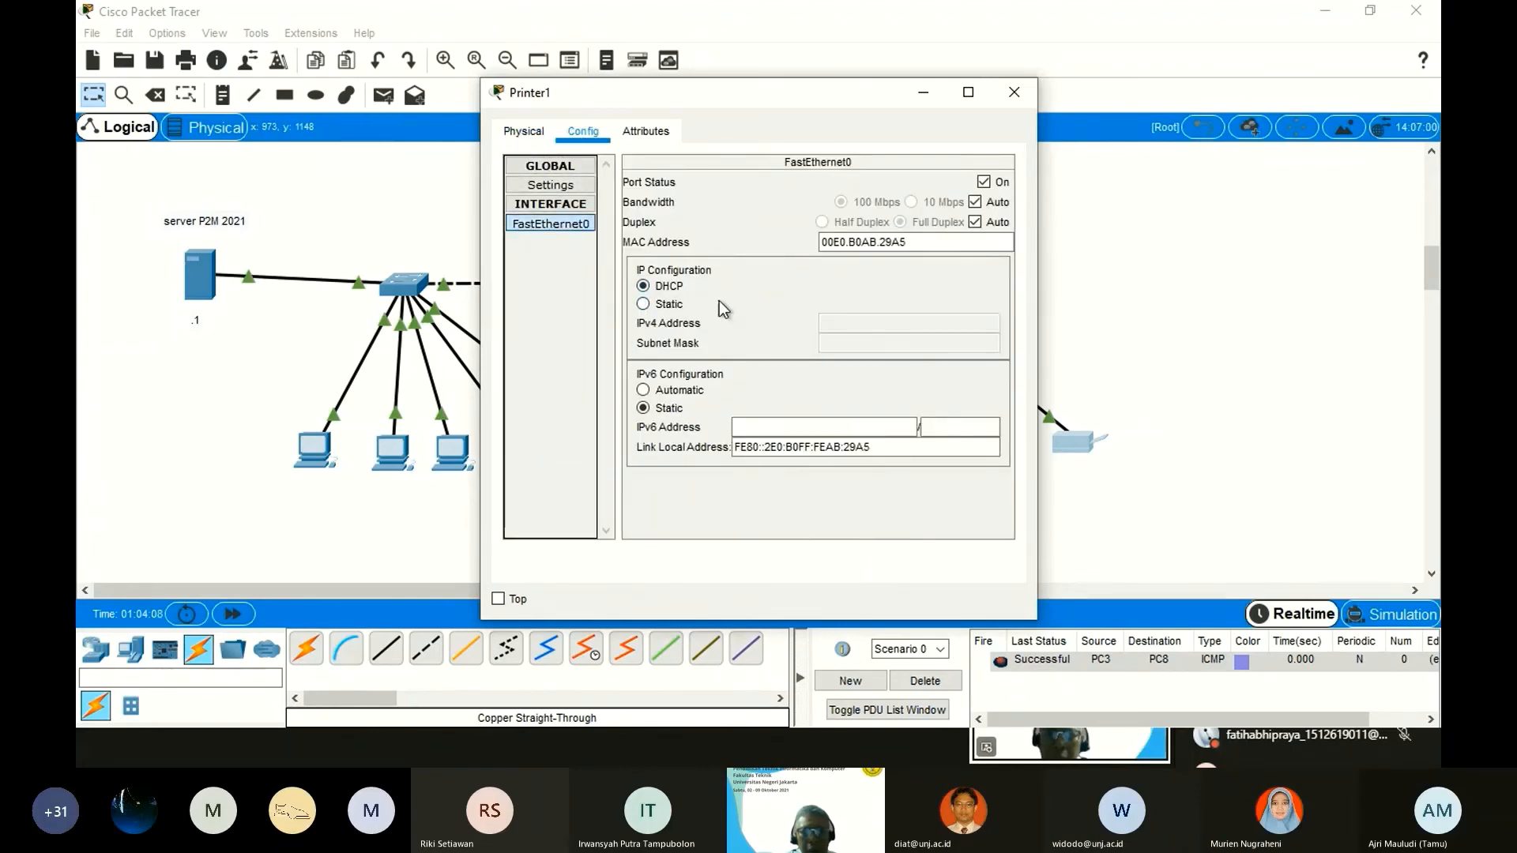
{"action": "left_click", "coordinate": [1013, 92]}
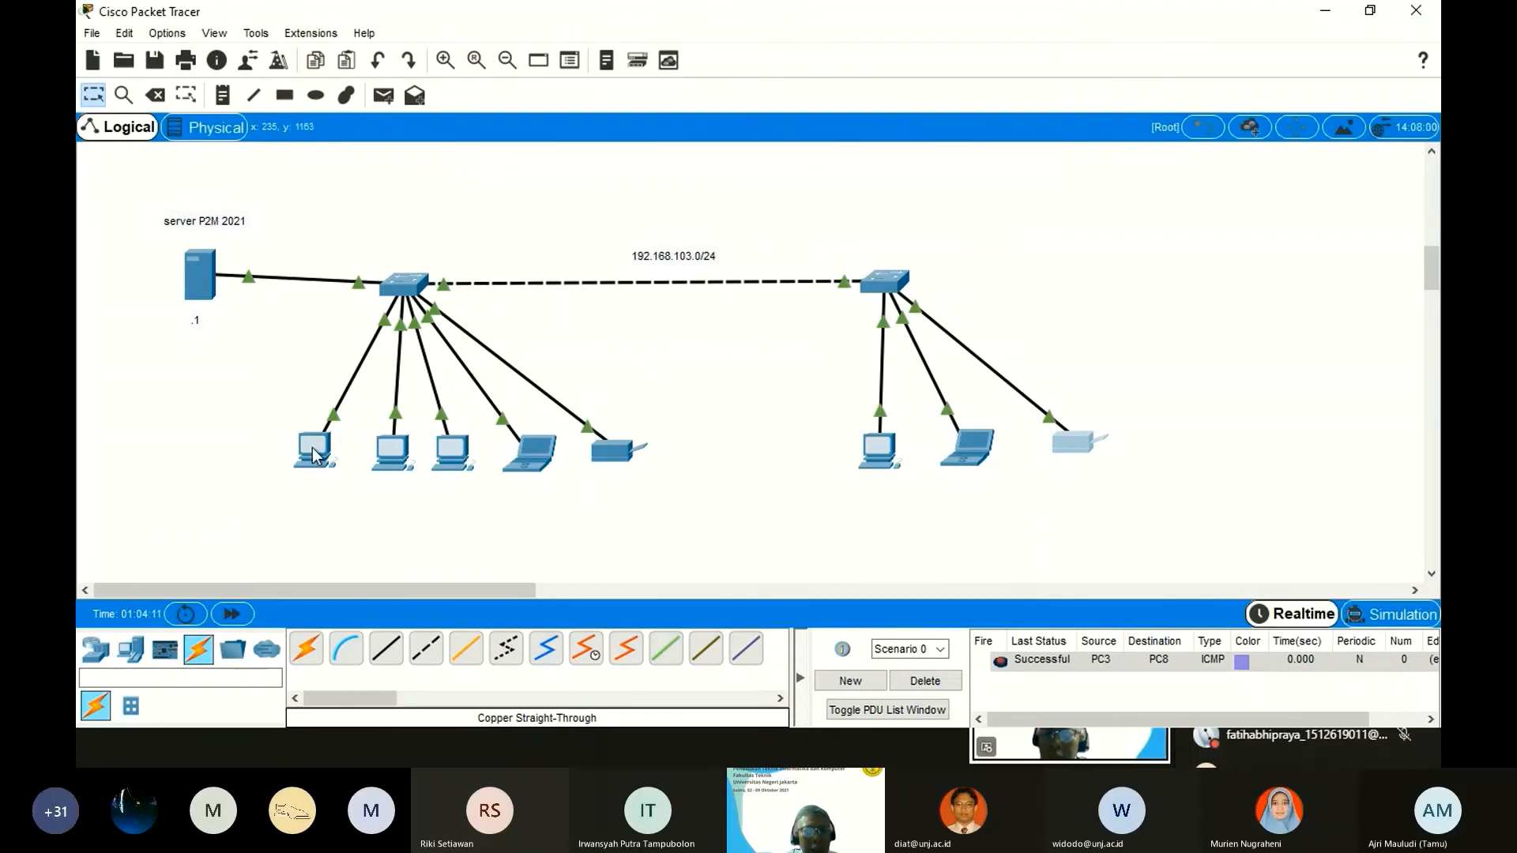
Check the IP address, gateway and DNS server assigned to the PCs and laptop on the two switches.
{"action": "mouse_move", "coordinate": [314, 456]}
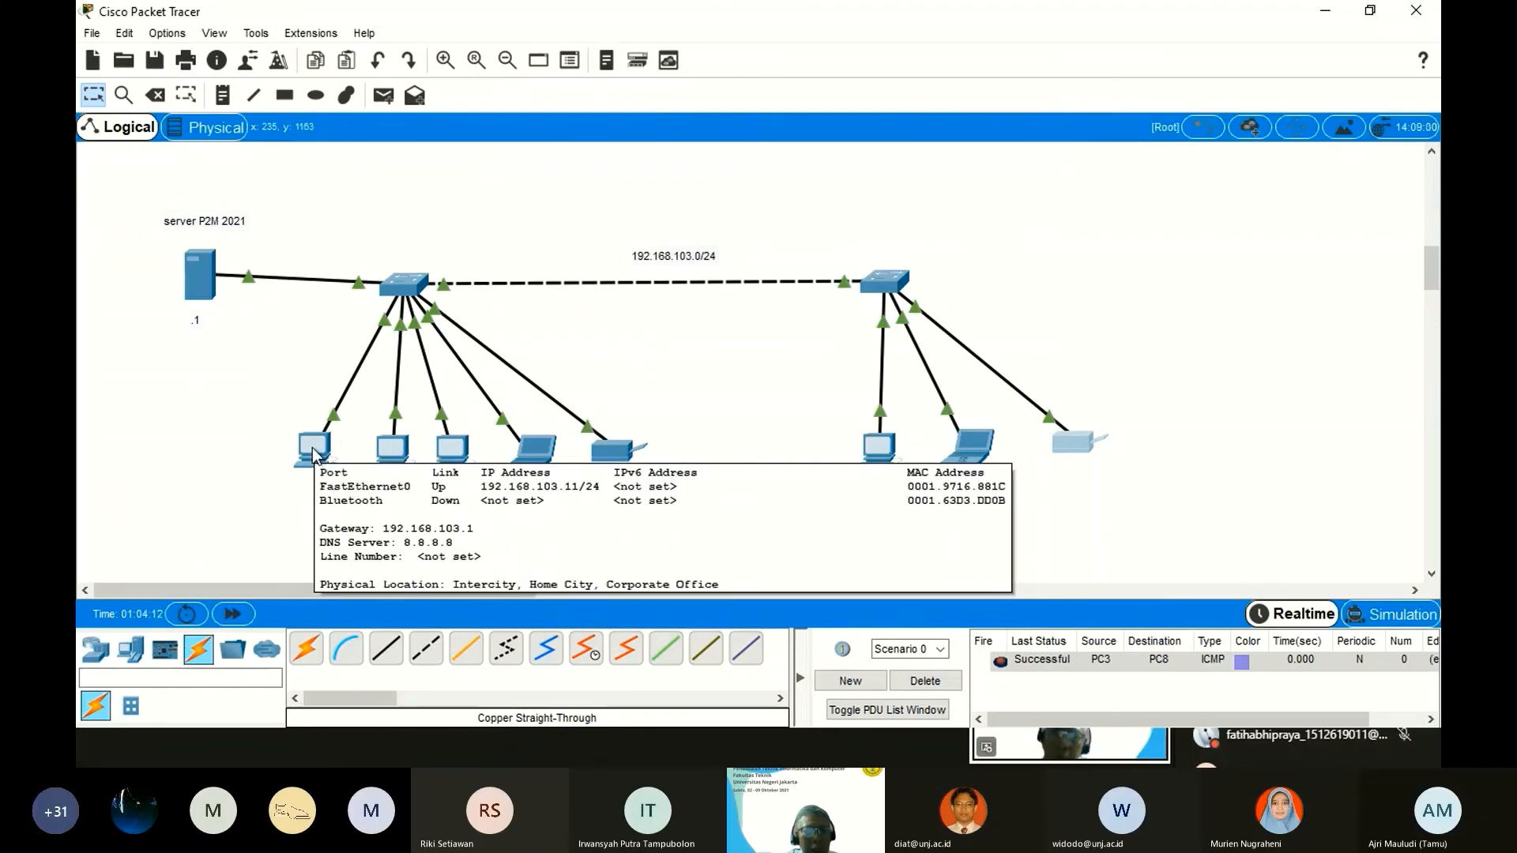
{"action": "mouse_move", "coordinate": [398, 463]}
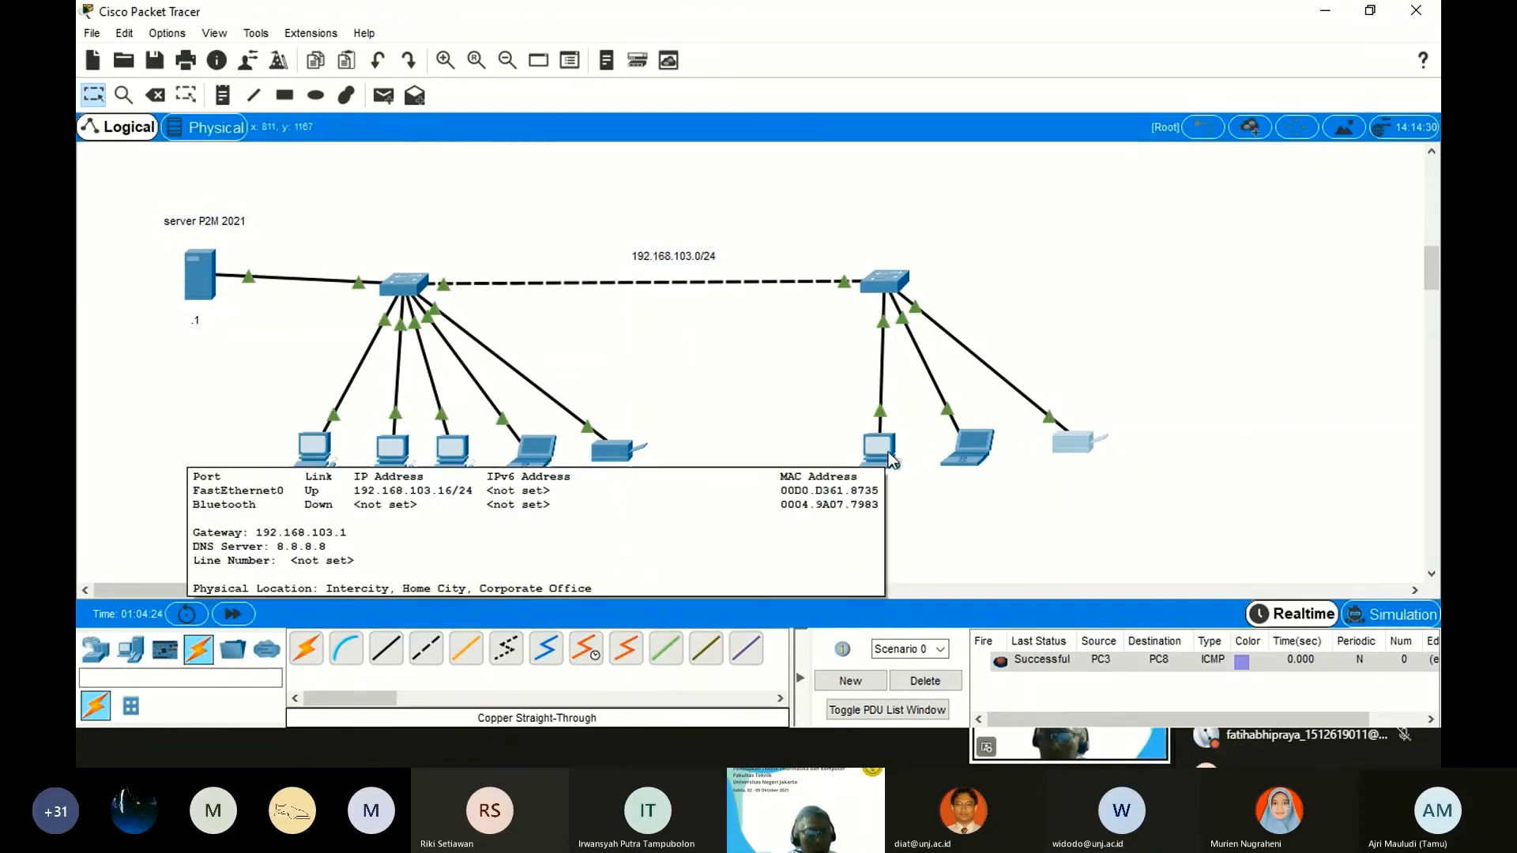
{"action": "mouse_move", "coordinate": [977, 458]}
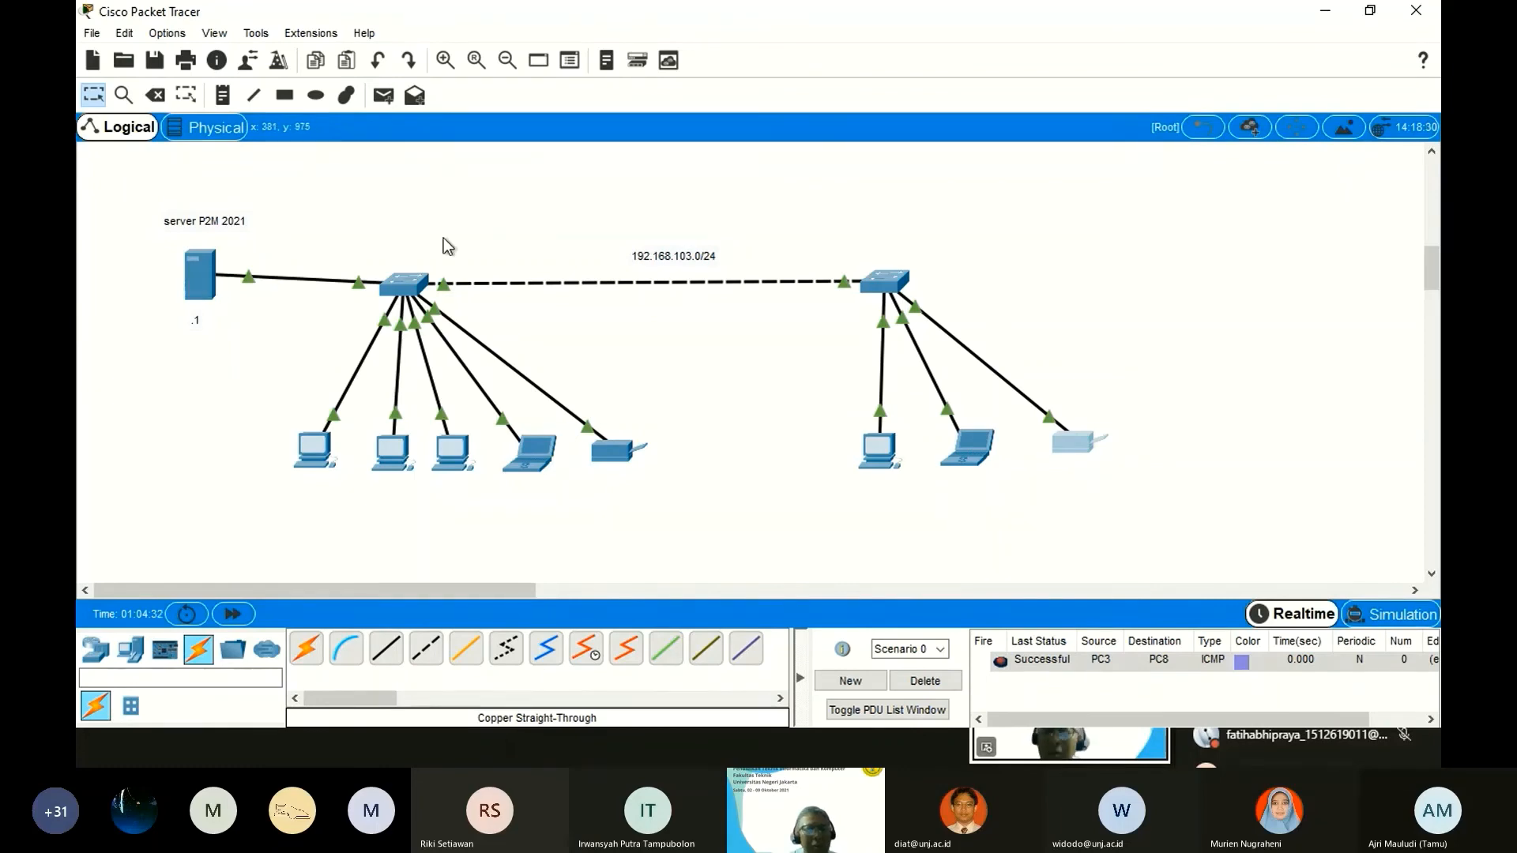
Send a simple PDU from the server to the printer on the second switch, and delete the scenario's PDU entries.
{"action": "left_click", "coordinate": [383, 95]}
{"action": "left_click", "coordinate": [202, 278]}
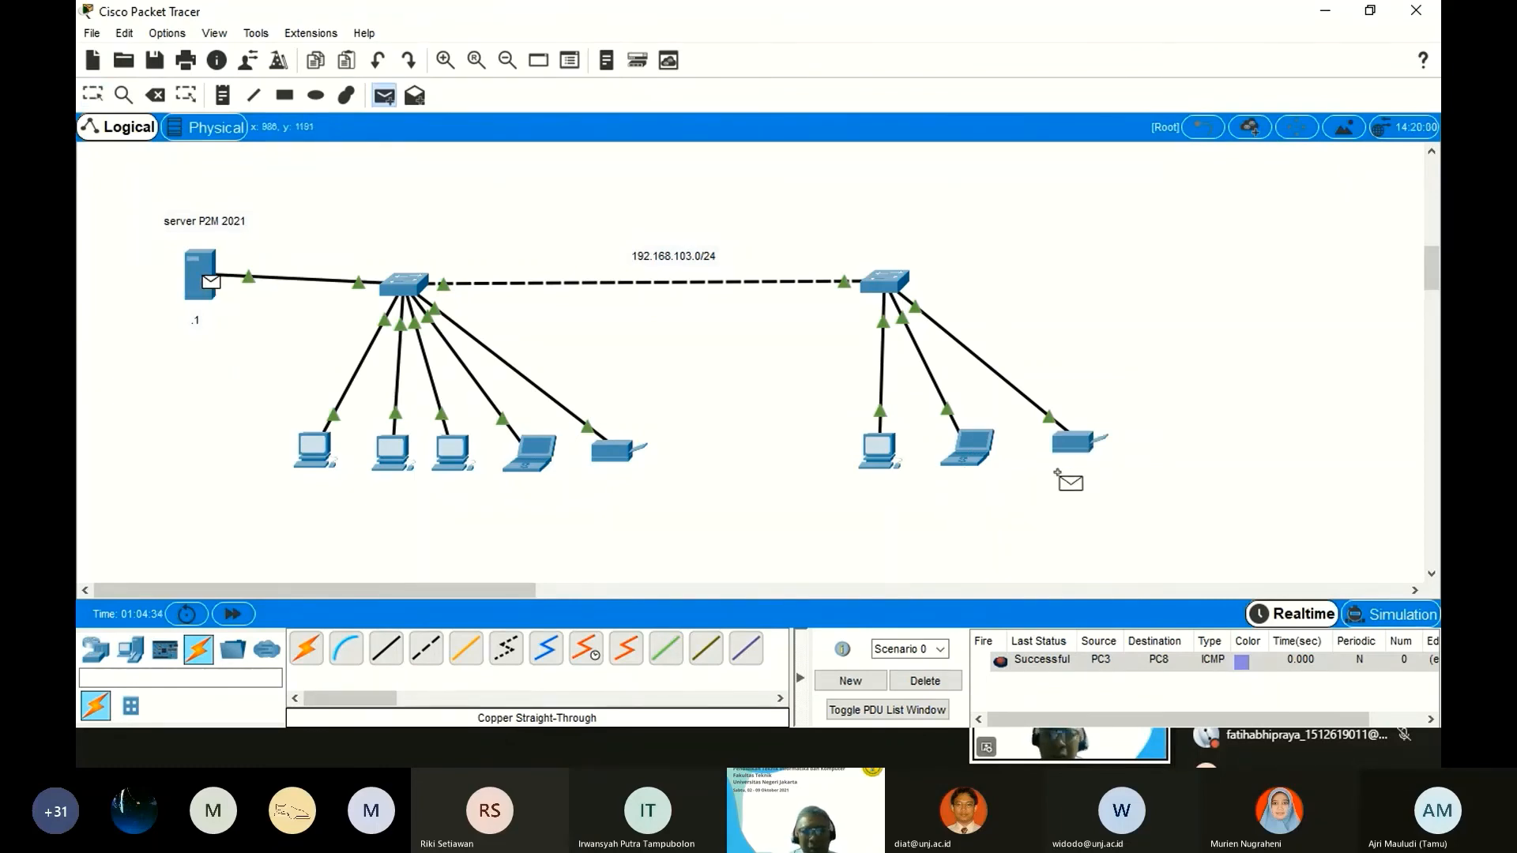
{"action": "left_click", "coordinate": [1078, 446]}
{"action": "left_click", "coordinate": [952, 684]}
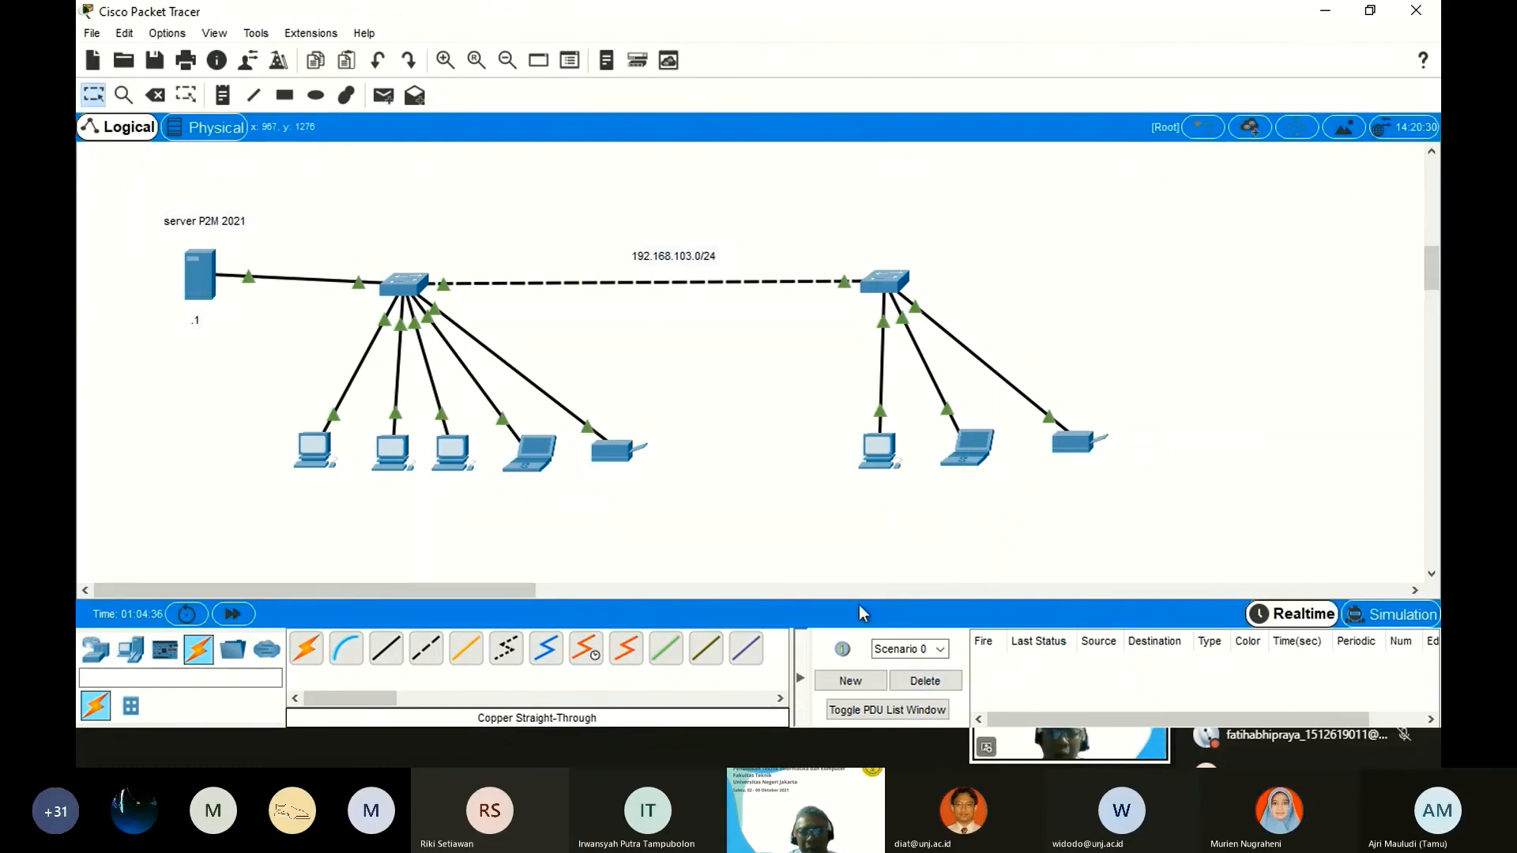
Send simple PDUs from the first and second PCs on the server's switch (PC9, PC10) to the second switch's printer.
{"action": "left_click", "coordinate": [383, 94]}
{"action": "left_click", "coordinate": [314, 449]}
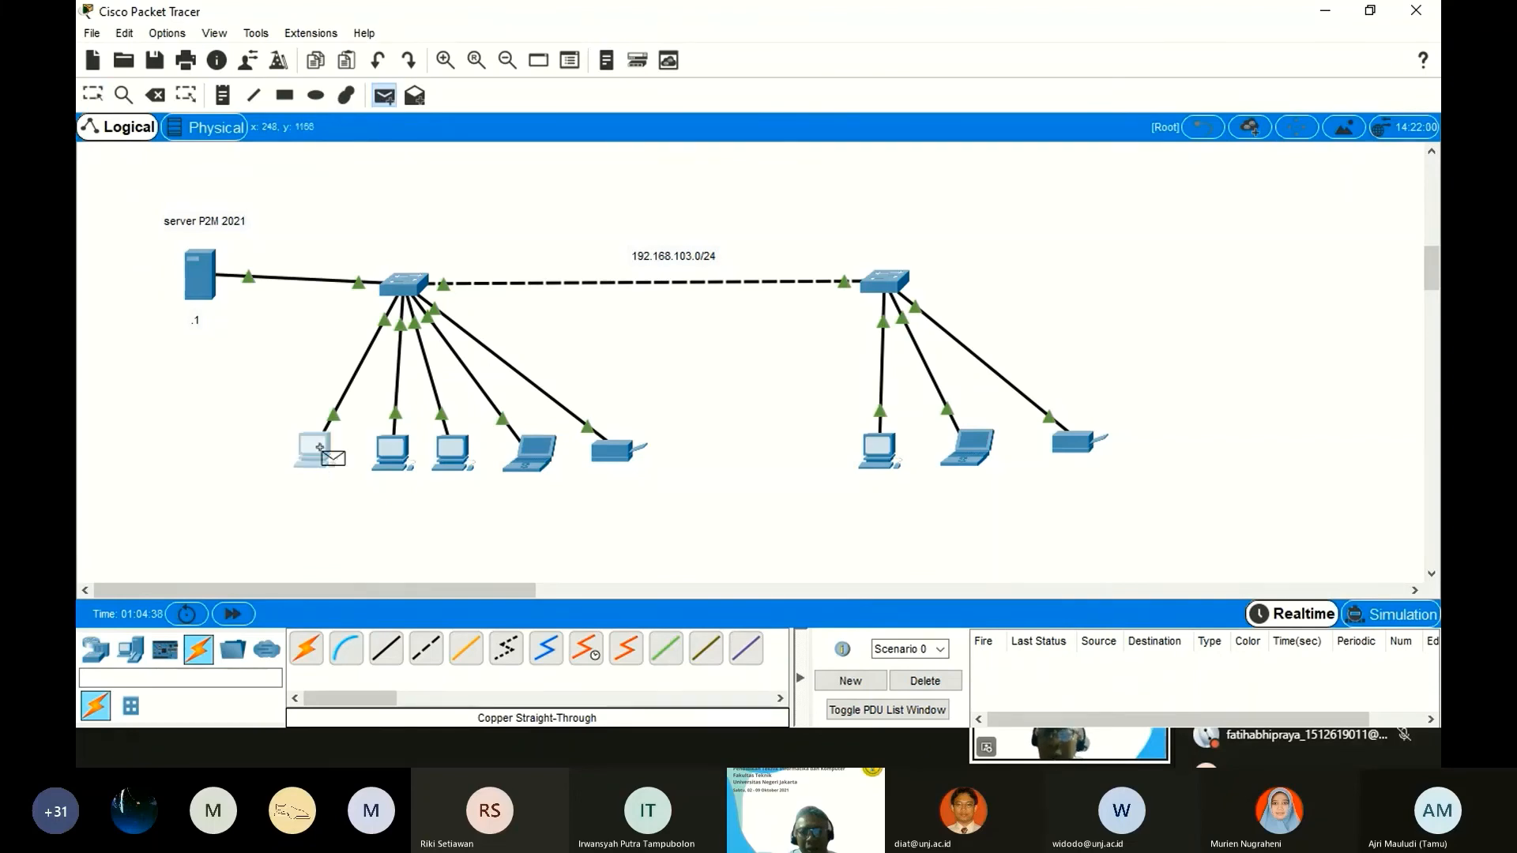
{"action": "left_click", "coordinate": [1076, 447]}
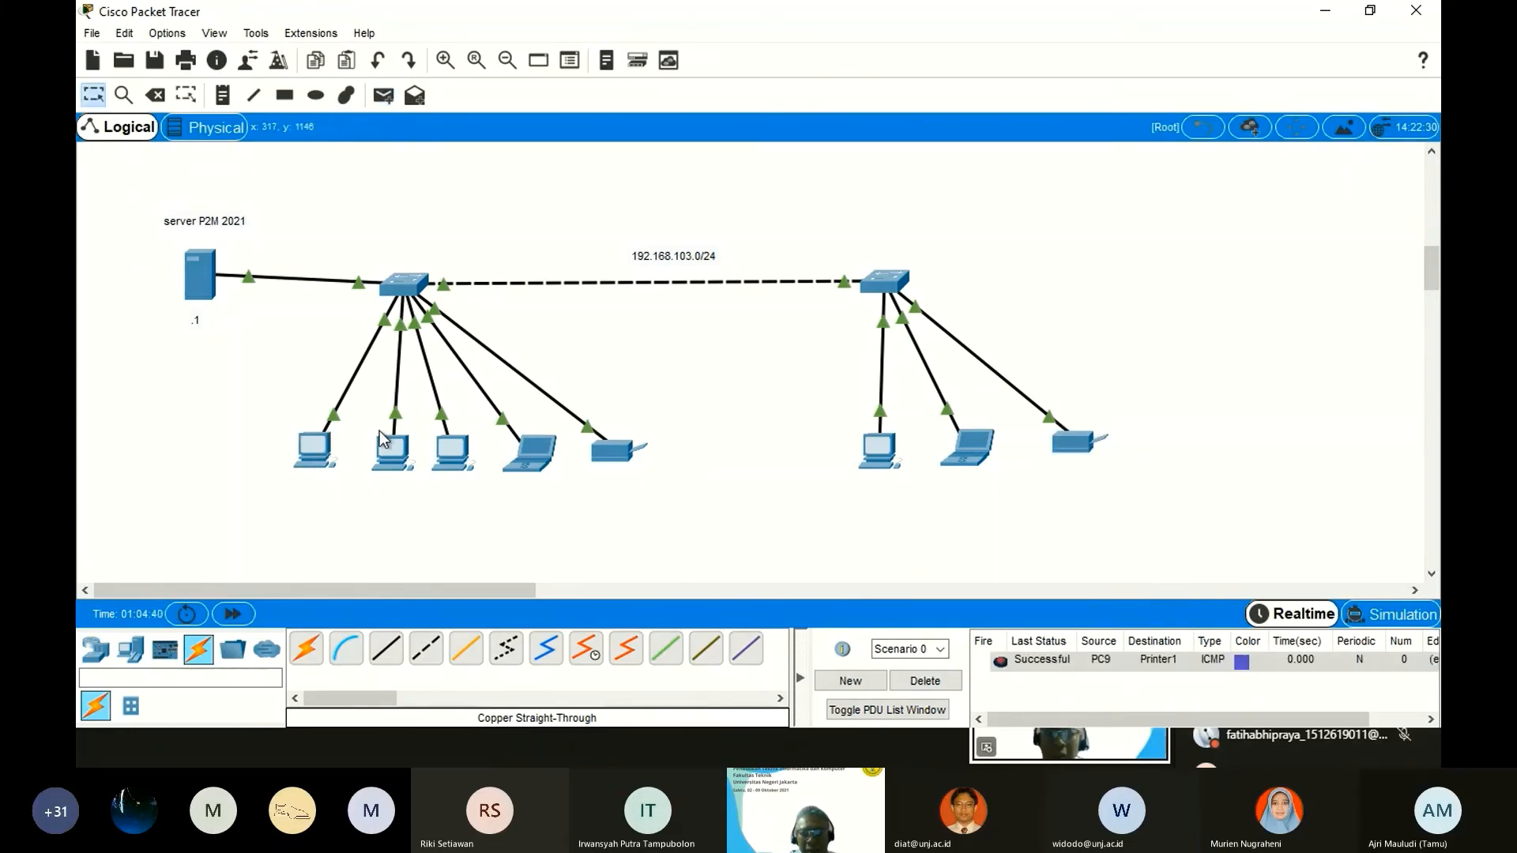
{"action": "left_click", "coordinate": [385, 96]}
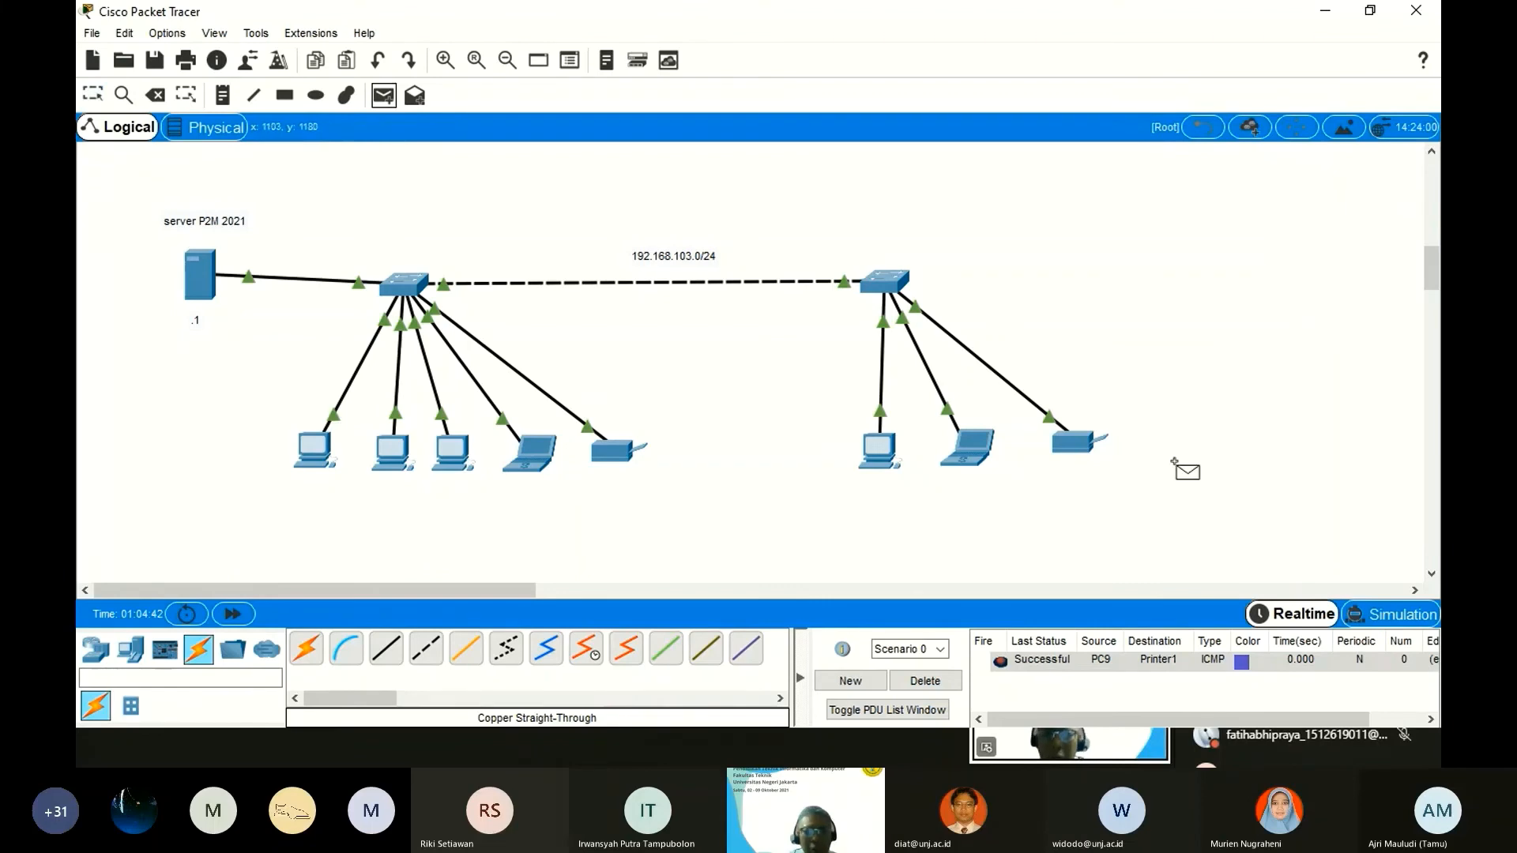
{"action": "left_click", "coordinate": [395, 452]}
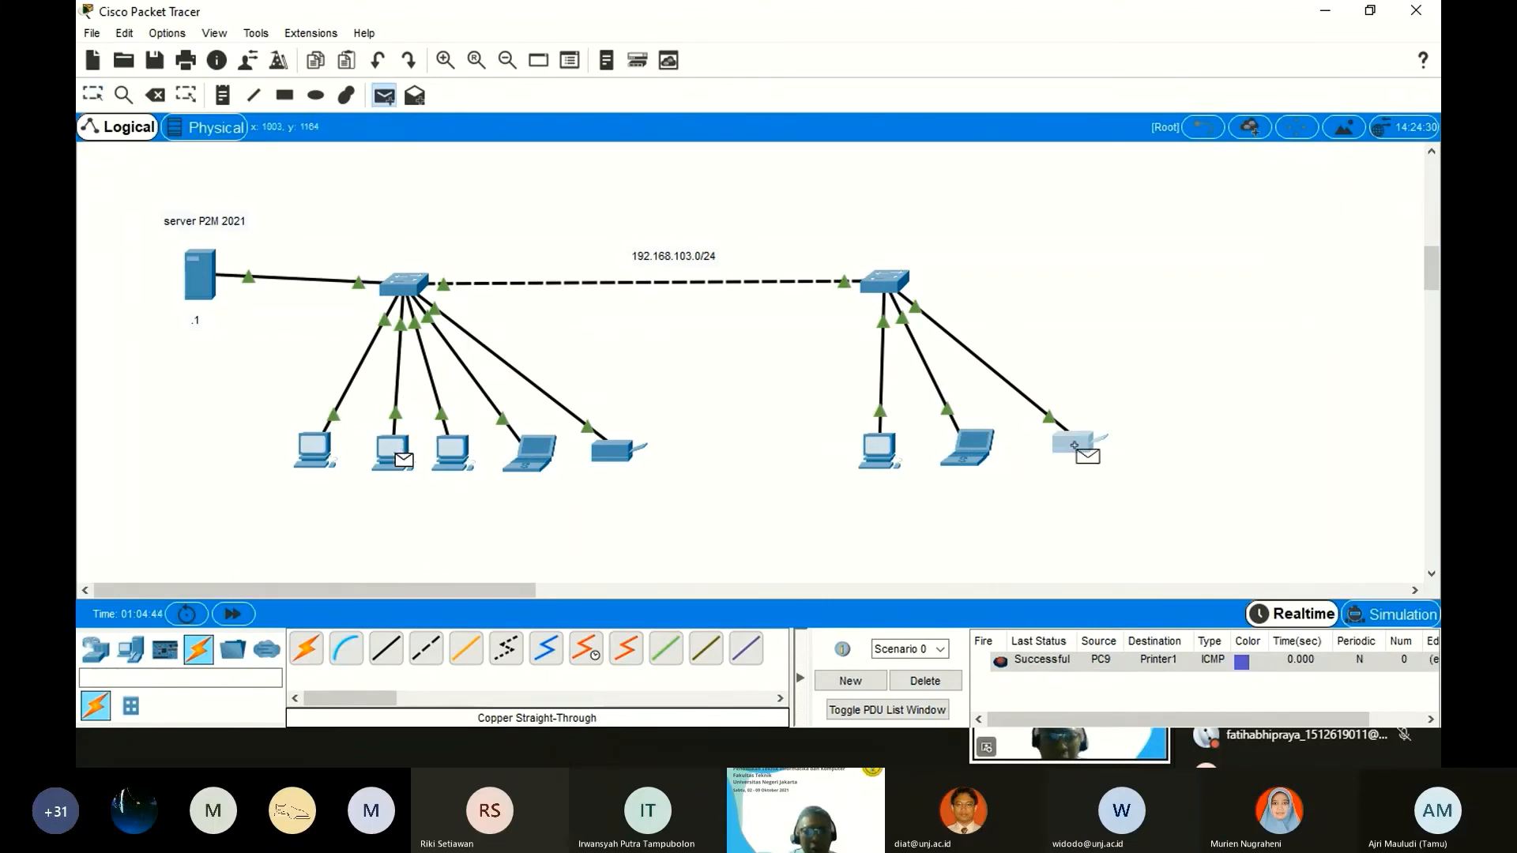
{"action": "left_click", "coordinate": [1076, 444]}
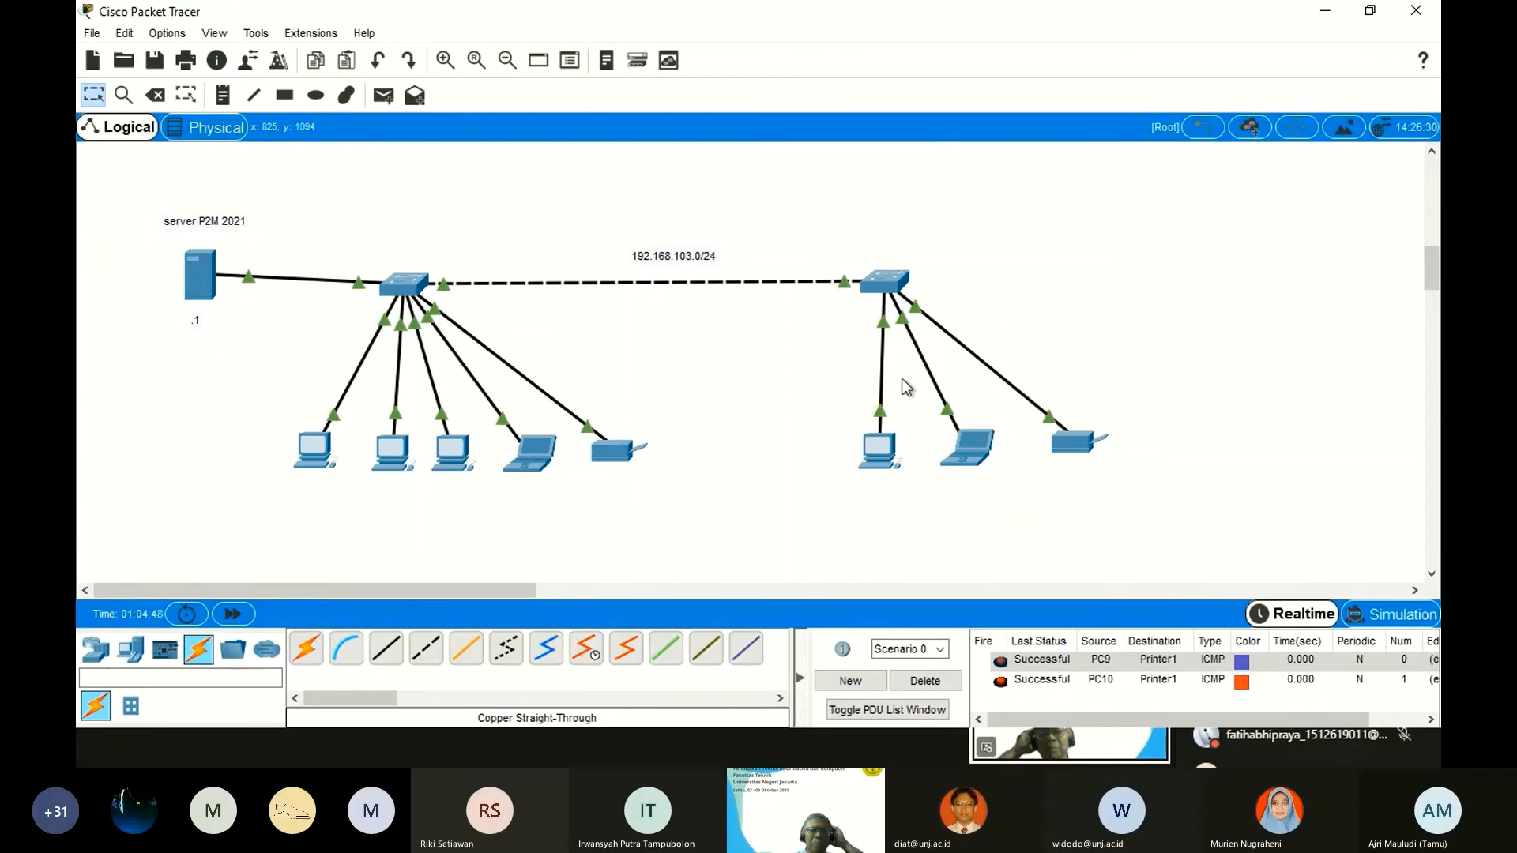
Add the note "DHCP by Server" below the link between the two switches and shift it slightly to the right.
{"action": "left_click", "coordinate": [223, 96]}
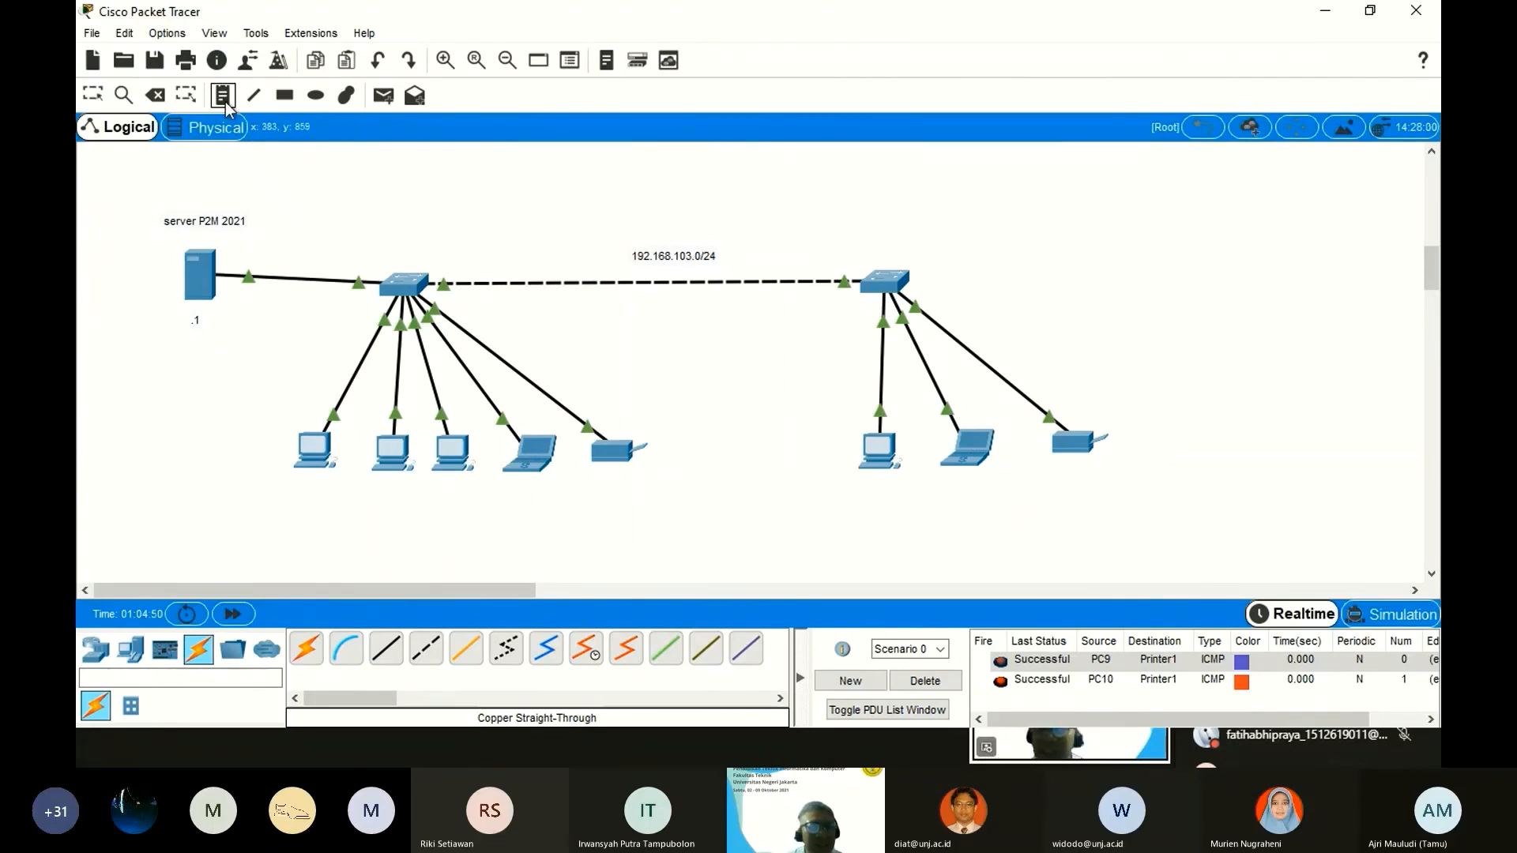
{"action": "left_click", "coordinate": [636, 345]}
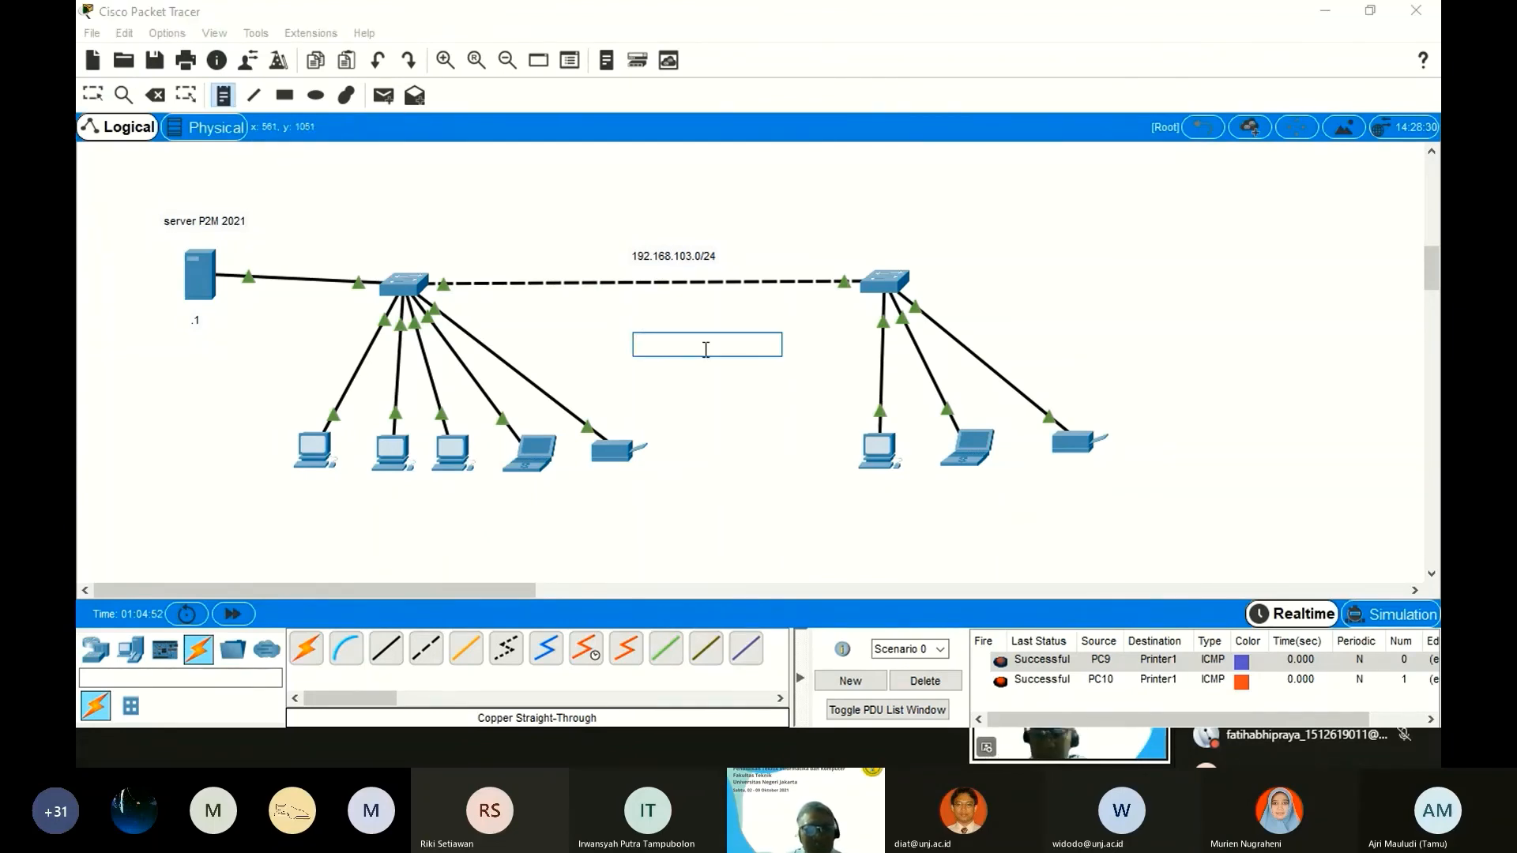
{"action": "type", "text": "D"}
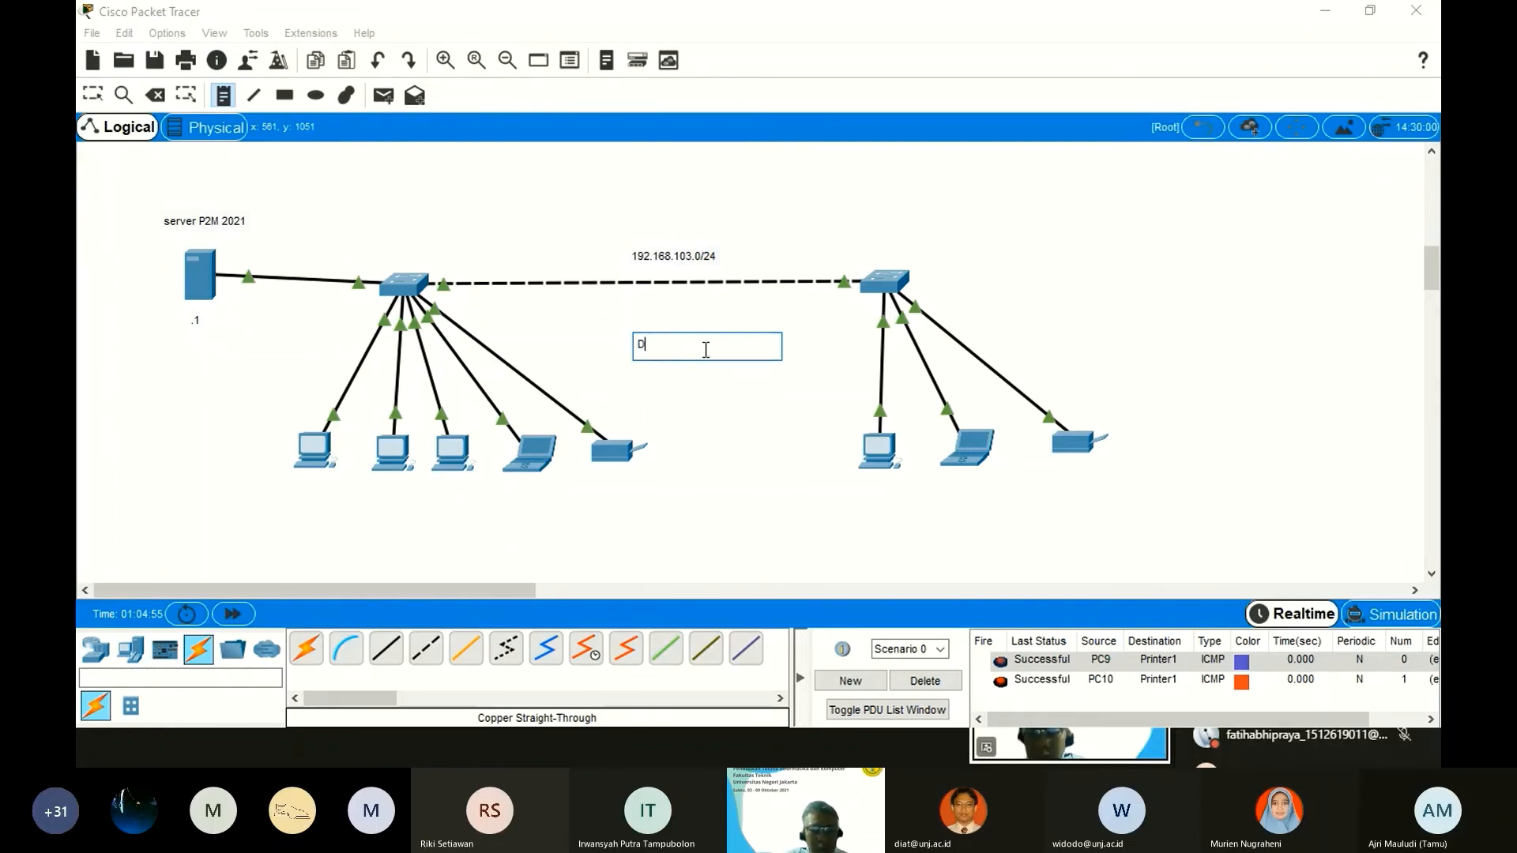
{"action": "type", "text": "HCP by Srver"}
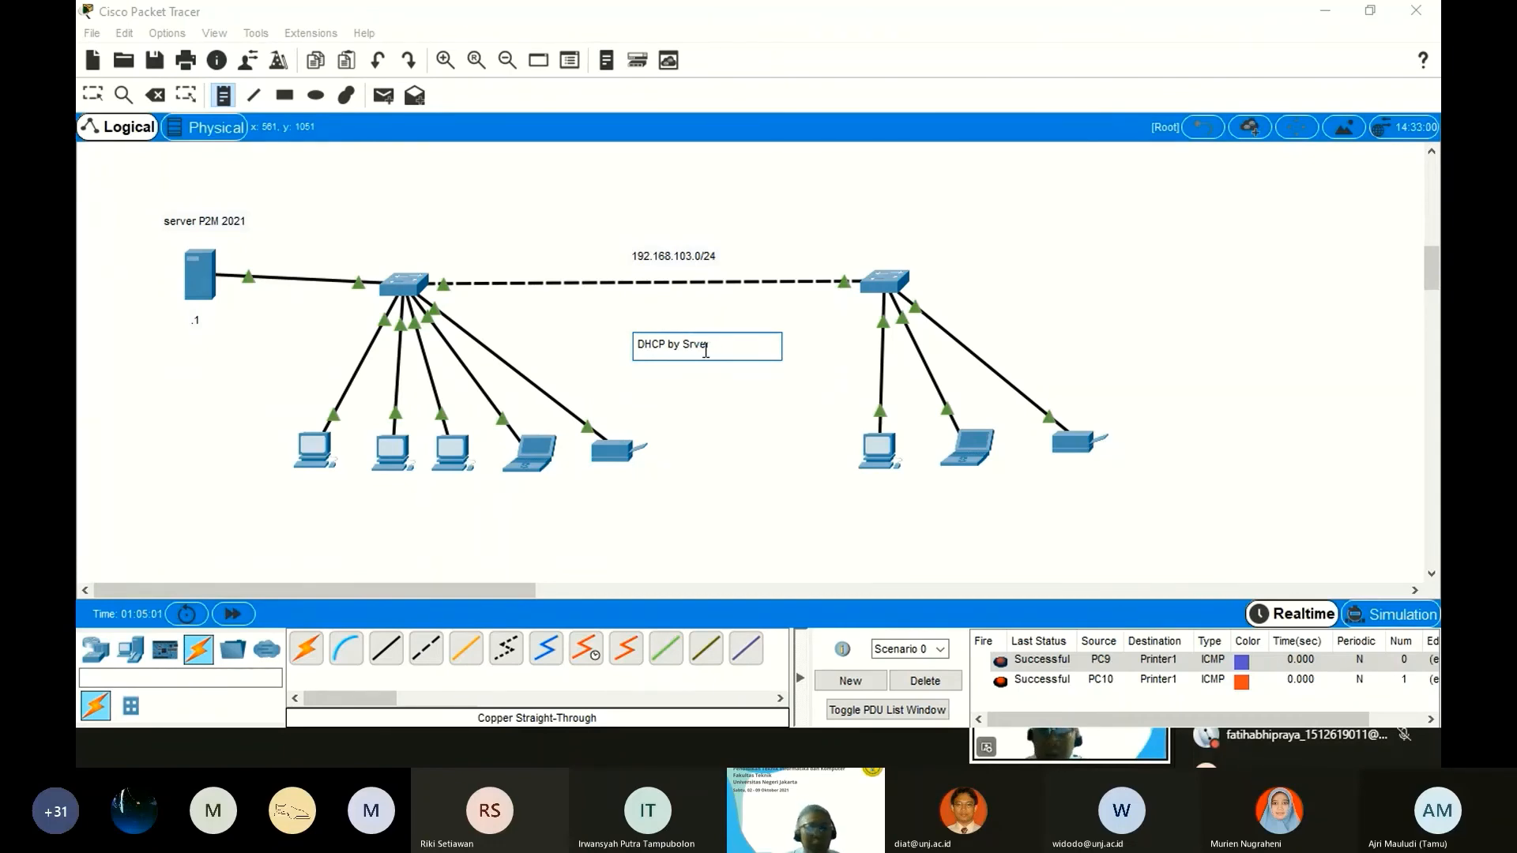
{"action": "type", "text": "e"}
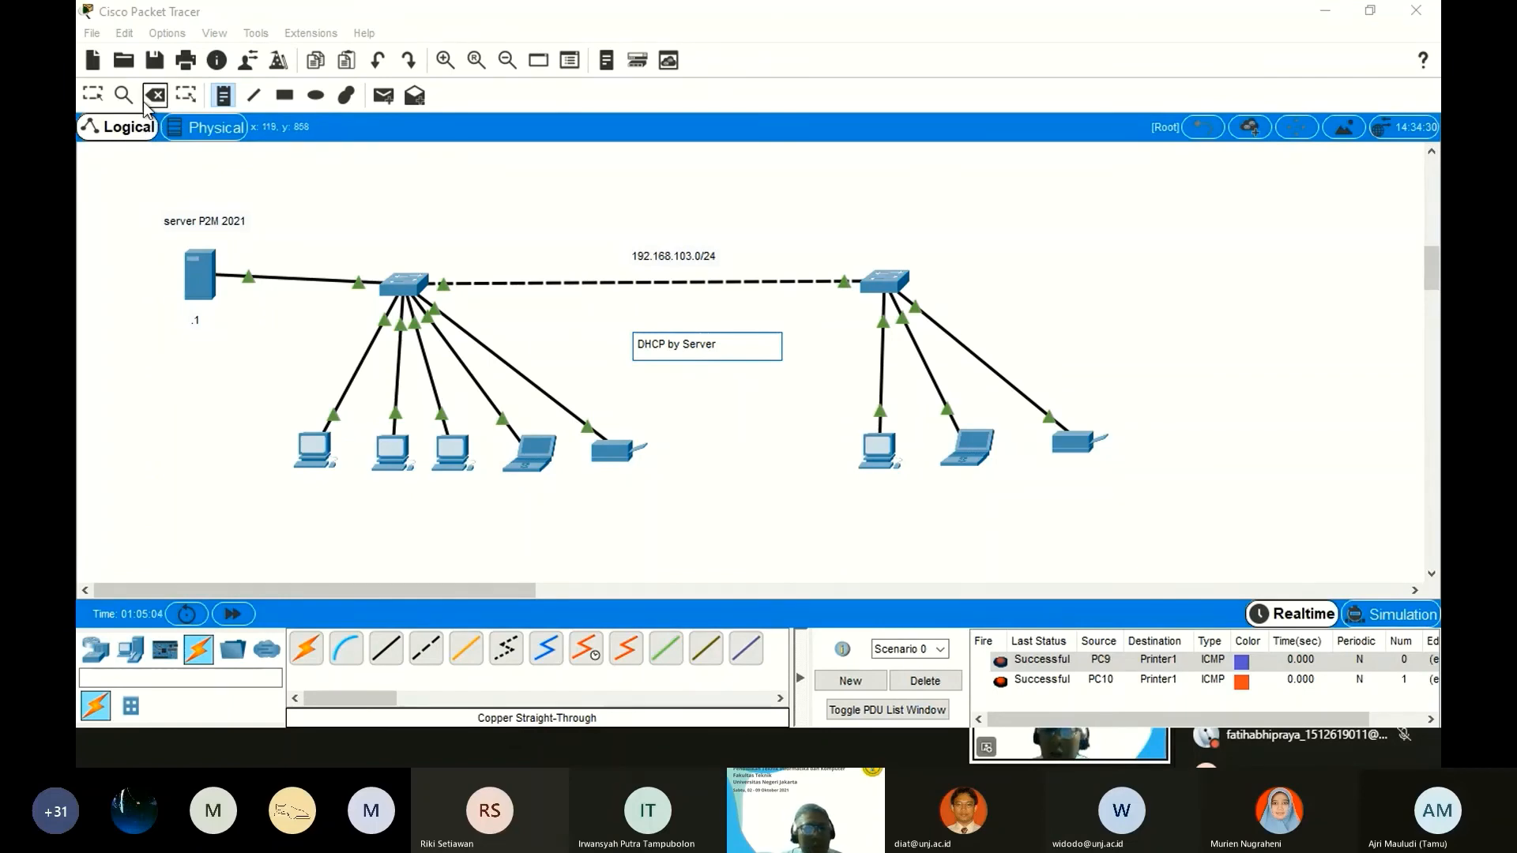
{"action": "left_click", "coordinate": [92, 95]}
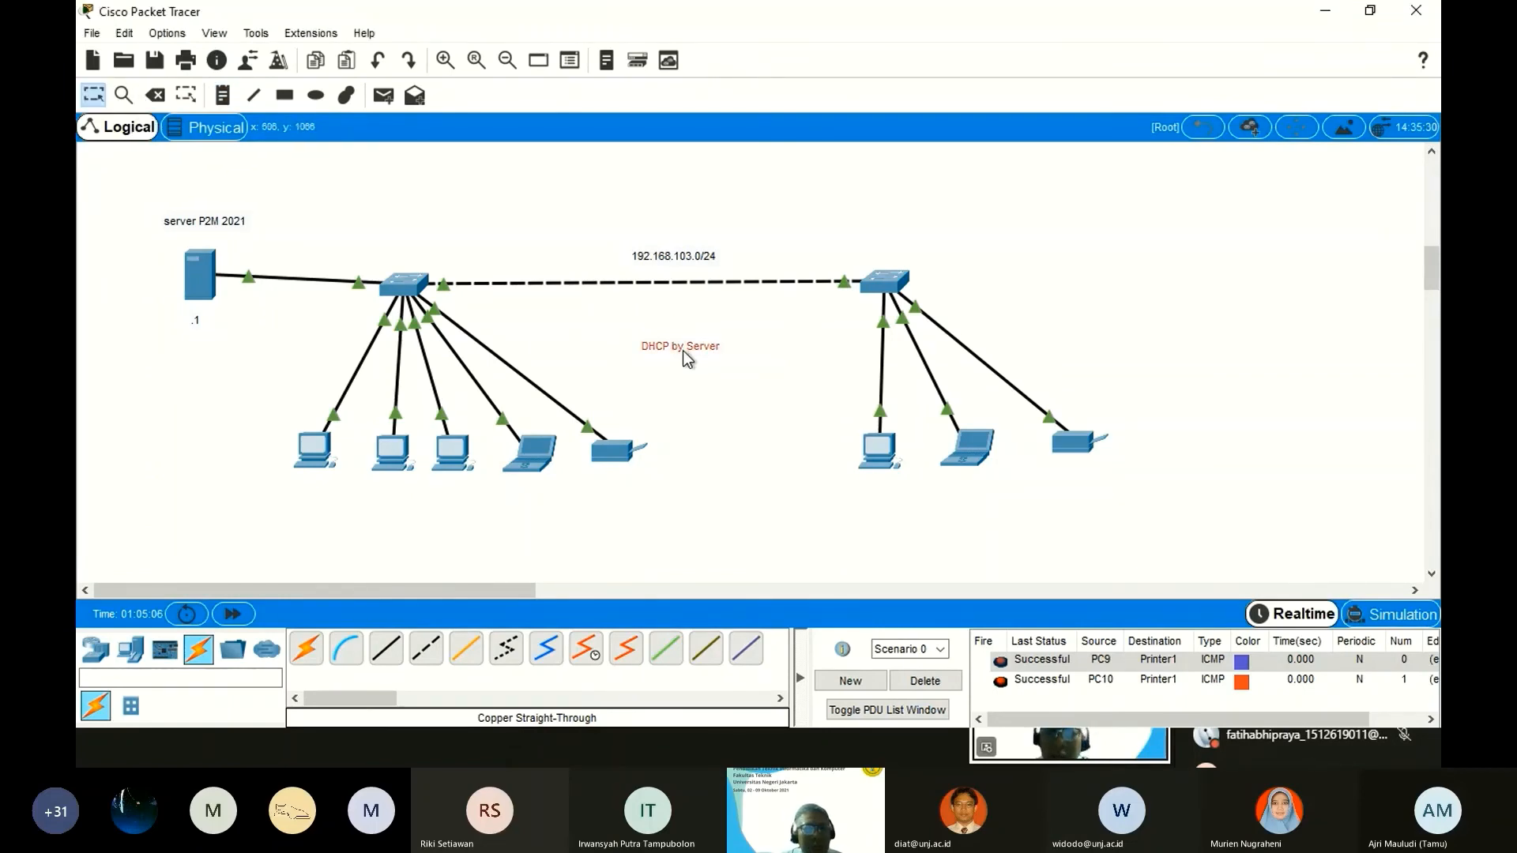
{"action": "left_click_drag", "start_coordinate": [686, 357], "coordinate": [701, 357]}
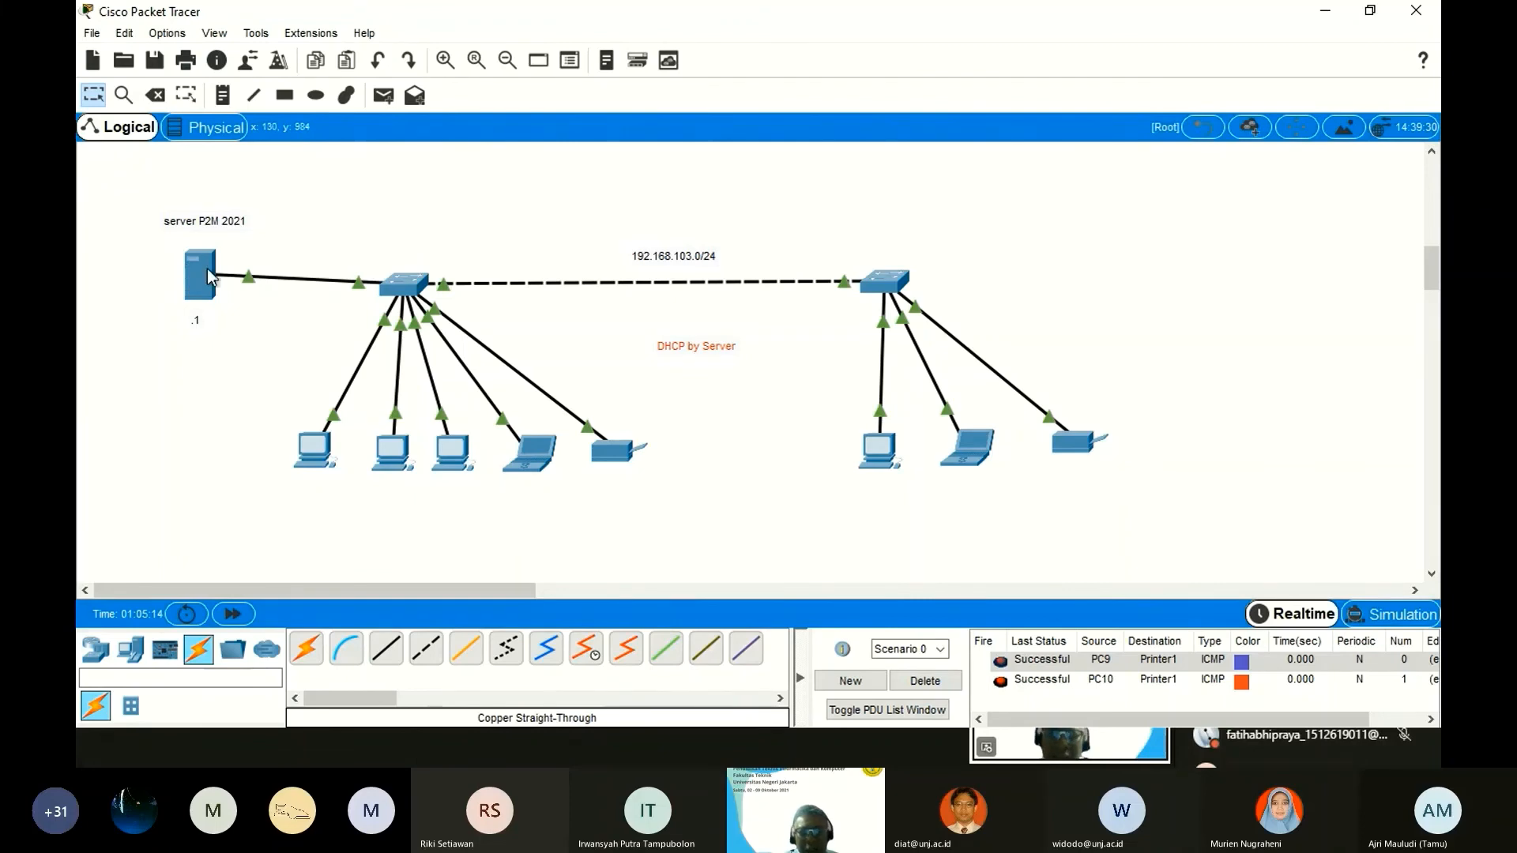
Examine the server's HTTP service in a maximized window, viewing the contents of helloworld.html and copyrights.html and returning to the file list.
{"action": "mouse_move", "coordinate": [209, 276]}
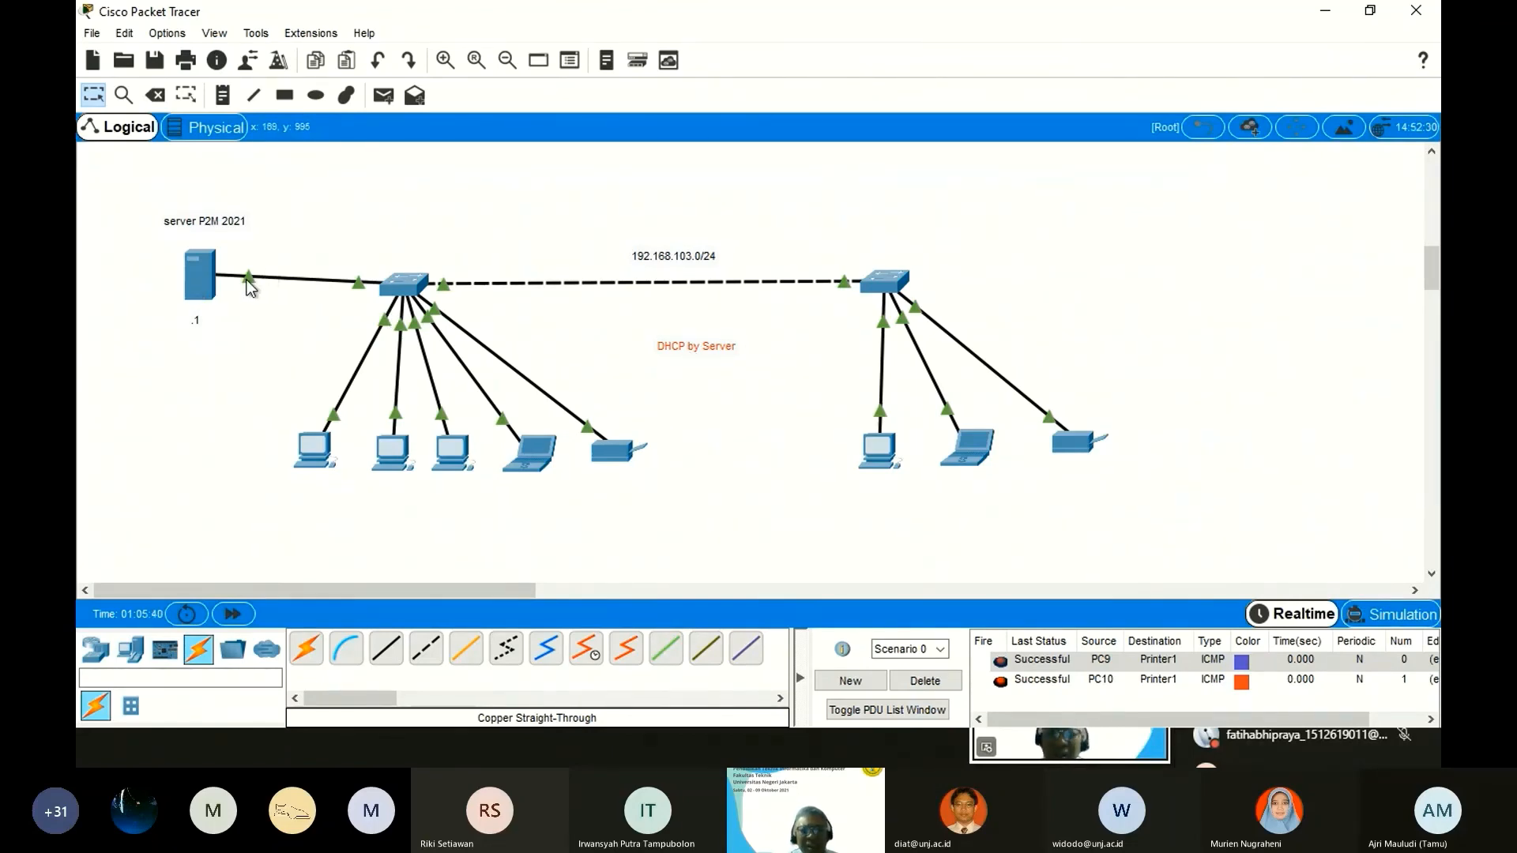
{"action": "left_click", "coordinate": [201, 276]}
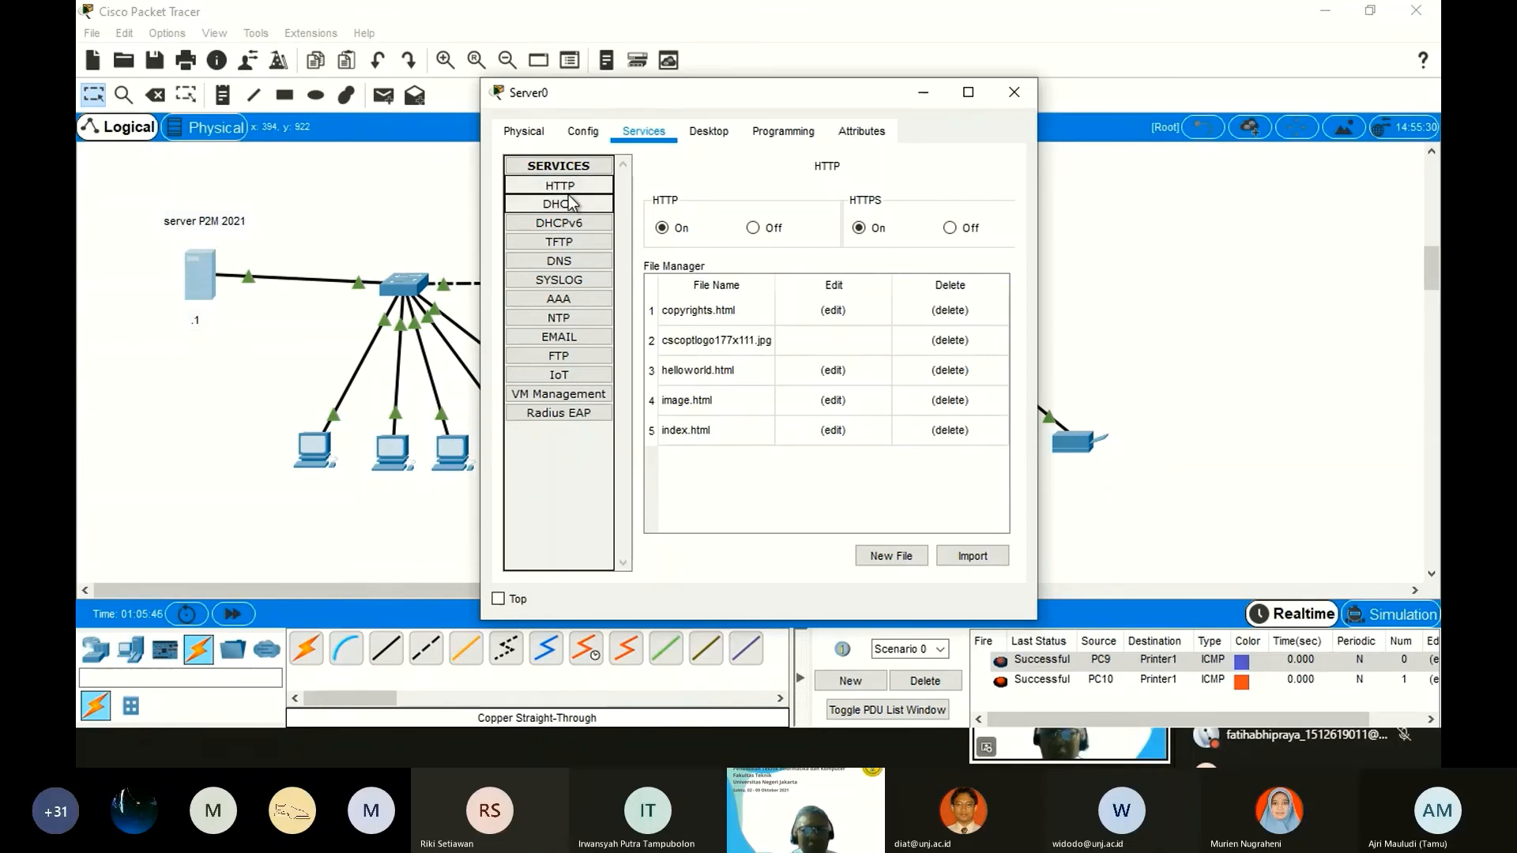
{"action": "left_click", "coordinate": [967, 93]}
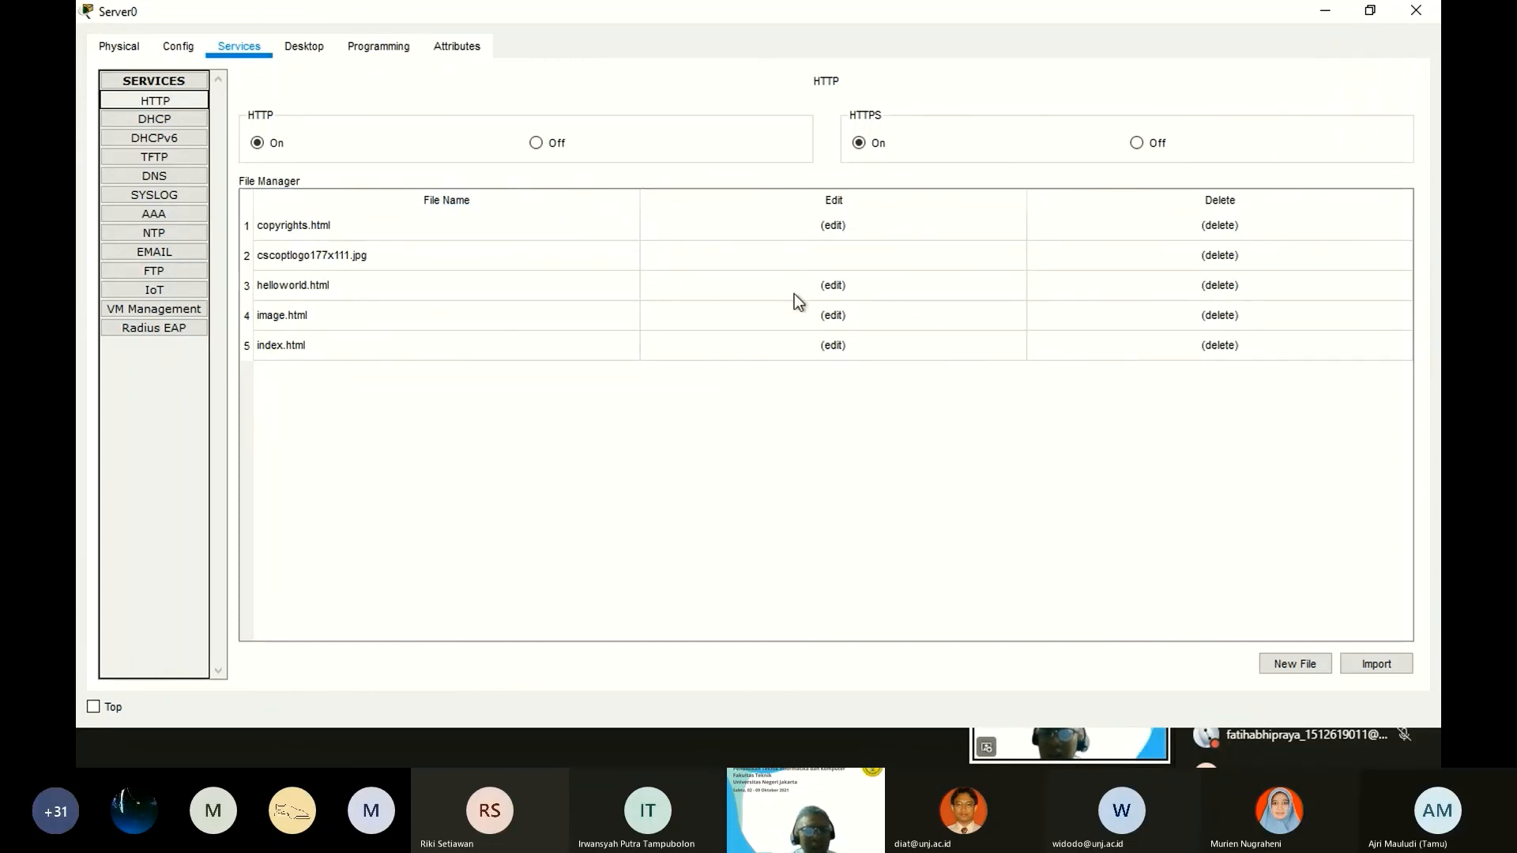
{"action": "left_click", "coordinate": [835, 291]}
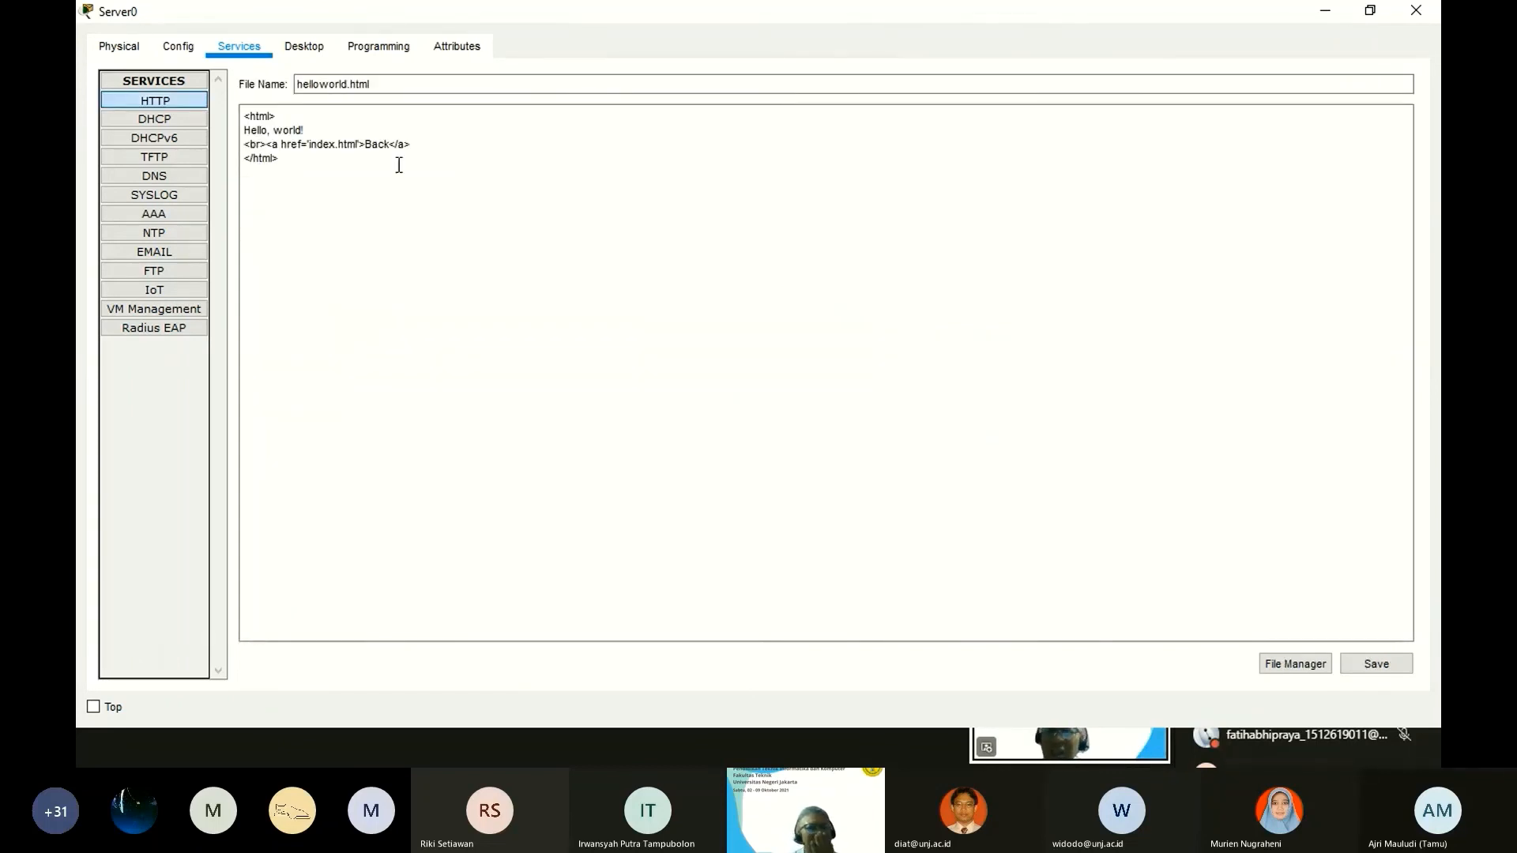
{"action": "left_click", "coordinate": [349, 81]}
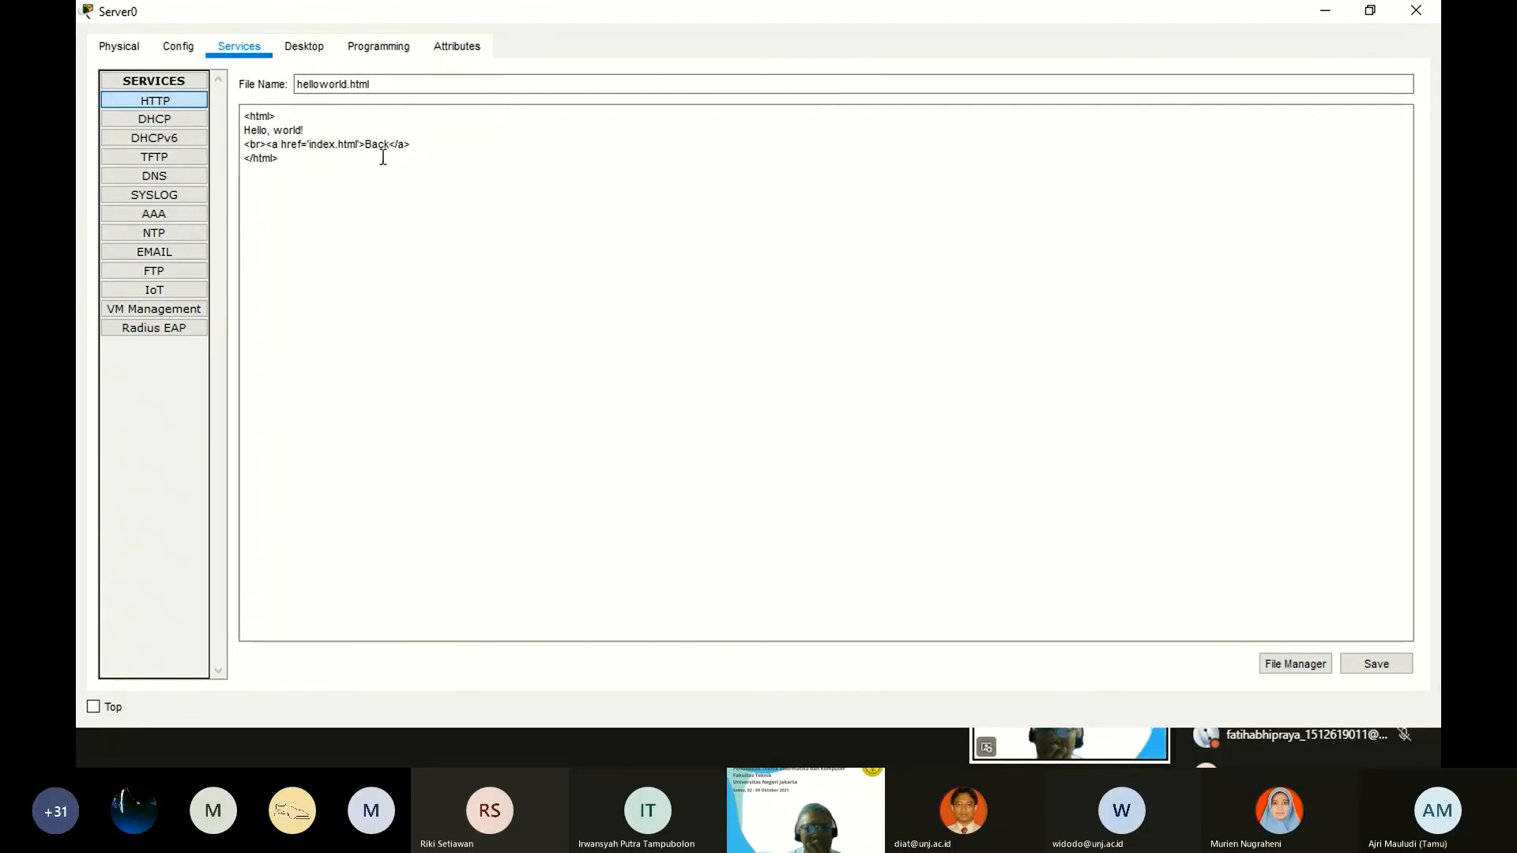
{"action": "left_click", "coordinate": [134, 105]}
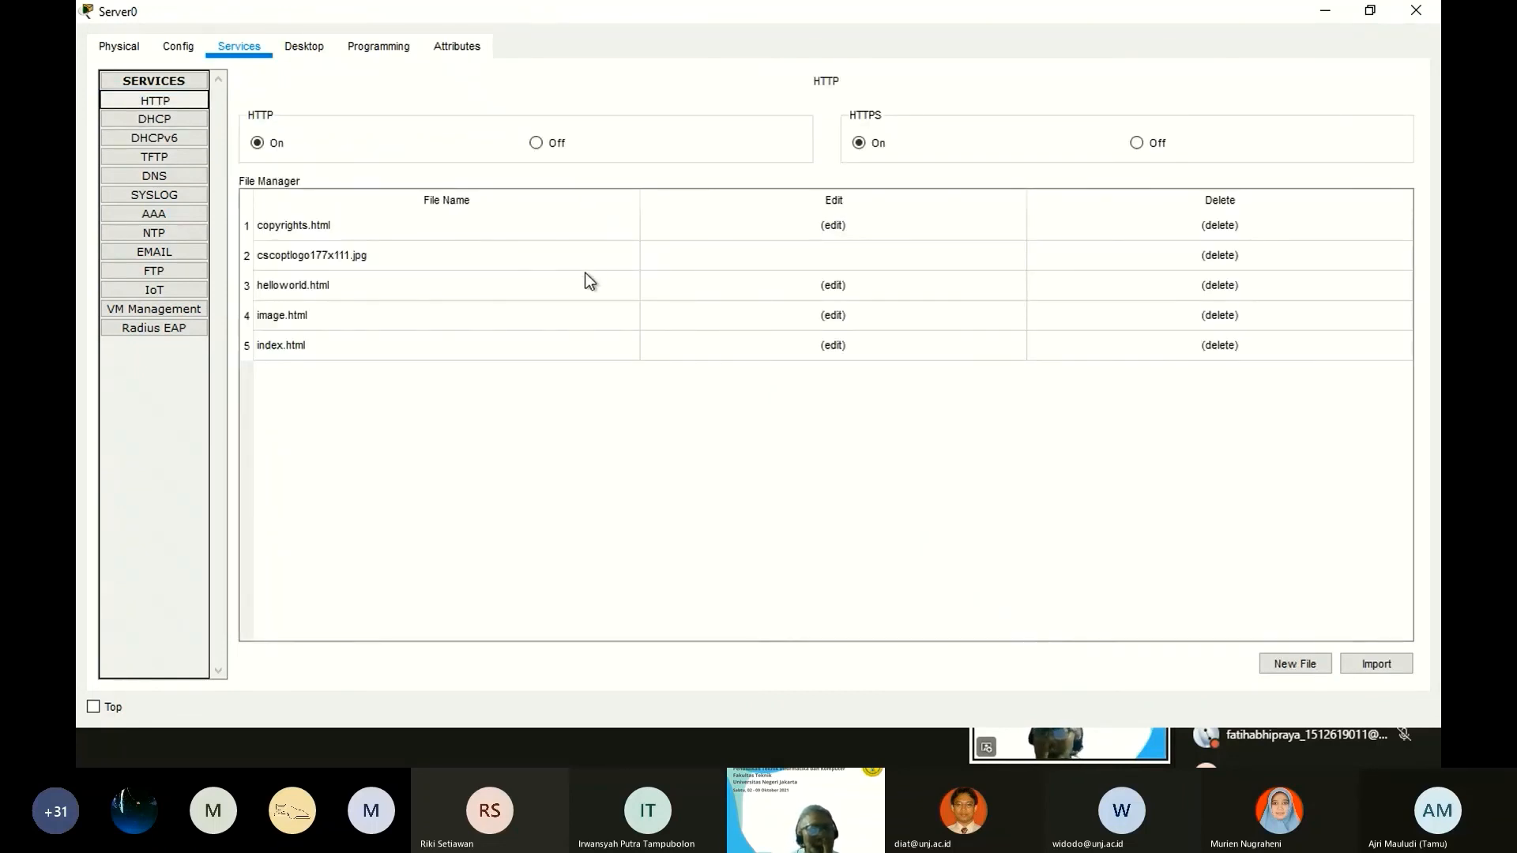
{"action": "left_click", "coordinate": [830, 227]}
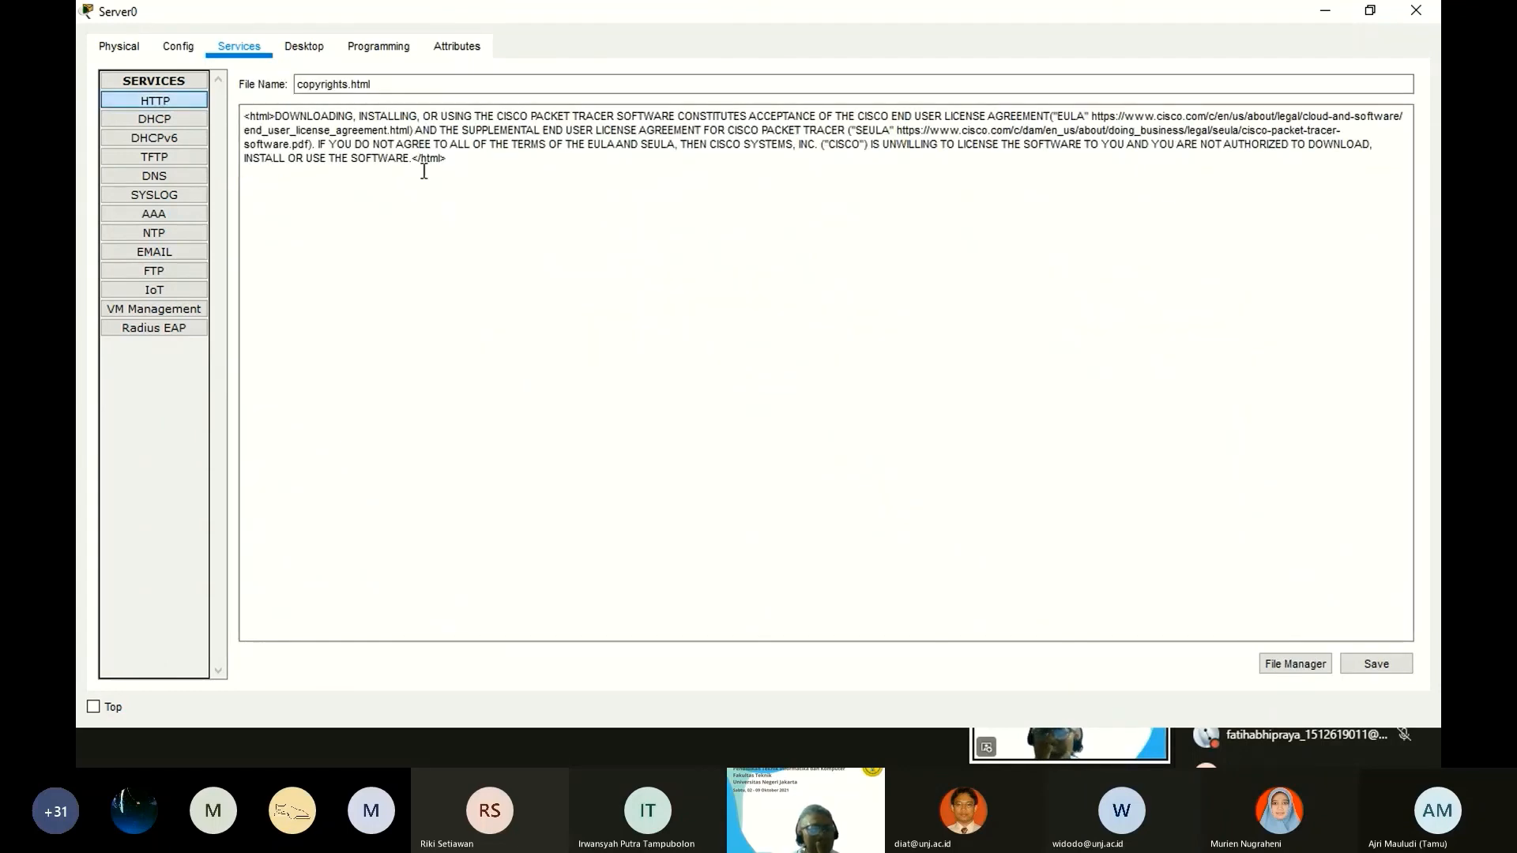
{"action": "left_click", "coordinate": [158, 101]}
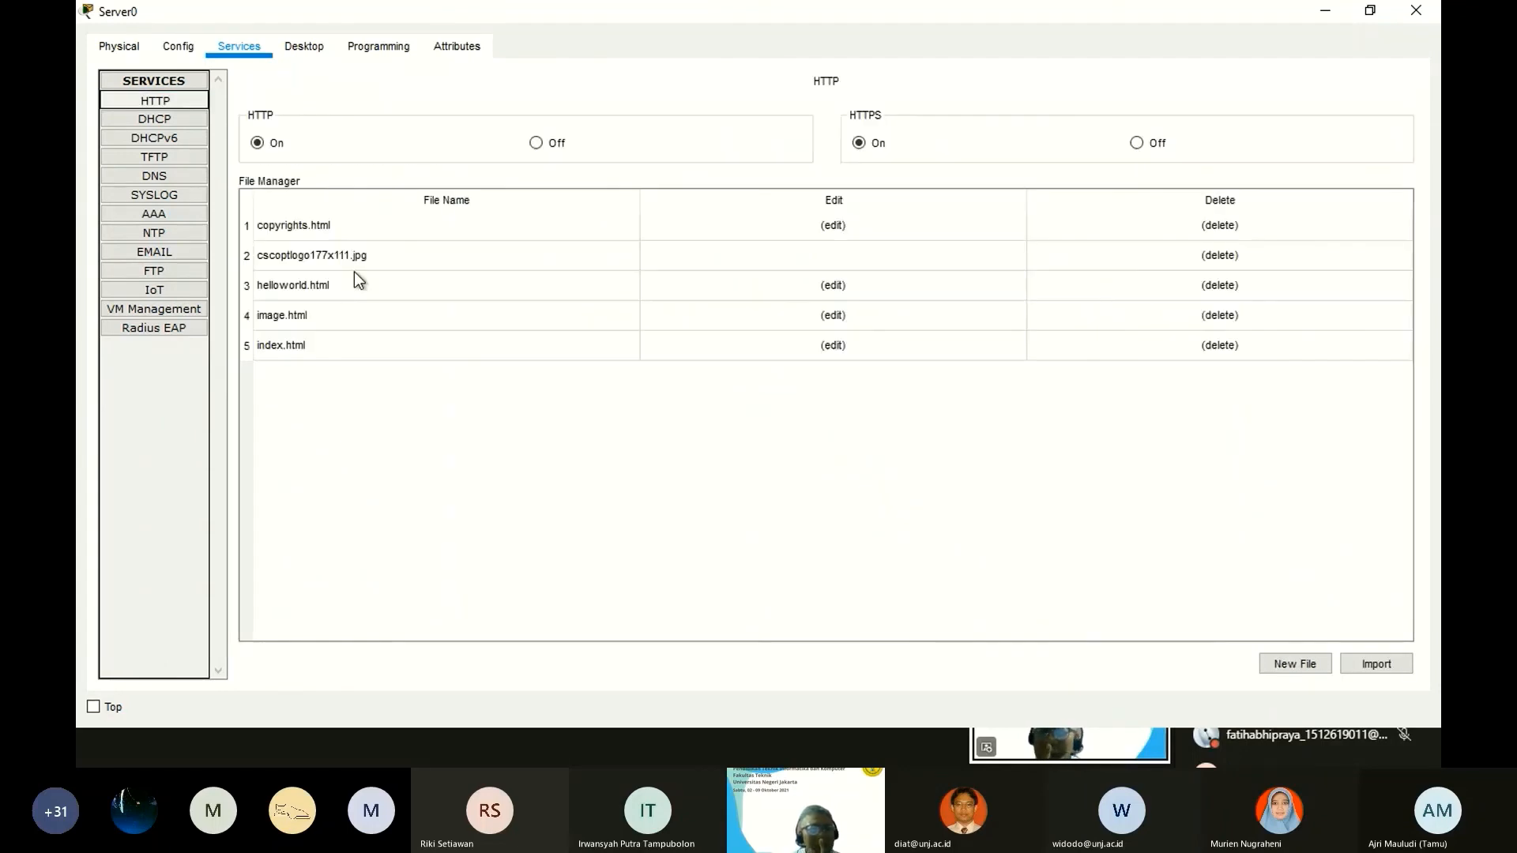
{"action": "left_click", "coordinate": [298, 292]}
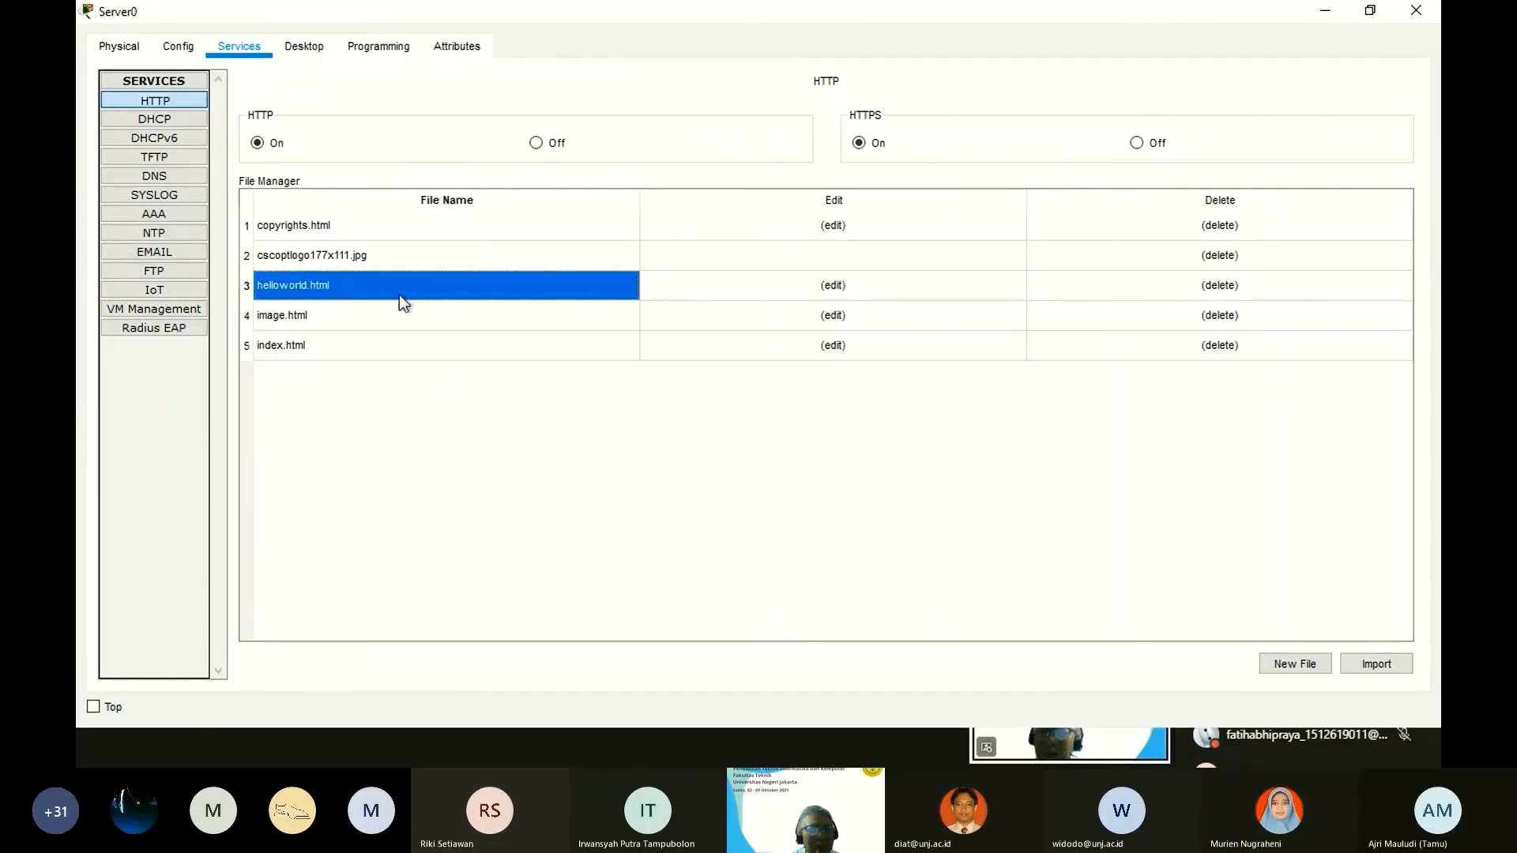
Open helloworld.html for editing and append "Selamat Datang di Acara P2M 2021" after "Hello, world!".
{"action": "left_click", "coordinate": [310, 345]}
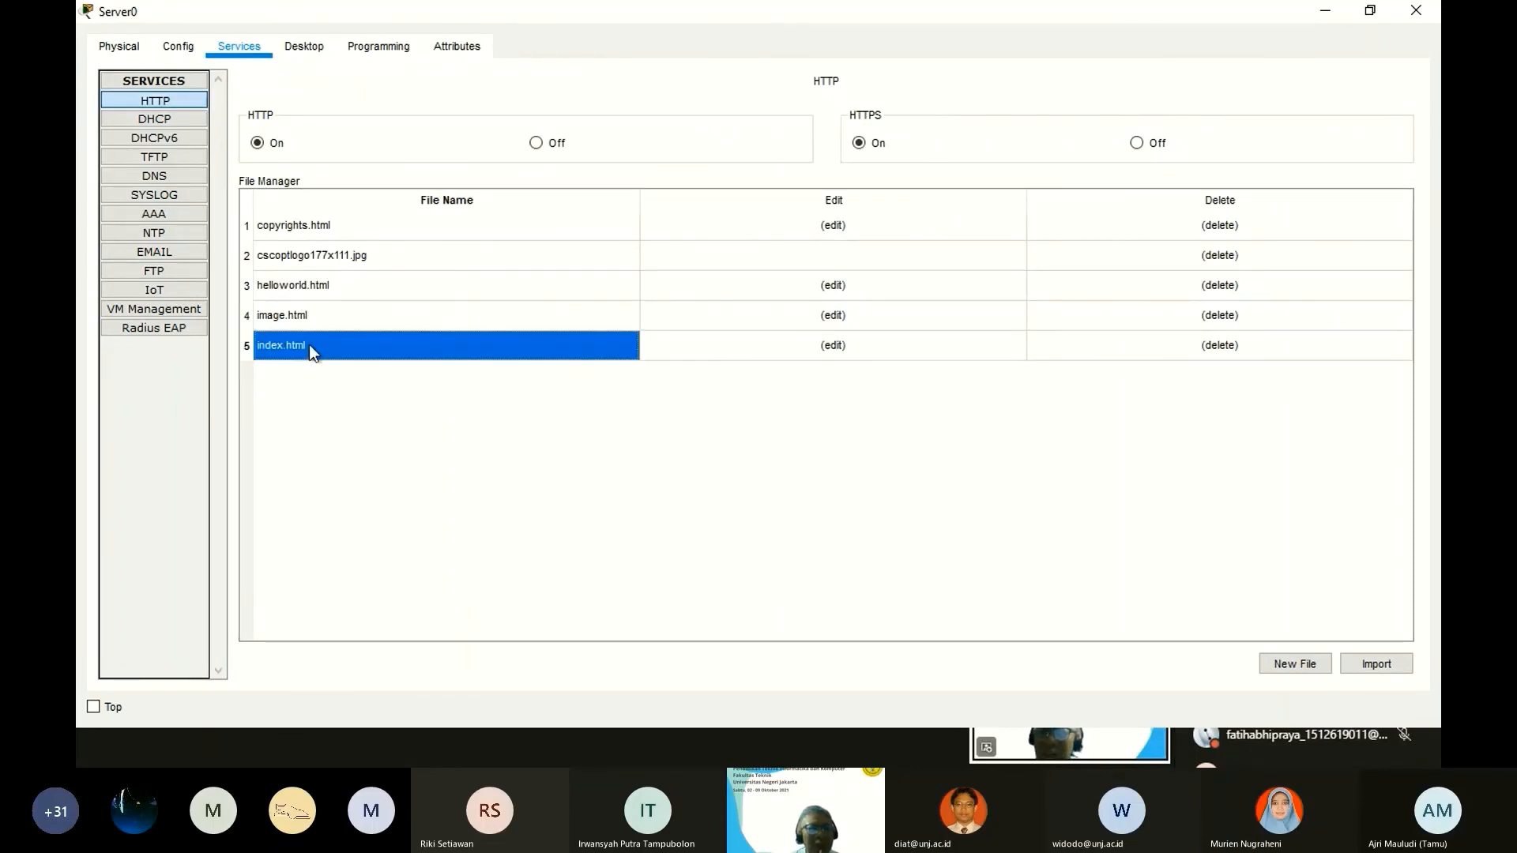
{"action": "left_click", "coordinate": [315, 287]}
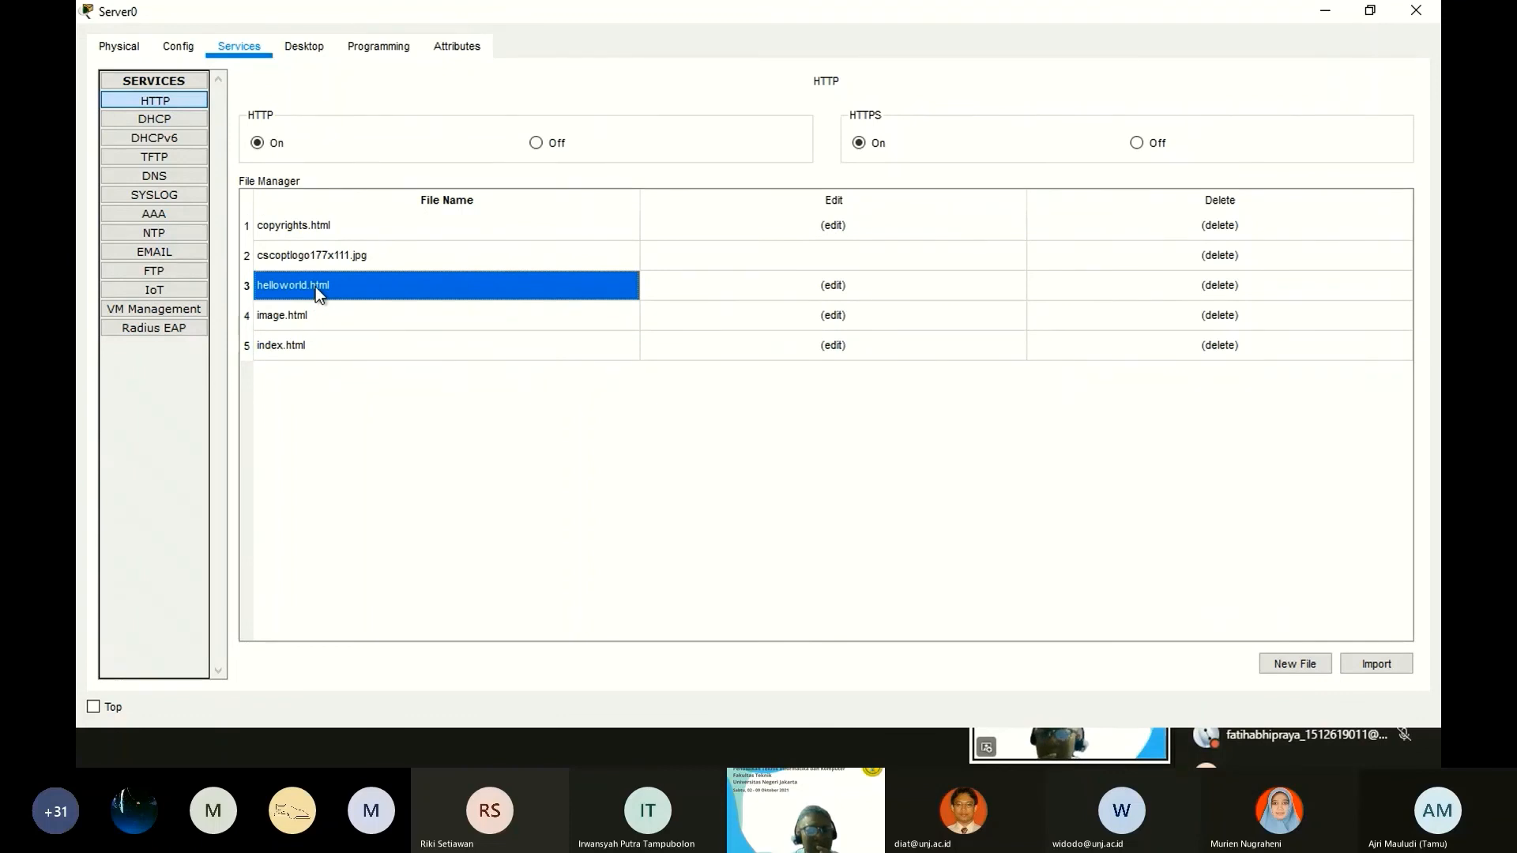
{"action": "left_click", "coordinate": [829, 294]}
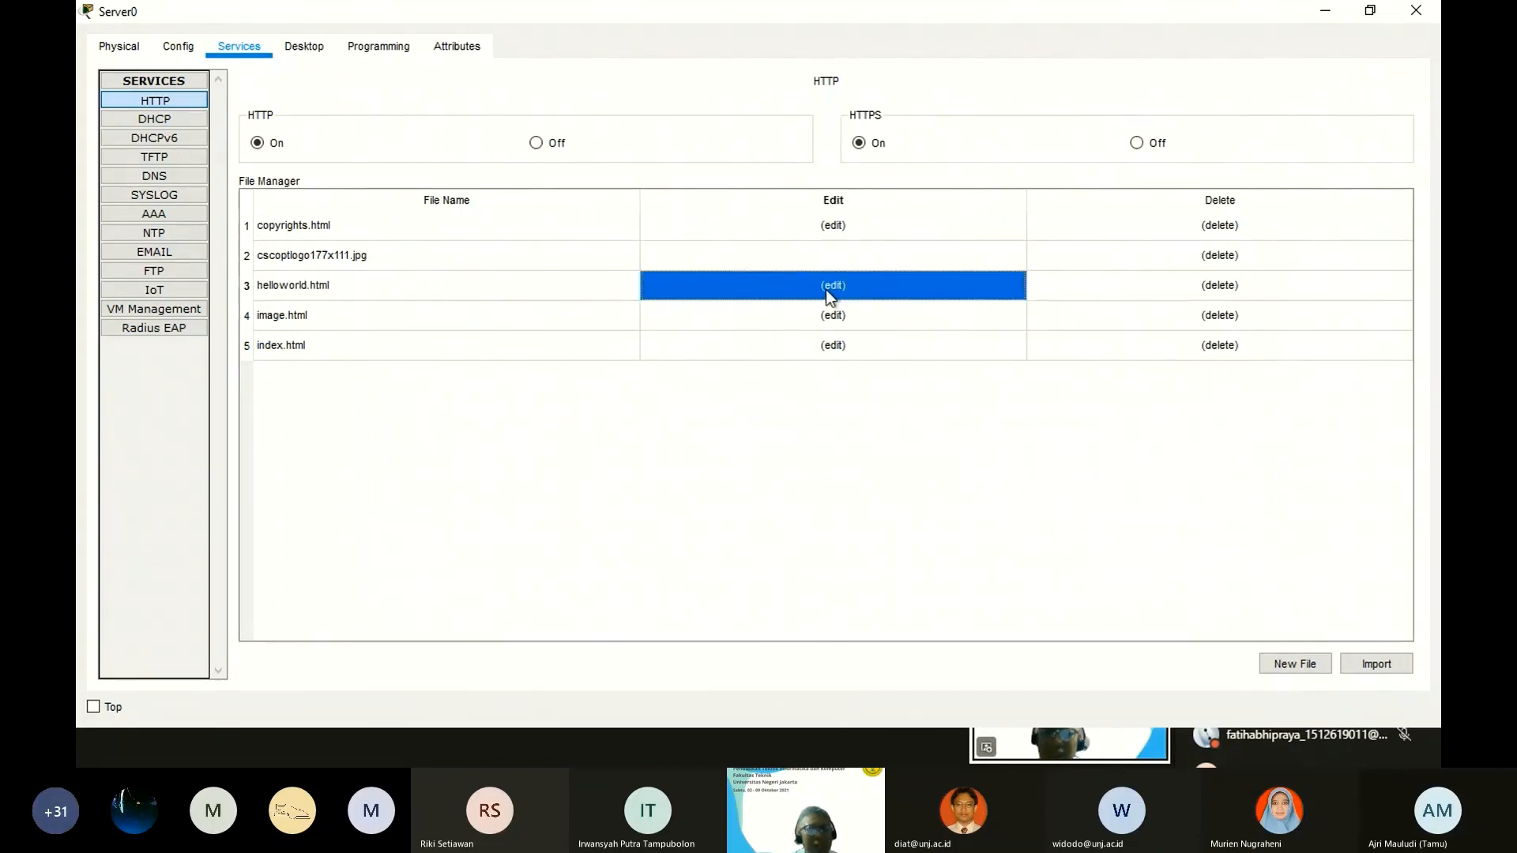
{"action": "left_click", "coordinate": [826, 289]}
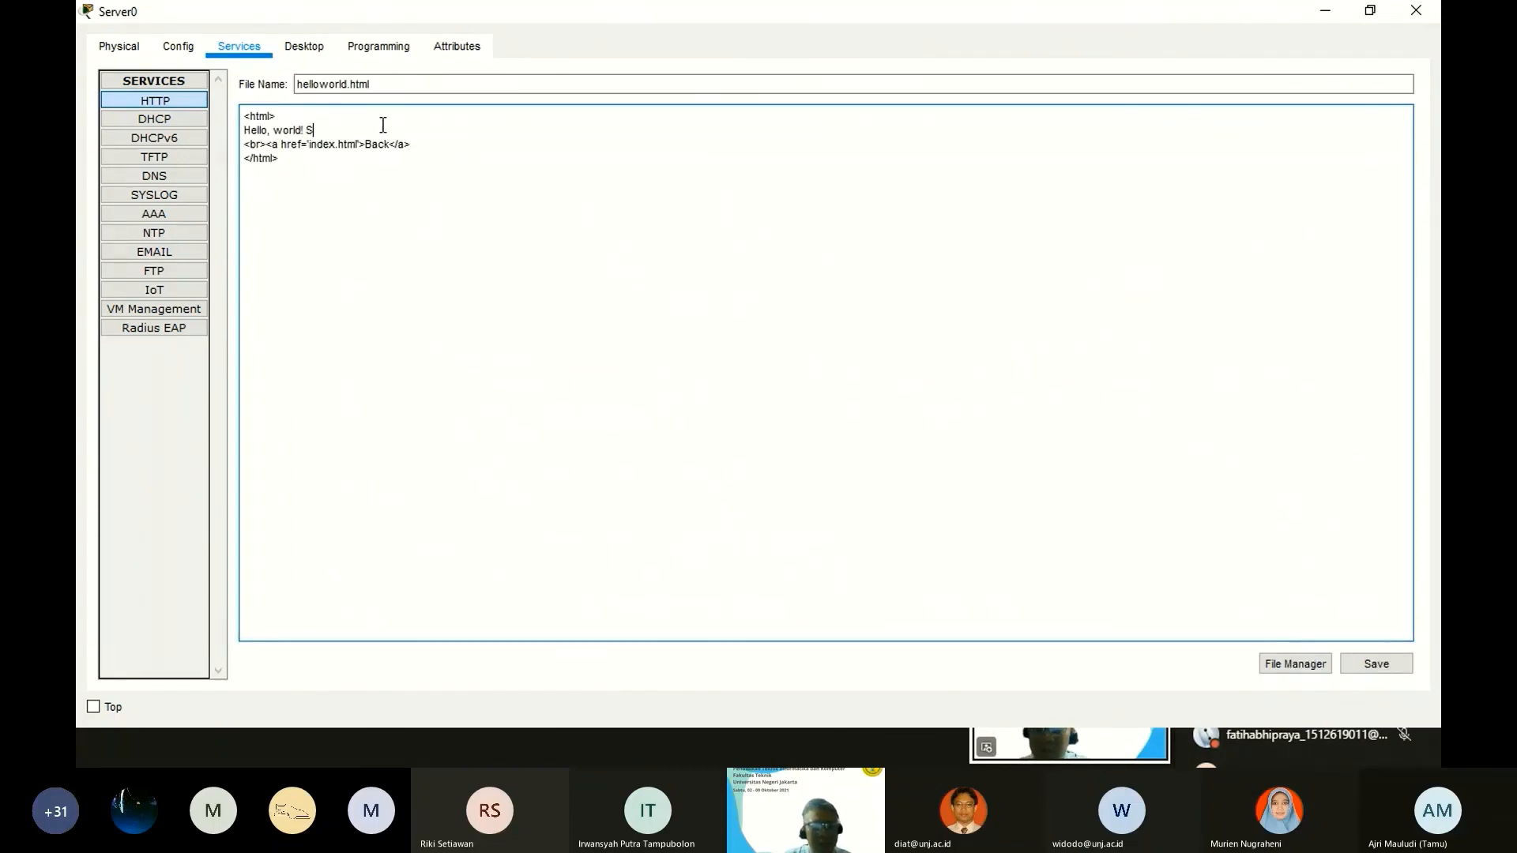
{"action": "type", "text": "Sea"}
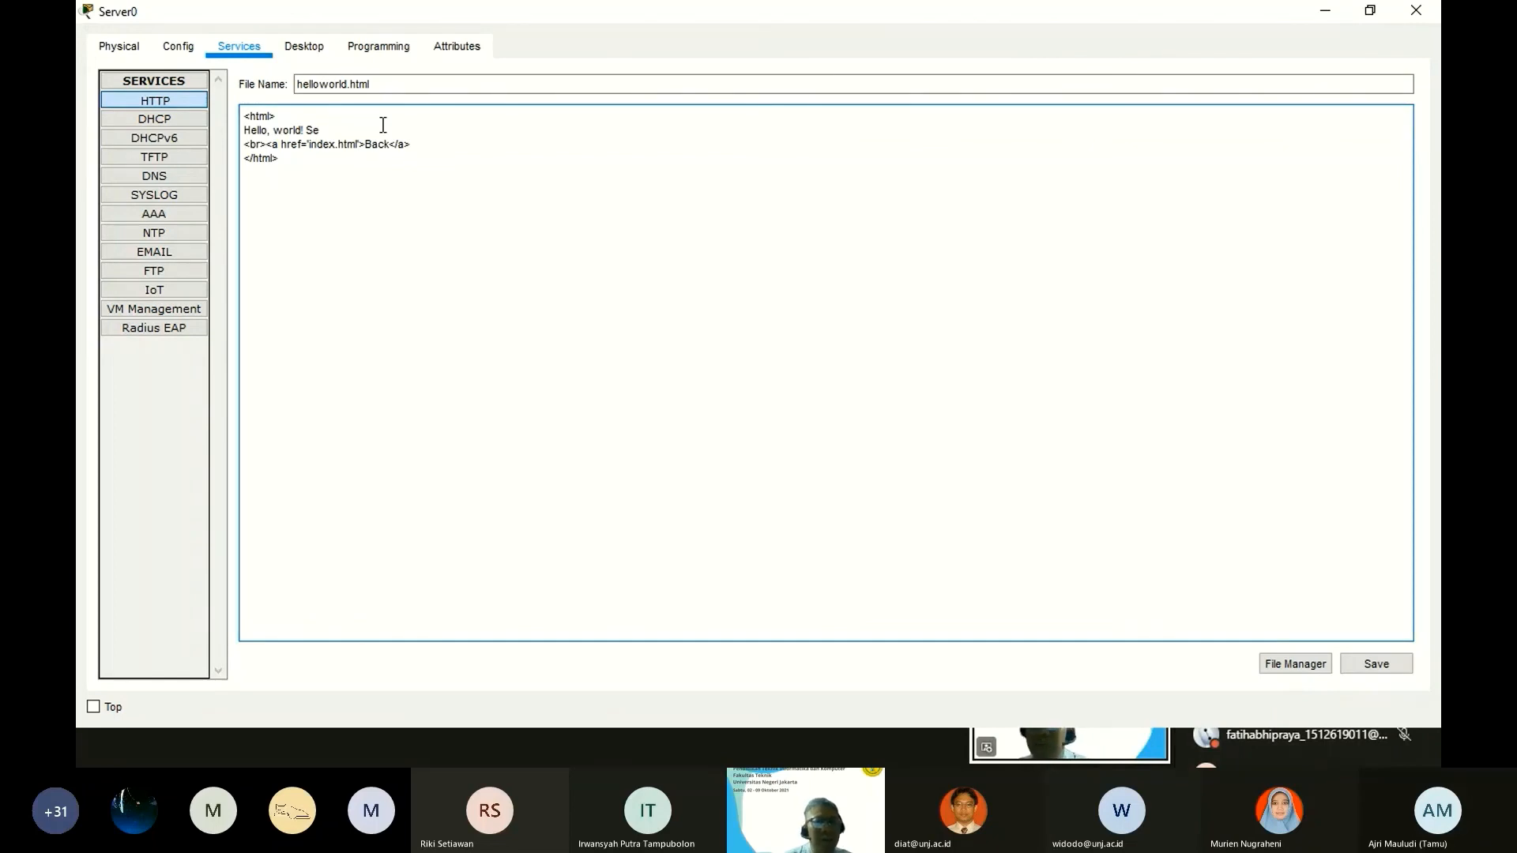
{"action": "type", "text": "mat"}
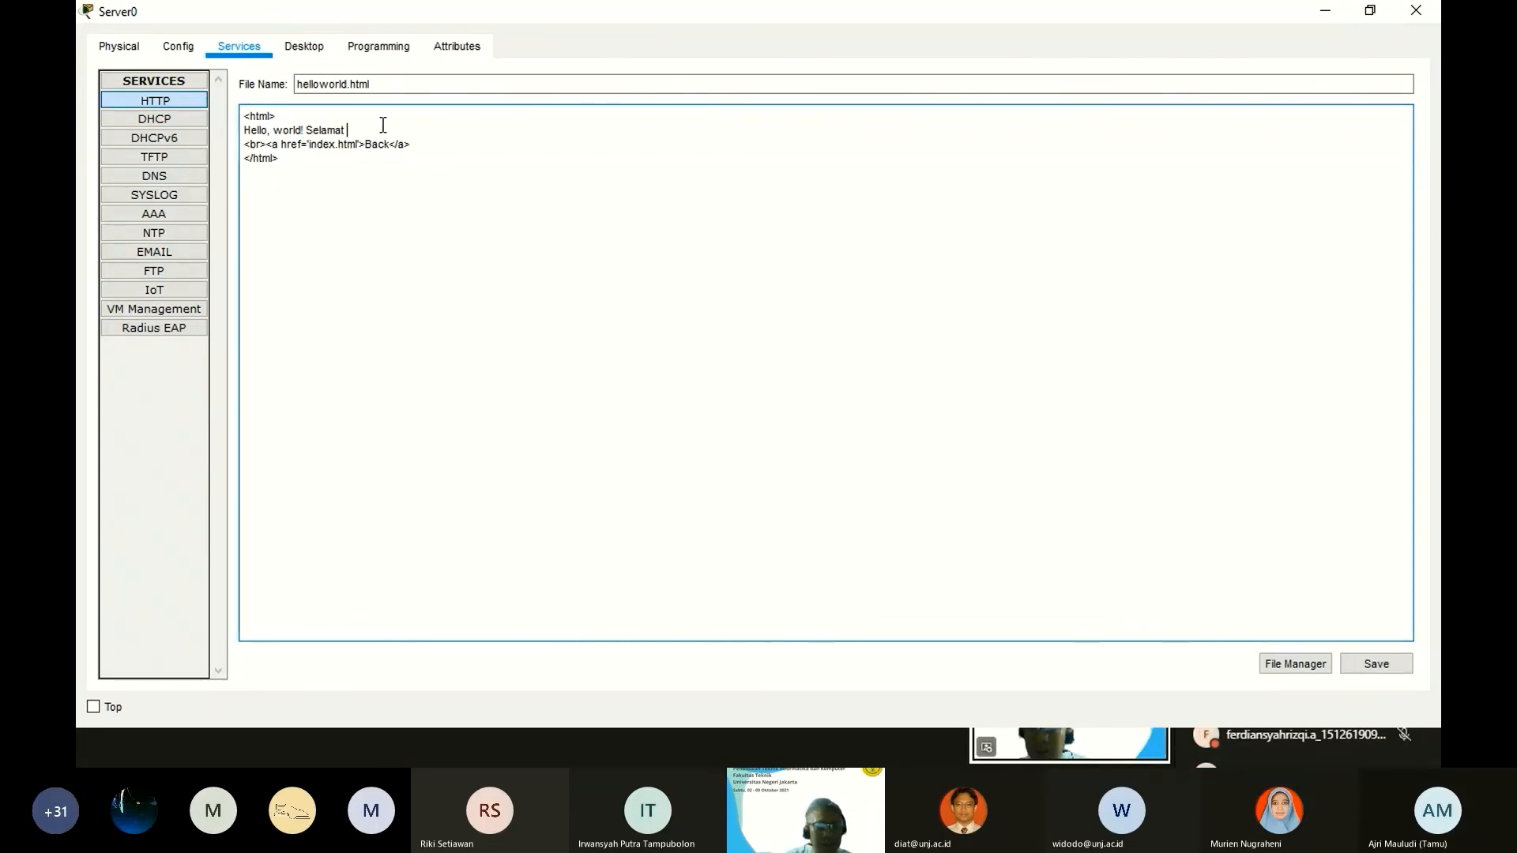
{"action": "type", "text": " Datang di"}
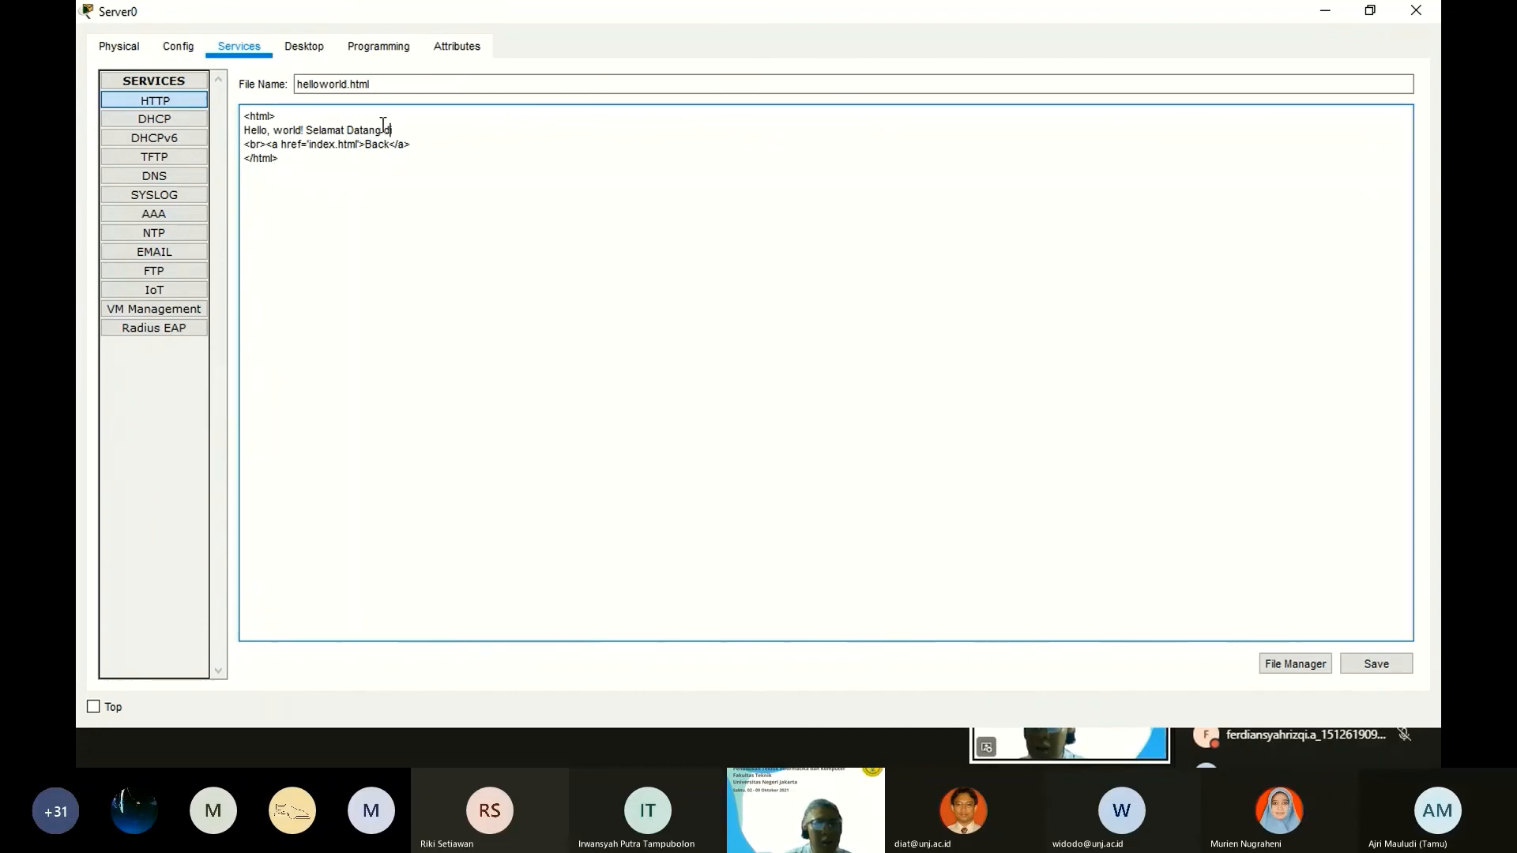
{"action": "type", "text": "Acata"}
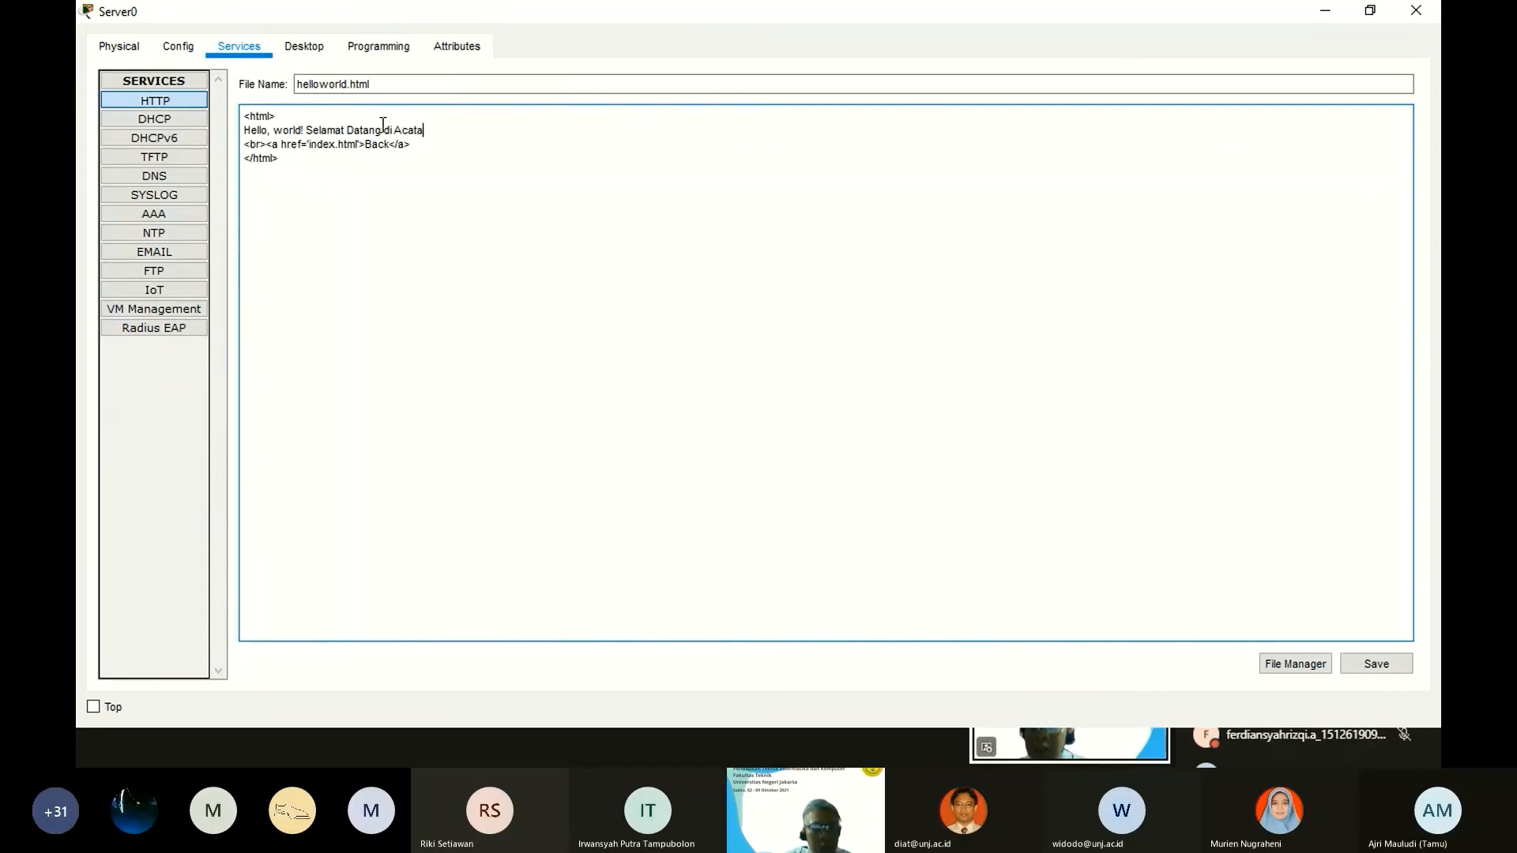
{"action": "key", "text": "BackSpace"}
{"action": "key", "text": "BackSpace"}
{"action": "type", "text": "ra P2"}
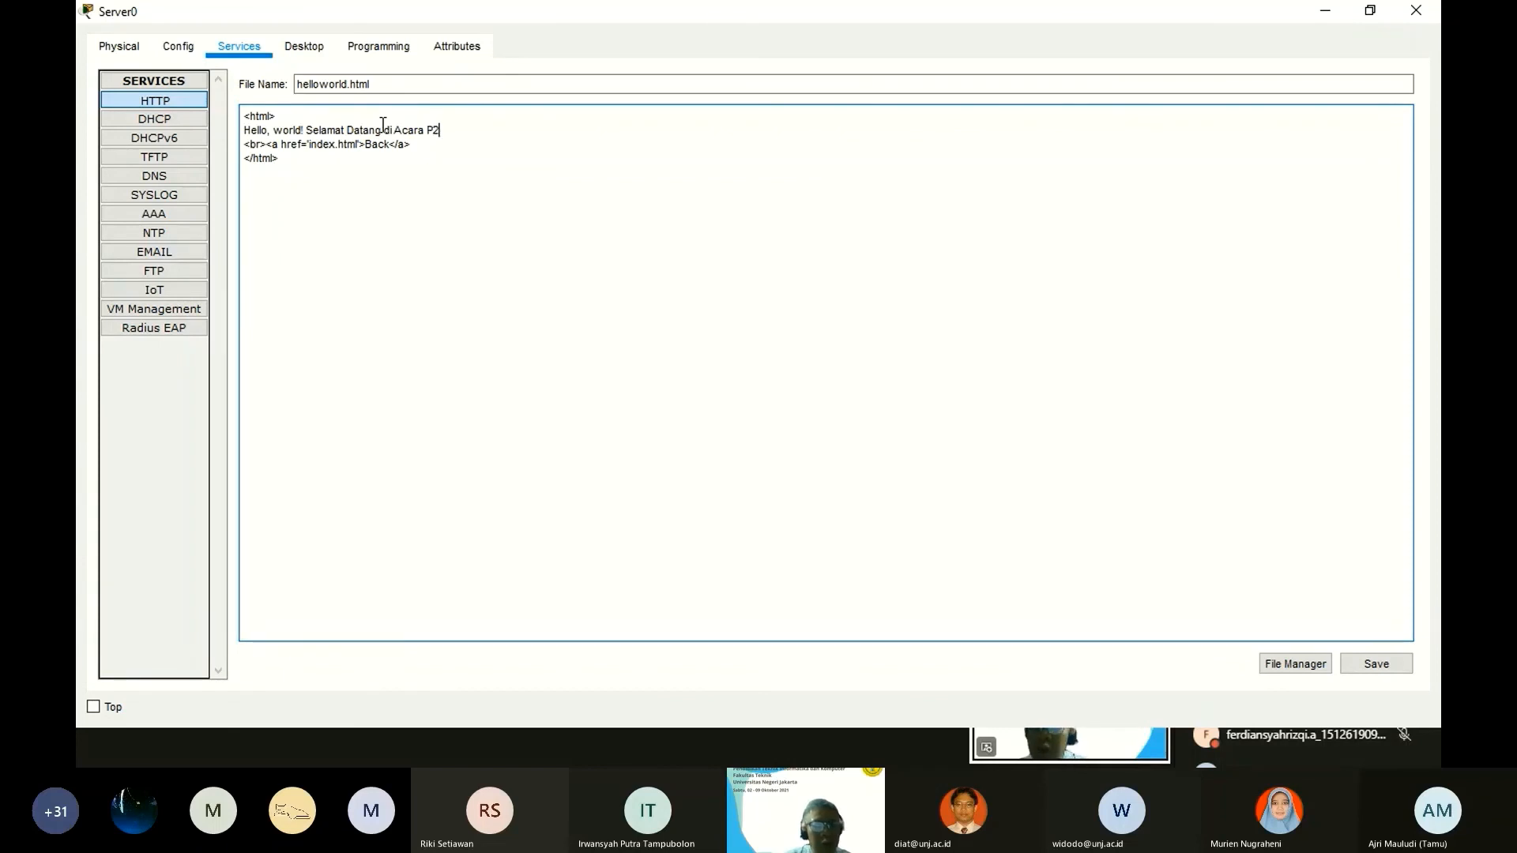
{"action": "type", "text": "M "}
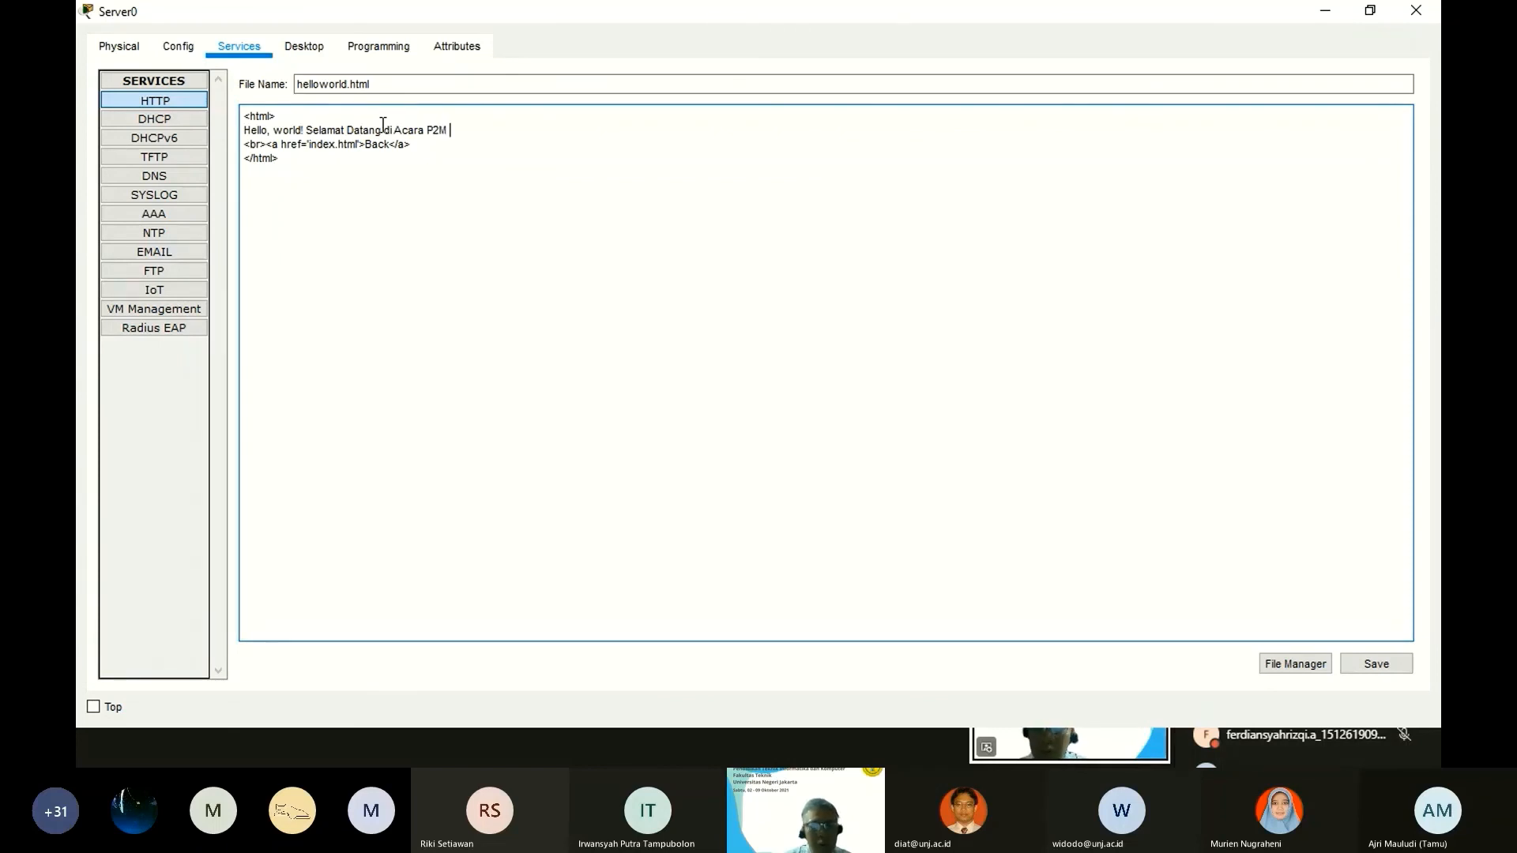
{"action": "type", "text": "2021 ber"}
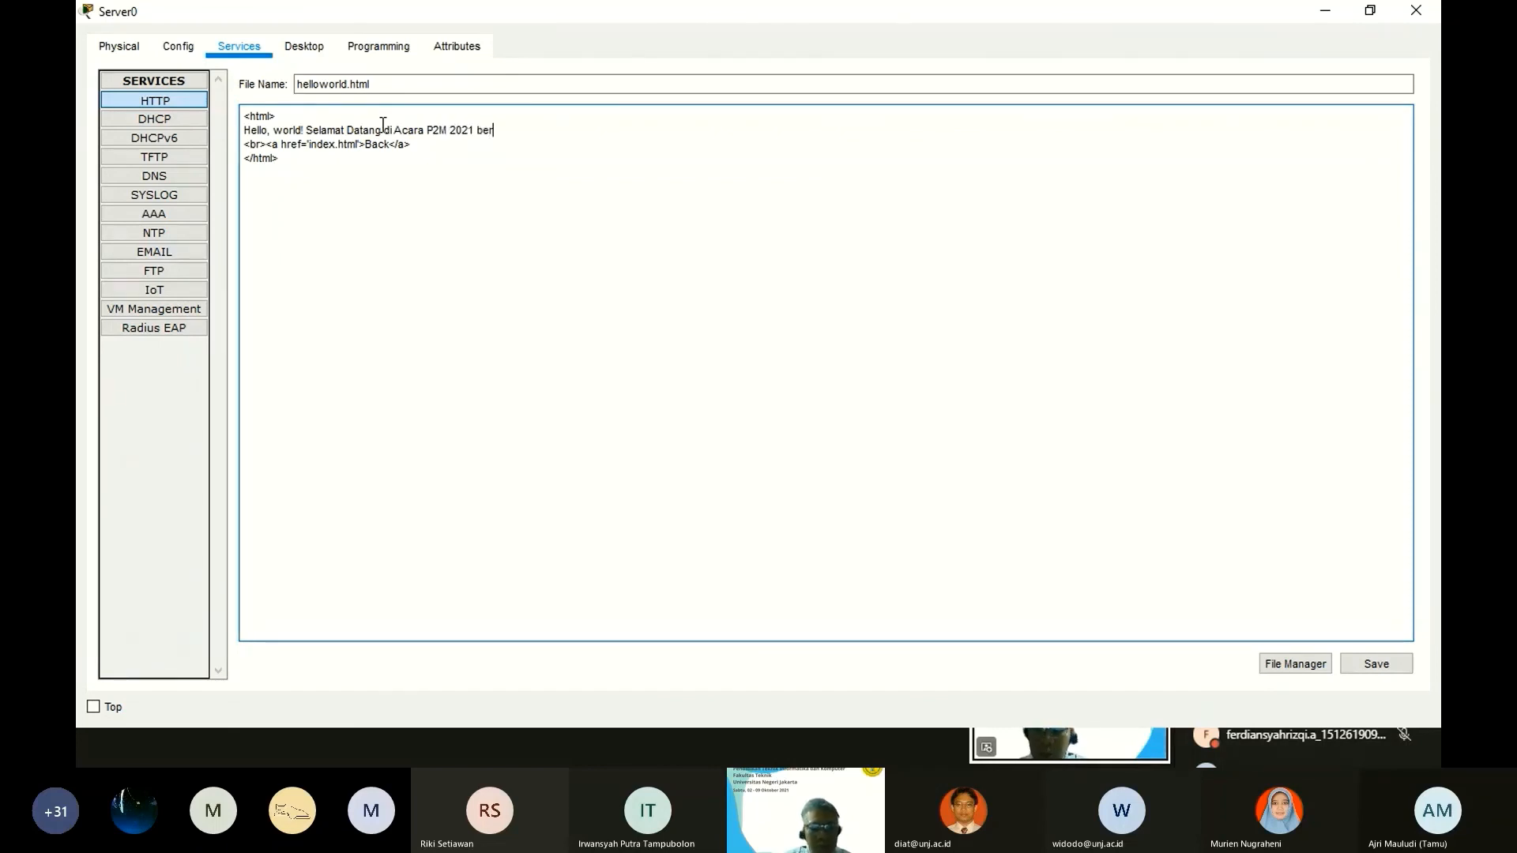
Complete the greeting line in helloworld.html with "bersama" followed by the three hosts' titles and names, separated by commas.
{"action": "type", "text": "sama Pak F"}
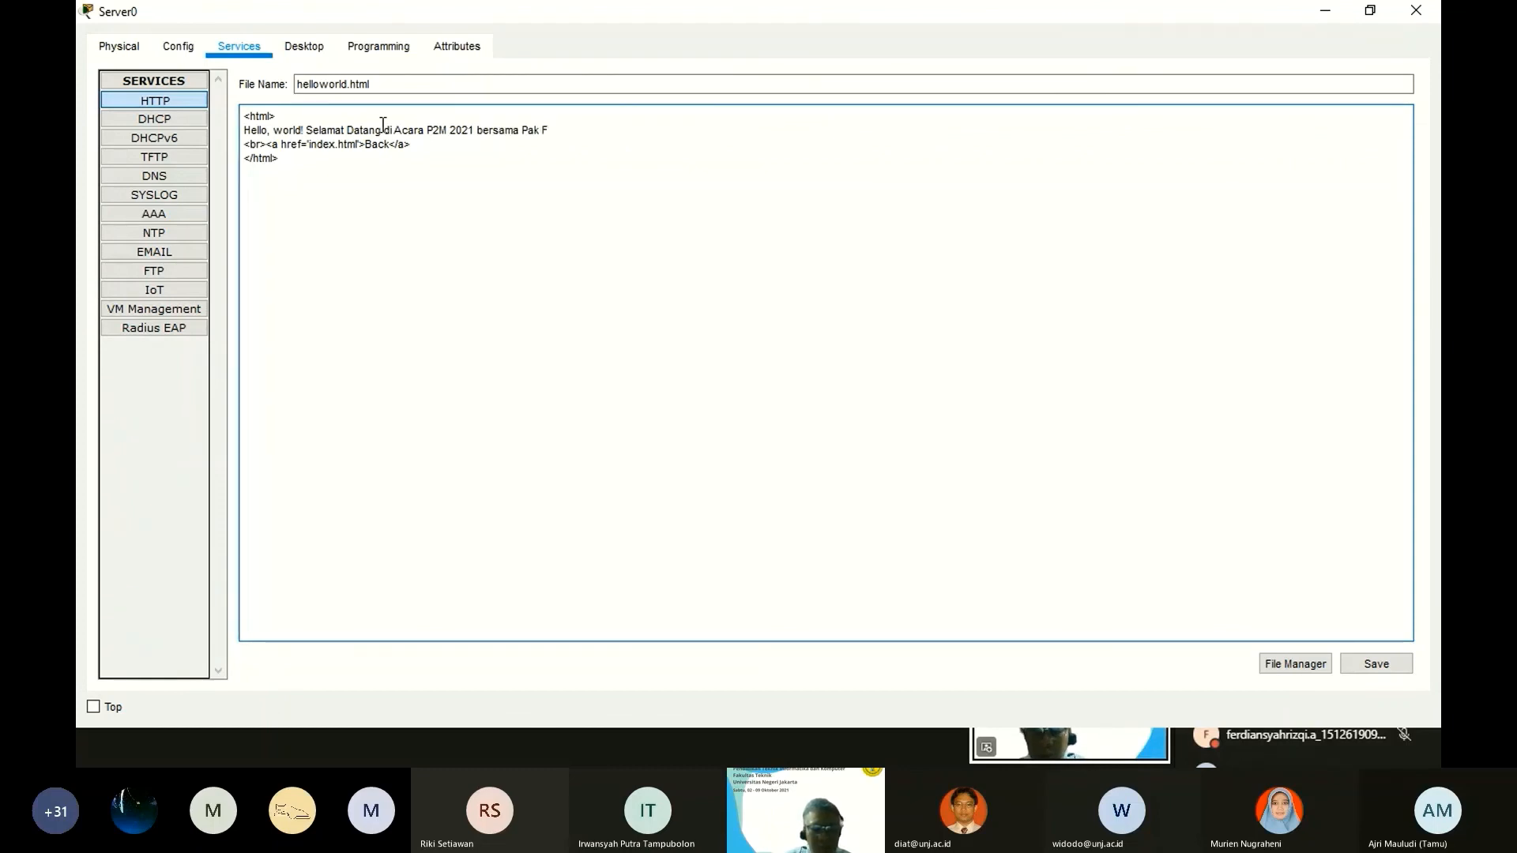
{"action": "type", "text": "icky"}
{"action": "key", "text": "BackSpace"}
{"action": "type", "text": ", Bu"}
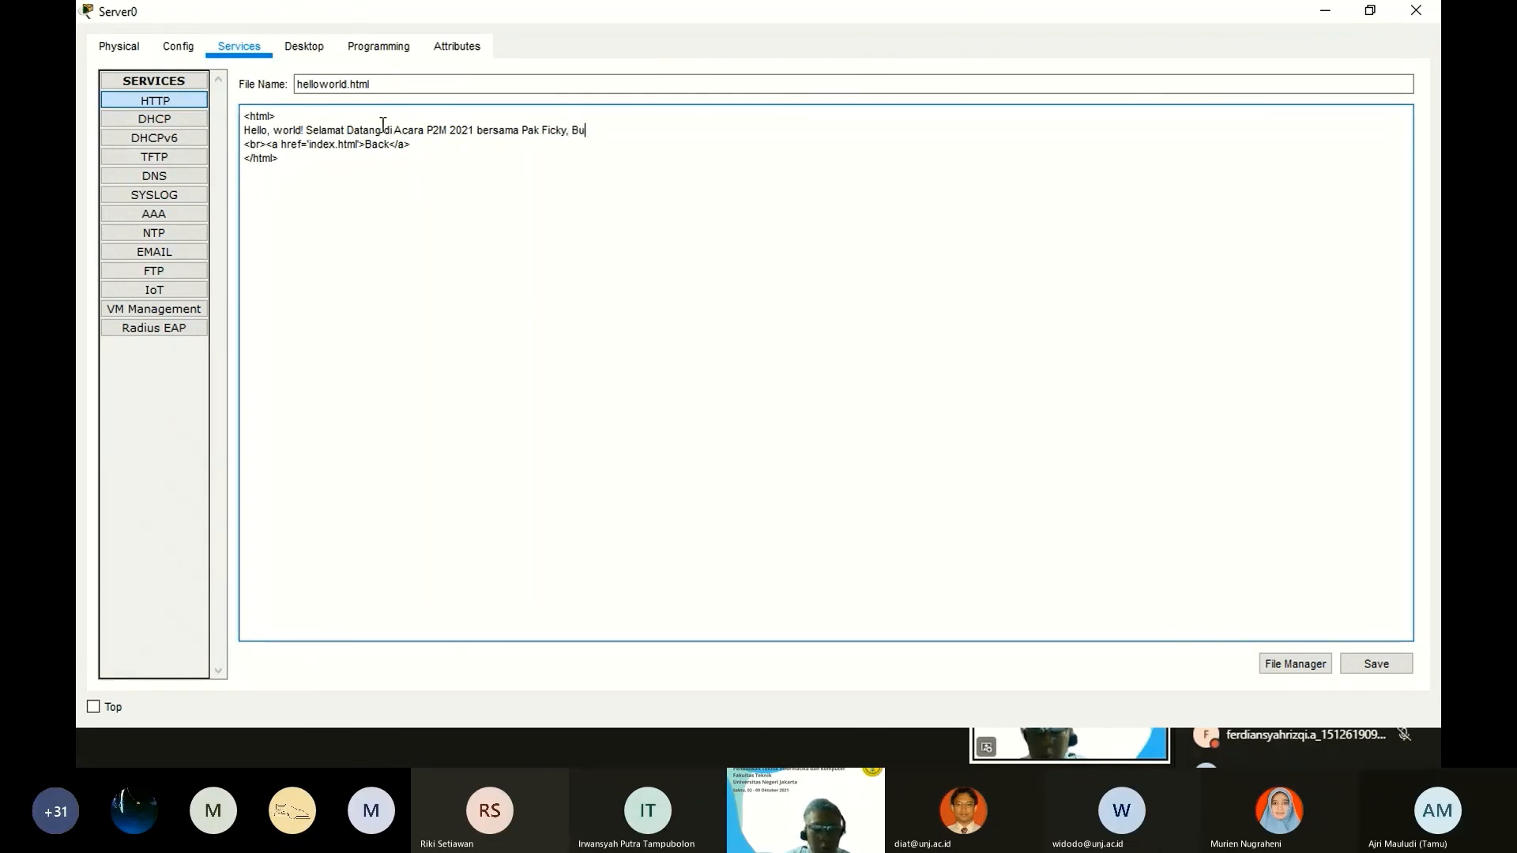
{"action": "type", "text": " Murien"}
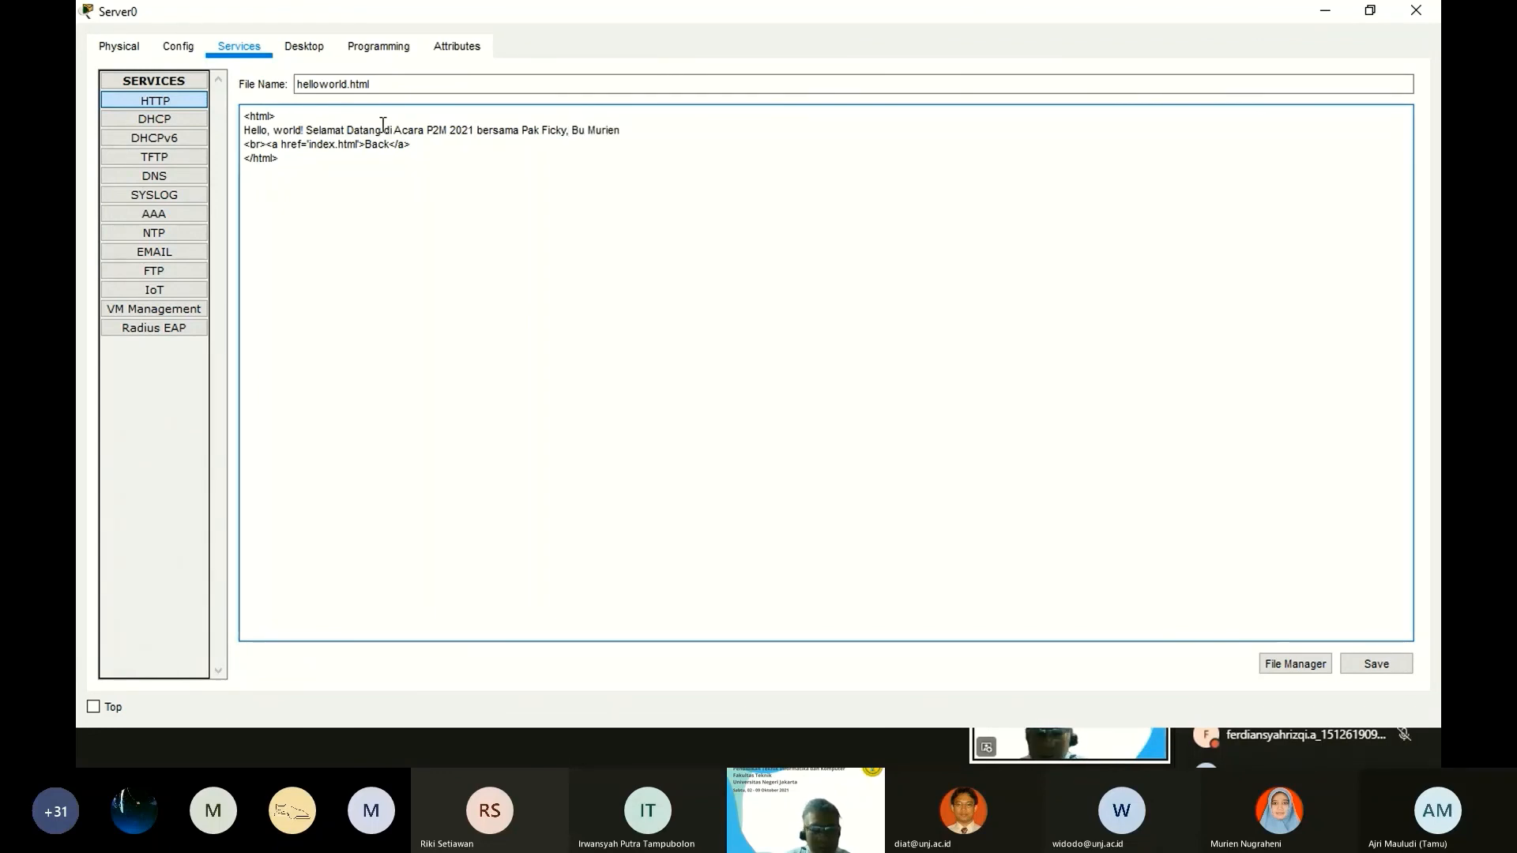
{"action": "type", "text": ","}
{"action": "type", "text": " Pak "}
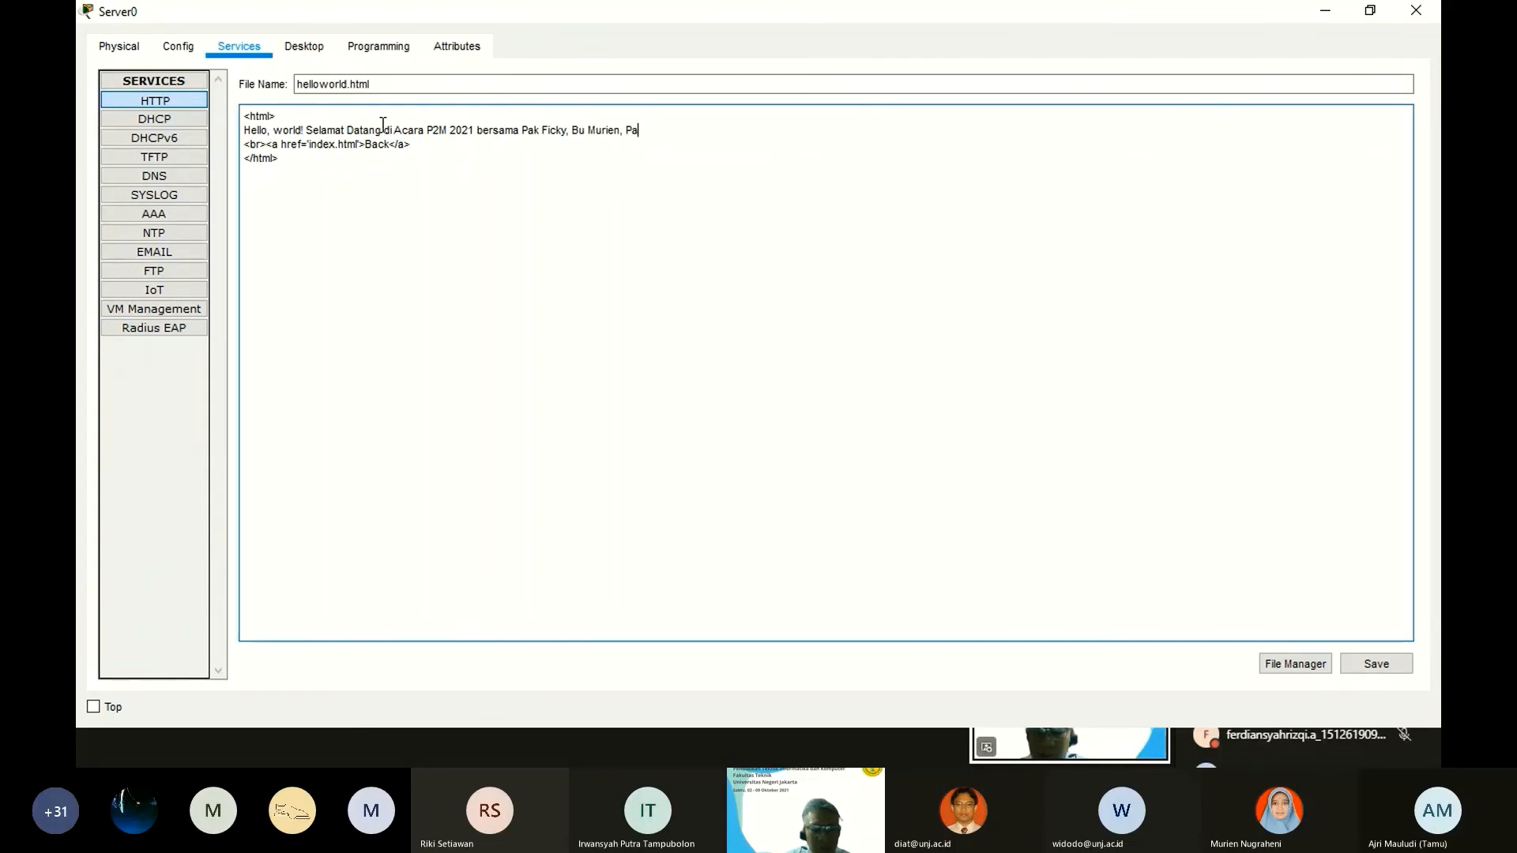
{"action": "type", "text": "Diat"}
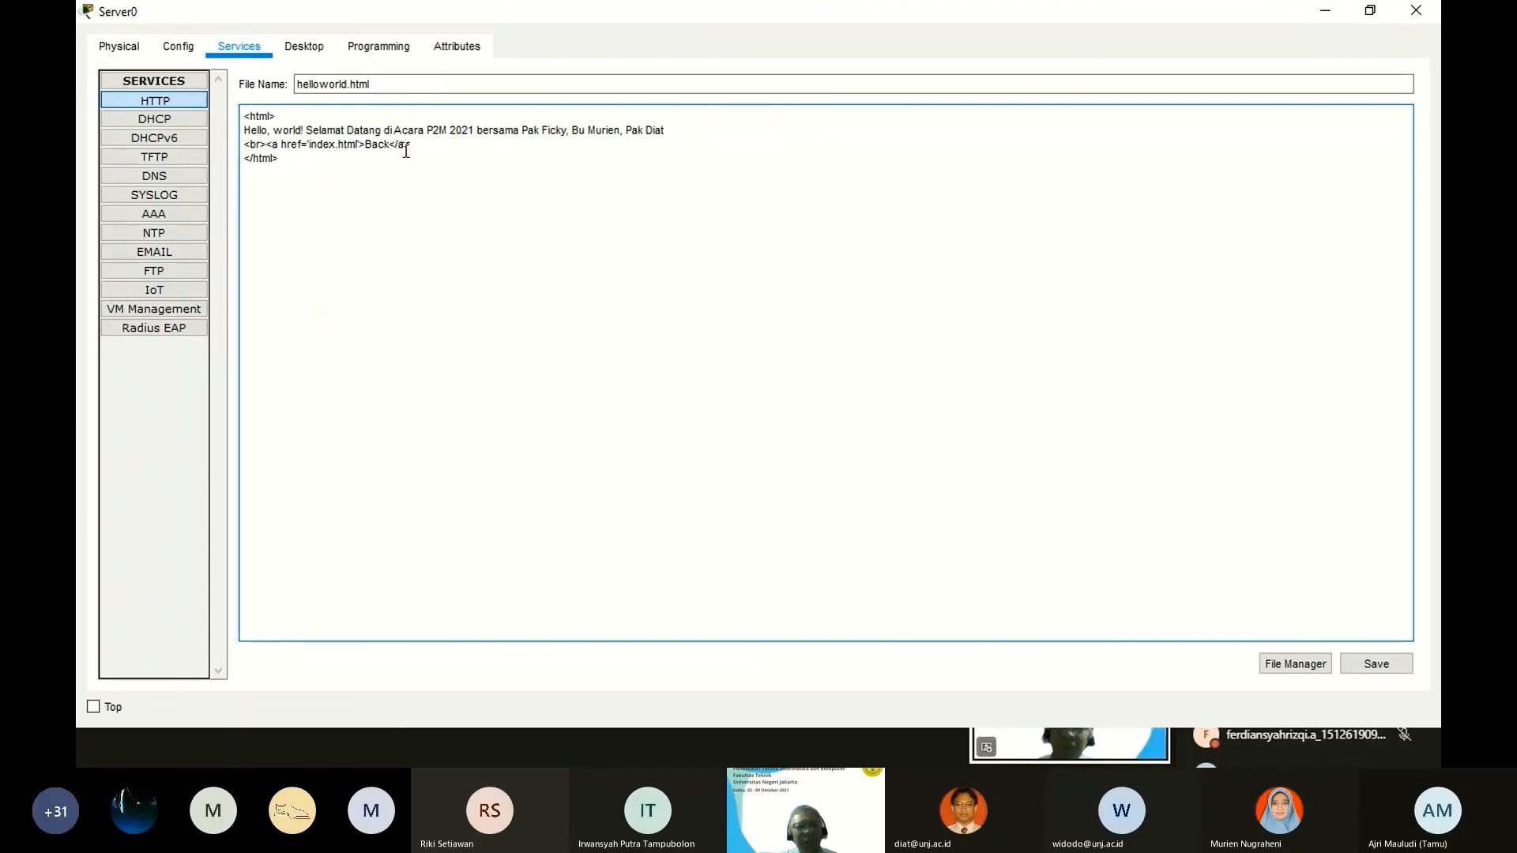
Save helloworld.html over the existing file and close the server's window.
{"action": "left_click", "coordinate": [1373, 663]}
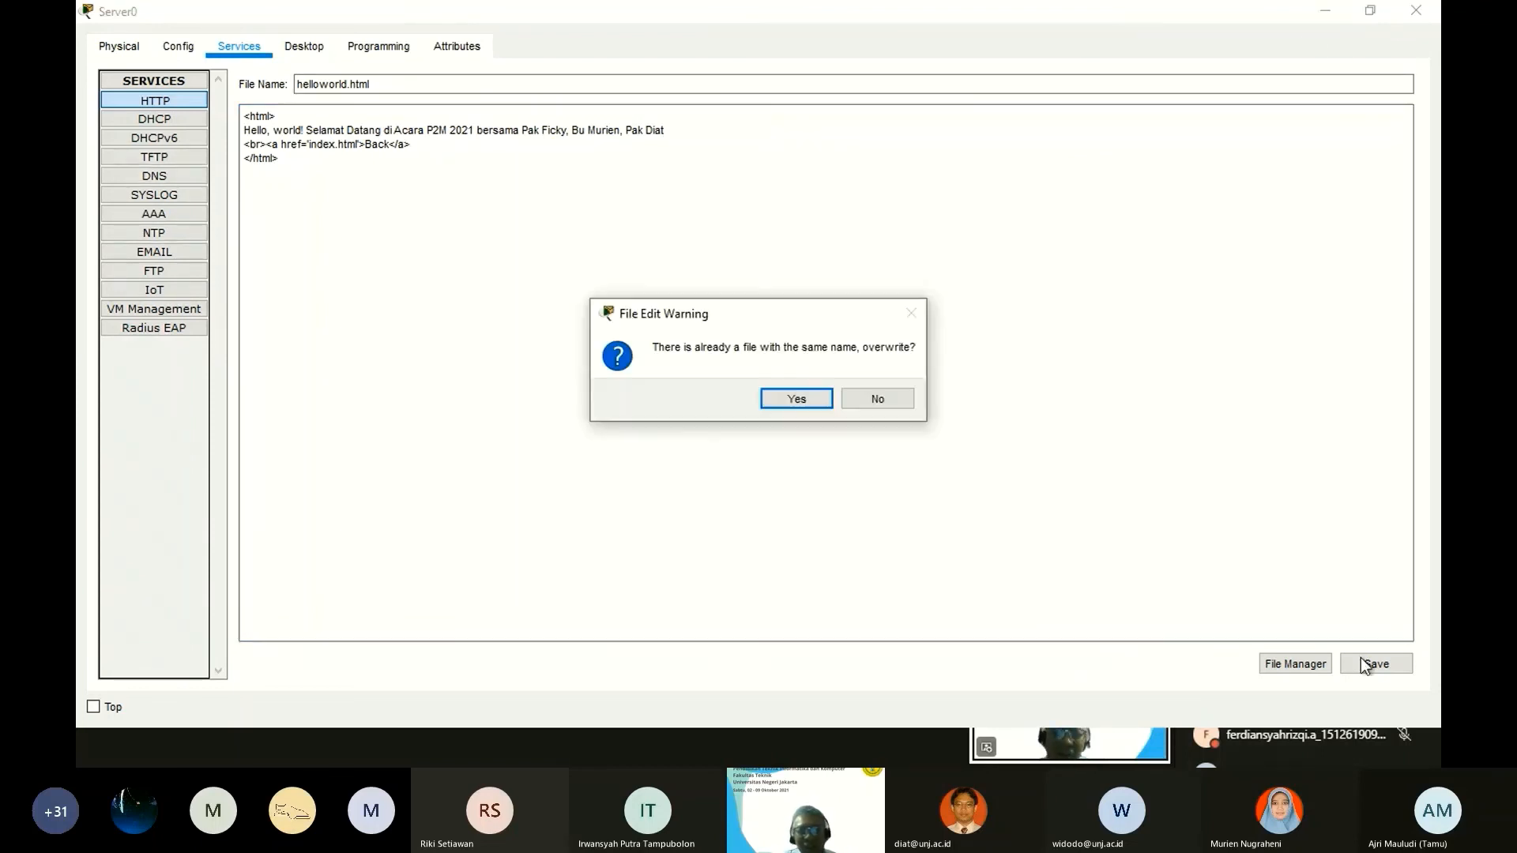
{"action": "left_click", "coordinate": [797, 398]}
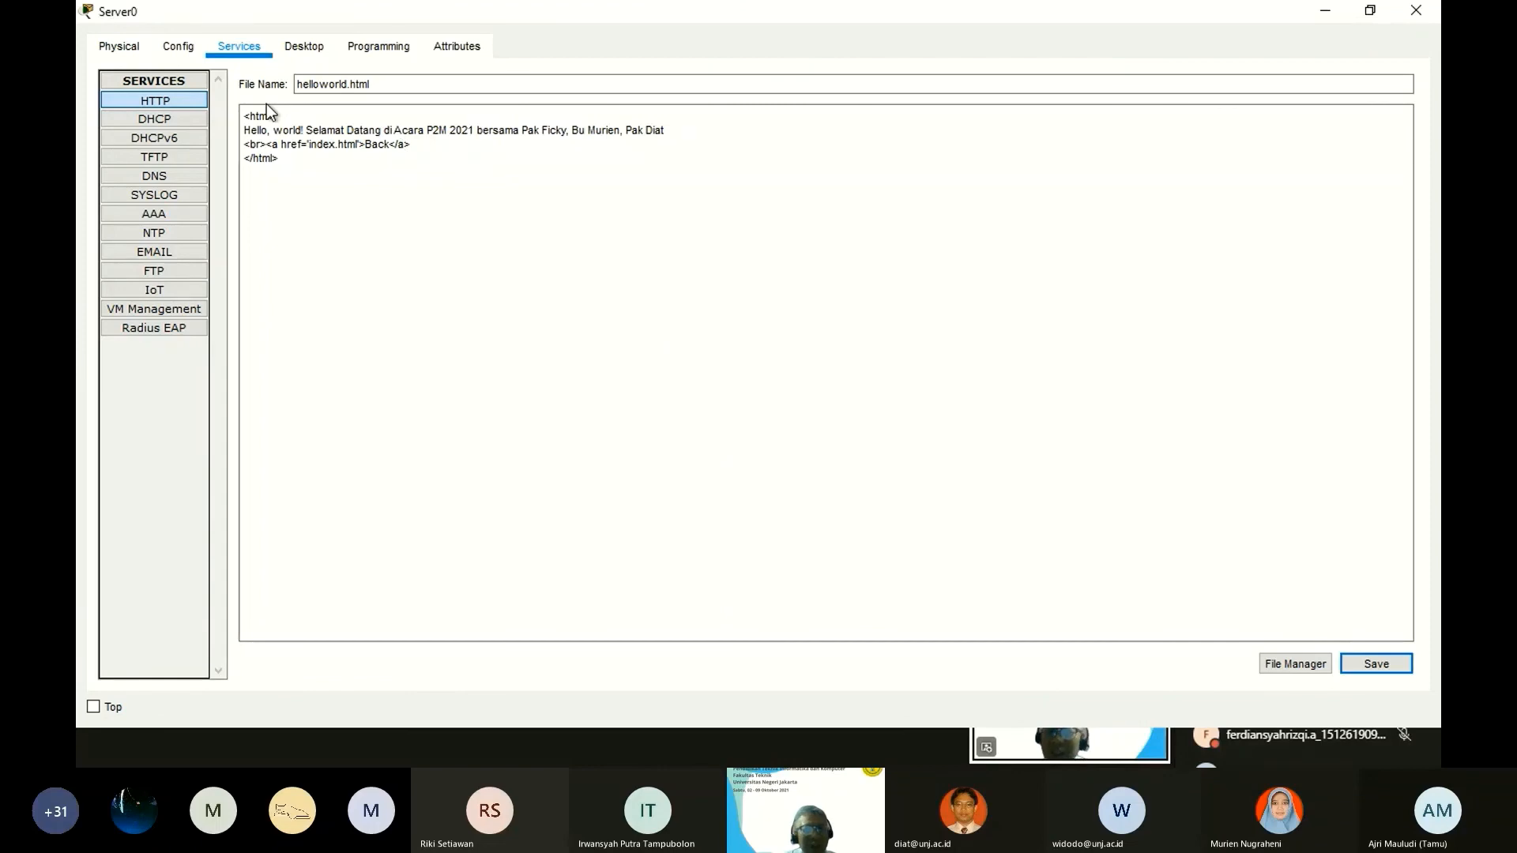
{"action": "left_click", "coordinate": [130, 49]}
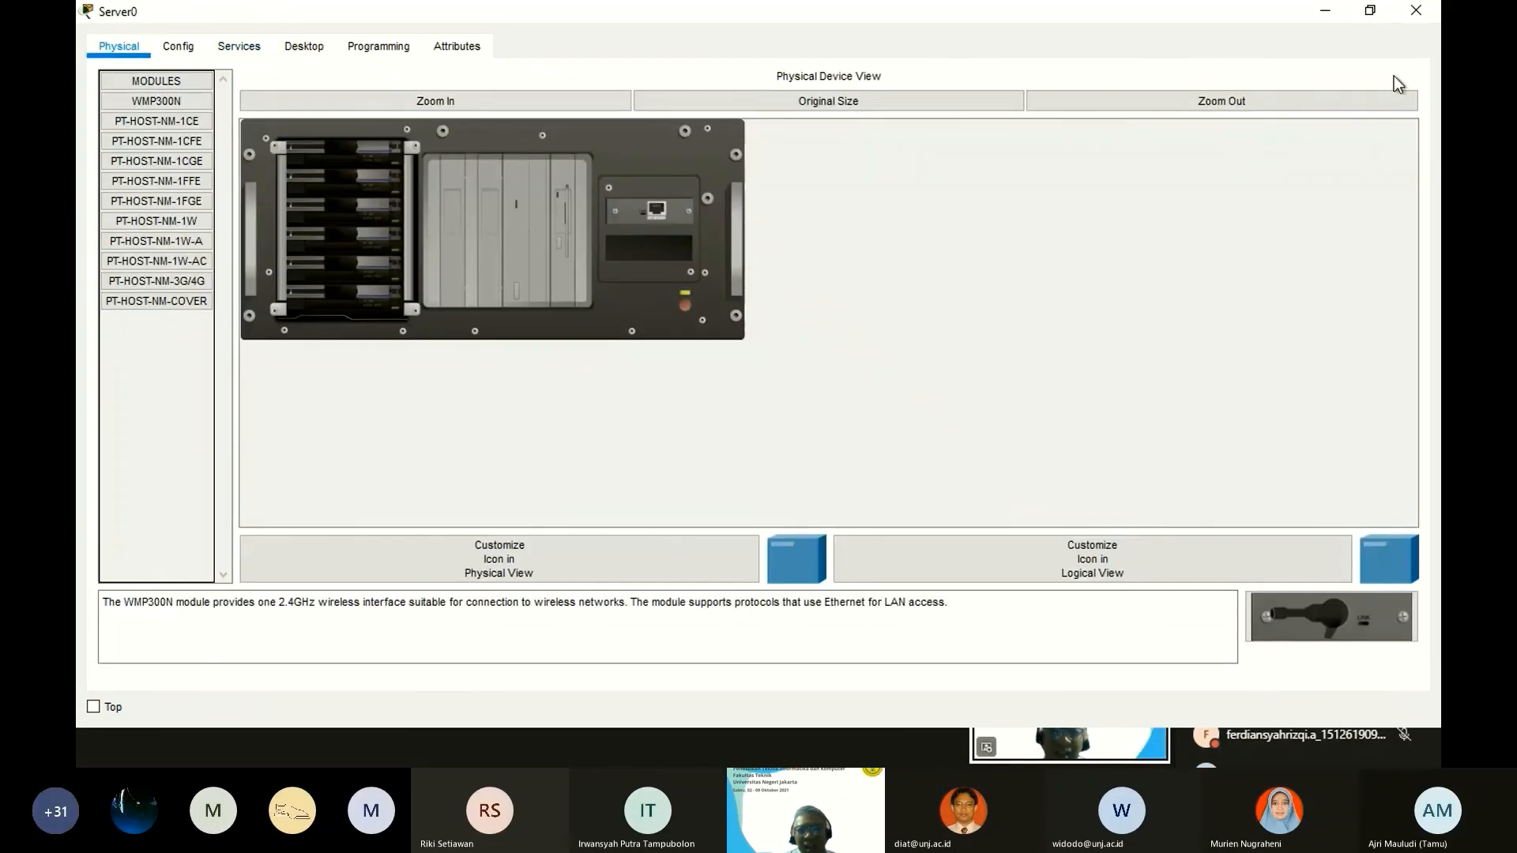
{"action": "left_click", "coordinate": [1415, 10]}
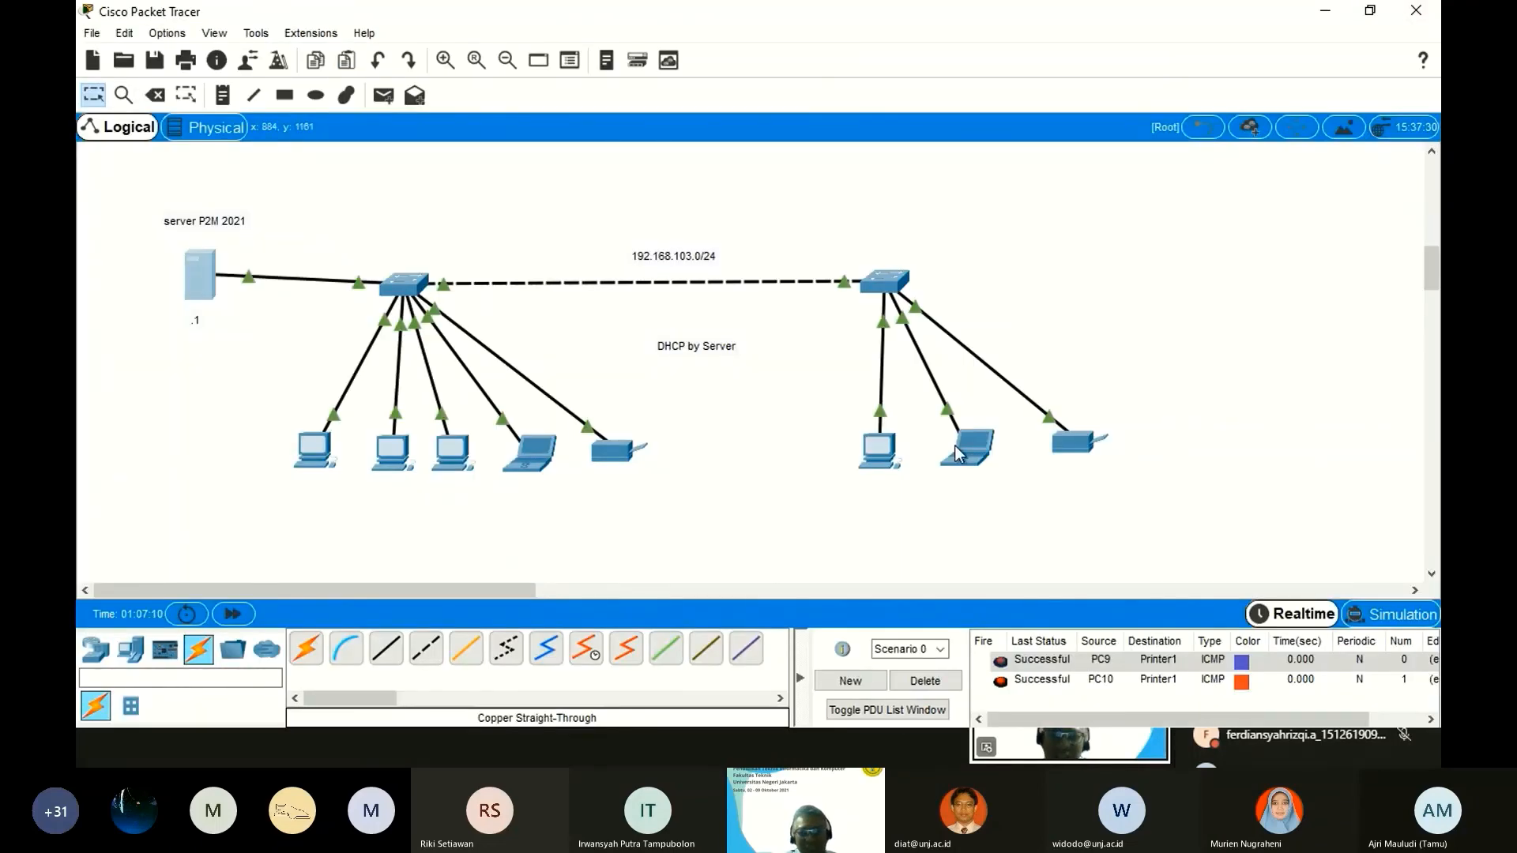
Load 192.168.103.1 in the web browser of the second switch's laptop, with its window maximized.
{"action": "left_click", "coordinate": [971, 462]}
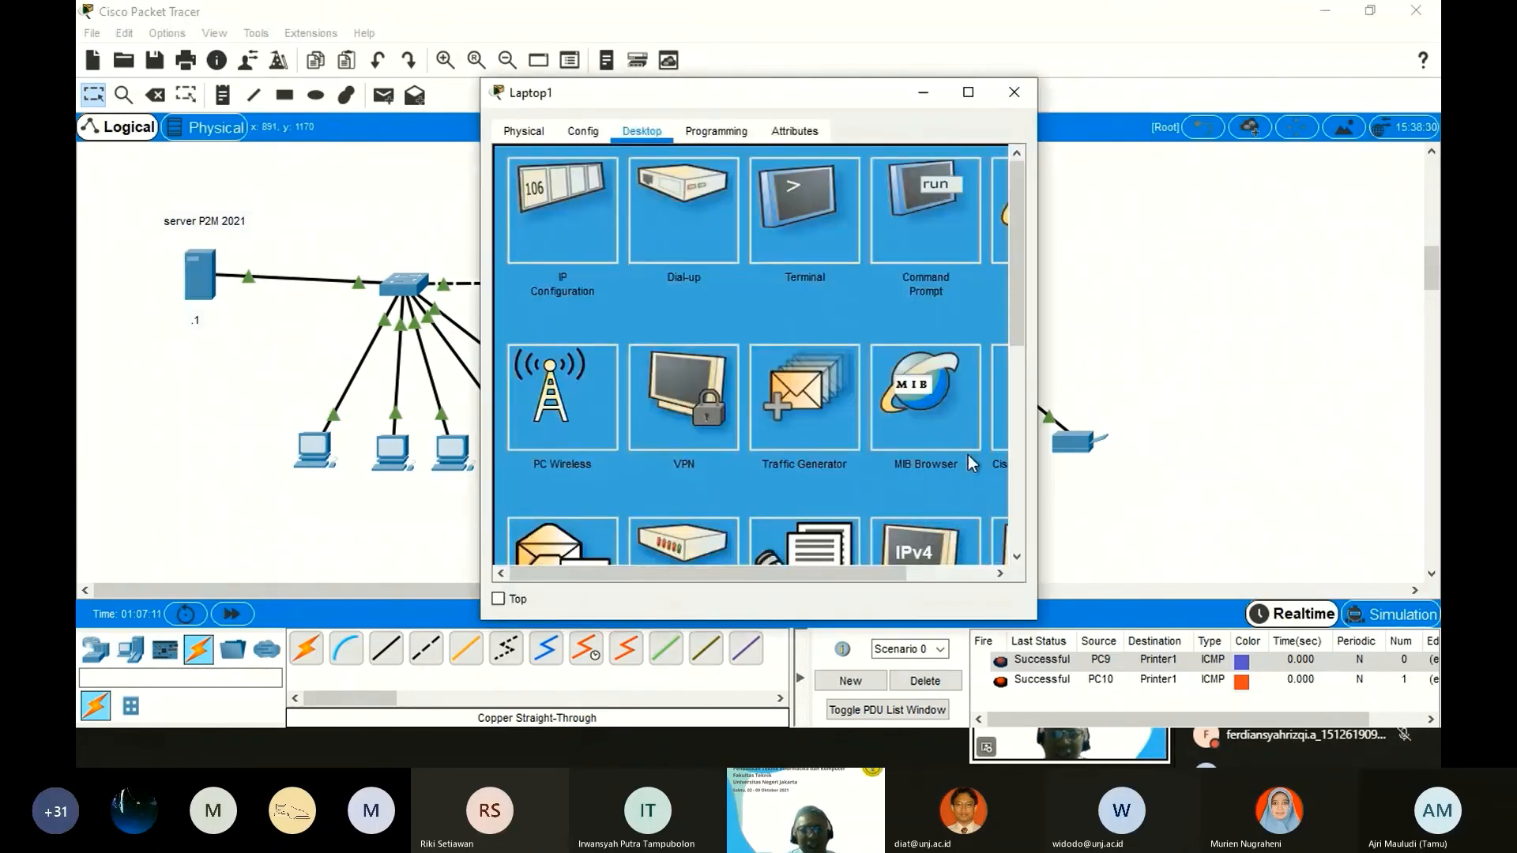
{"action": "left_click", "coordinate": [968, 92]}
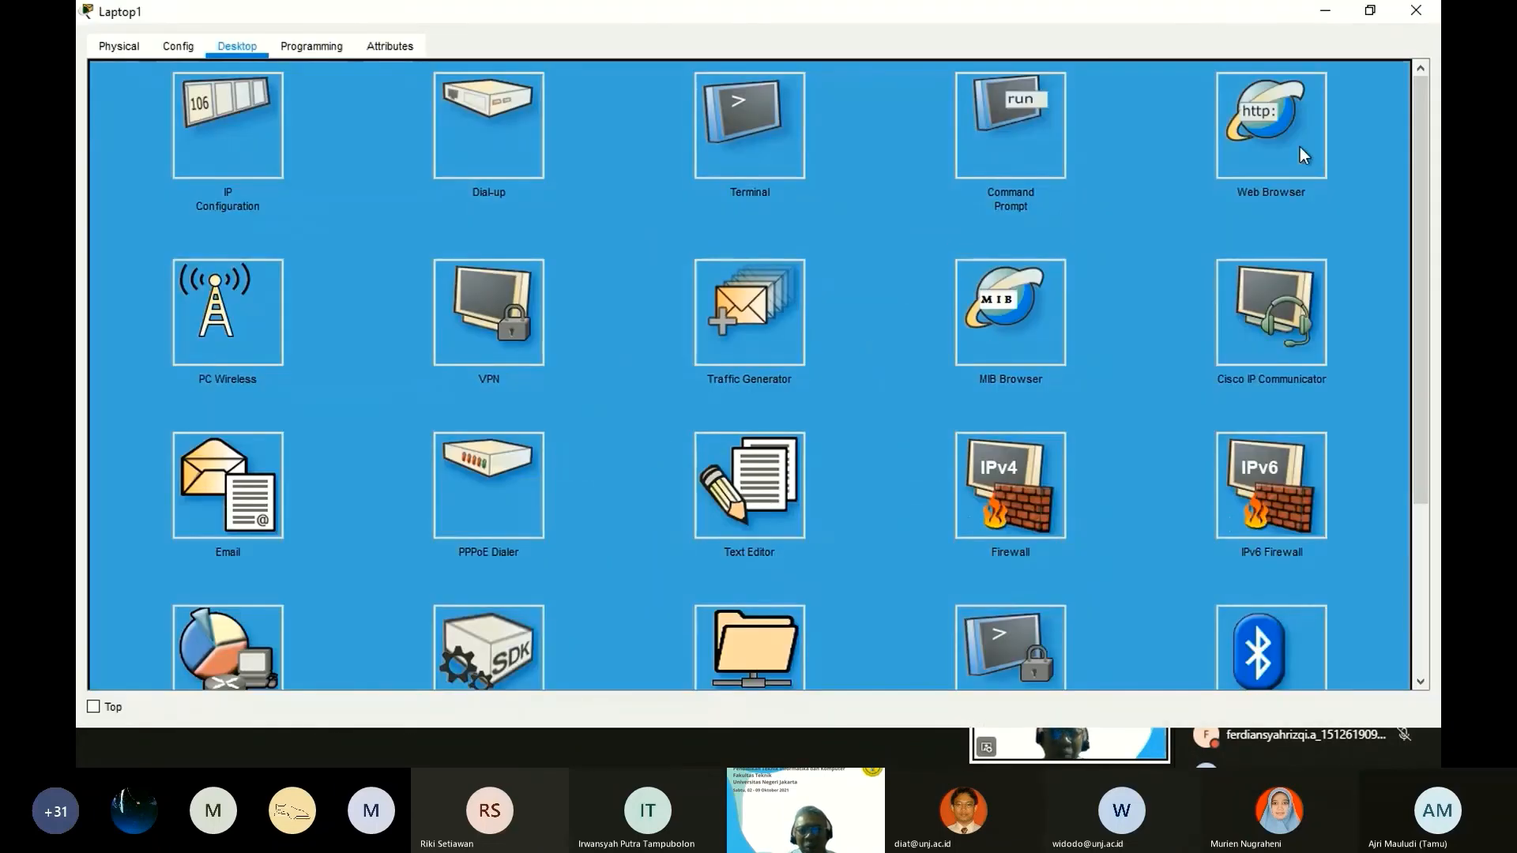
{"action": "left_click", "coordinate": [1300, 147]}
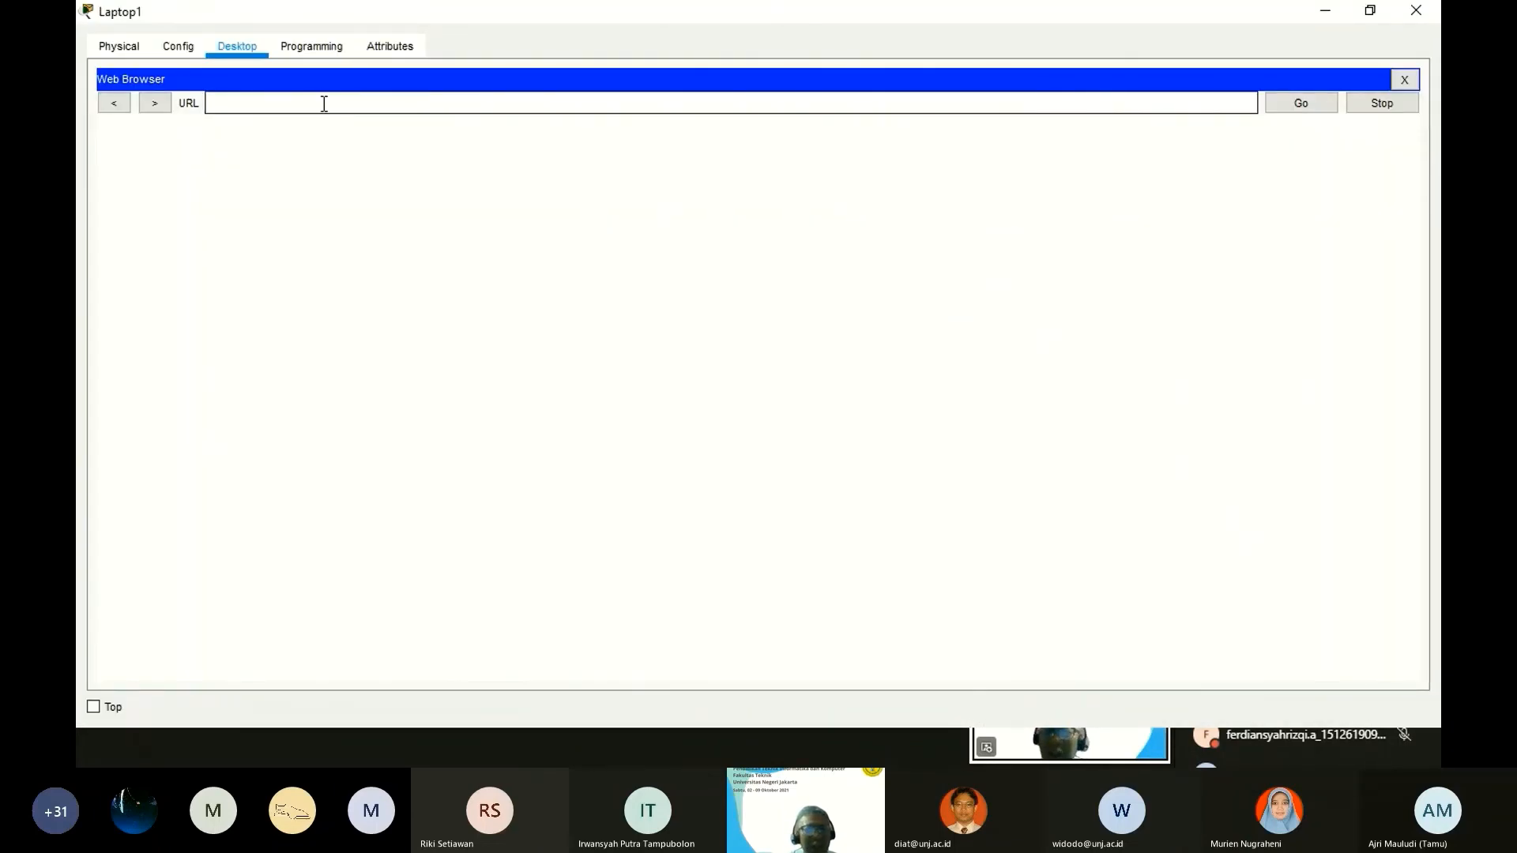
{"action": "left_click", "coordinate": [323, 103]}
{"action": "type", "text": "192"}
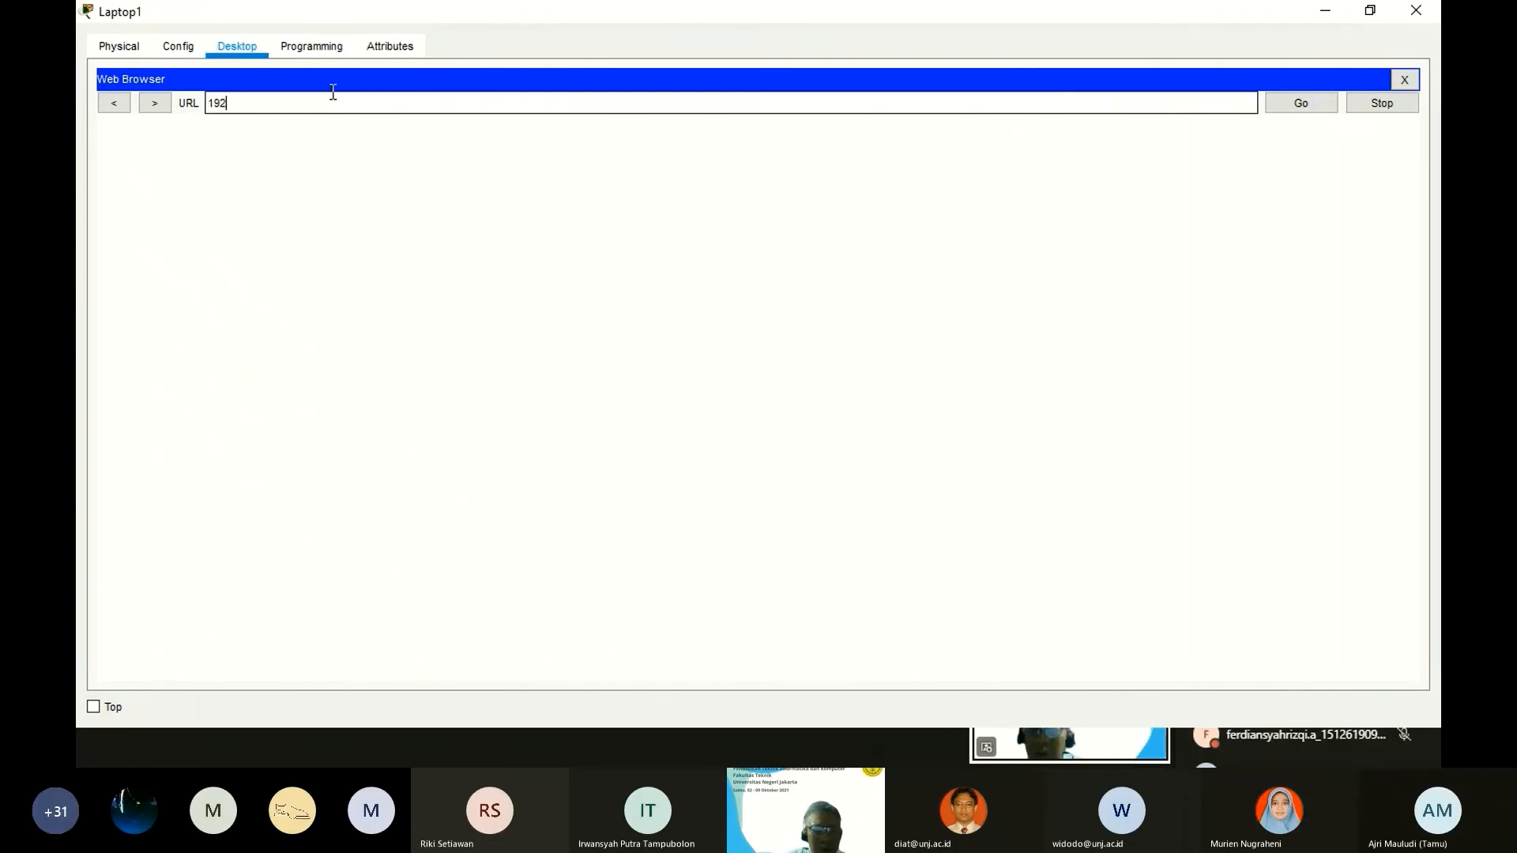
{"action": "type", "text": ".168."}
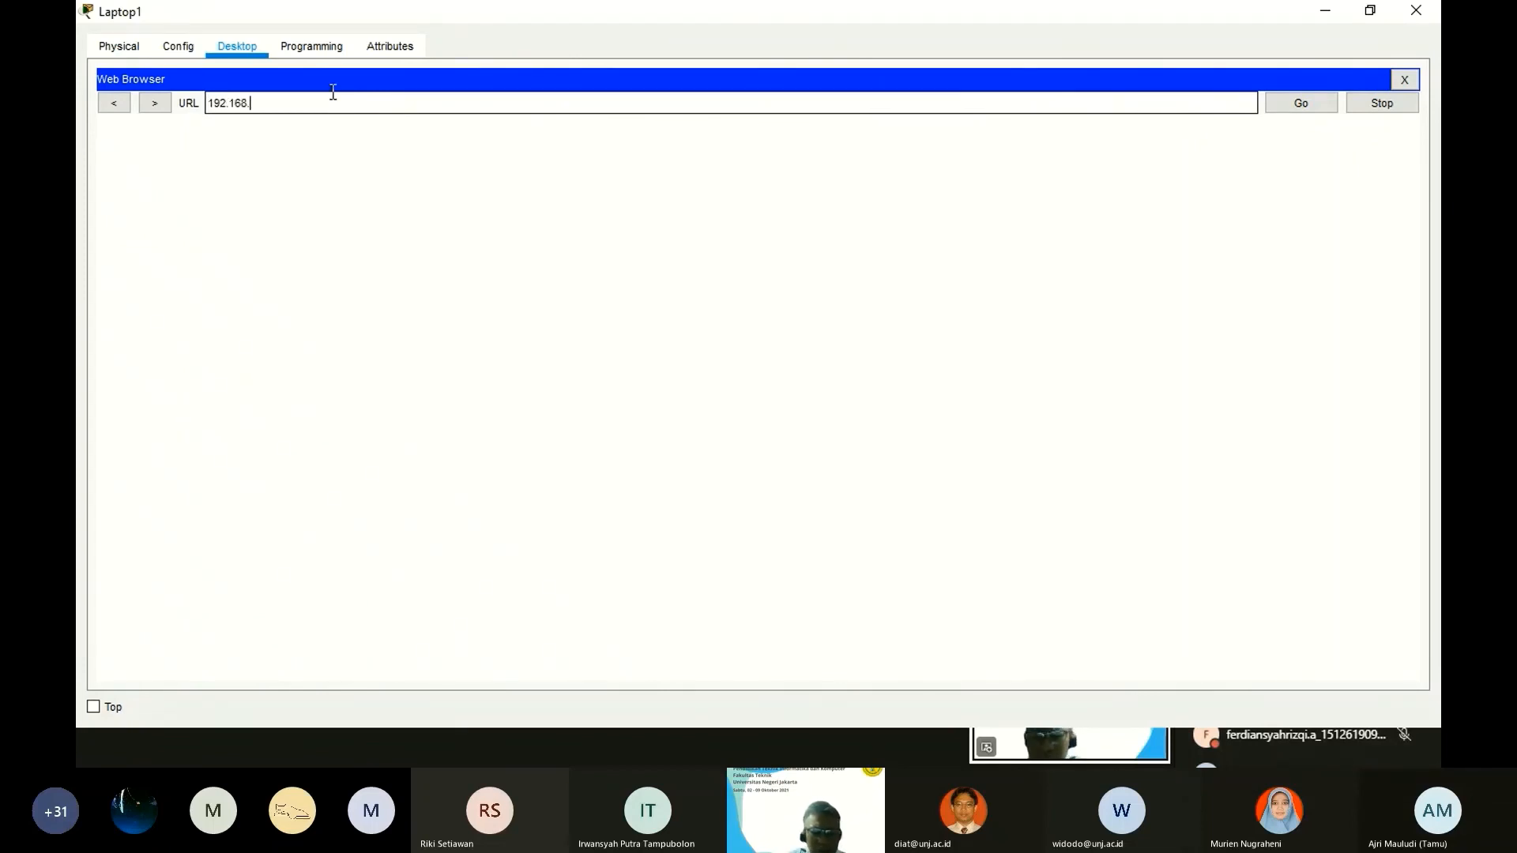
{"action": "type", "text": "10"}
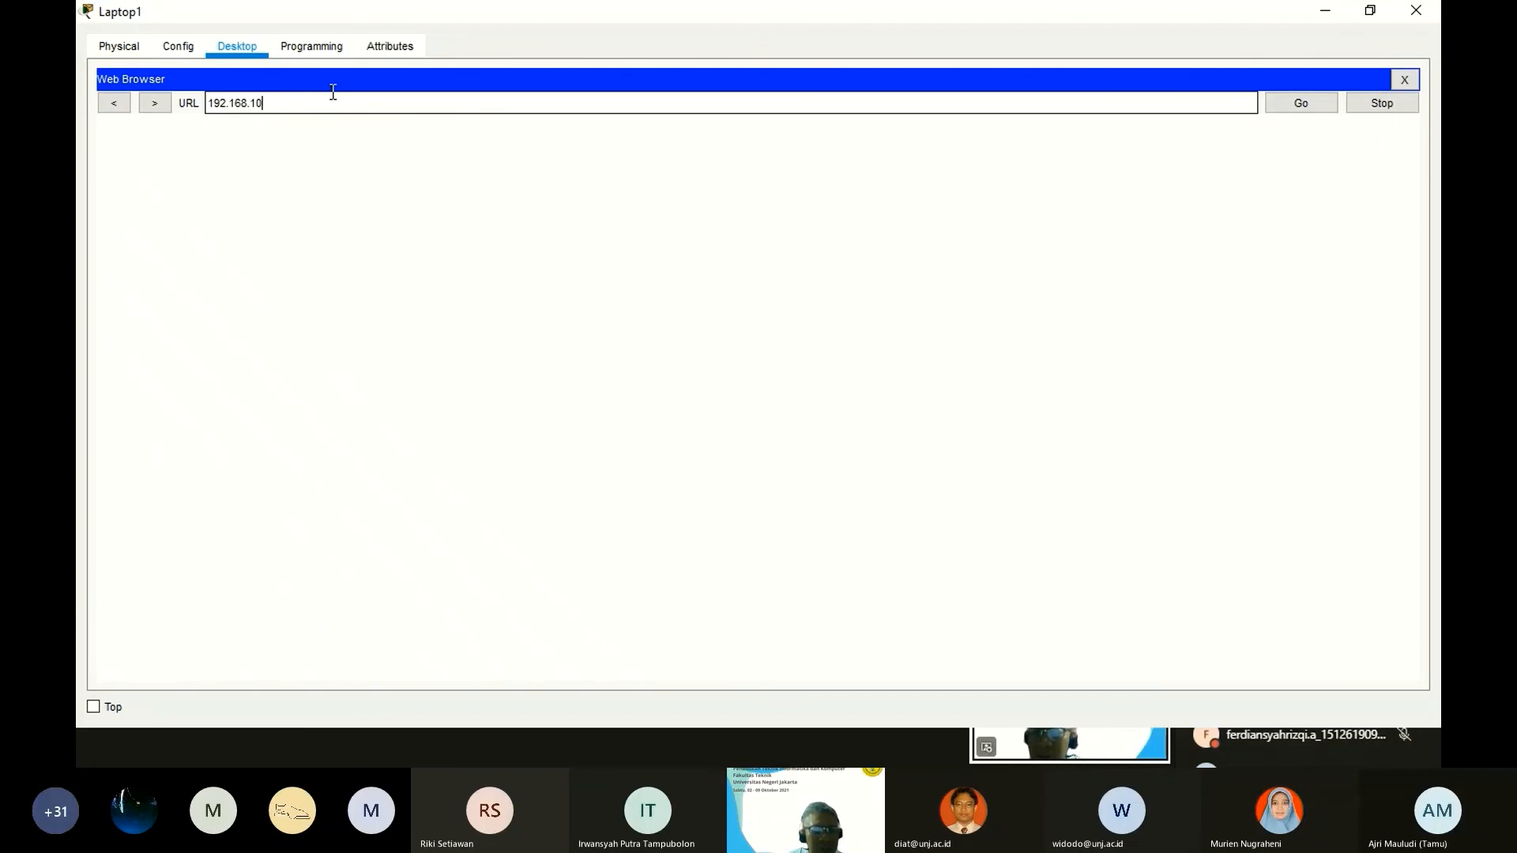
{"action": "type", "text": "3.1"}
{"action": "key", "text": "Return"}
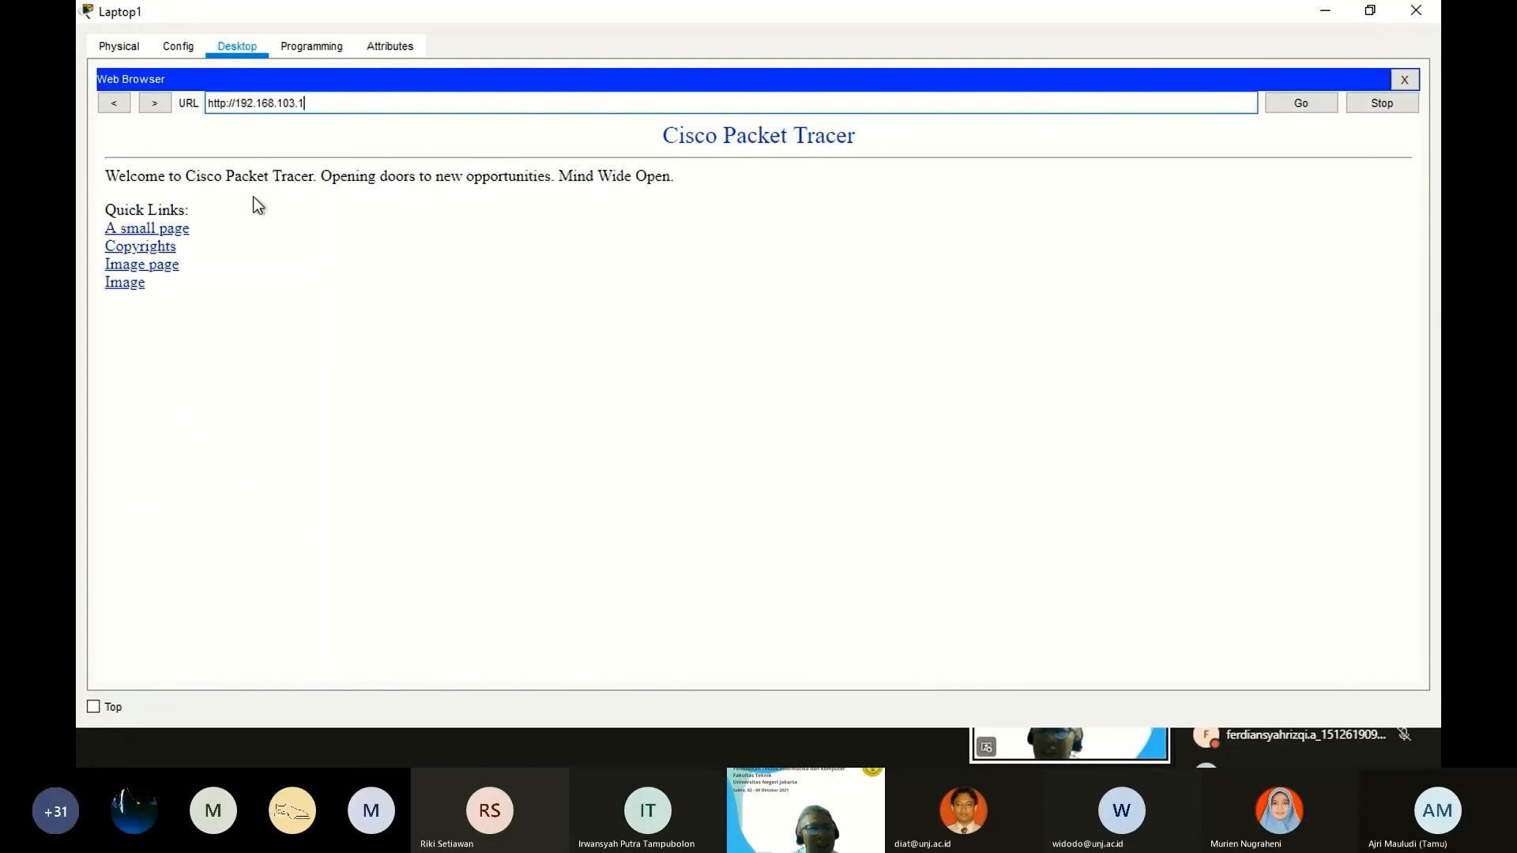
View the "A small page" link's content, return to the server's home page, and close the laptop's window.
{"action": "left_click", "coordinate": [169, 234]}
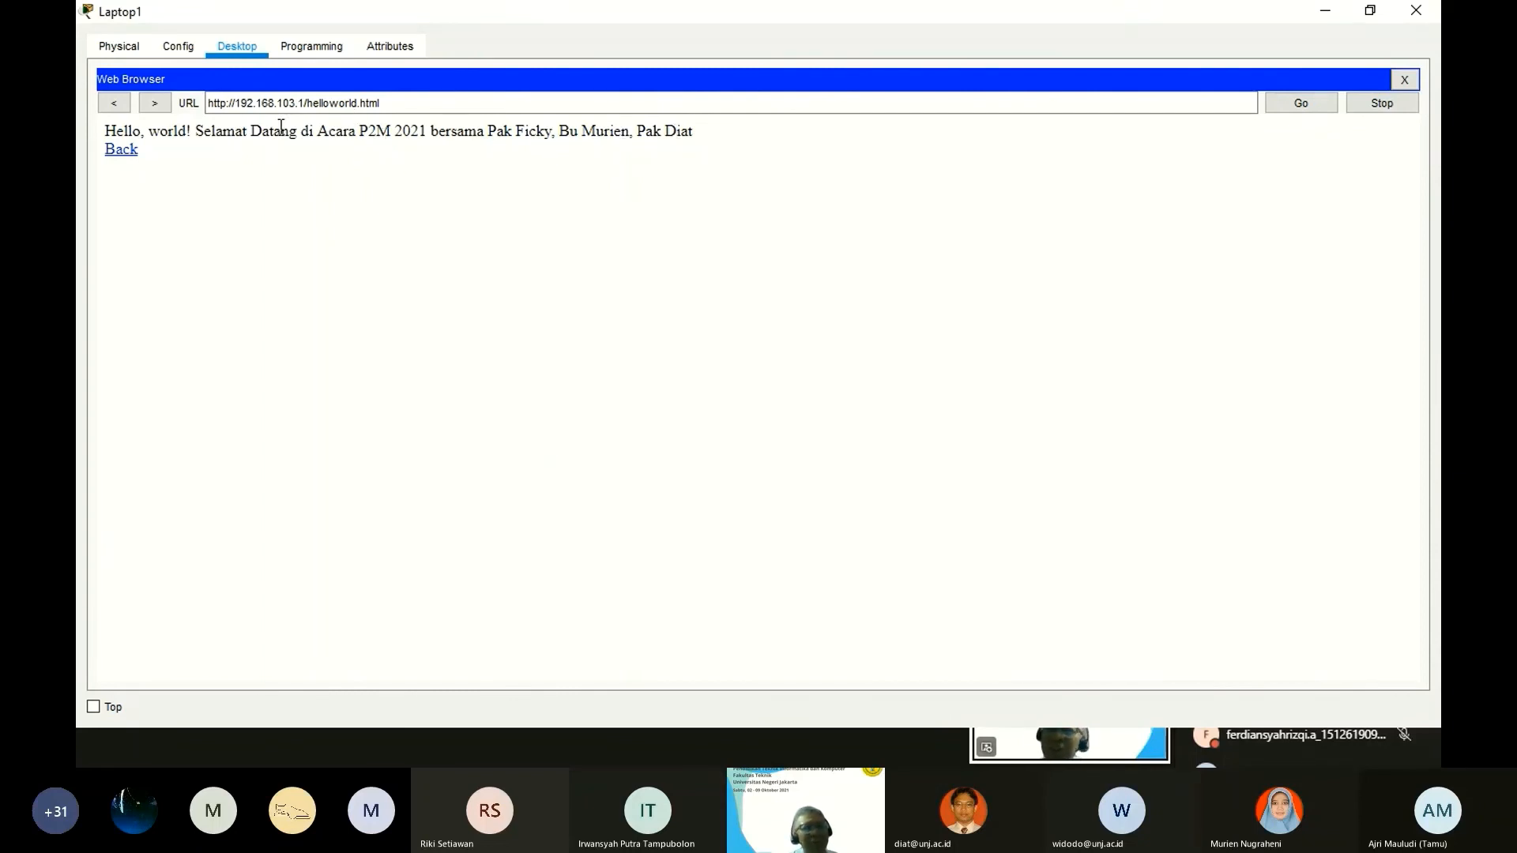
{"action": "left_click", "coordinate": [114, 104]}
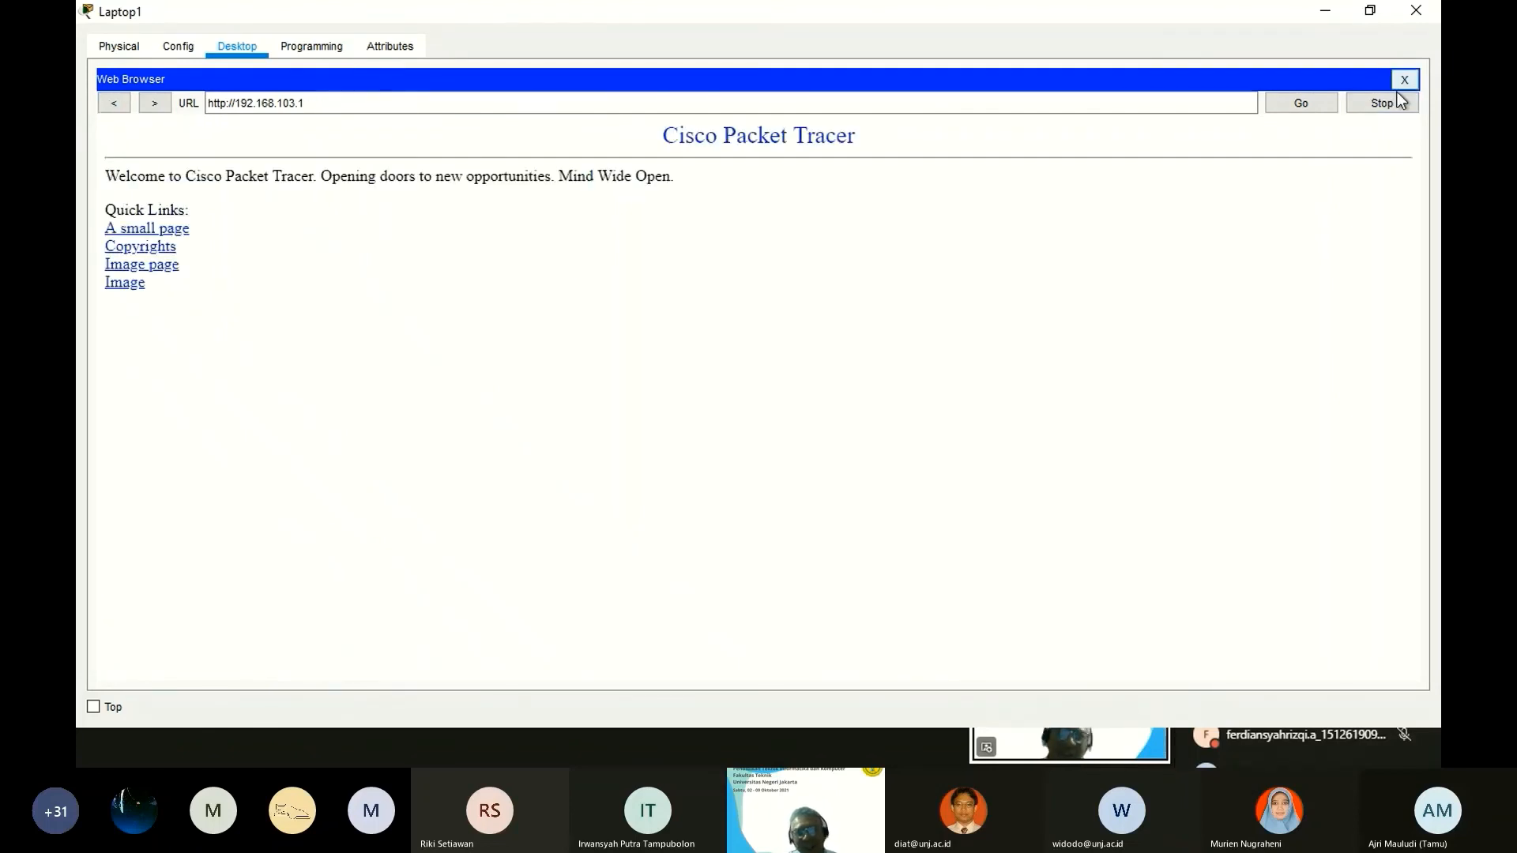
{"action": "left_click", "coordinate": [1411, 12]}
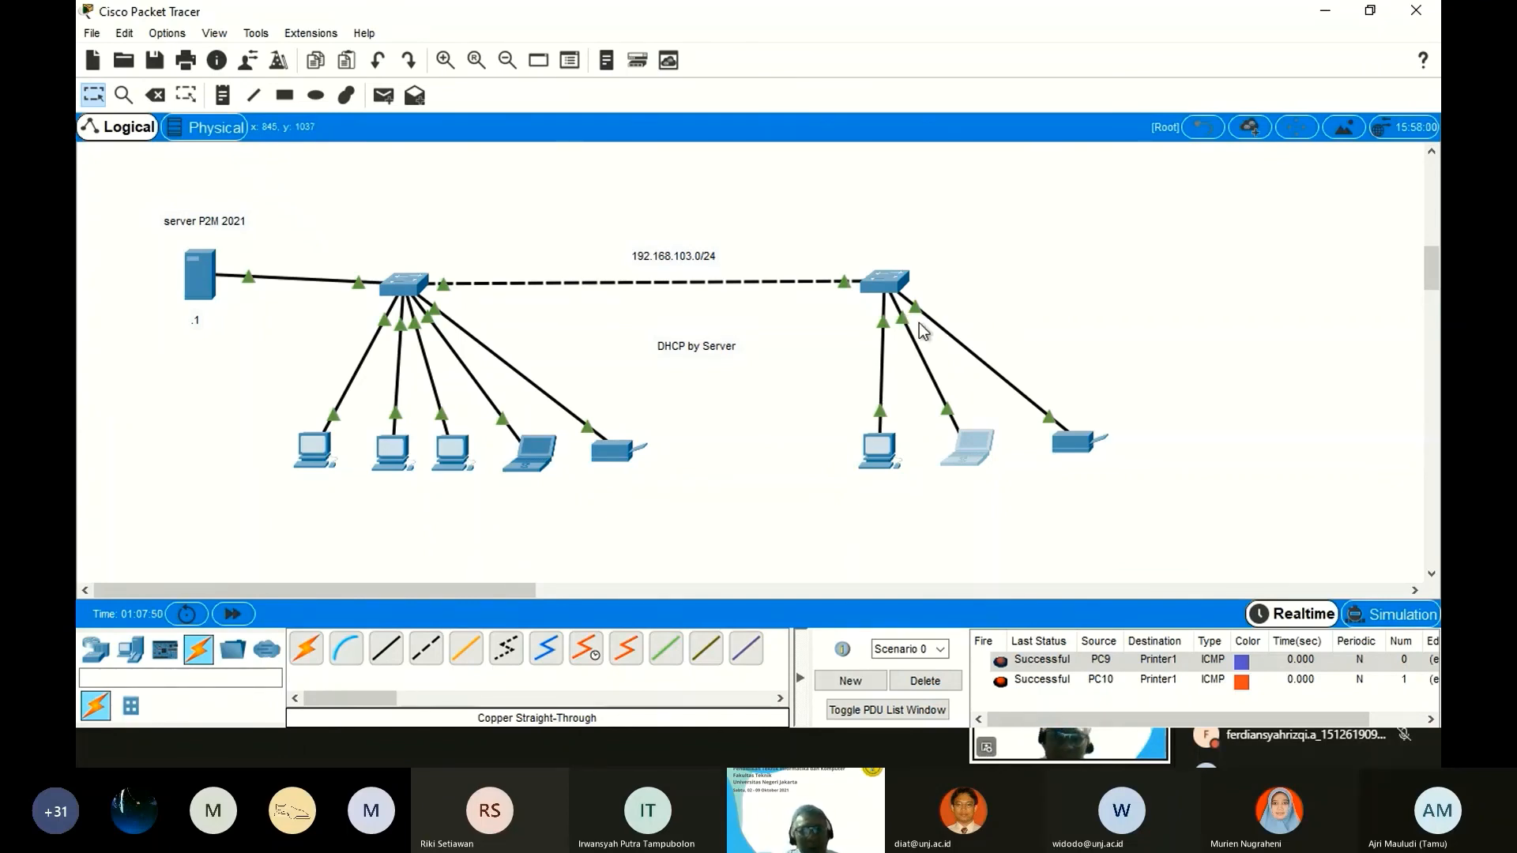
Add the note "HTTP server" below the "DHCP by Server" note between the two switches.
{"action": "left_click", "coordinate": [222, 95]}
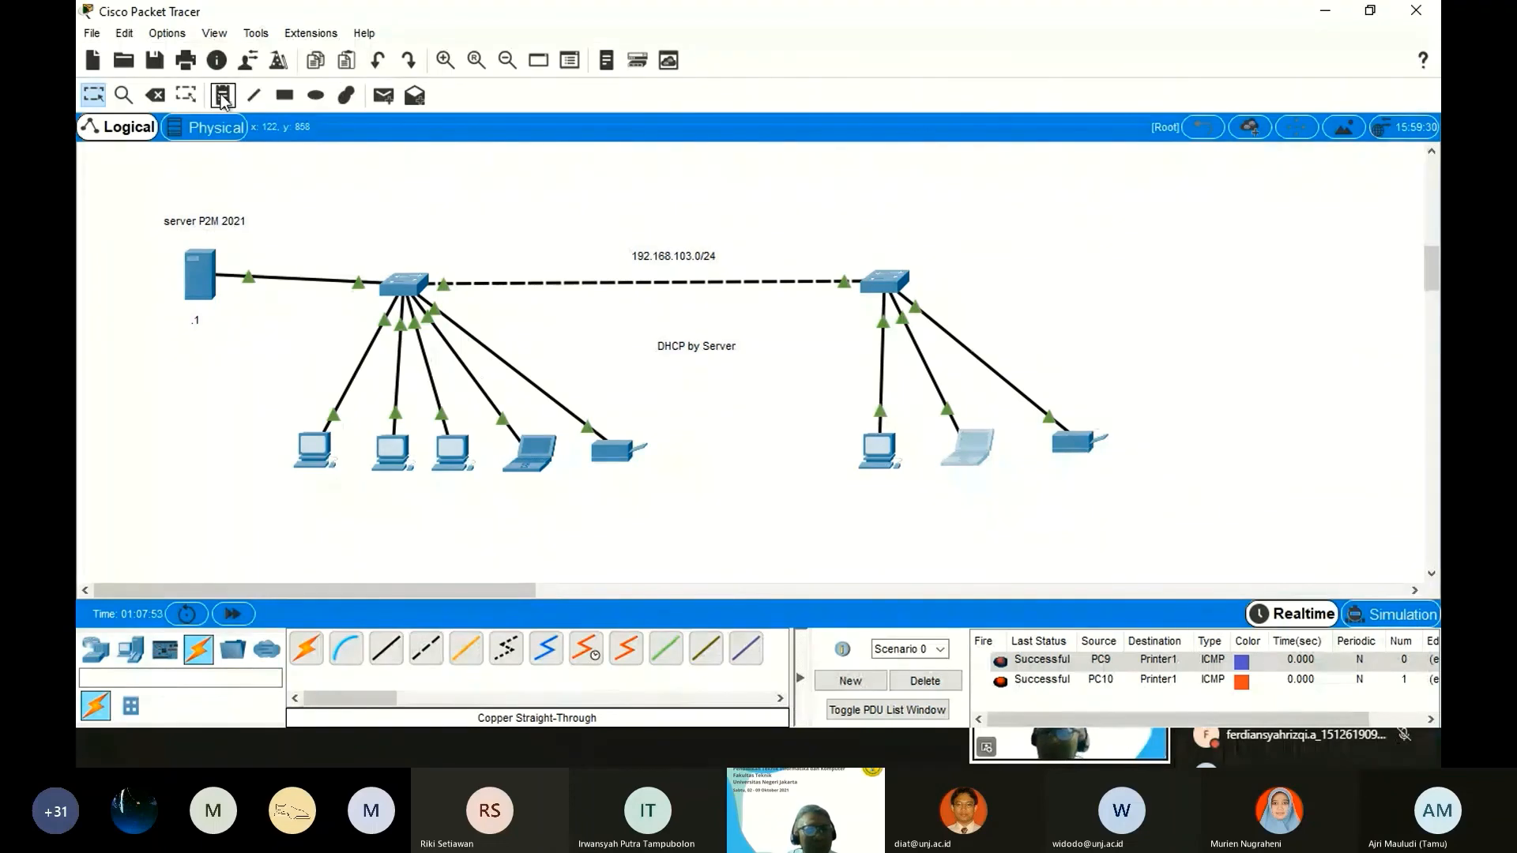
{"action": "left_click", "coordinate": [659, 373]}
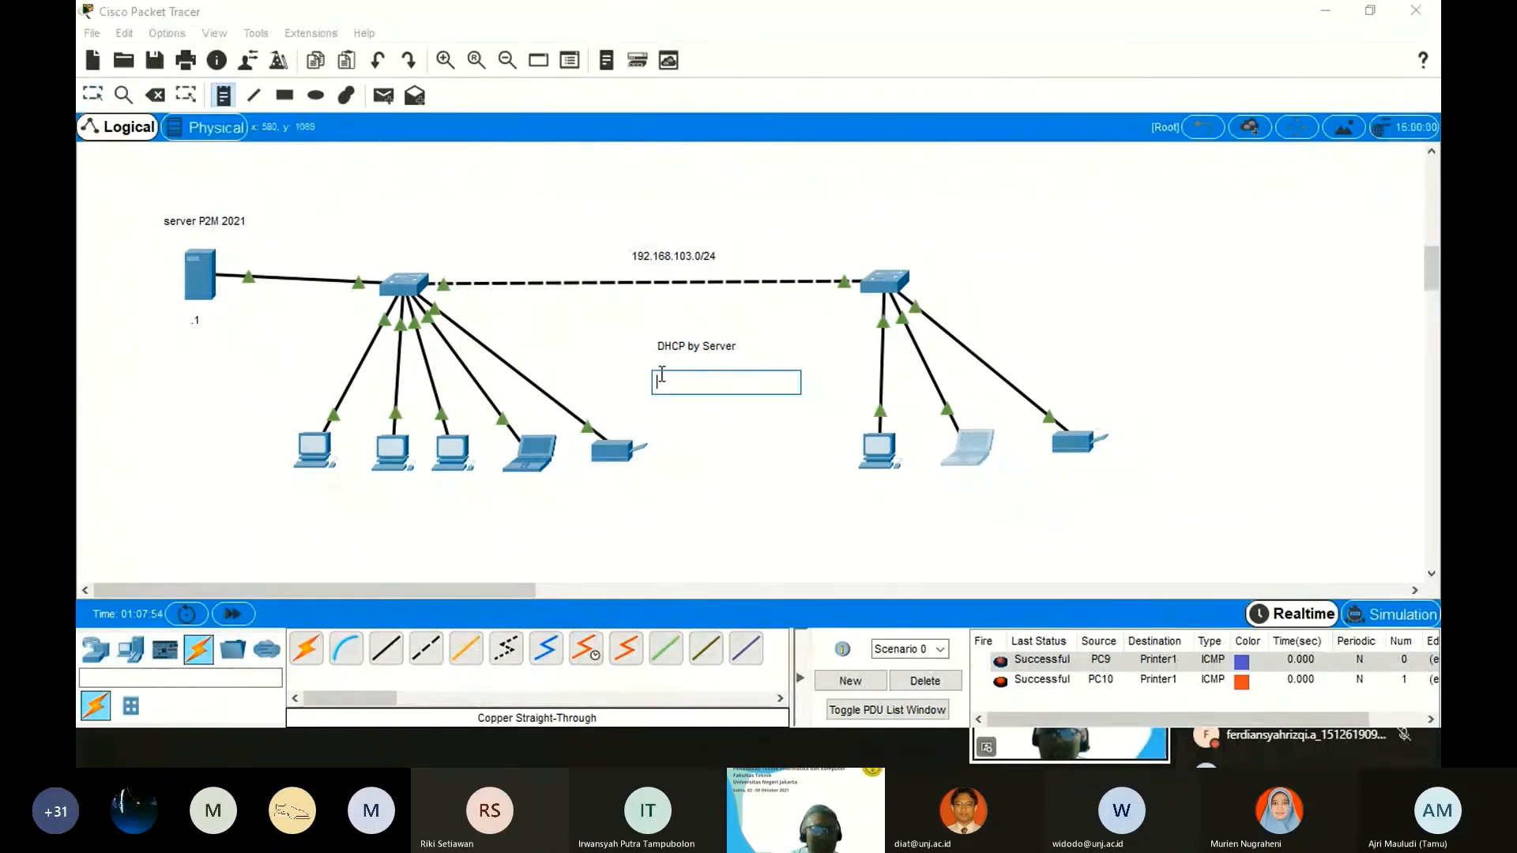
{"action": "type", "text": "HTTO"}
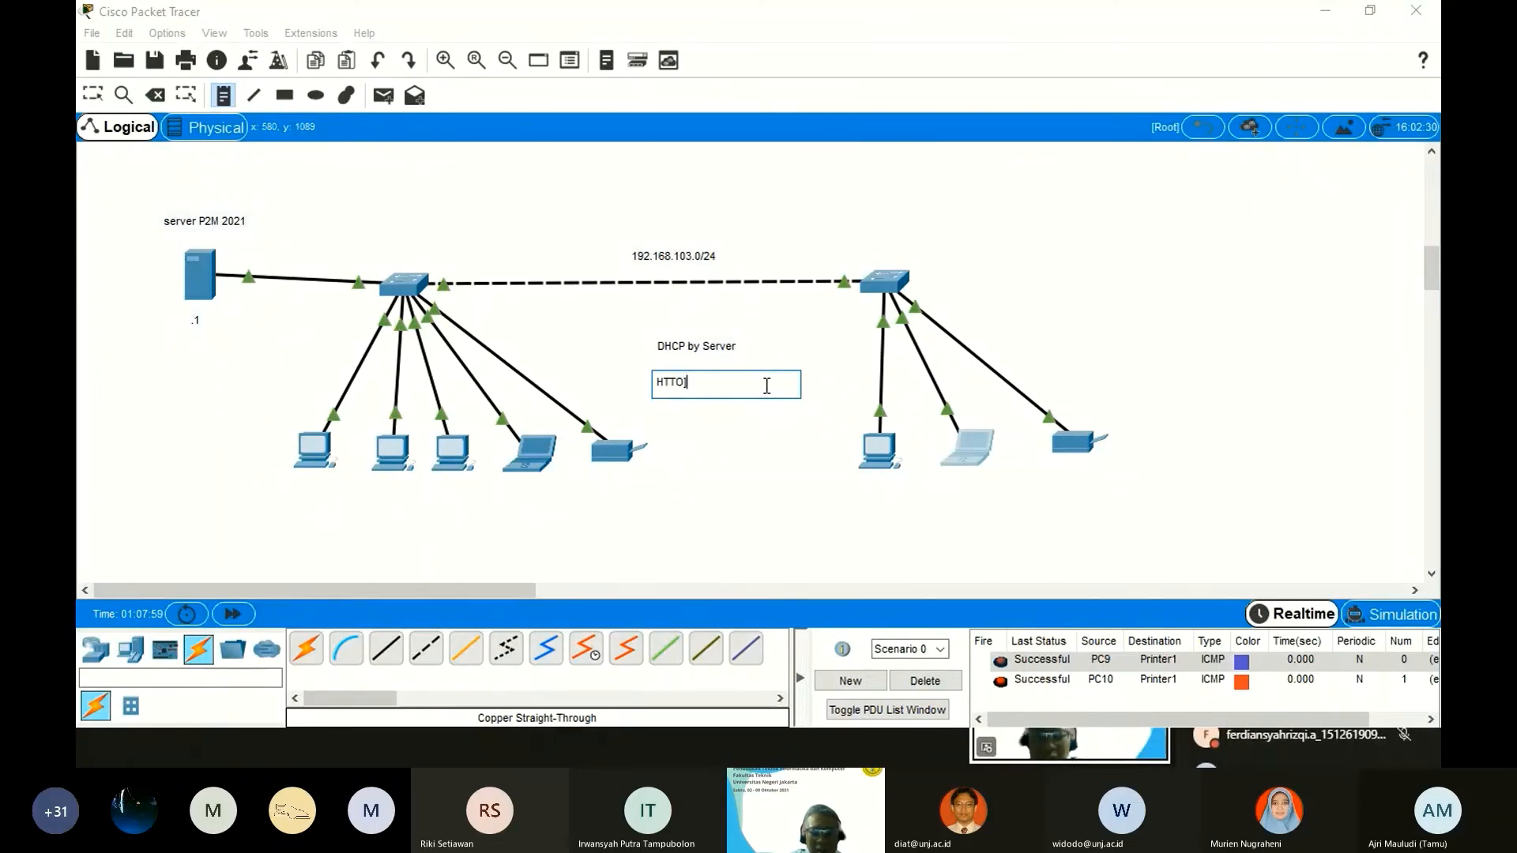
{"action": "key", "text": "BackSpace"}
{"action": "type", "text": "P s"}
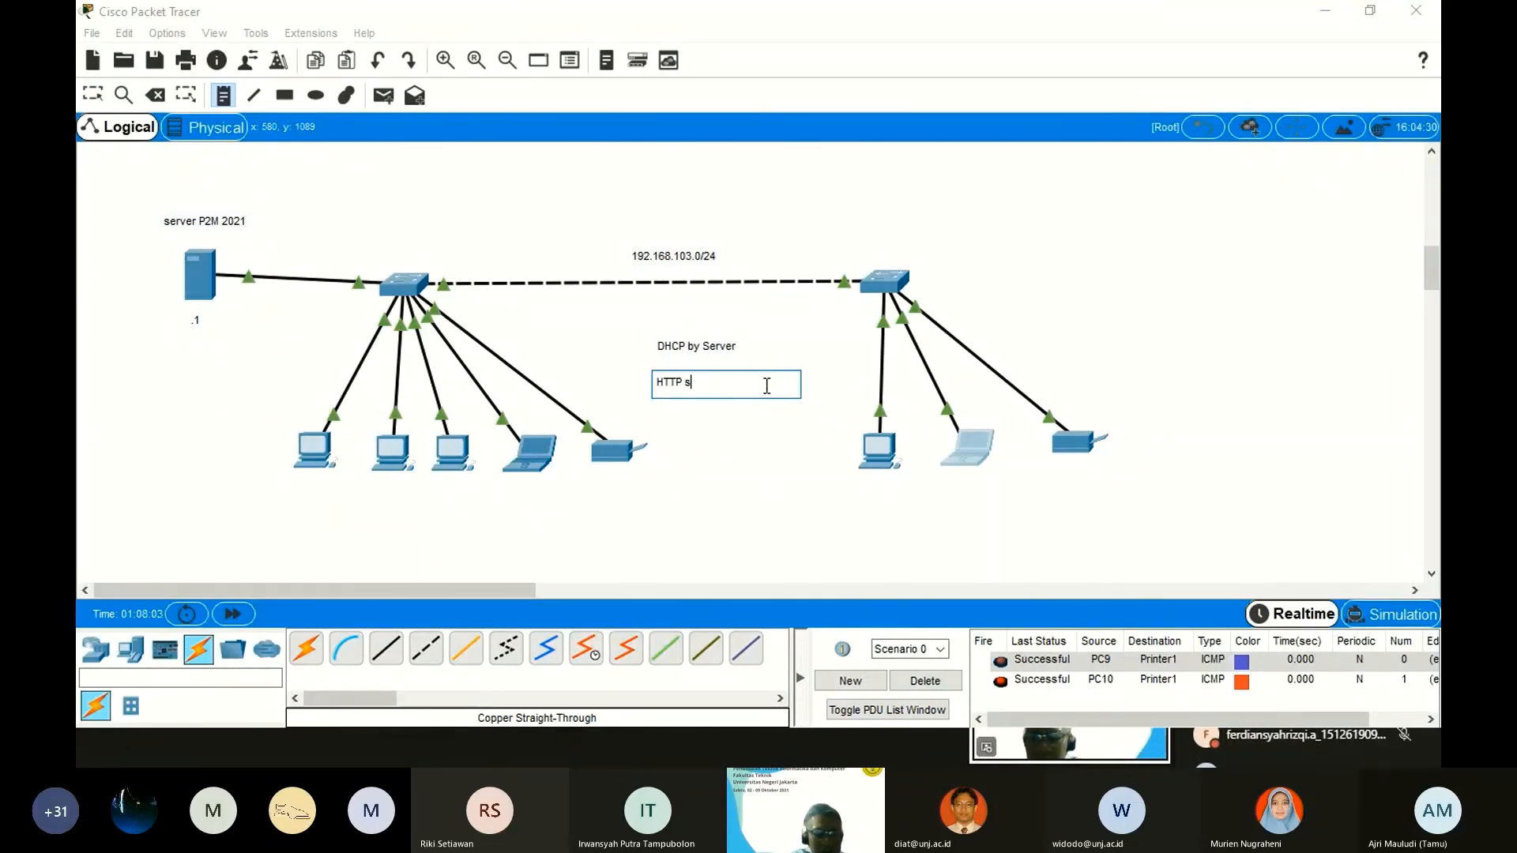
{"action": "type", "text": "erver"}
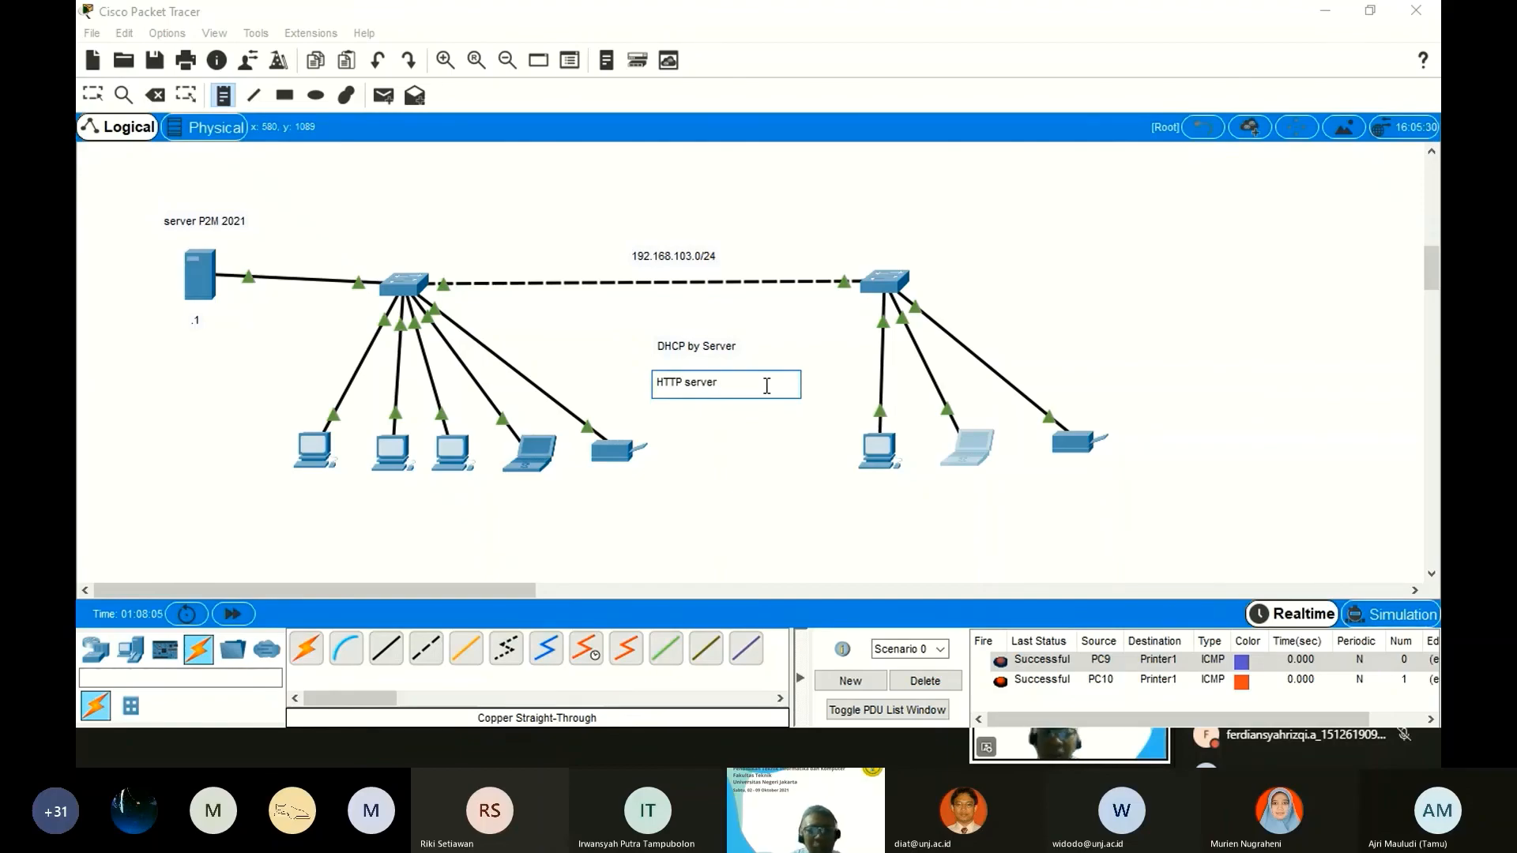